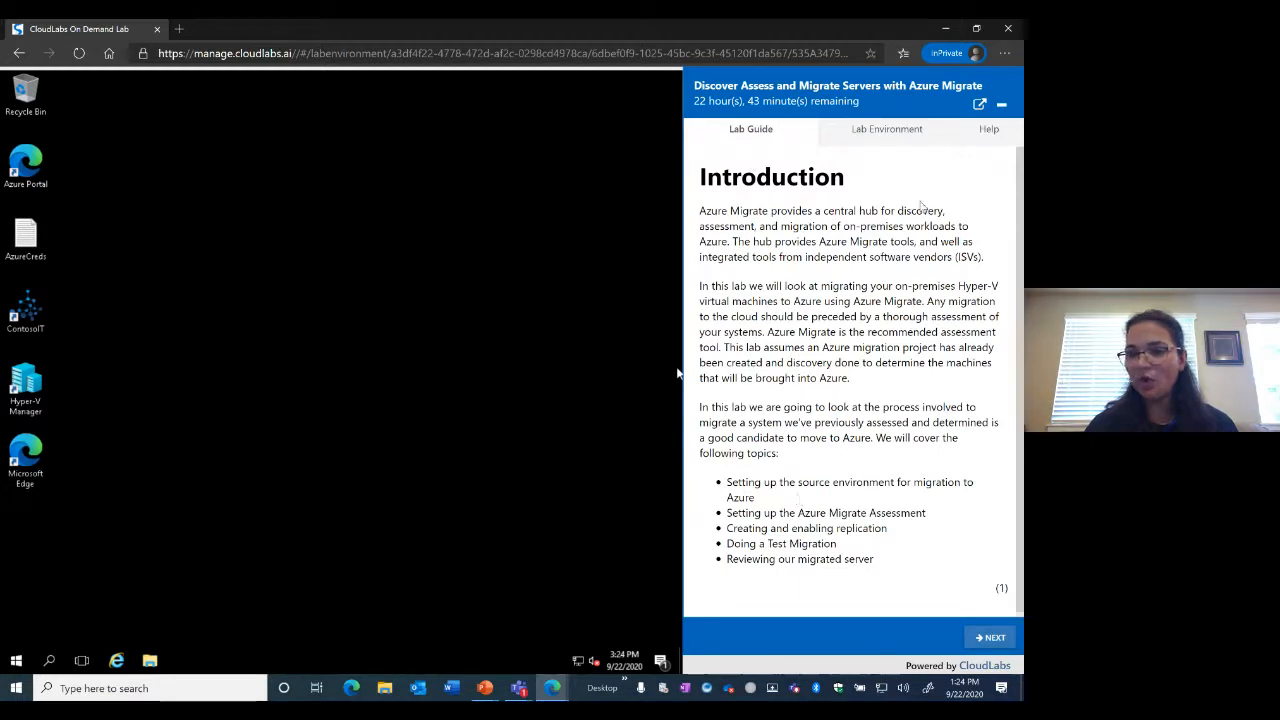
# Show the Lab Environment details with the Azure sign-in credentials and jump-host settings
pyautogui.click(901, 138)
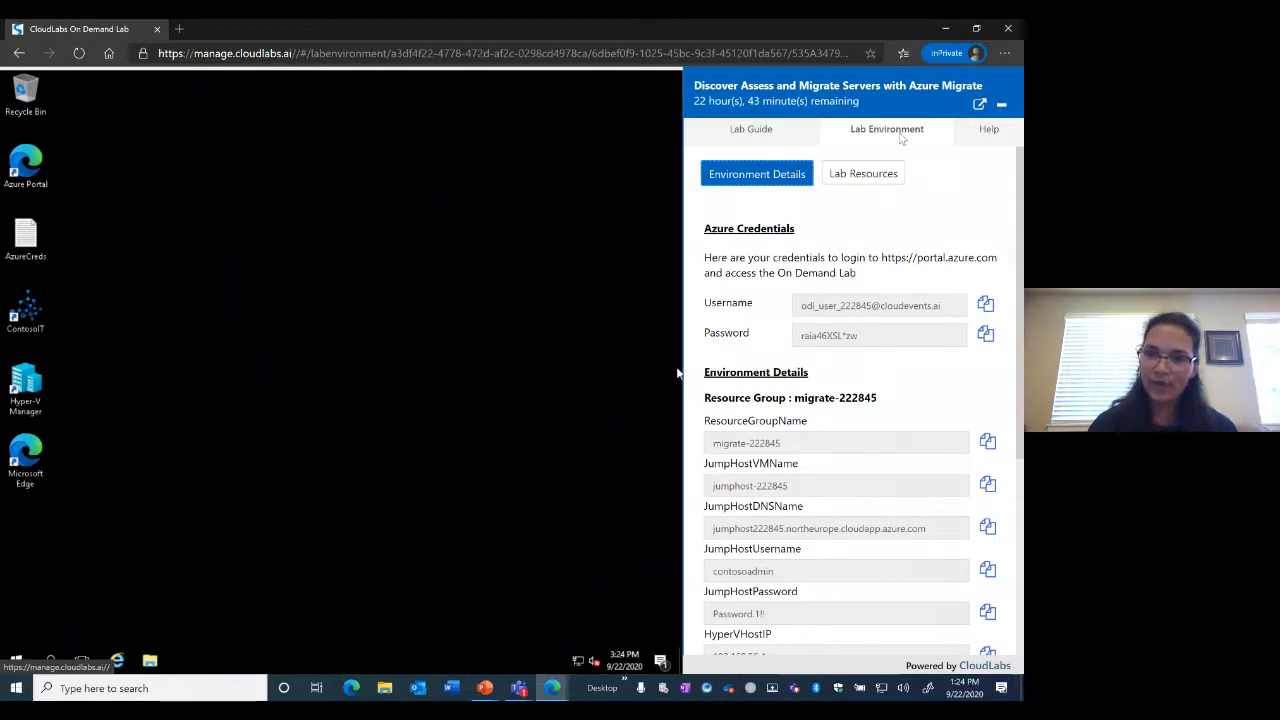
pyautogui.click(880, 132)
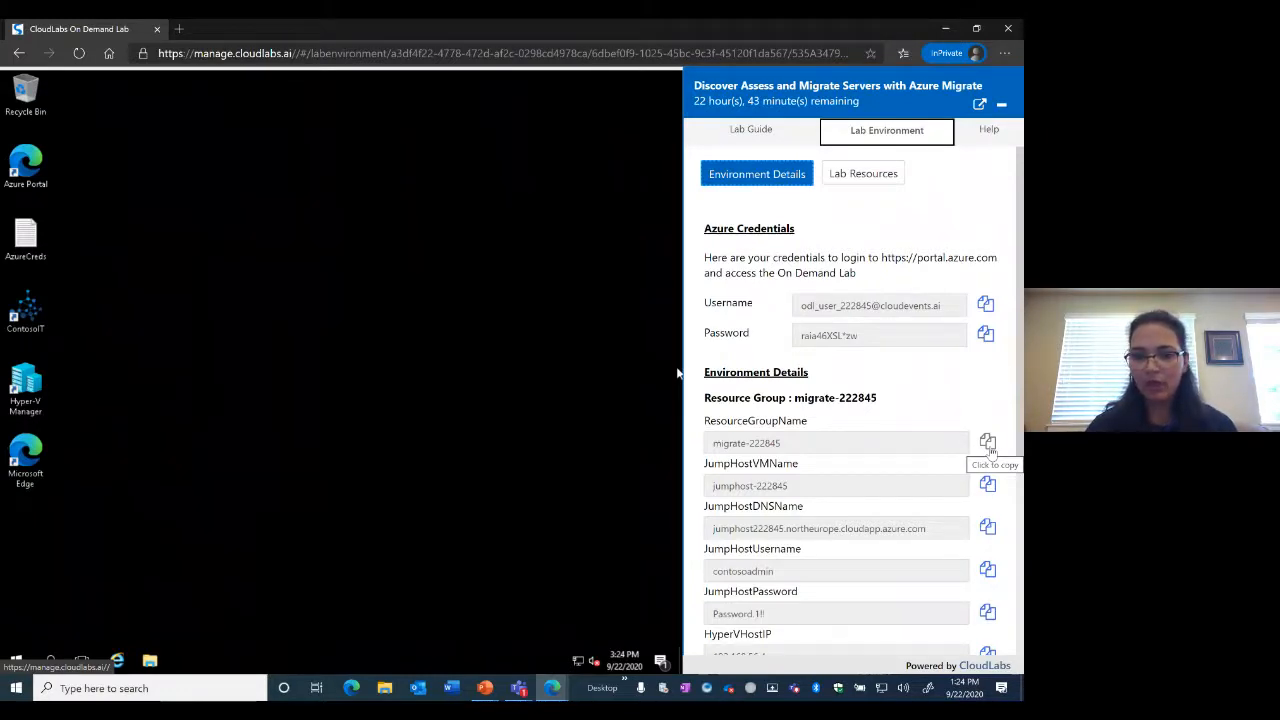
# Switch back to the Lab Guide's Introduction page
pyautogui.click(754, 136)
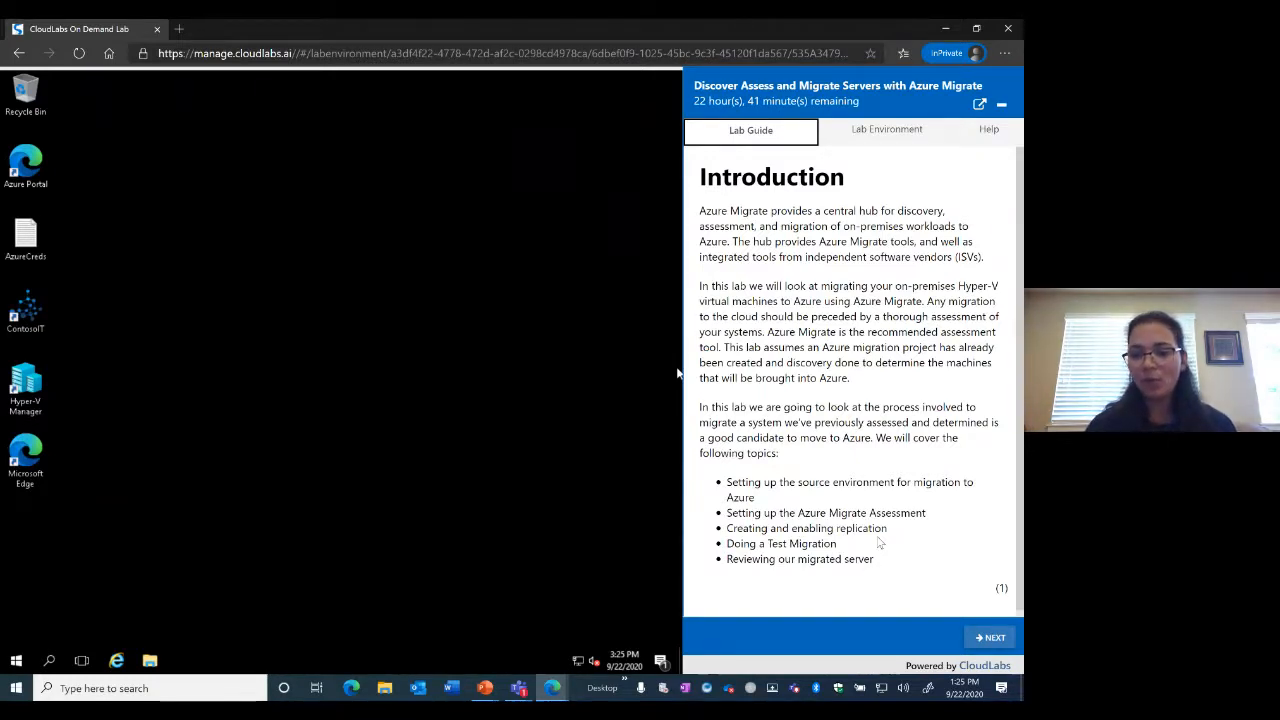
# Advance to Getting Started, read down to Task 1: Login to Azure Portal, and select the Azure Portal shortcut
pyautogui.click(989, 638)
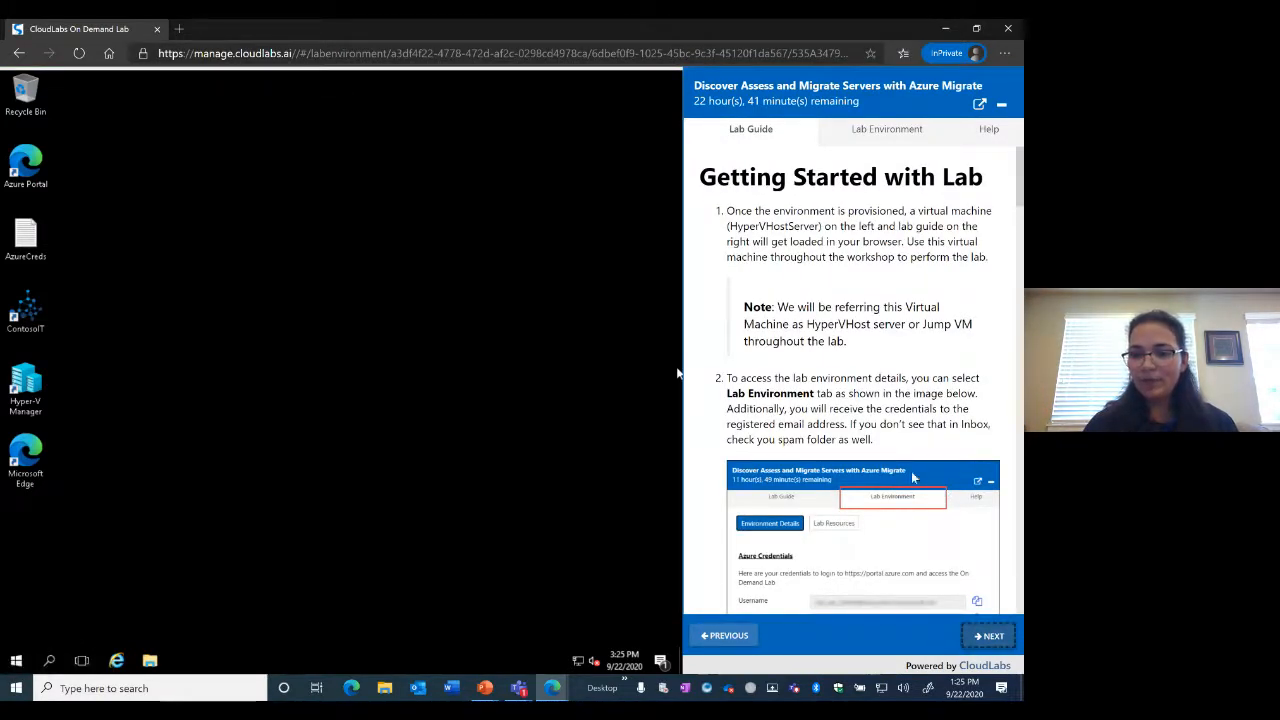
pyautogui.scroll(-3, 913, 478)
pyautogui.scroll(-3, 913, 478)
pyautogui.scroll(3, 900, 400)
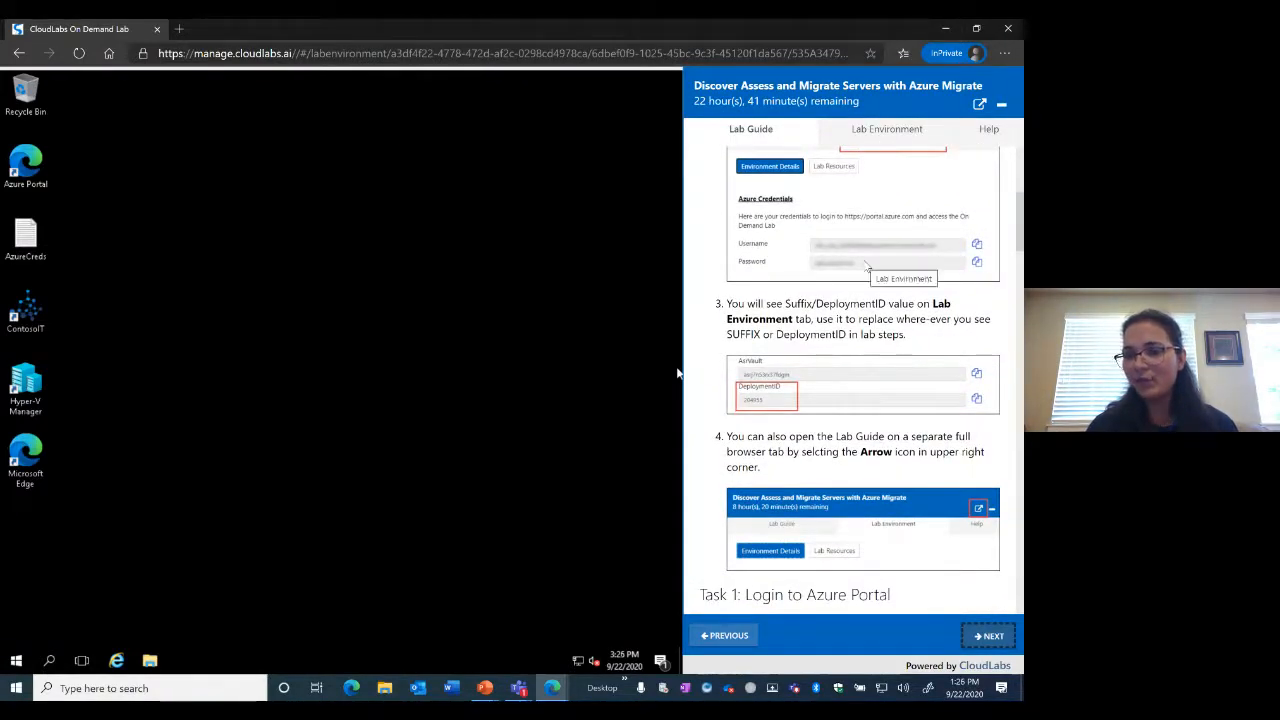
pyautogui.scroll(-4, 866, 266)
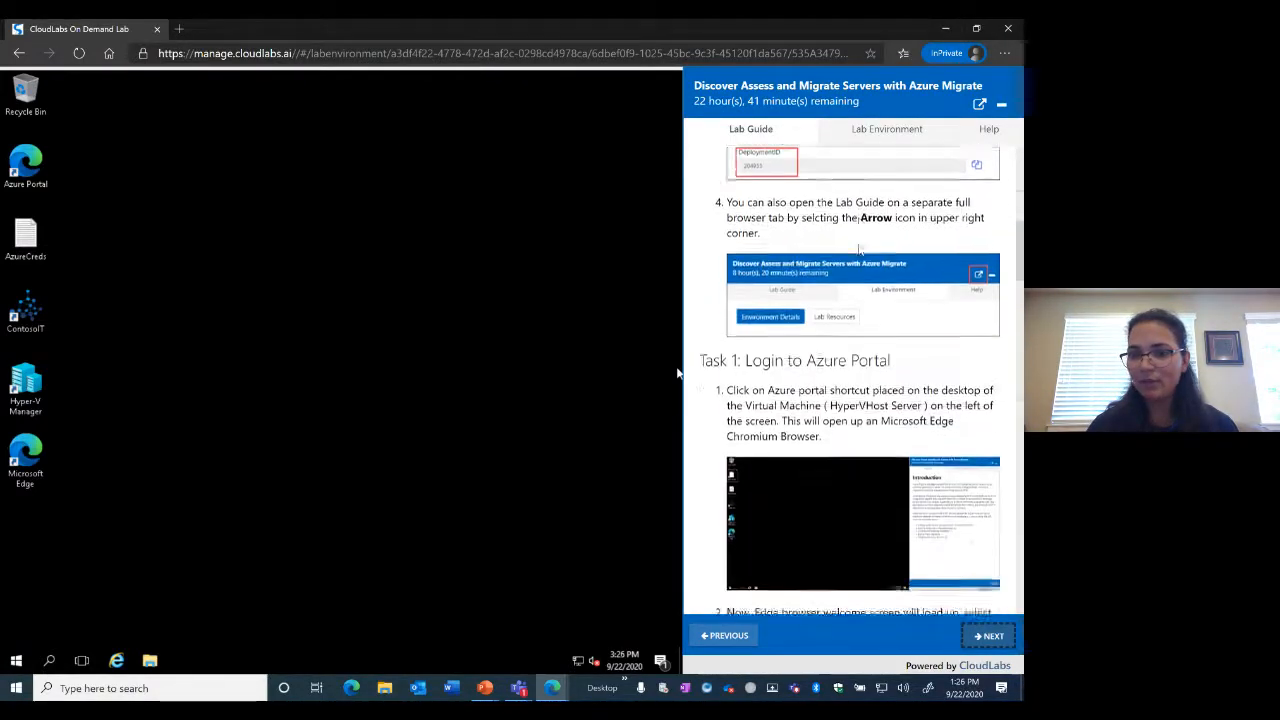
pyautogui.scroll(-1, 860, 250)
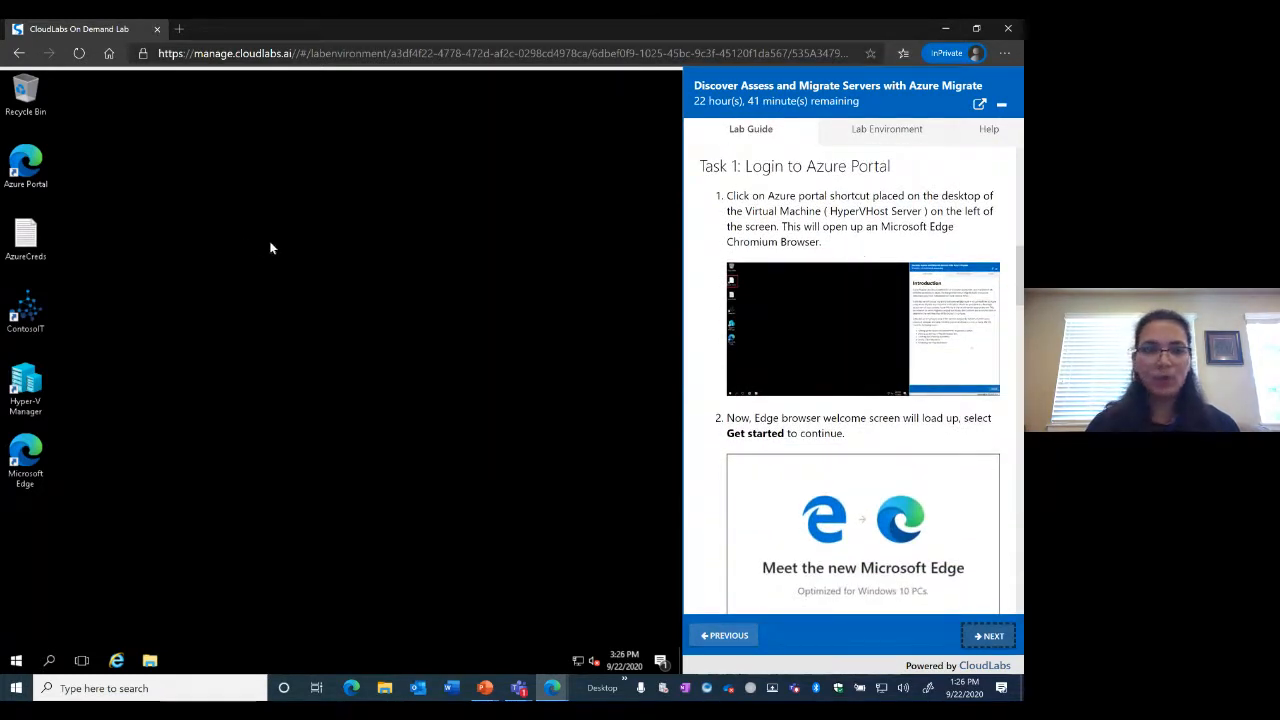
pyautogui.click(40, 167)
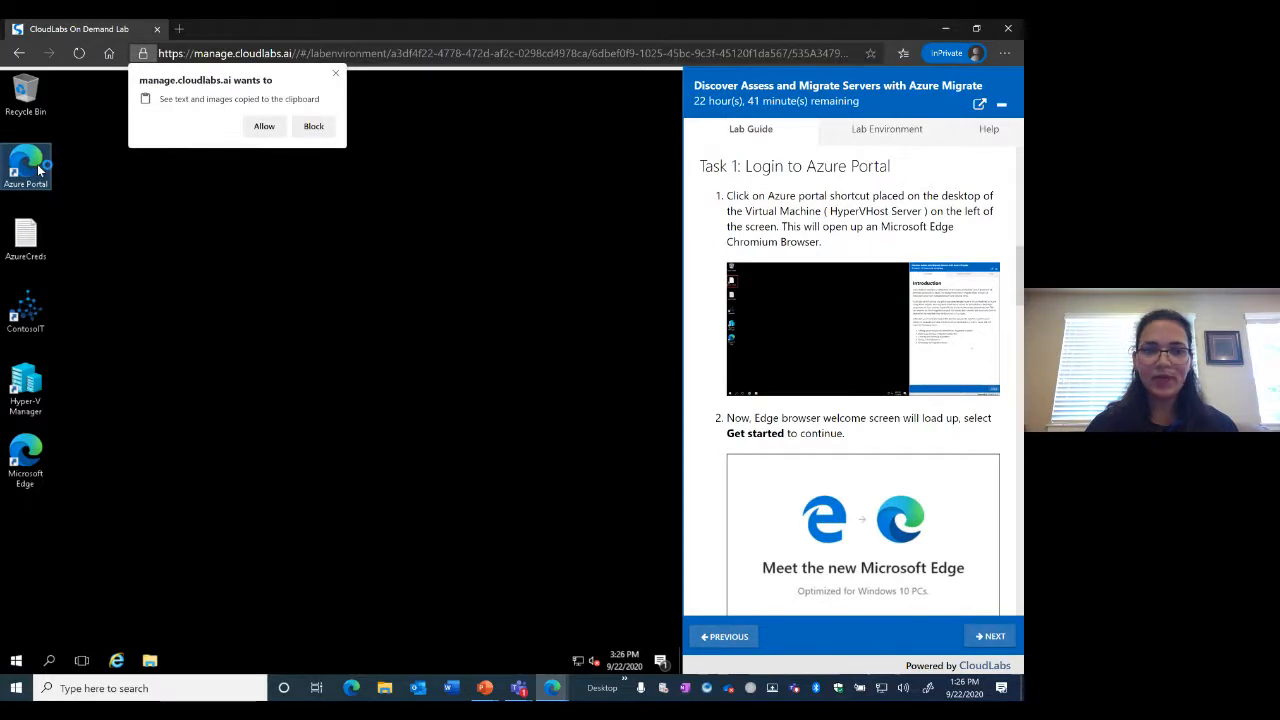
# Allow the lab site clipboard access and launch the Azure portal from its desktop shortcut
pyautogui.click(265, 128)
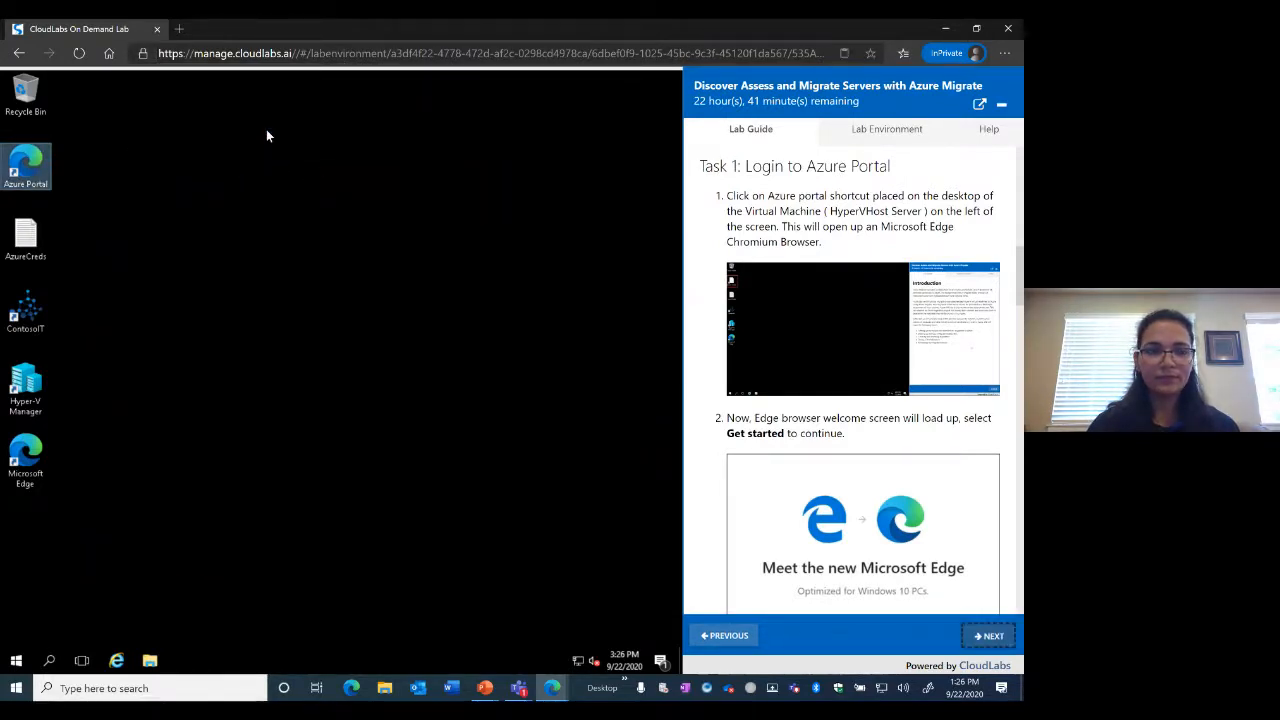
pyautogui.doubleClick(37, 170)
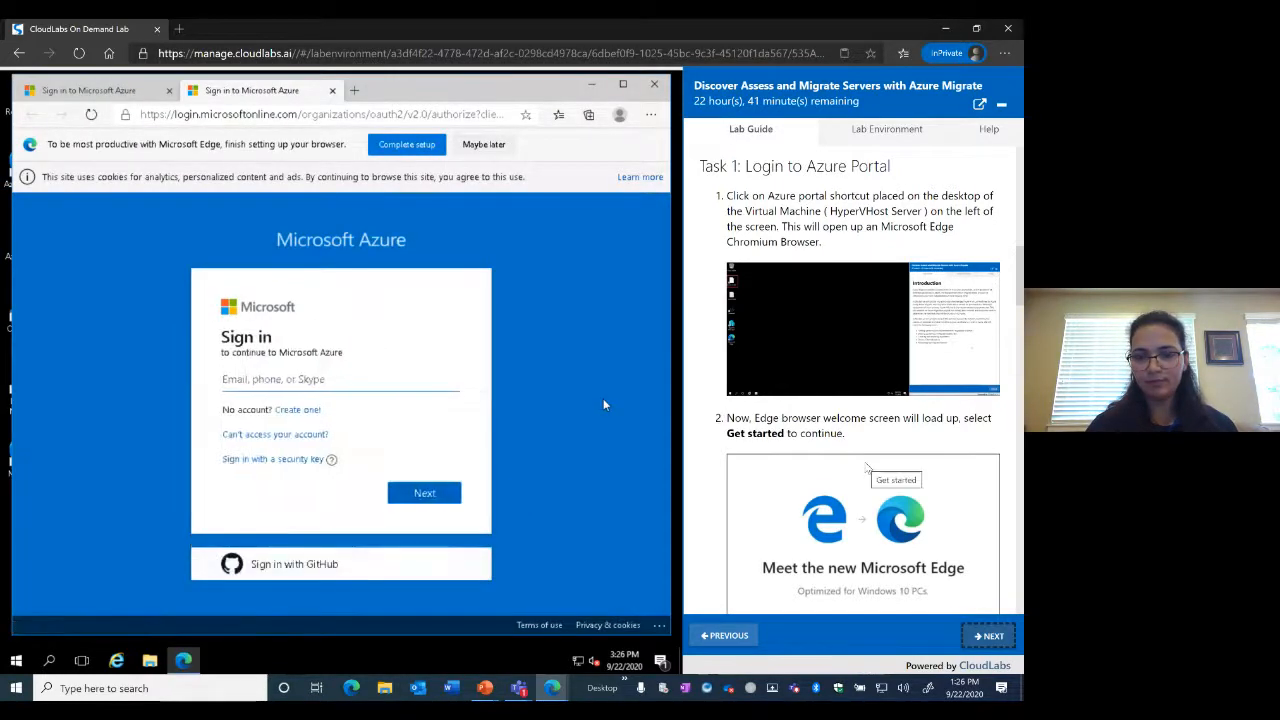
pyautogui.scroll(-3, 866, 467)
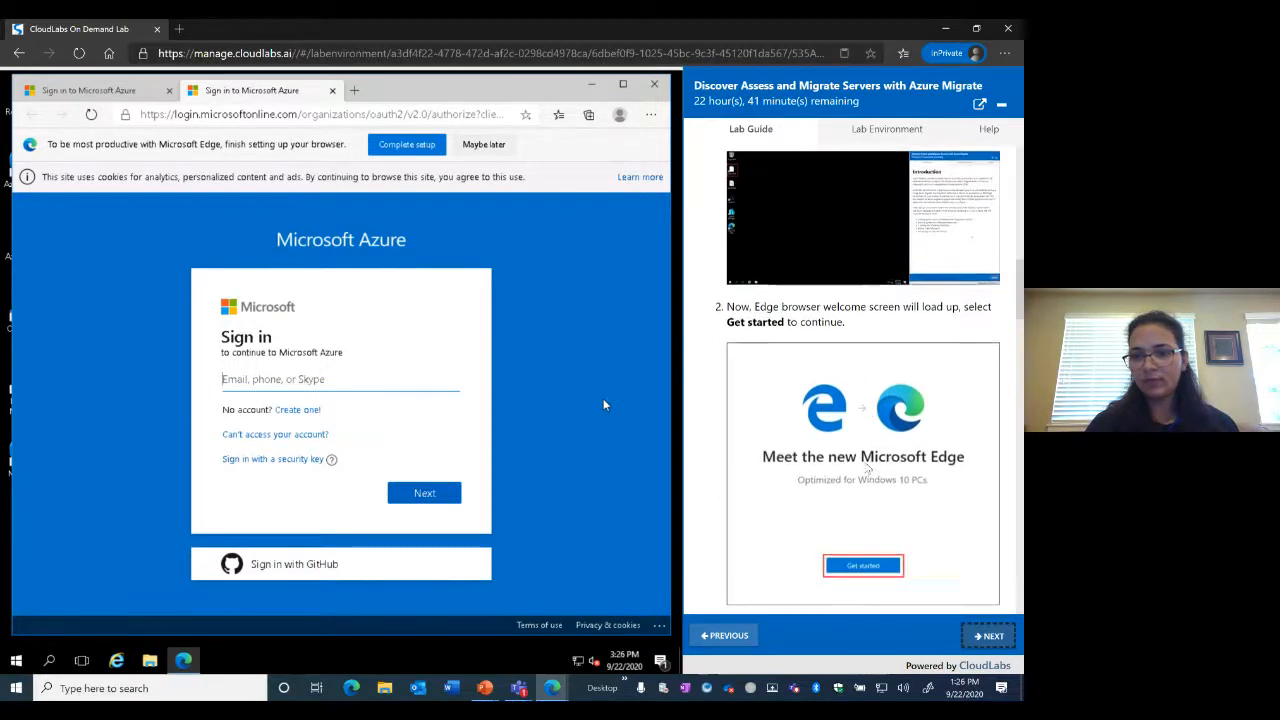
pyautogui.scroll(-2, 866, 467)
pyautogui.scroll(-2, 866, 467)
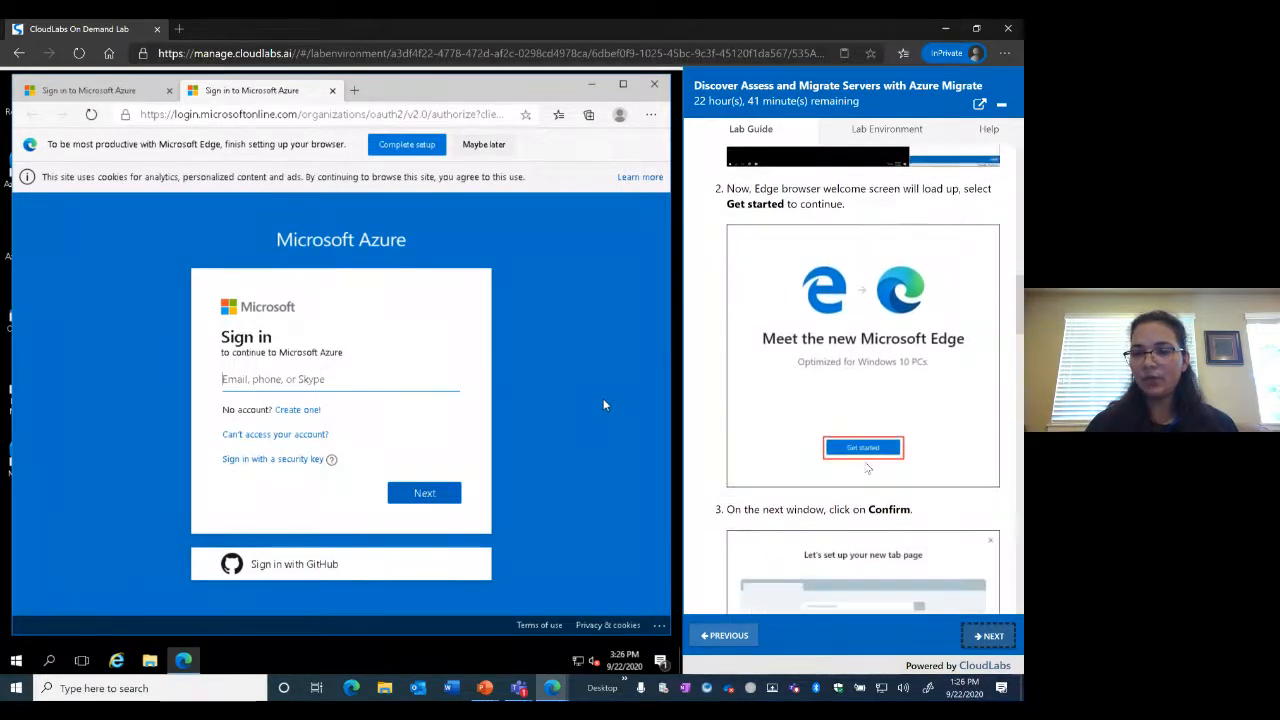
pyautogui.scroll(-2, 868, 467)
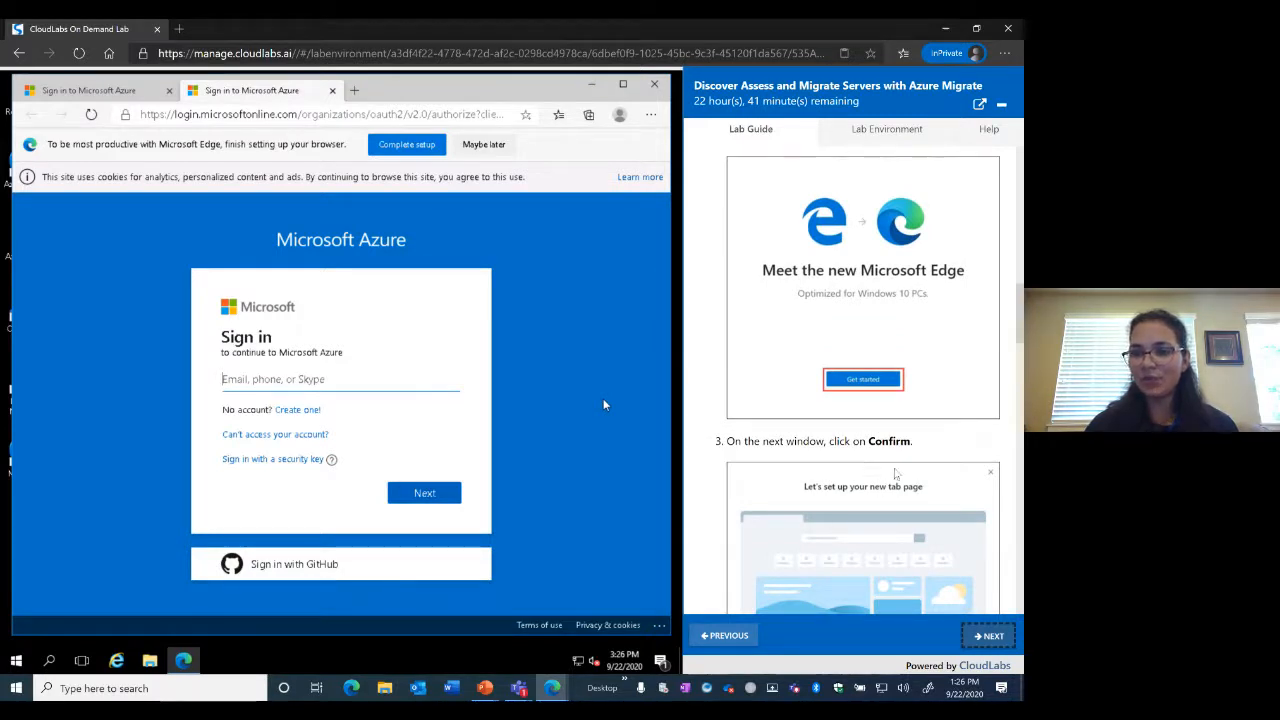
pyautogui.scroll(1, 901, 407)
pyautogui.scroll(-3, 901, 407)
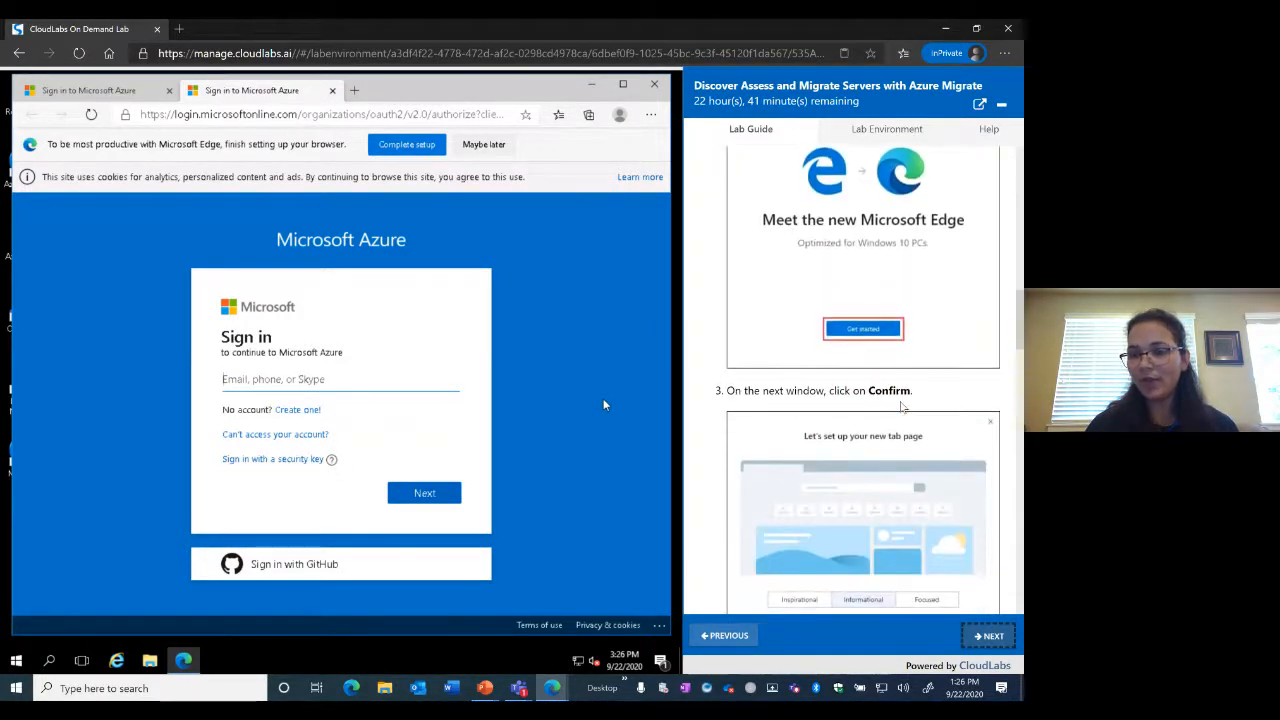
pyautogui.scroll(-10, 901, 407)
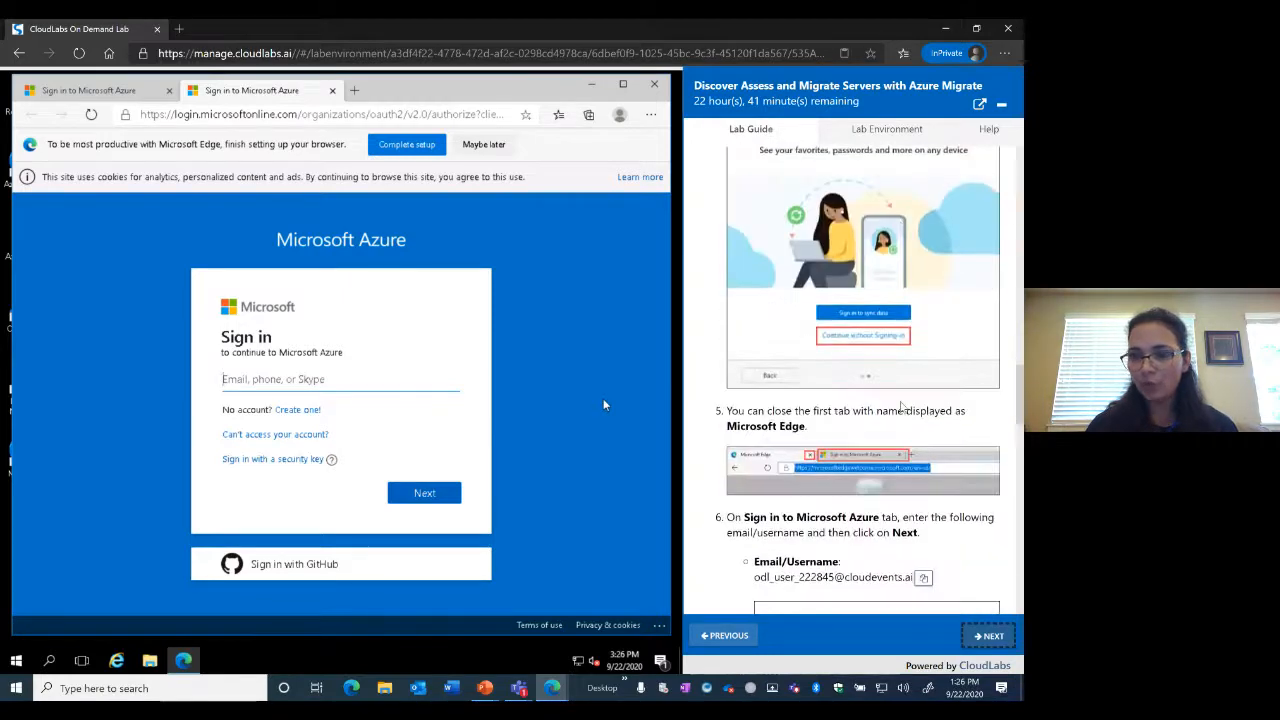
pyautogui.scroll(-3, 901, 407)
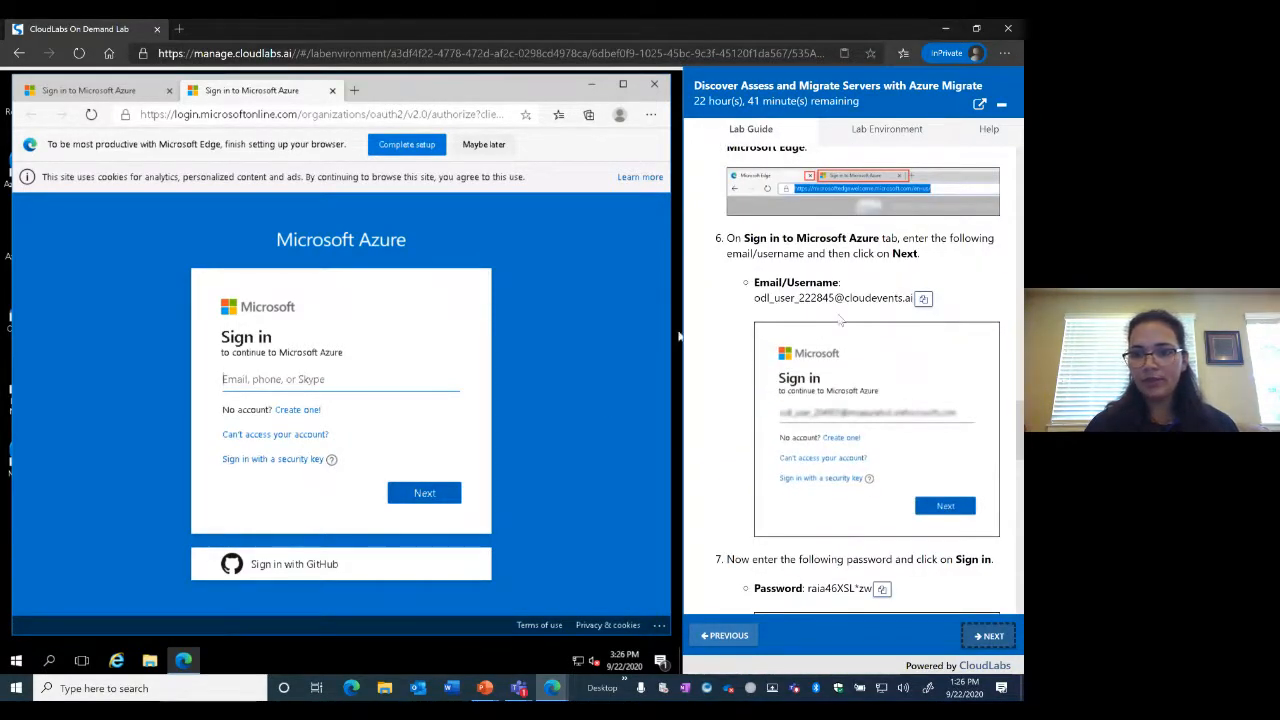
# Paste the lab's Azure username into the sign-in page and continue
pyautogui.click(923, 300)
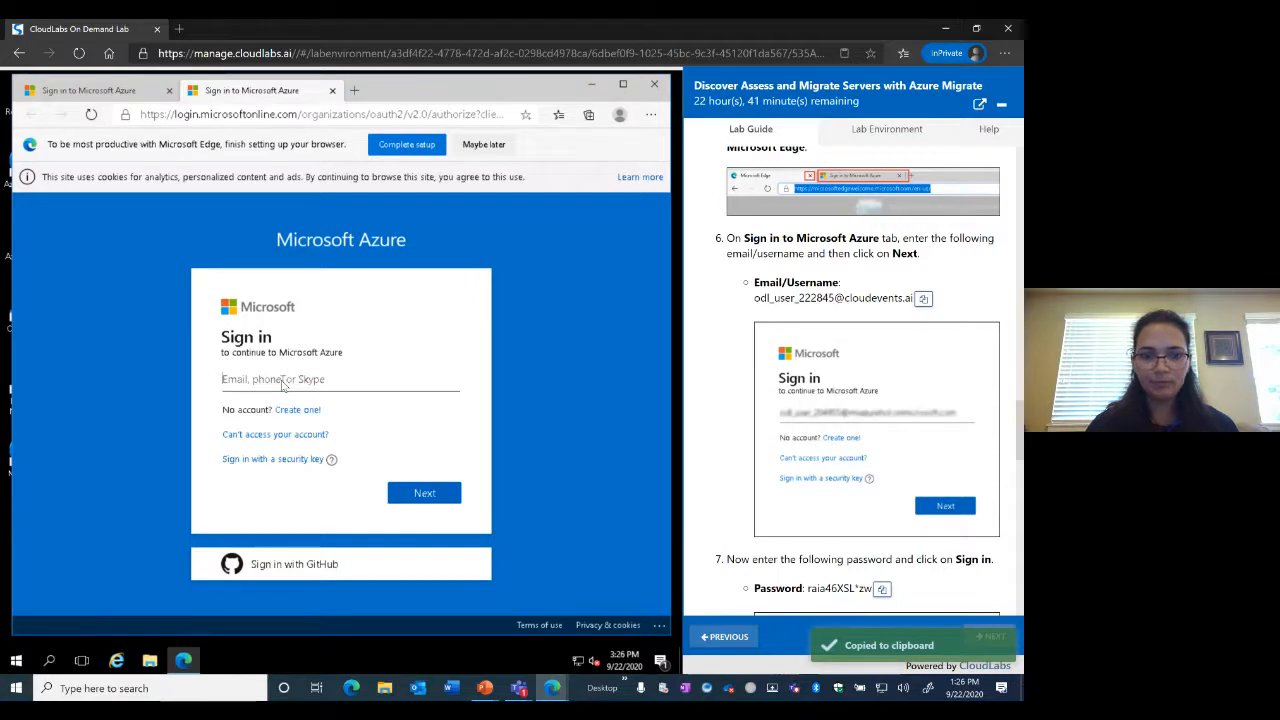
pyautogui.rightClick(283, 386)
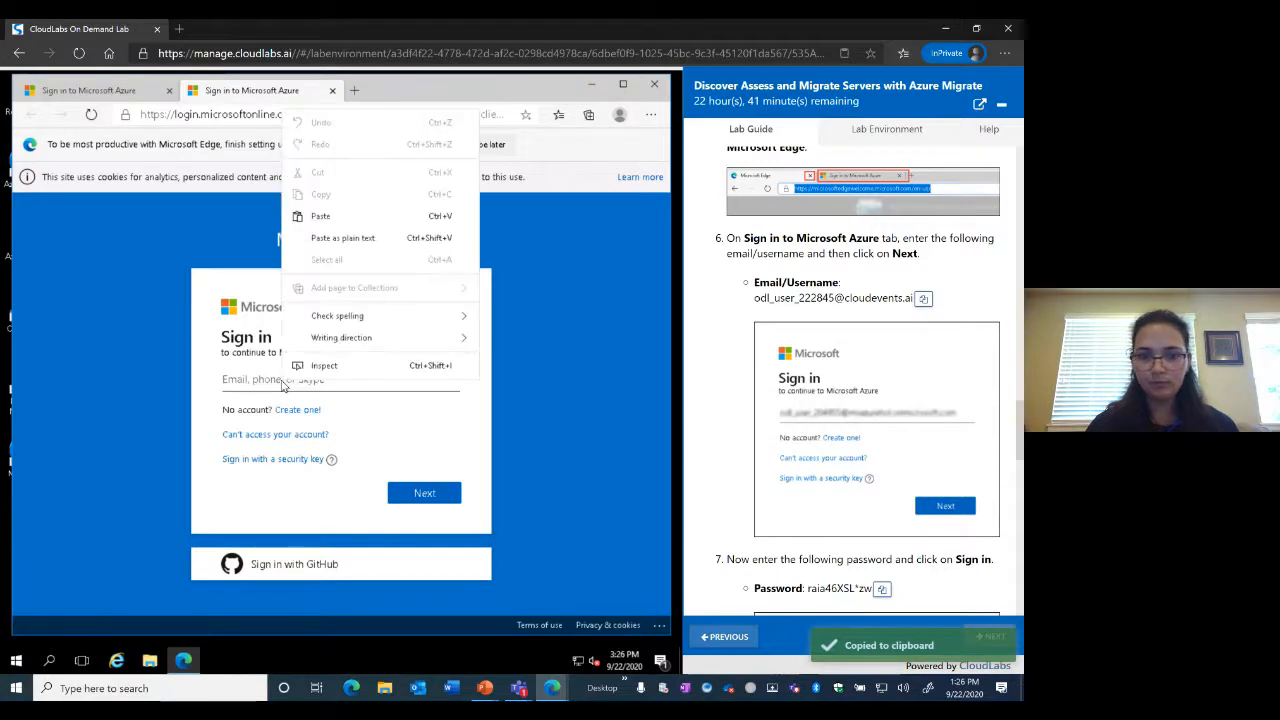
pyautogui.click(322, 216)
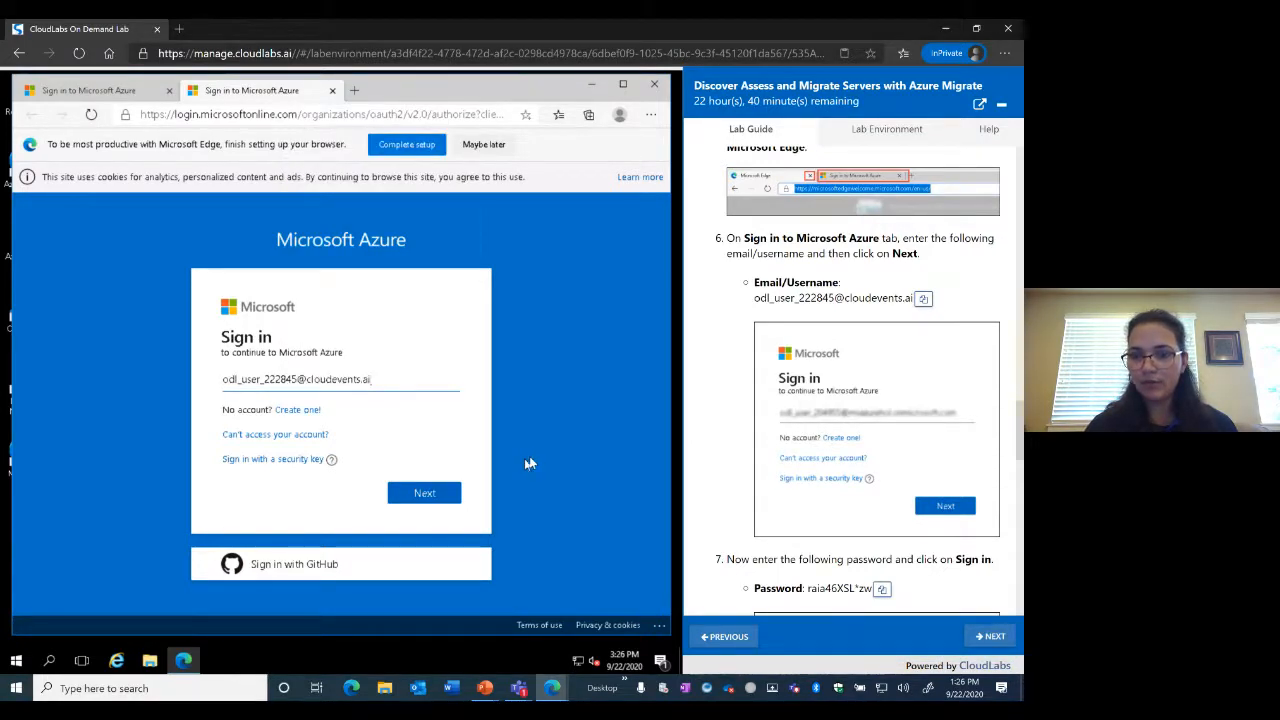
pyautogui.click(428, 495)
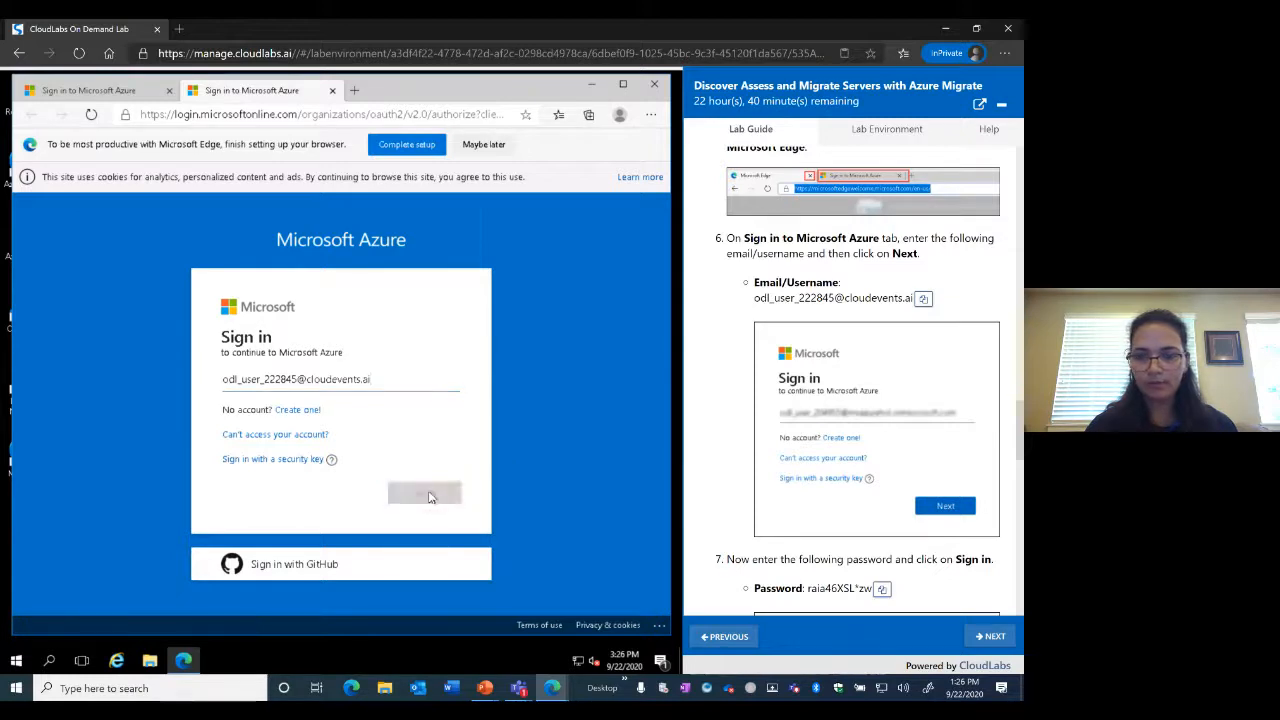
# Paste the lab password and sign in, declining to save the password or stay signed in
pyautogui.scroll(-2, 927, 428)
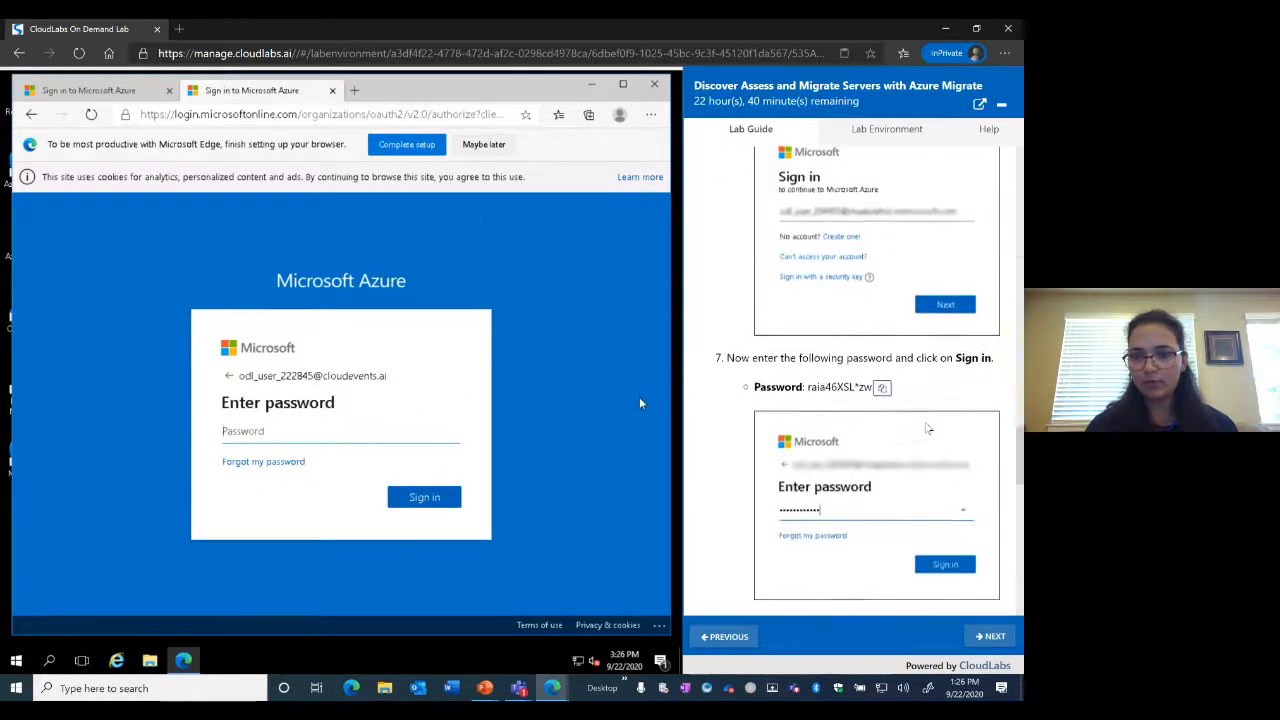
pyautogui.scroll(-1, 927, 428)
pyautogui.click(881, 309)
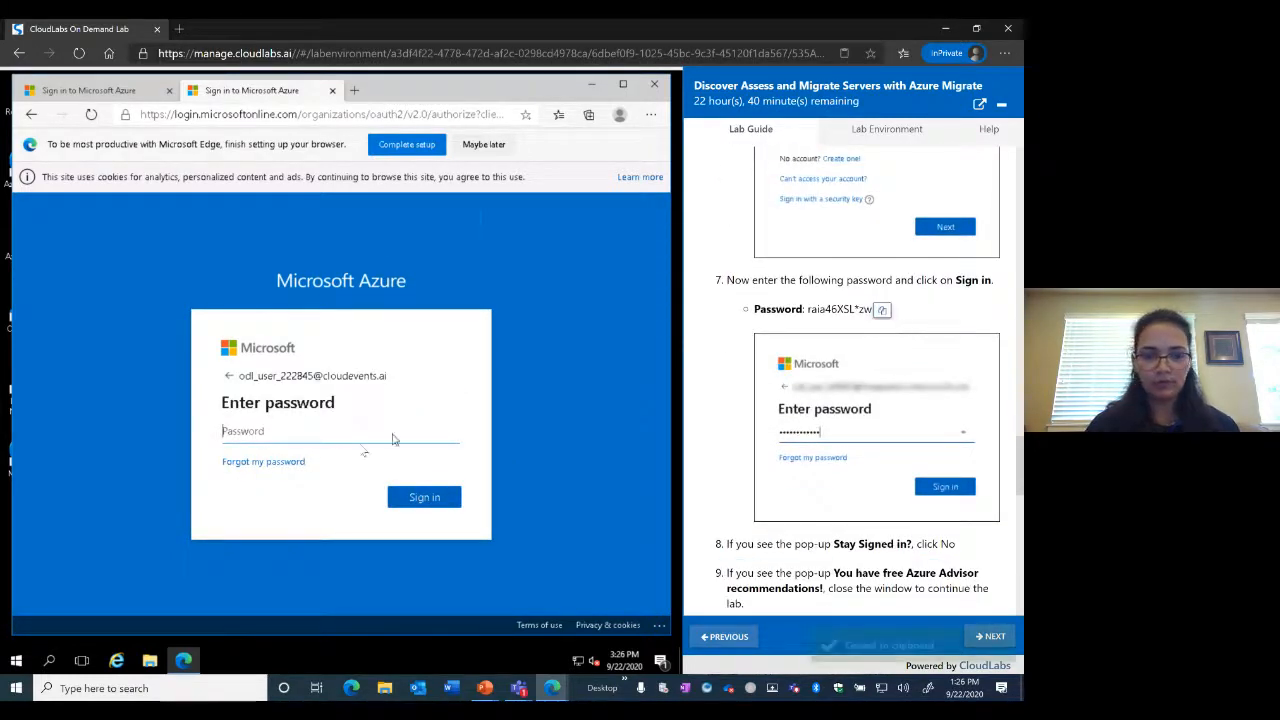
pyautogui.rightClick(346, 435)
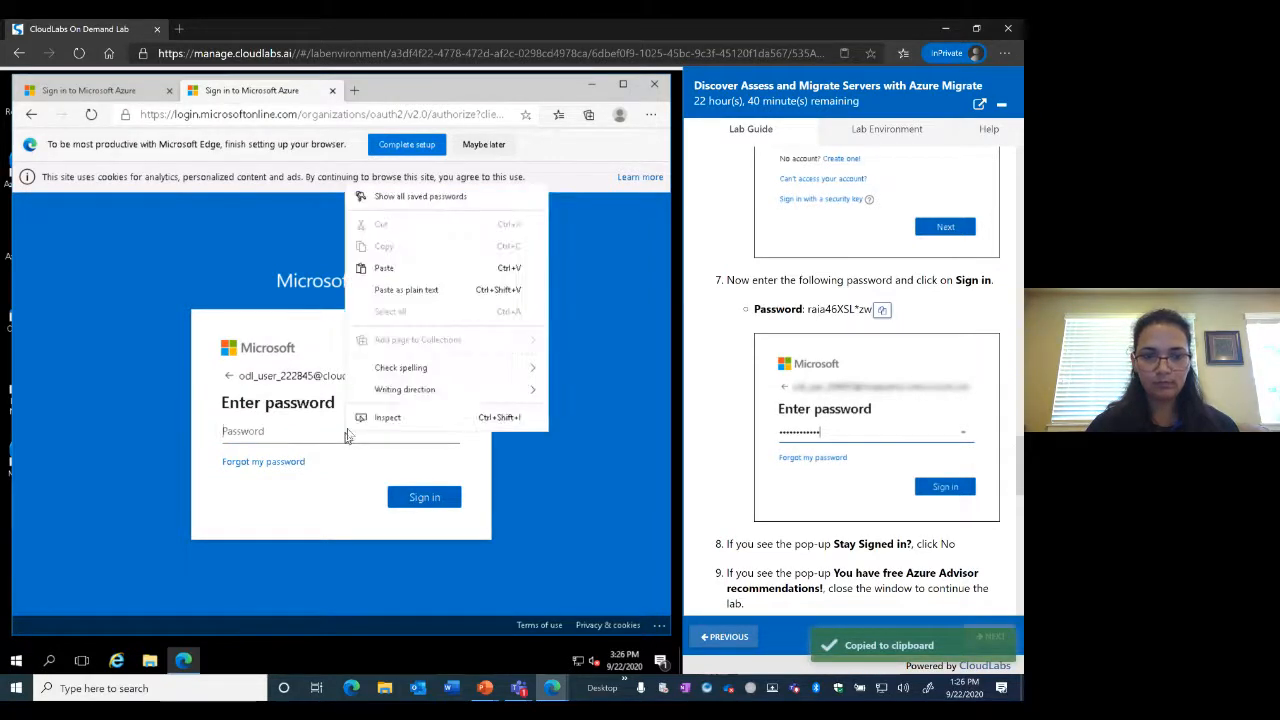
pyautogui.click(384, 268)
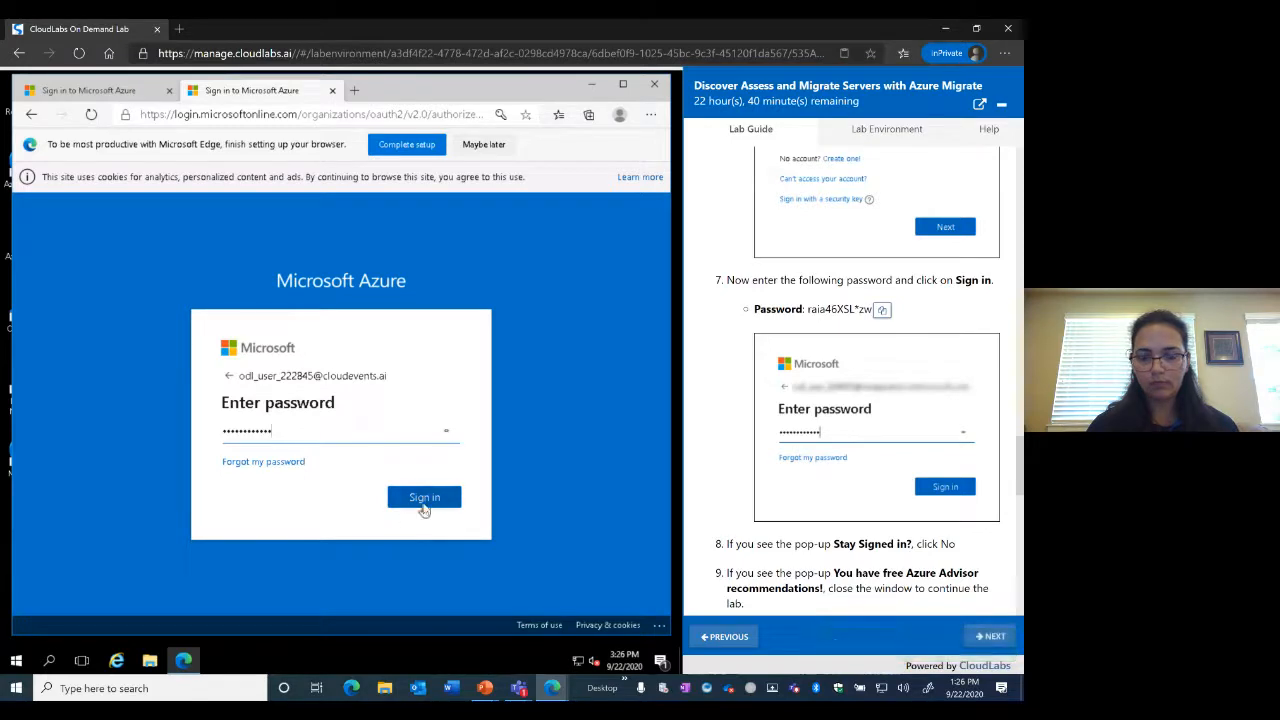
pyautogui.click(424, 510)
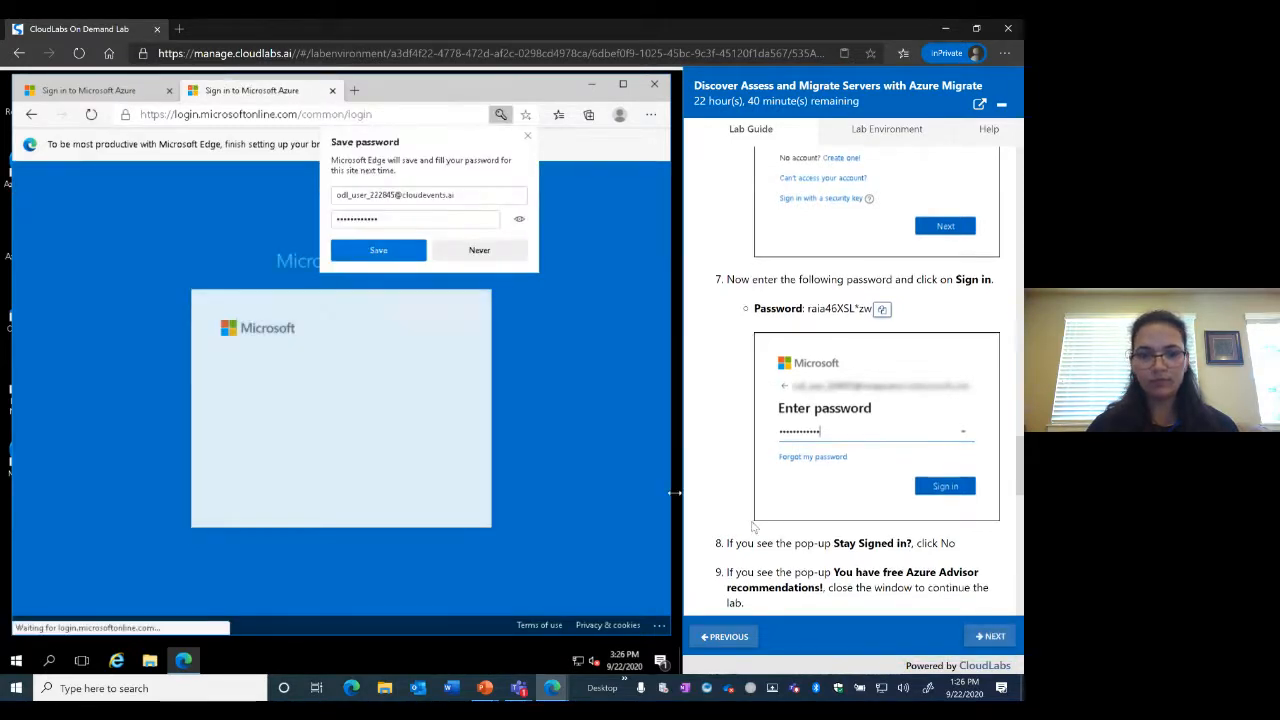
pyautogui.scroll(-3, 675, 492)
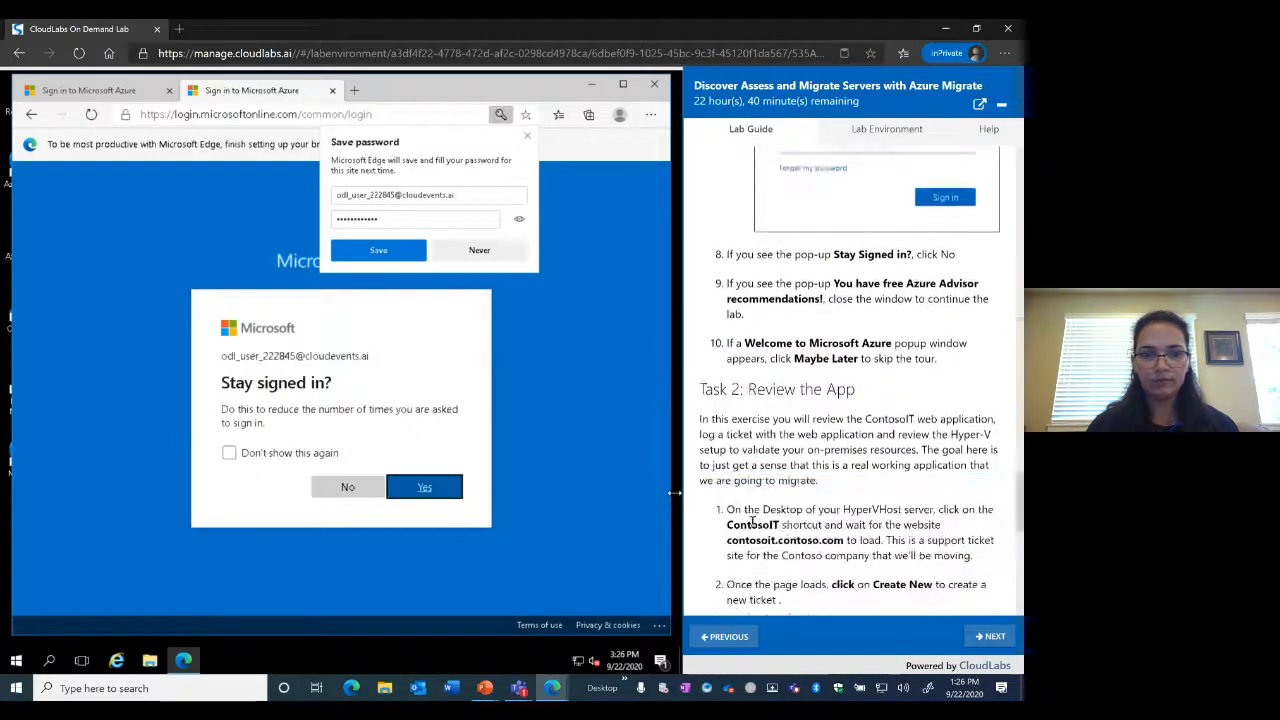
pyautogui.click(472, 258)
pyautogui.click(350, 487)
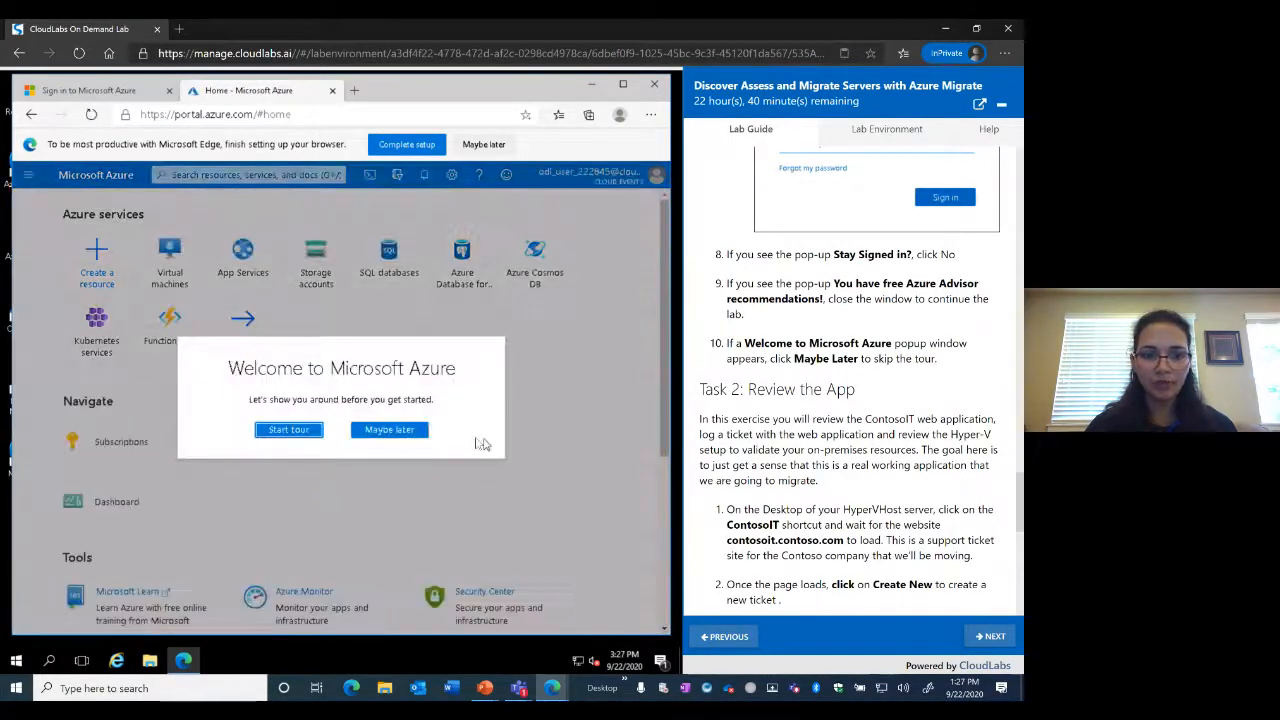
# Skip the Azure welcome tour and search the portal for 'migrat'
pyautogui.click(390, 432)
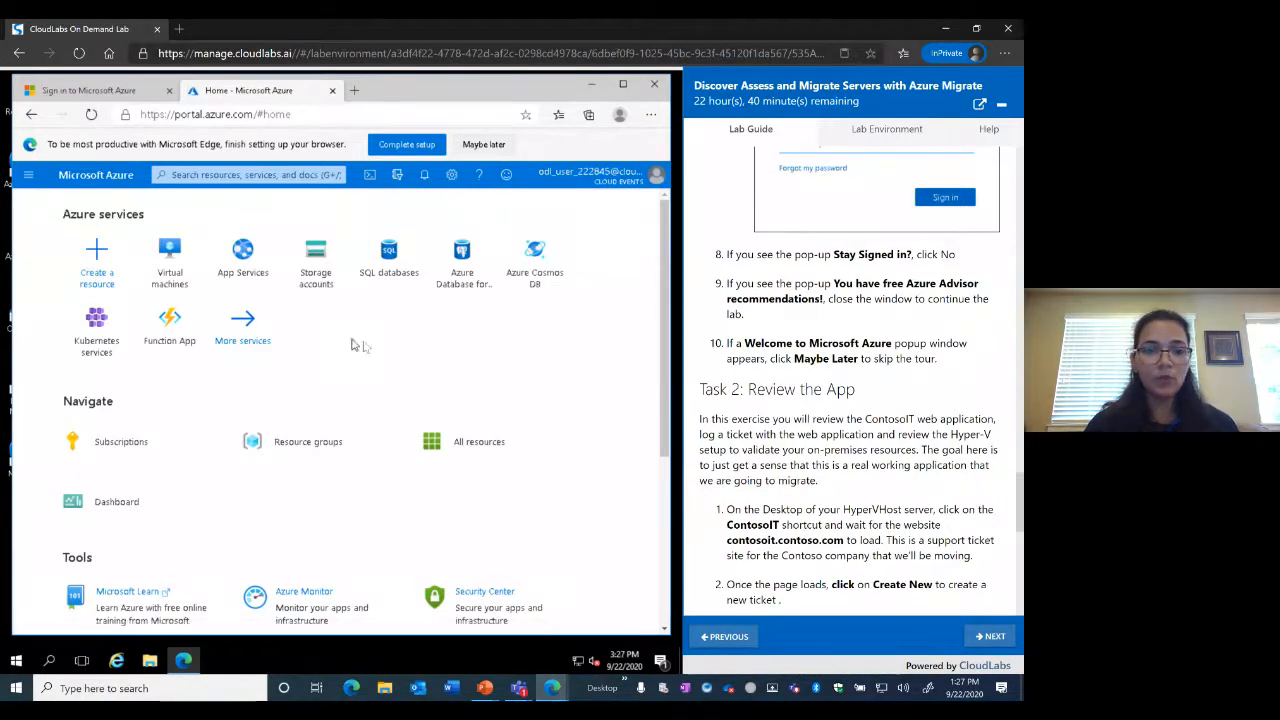
pyautogui.click(211, 175)
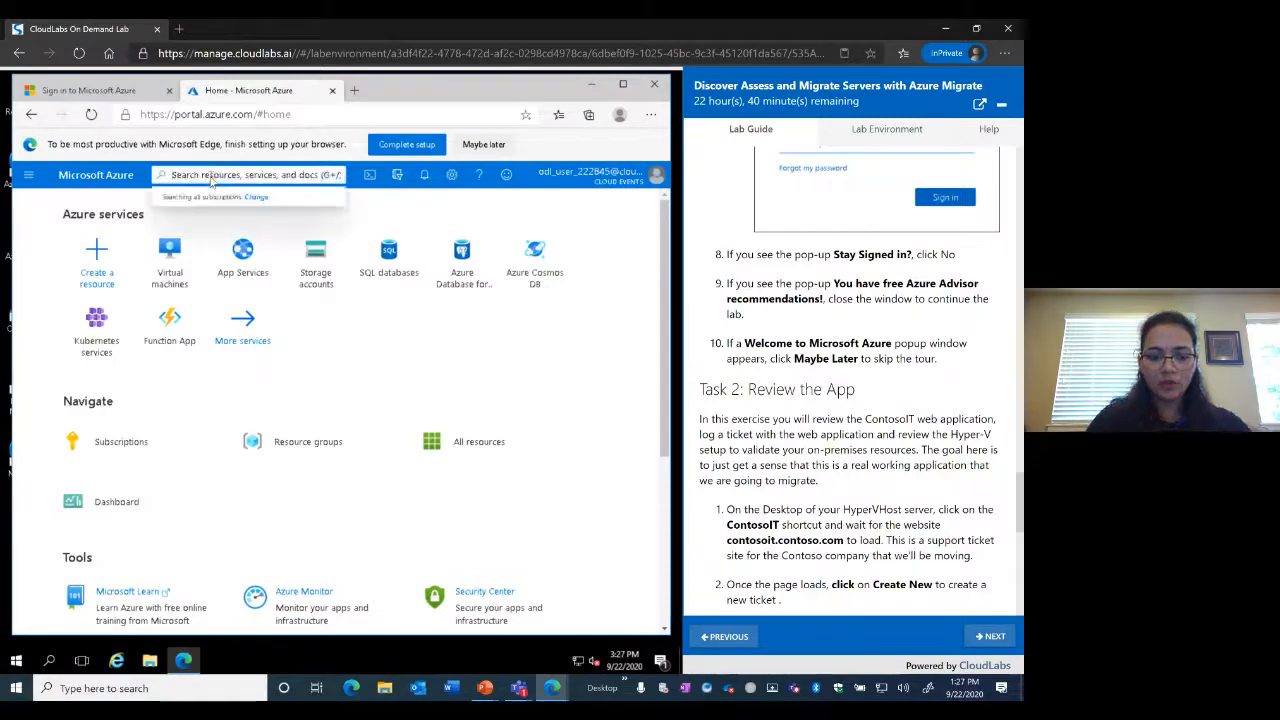
pyautogui.write('migrat')
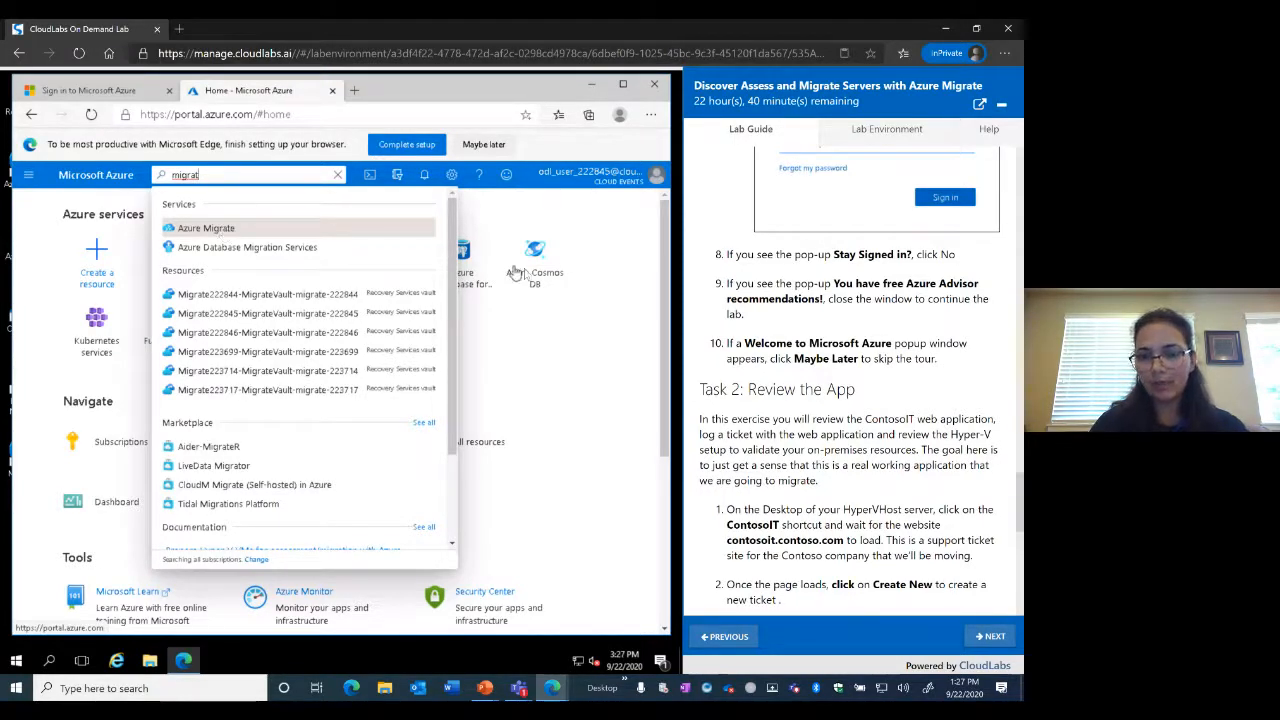
# Dismiss the Azure Migrate suggestions and minimize the portal window to show the desktop
pyautogui.click(636, 318)
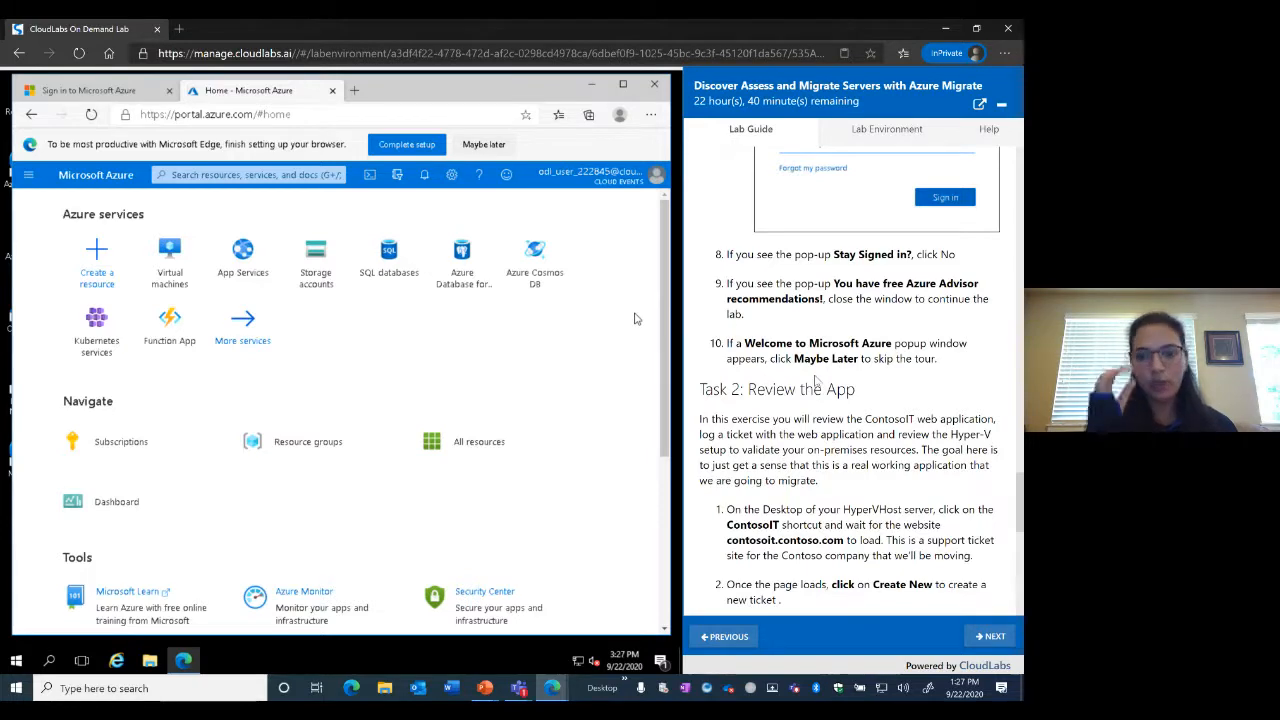
pyautogui.scroll(-3, 907, 396)
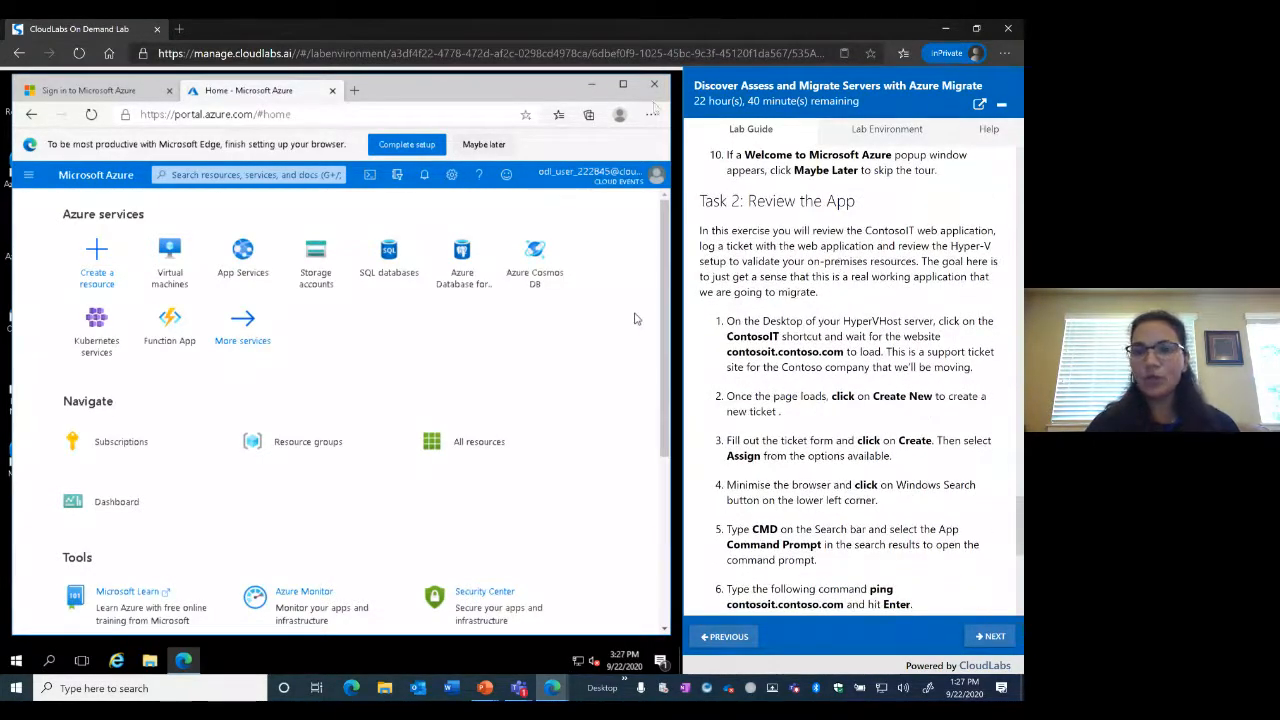
pyautogui.click(591, 84)
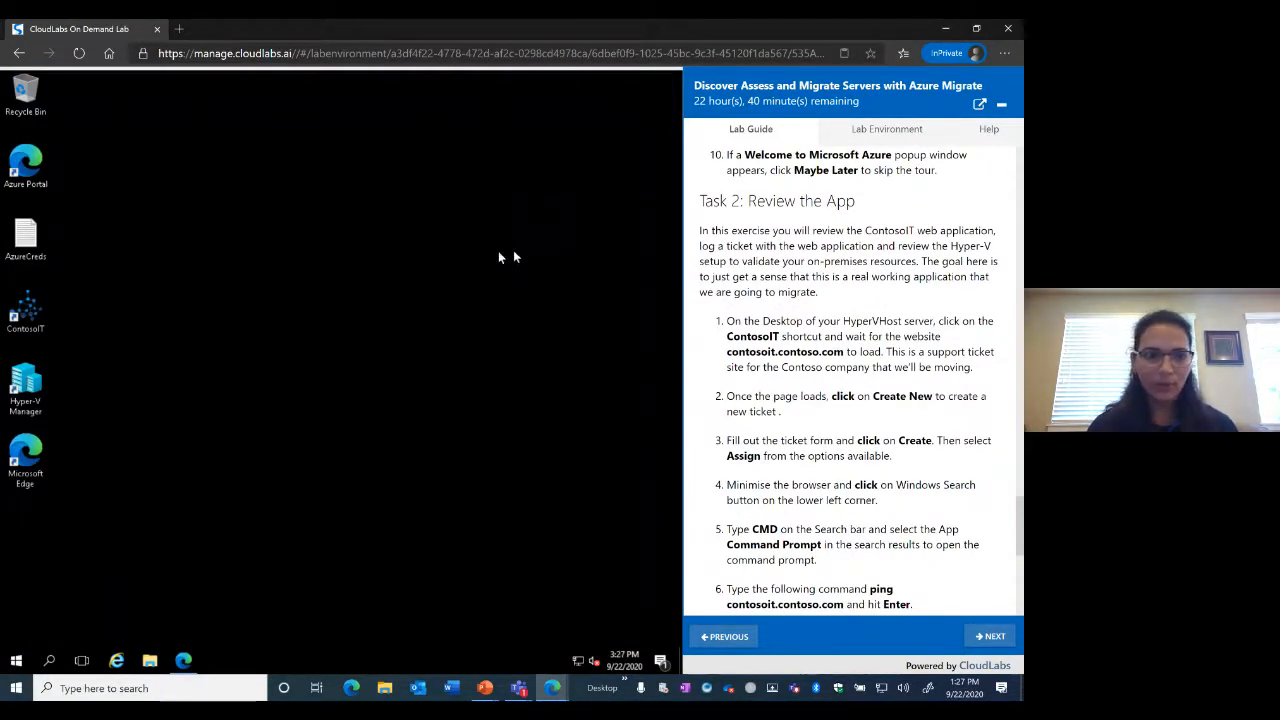
# Open the ContosoIT support site in Internet Explorer from its desktop shortcut
pyautogui.doubleClick(28, 313)
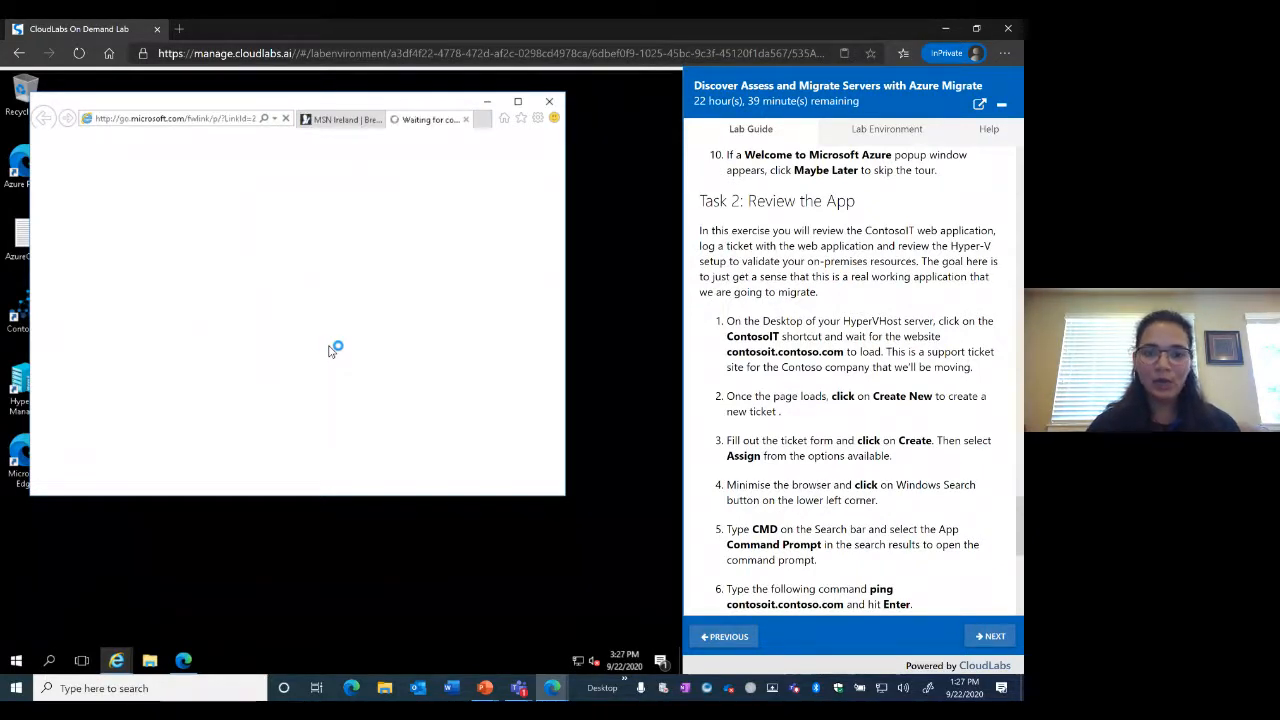
pyautogui.scroll(-1, 858, 400)
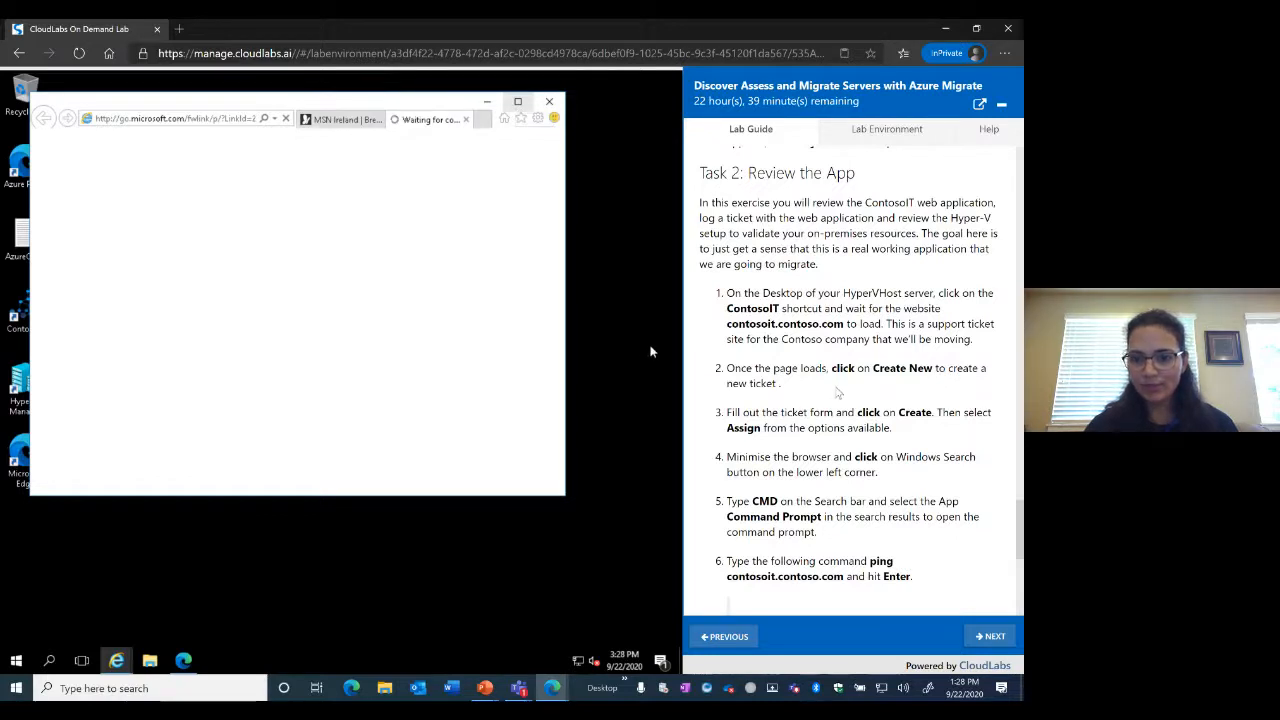
pyautogui.scroll(-3, 838, 393)
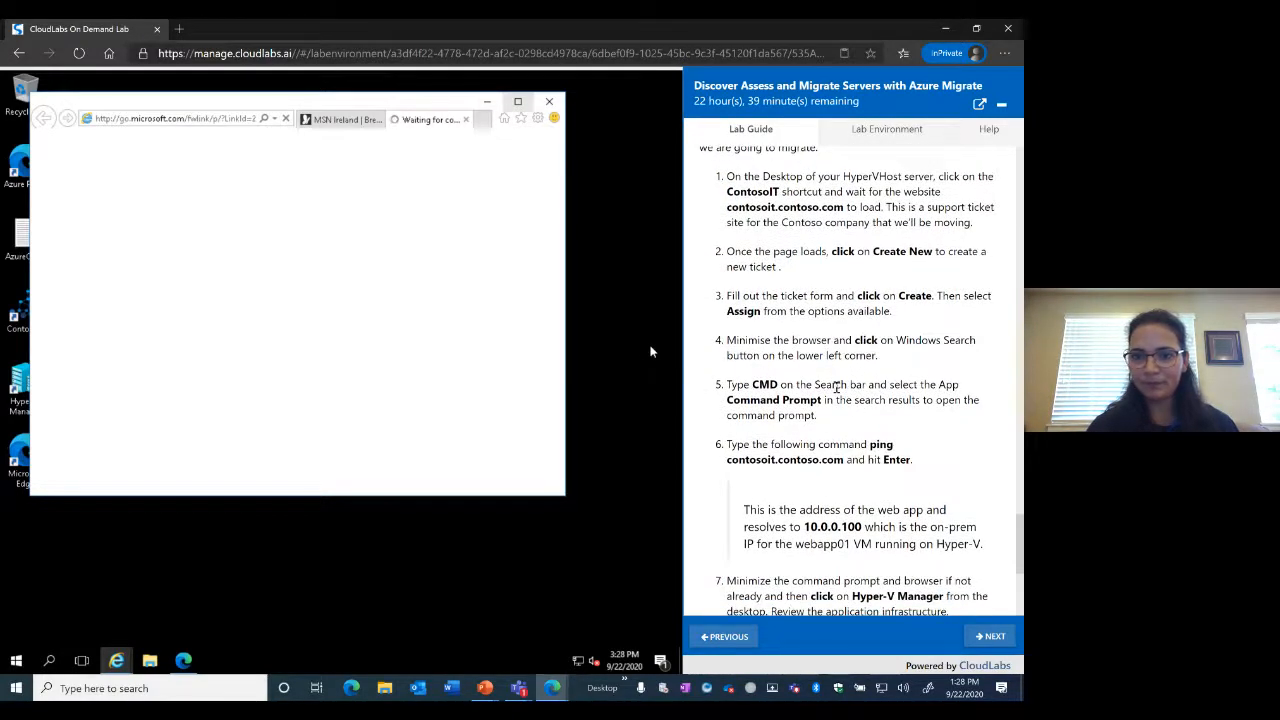
pyautogui.scroll(-1, 837, 388)
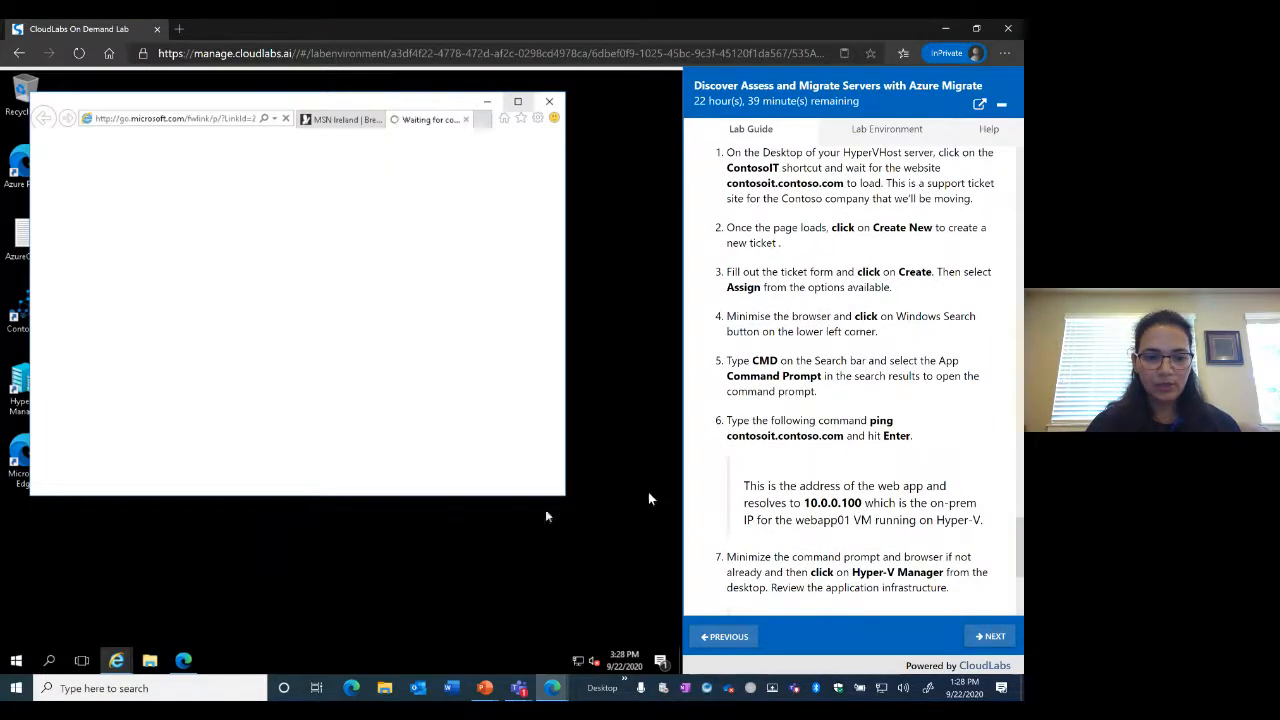
# Launch Command Prompt via Windows search for 'cmd'
pyautogui.click(52, 662)
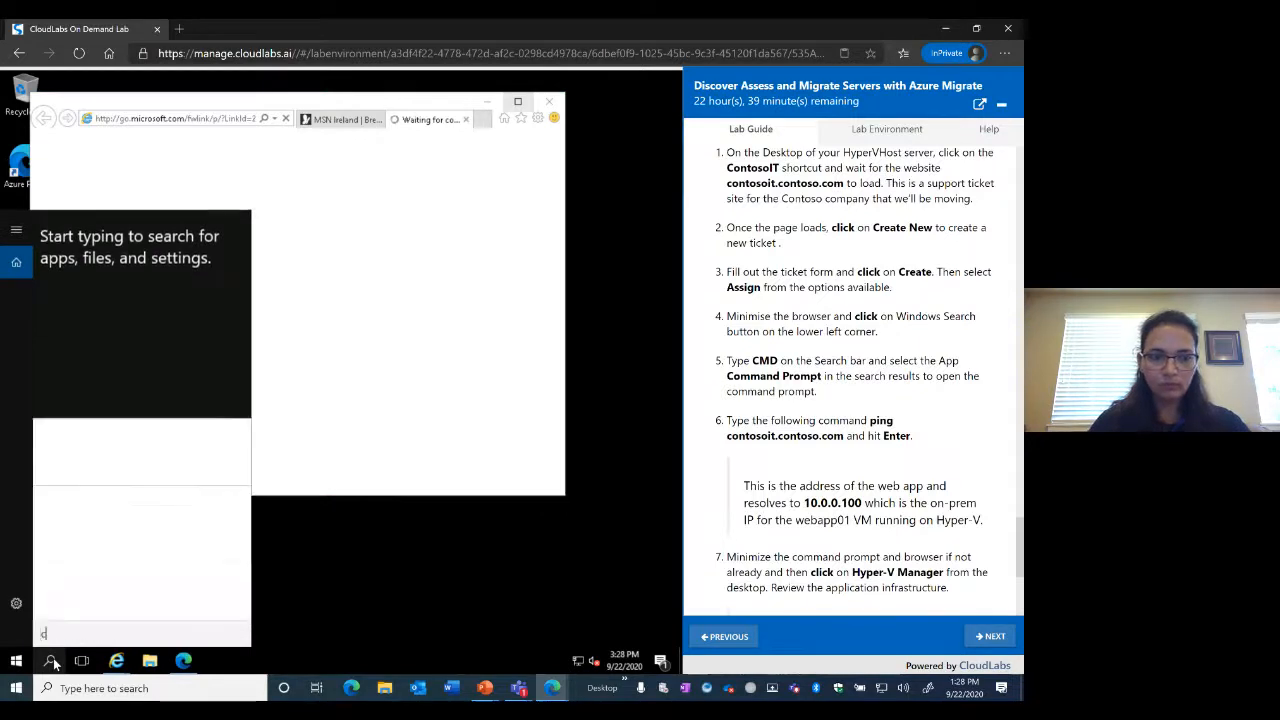
pyautogui.write('c')
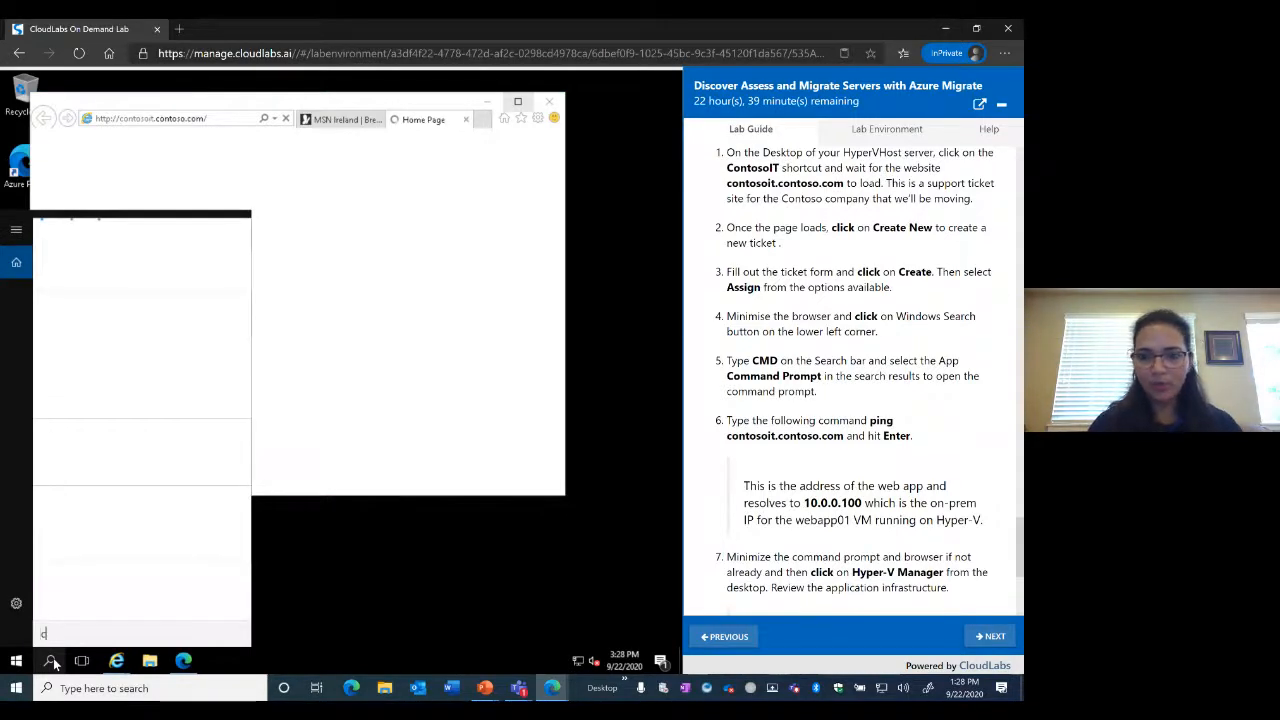
pyautogui.write('md')
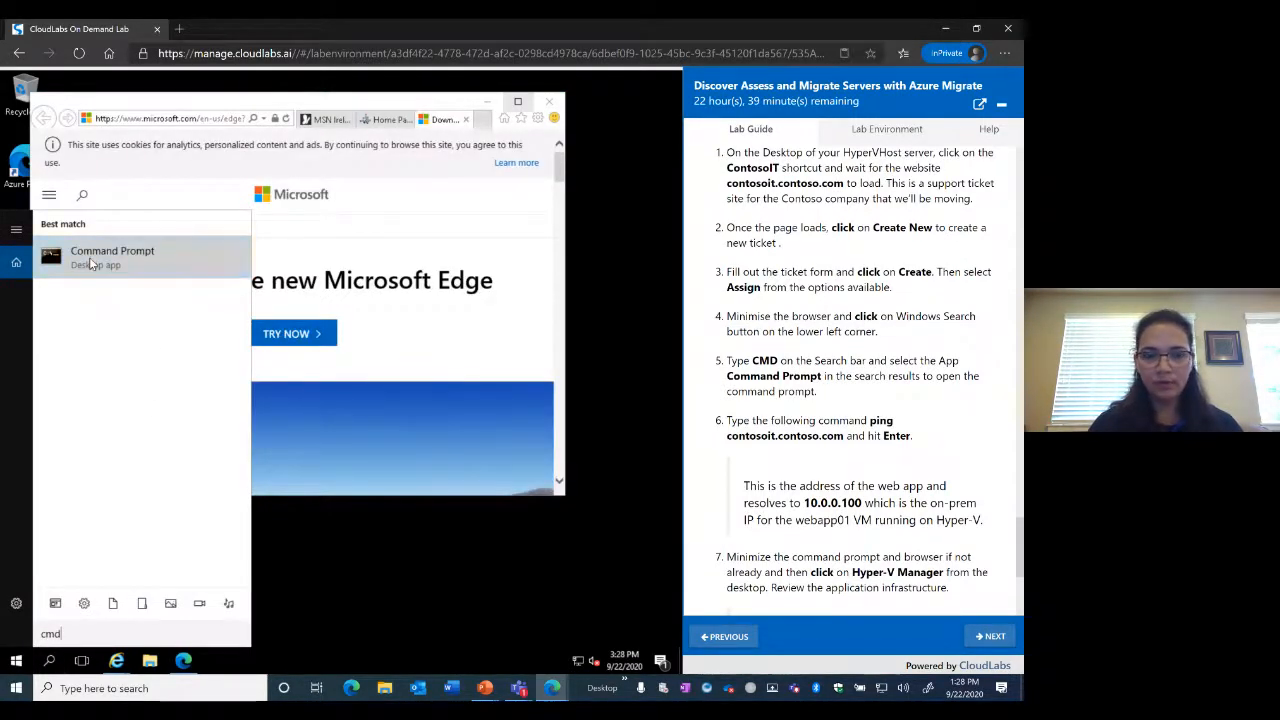
pyautogui.click(89, 257)
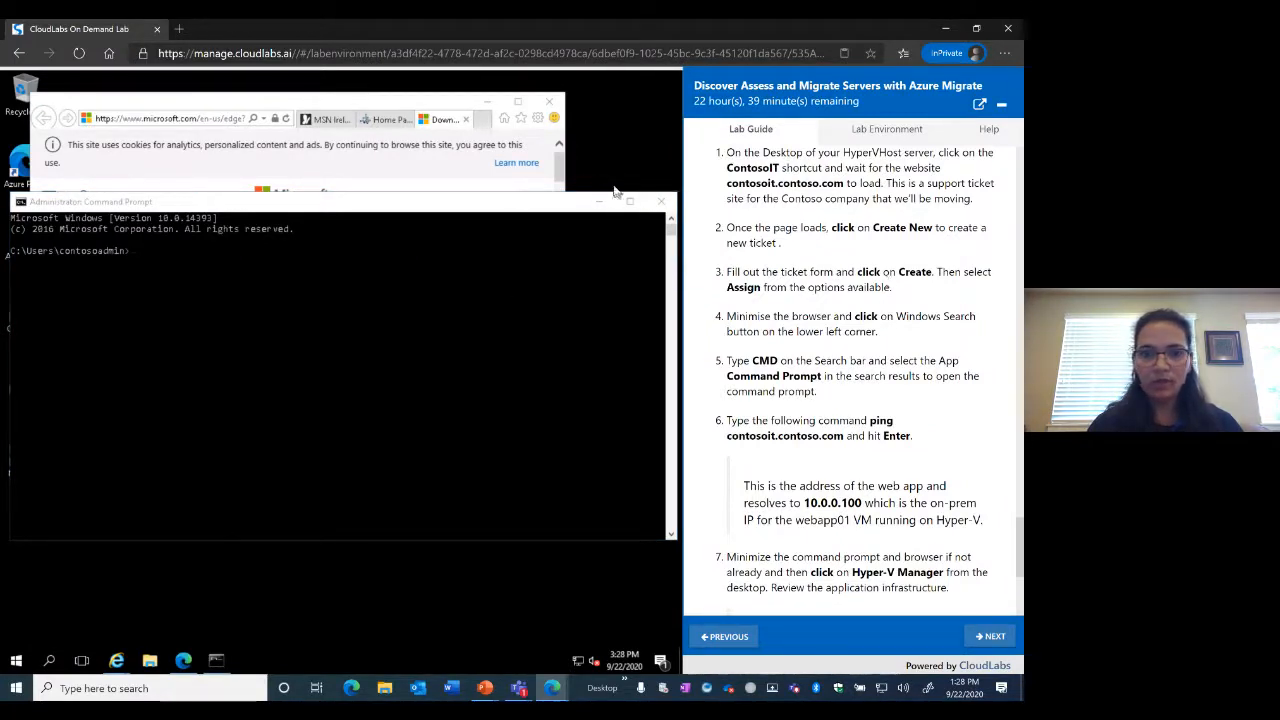
# Bring Internet Explorer back, maximized, on the Contoso IT dashboard
pyautogui.click(378, 121)
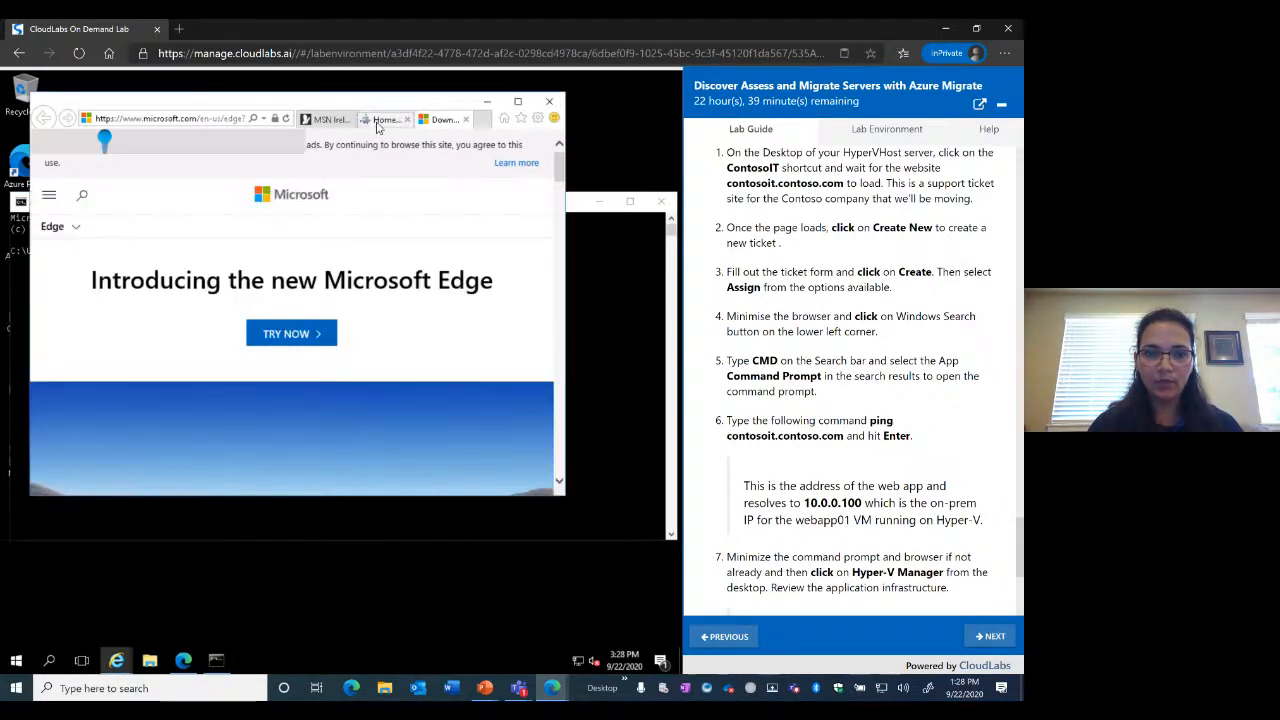
pyautogui.click(378, 122)
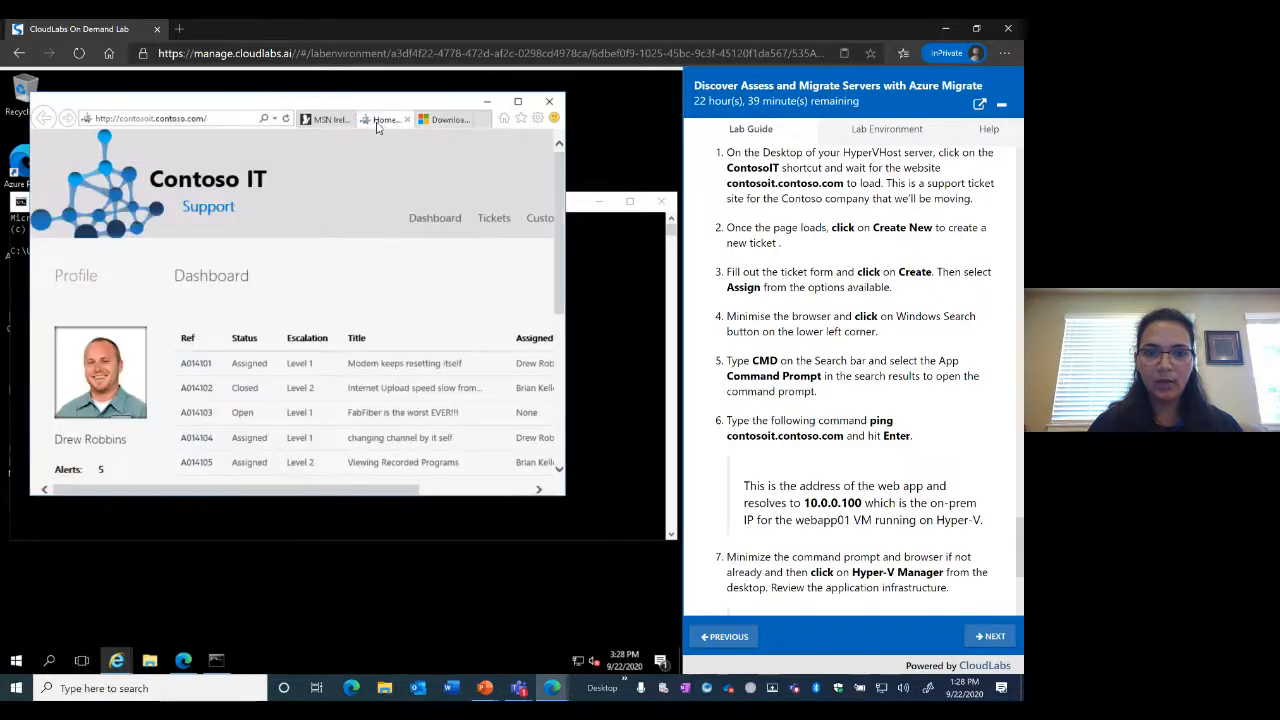
pyautogui.click(519, 103)
pyautogui.click(541, 95)
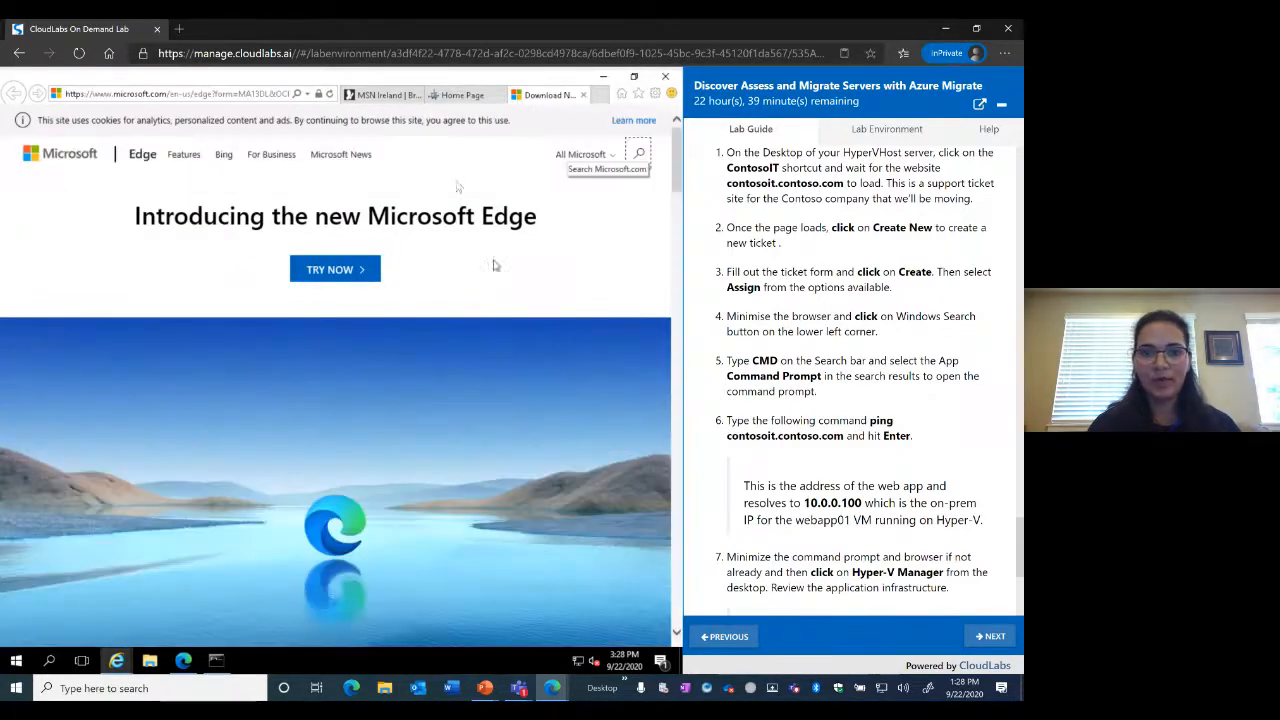
pyautogui.click(462, 95)
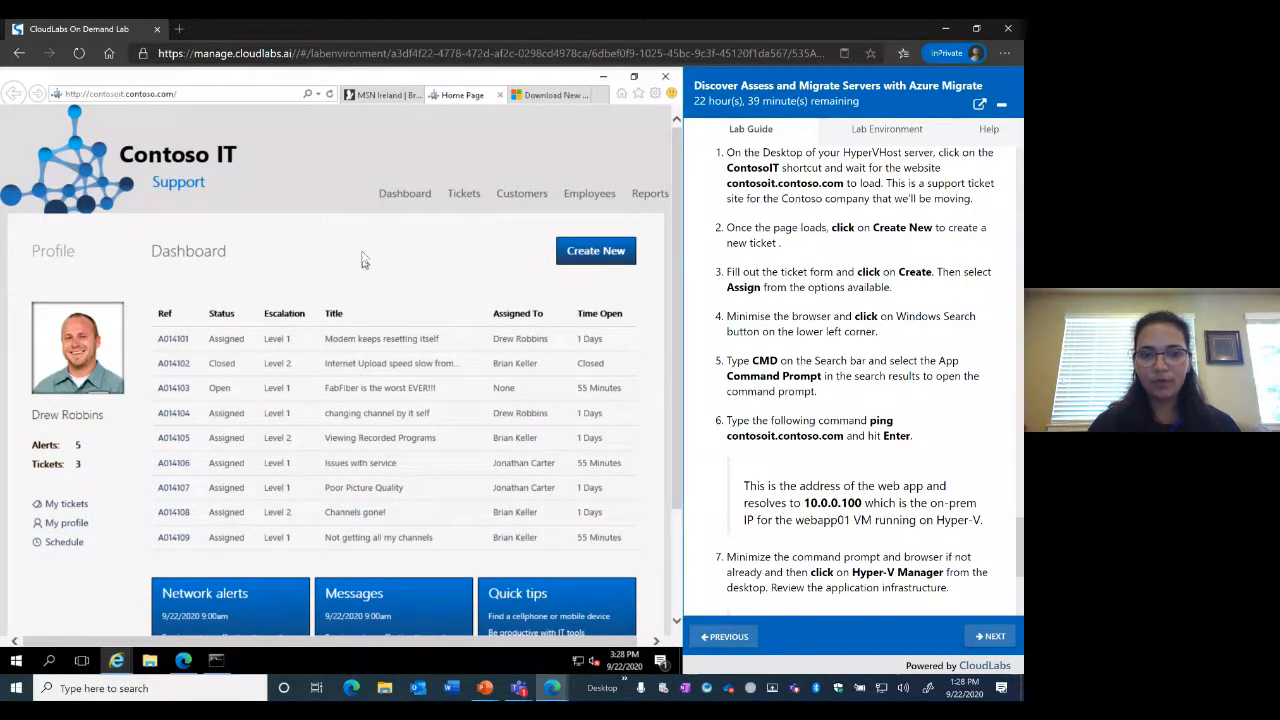
# Create ticket A014110 with title and description 'test', then open its technician assignment page
pyautogui.click(590, 258)
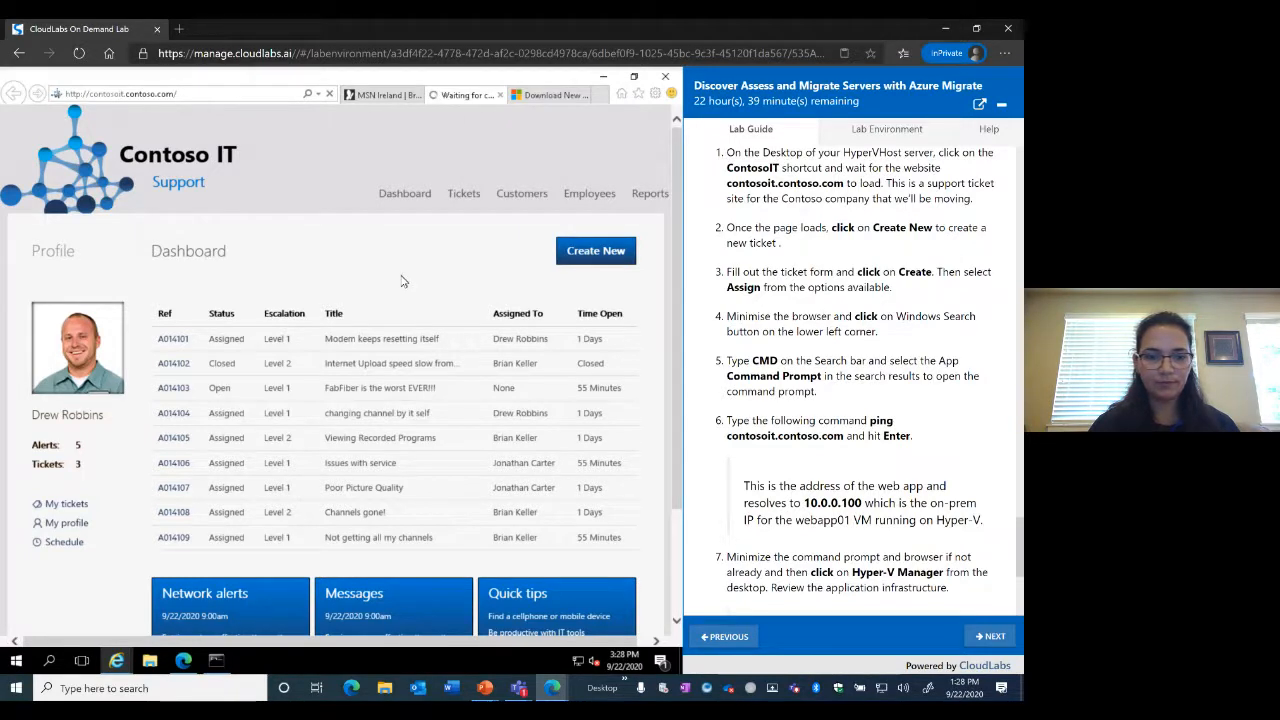
pyautogui.click(272, 381)
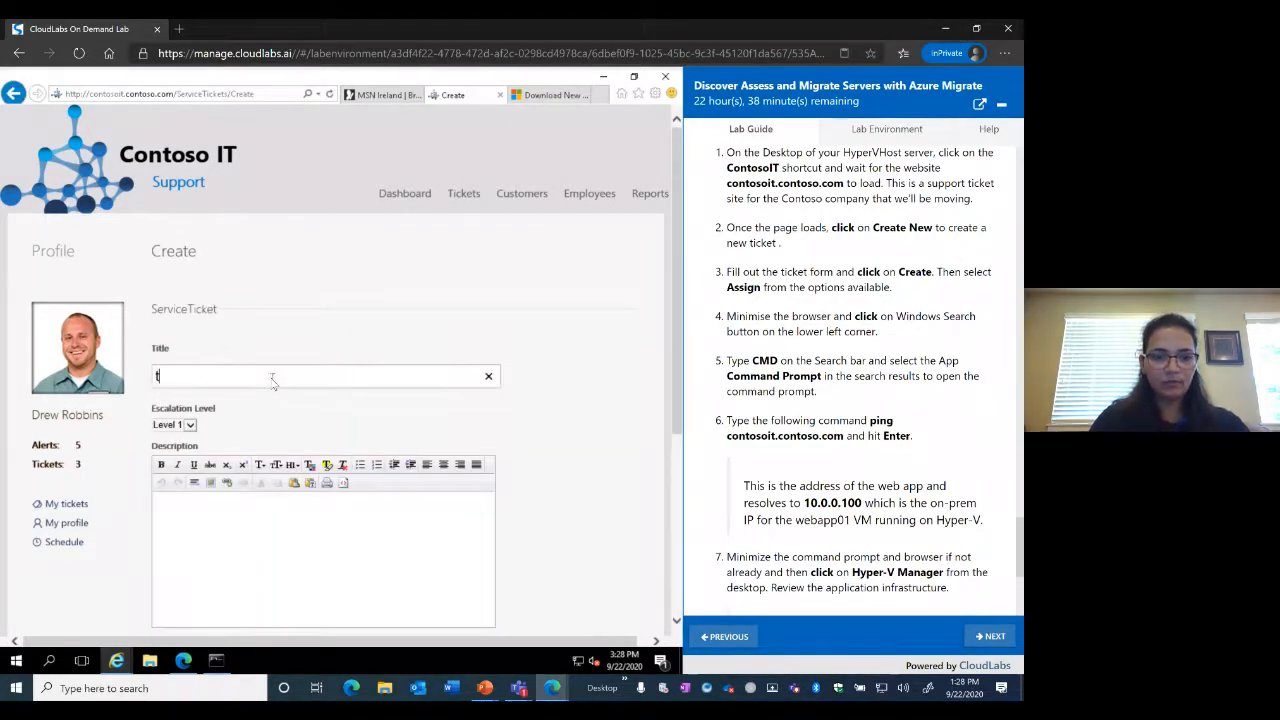
pyautogui.click(228, 541)
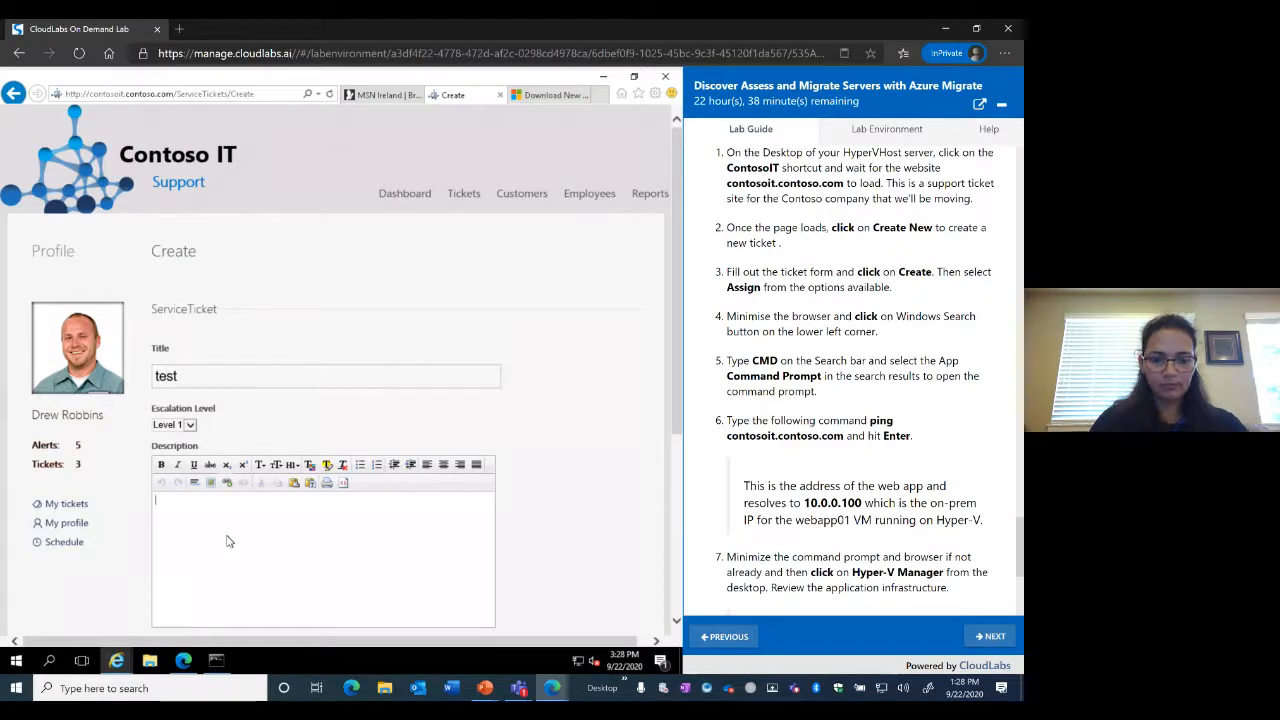
pyautogui.write('test')
pyautogui.scroll(-3, 200, 520)
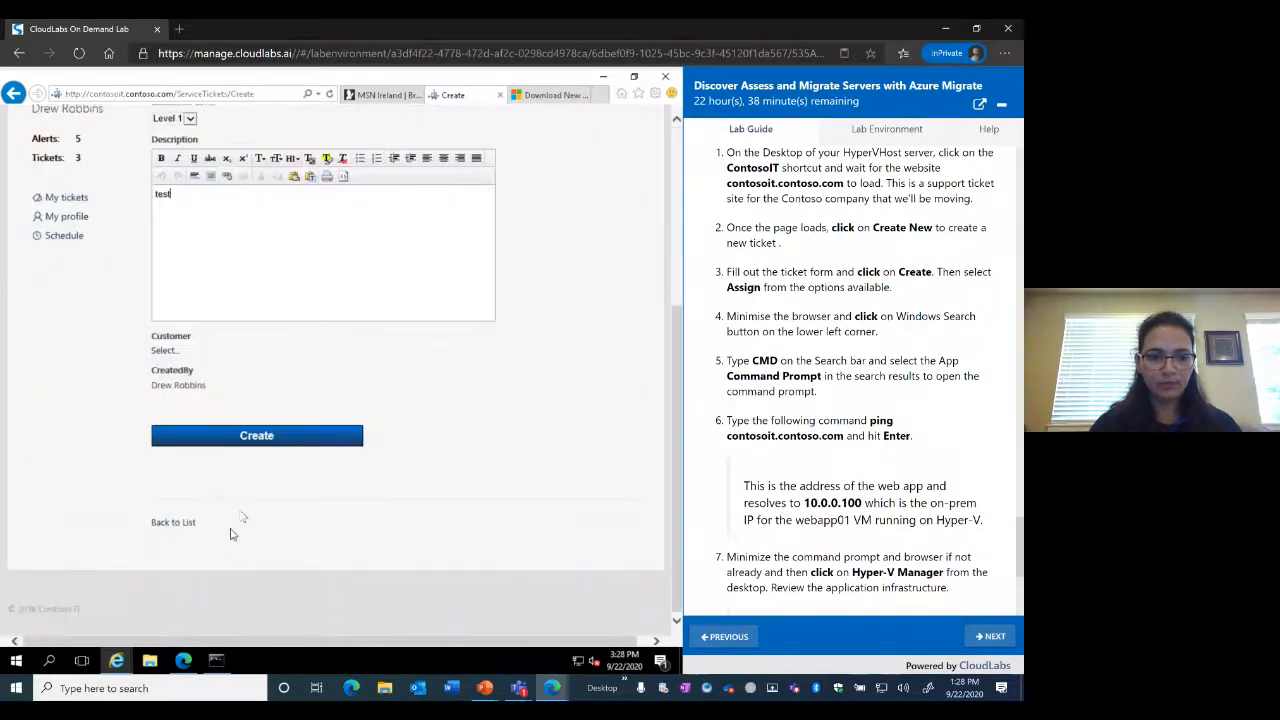
pyautogui.click(257, 436)
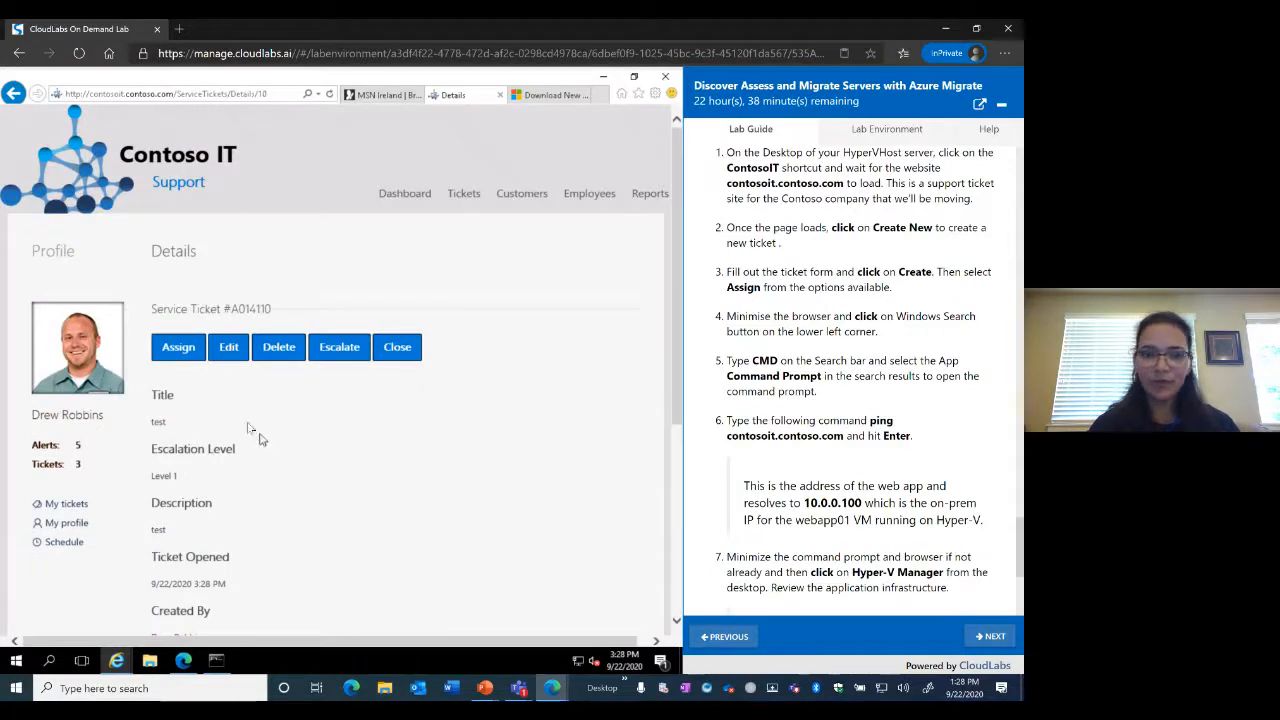
pyautogui.click(179, 350)
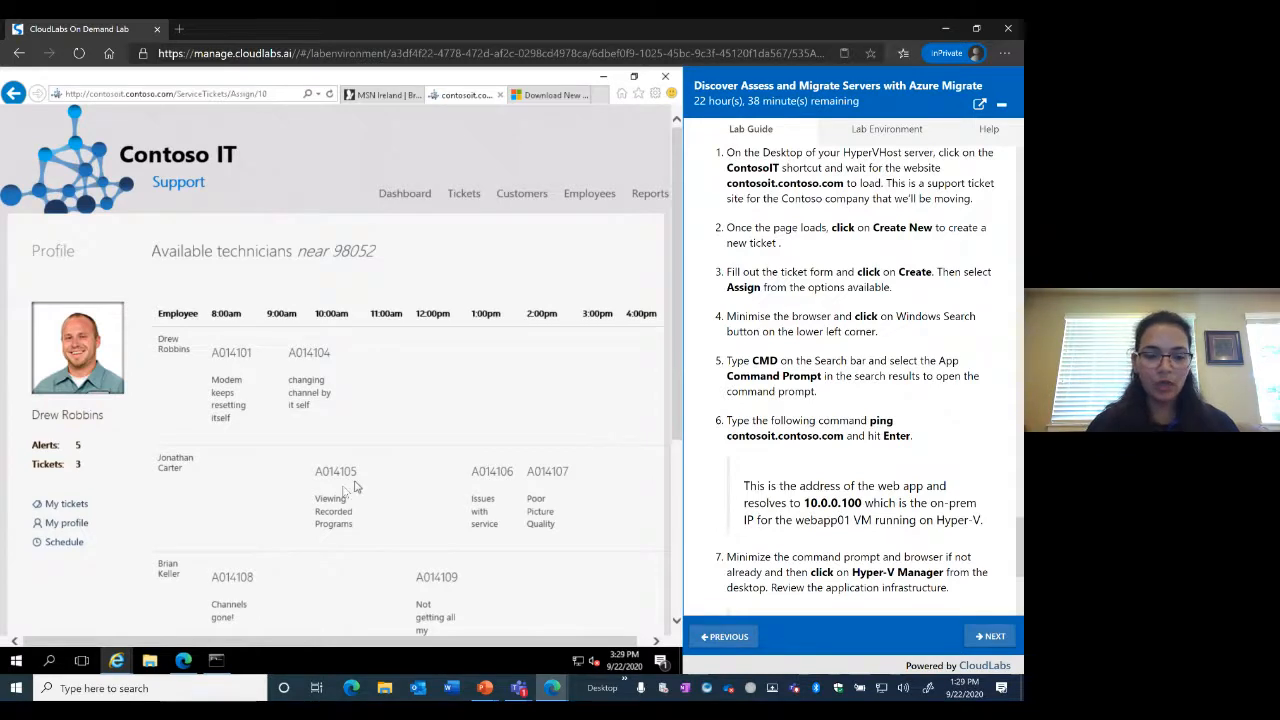
# Ping contosoit.contoso.com, getting 4 replies from 10.0.0.100 with 0% loss, then minimize the prompt
pyautogui.click(218, 661)
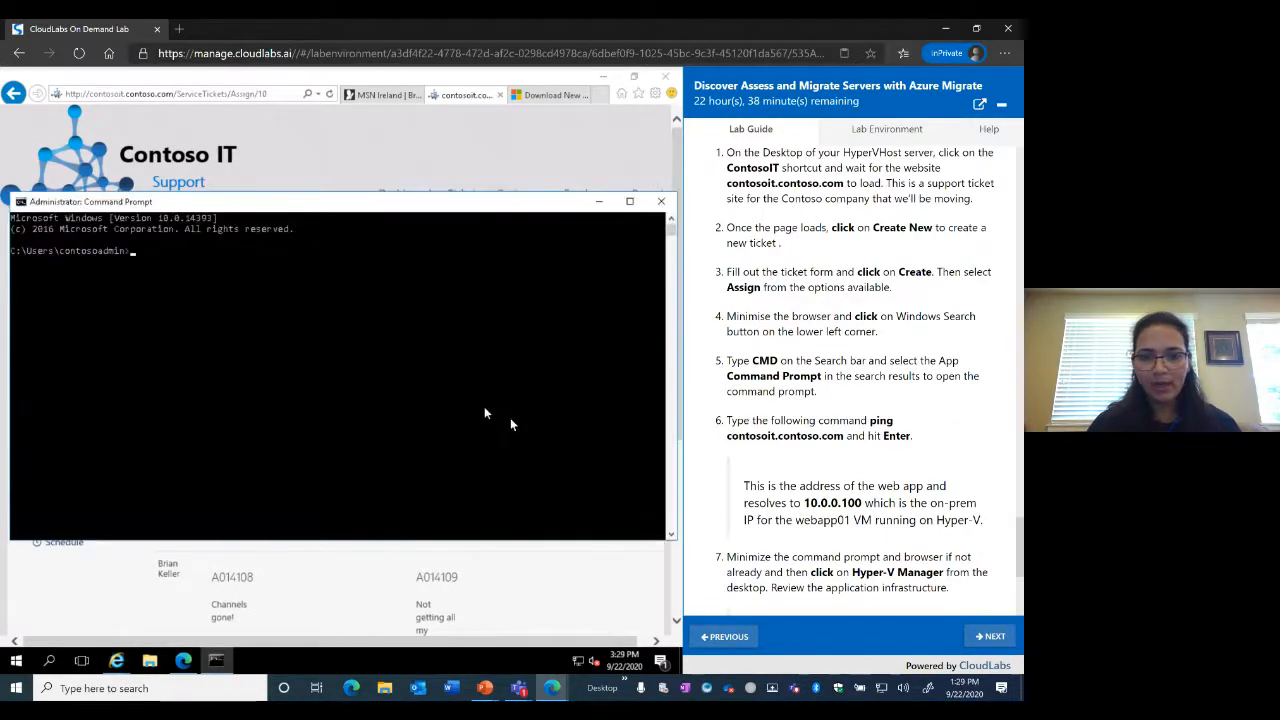
pyautogui.scroll(-3, 855, 459)
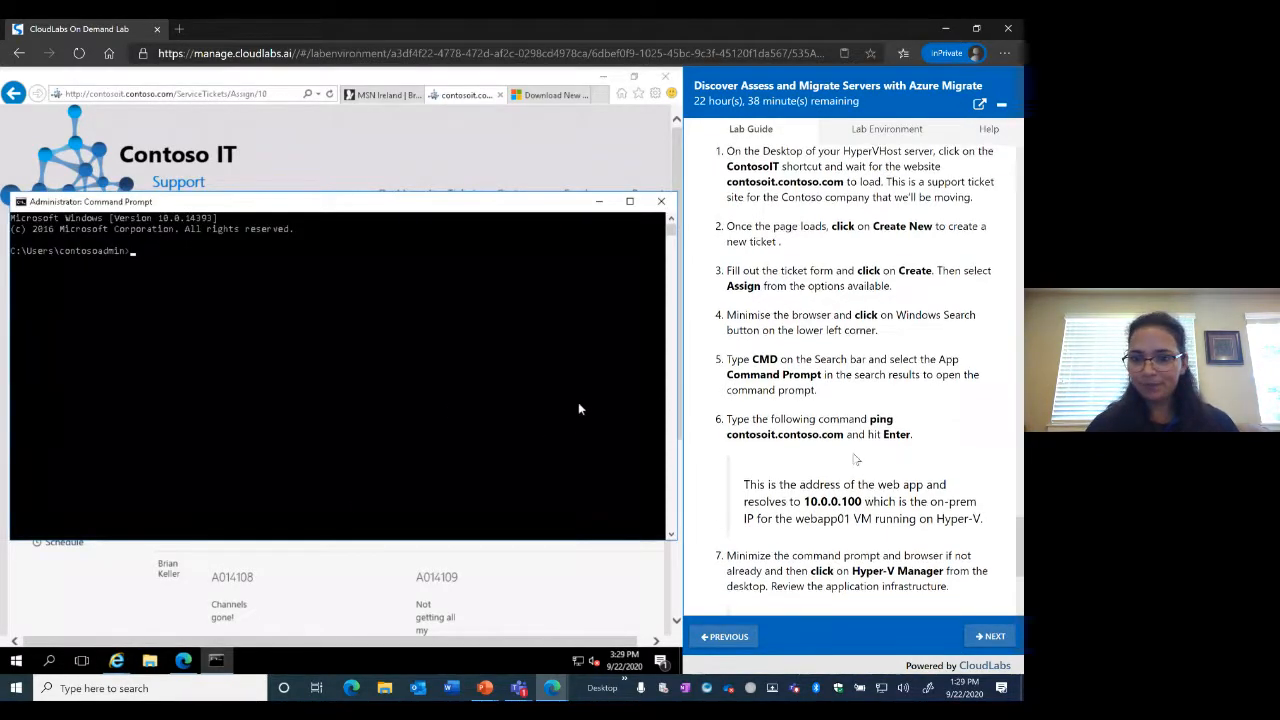
pyautogui.scroll(-1, 855, 459)
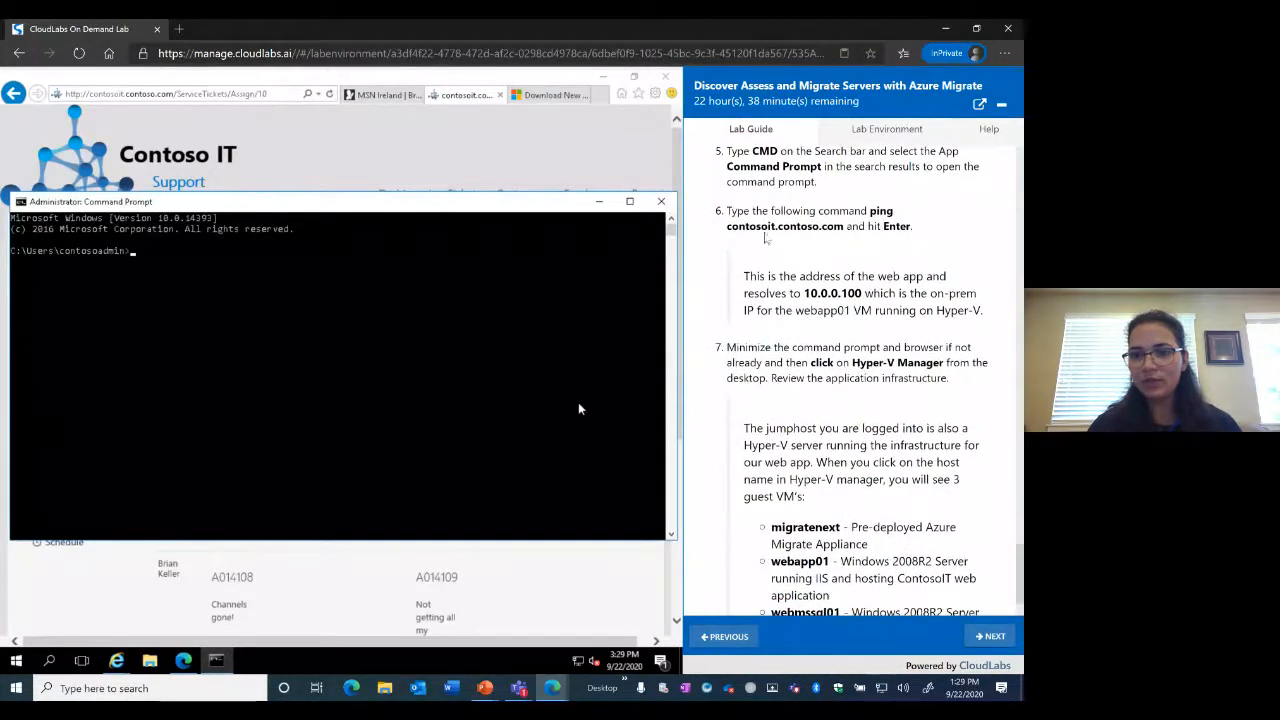
pyautogui.moveTo(727, 227); pyautogui.dragTo(840, 227)
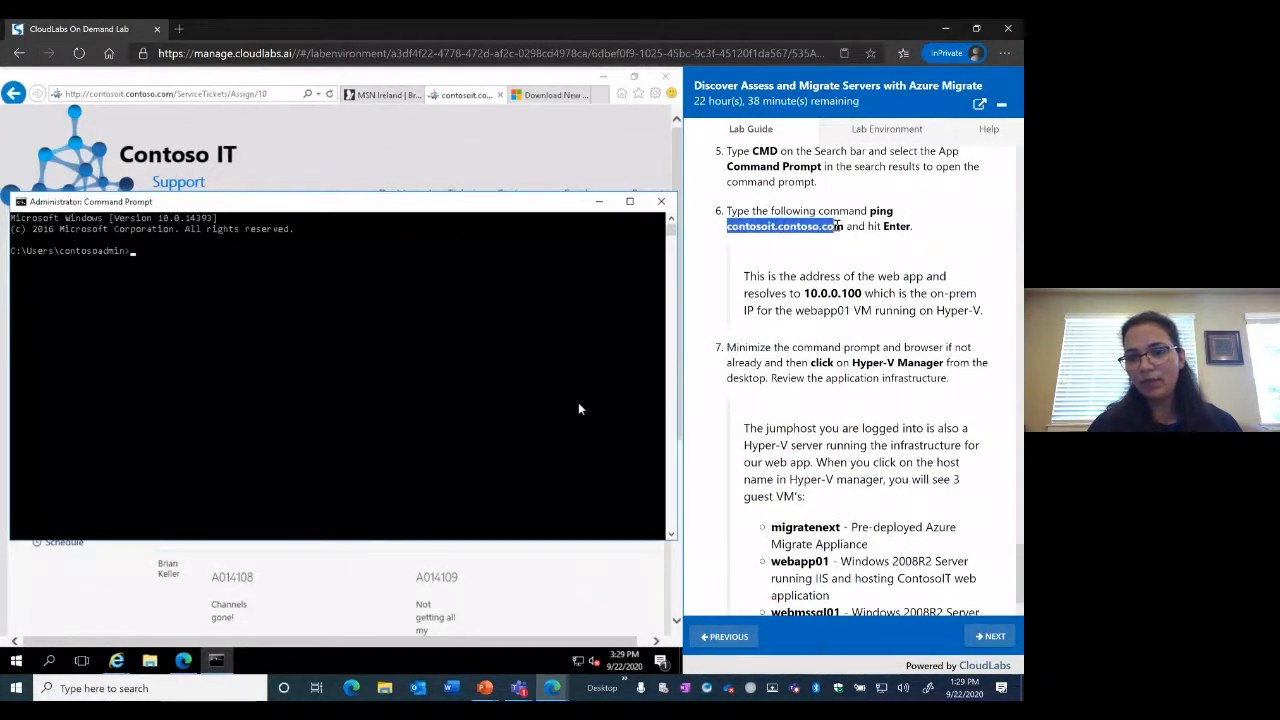
pyautogui.press('Return')
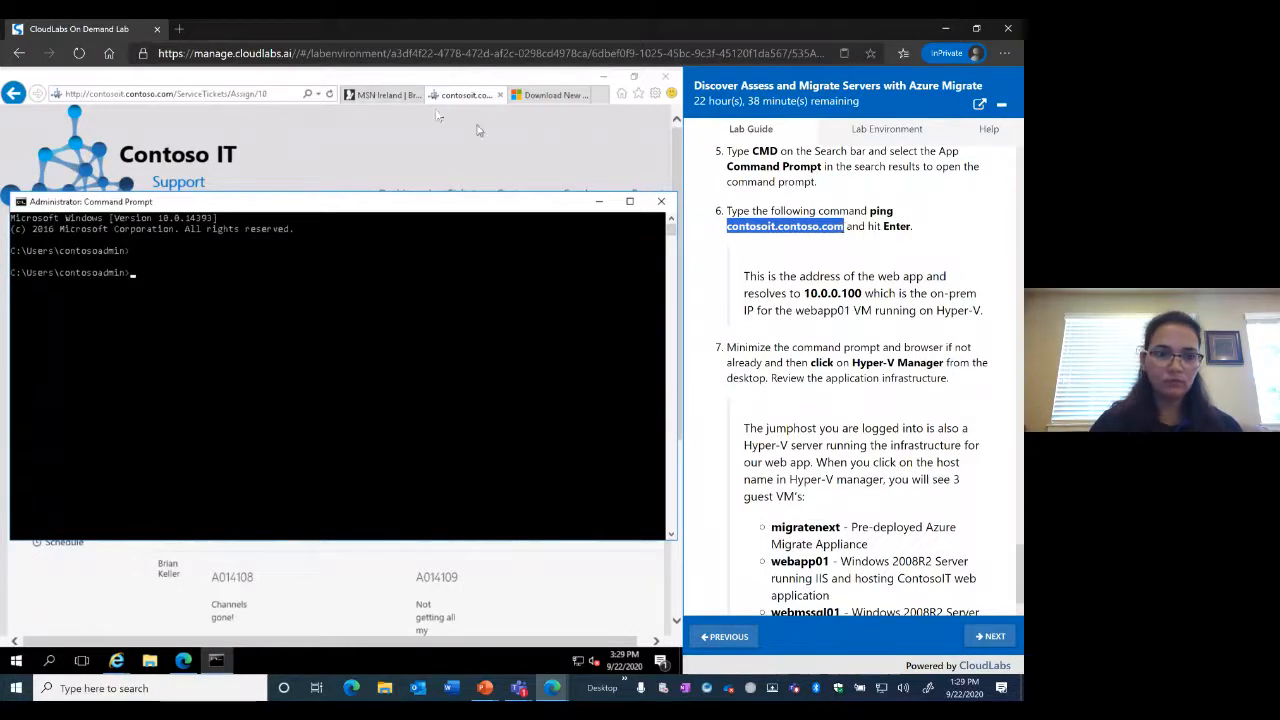
pyautogui.write('ping')
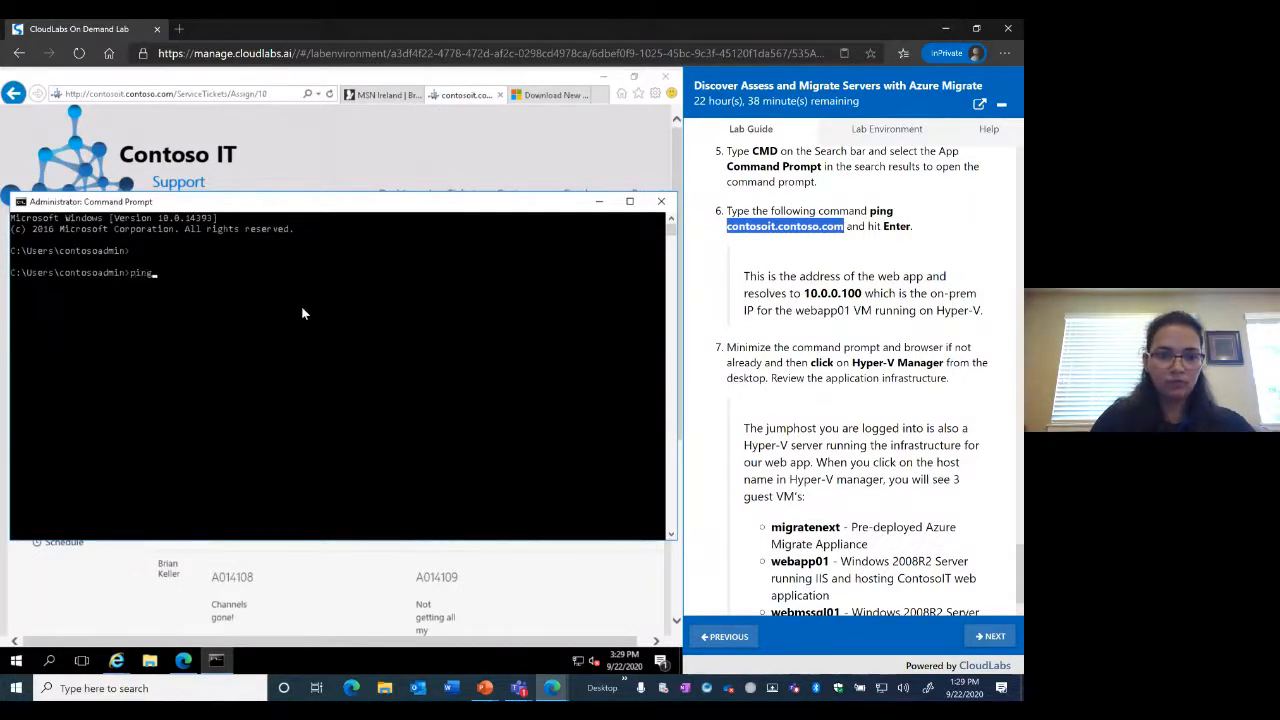
pyautogui.write('contosoit.contoso.com')
pyautogui.press('Return')
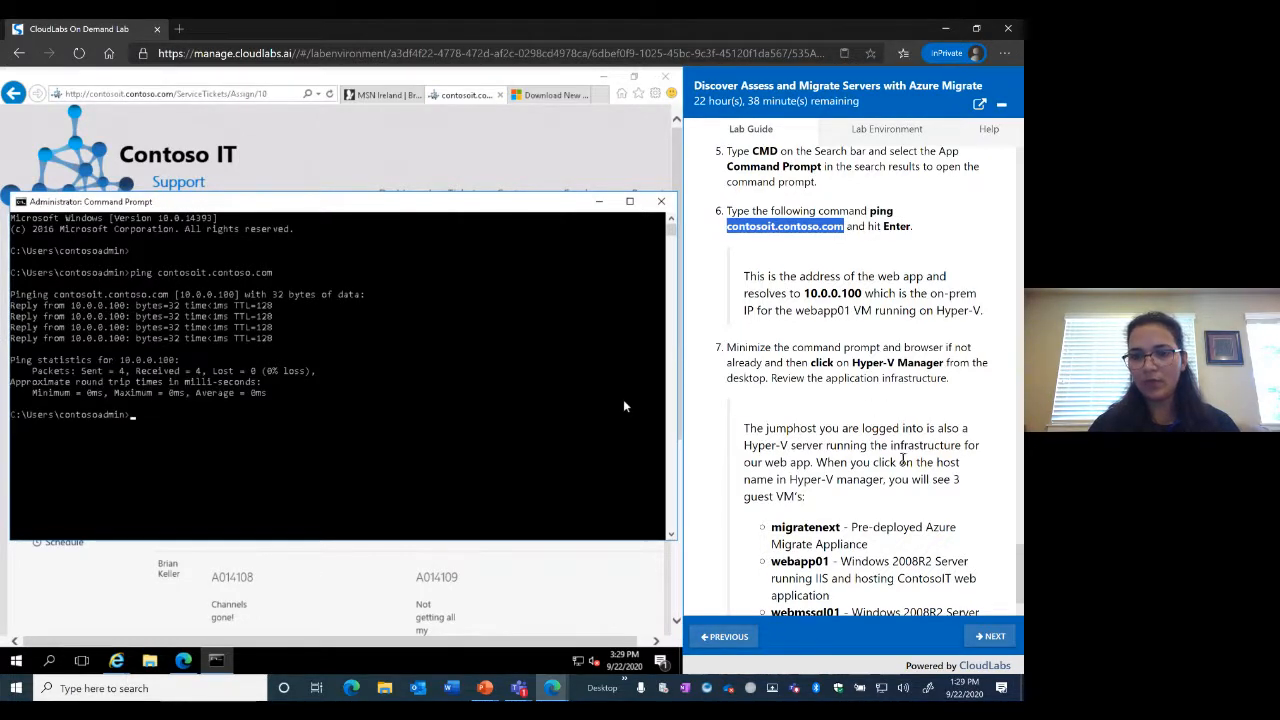
pyautogui.scroll(-2, 893, 420)
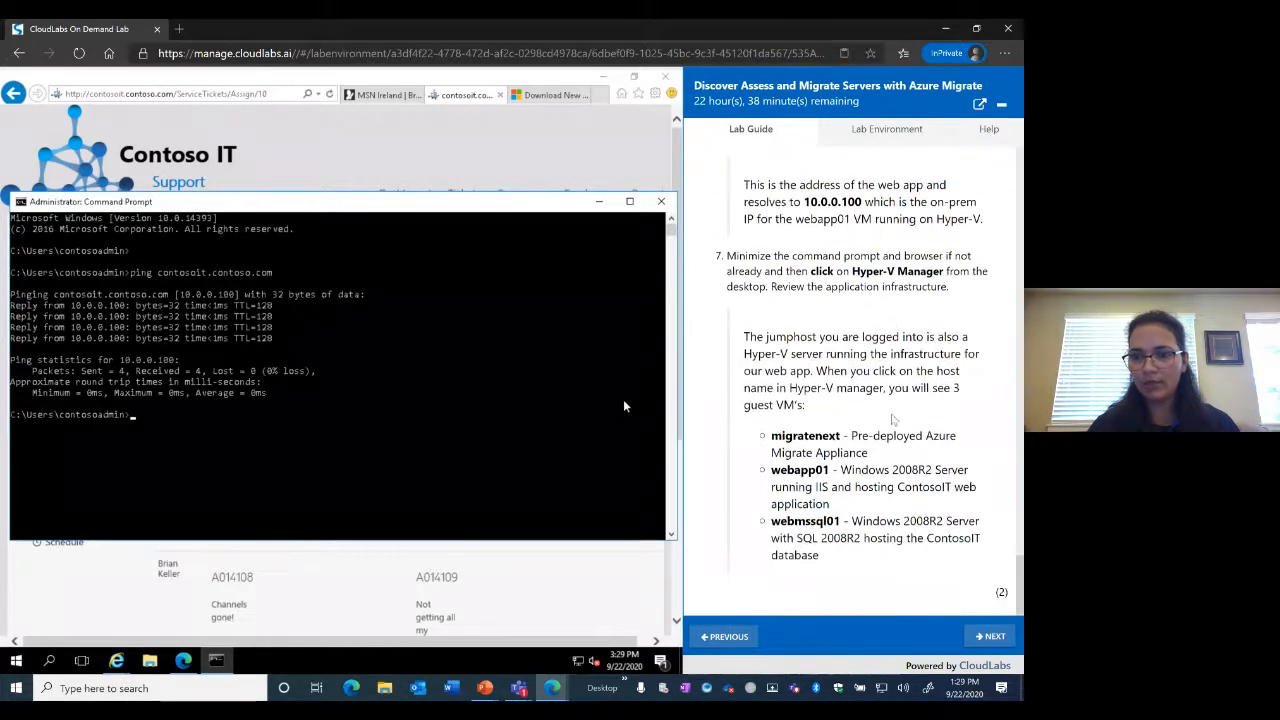
pyautogui.scroll(-1, 893, 420)
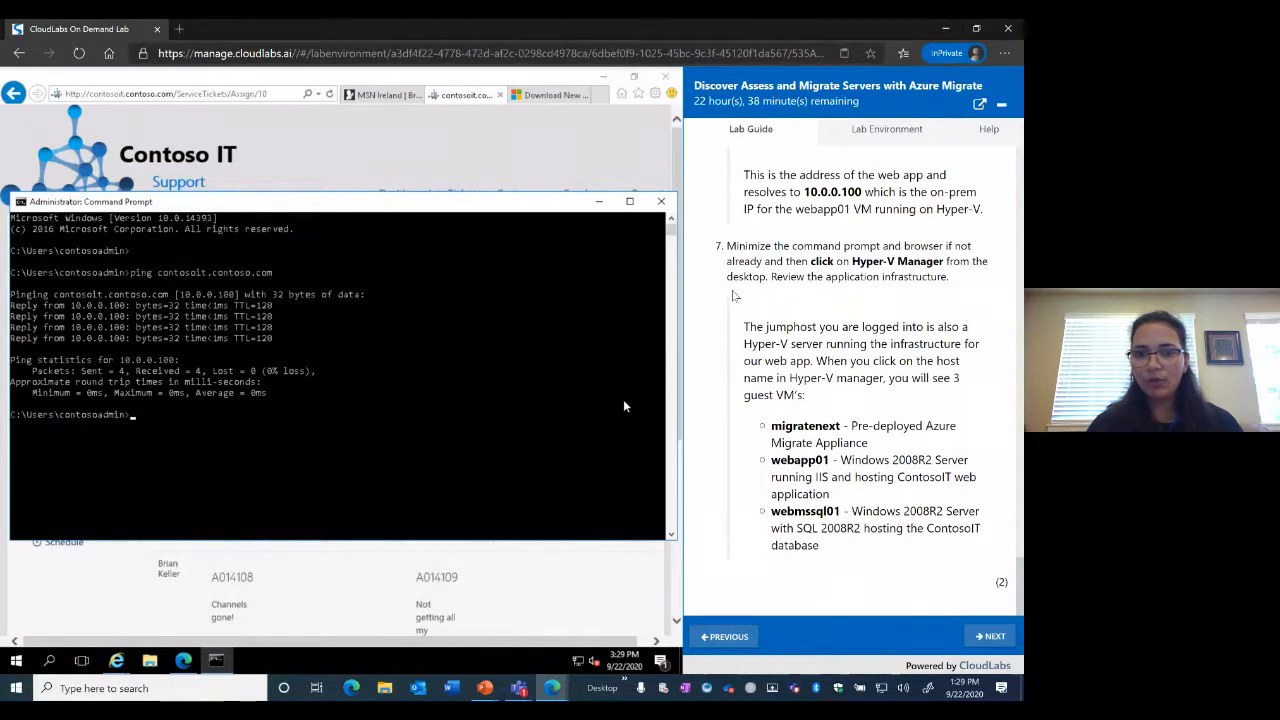
pyautogui.click(601, 203)
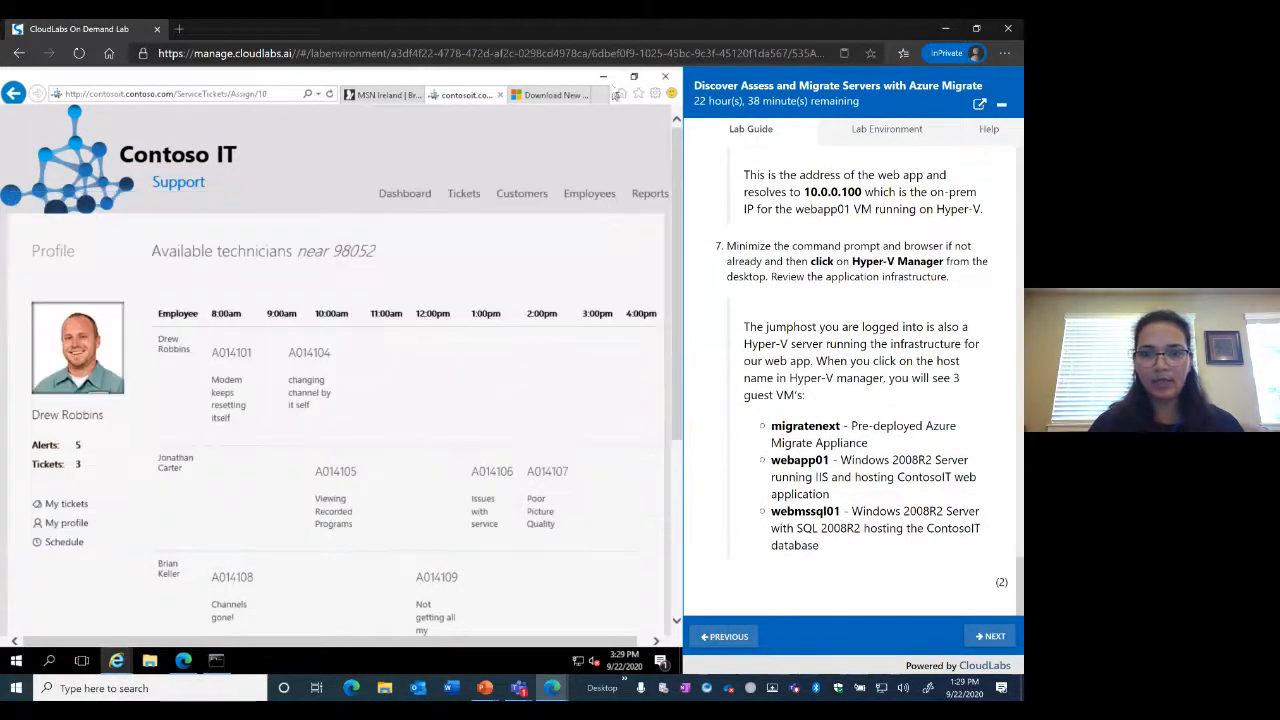
# Open Hyper-V Manager and review the three guest VMs on JUMPHOST-222845
pyautogui.click(605, 78)
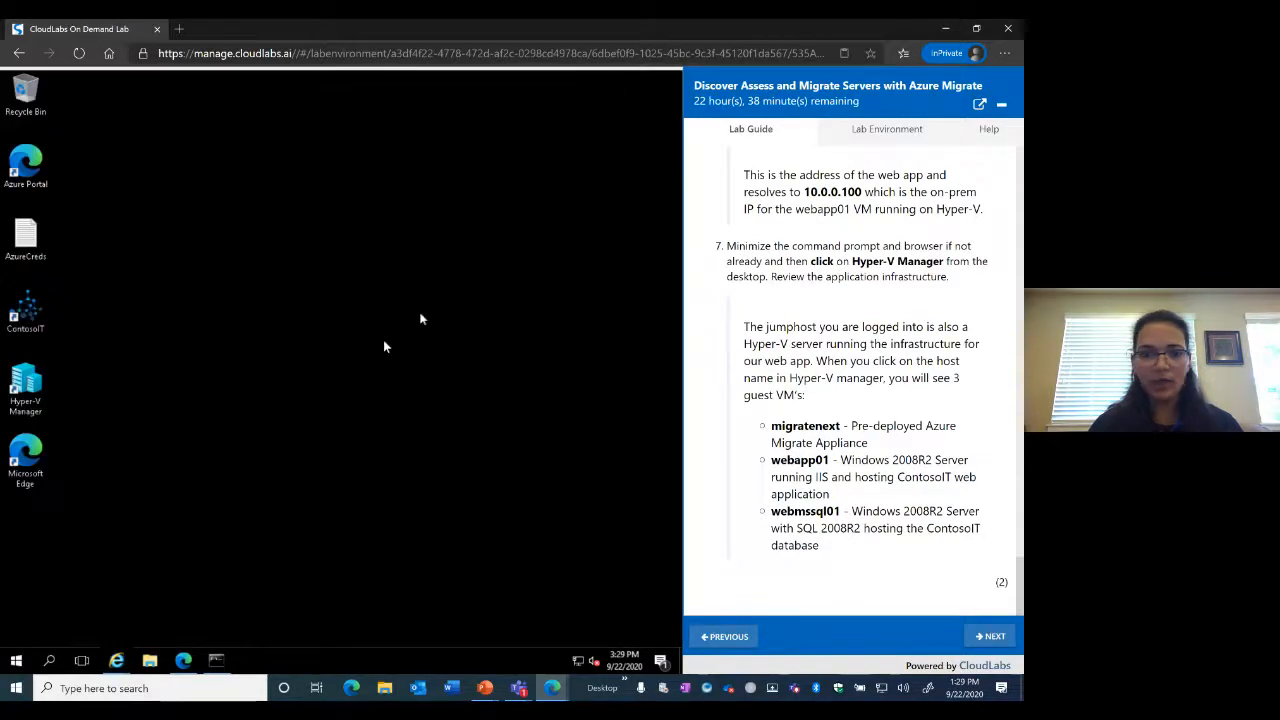
pyautogui.doubleClick(30, 390)
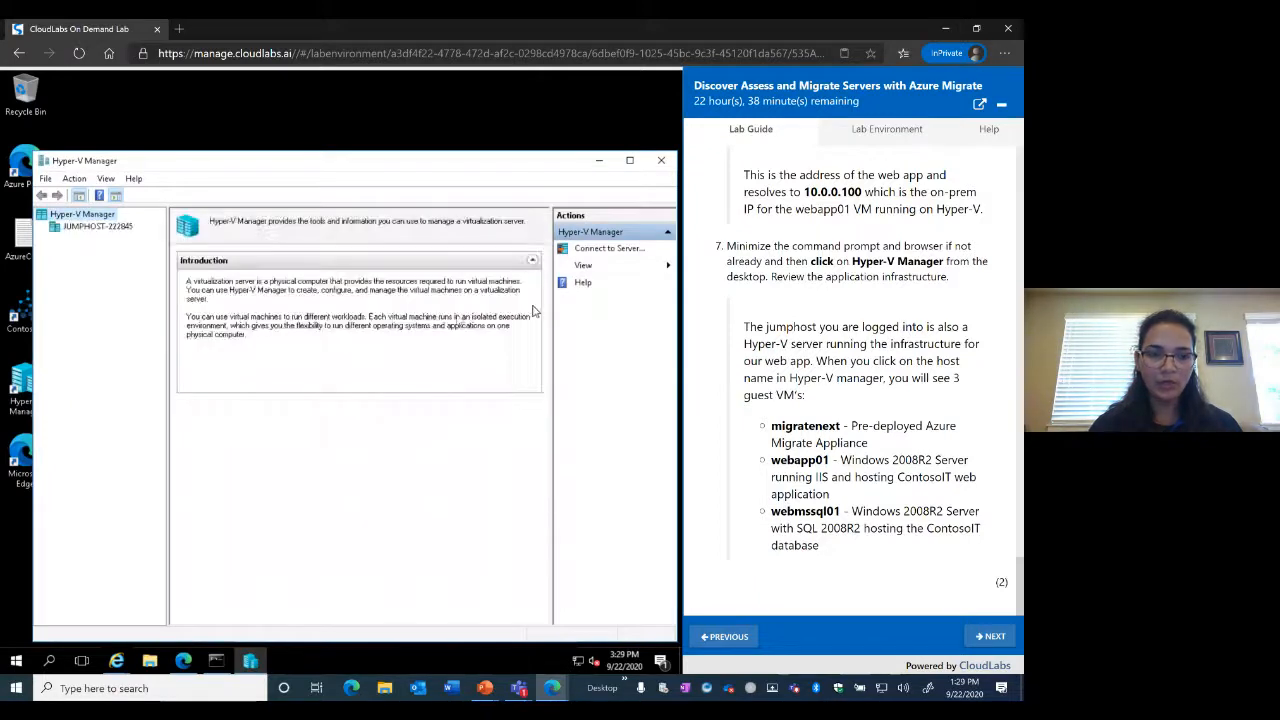
pyautogui.click(78, 229)
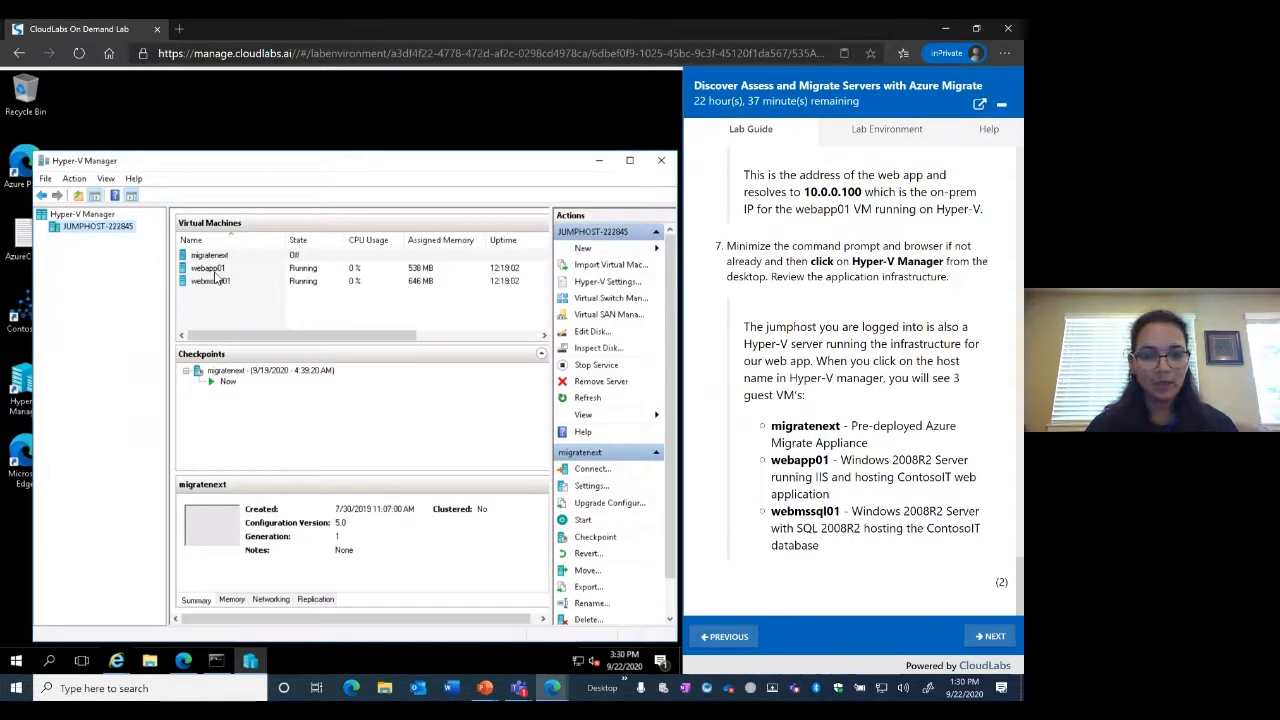
pyautogui.click(216, 284)
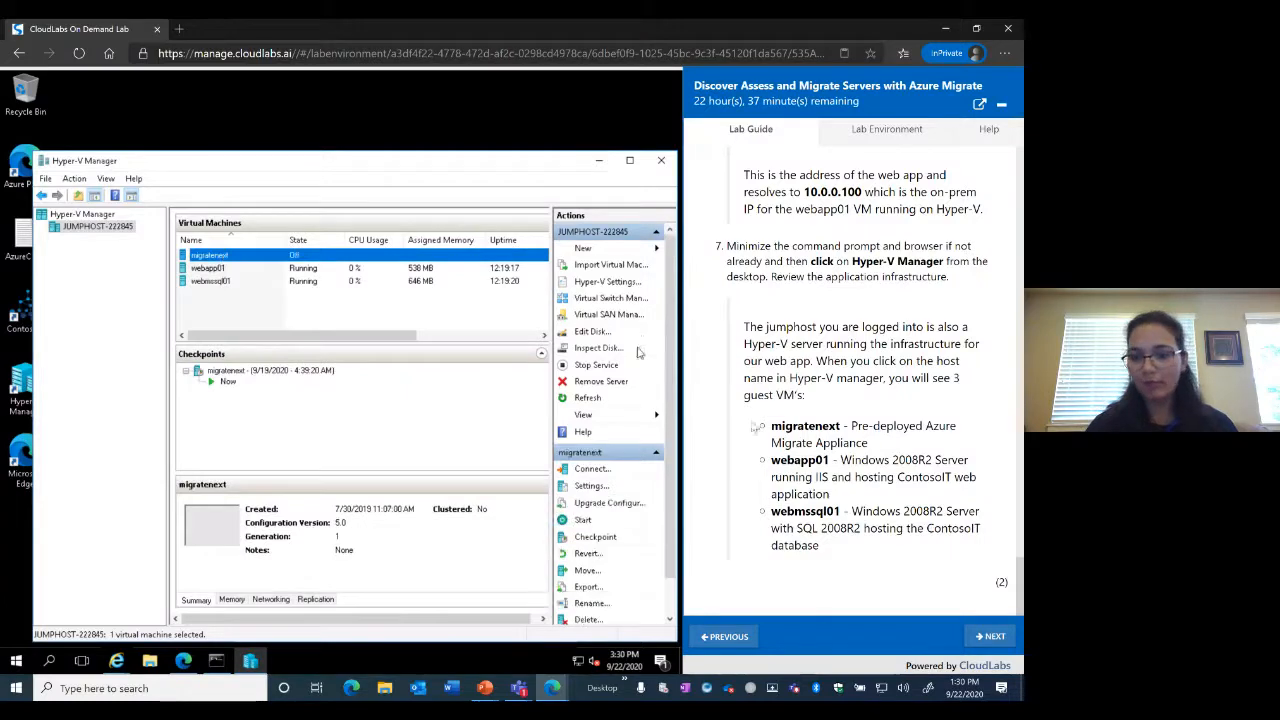
# Move the lab guide to Exercise 1: Create Migration Solution and minimize Hyper-V Manager
pyautogui.click(993, 638)
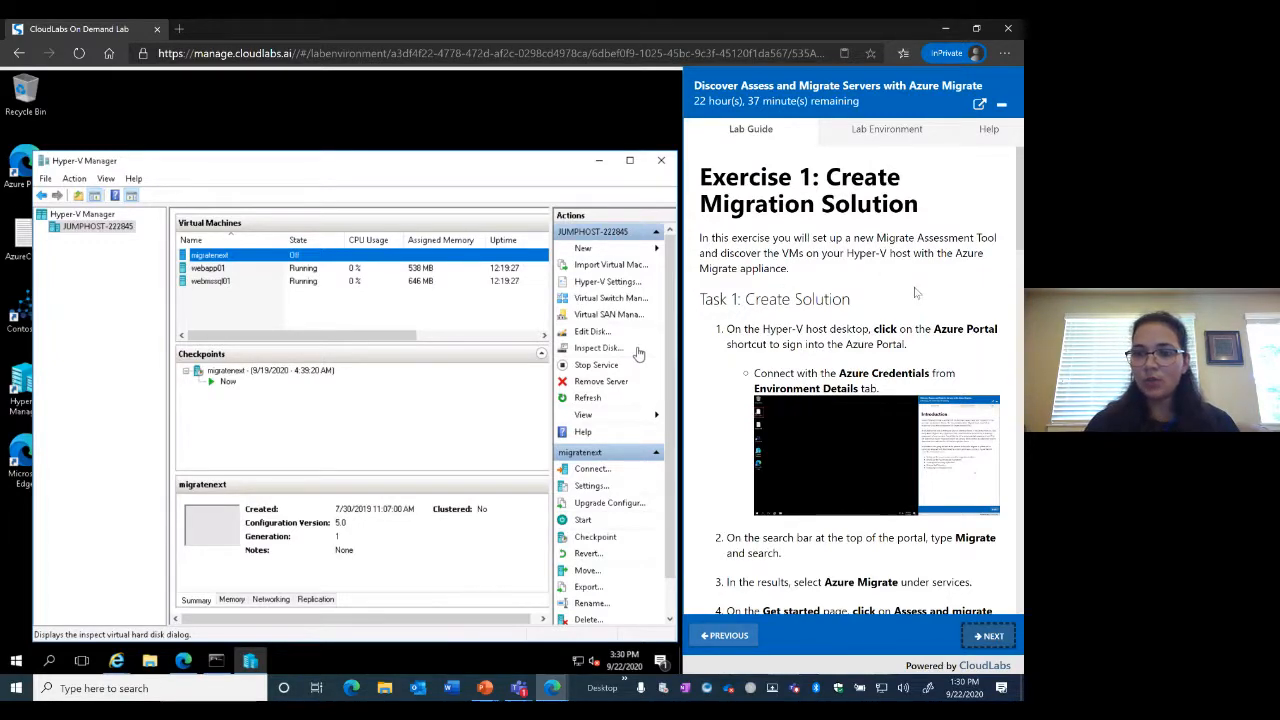
pyautogui.scroll(-3, 914, 292)
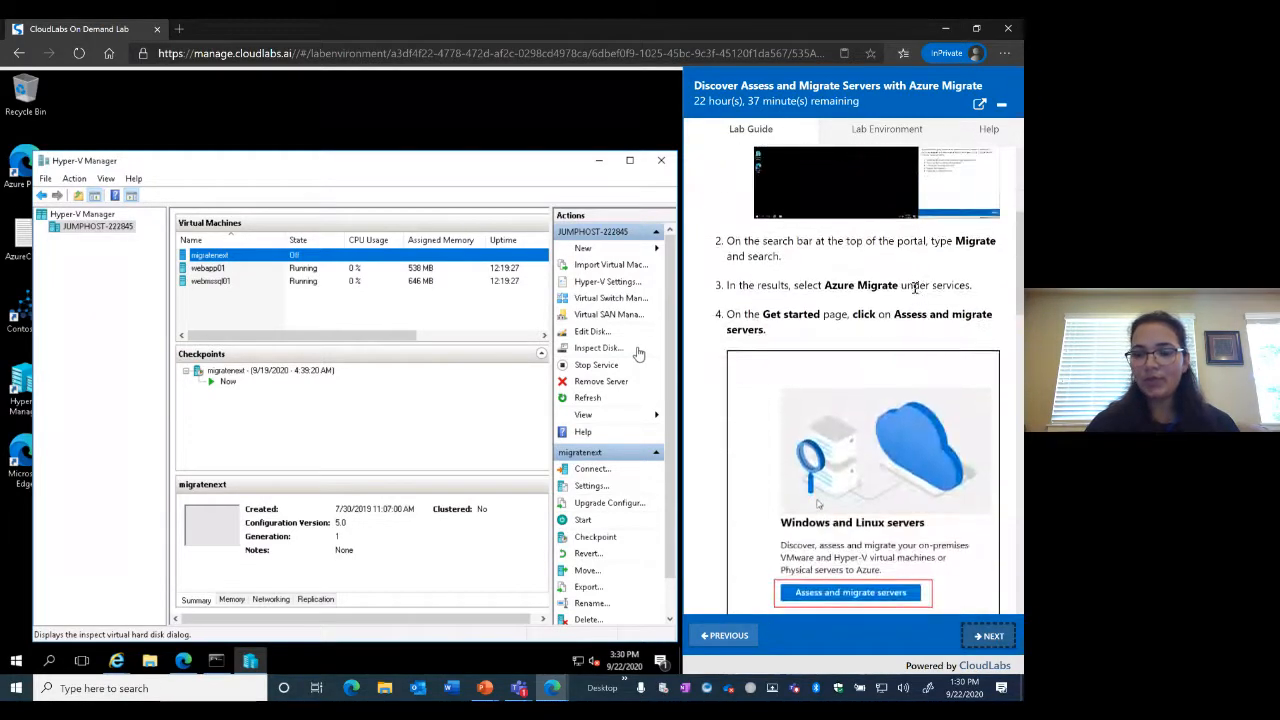
pyautogui.click(600, 166)
pyautogui.scroll(3, 669, 191)
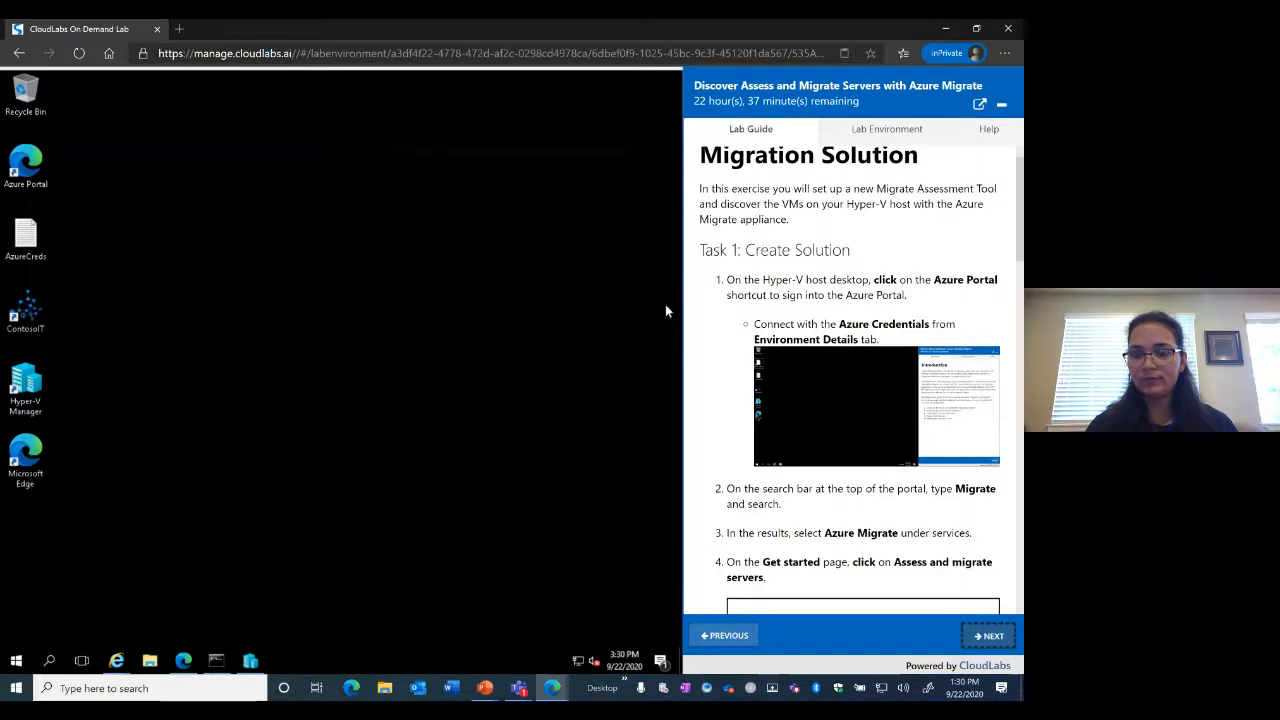
# Launch the Azure Portal from the desktop and dismiss the Azure Advisor recommendations popup
pyautogui.doubleClick(28, 170)
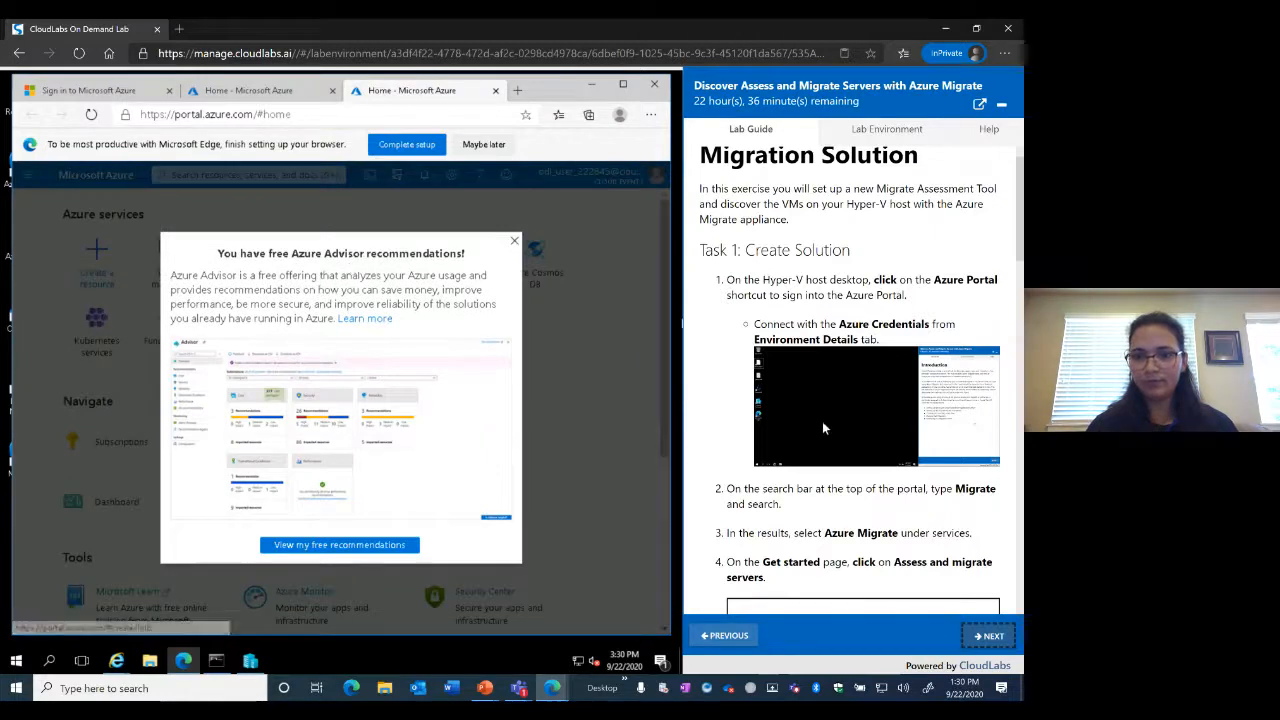
pyautogui.scroll(-1, 822, 421)
pyautogui.scroll(-3, 822, 428)
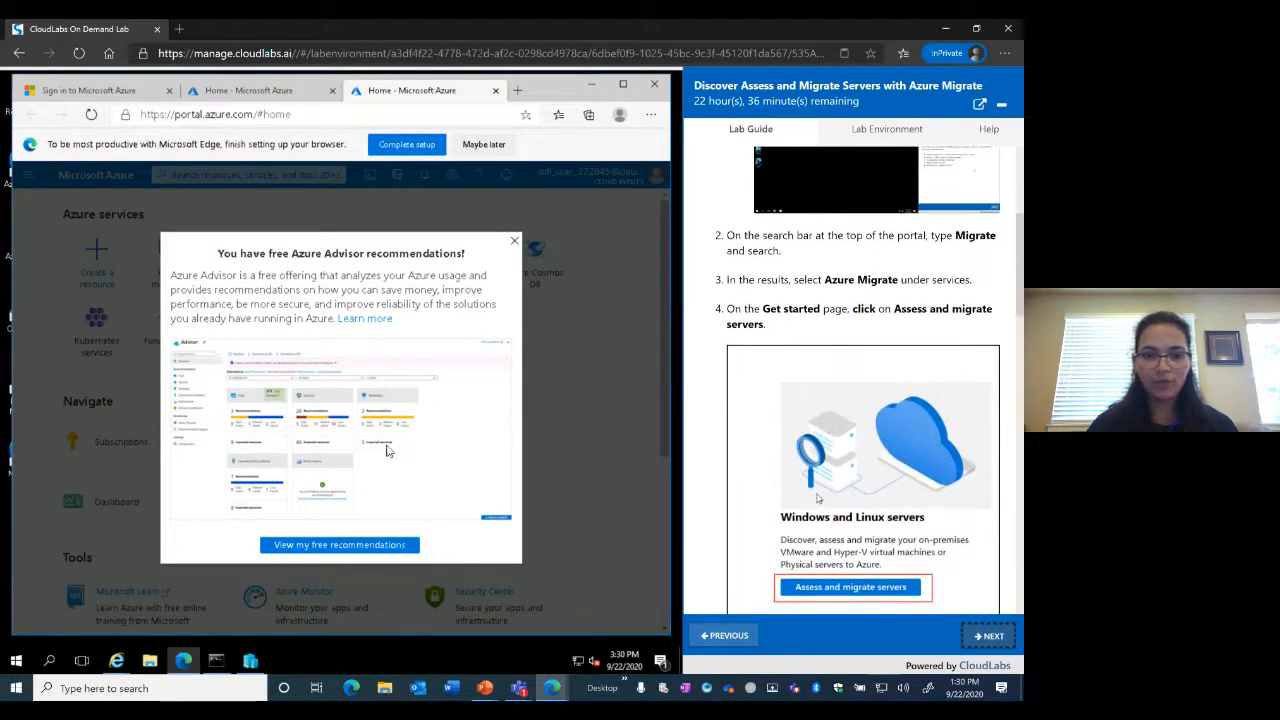
pyautogui.click(515, 246)
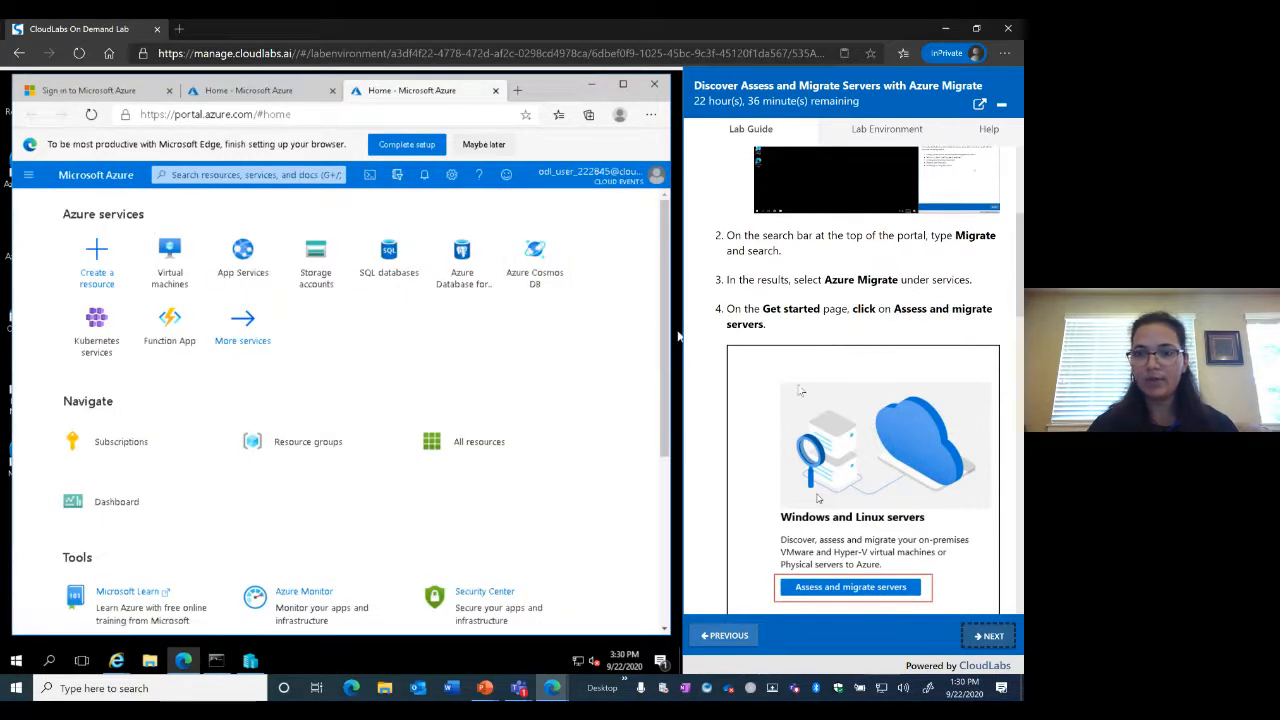
# Search the portal for 'migrate' and open the Azure Migrate service
pyautogui.click(237, 178)
pyautogui.write('migr')
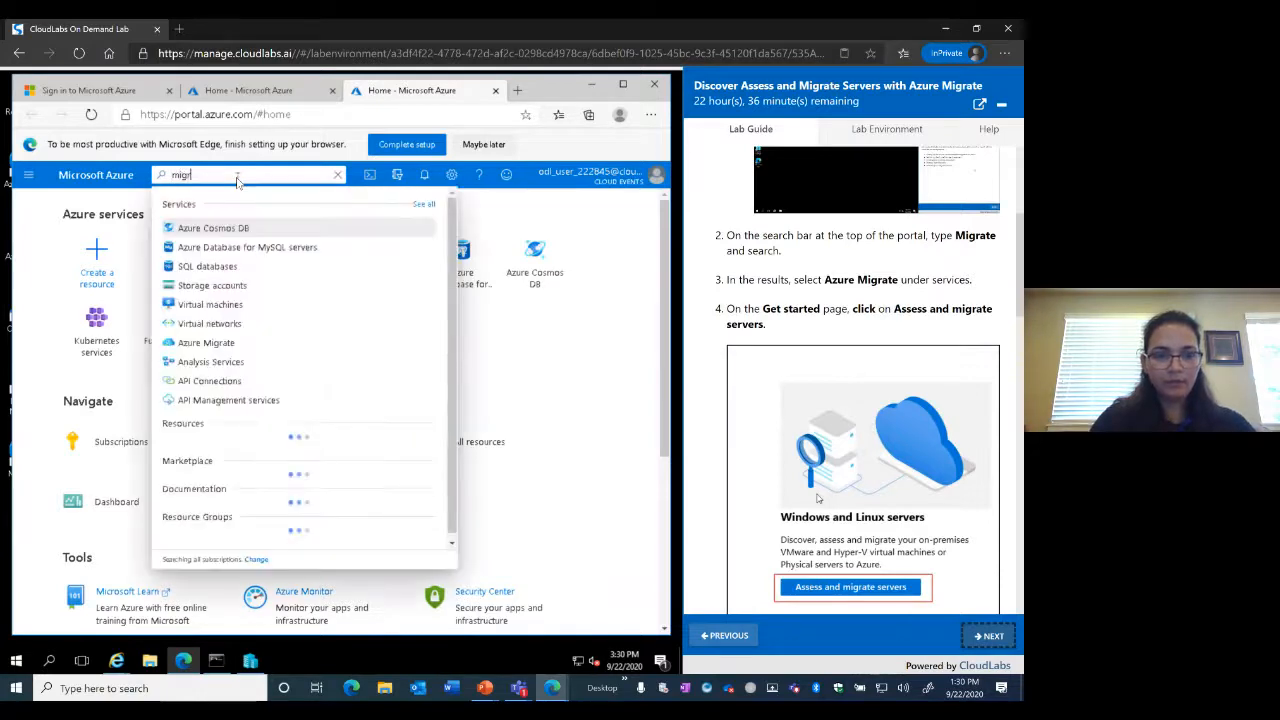
pyautogui.write('ate')
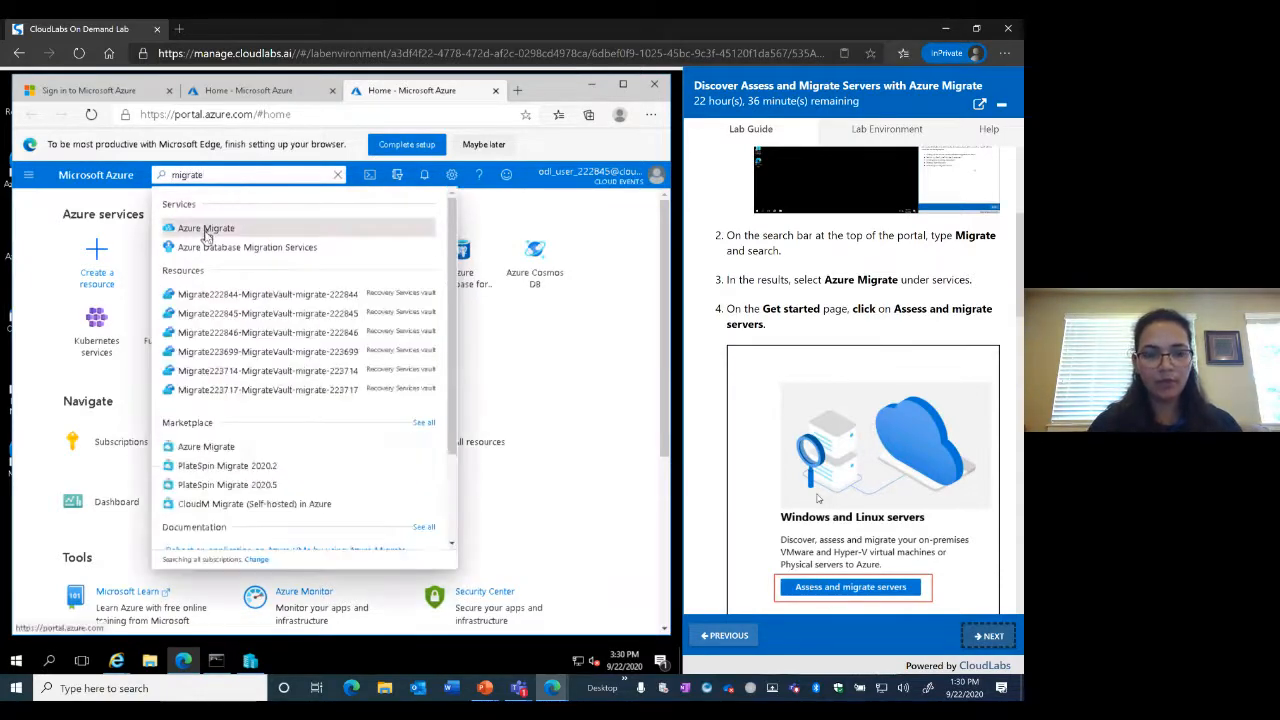
pyautogui.click(207, 229)
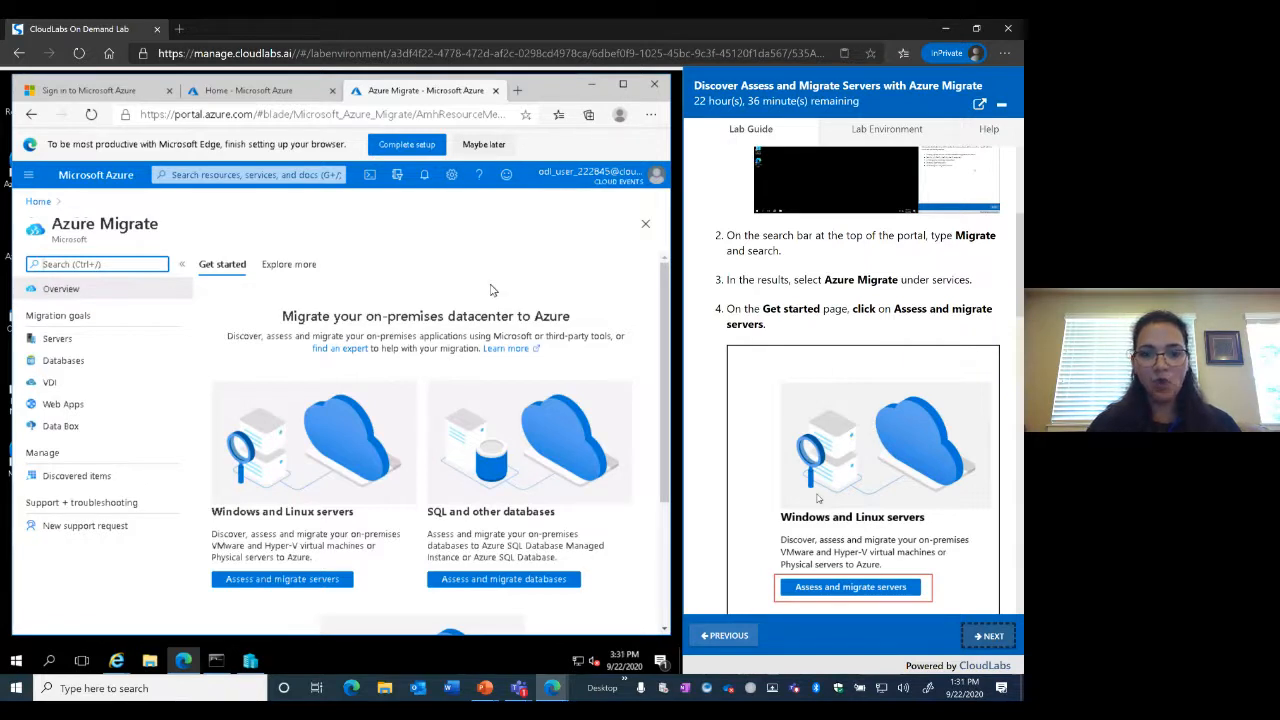
pyautogui.scroll(-1, 626, 346)
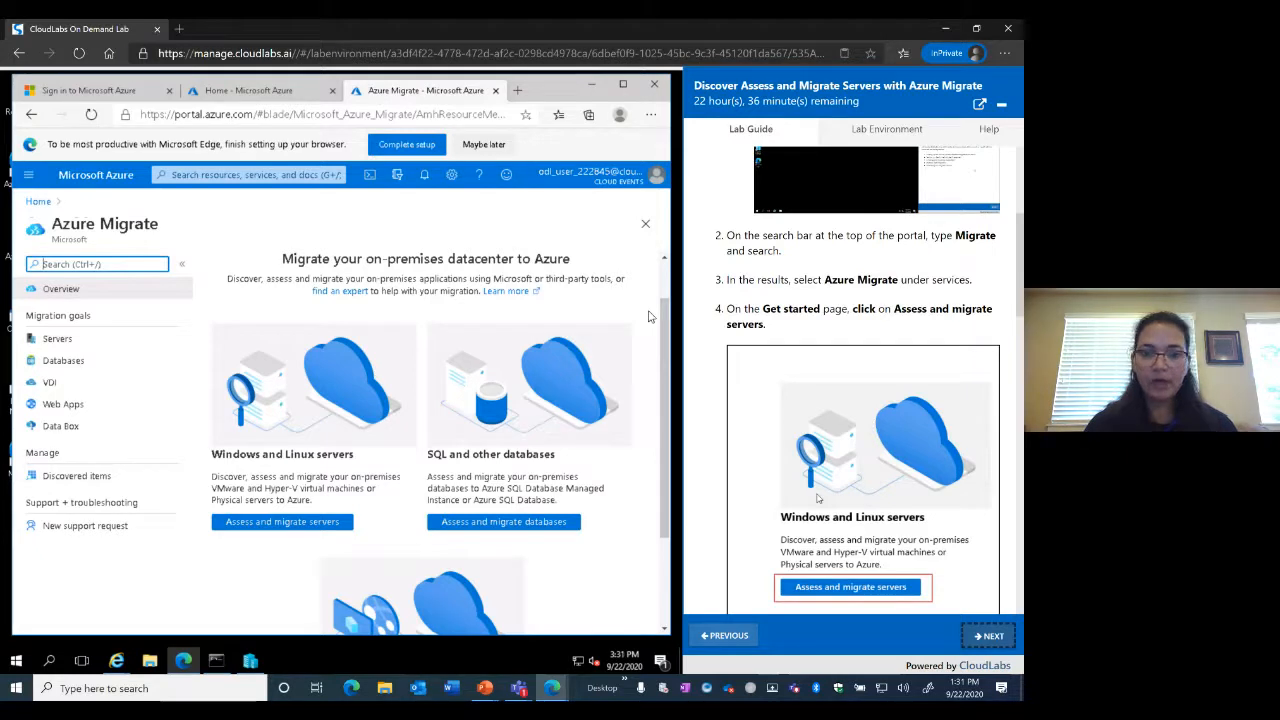
pyautogui.scroll(-2, 648, 316)
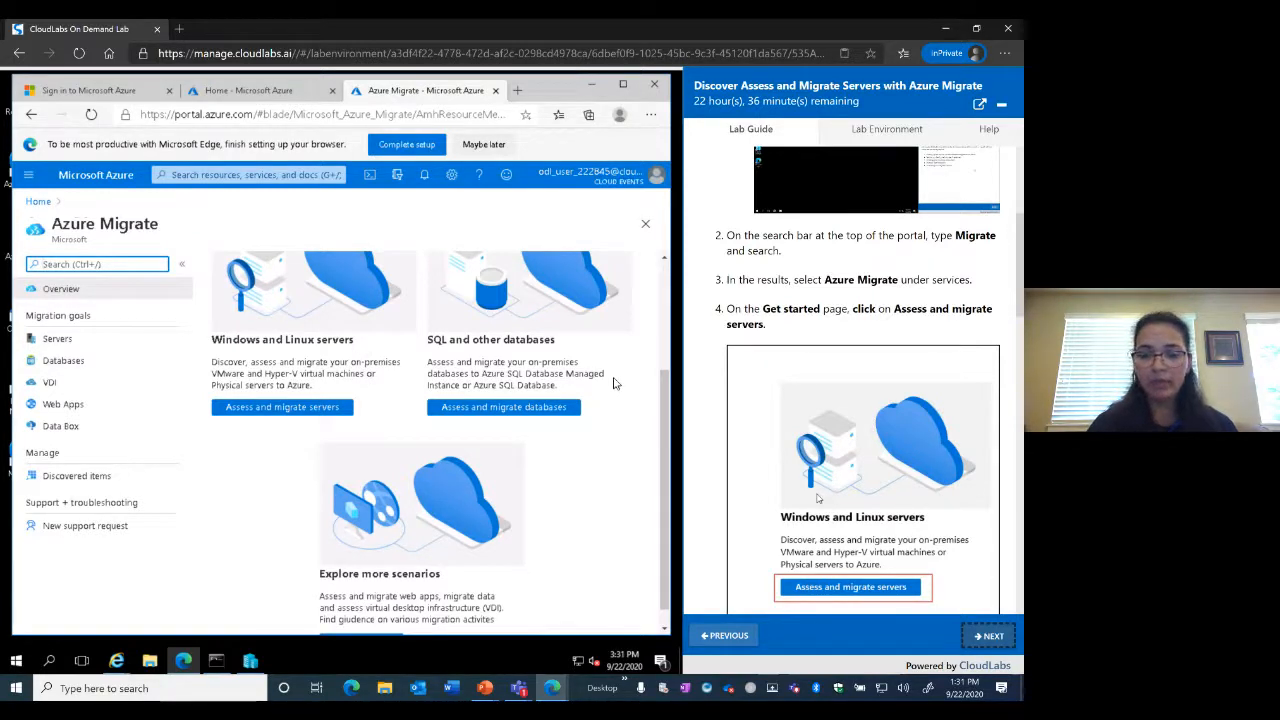
pyautogui.scroll(-1, 614, 383)
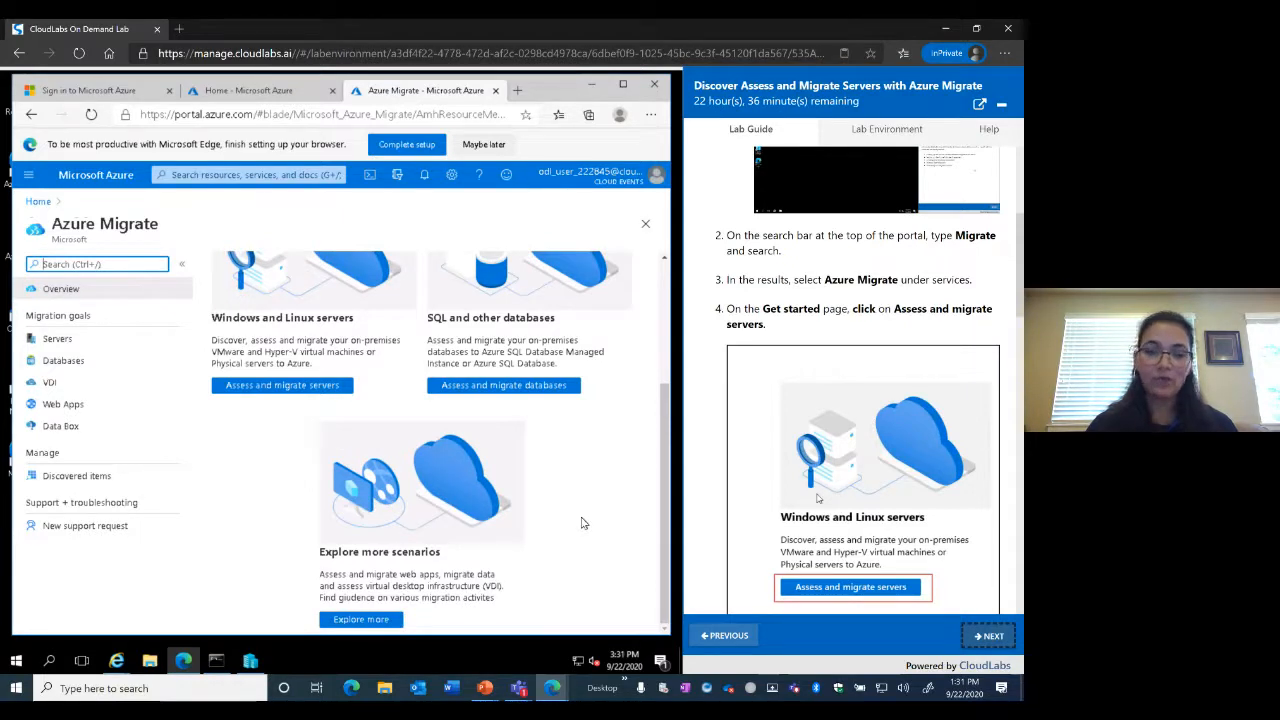
pyautogui.scroll(3, 583, 523)
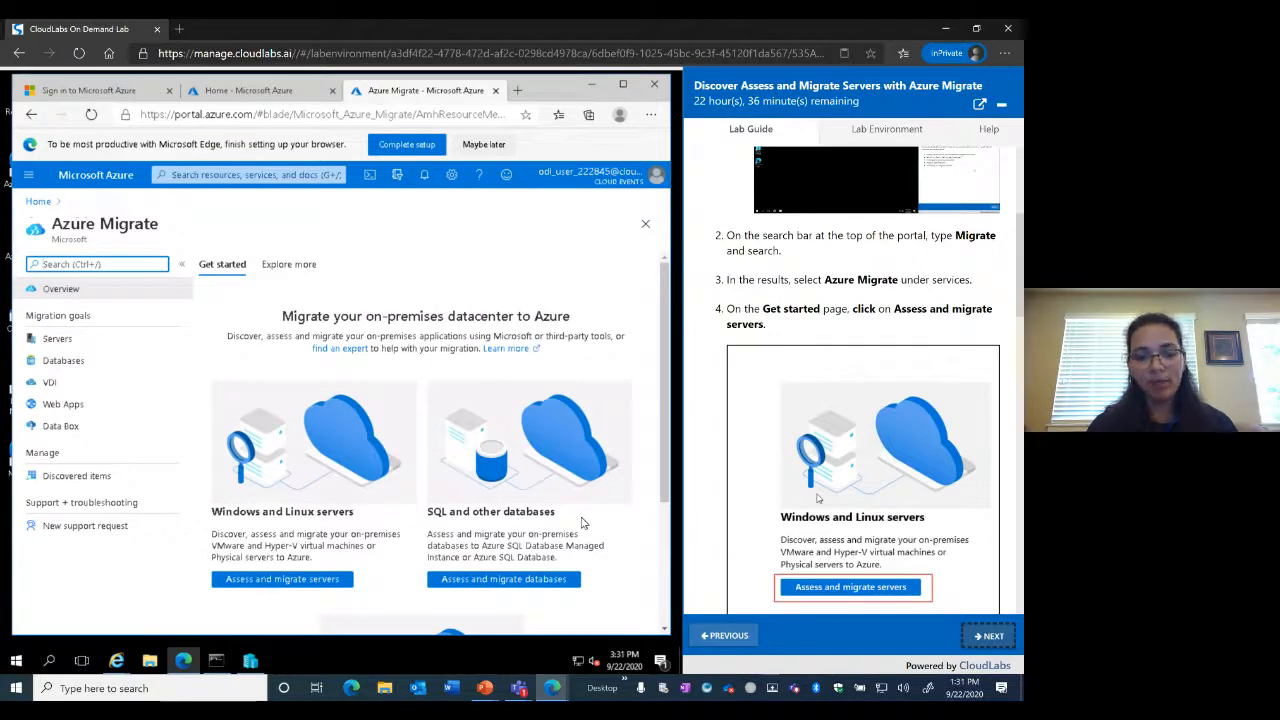
# Open assessment for Windows and Linux servers and keep subscription Dedicated Sub - 1178 when changing project
pyautogui.click(277, 586)
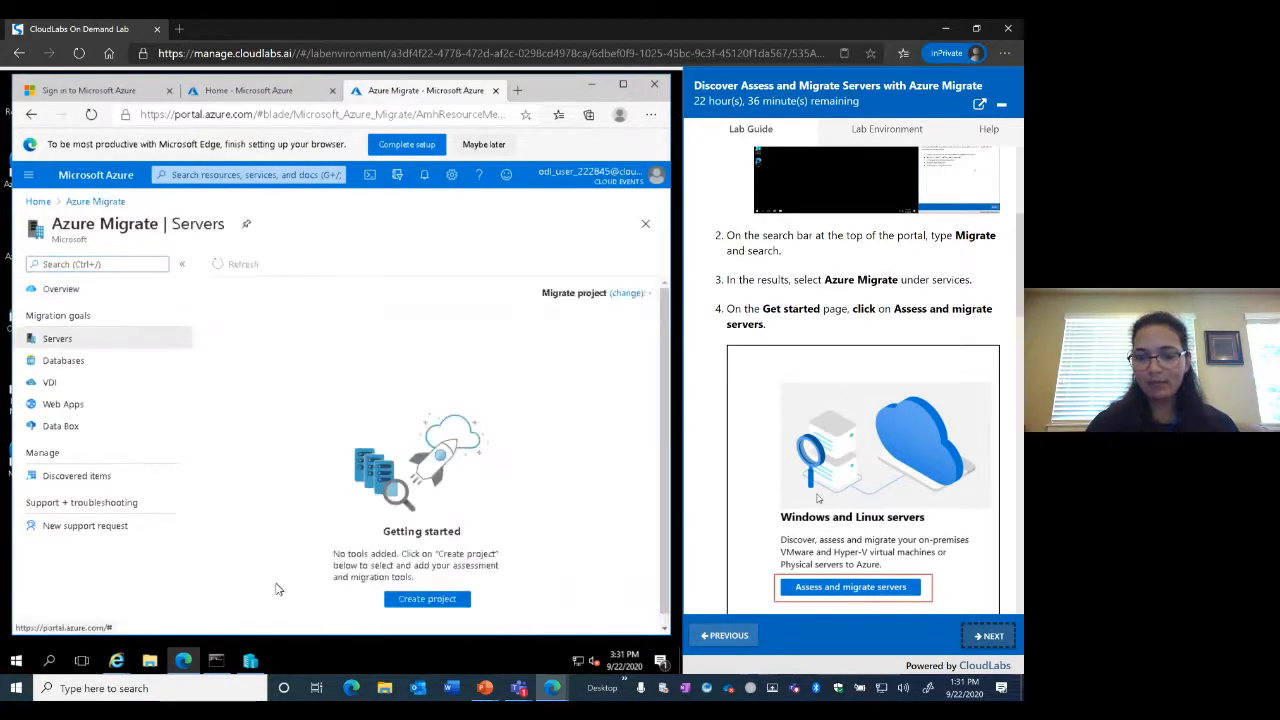
pyautogui.scroll(-4, 910, 356)
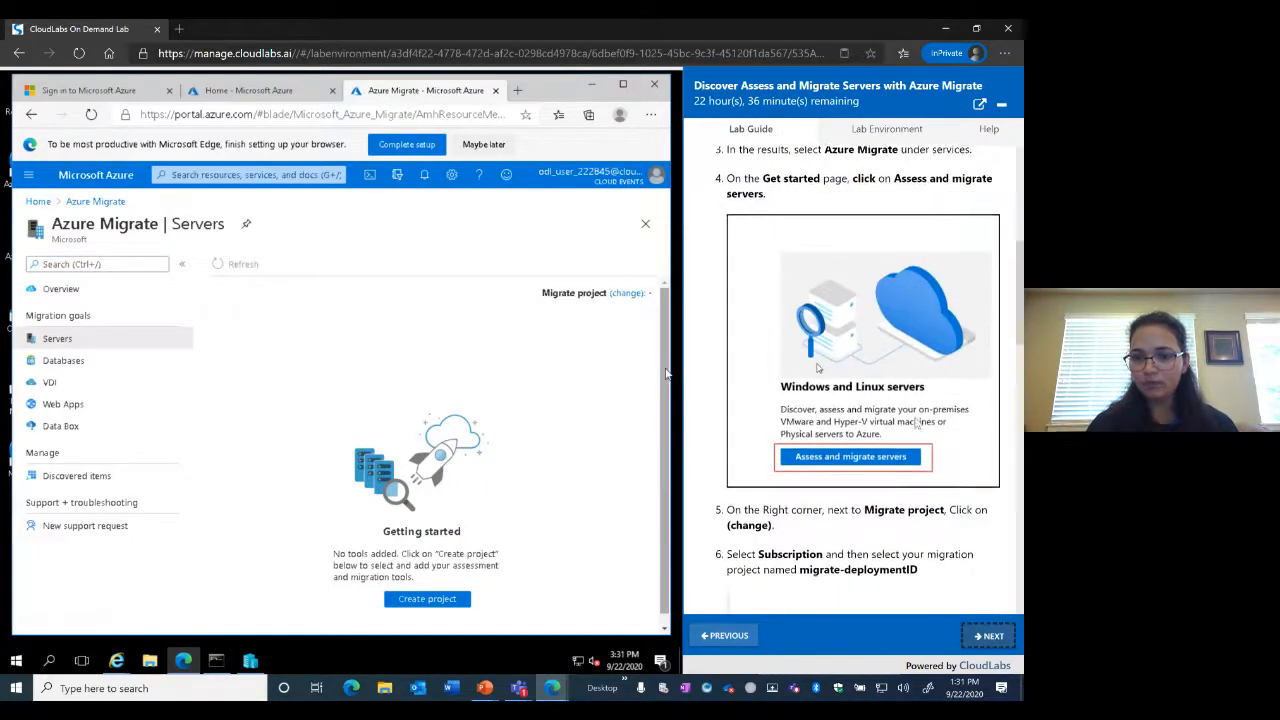
pyautogui.click(627, 293)
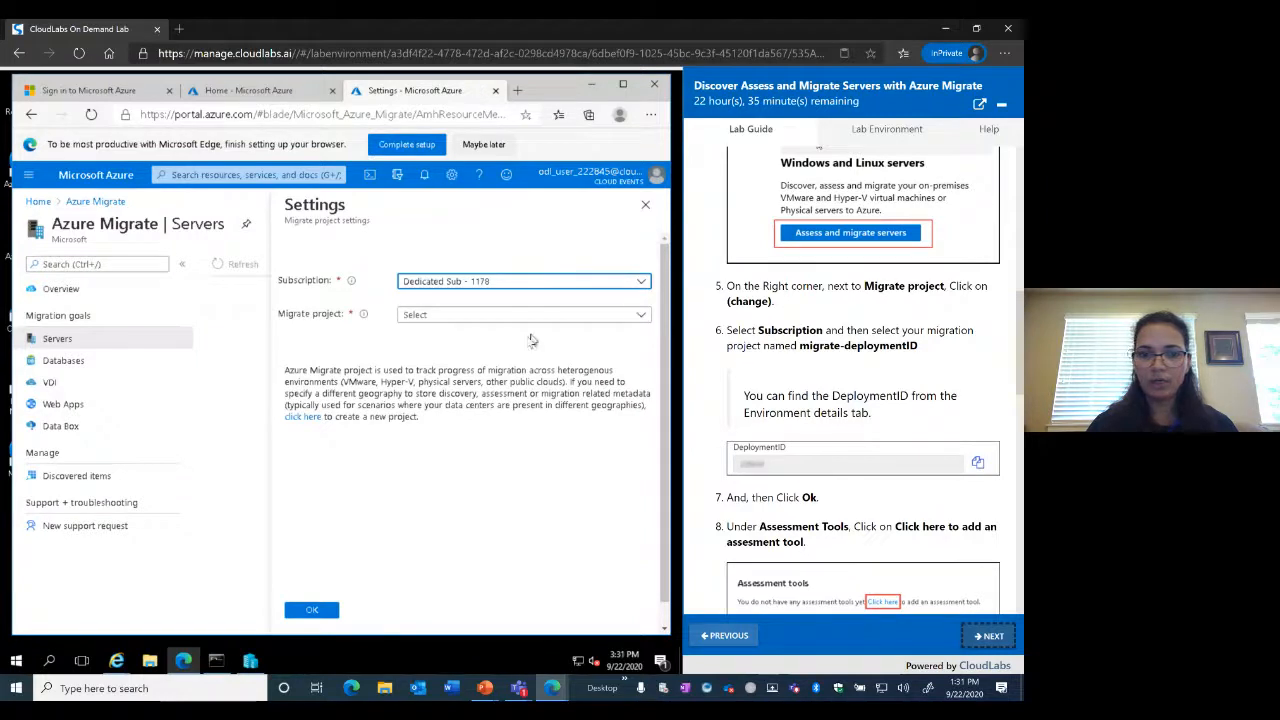
pyautogui.click(641, 283)
pyautogui.click(449, 331)
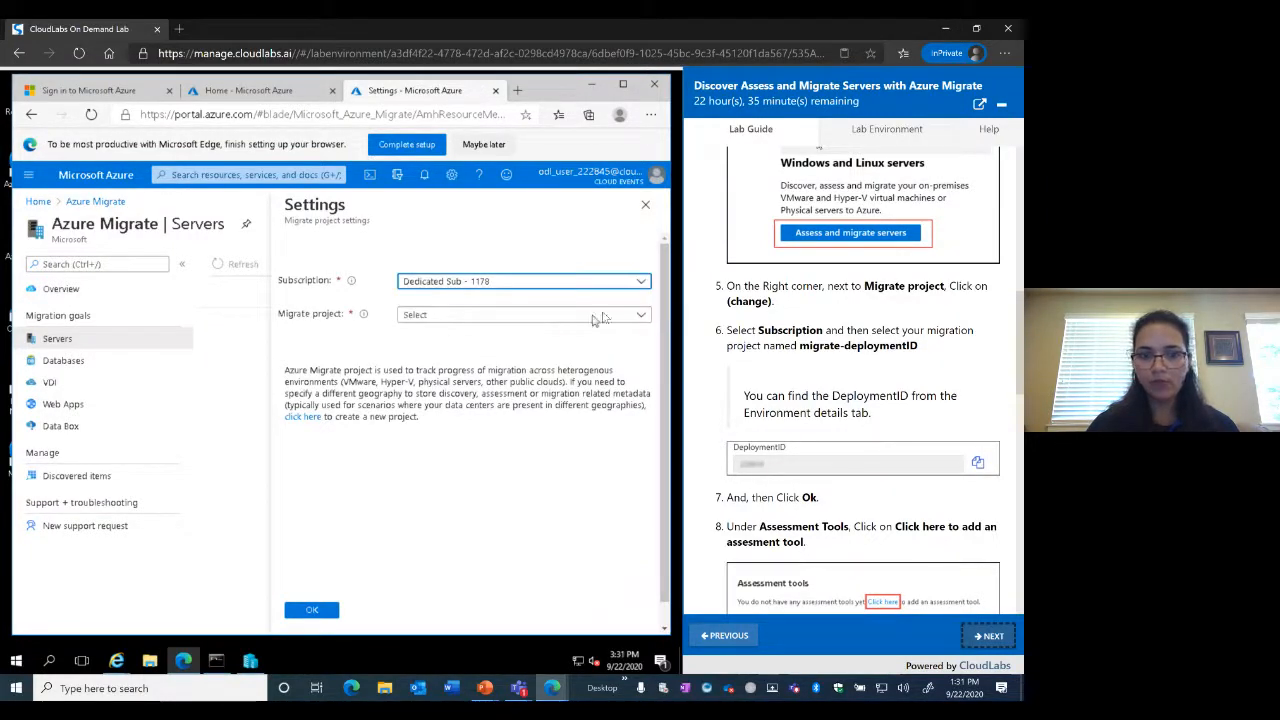
pyautogui.click(641, 316)
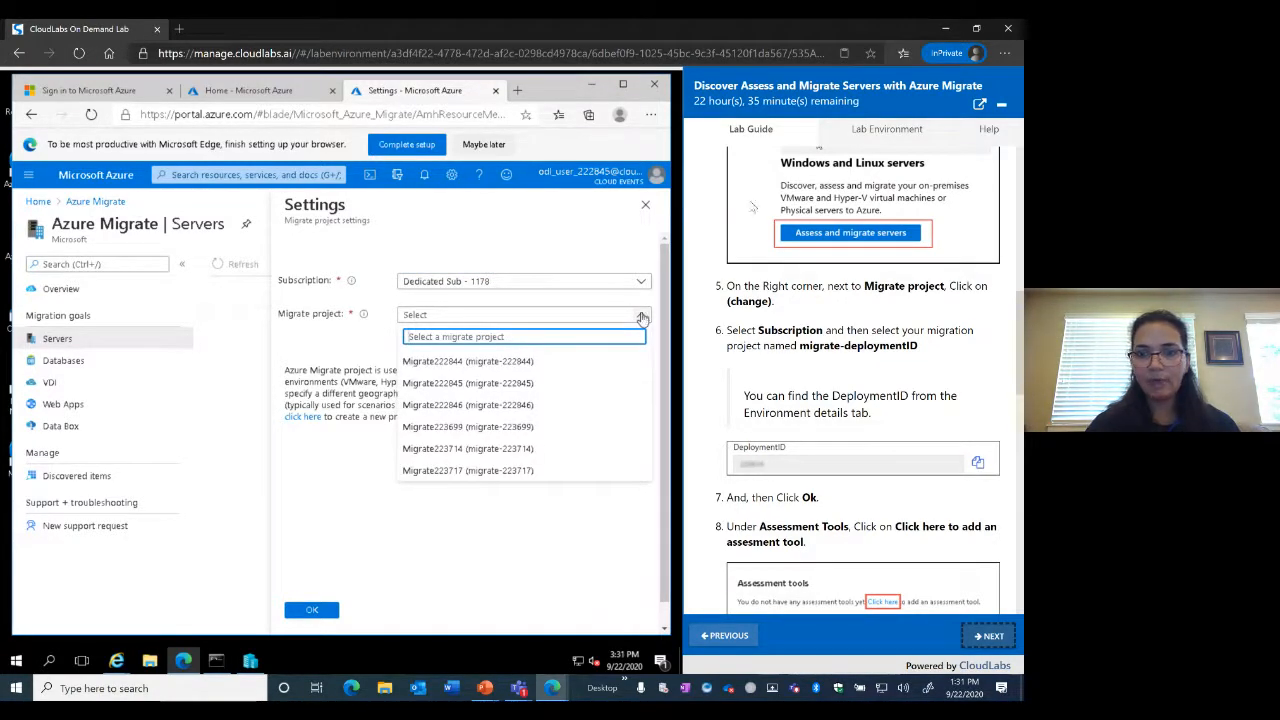
# Check the deployment ID in the lab guide, then select and confirm migrate project Migrate222845
pyautogui.click(858, 132)
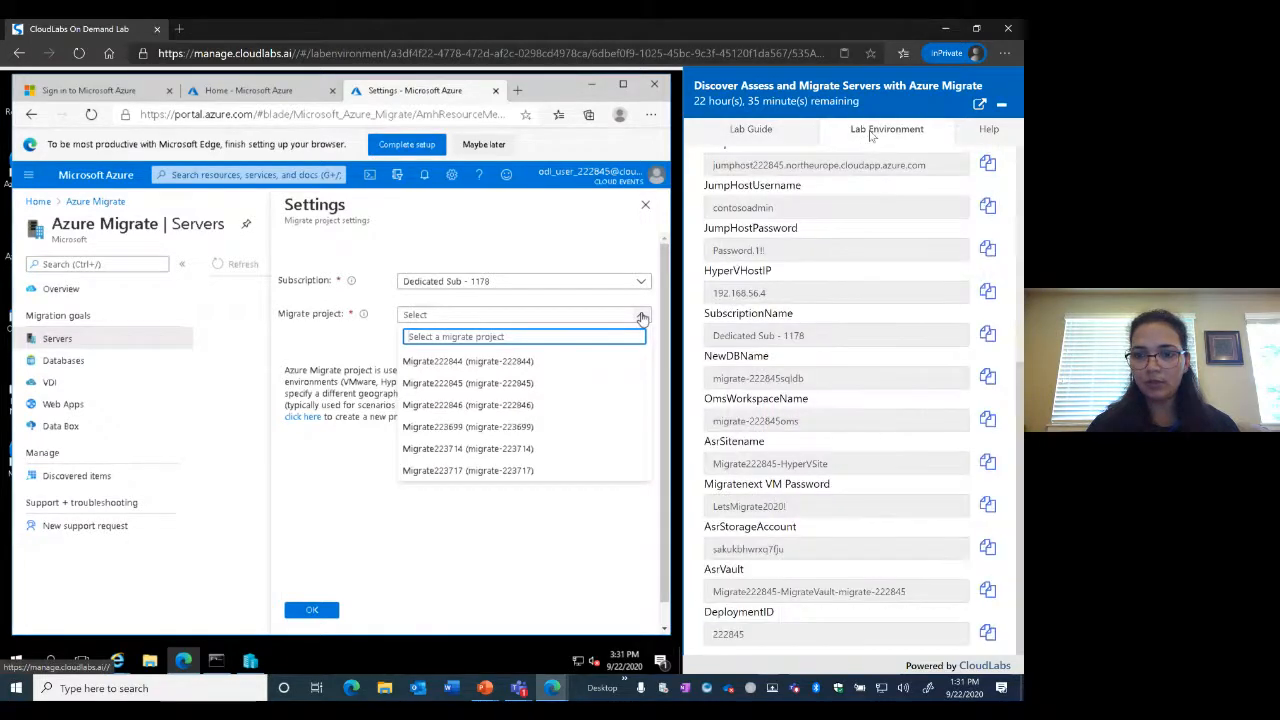
pyautogui.scroll(3, 843, 270)
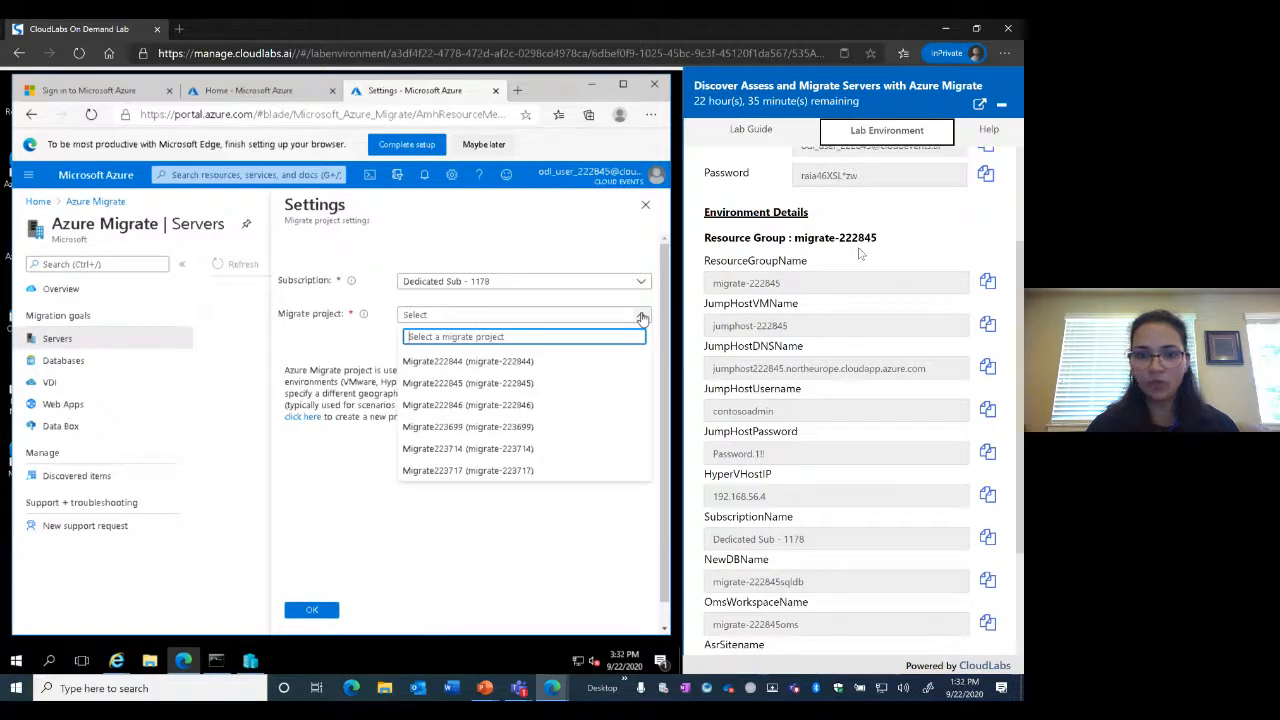
pyautogui.click(520, 390)
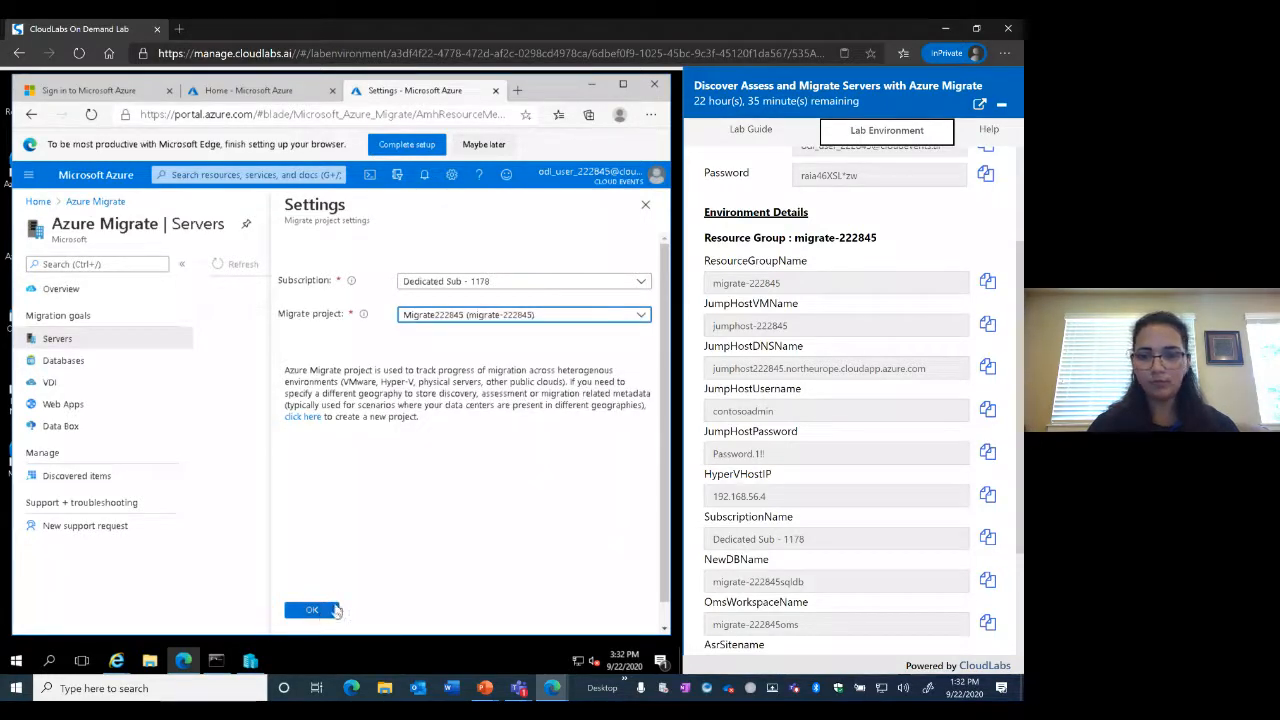
pyautogui.click(750, 137)
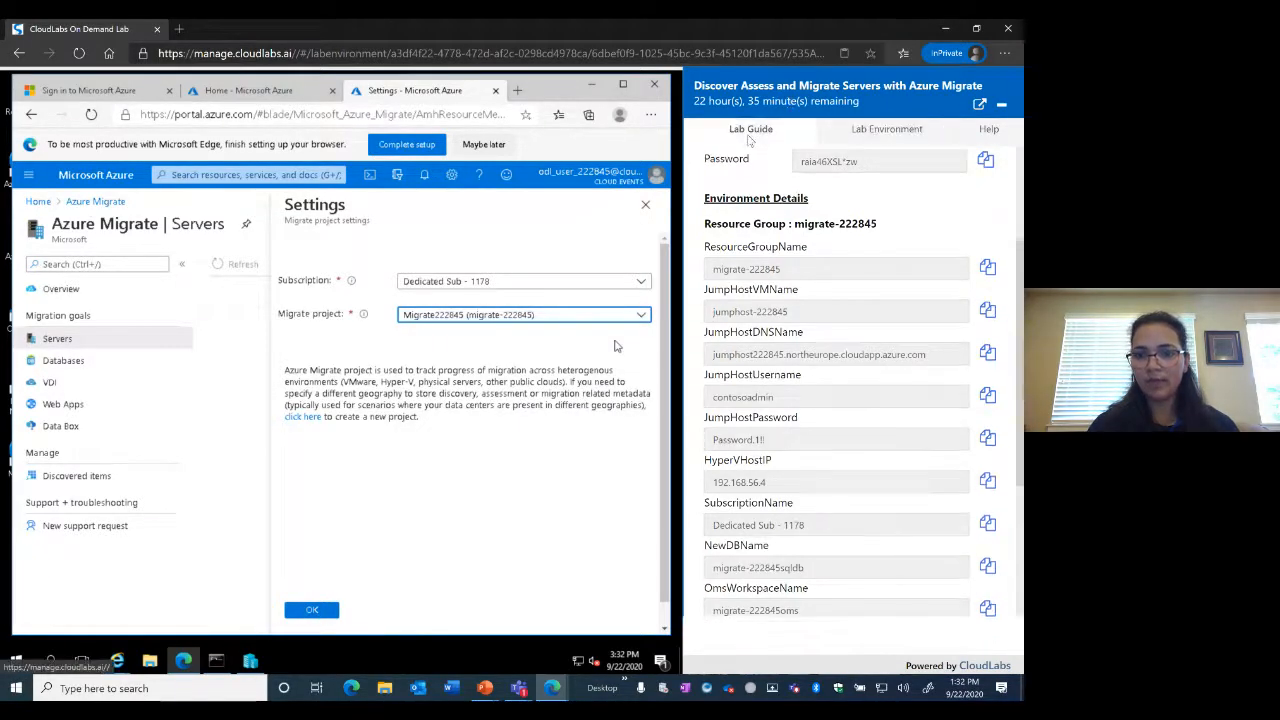
pyautogui.scroll(-8, 855, 403)
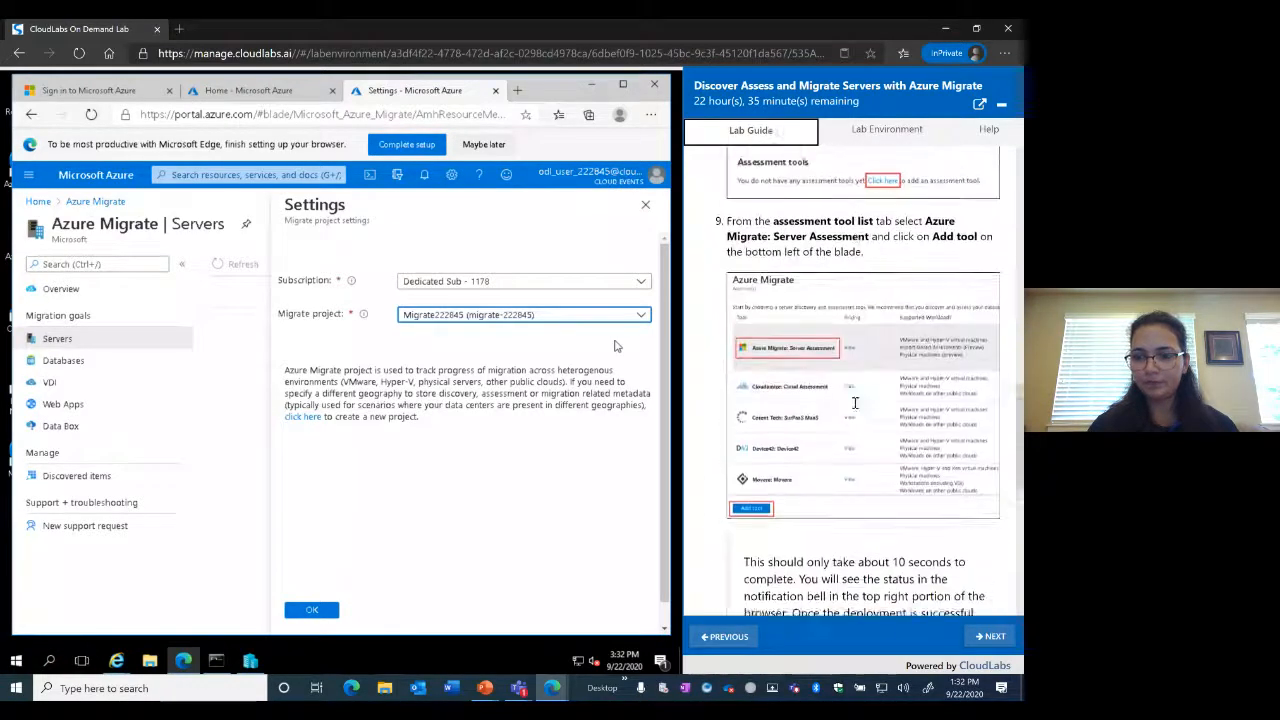
pyautogui.scroll(5, 855, 403)
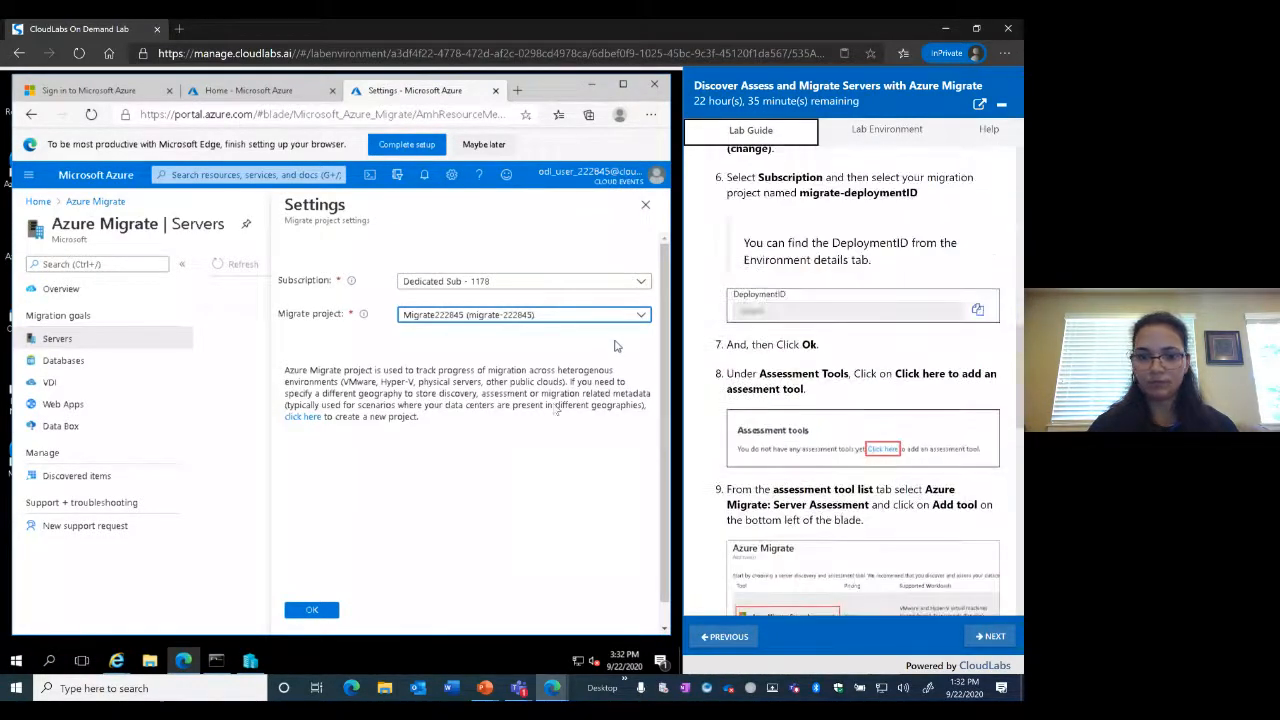
pyautogui.click(309, 611)
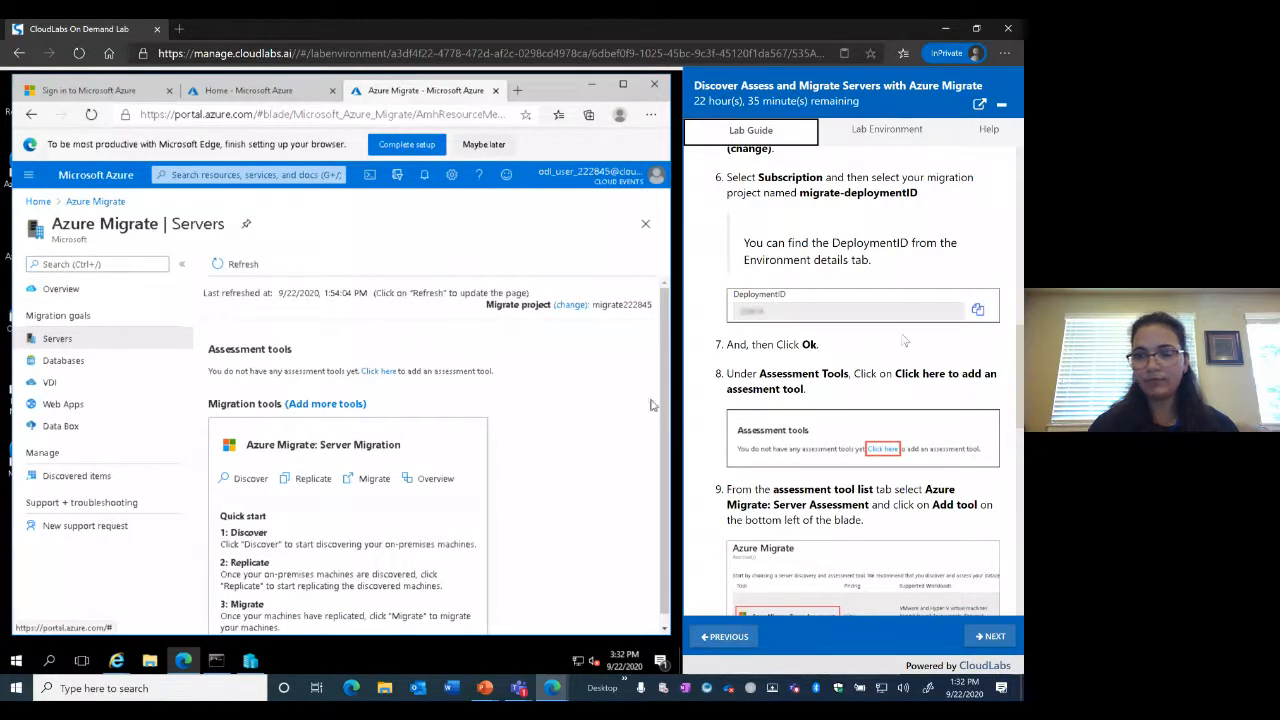
# Use the Assessment tools 'Click here' link to list the tools that can be added
pyautogui.scroll(1, 904, 341)
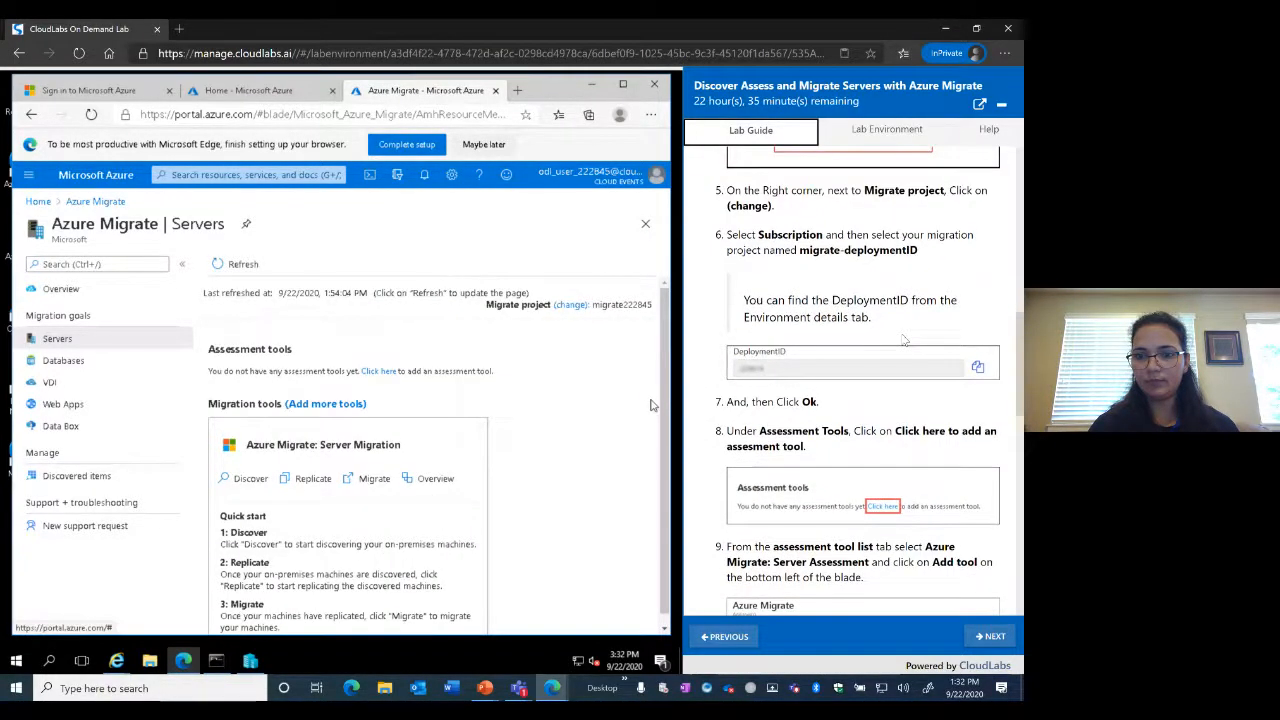
pyautogui.scroll(-1, 904, 341)
pyautogui.scroll(-1, 590, 436)
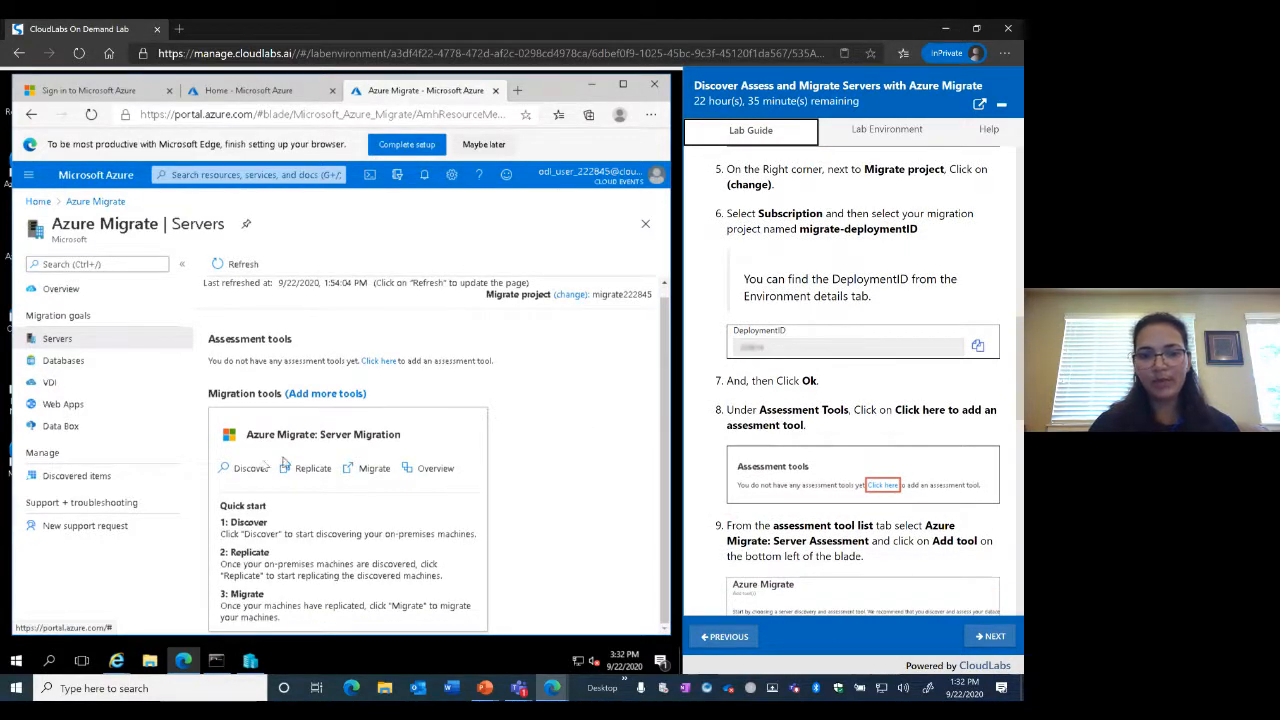
pyautogui.scroll(1, 465, 430)
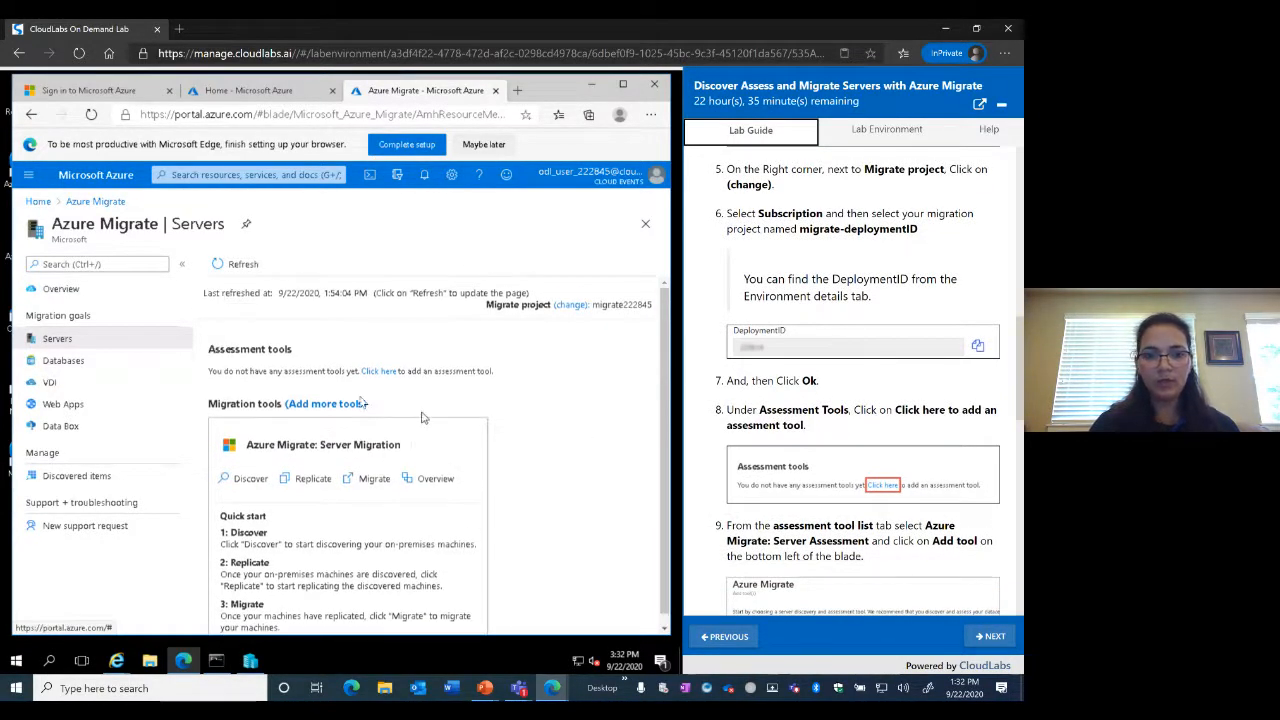
pyautogui.click(380, 372)
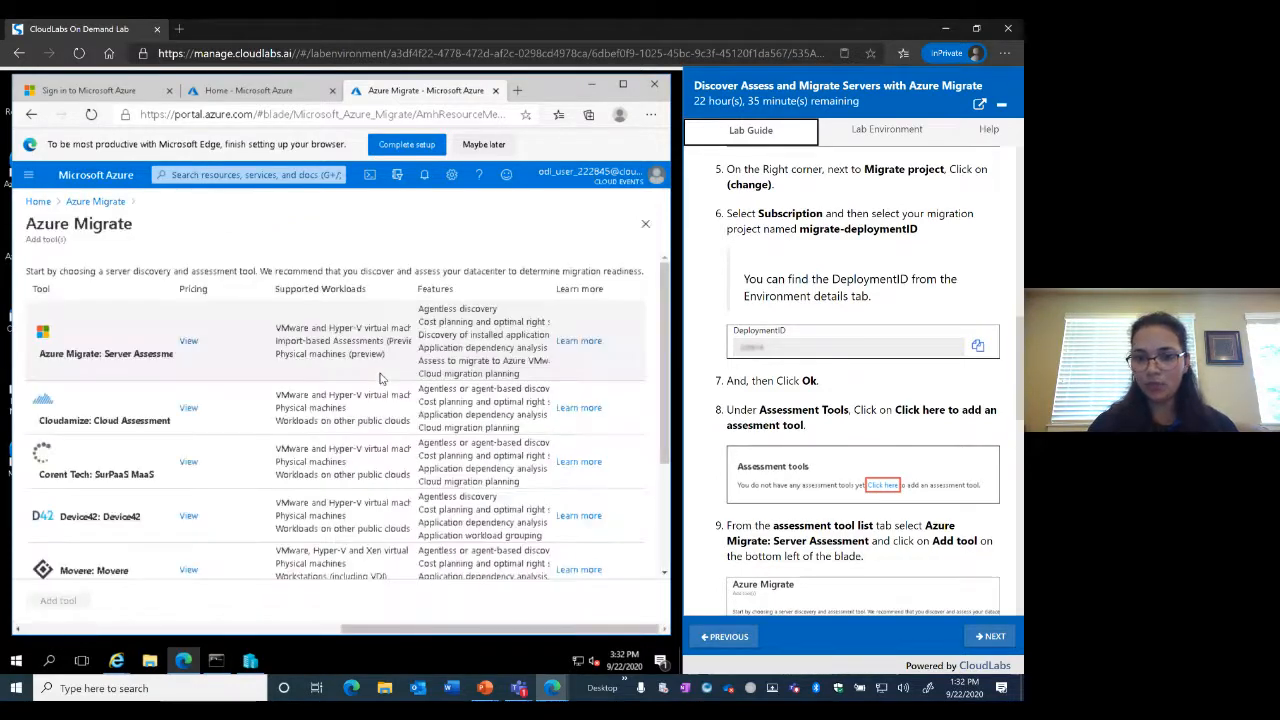
# Select Azure Migrate: Server Assessment and add it, deploying to resource group migrate-222845
pyautogui.scroll(-4, 848, 398)
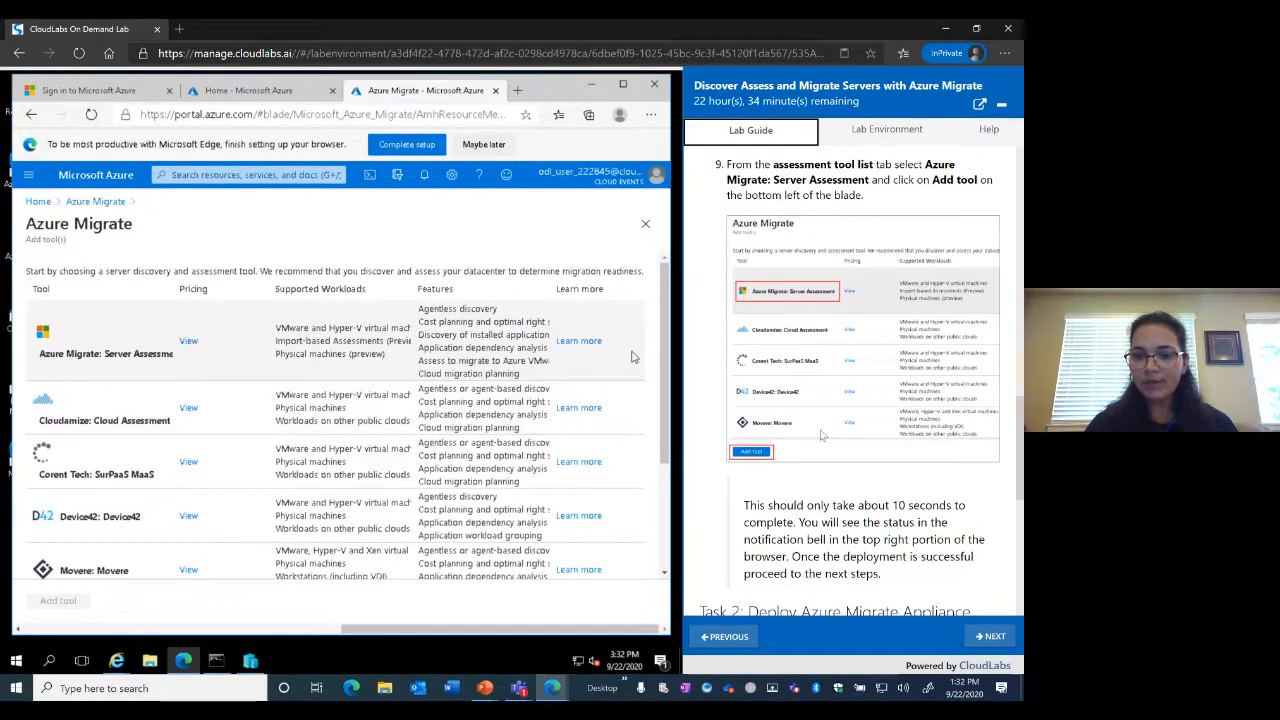
pyautogui.scroll(-3, 822, 437)
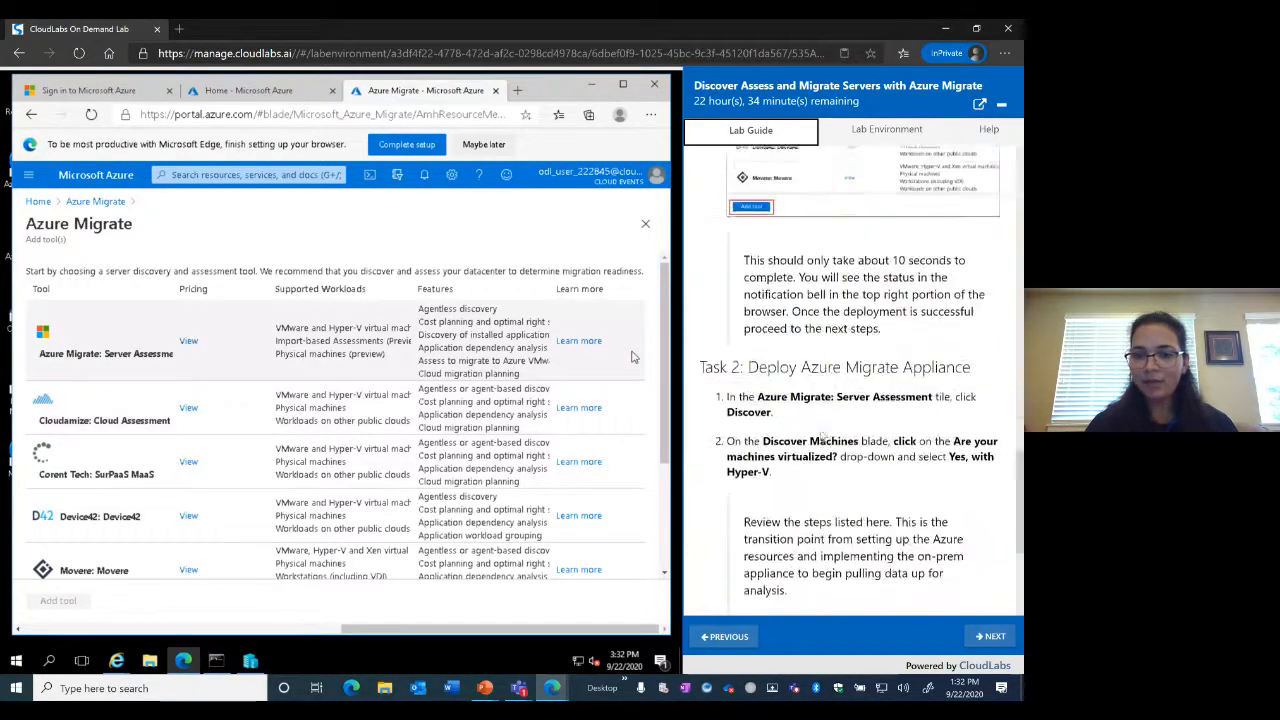
pyautogui.click(105, 358)
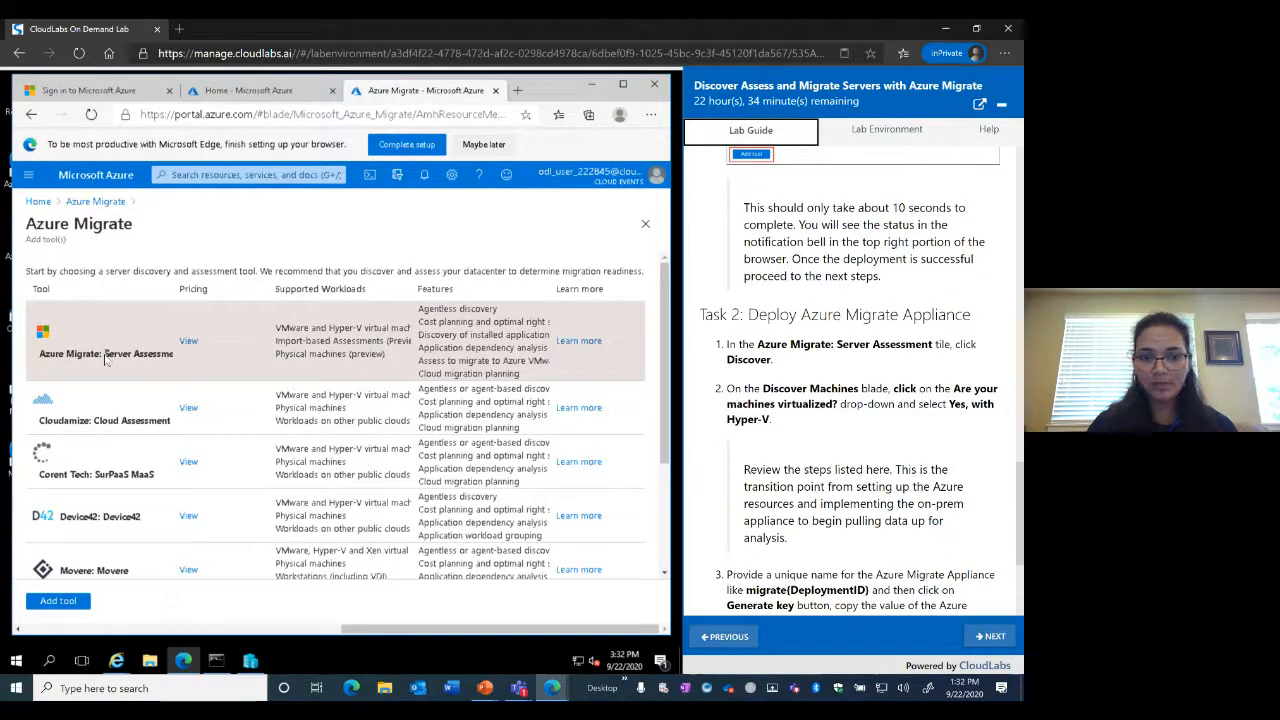
pyautogui.click(57, 604)
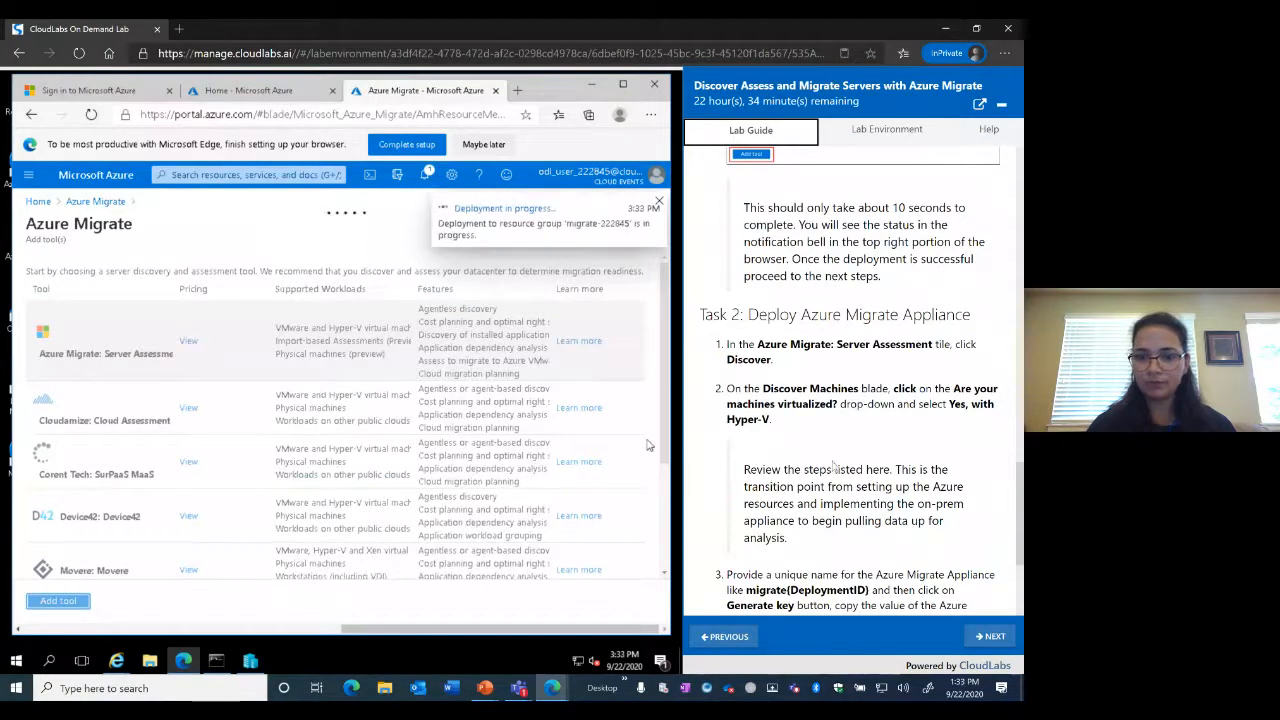
pyautogui.scroll(-1, 832, 466)
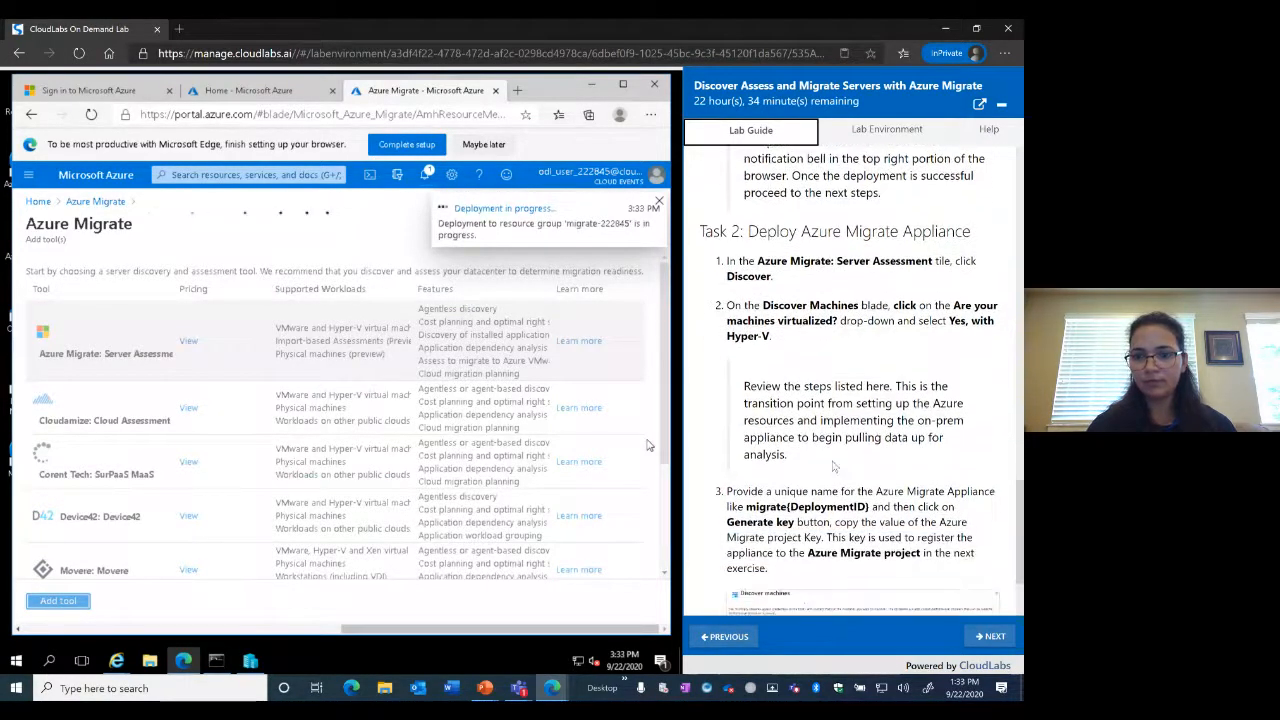
pyautogui.scroll(1, 832, 466)
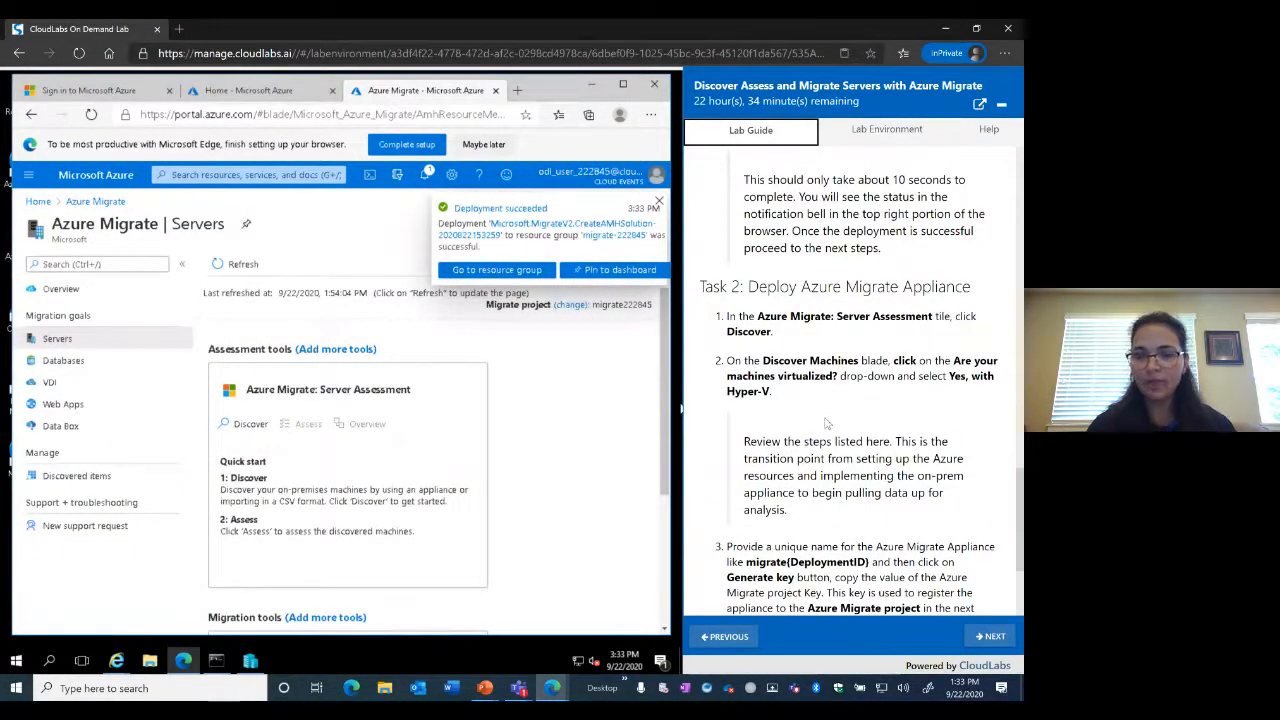
# Choose Discover on the Azure Migrate: Server Assessment tile
pyautogui.scroll(-2, 826, 424)
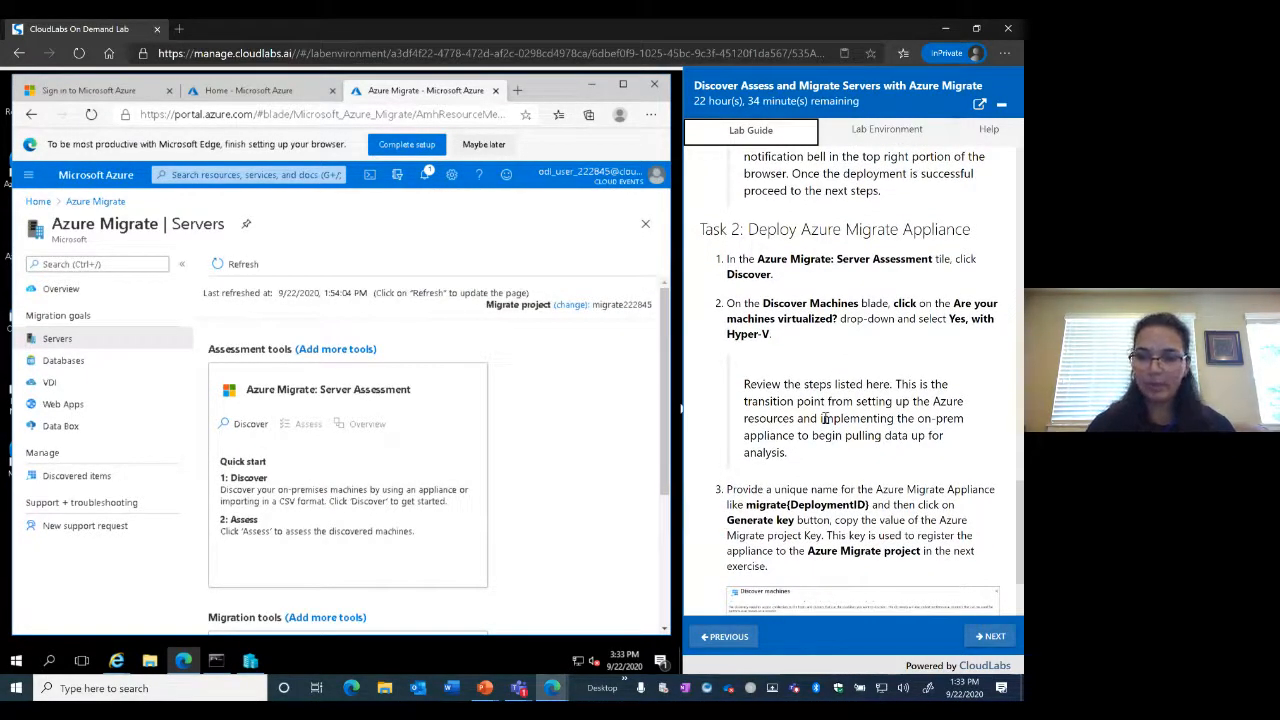
pyautogui.scroll(-4, 825, 419)
pyautogui.scroll(3, 827, 423)
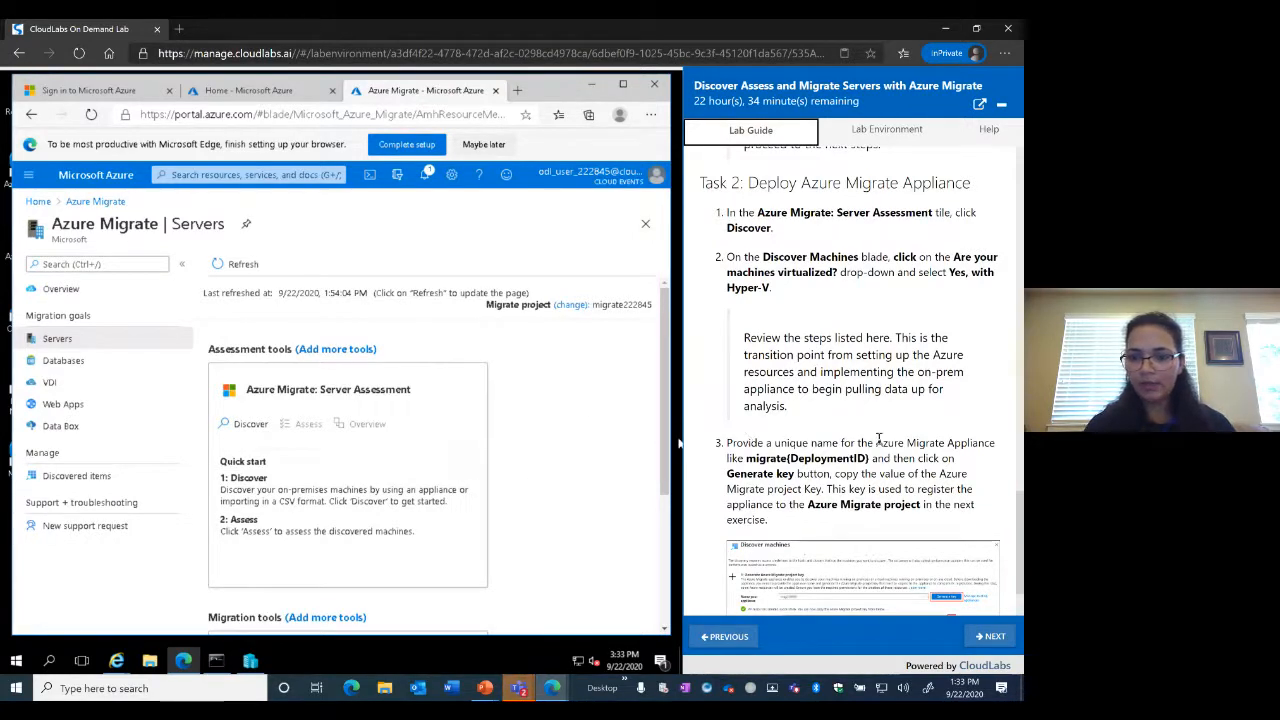
pyautogui.scroll(-1, 878, 440)
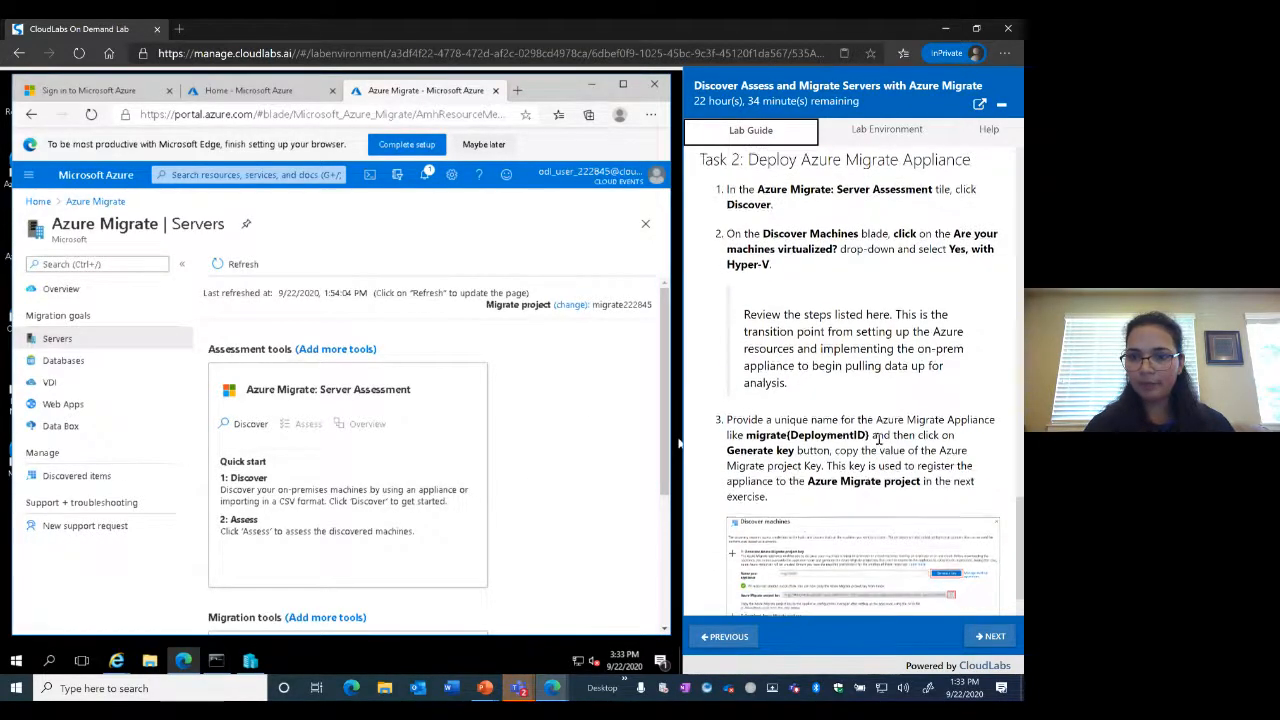
pyautogui.click(251, 426)
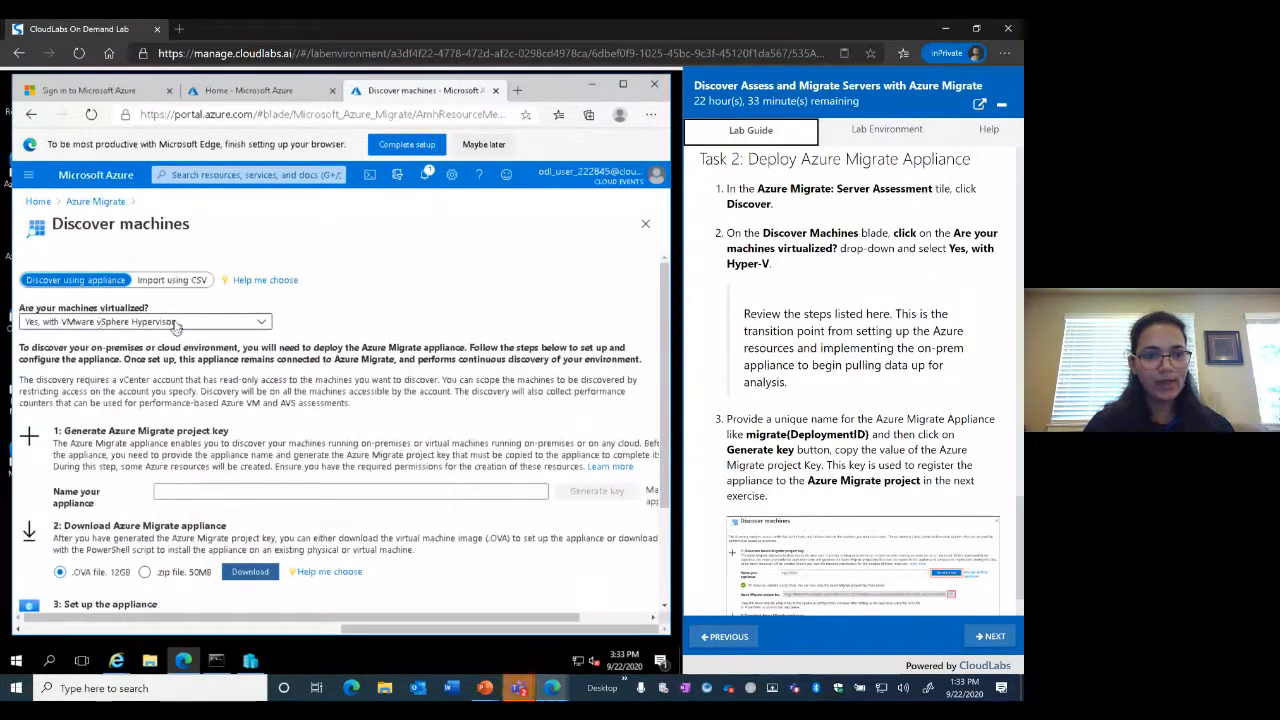
# Set 'Are your machines virtualized?' to 'Yes, with Hyper-V'
pyautogui.click(264, 325)
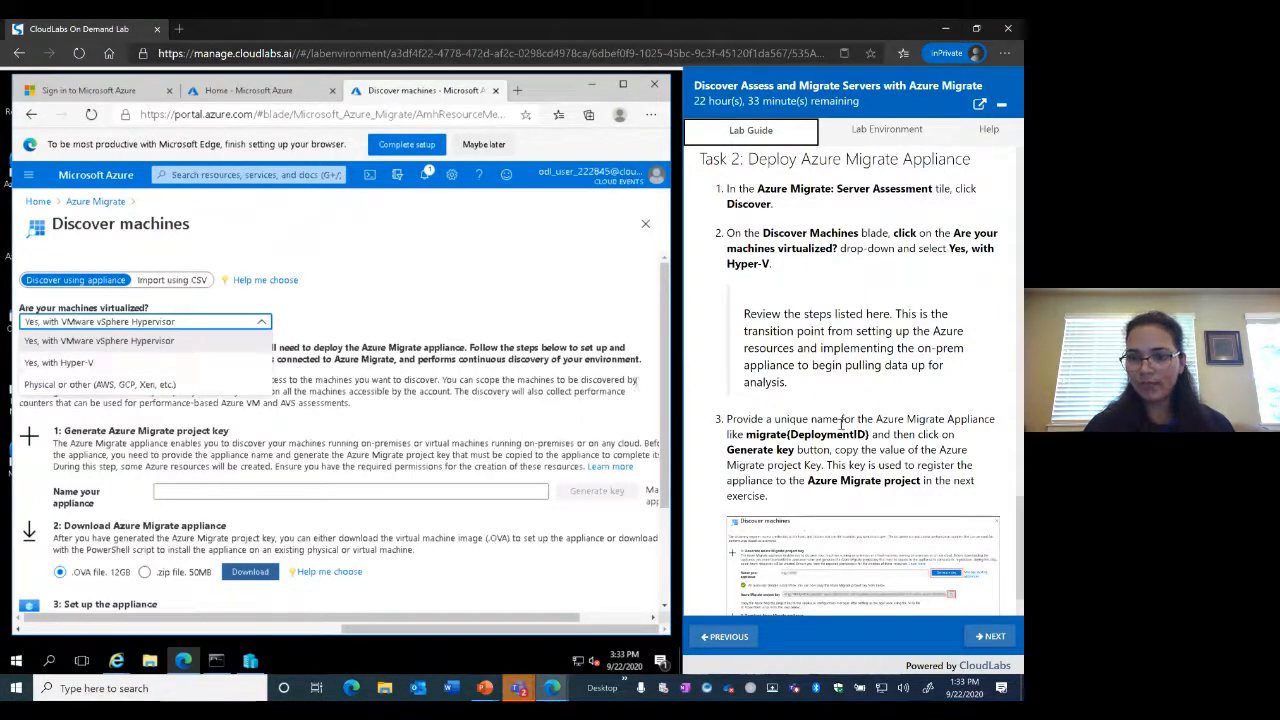
pyautogui.scroll(-1, 842, 430)
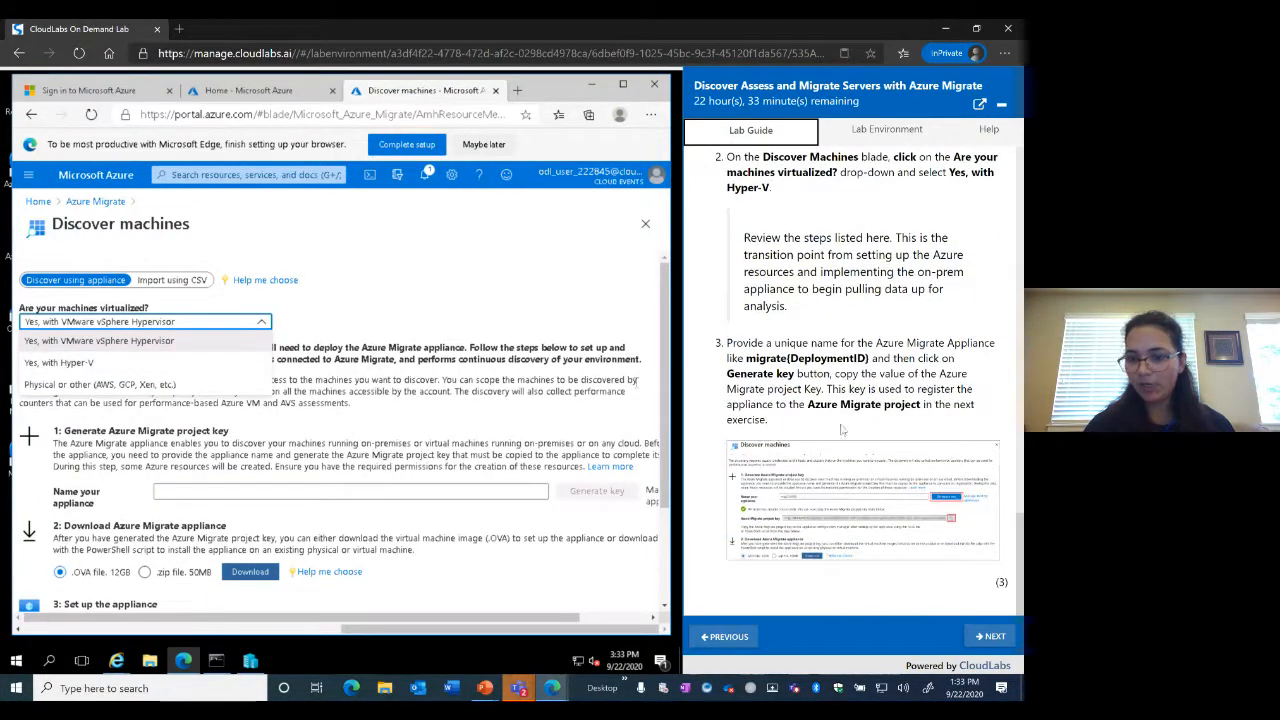
pyautogui.click(85, 366)
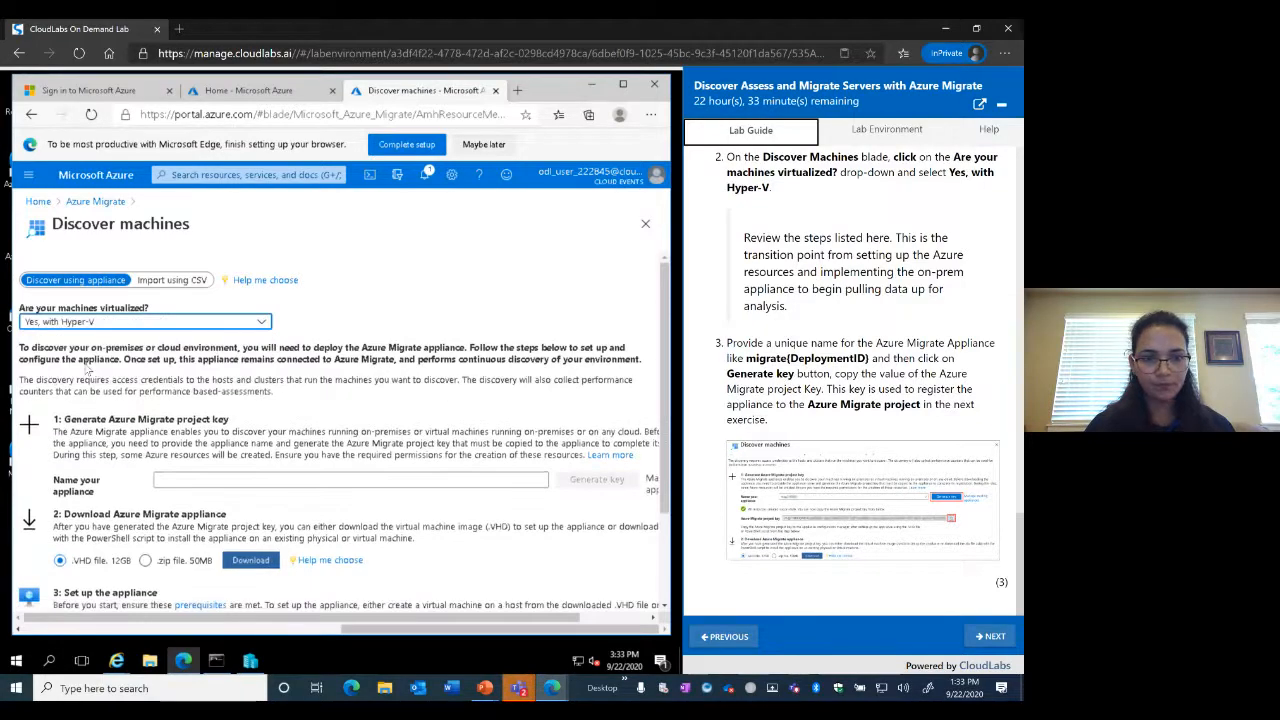
pyautogui.scroll(-2, 510, 413)
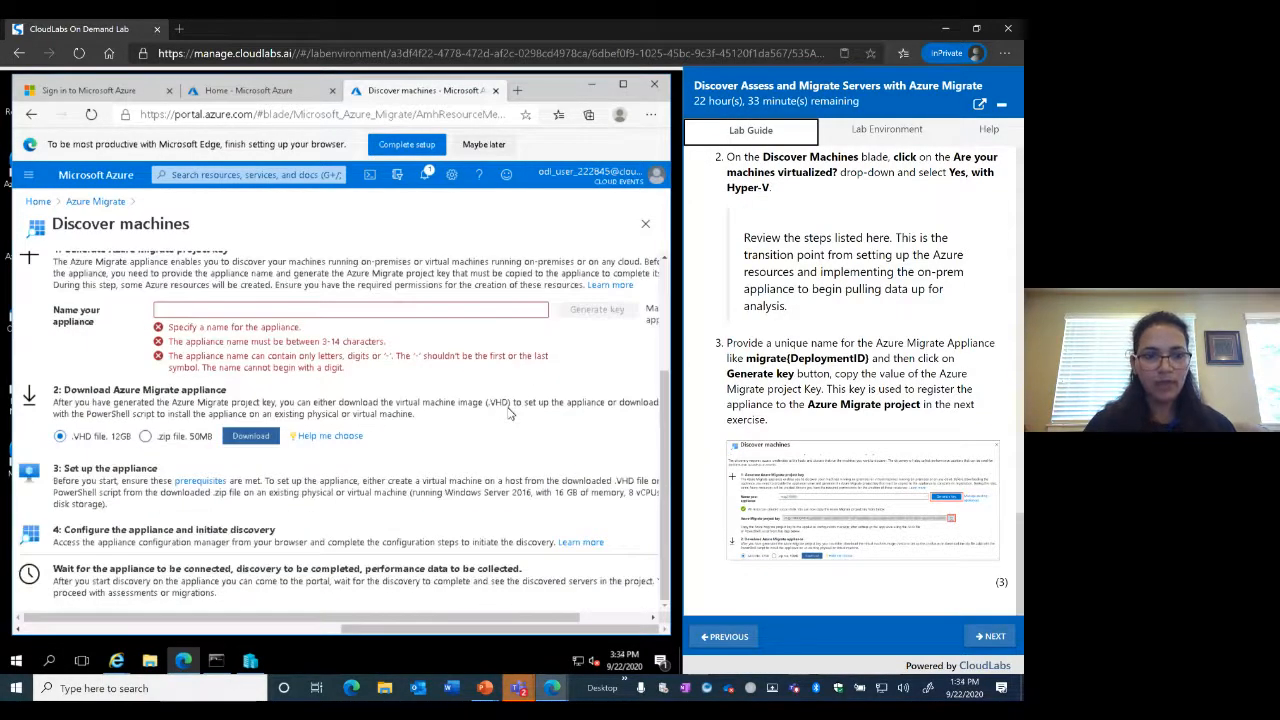
pyautogui.scroll(2, 510, 413)
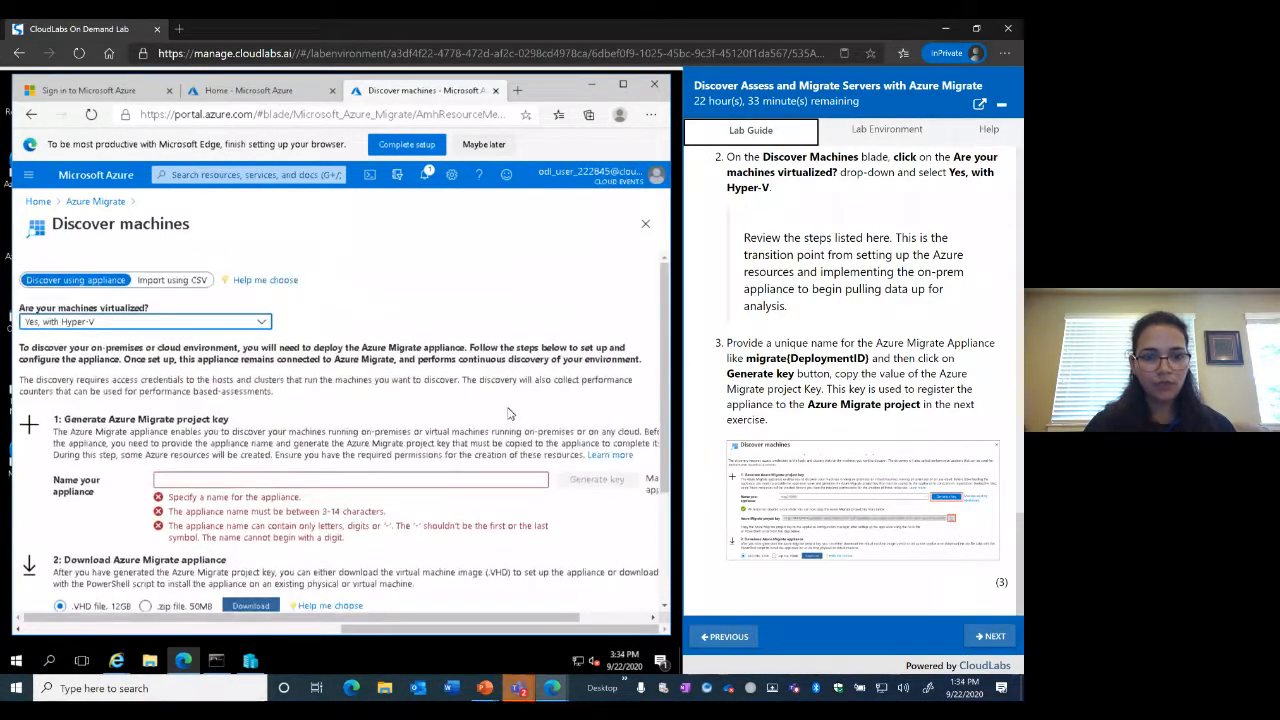
# Name the appliance contosoproject and generate its project key
pyautogui.click(309, 483)
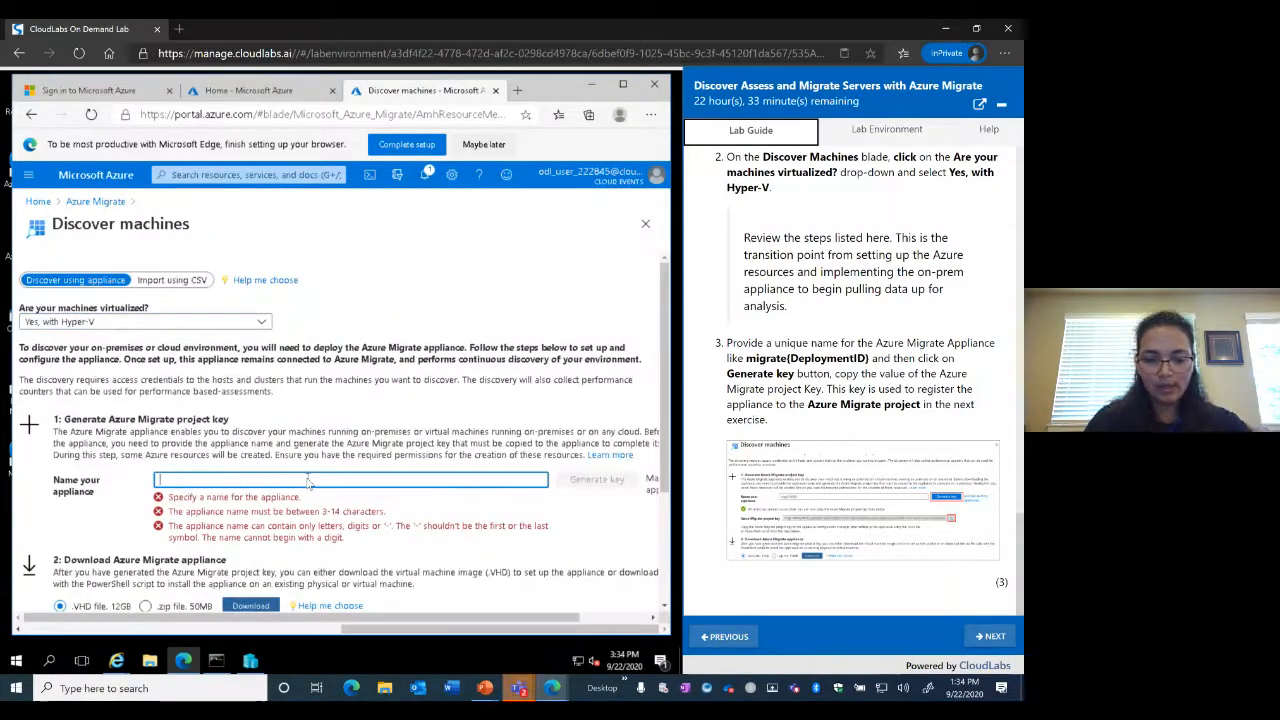
pyautogui.write('con')
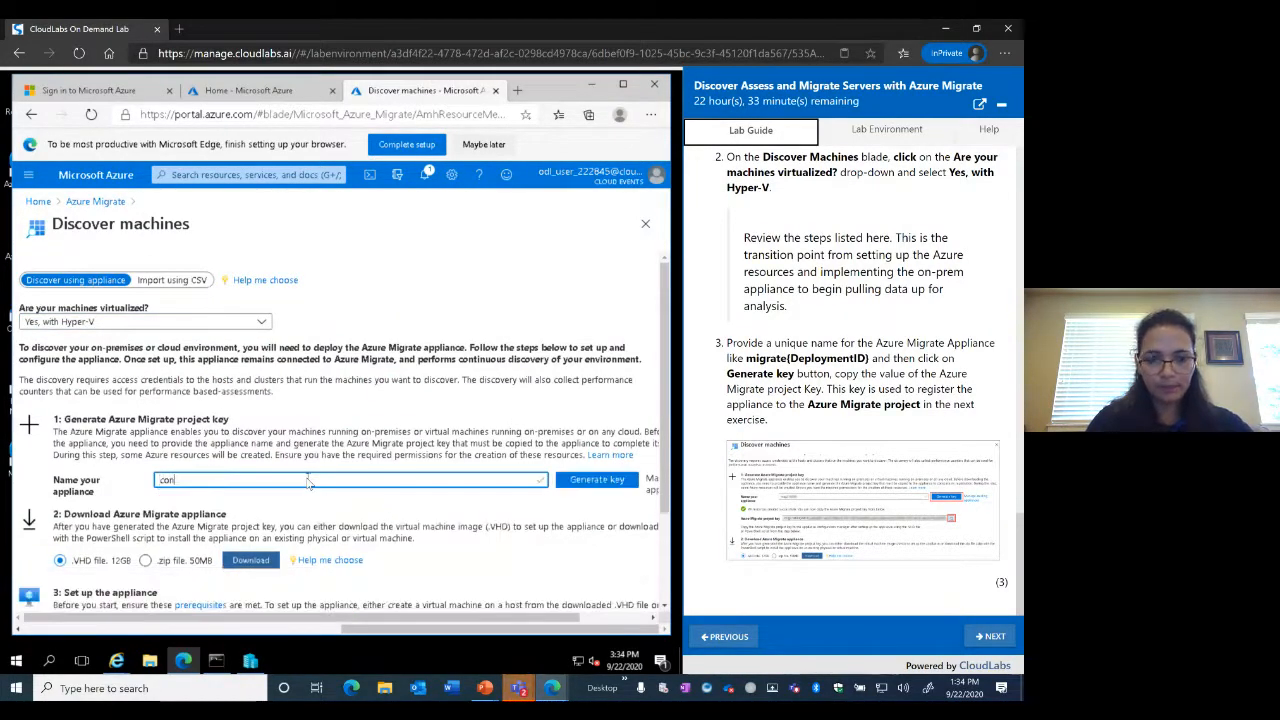
pyautogui.write('o')
pyautogui.press('BackSpace')
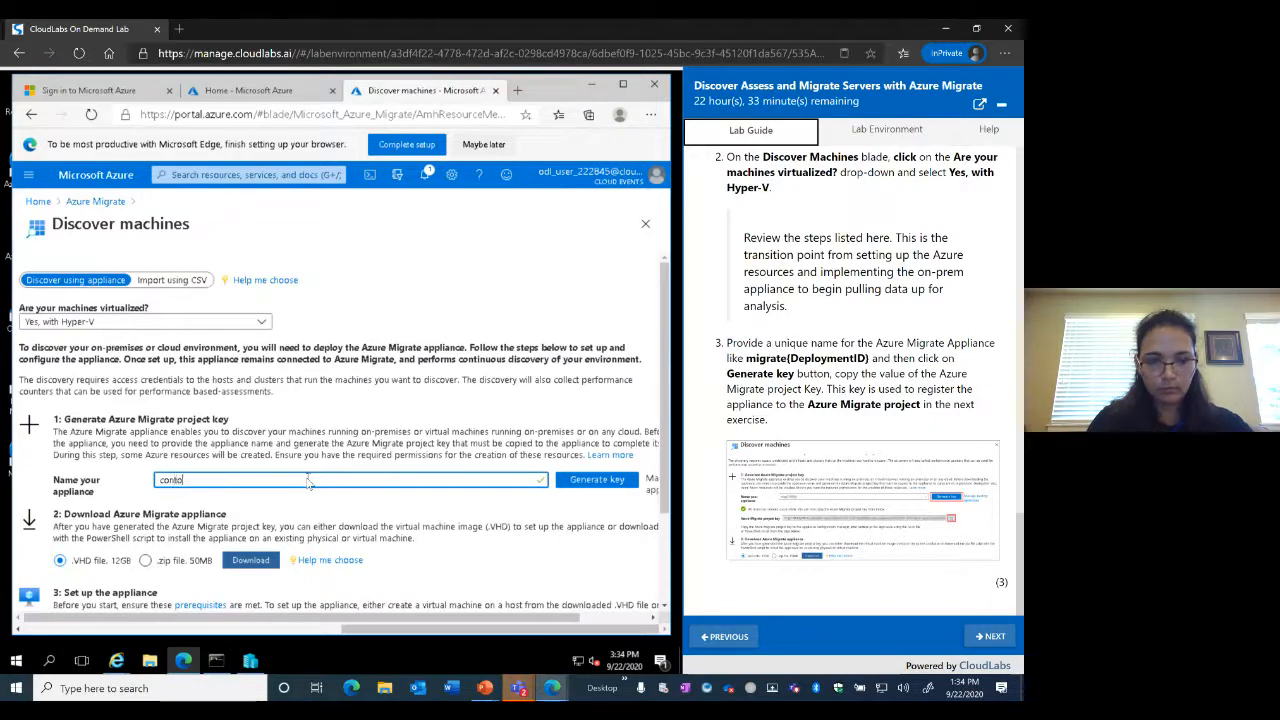
pyautogui.write('toso')
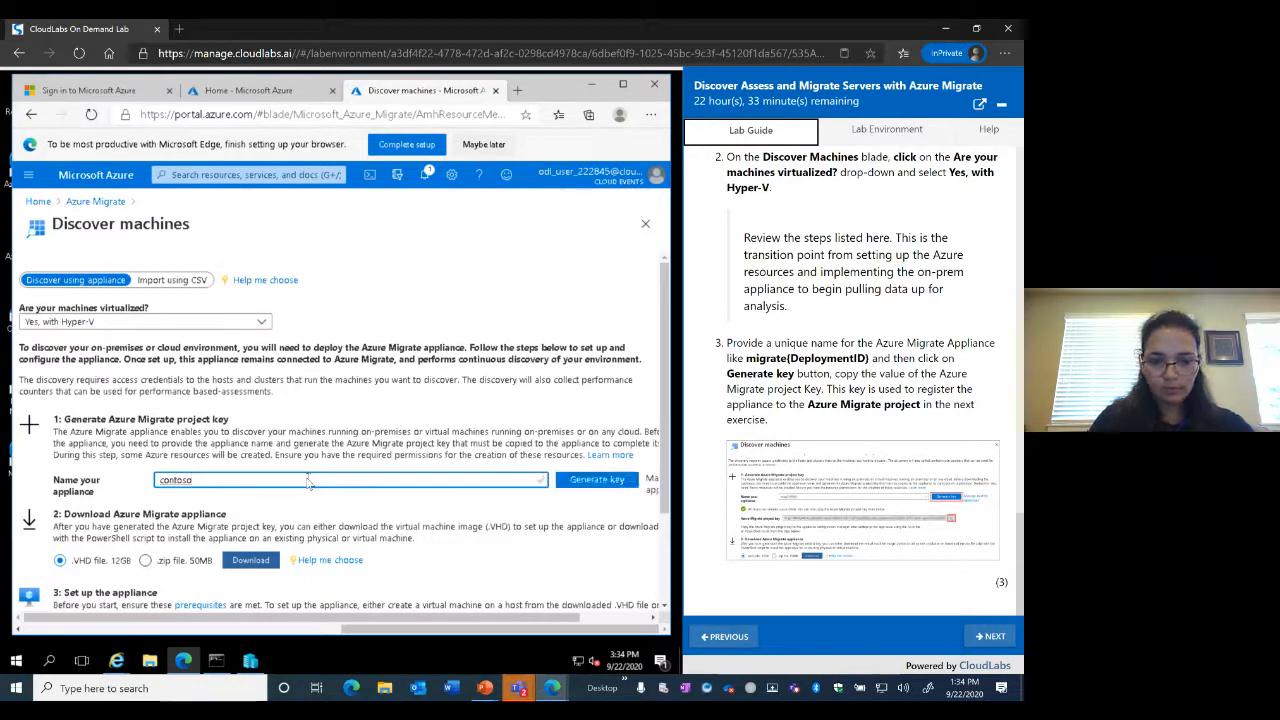
pyautogui.write('project')
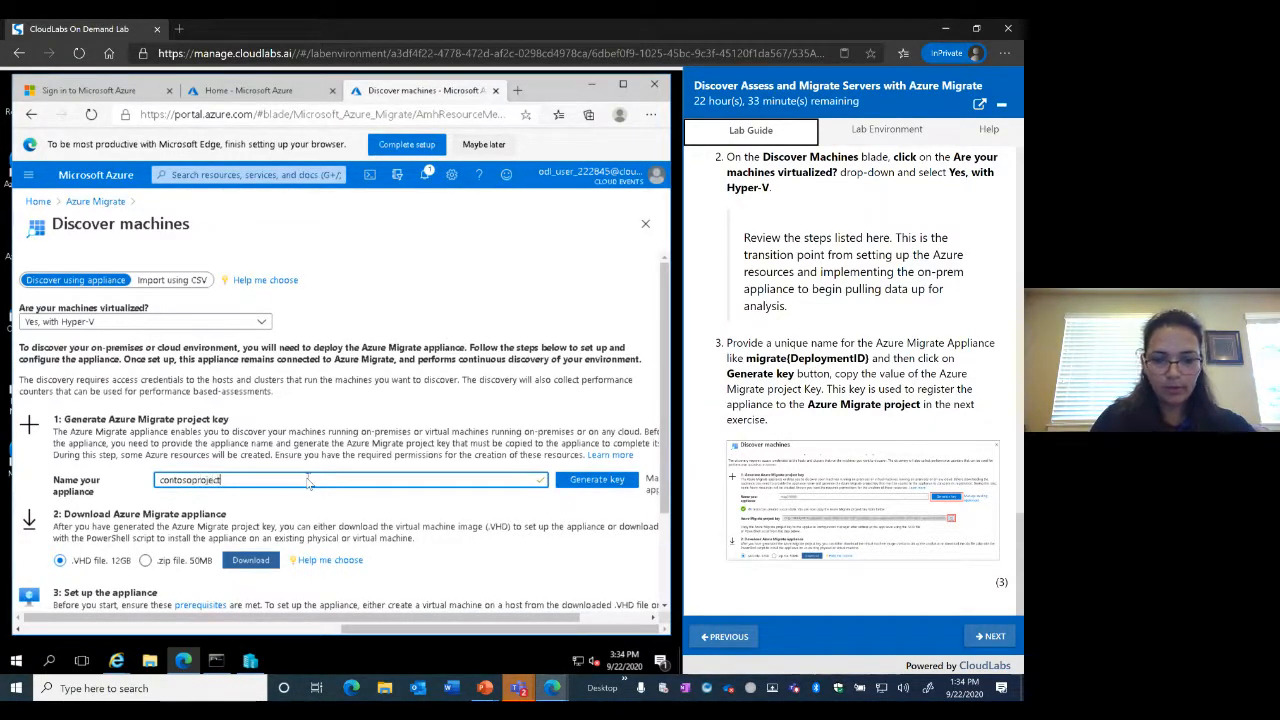
pyautogui.write('key')
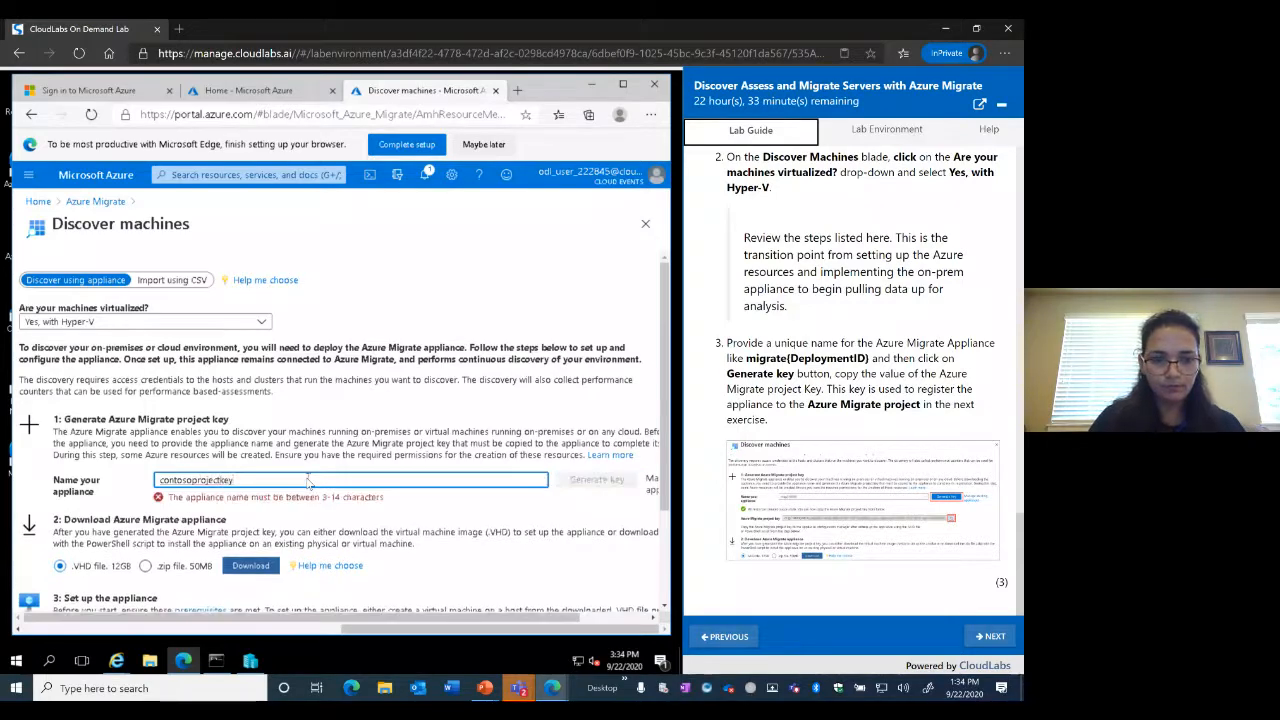
pyautogui.press('BackSpace')
pyautogui.press('BackSpace')
pyautogui.press('BackSpace')
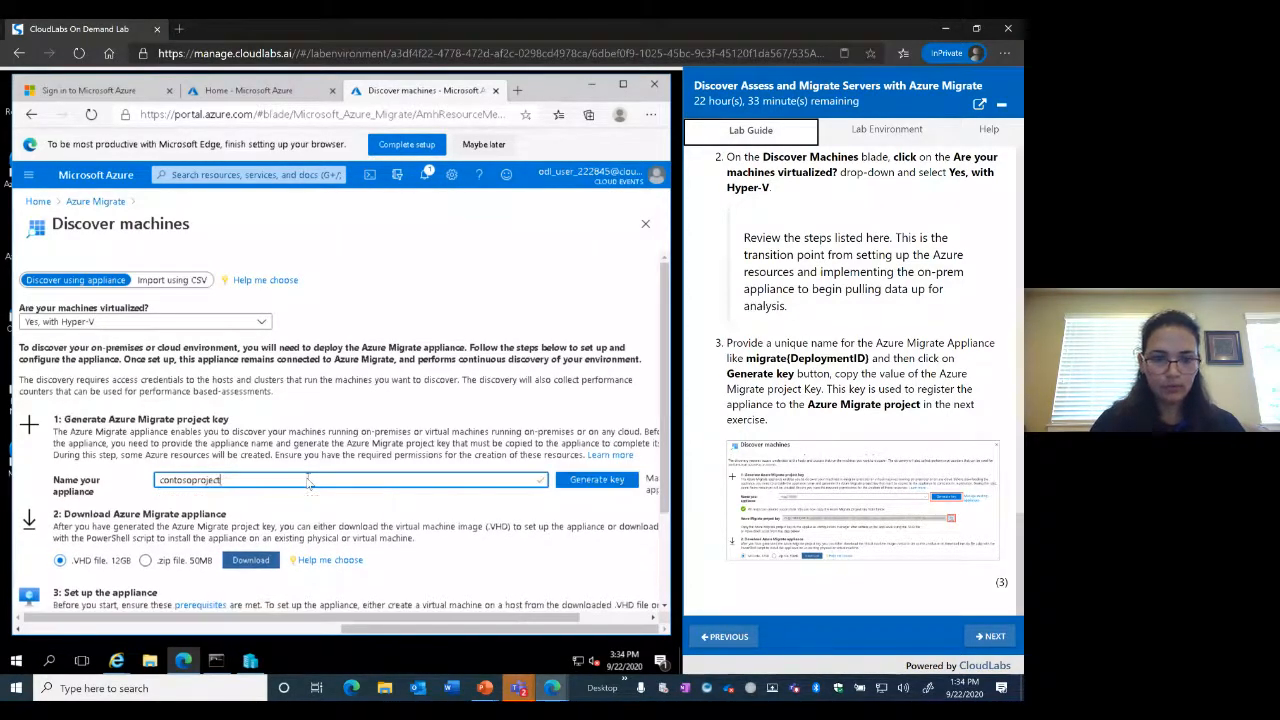
pyautogui.click(587, 485)
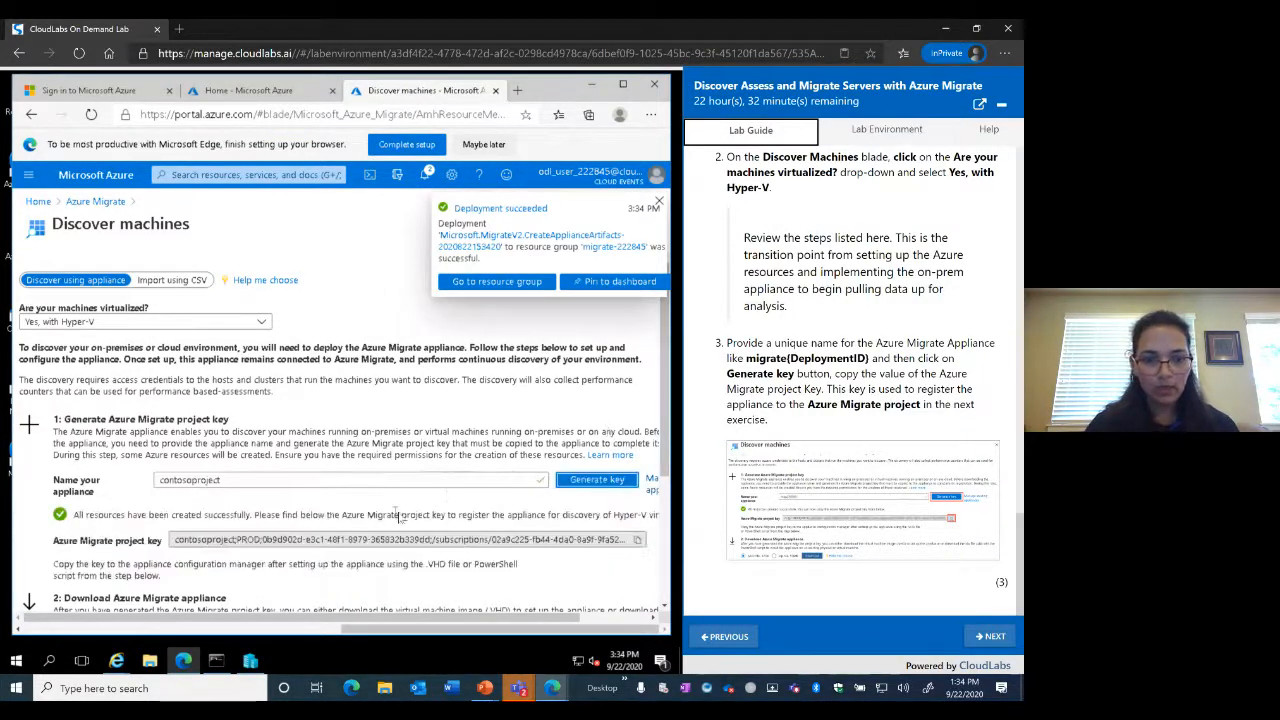
# Copy the generated Azure Migrate project key and minimize the Edge window
pyautogui.scroll(-1, 430, 520)
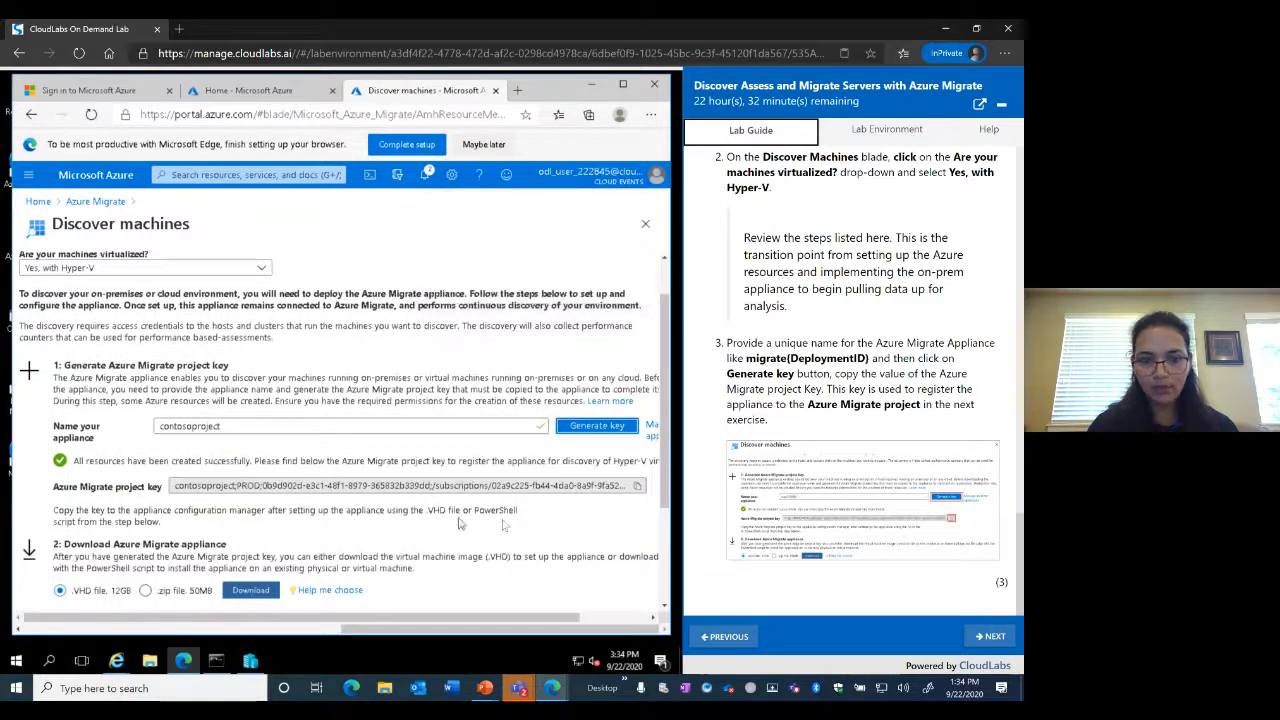
pyautogui.click(639, 489)
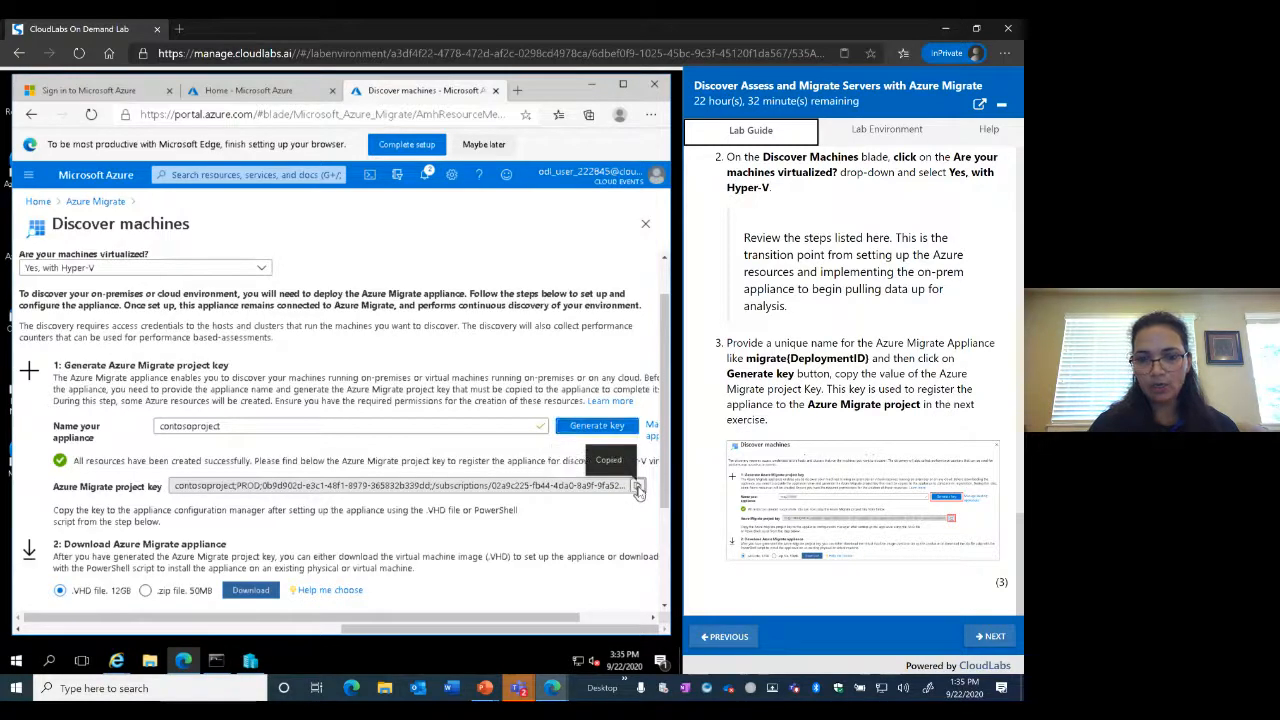
pyautogui.click(591, 83)
# Create a new text document on the desktop named contoso key
pyautogui.rightClick(347, 368)
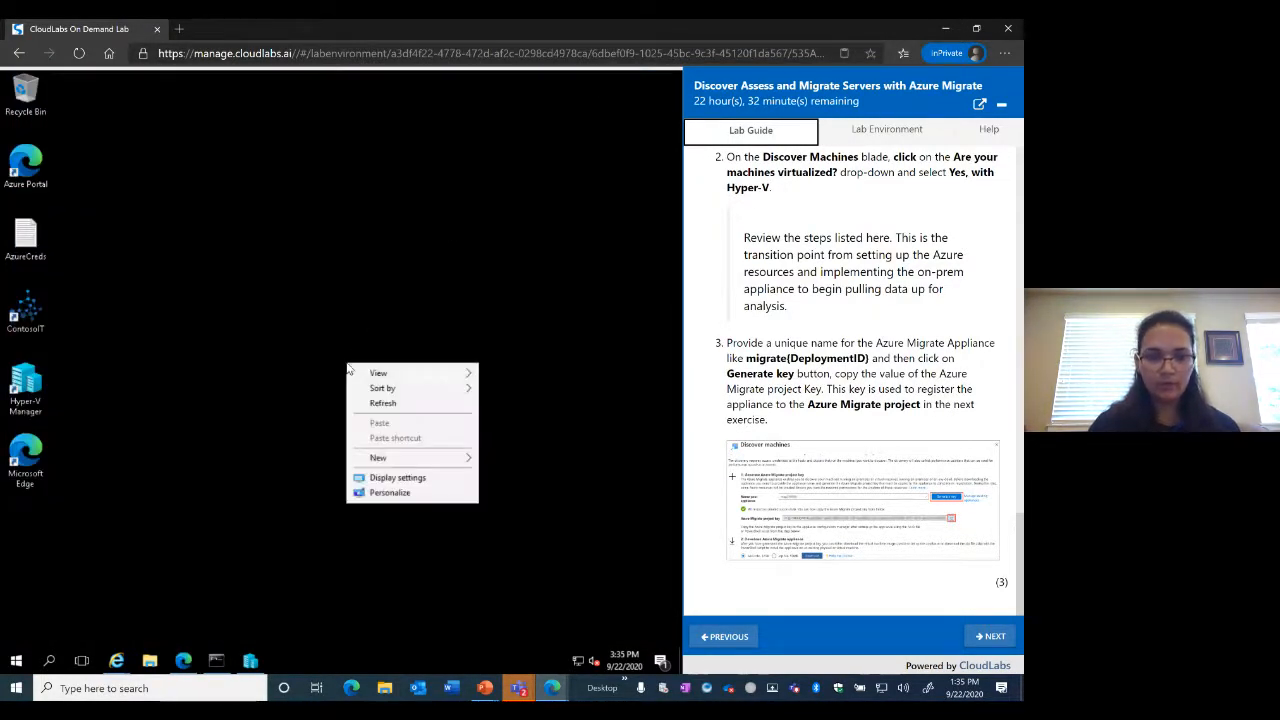
pyautogui.moveTo(387, 470)
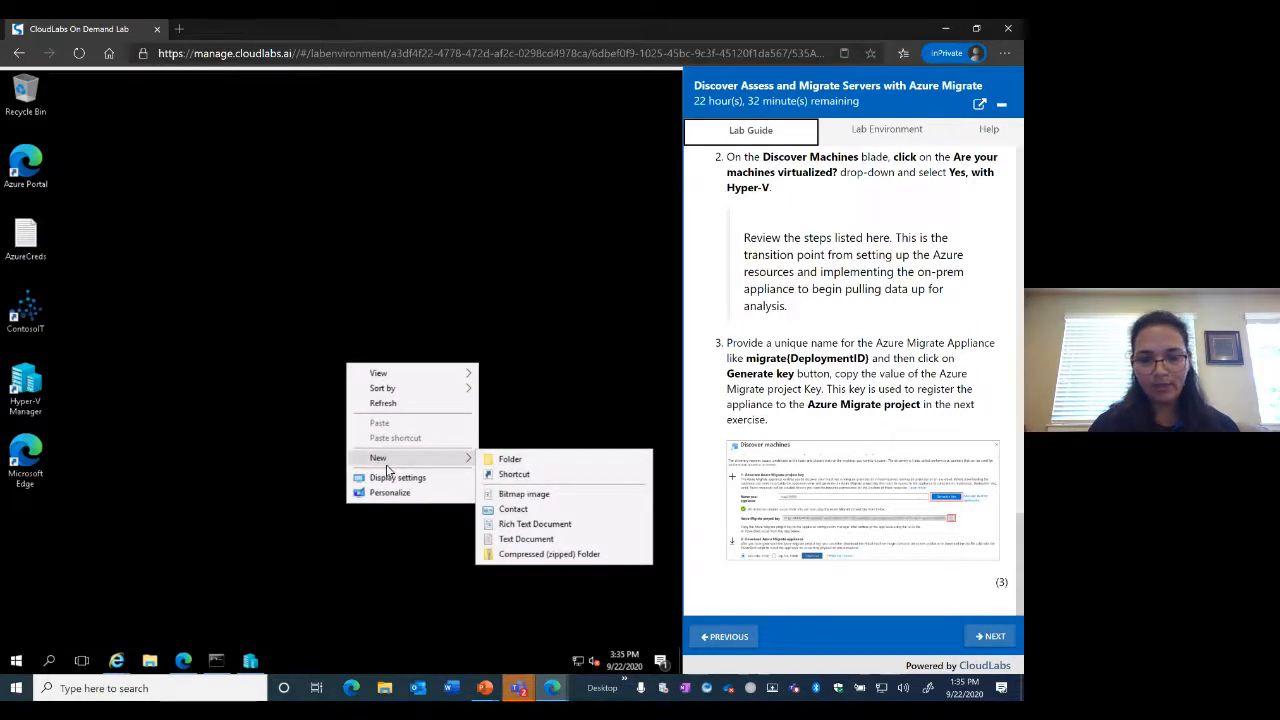
pyautogui.click(517, 539)
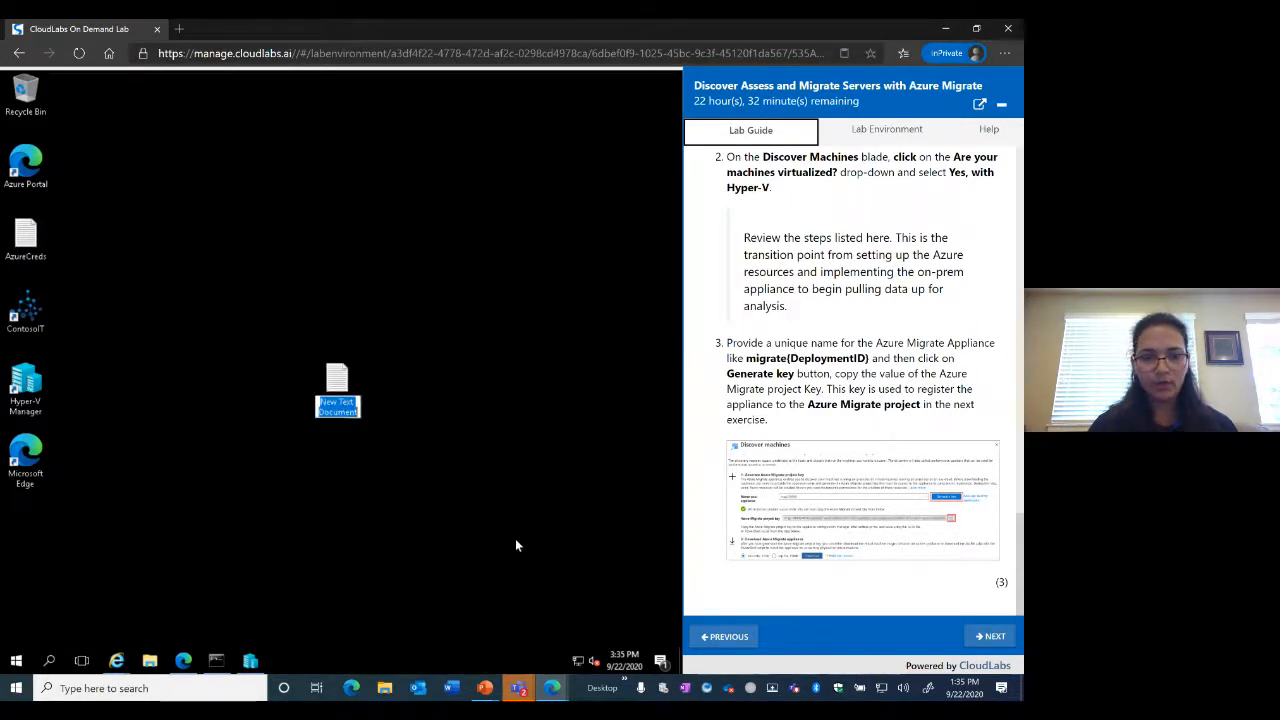
pyautogui.write('contoso')
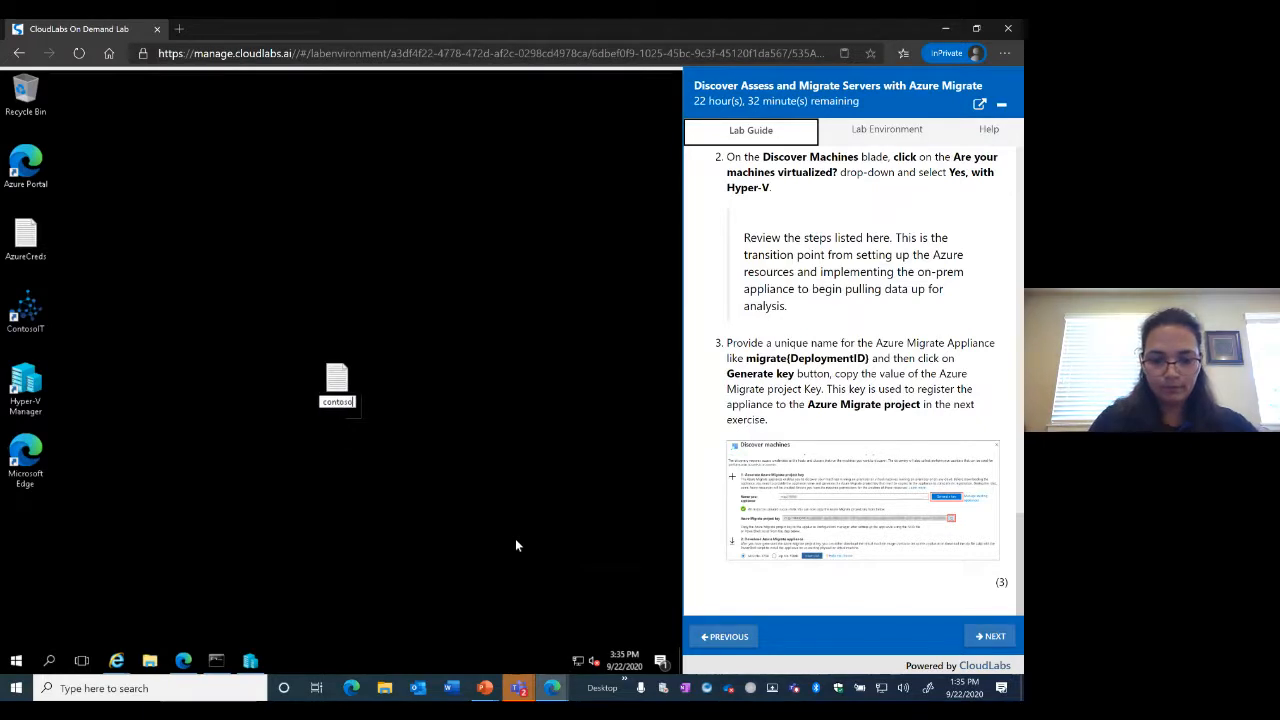
pyautogui.write(' key')
pyautogui.click(342, 386)
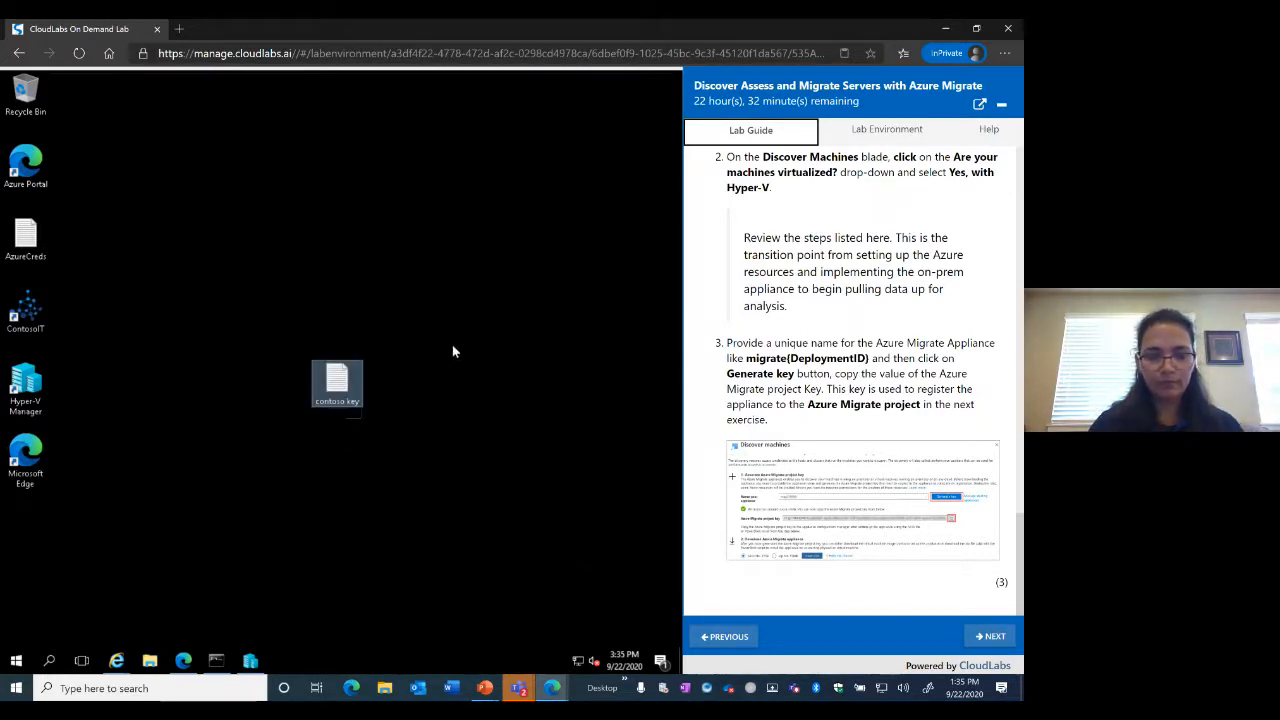
# Paste the project key into contoso key in Notepad, then minimize it
pyautogui.doubleClick(342, 386)
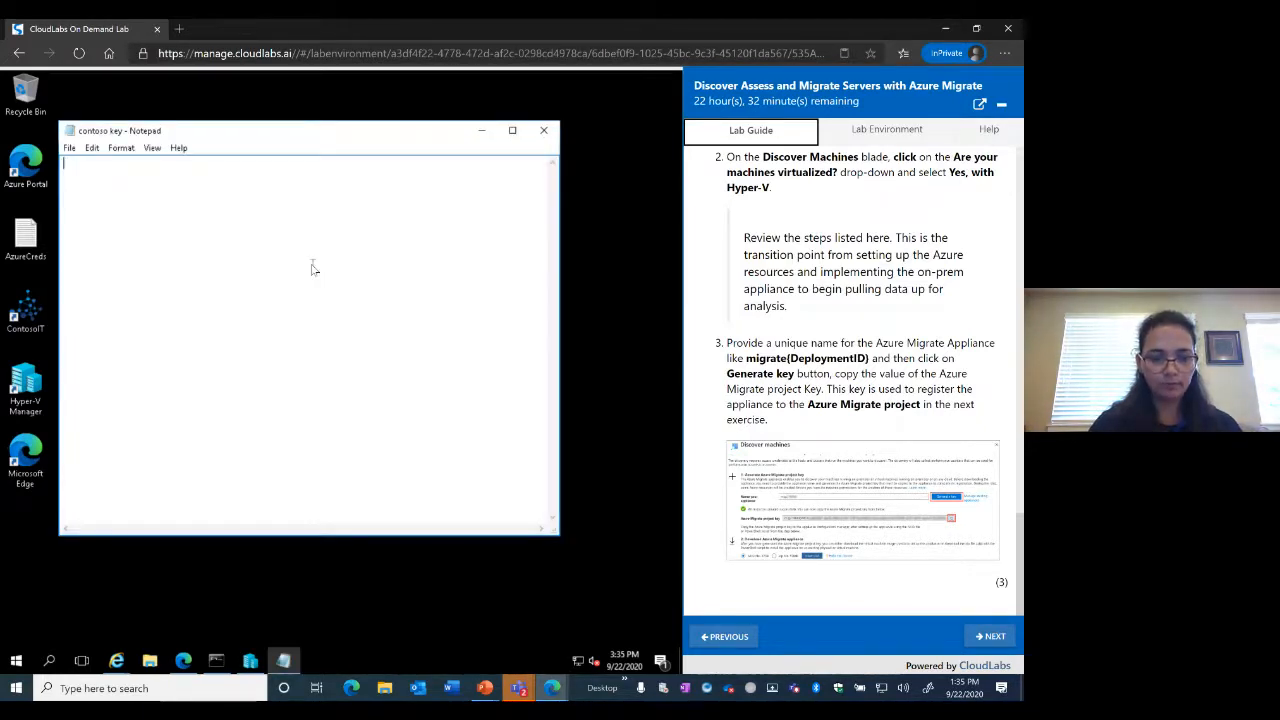
pyautogui.hotkey('ctrl', 'v')
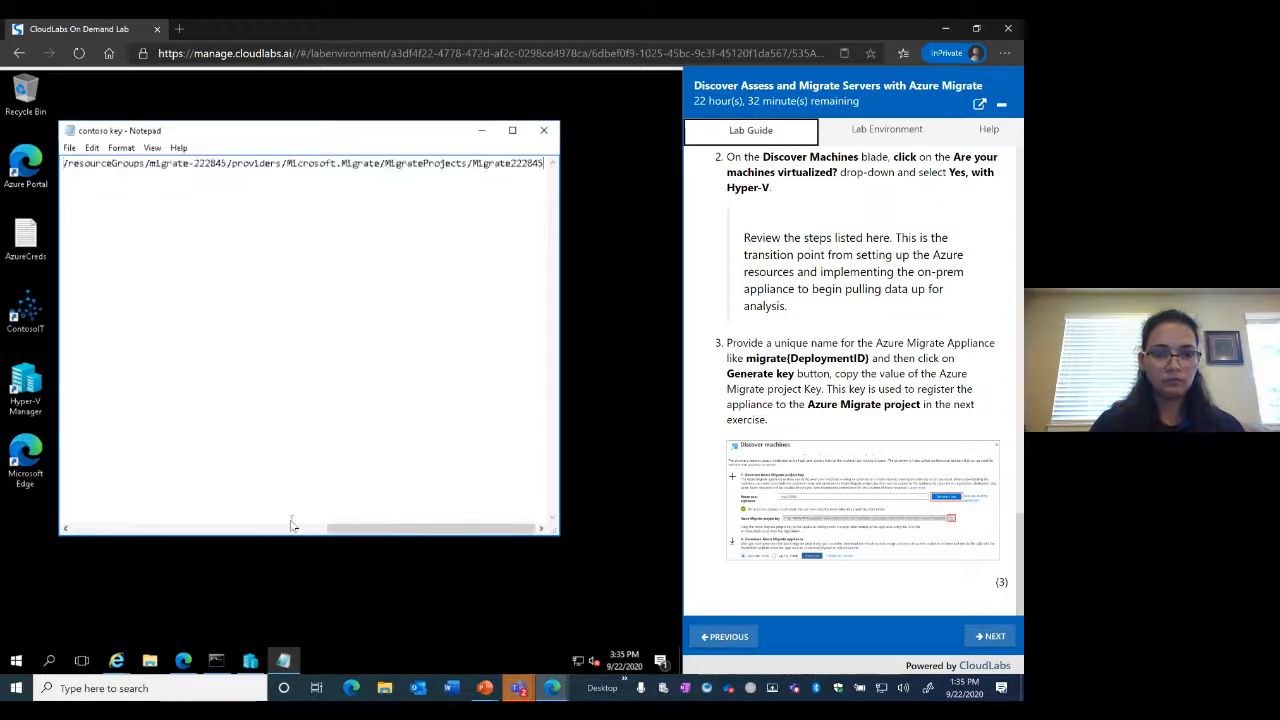
pyautogui.moveTo(381, 529); pyautogui.dragTo(68, 528)
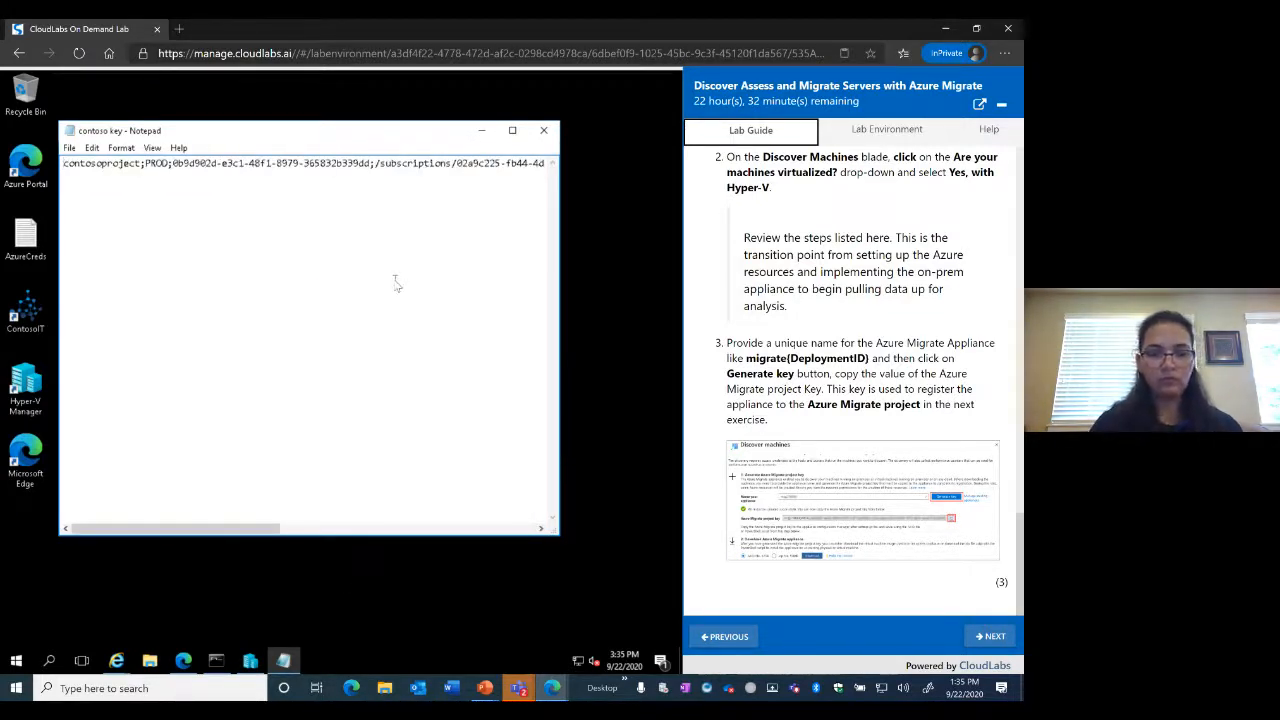
pyautogui.click(483, 135)
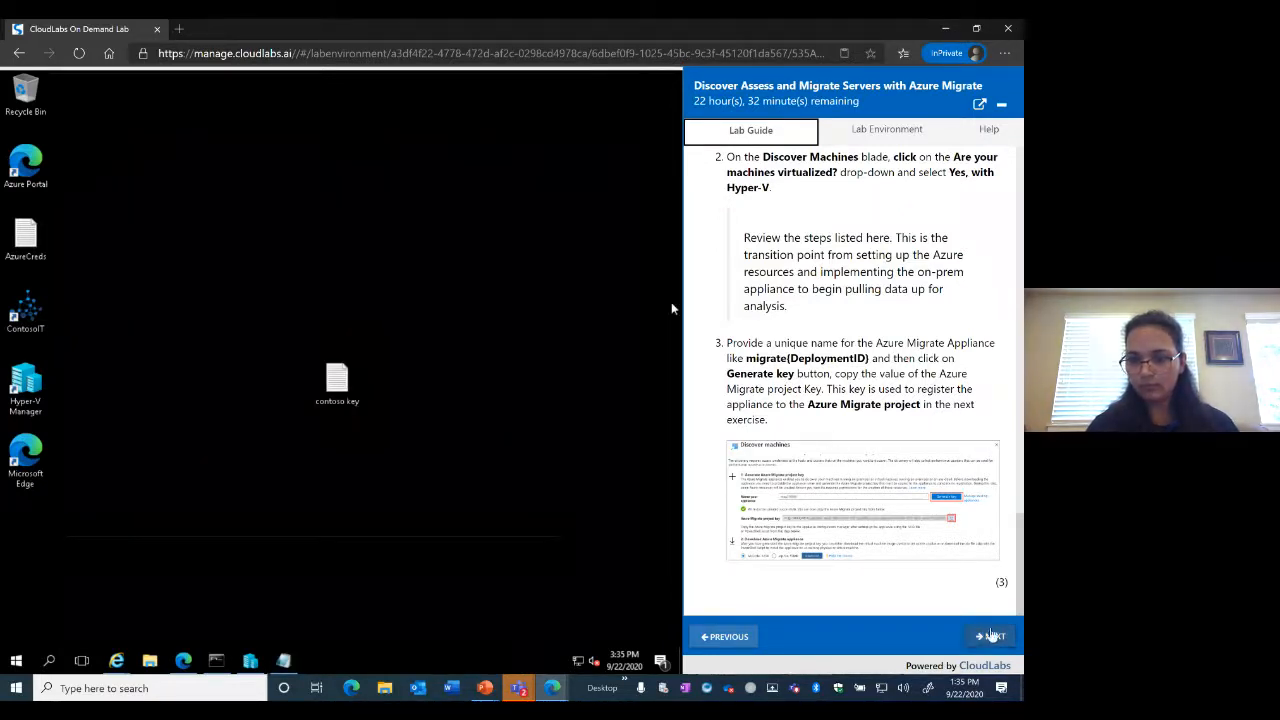
# Advance the lab guide to Exercise 2, Task 1: Configure Appliance, and launch Hyper-V Manager
pyautogui.click(991, 636)
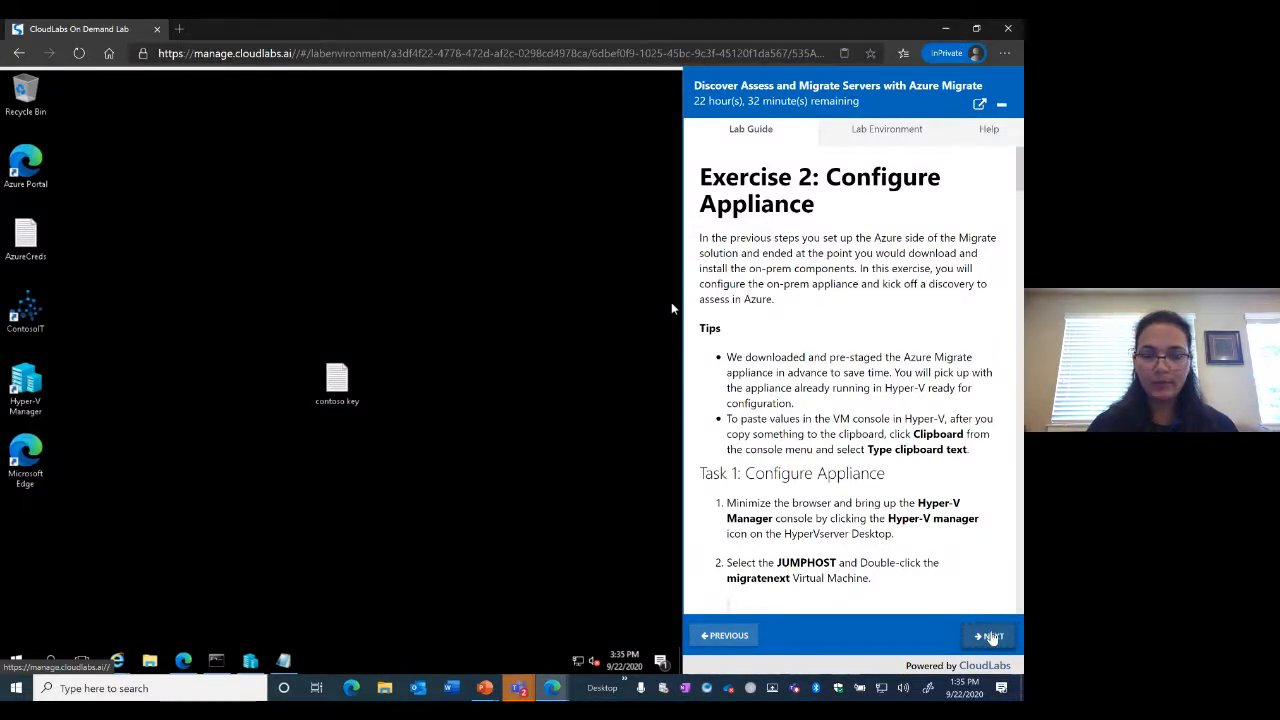
pyautogui.scroll(-1, 946, 514)
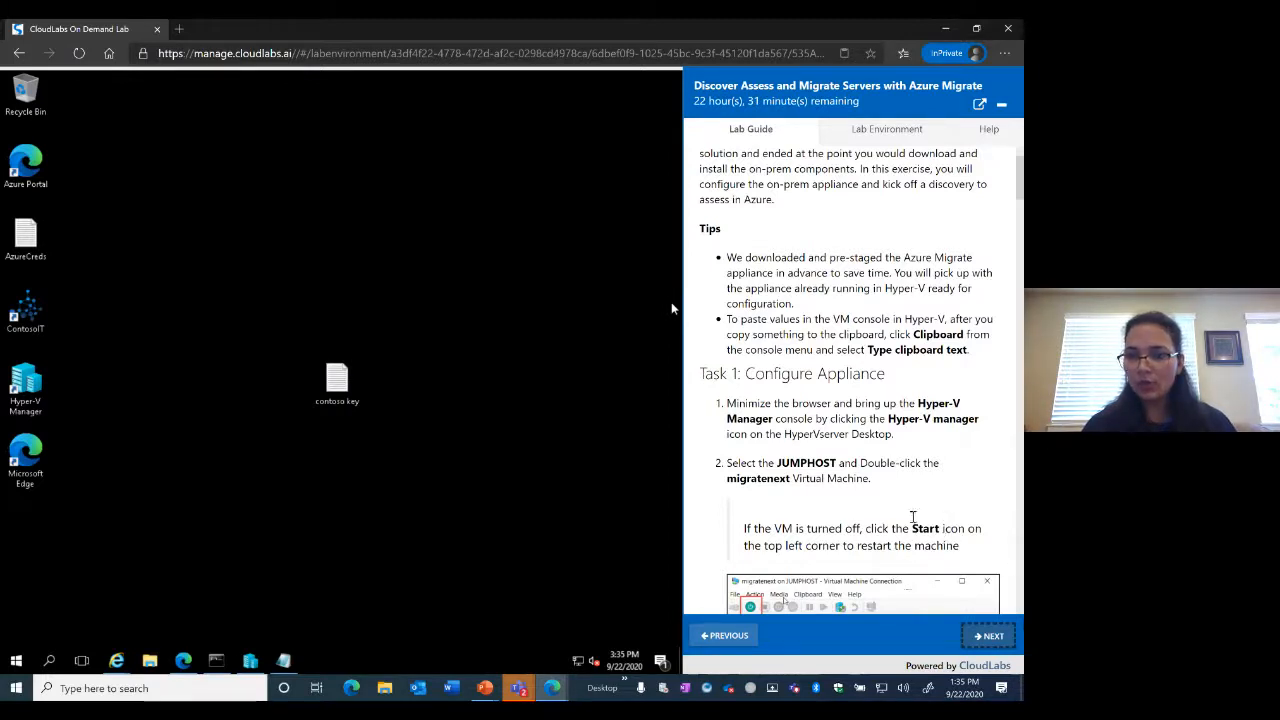
pyautogui.scroll(-2, 842, 435)
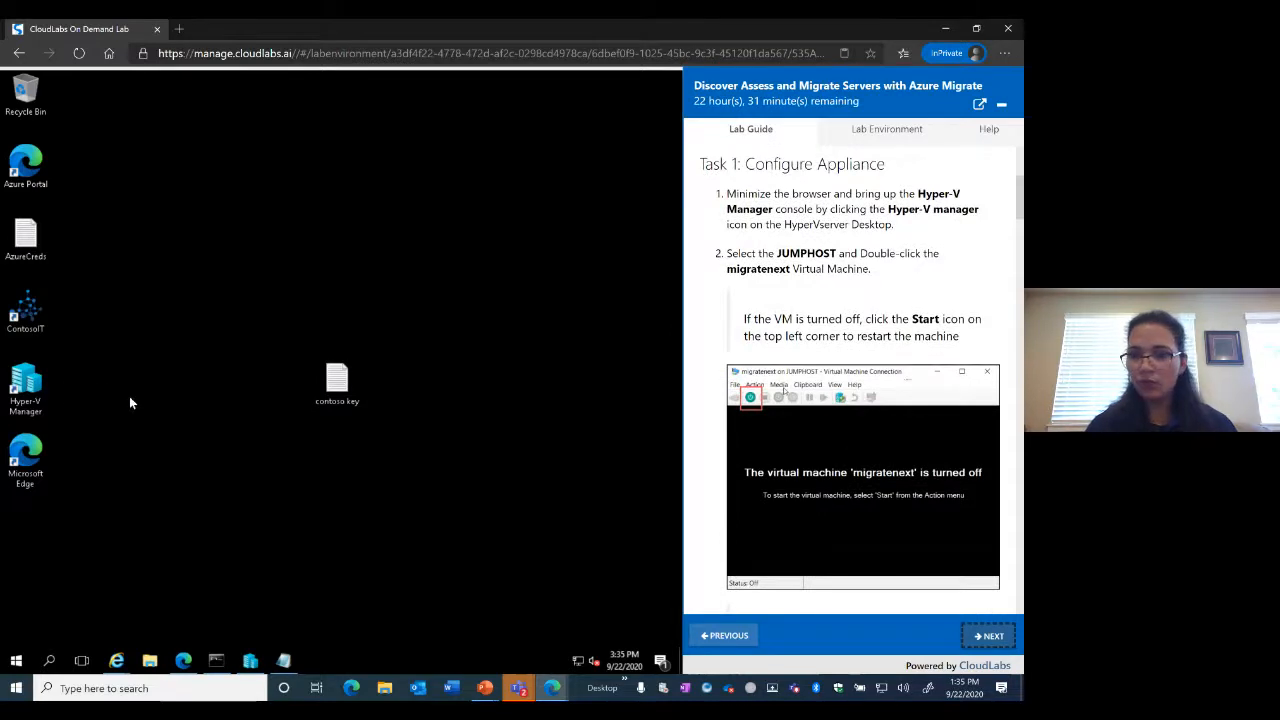
pyautogui.doubleClick(28, 388)
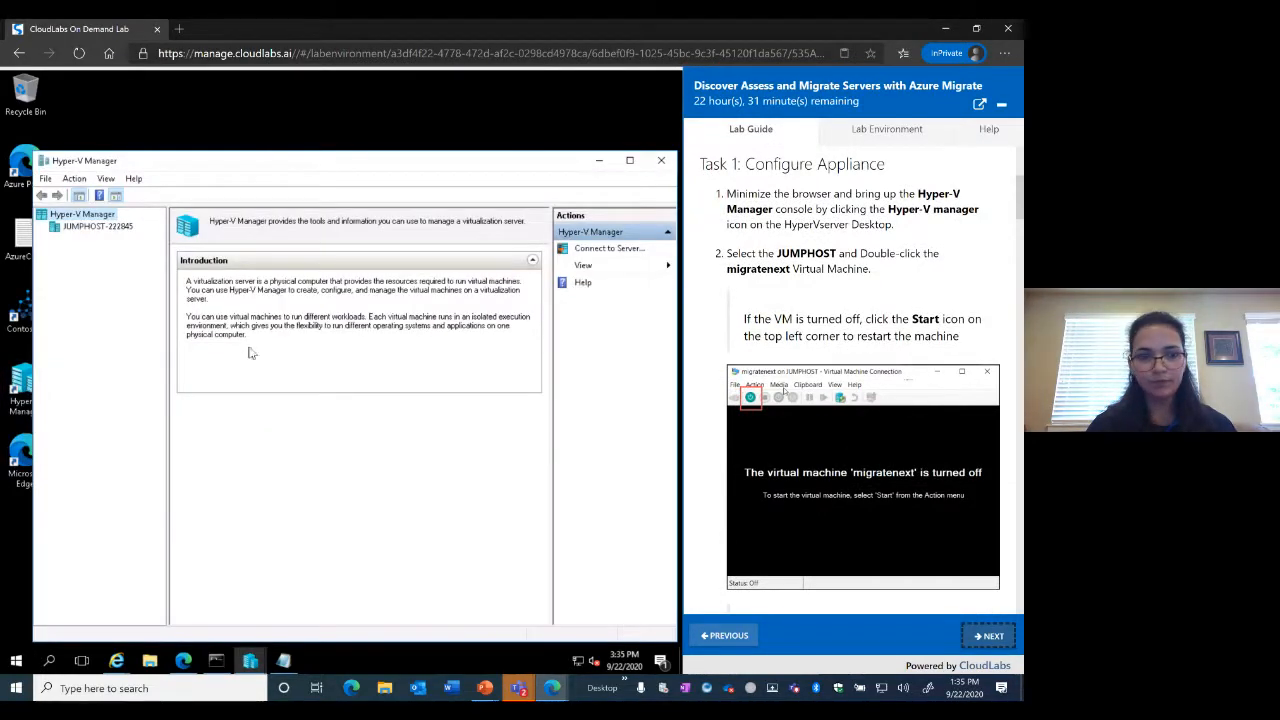
# Show JUMPHOST-222845's virtual machines and connect to the migratenext VM
pyautogui.click(88, 228)
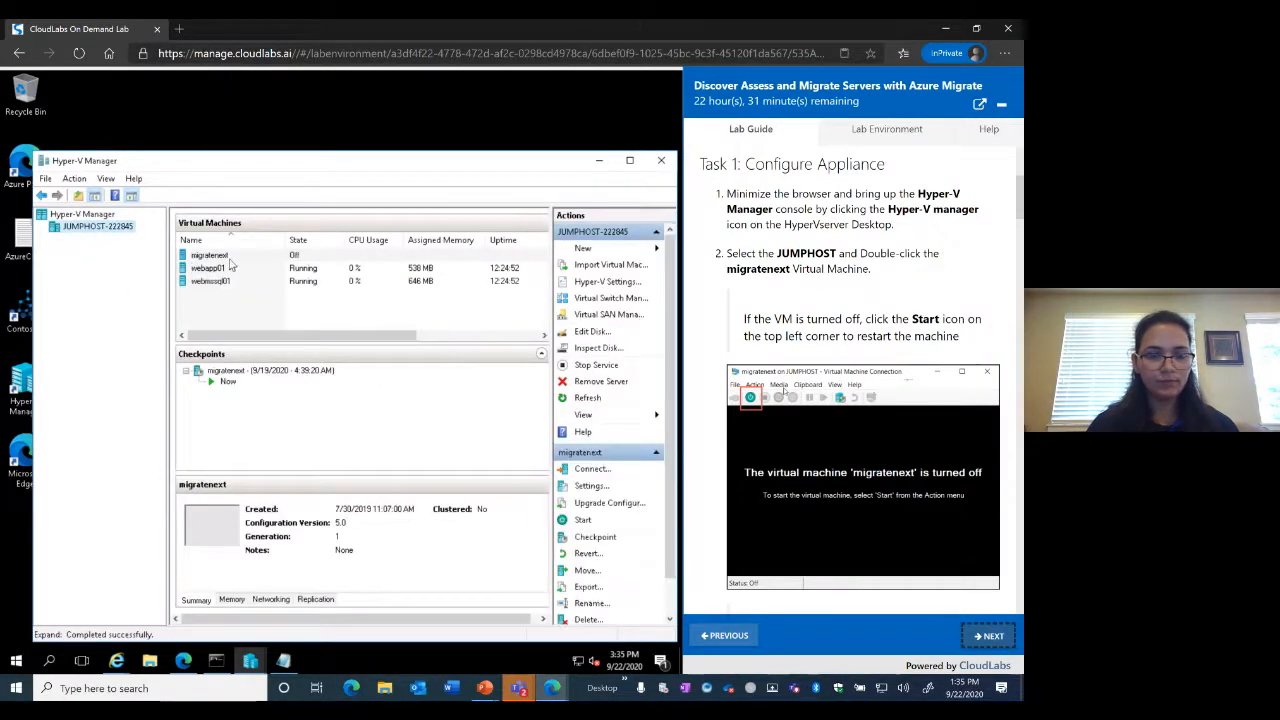
pyautogui.click(229, 258)
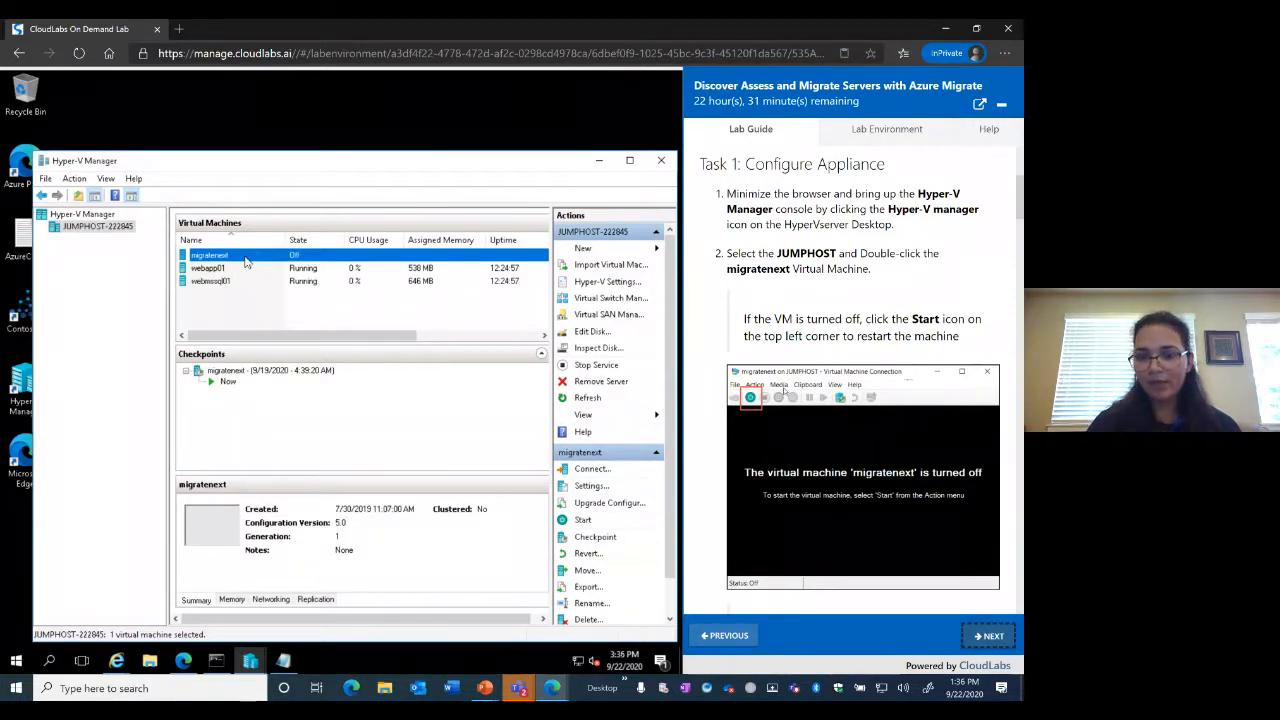
pyautogui.doubleClick(245, 260)
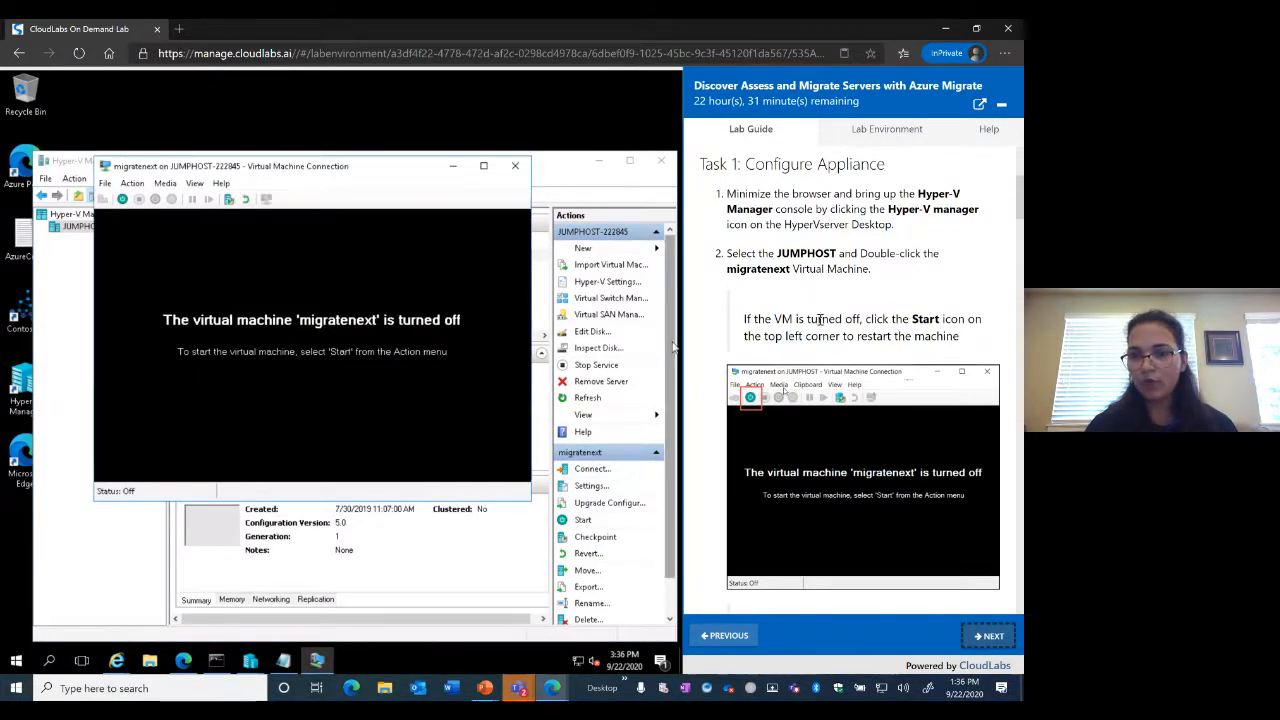
# Start the migratenext VM and select its sign-in password in the lab guide
pyautogui.scroll(-3, 819, 319)
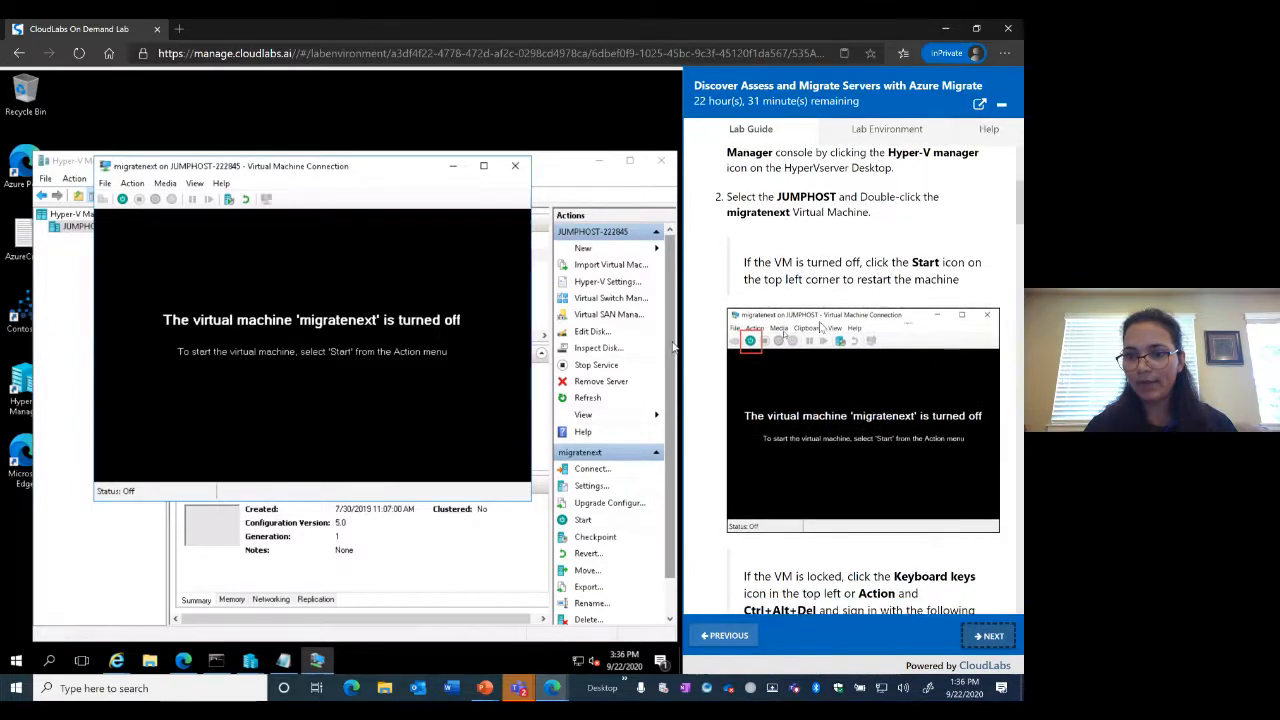
pyautogui.click(122, 199)
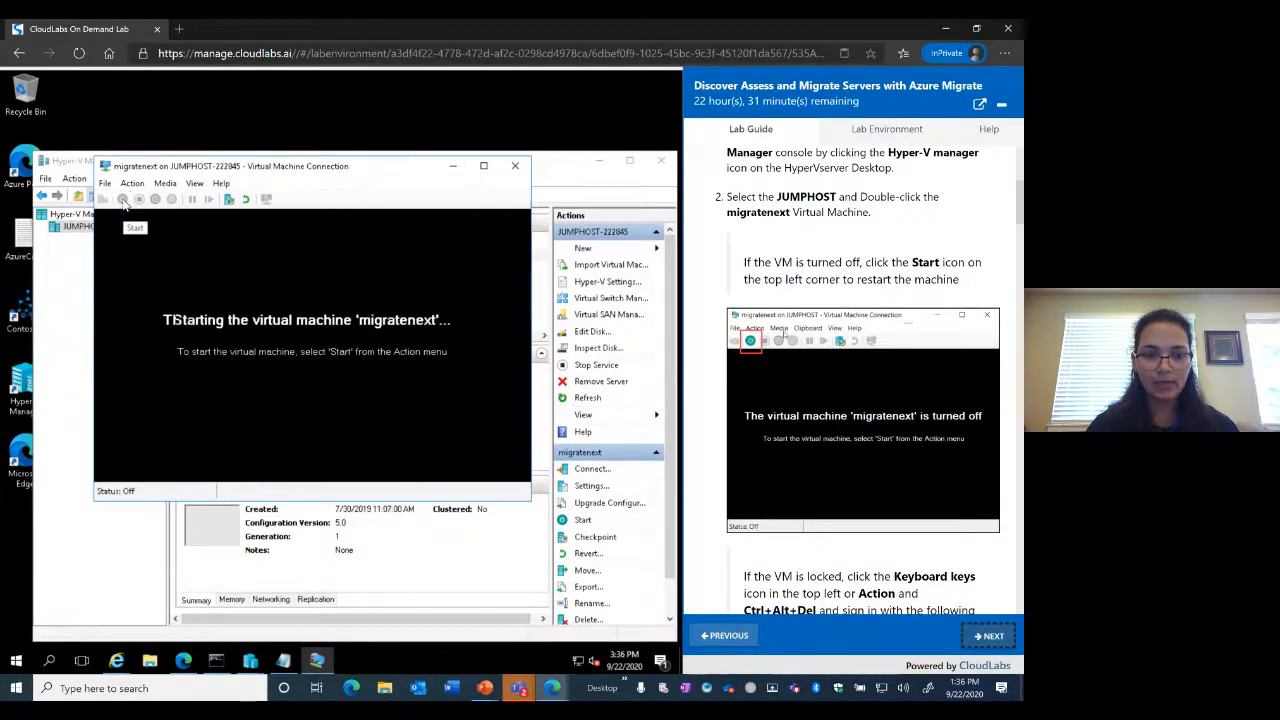
pyautogui.scroll(-5, 923, 447)
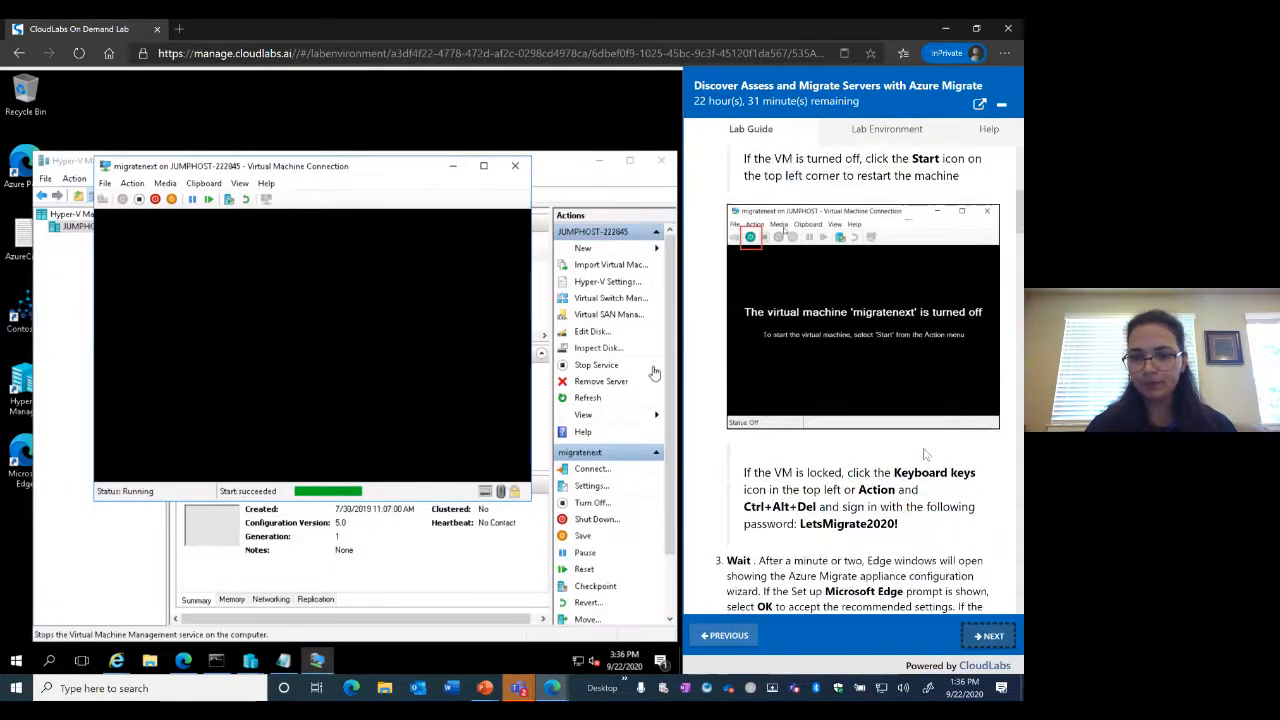
pyautogui.scroll(-5, 923, 447)
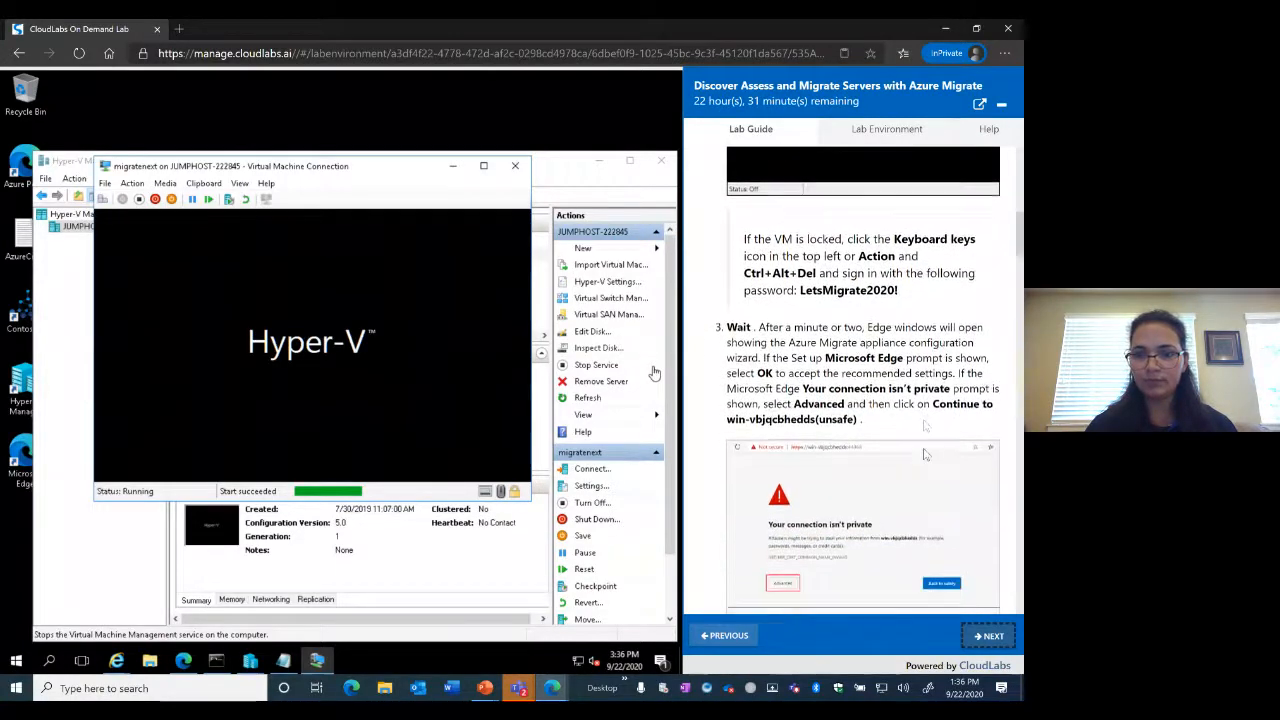
pyautogui.scroll(-3, 925, 455)
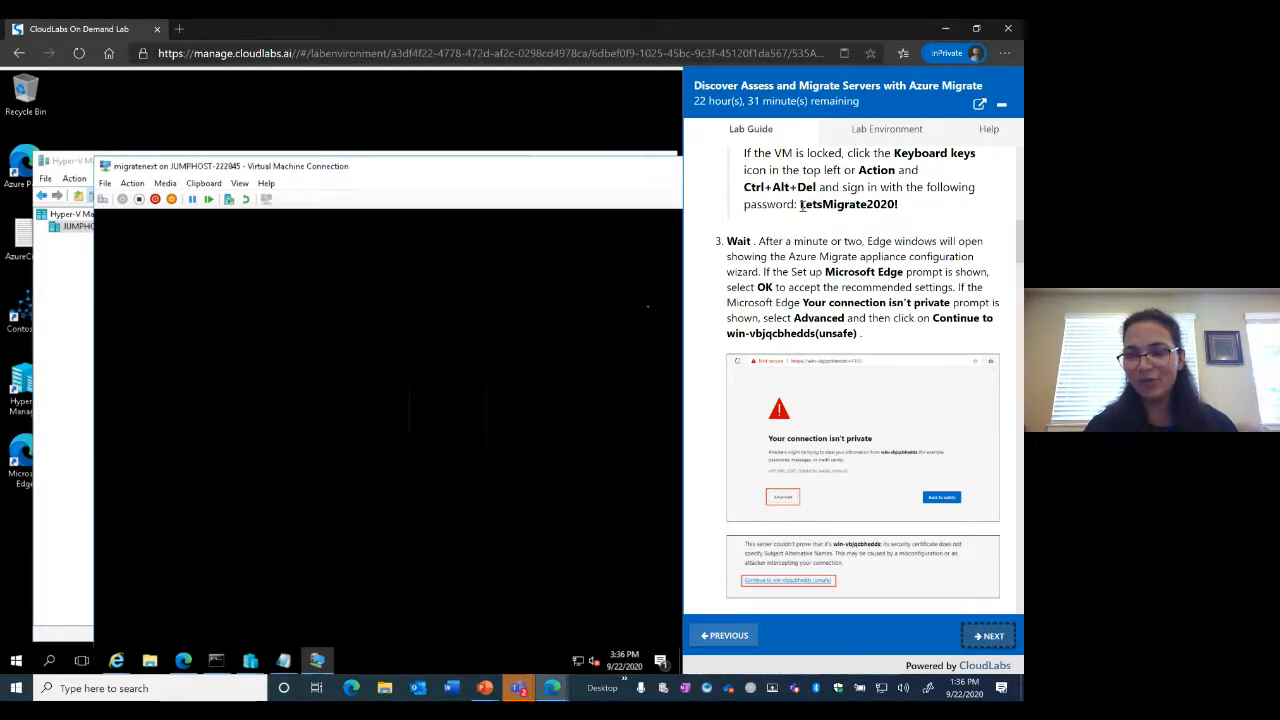
pyautogui.moveTo(801, 204); pyautogui.dragTo(896, 204)
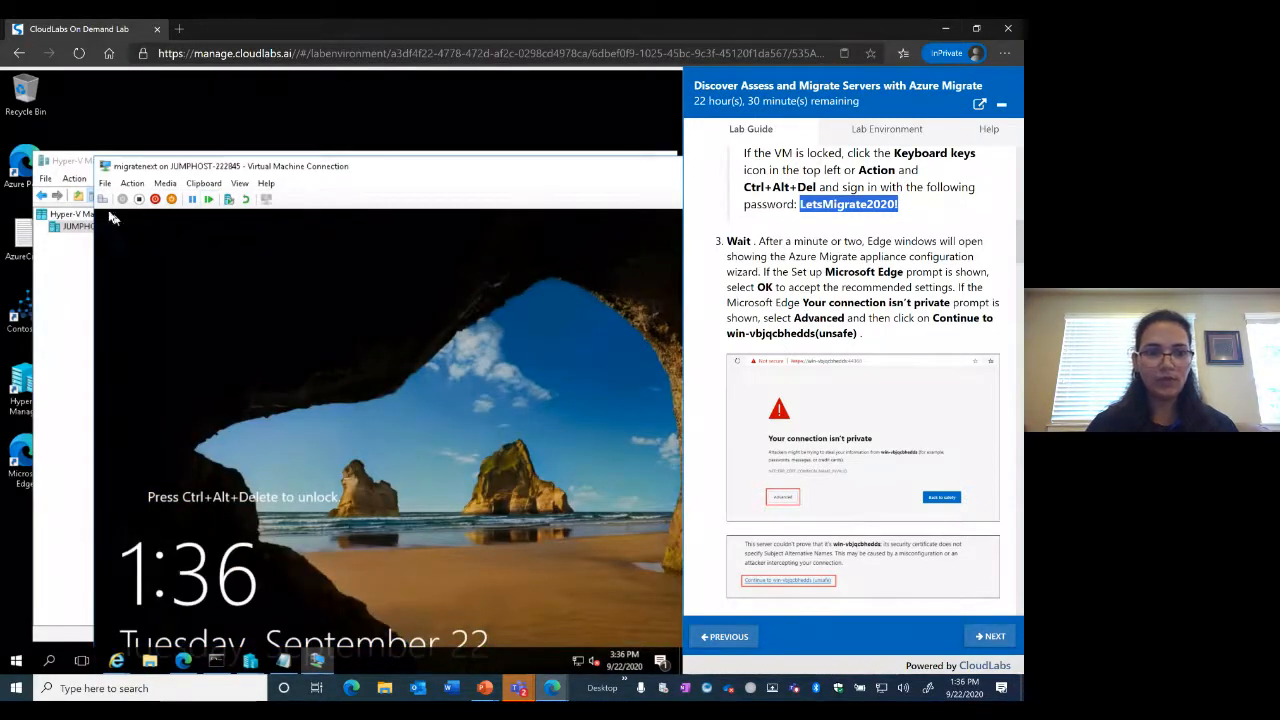
# Unlock the migratenext VM and sign in as Administrator with the clipboard password
pyautogui.click(101, 200)
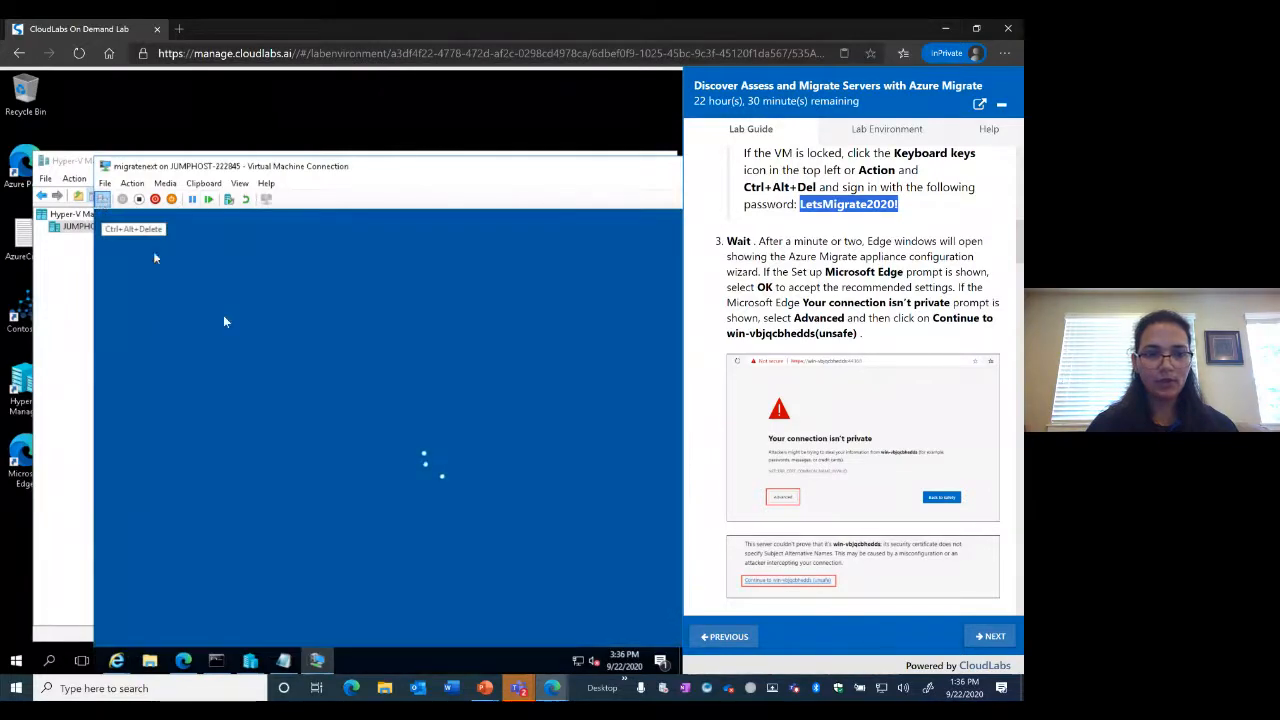
pyautogui.click(383, 528)
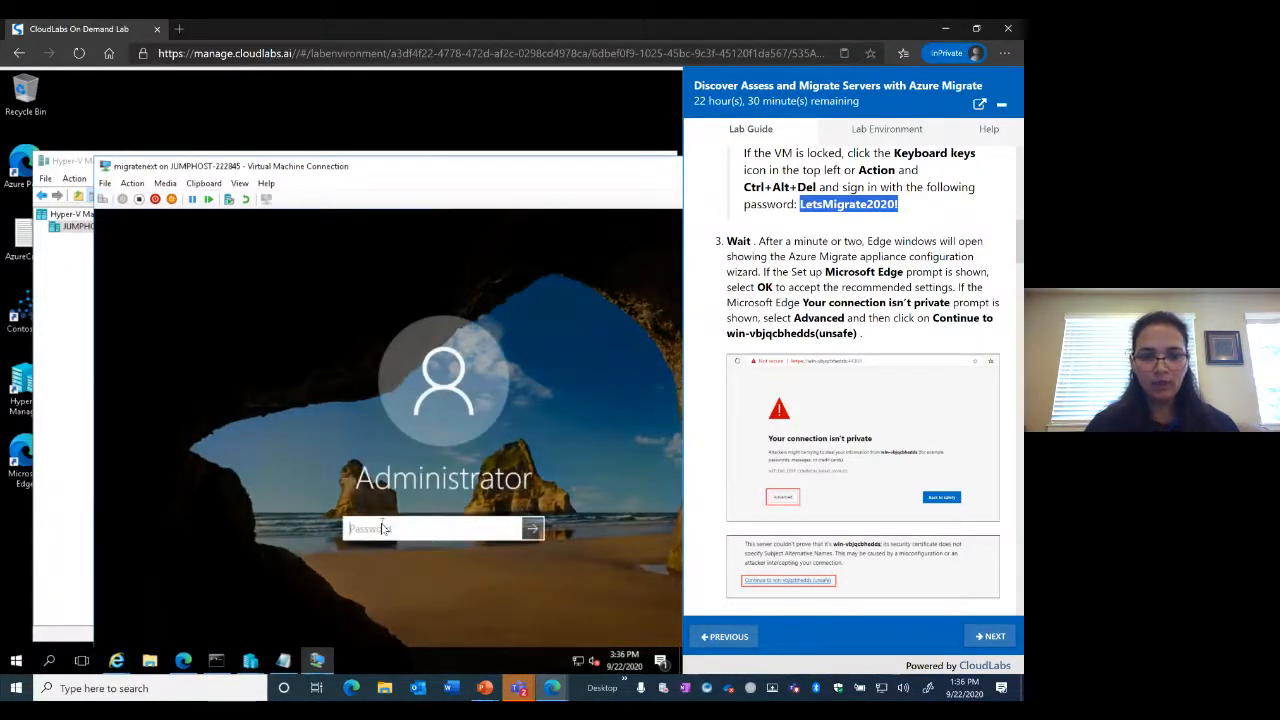
pyautogui.click(203, 183)
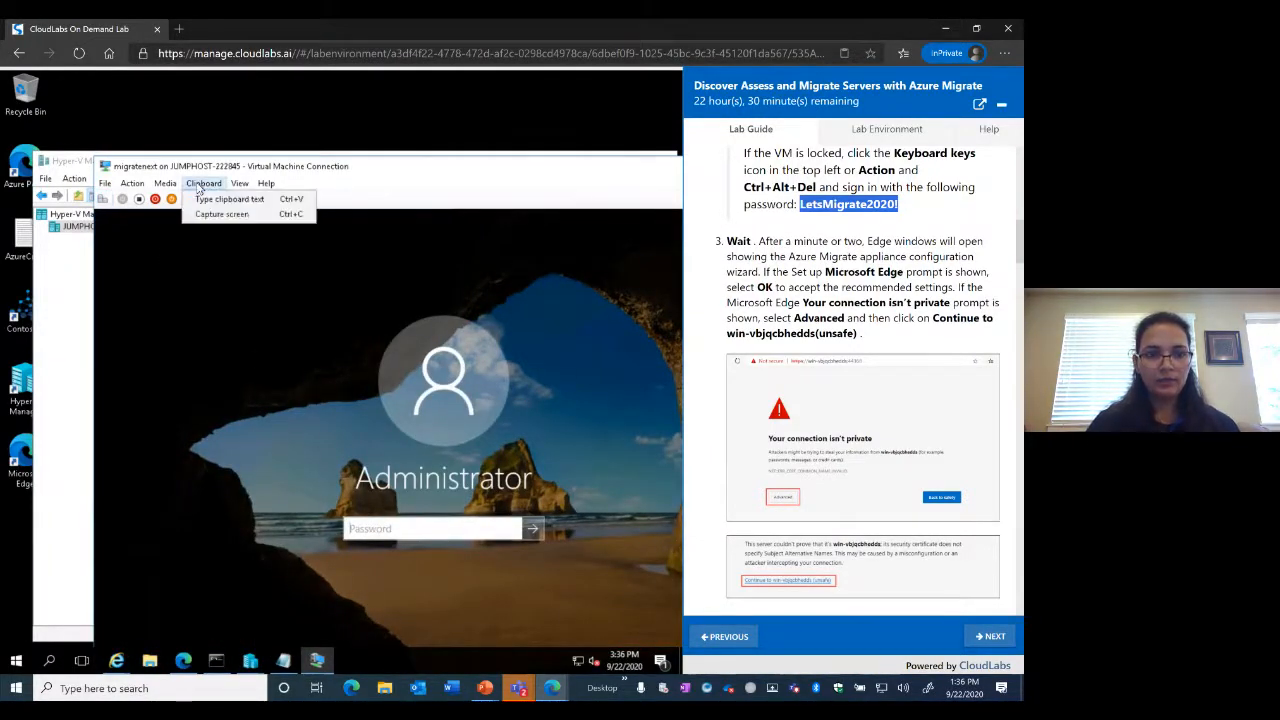
pyautogui.click(206, 200)
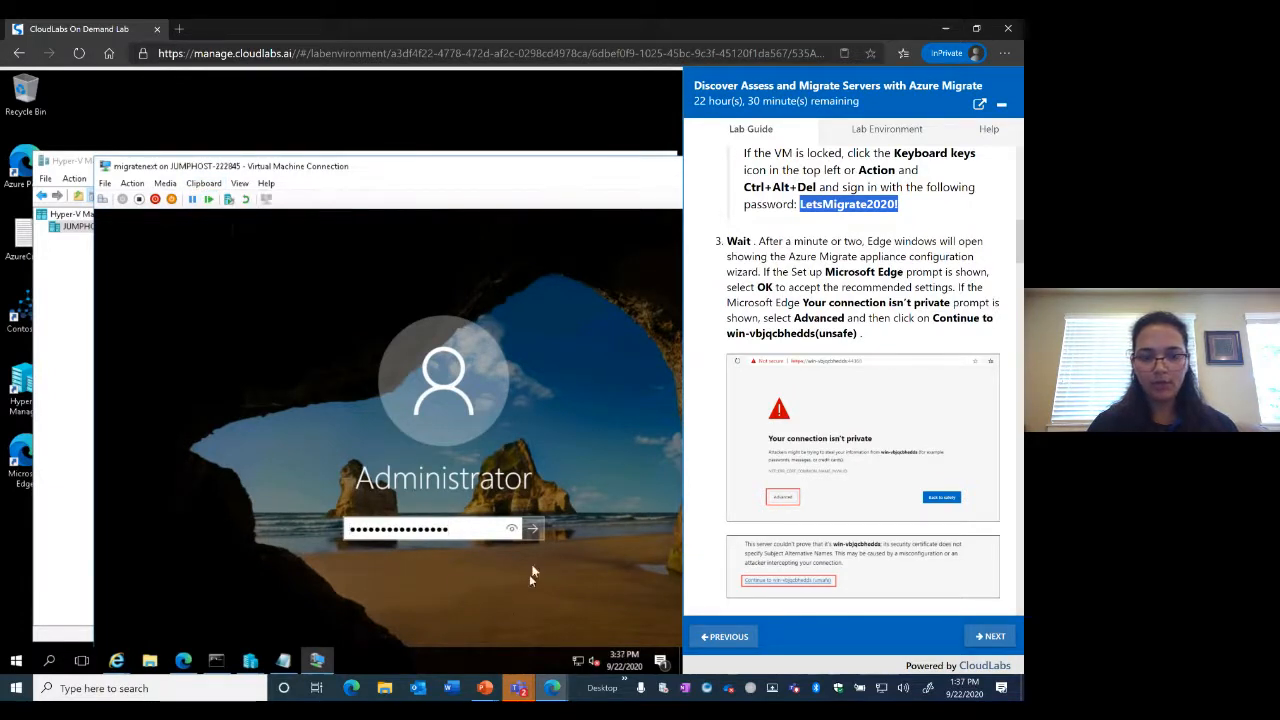
pyautogui.click(534, 532)
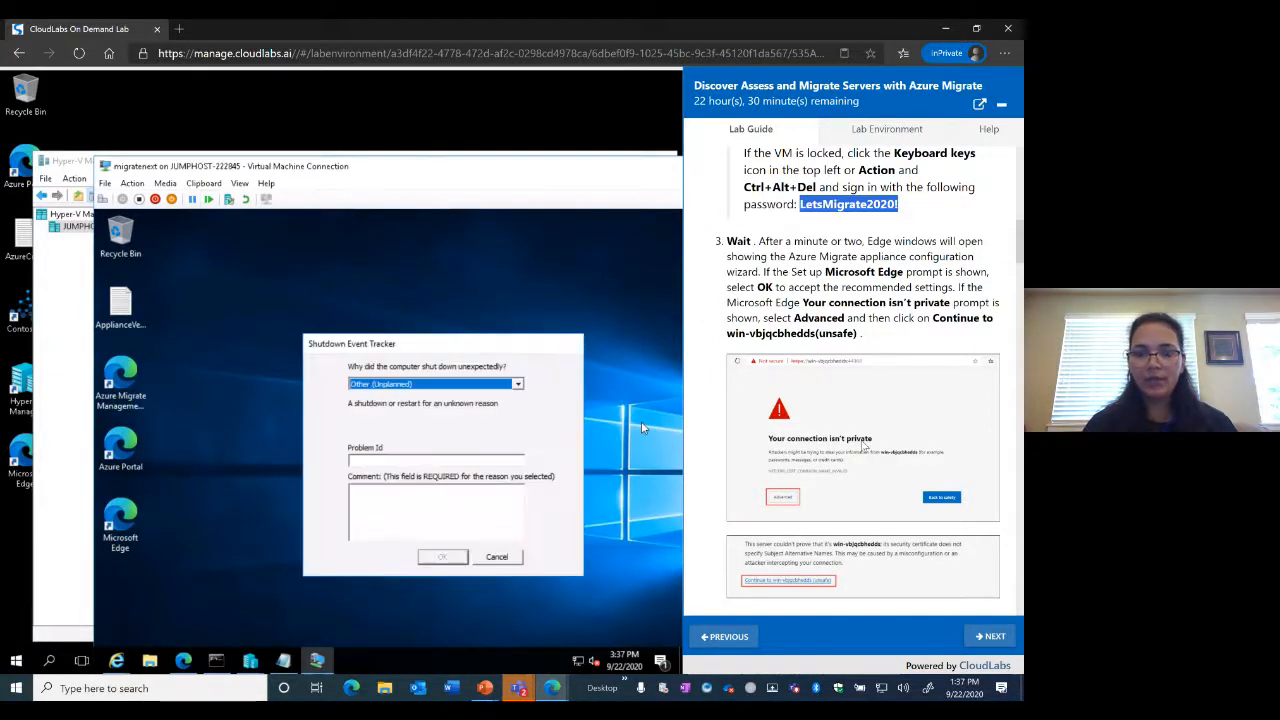
# Cancel the Shutdown Event Tracker and launch the Azure Migrate Management Application shortcut
pyautogui.click(499, 558)
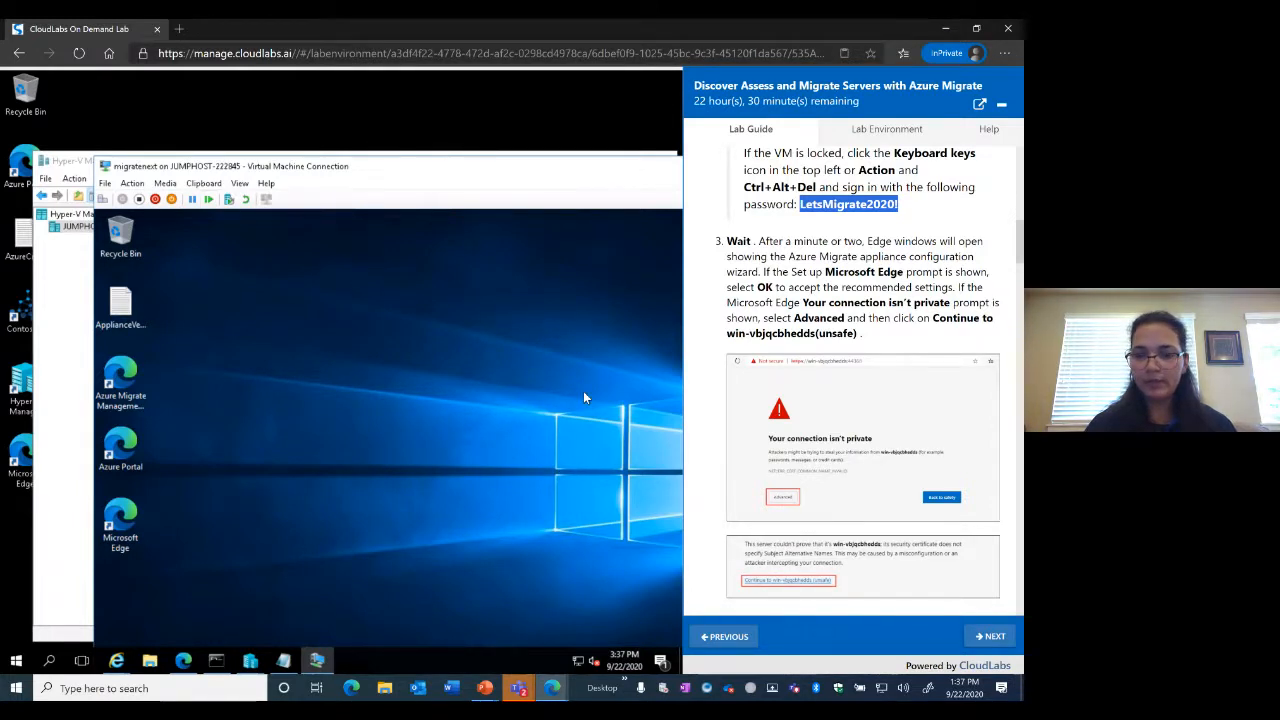
pyautogui.click(125, 395)
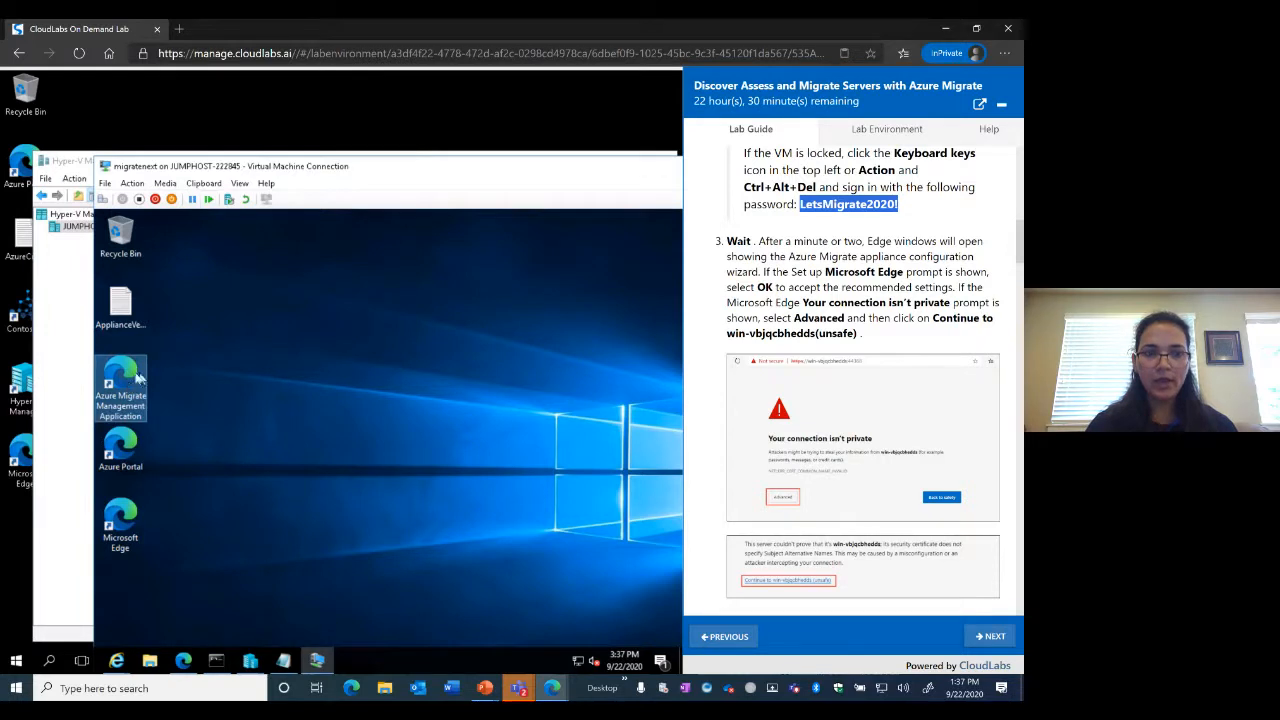
pyautogui.doubleClick(138, 377)
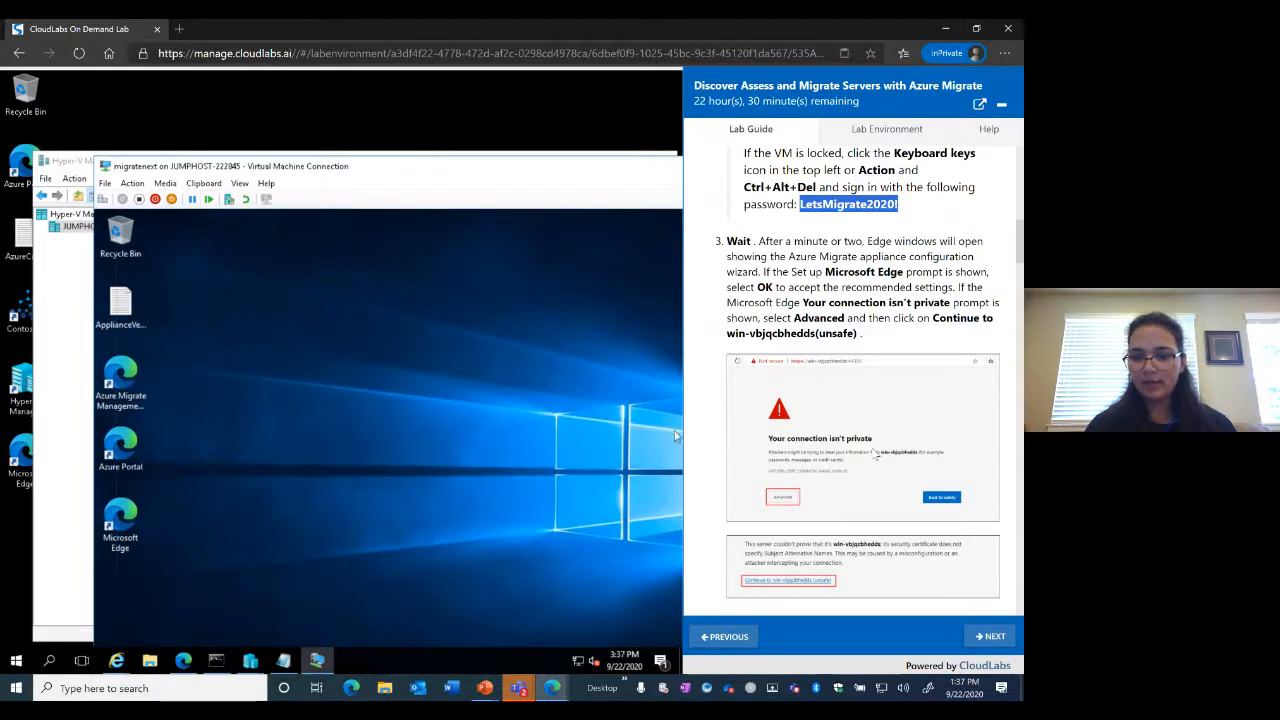
pyautogui.scroll(-1, 875, 453)
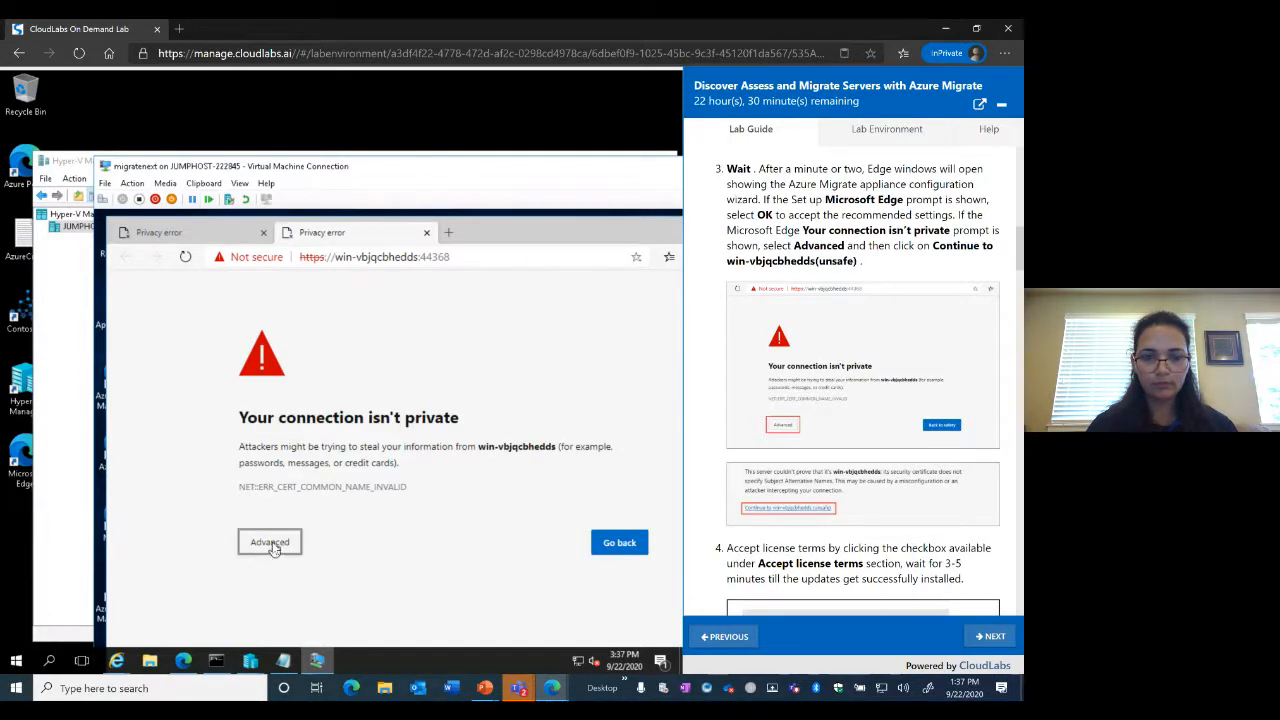
# Expand the certificate warning details and reload the appliance page twice
pyautogui.click(272, 545)
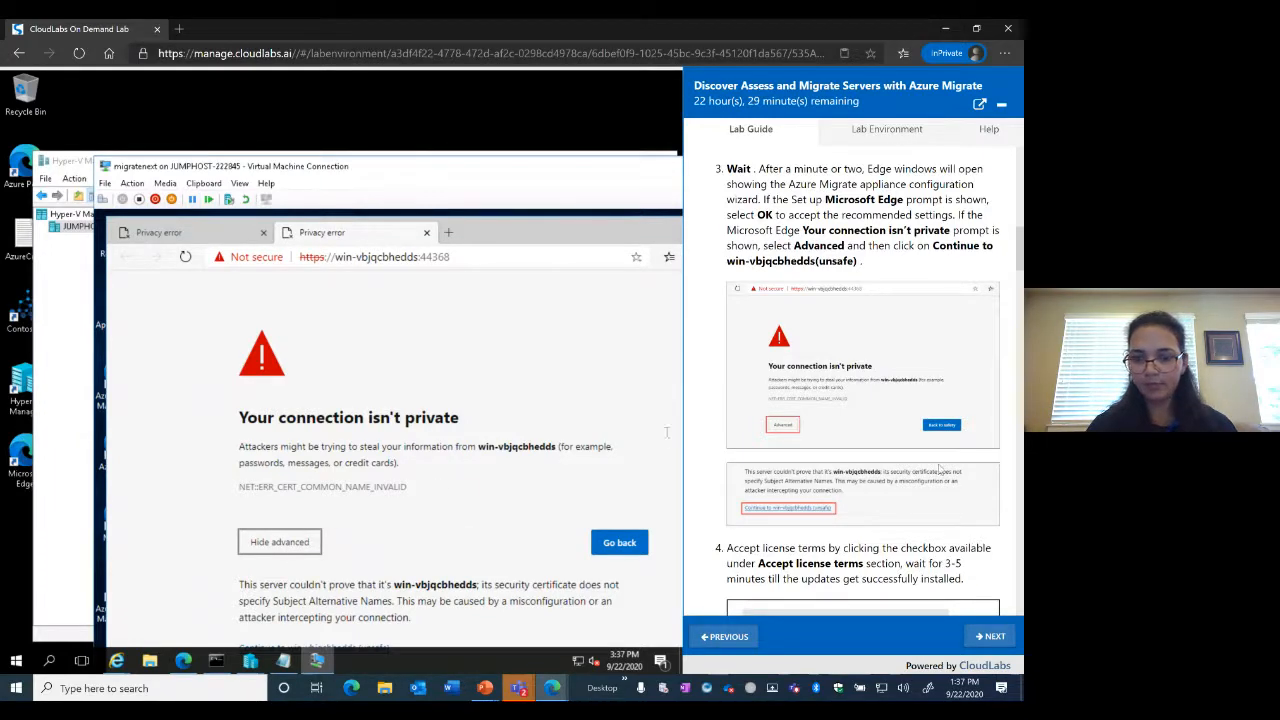
pyautogui.scroll(-3, 939, 468)
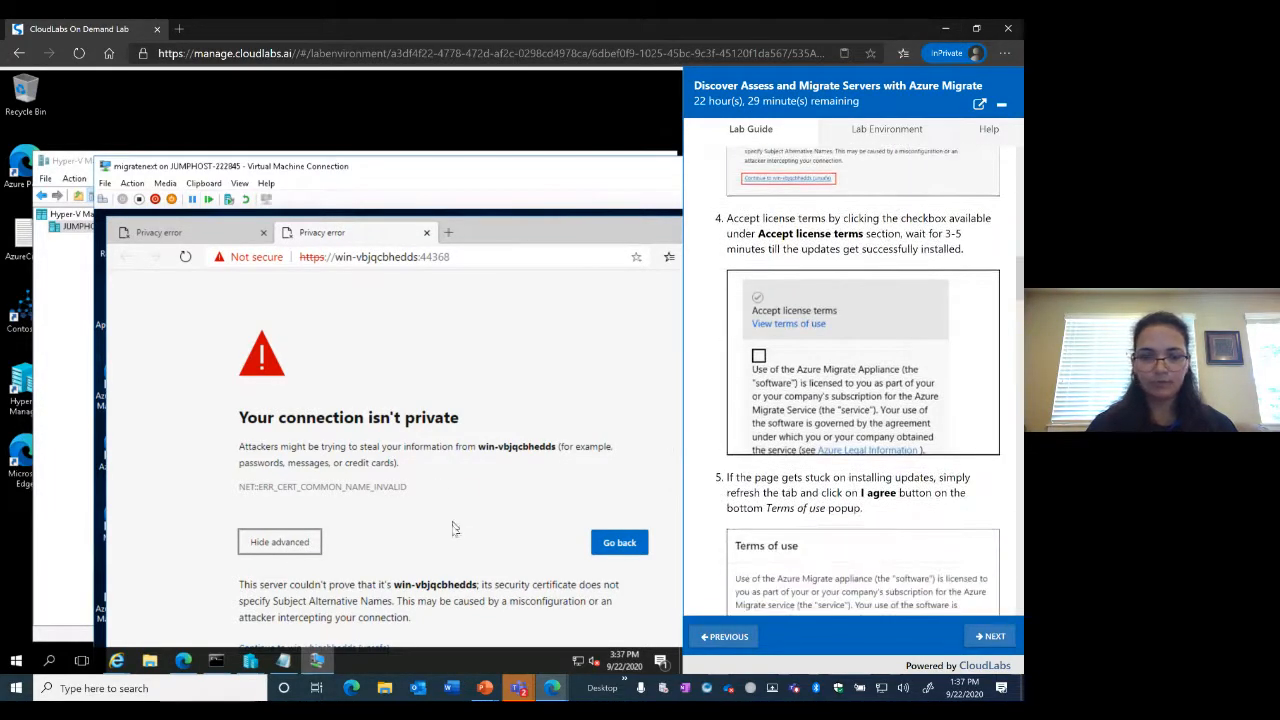
pyautogui.click(472, 258)
pyautogui.press('Return')
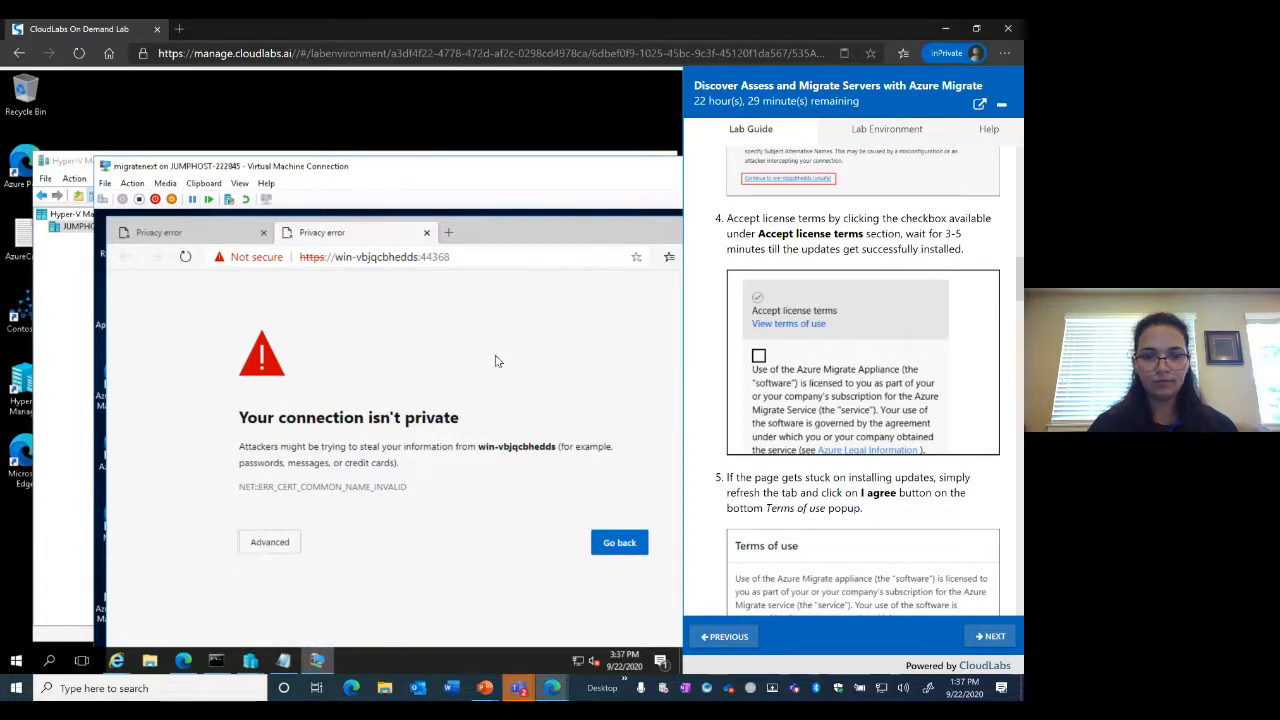
pyautogui.click(268, 551)
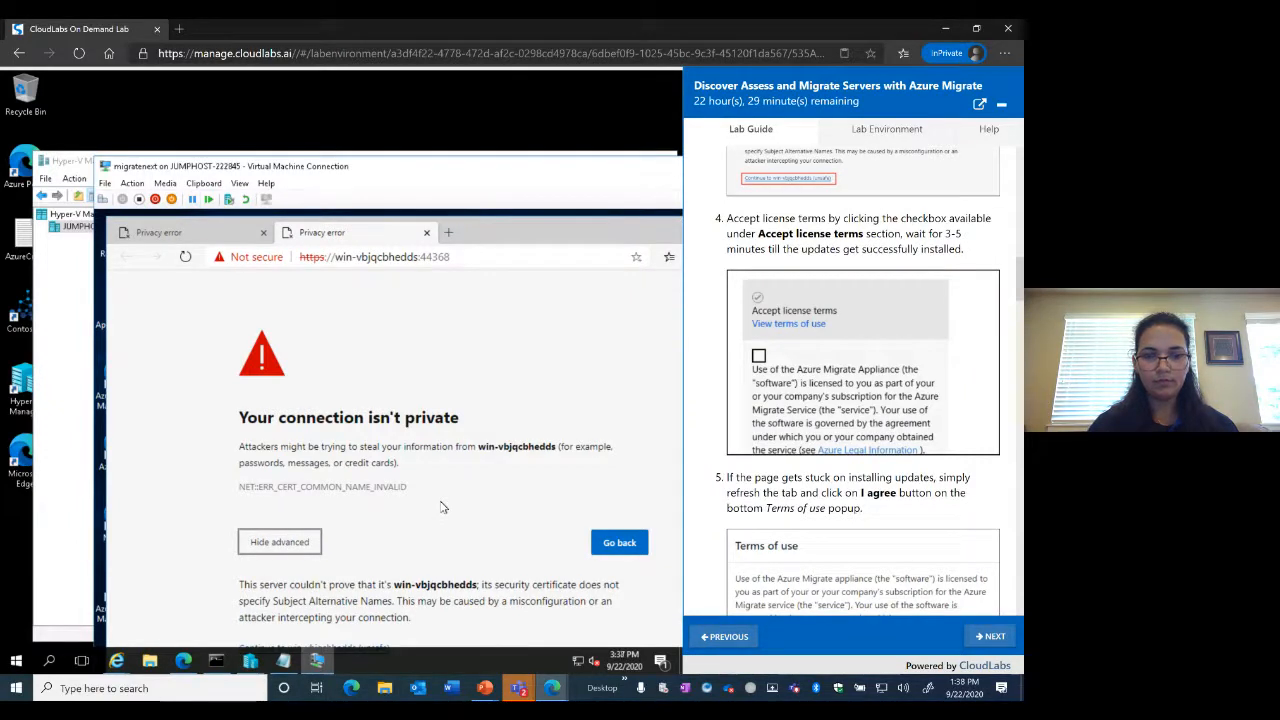
pyautogui.click(98, 305)
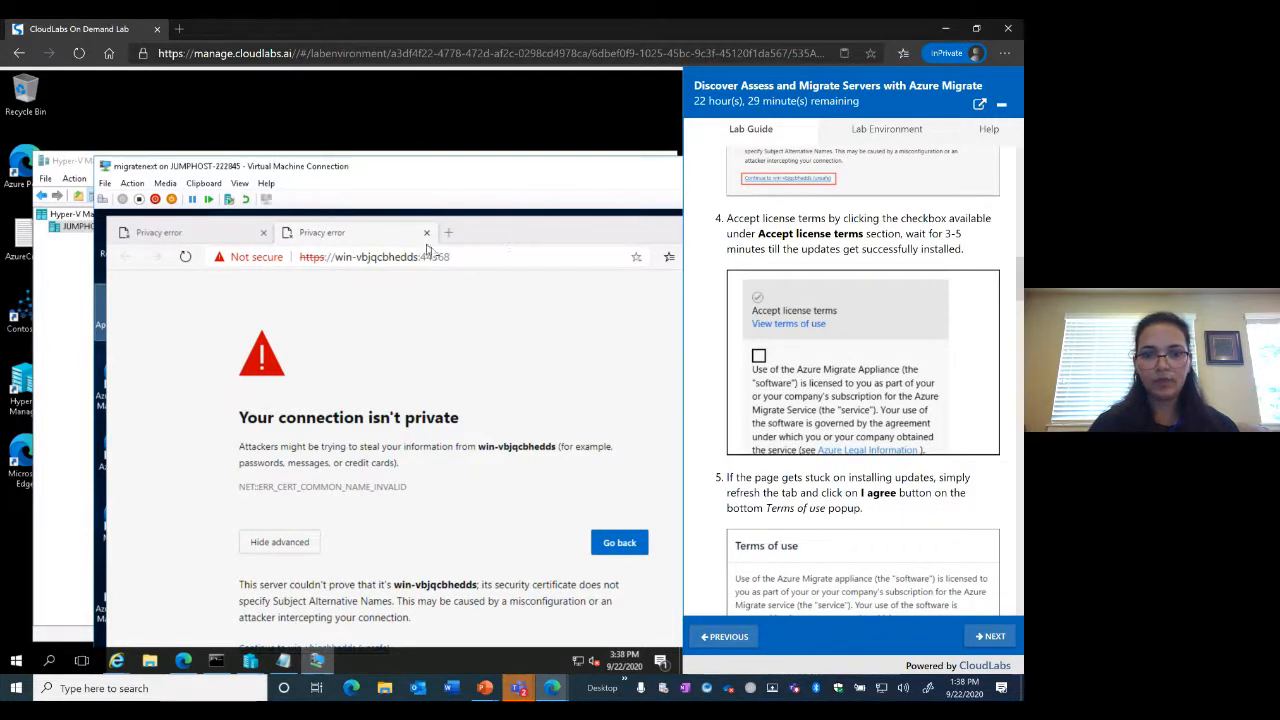
pyautogui.click(493, 258)
pyautogui.press('Return')
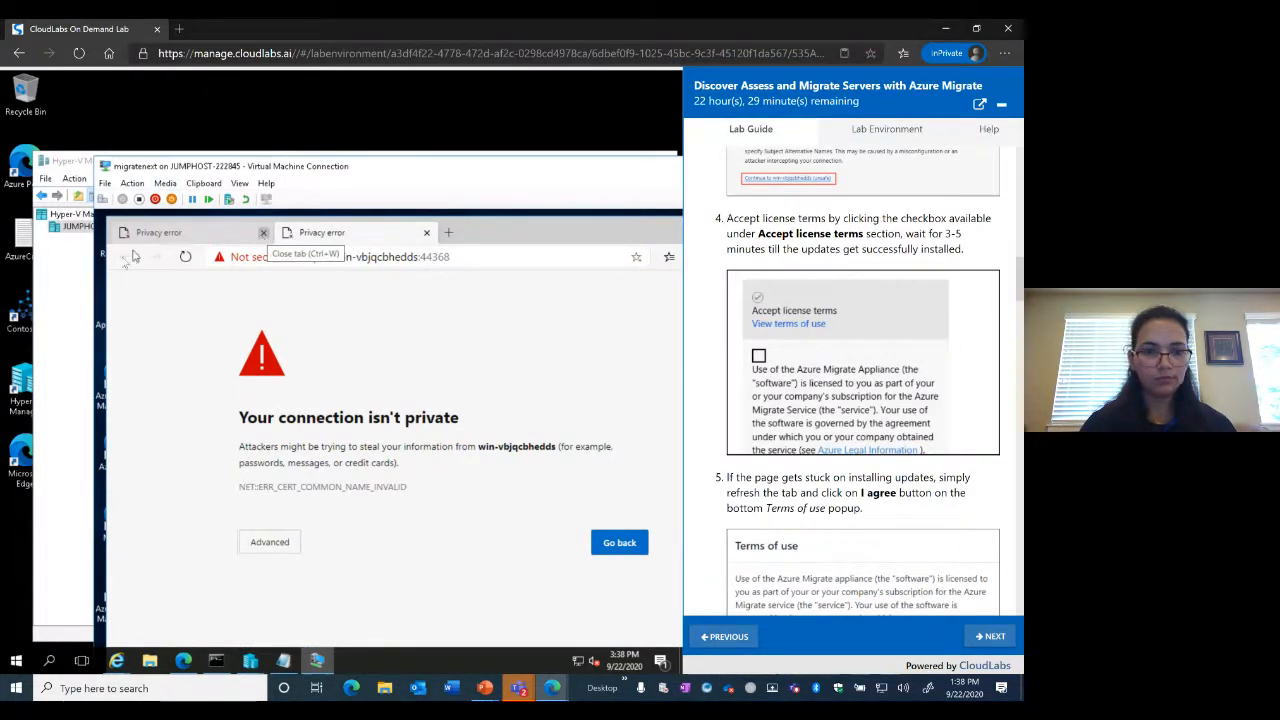
pyautogui.click(268, 542)
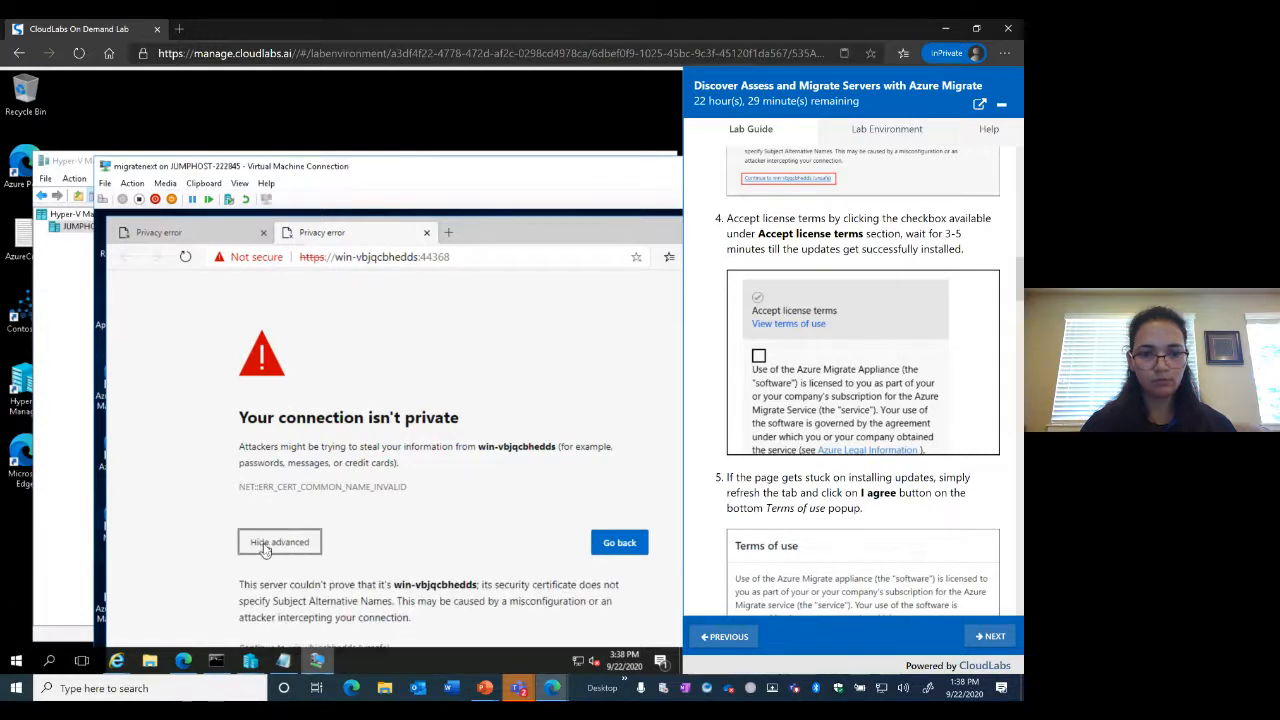
# Go back and close the privacy-error tab and the remaining tab to exit Edge
pyautogui.click(620, 543)
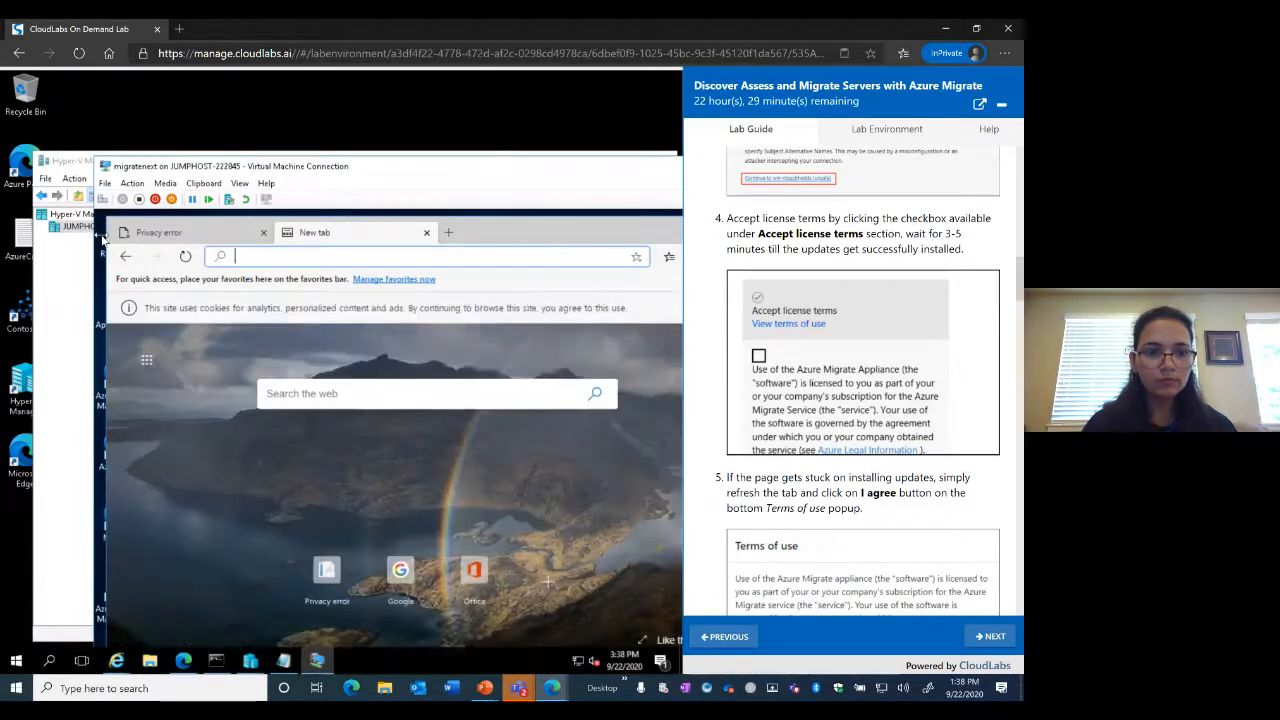
pyautogui.click(264, 234)
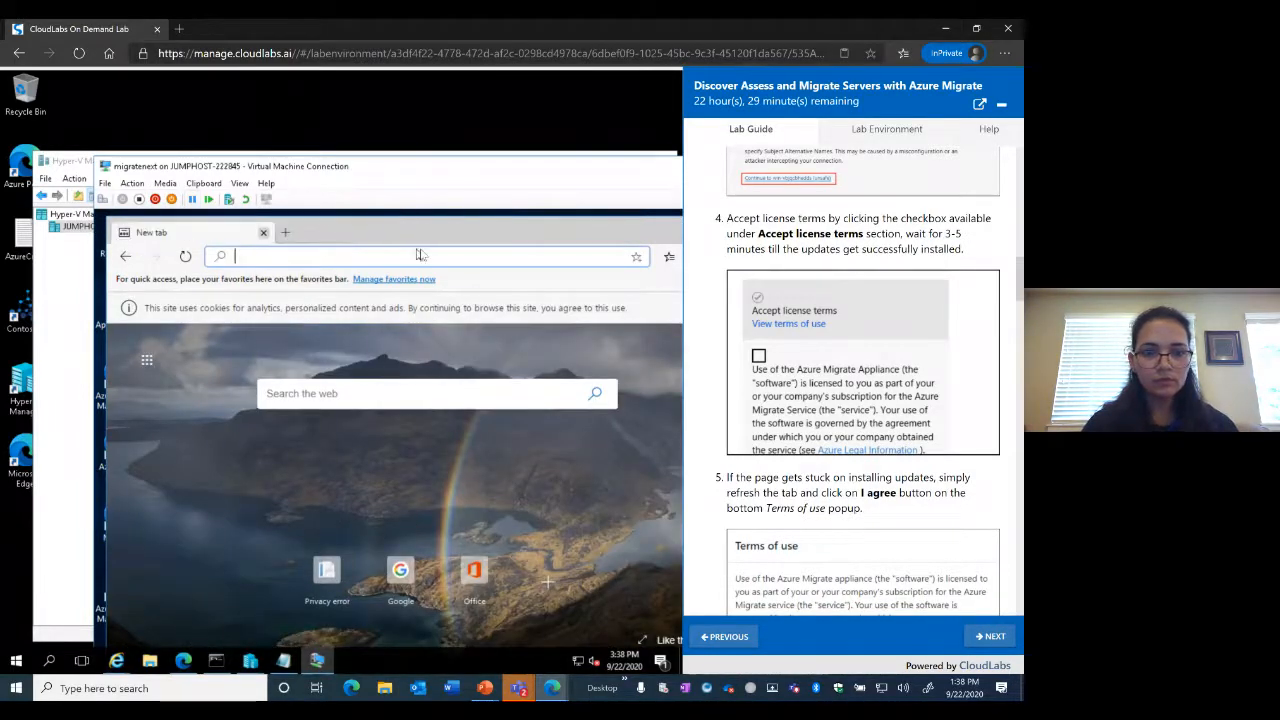
pyautogui.click(264, 233)
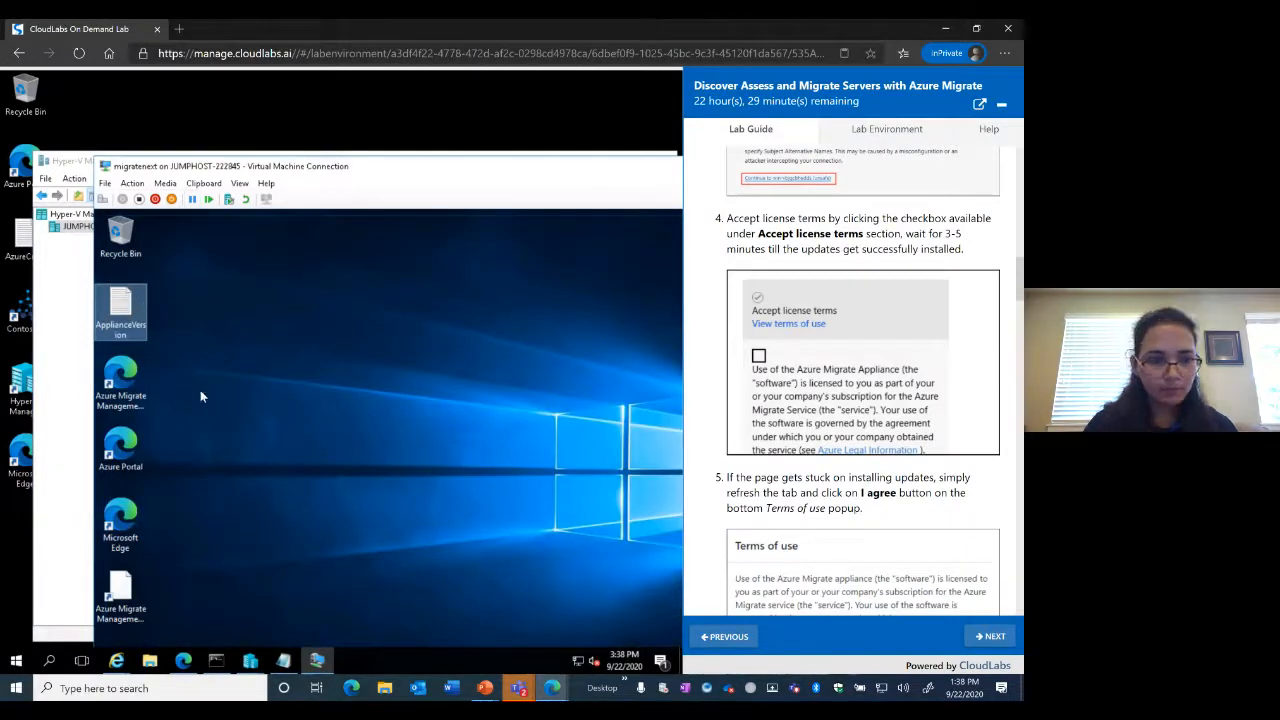
# Minimize Hyper-V Manager and restore the migratenext Virtual Machine Connection window
pyautogui.click(323, 665)
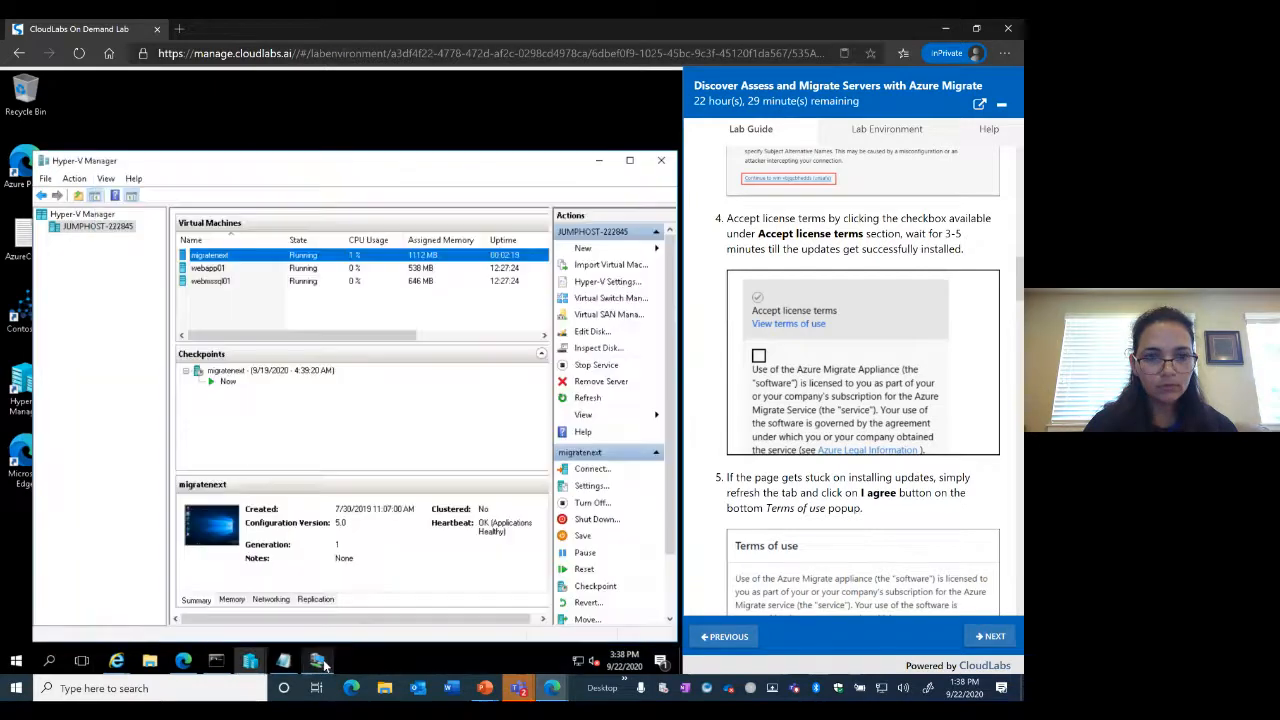
pyautogui.click(600, 160)
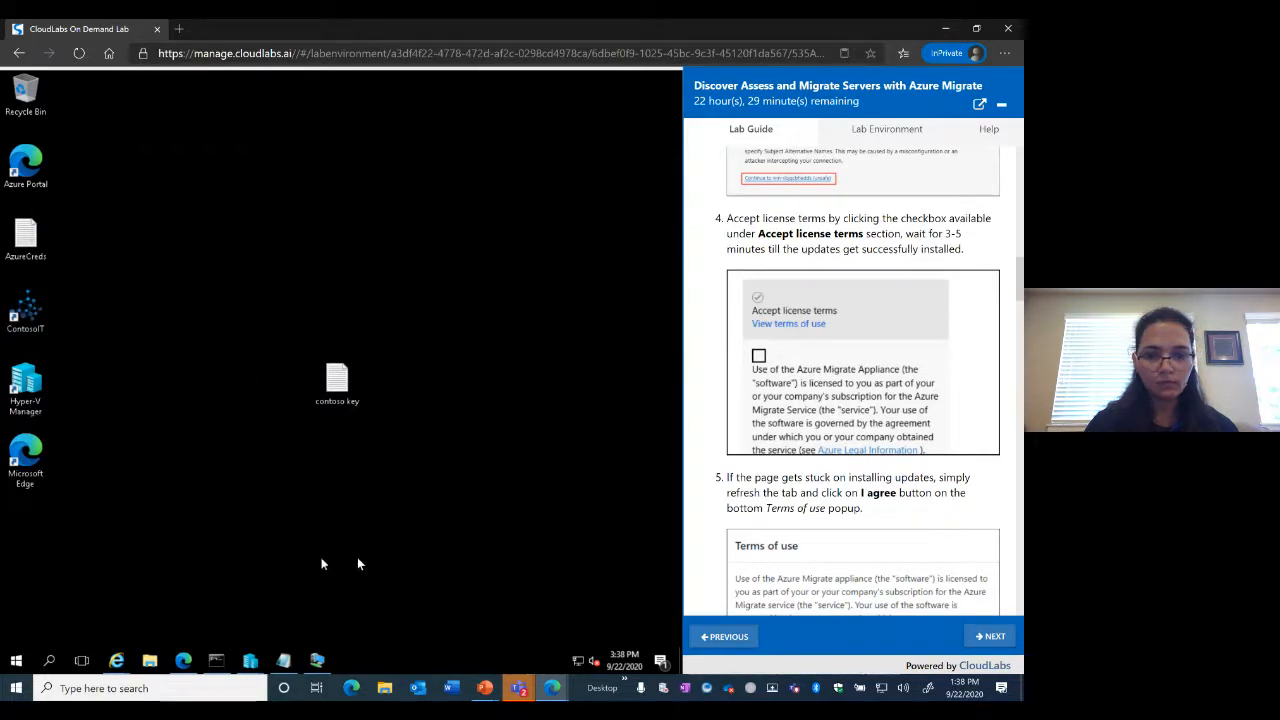
pyautogui.scroll(3, 840, 472)
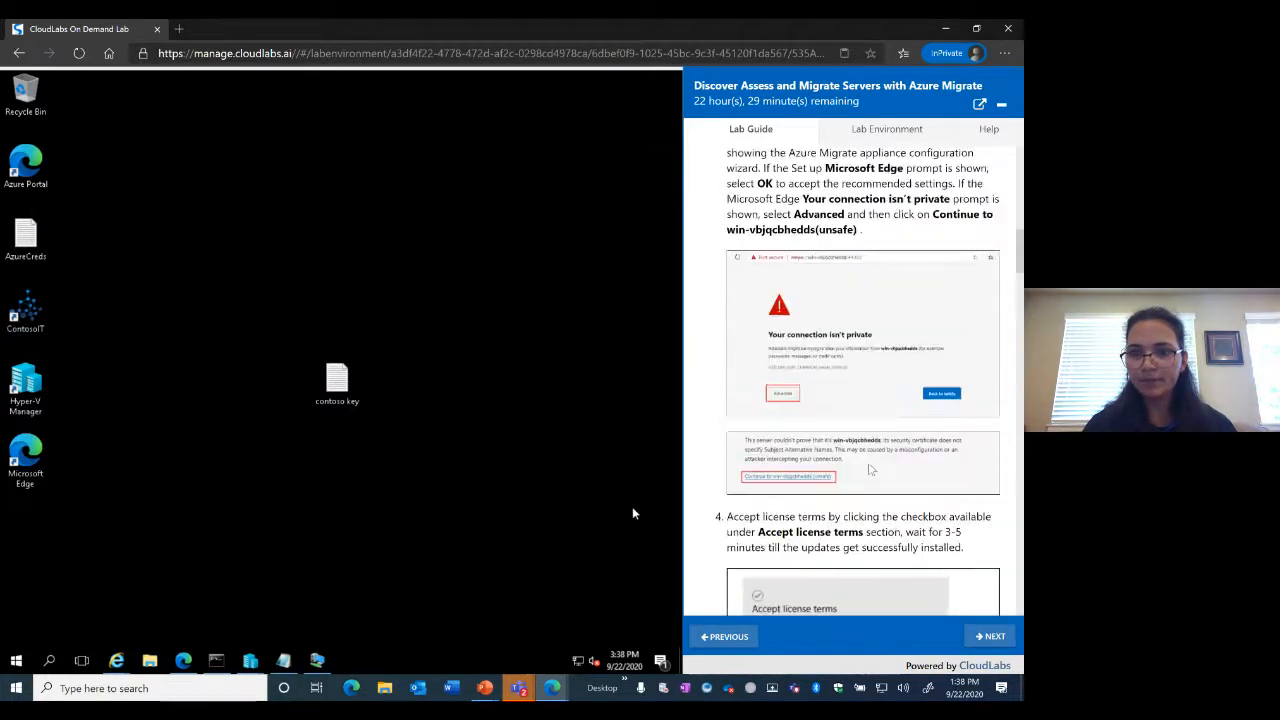
pyautogui.scroll(2, 869, 470)
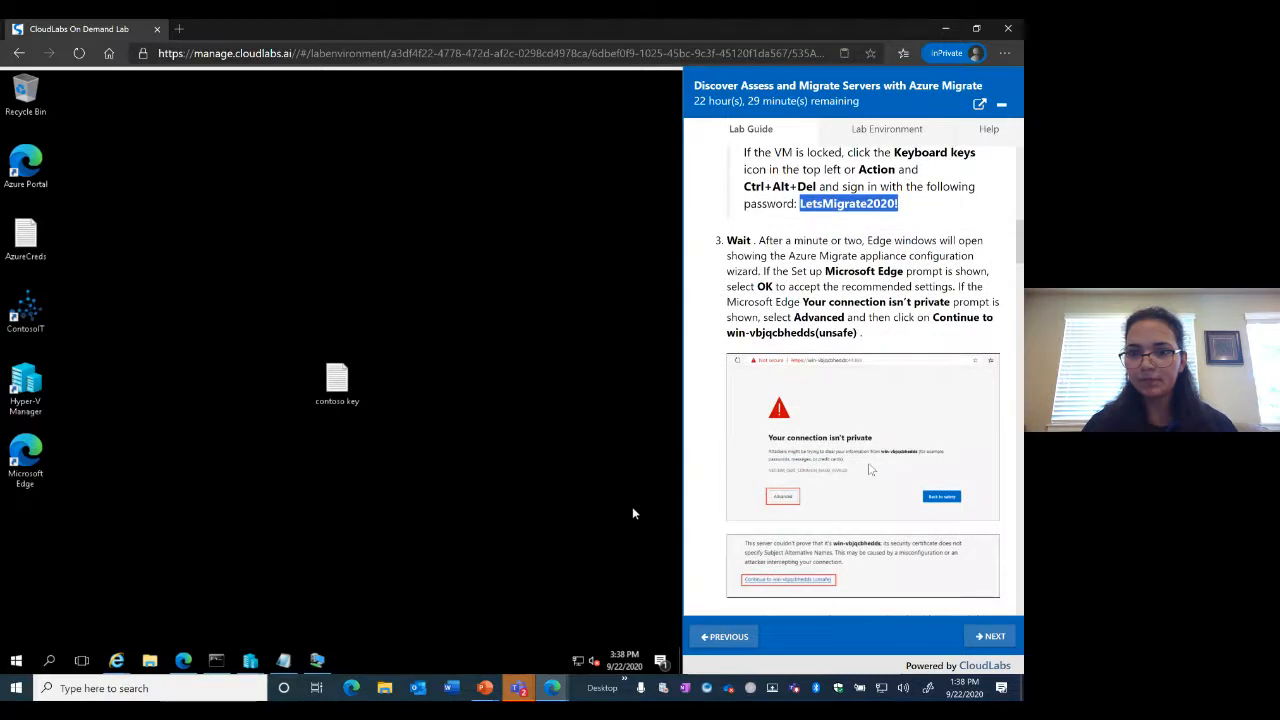
pyautogui.scroll(2, 870, 470)
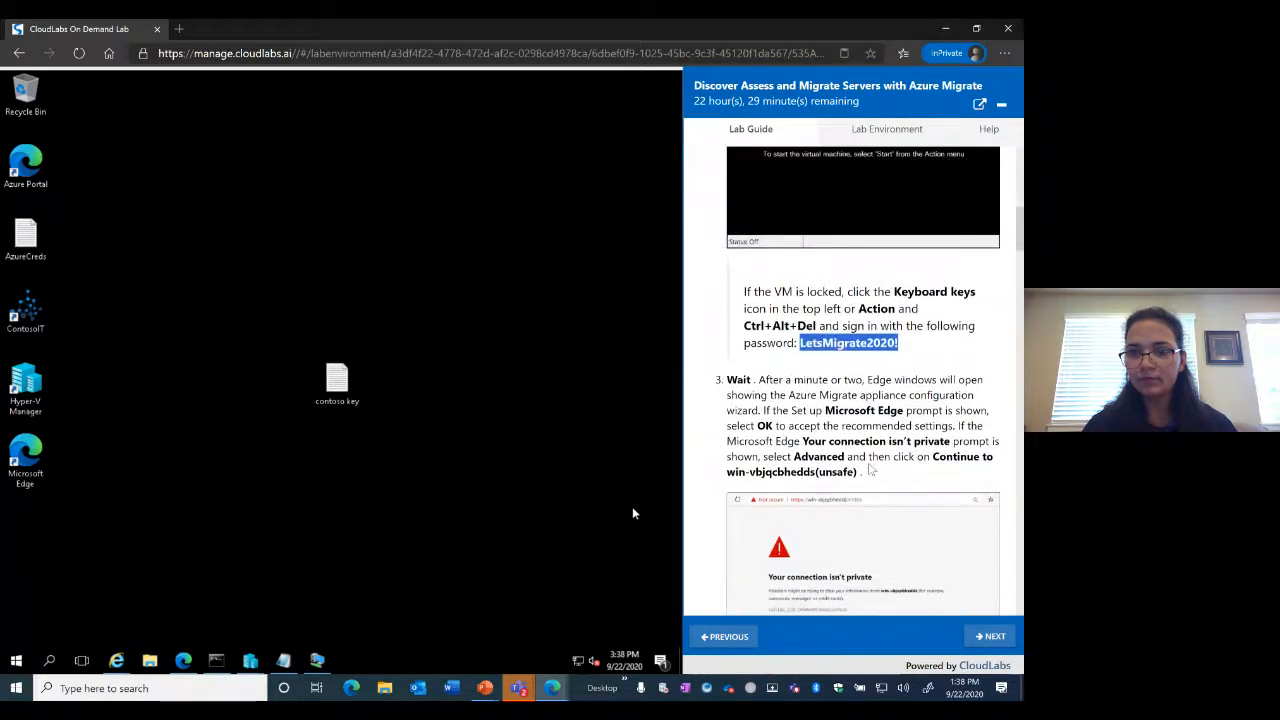
pyautogui.click(317, 662)
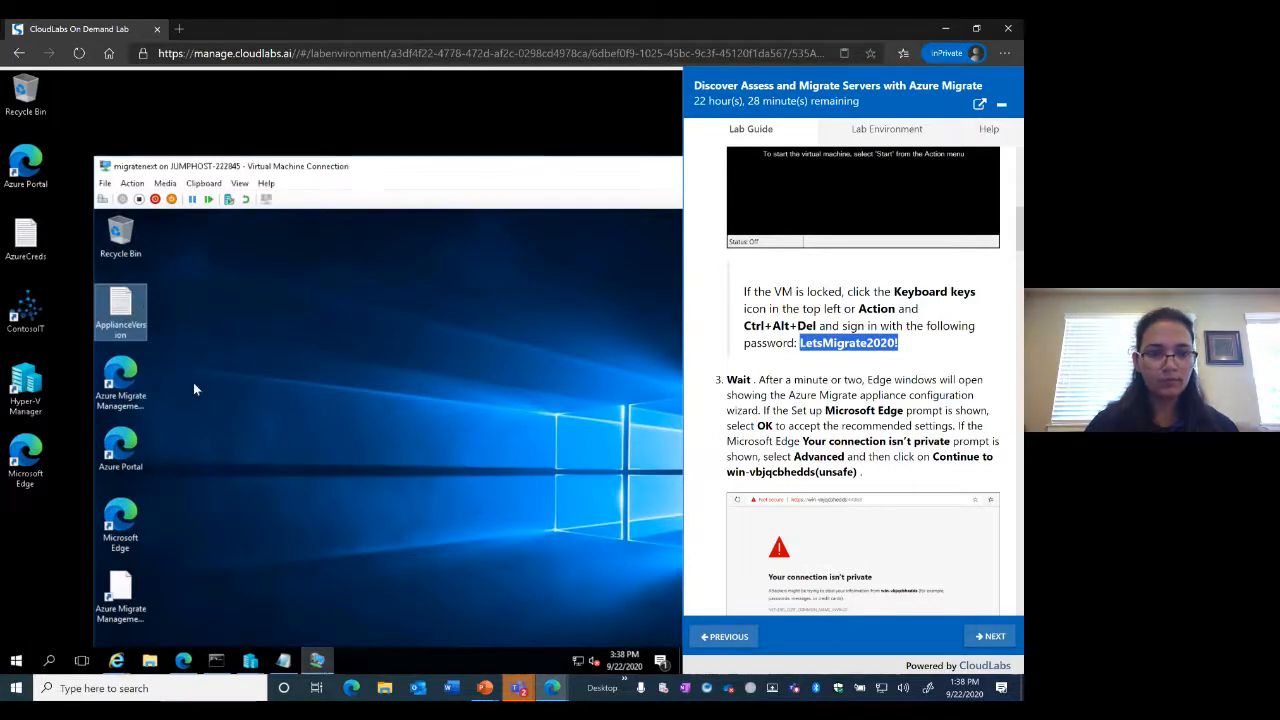
# Reopen Azure Migrate Management and open 'Continue to win-vbjqcbhedds (unsafe)' in a new tab
pyautogui.doubleClick(116, 384)
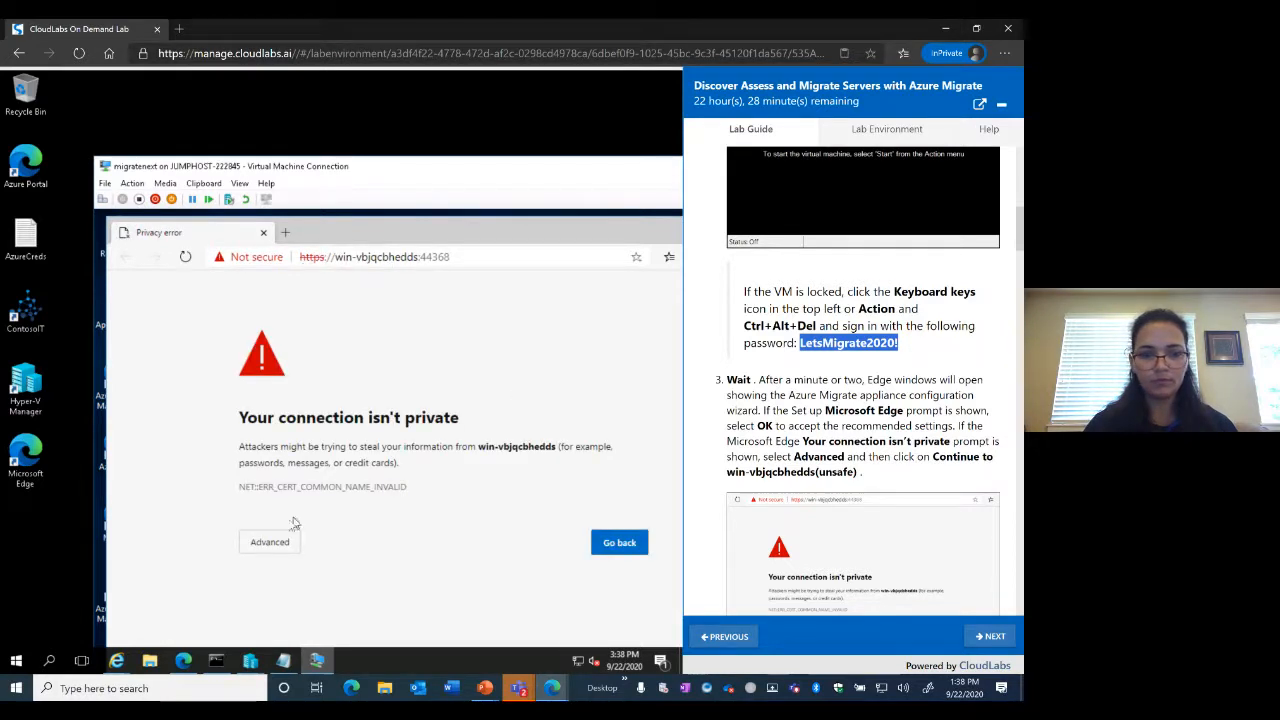
pyautogui.click(270, 547)
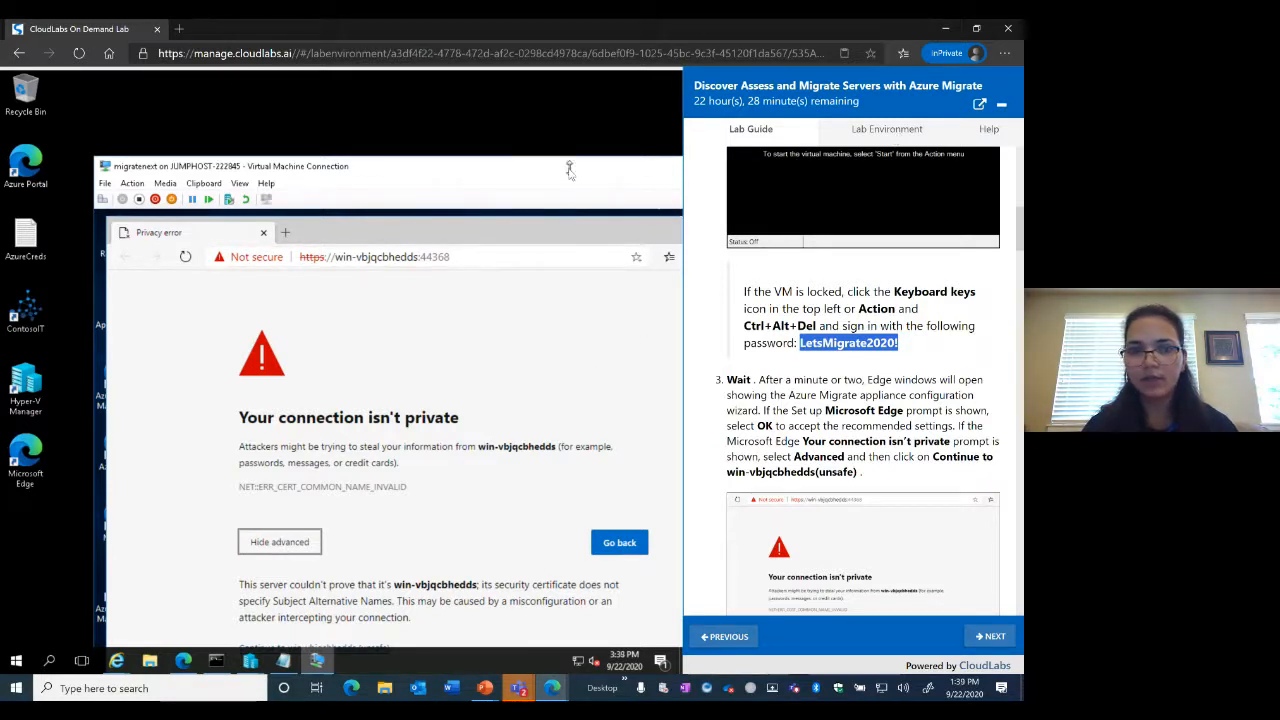
pyautogui.moveTo(566, 174); pyautogui.dragTo(430, 203)
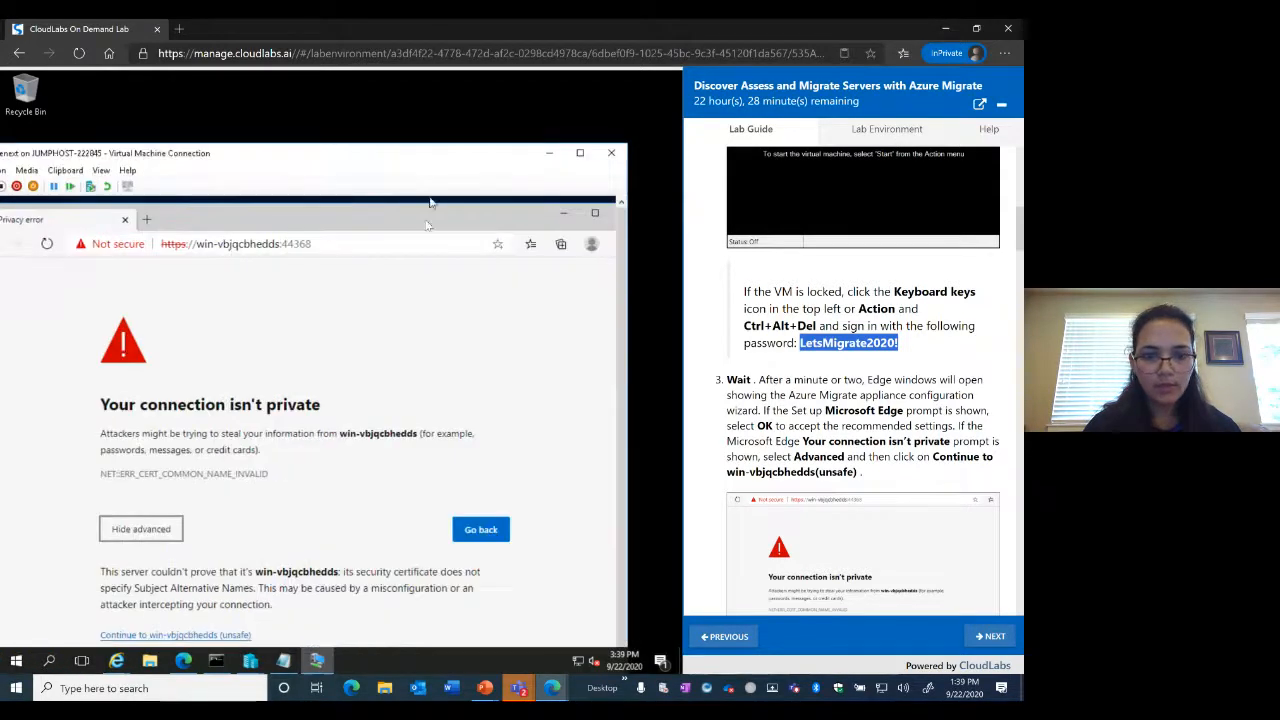
pyautogui.click(185, 638)
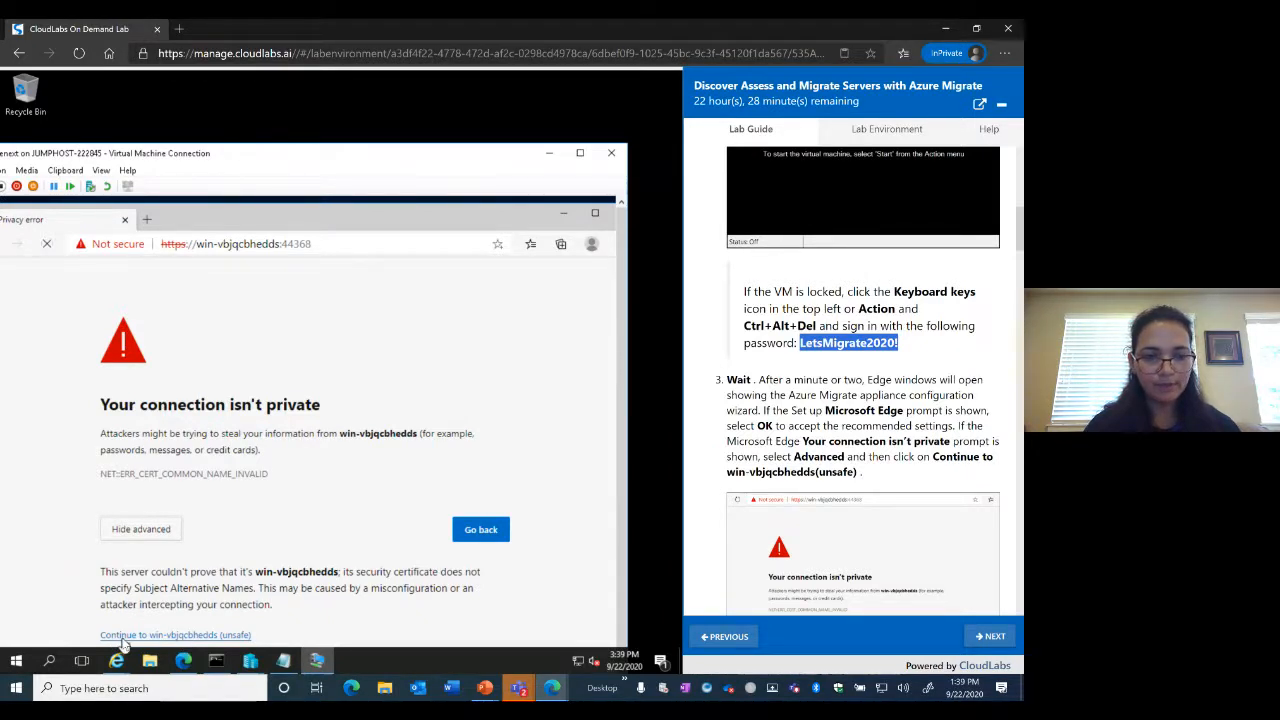
pyautogui.rightClick(177, 642)
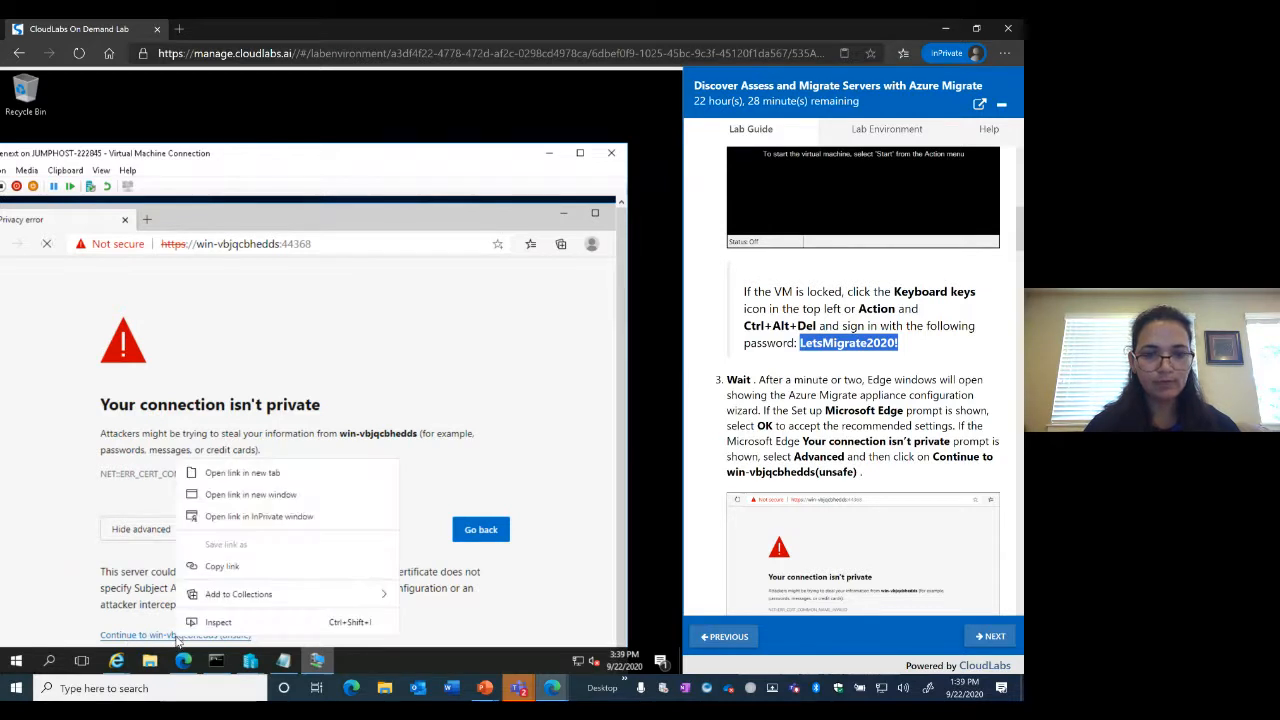
pyautogui.click(243, 473)
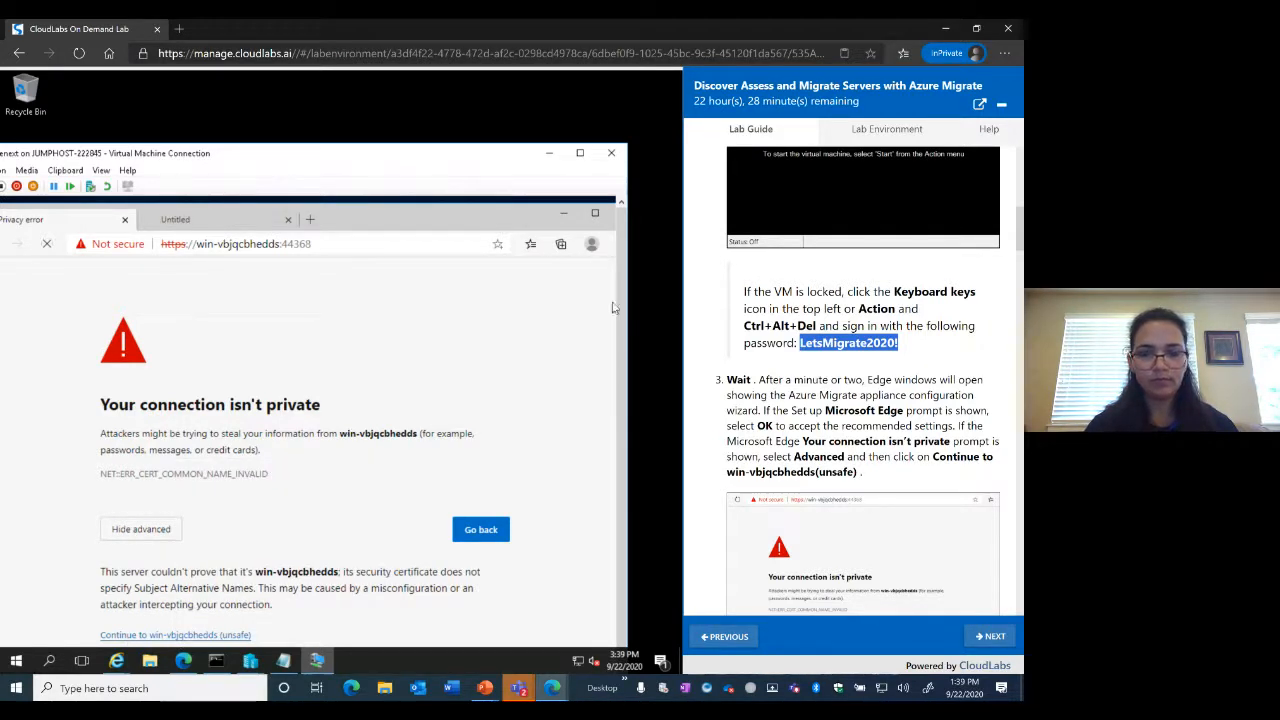
pyautogui.click(580, 156)
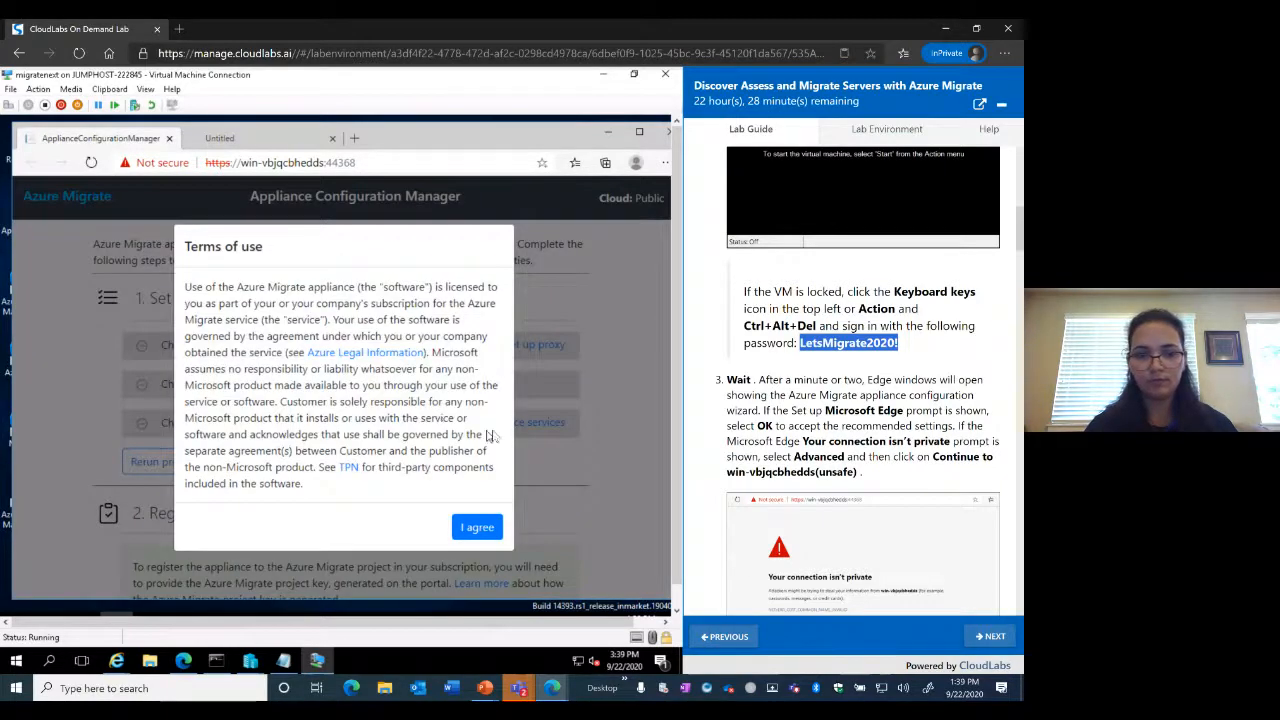
# Agree to the appliance terms of use and wait for all three prerequisite checks to pass
pyautogui.scroll(-4, 862, 400)
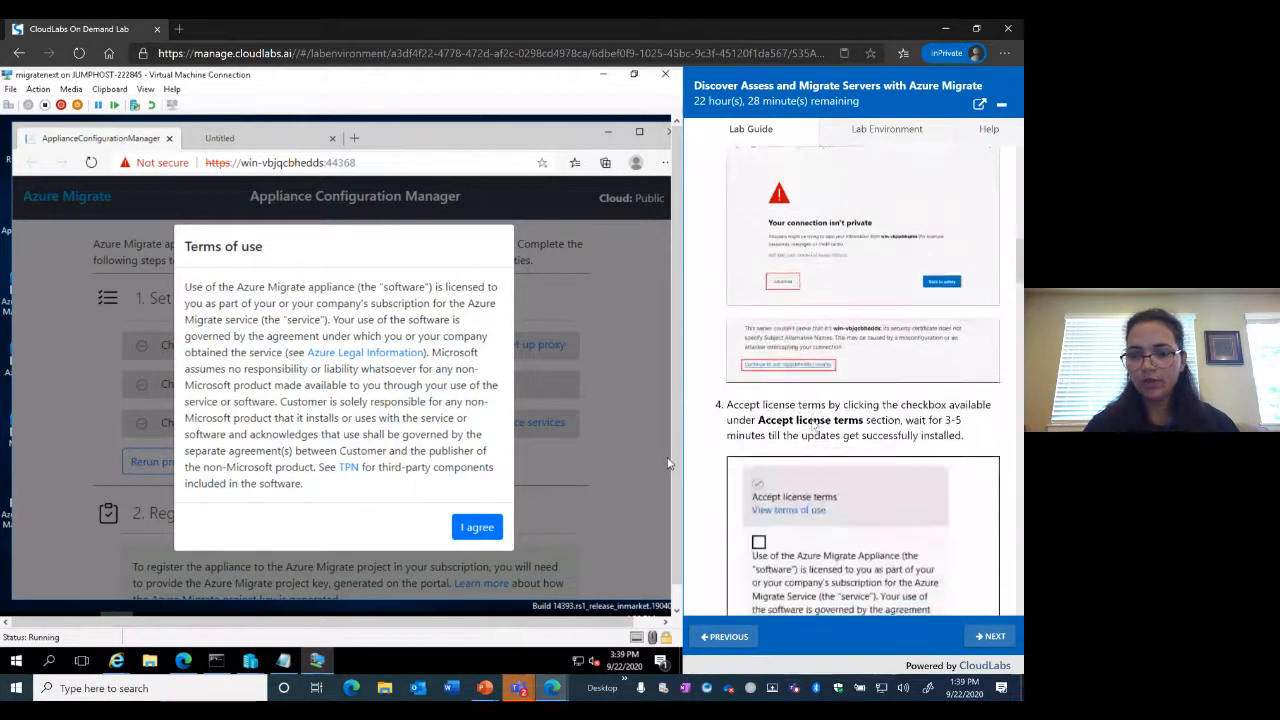
pyautogui.scroll(-5, 815, 425)
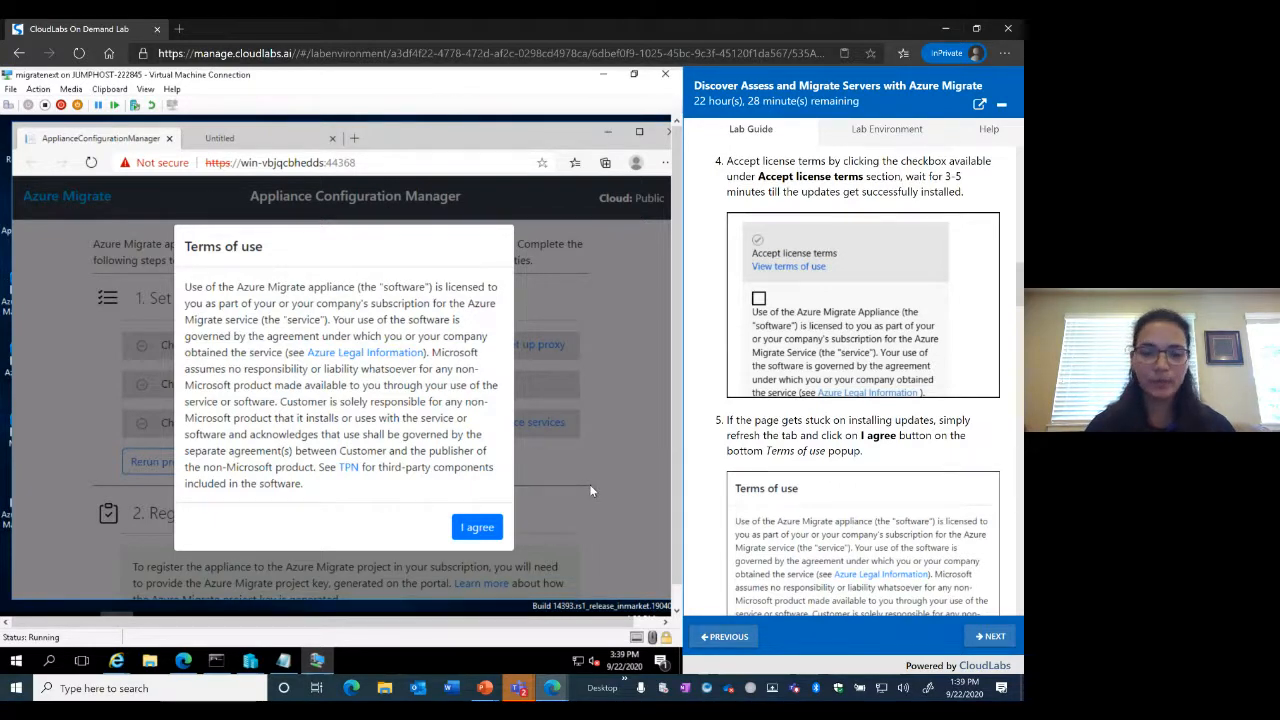
pyautogui.click(476, 532)
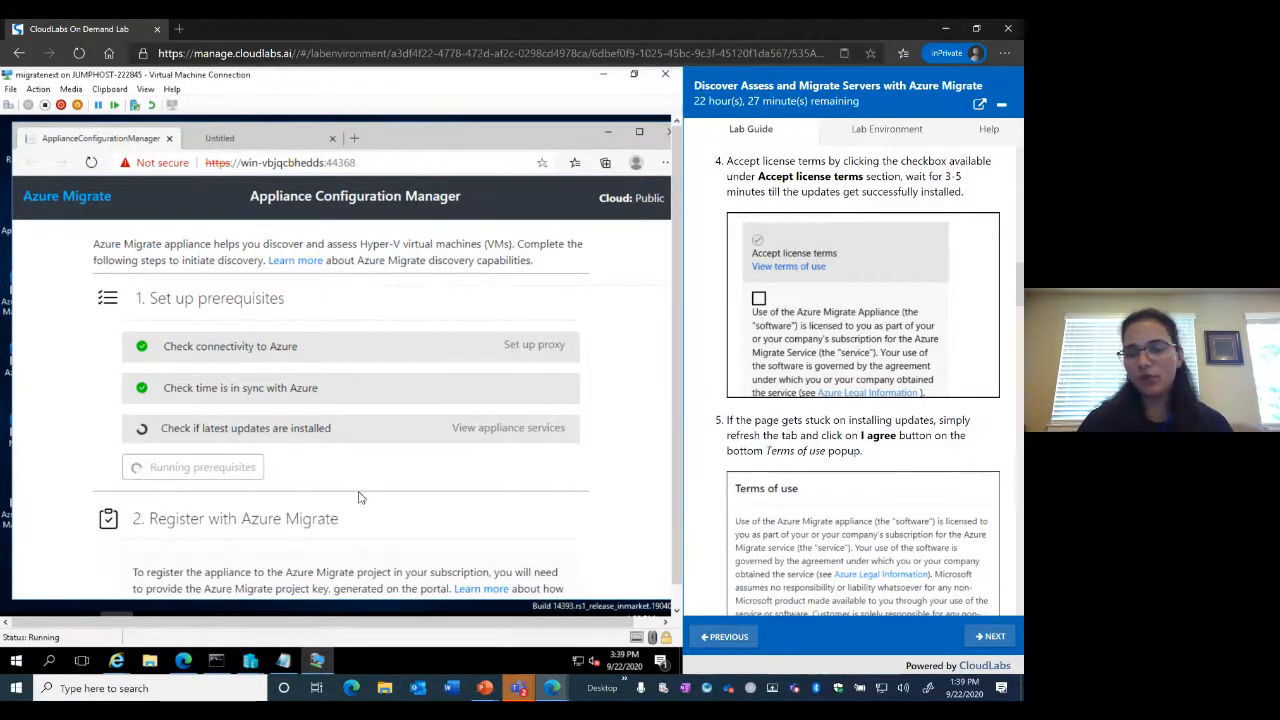
pyautogui.scroll(-3, 843, 451)
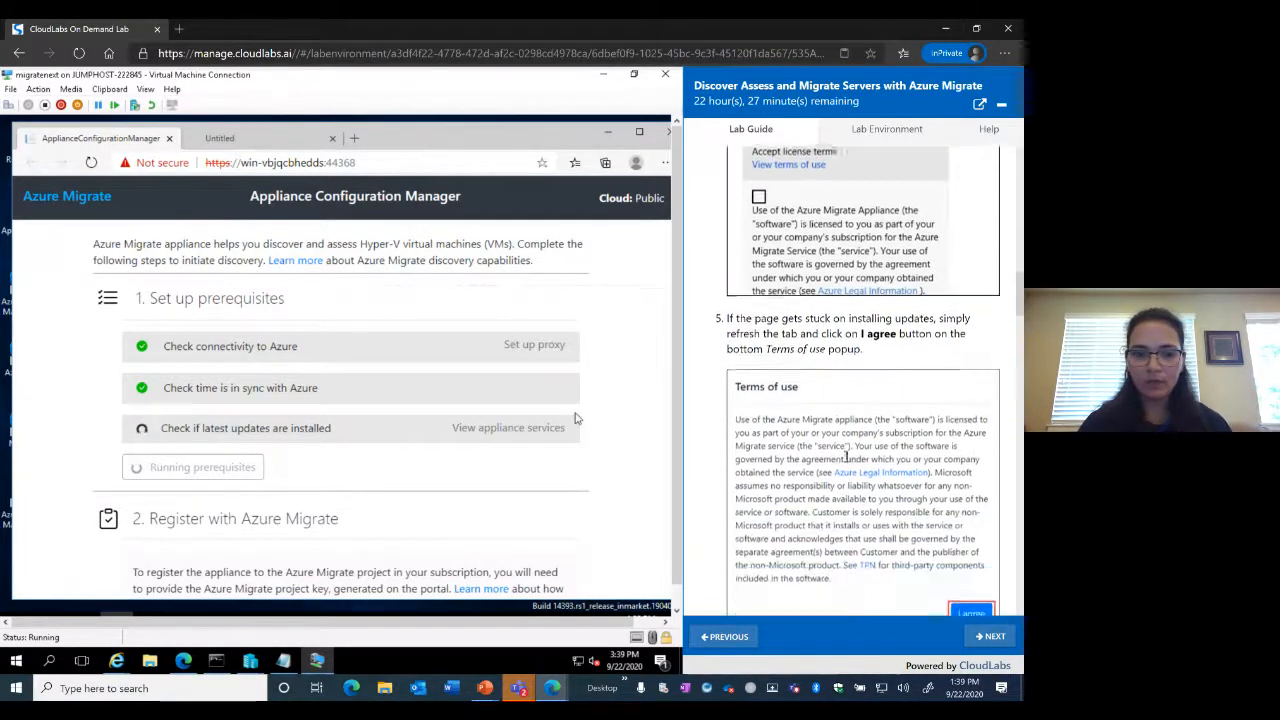
pyautogui.scroll(-10, 846, 462)
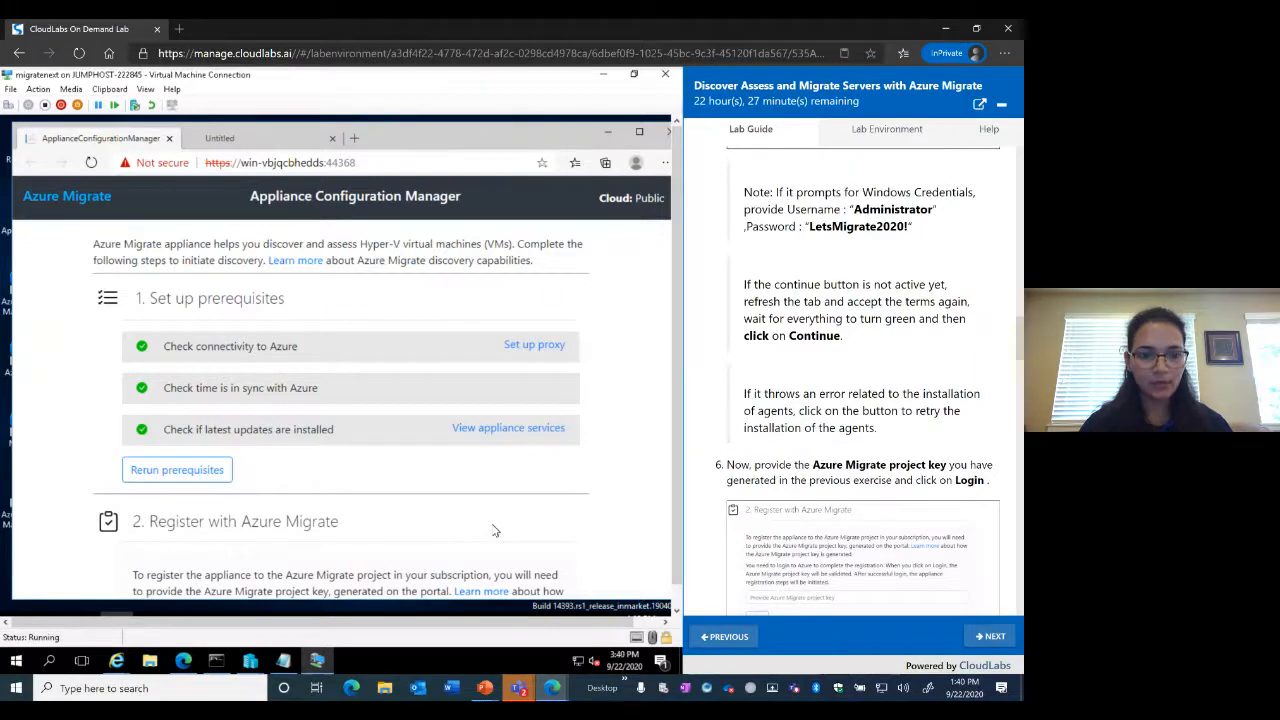
pyautogui.scroll(-5, 495, 531)
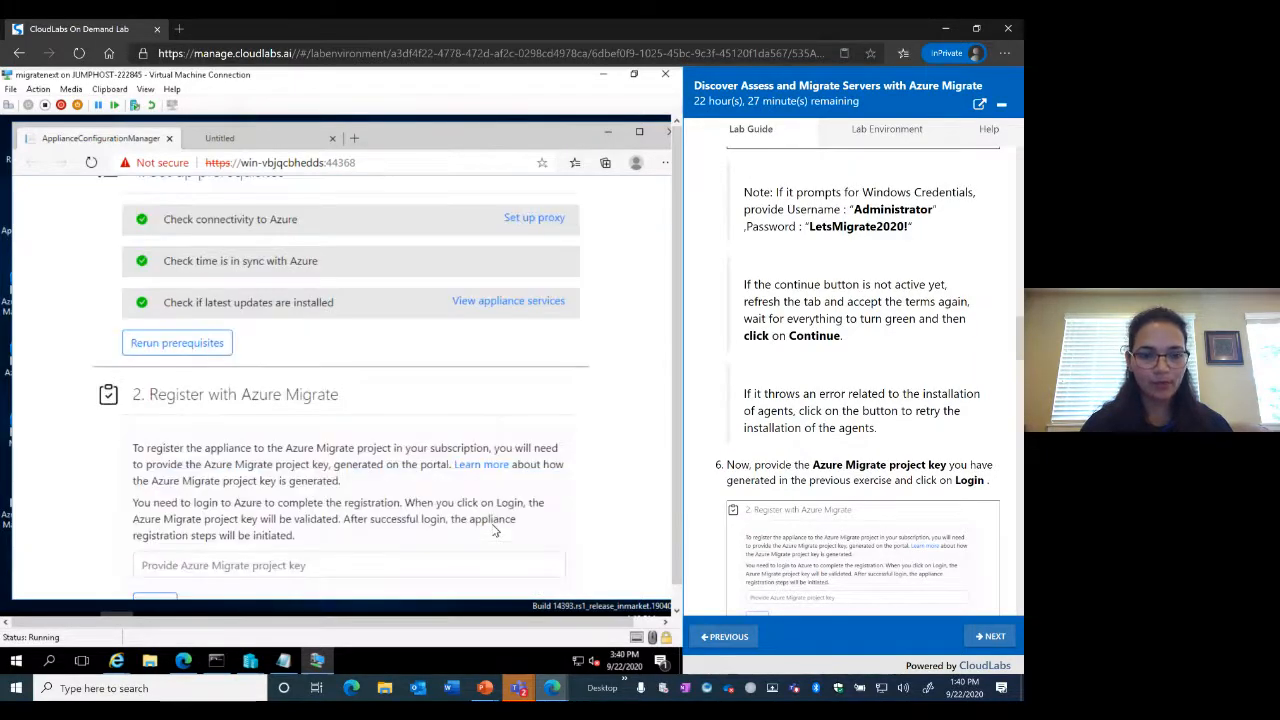
# Enter the Azure Migrate project key copied from Notepad and log in
pyautogui.scroll(5, 495, 531)
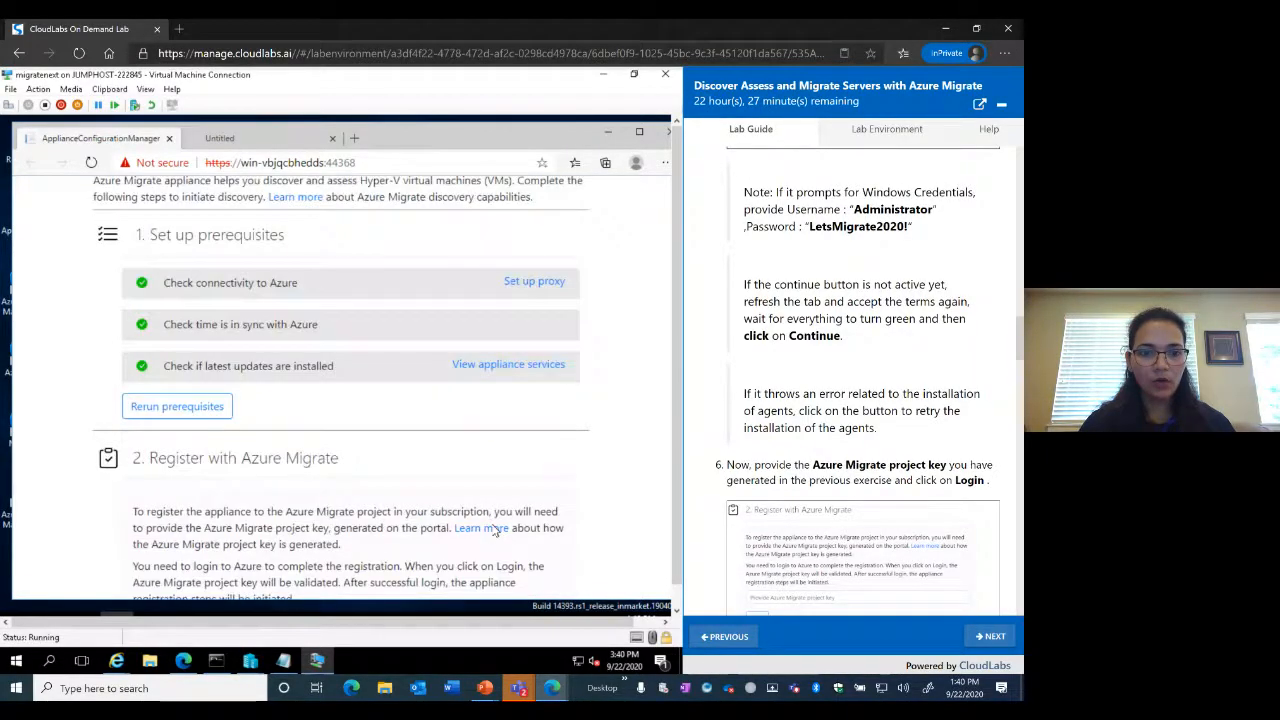
pyautogui.scroll(-1, 495, 531)
pyautogui.scroll(-2, 495, 531)
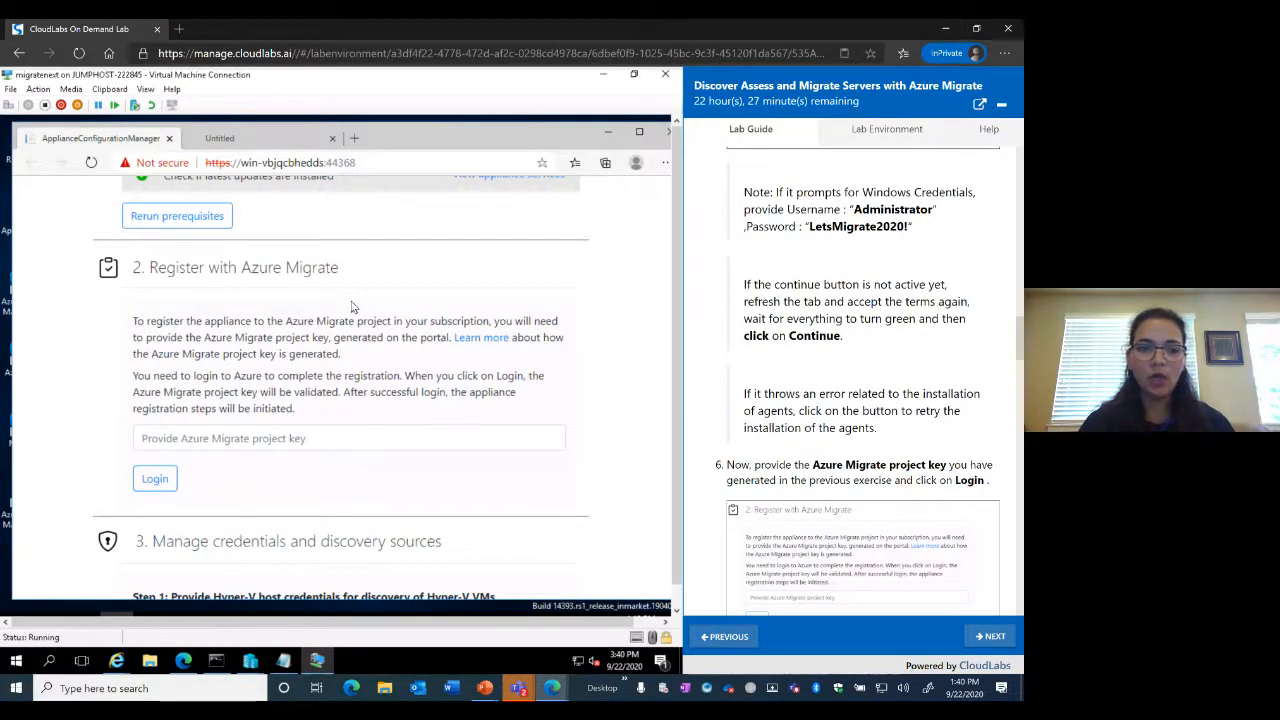
pyautogui.click(326, 441)
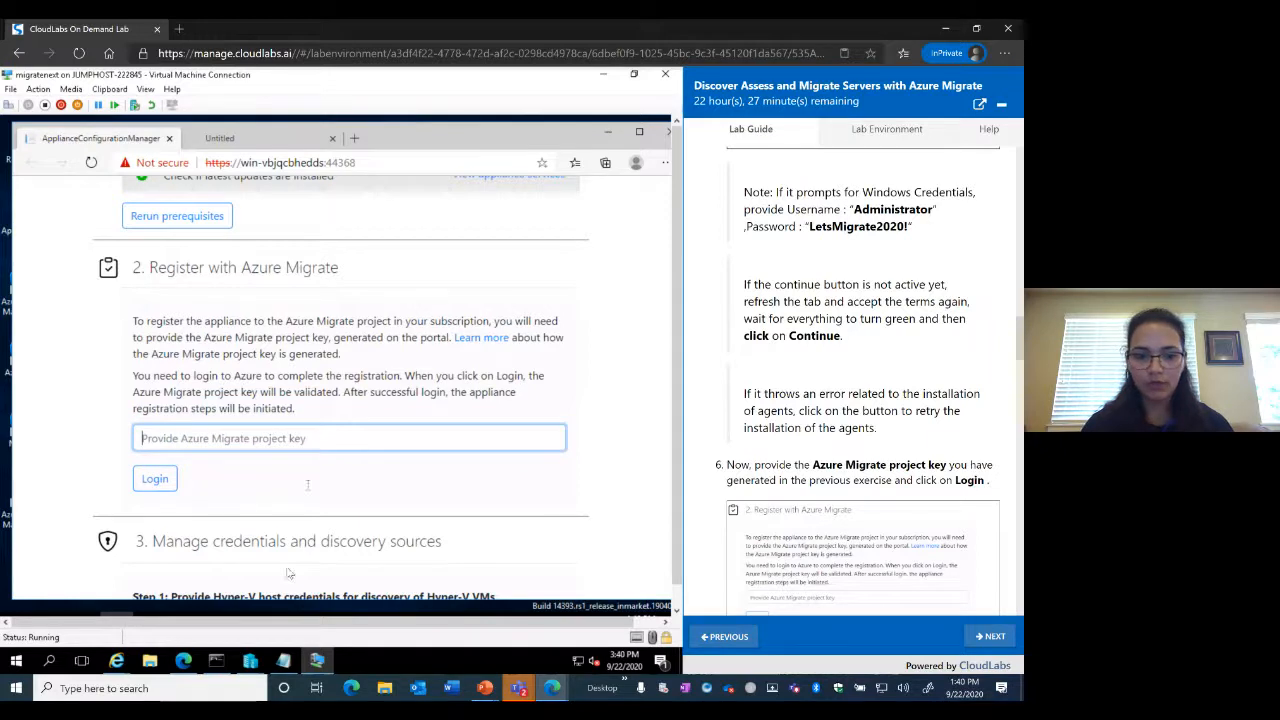
pyautogui.click(284, 662)
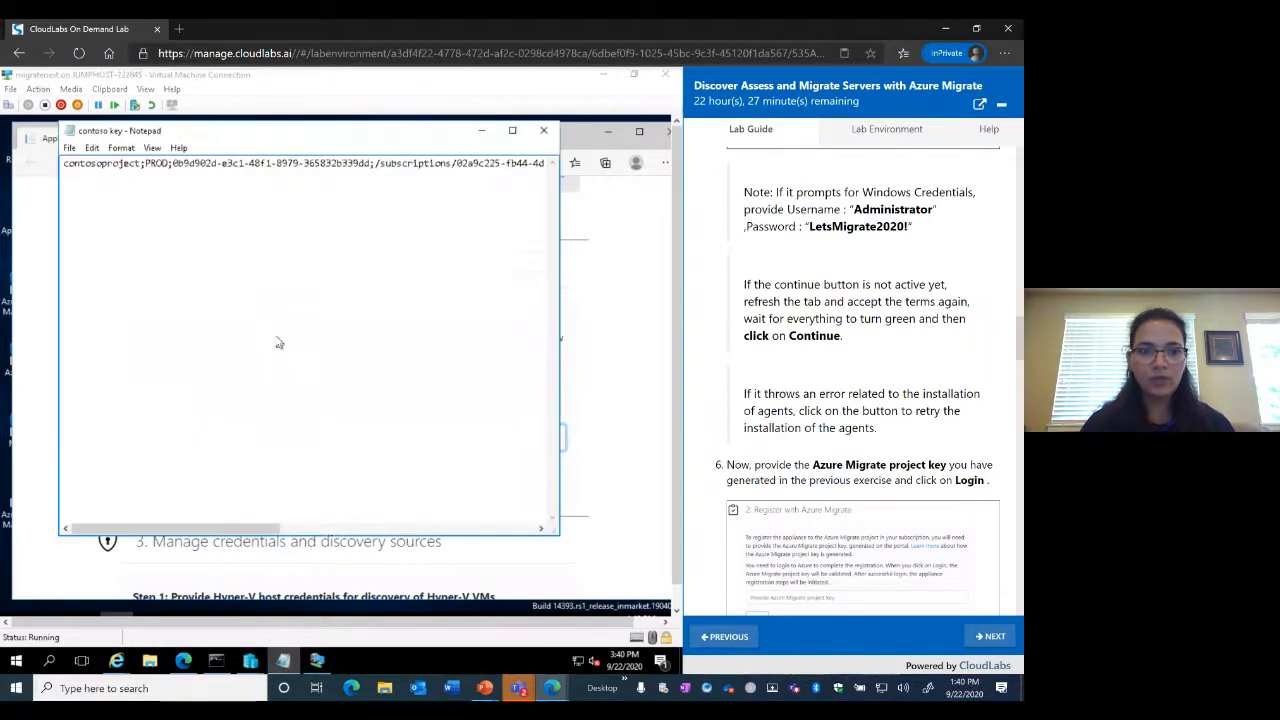
pyautogui.hotkey('ctrl', 'a')
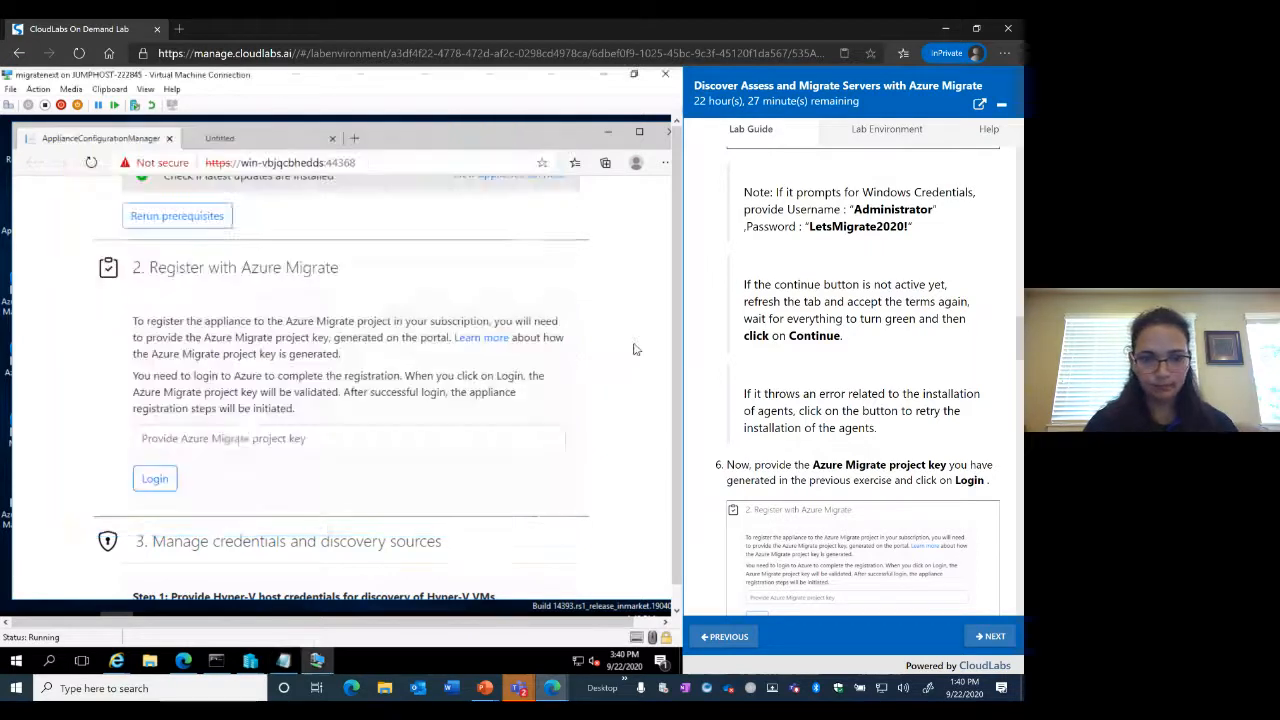
pyautogui.click(634, 343)
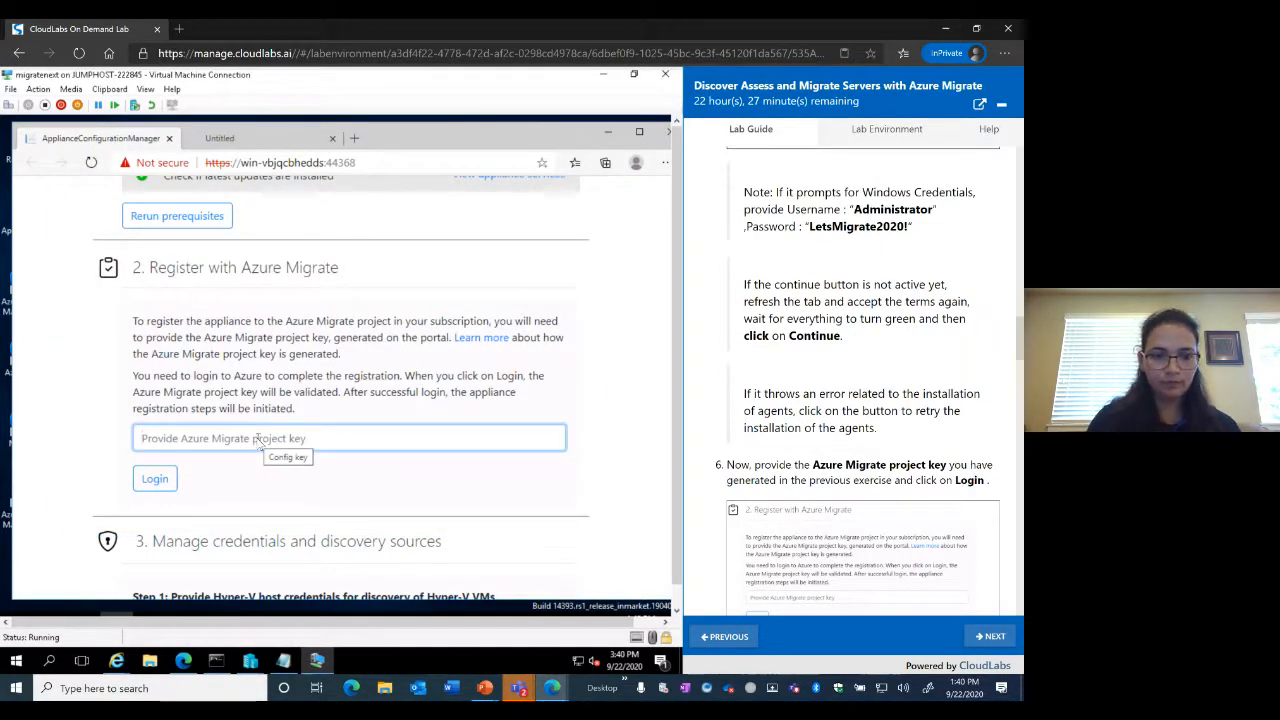
pyautogui.click(110, 89)
pyautogui.click(122, 105)
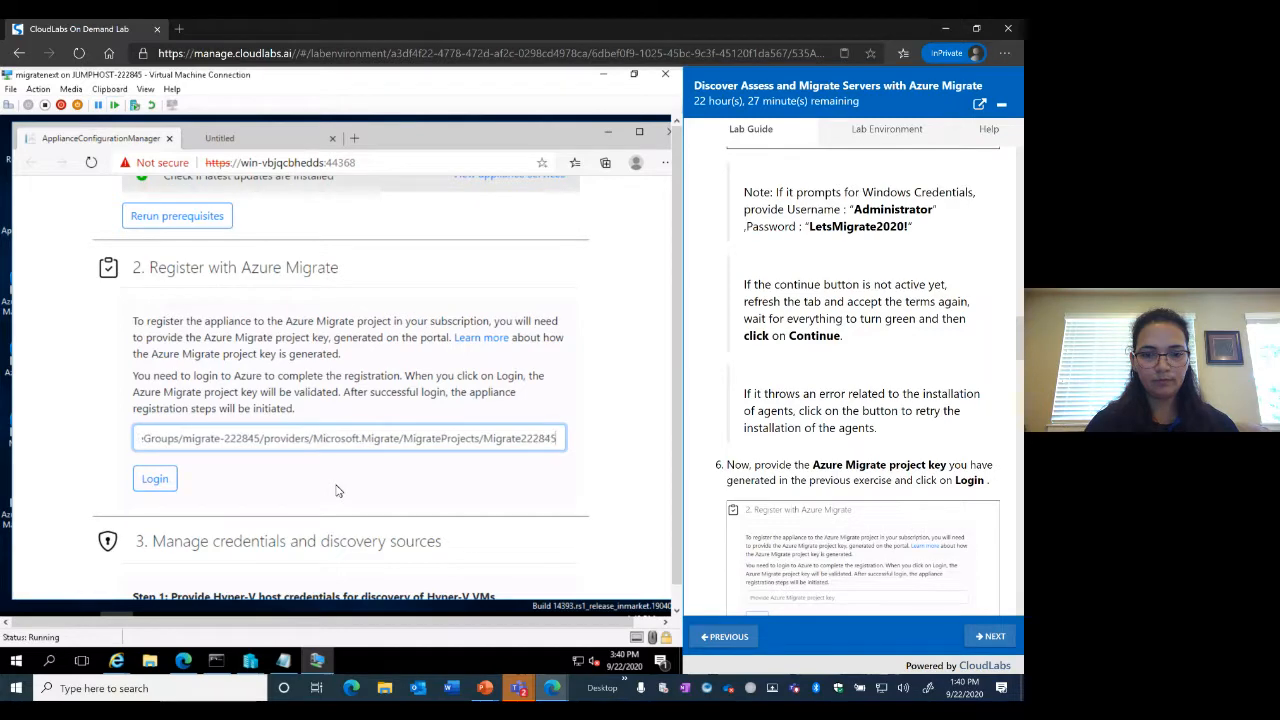
pyautogui.click(155, 479)
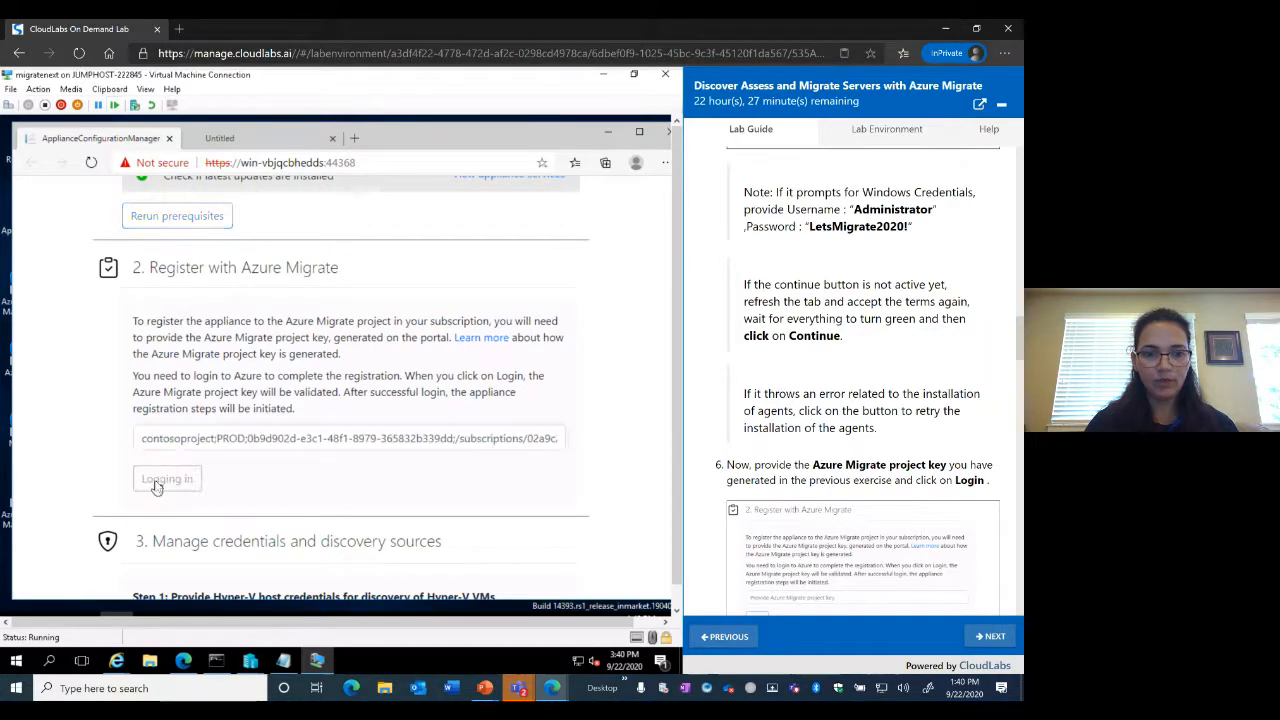
# Confirm the device sign-in code and enter the lab account e-mail from the clipboard
pyautogui.scroll(-4, 893, 497)
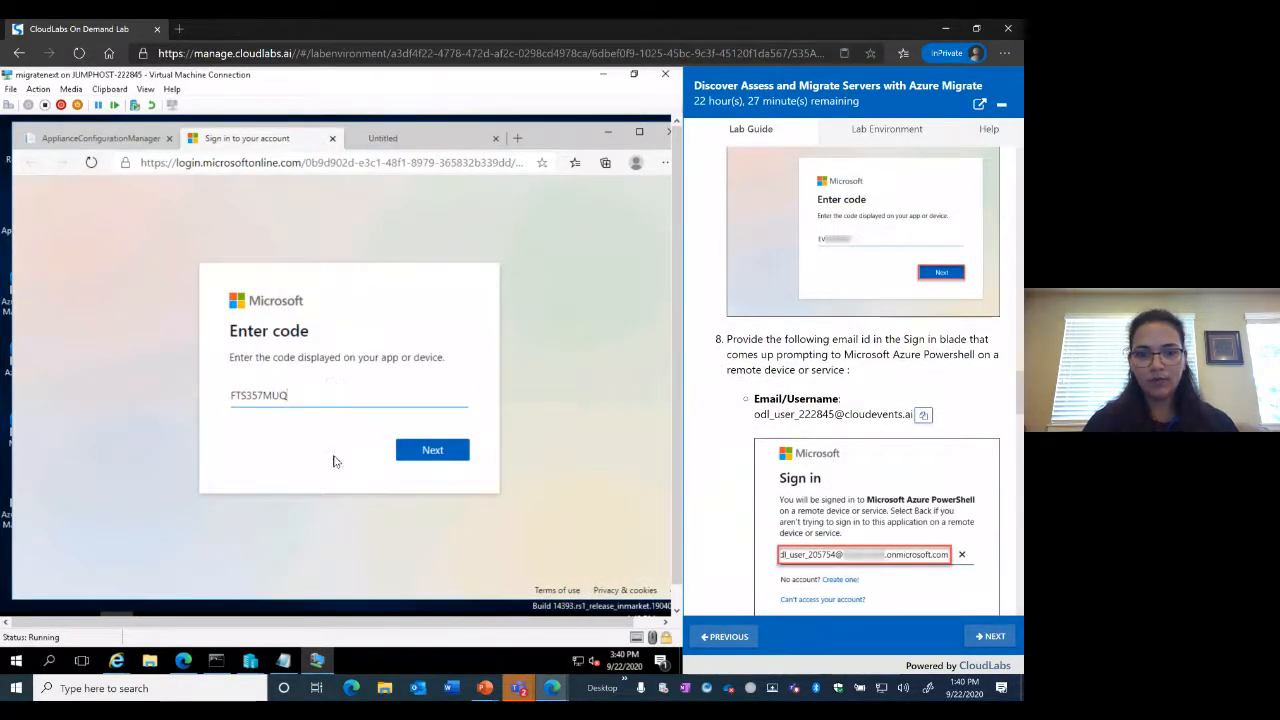
pyautogui.click(441, 453)
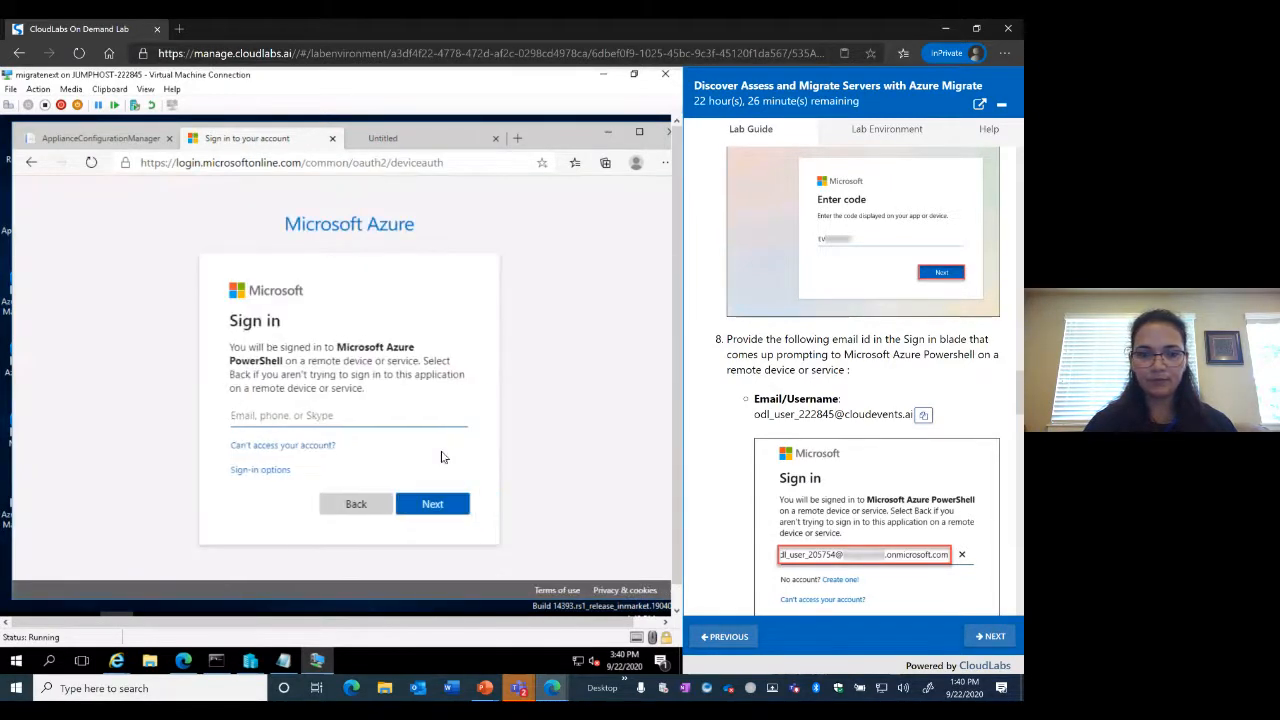
pyautogui.click(923, 414)
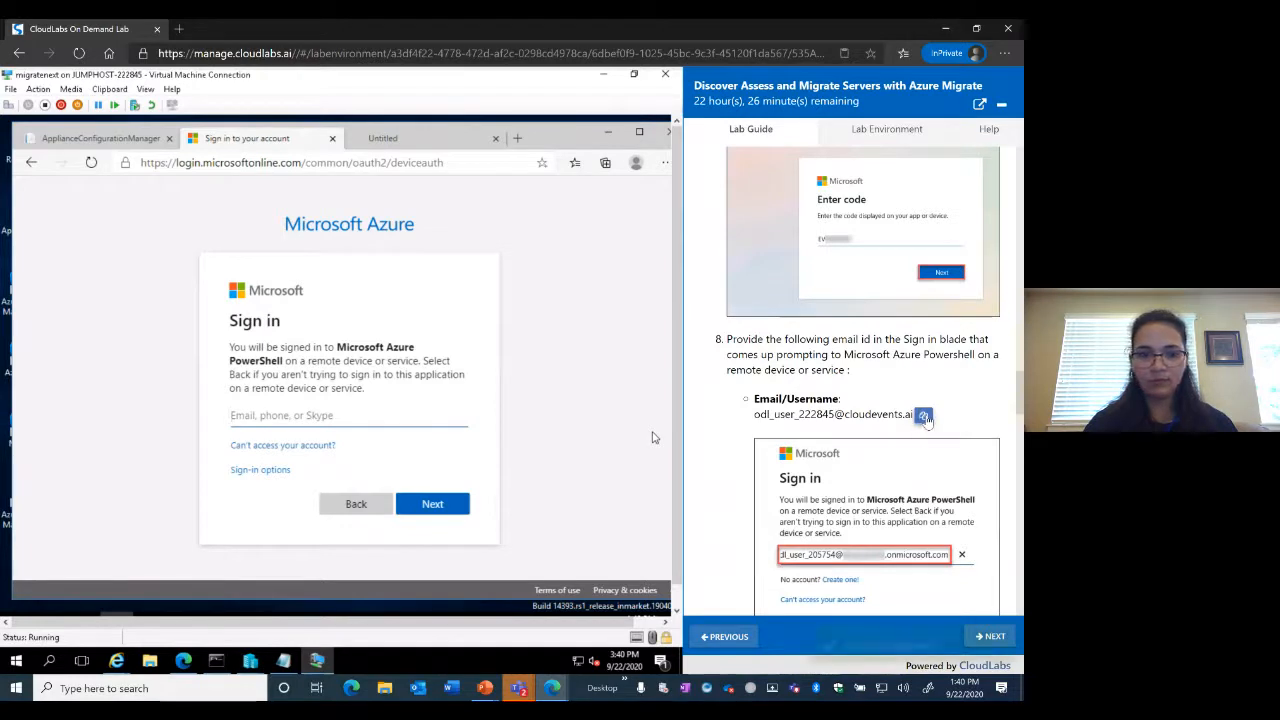
pyautogui.click(272, 421)
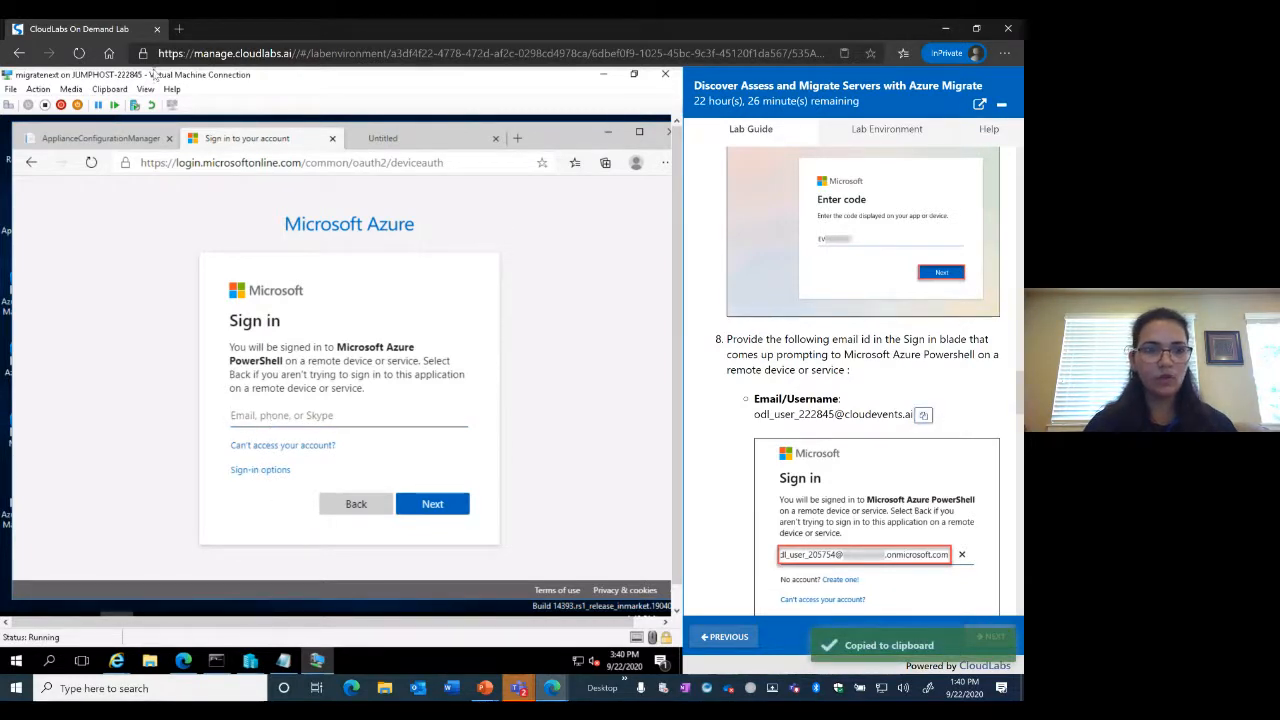
pyautogui.click(110, 89)
pyautogui.click(135, 105)
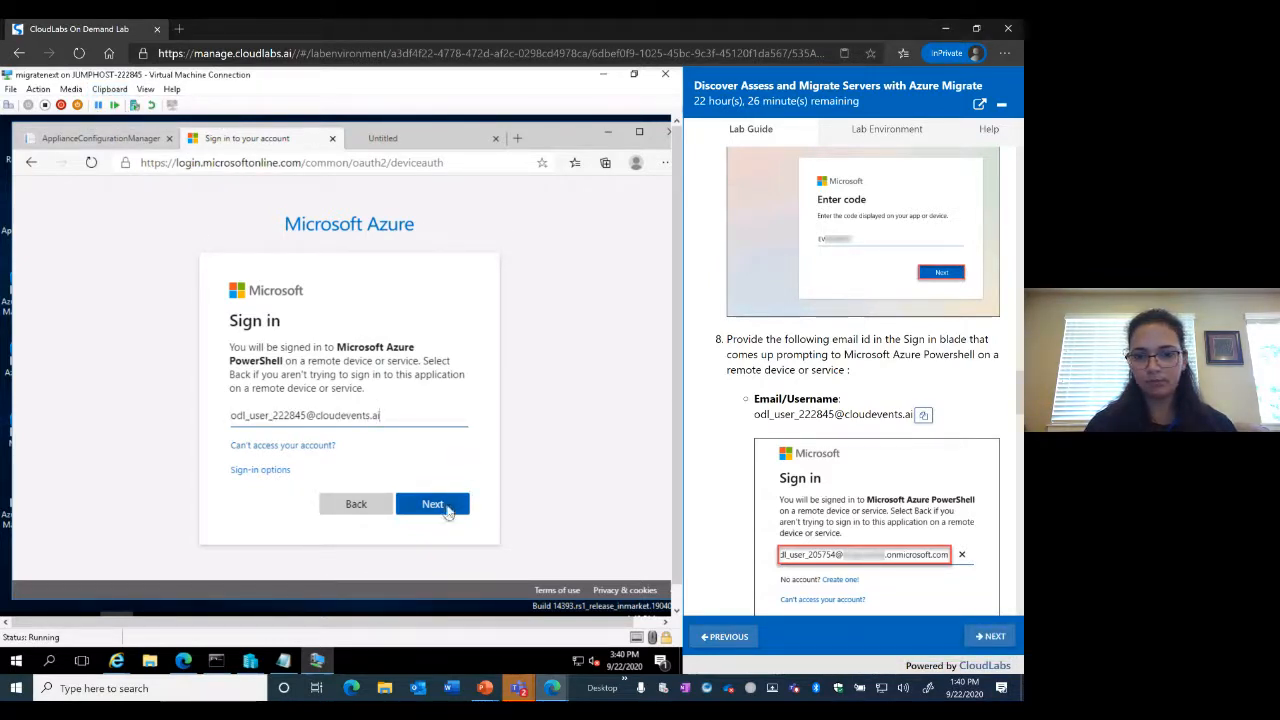
pyautogui.click(446, 507)
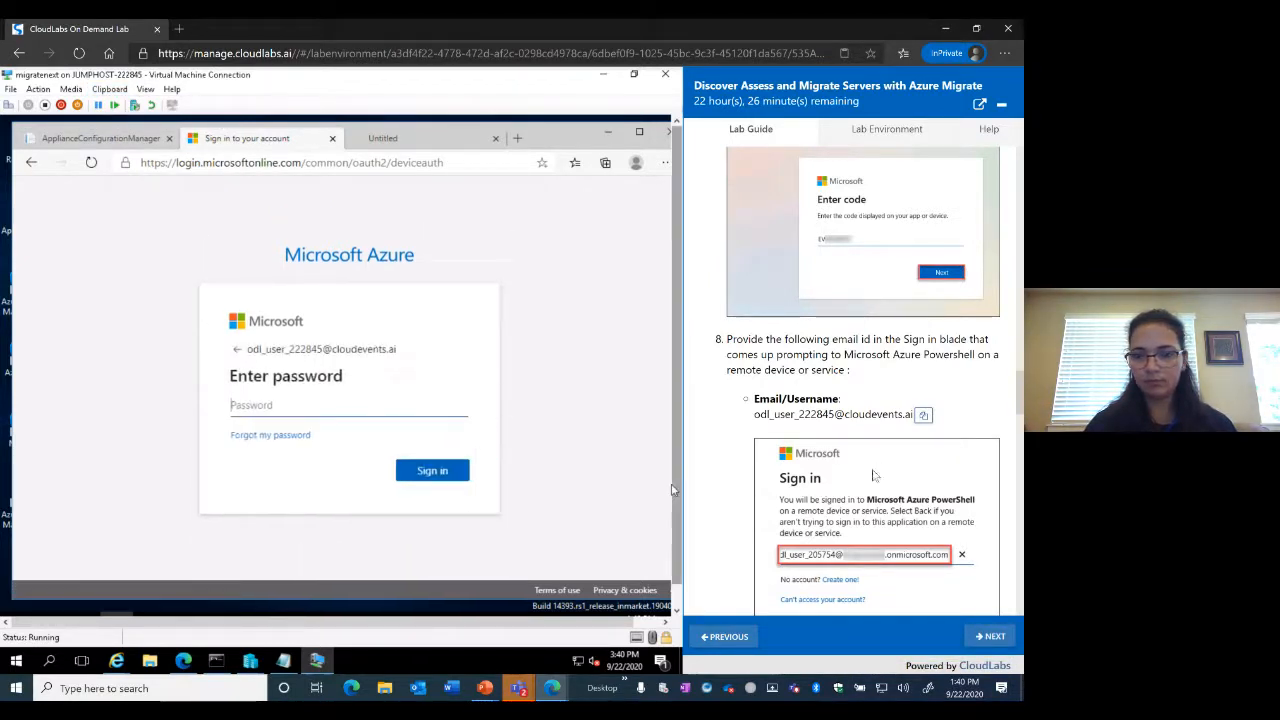
# Enter the account password, sign in, decline saving it, and return to the appliance tab
pyautogui.scroll(-4, 867, 480)
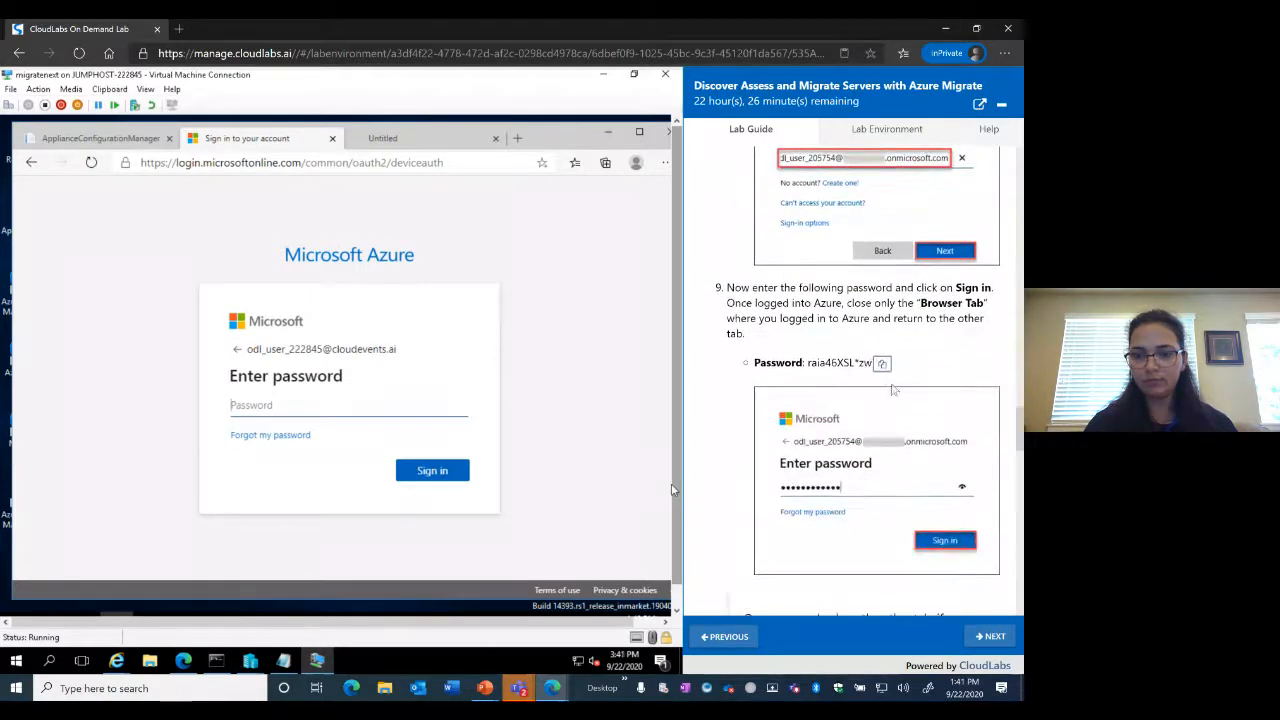
pyautogui.click(882, 364)
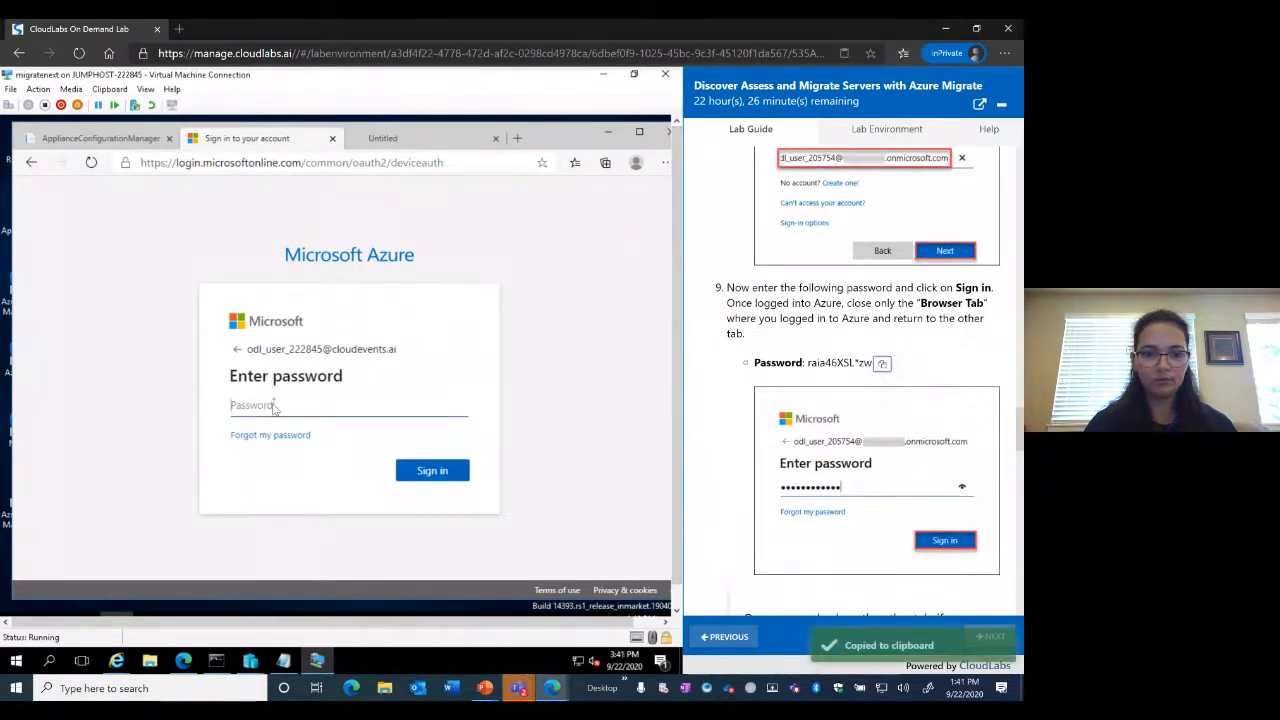
pyautogui.click(110, 89)
pyautogui.click(120, 106)
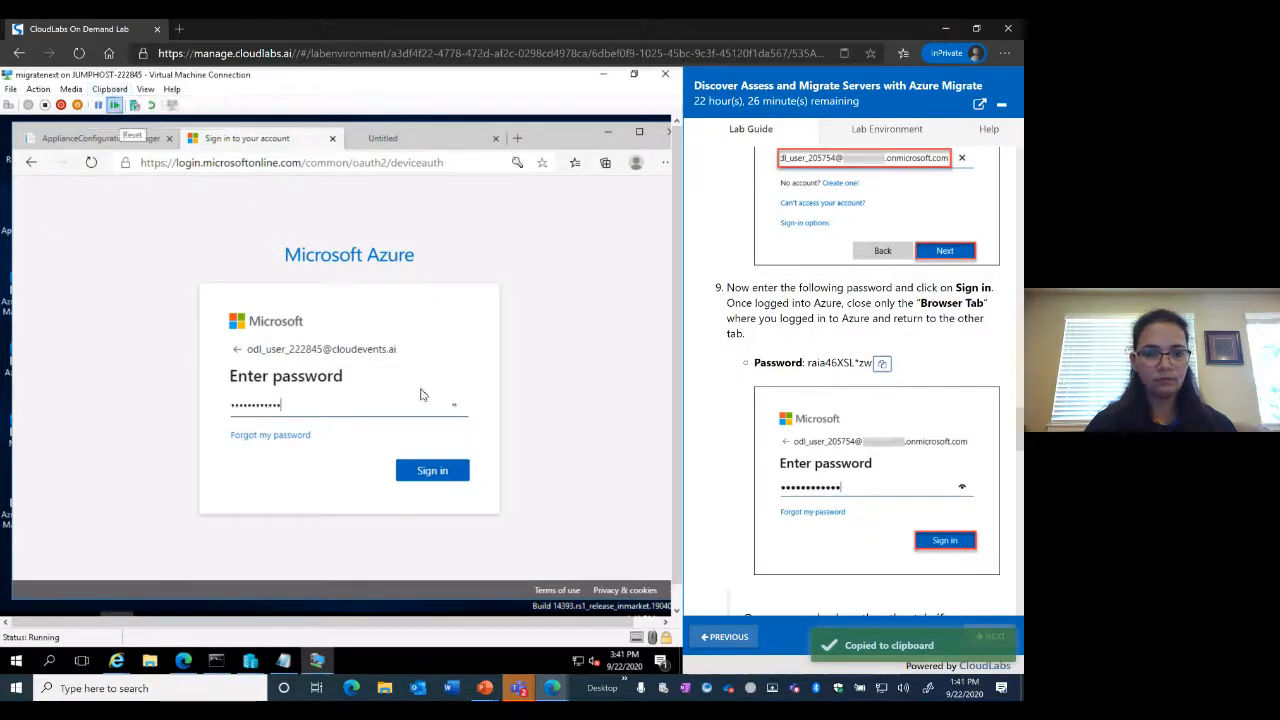
pyautogui.click(428, 478)
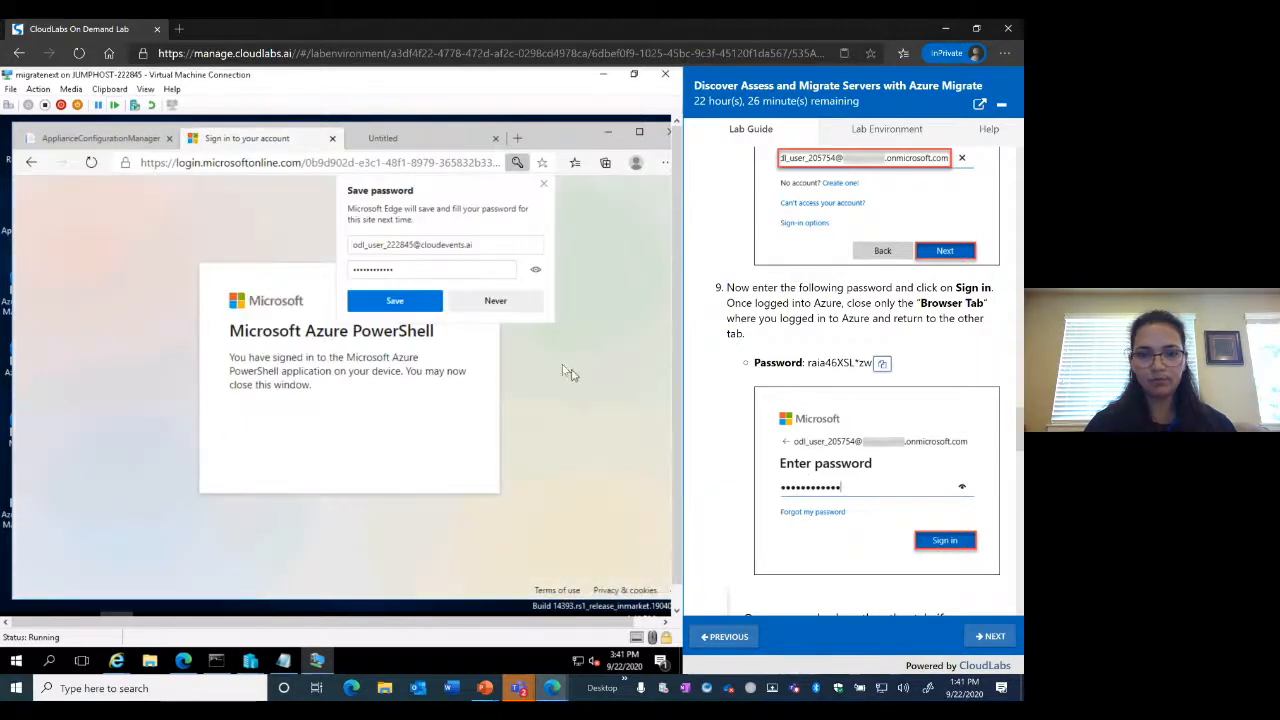
pyautogui.click(496, 303)
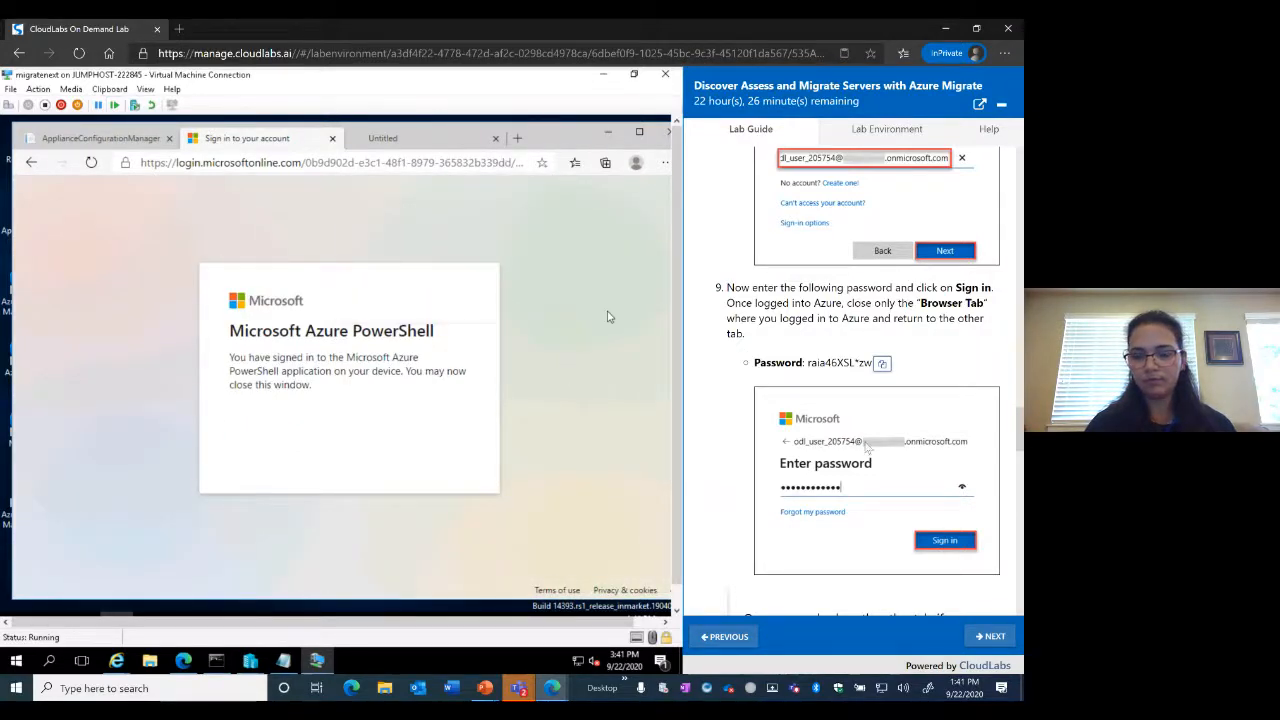
pyautogui.scroll(-5, 866, 446)
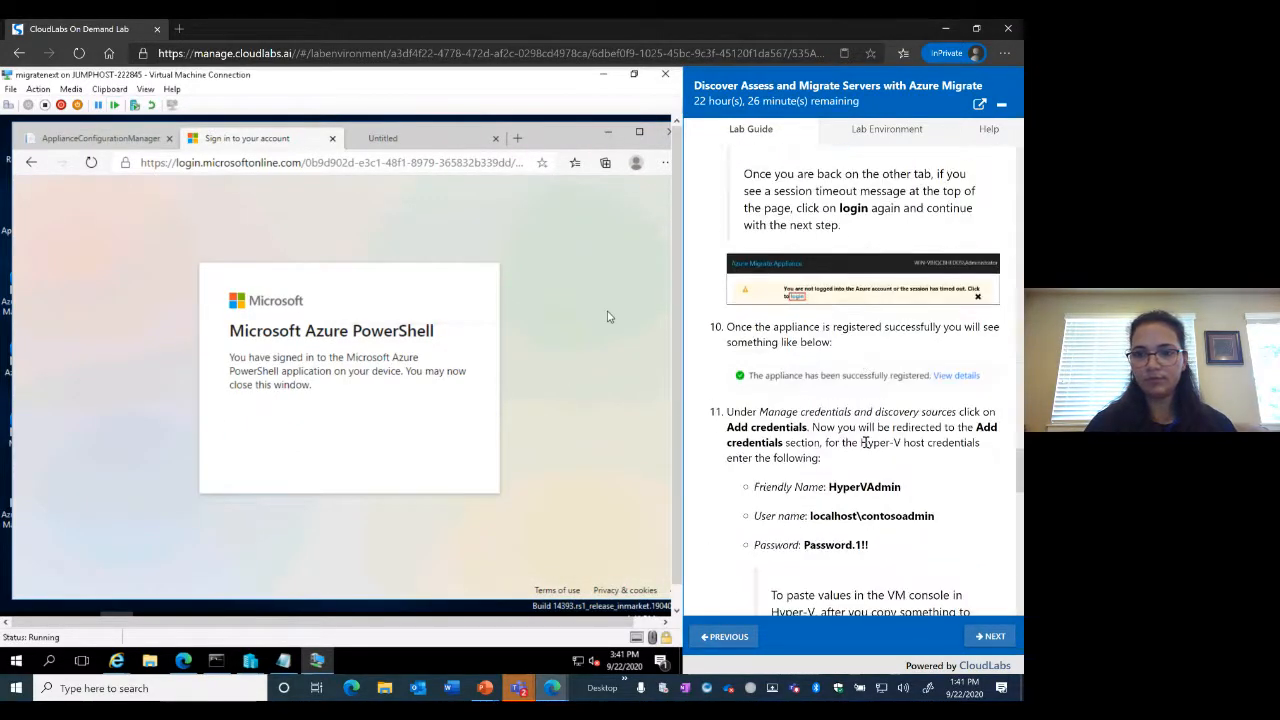
pyautogui.scroll(1, 865, 442)
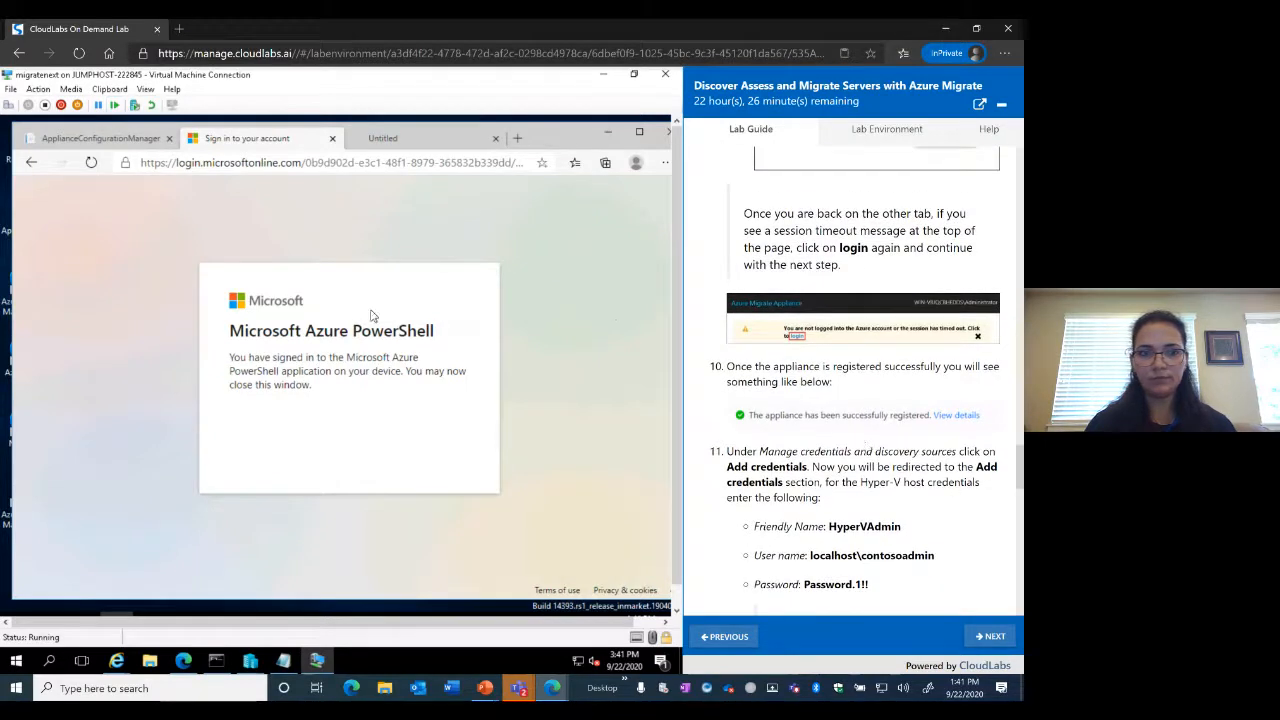
pyautogui.click(100, 138)
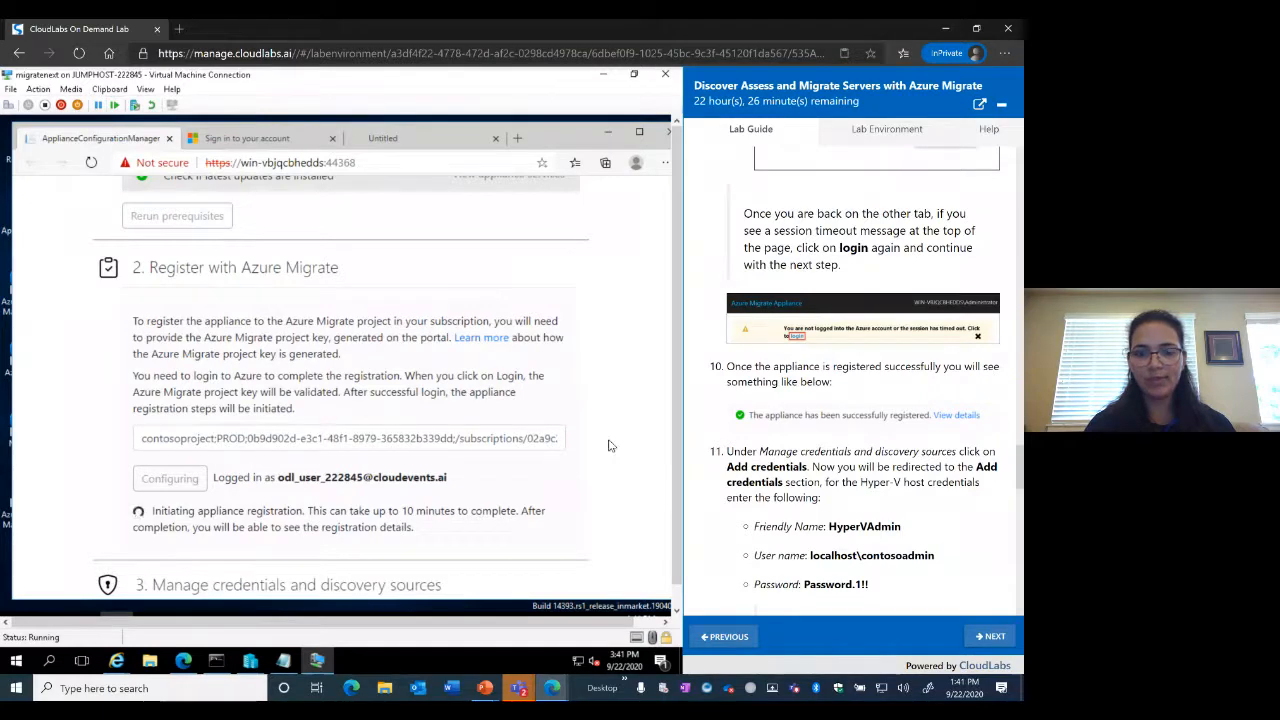
# Scroll the appliance page while waiting for the 'successfully registered' message
pyautogui.scroll(-1, 612, 446)
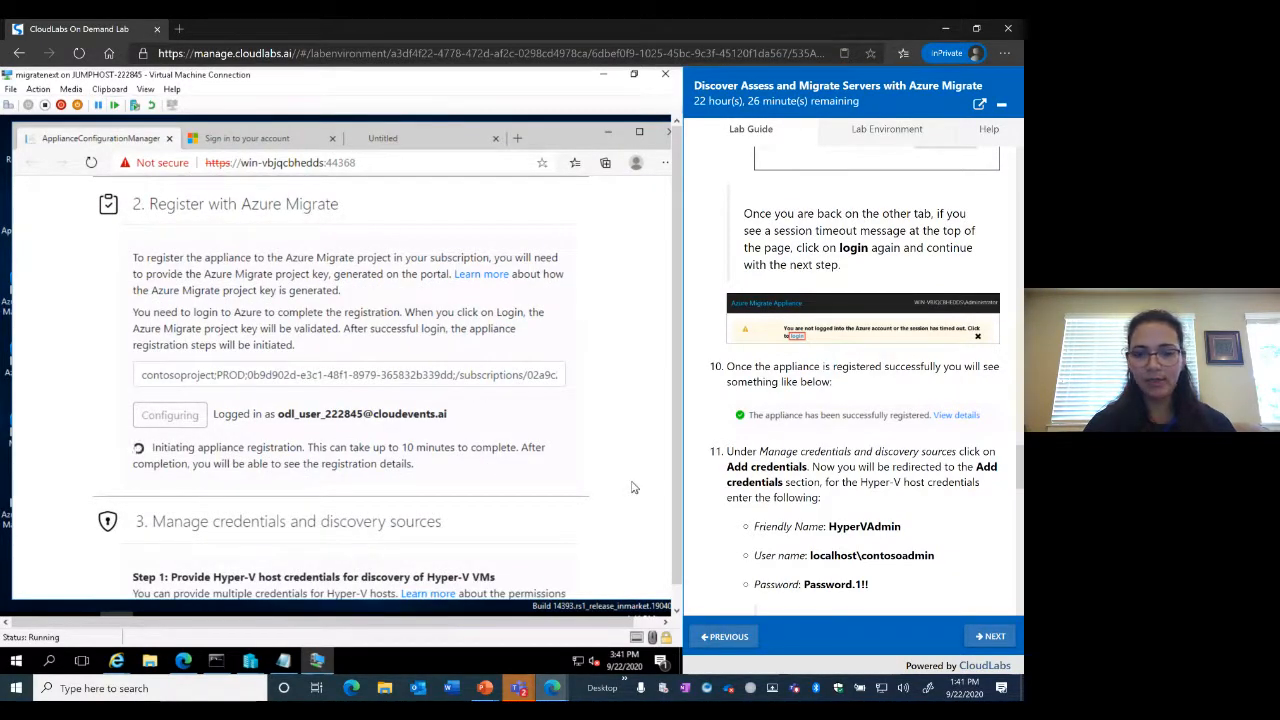
pyautogui.scroll(-3, 625, 482)
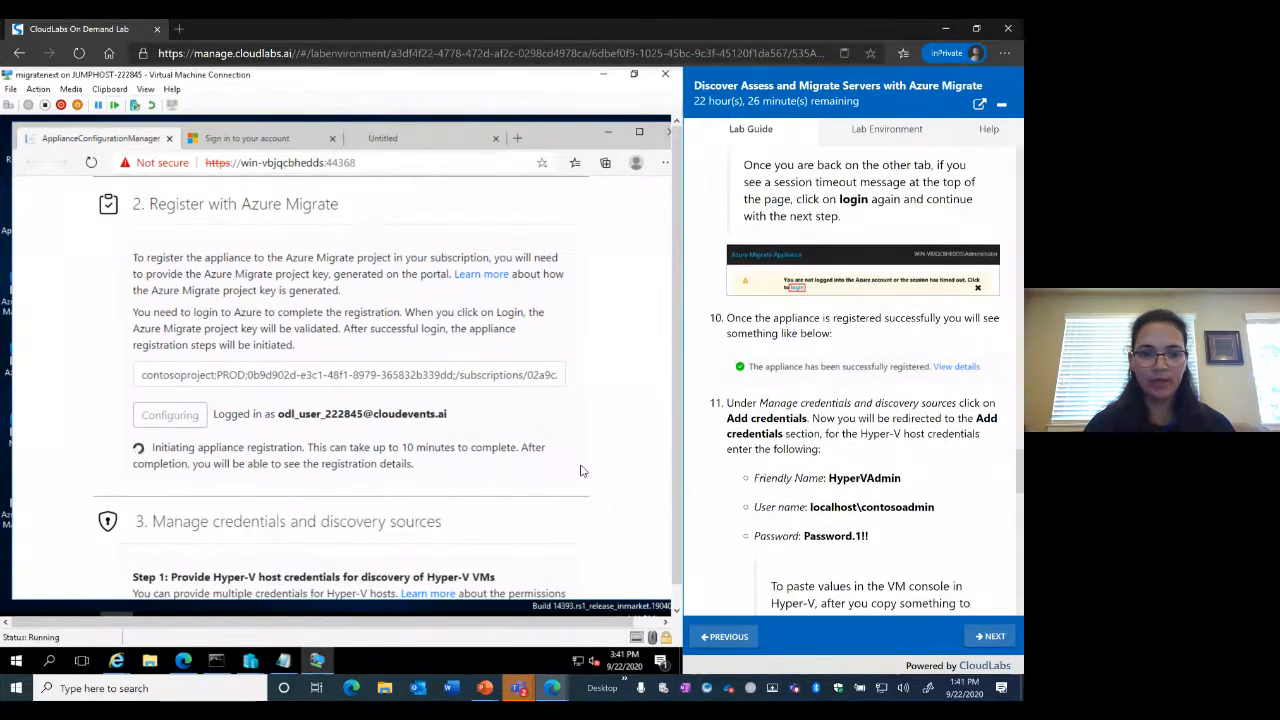
pyautogui.scroll(-1, 582, 470)
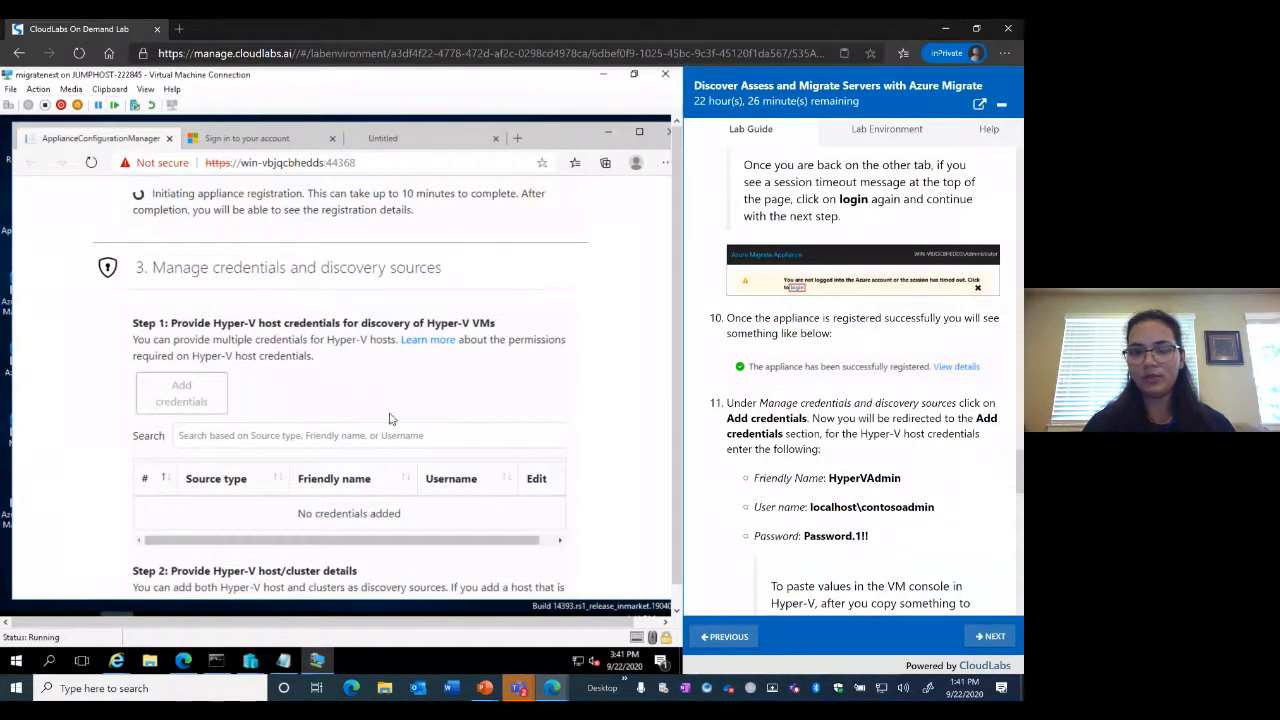
pyautogui.scroll(1, 390, 419)
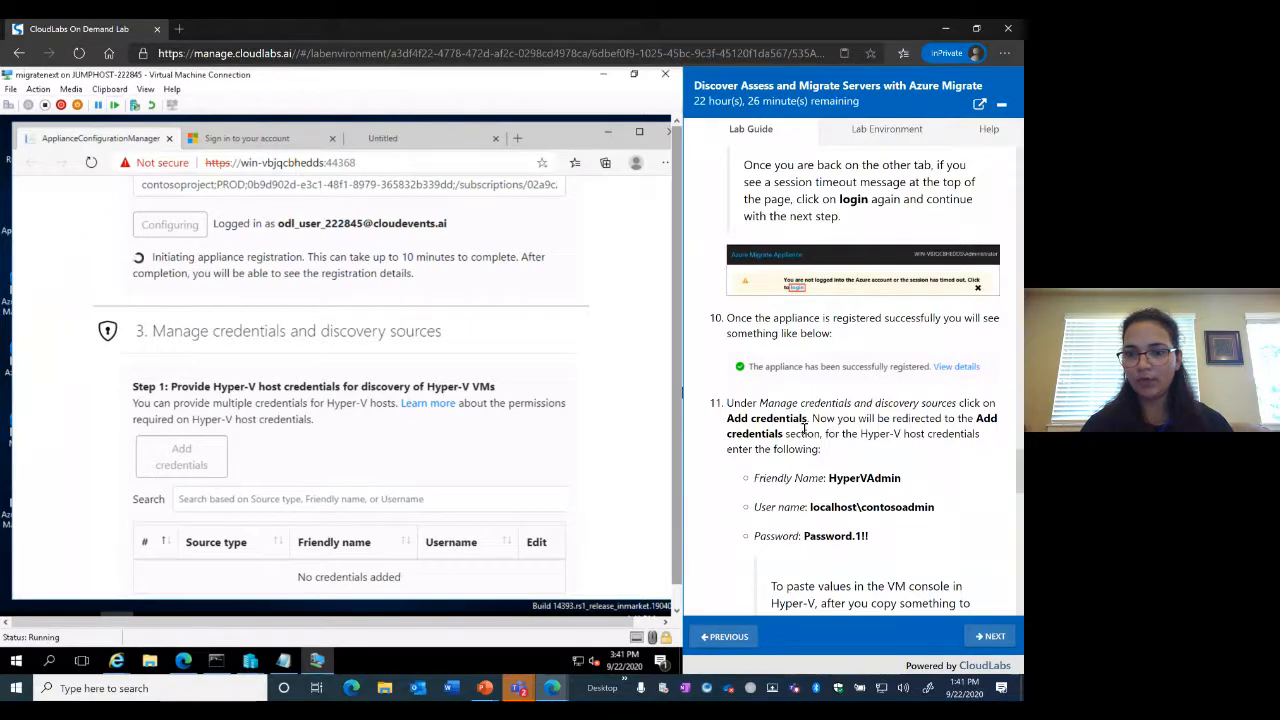
pyautogui.scroll(-2, 803, 428)
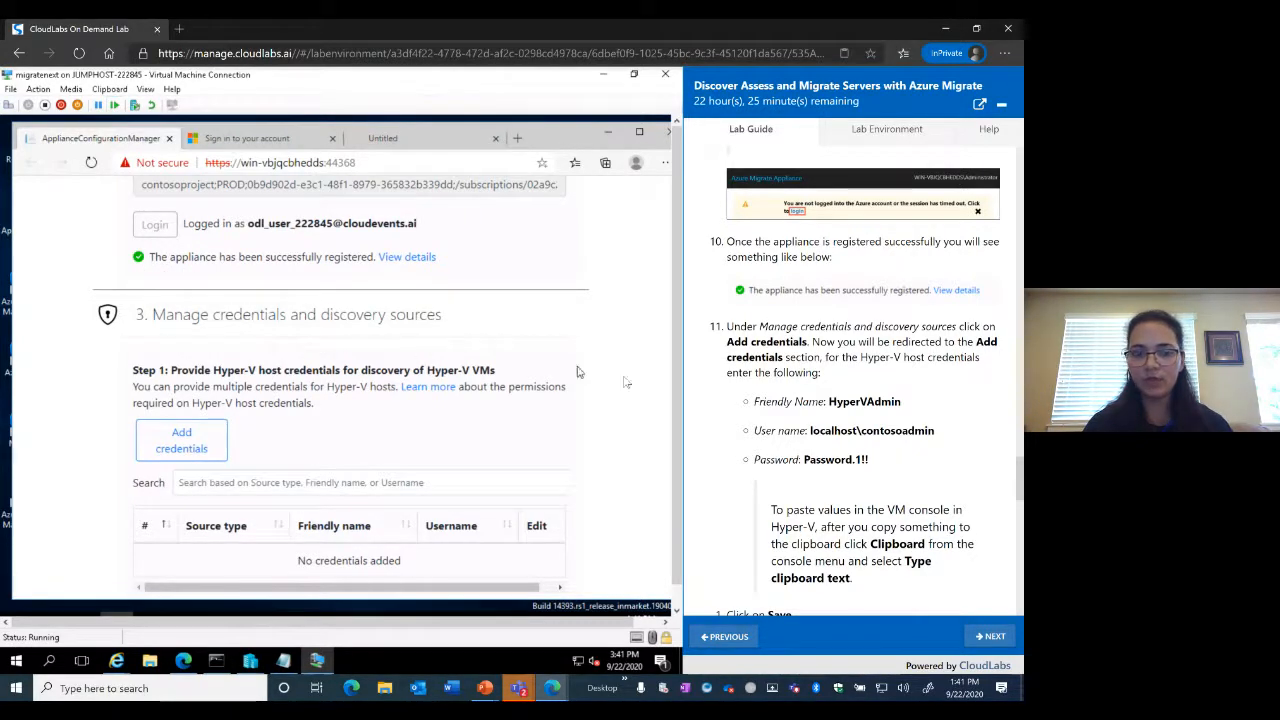
pyautogui.scroll(-2, 632, 384)
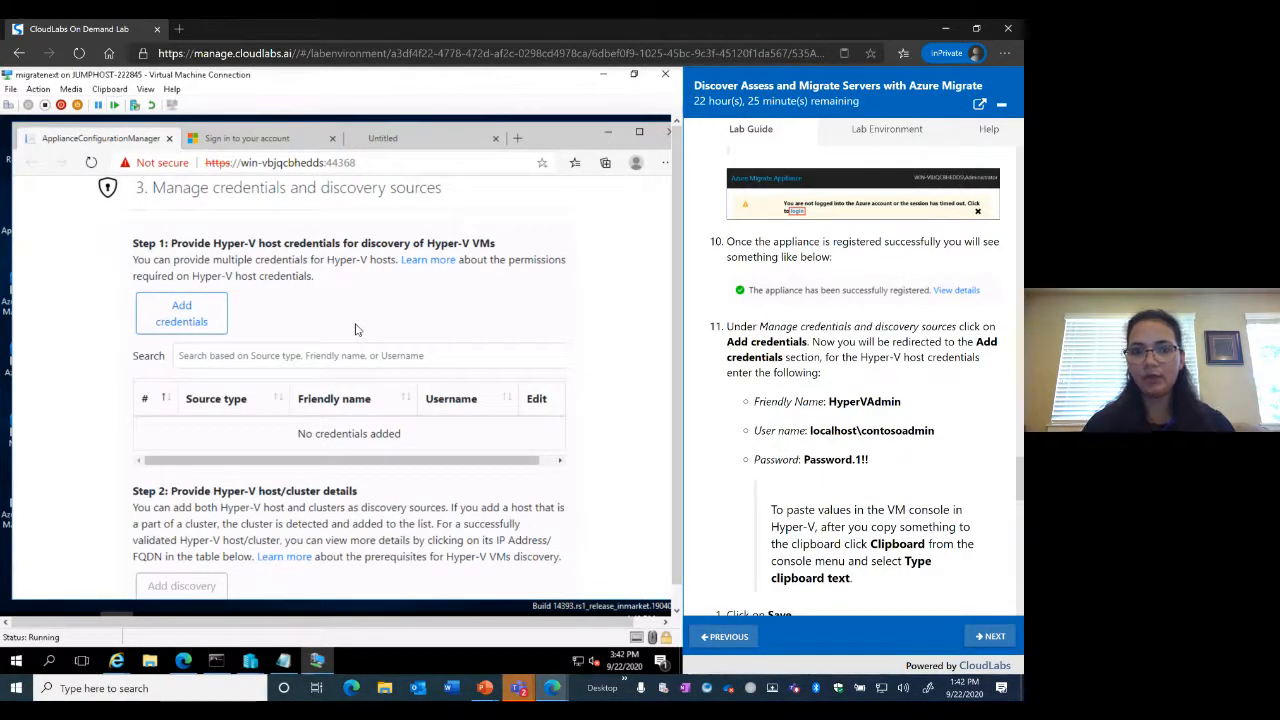
# Open the Hyper-V host credential form and enter friendly name HyperVAdmin
pyautogui.click(196, 318)
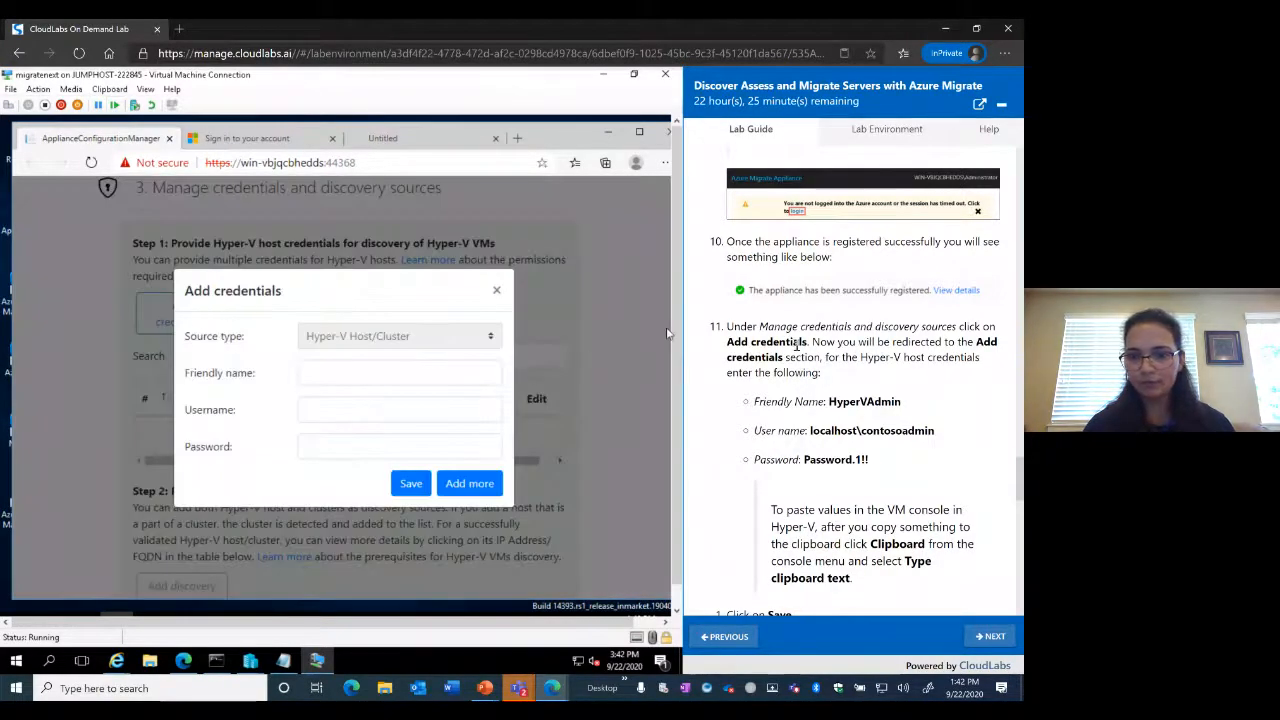
pyautogui.scroll(-3, 879, 405)
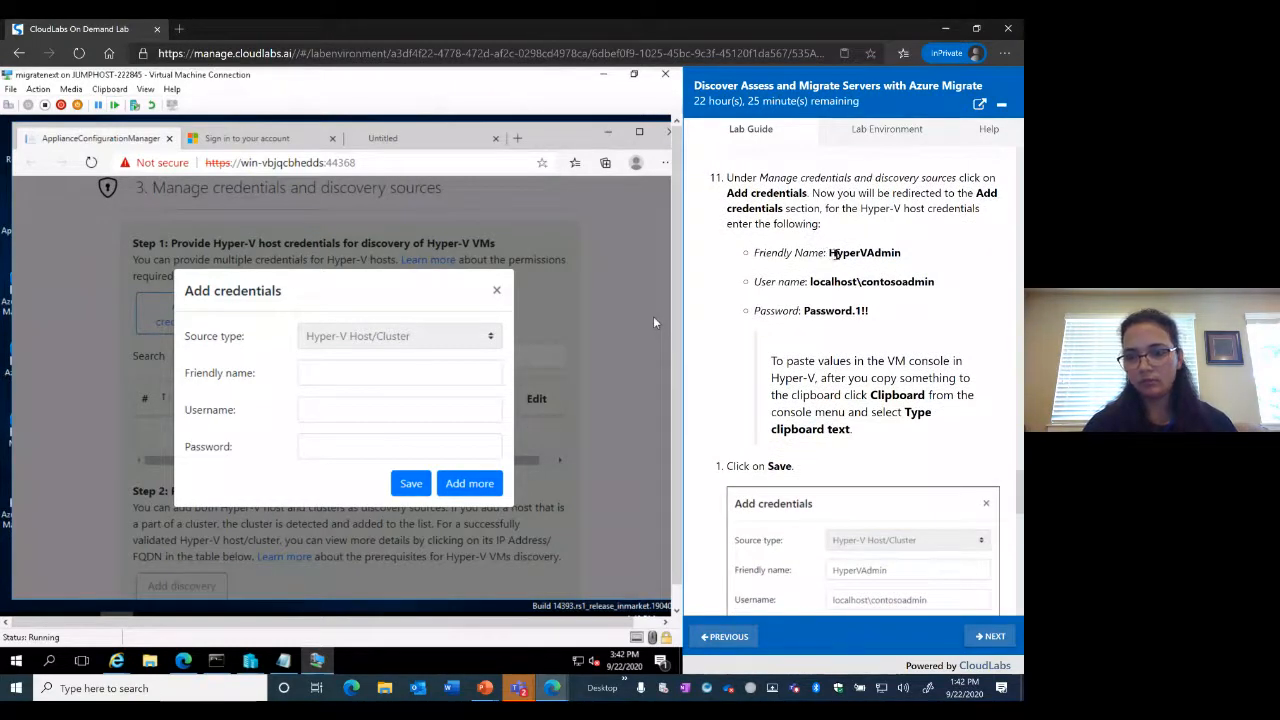
pyautogui.moveTo(829, 253); pyautogui.dragTo(913, 258)
pyautogui.hotkey('ctrl', 'c')
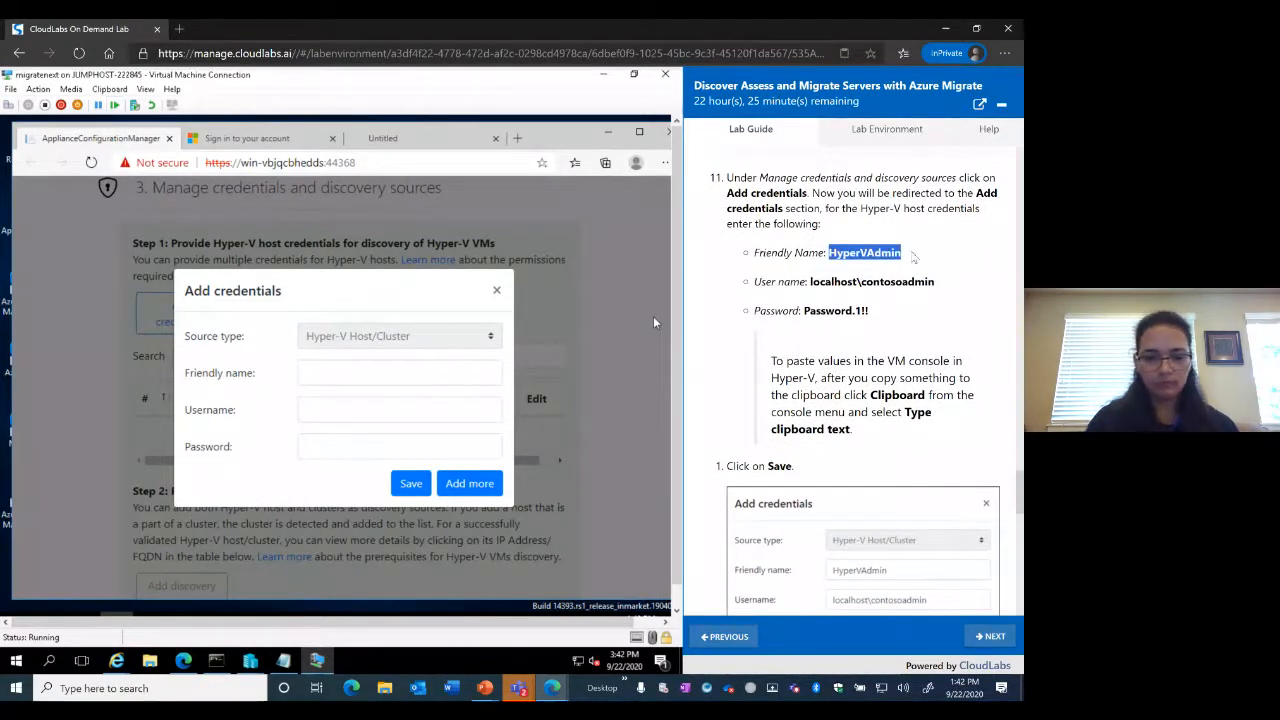
pyautogui.click(341, 374)
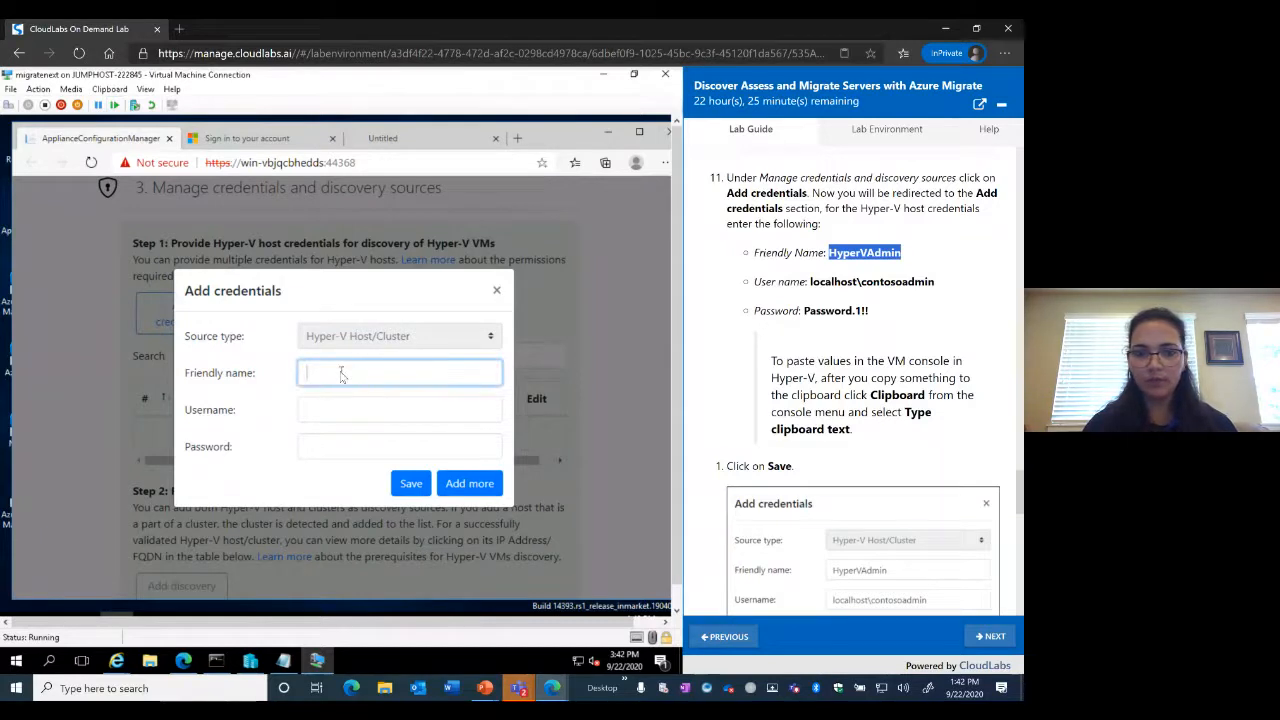
pyautogui.click(111, 90)
pyautogui.click(122, 105)
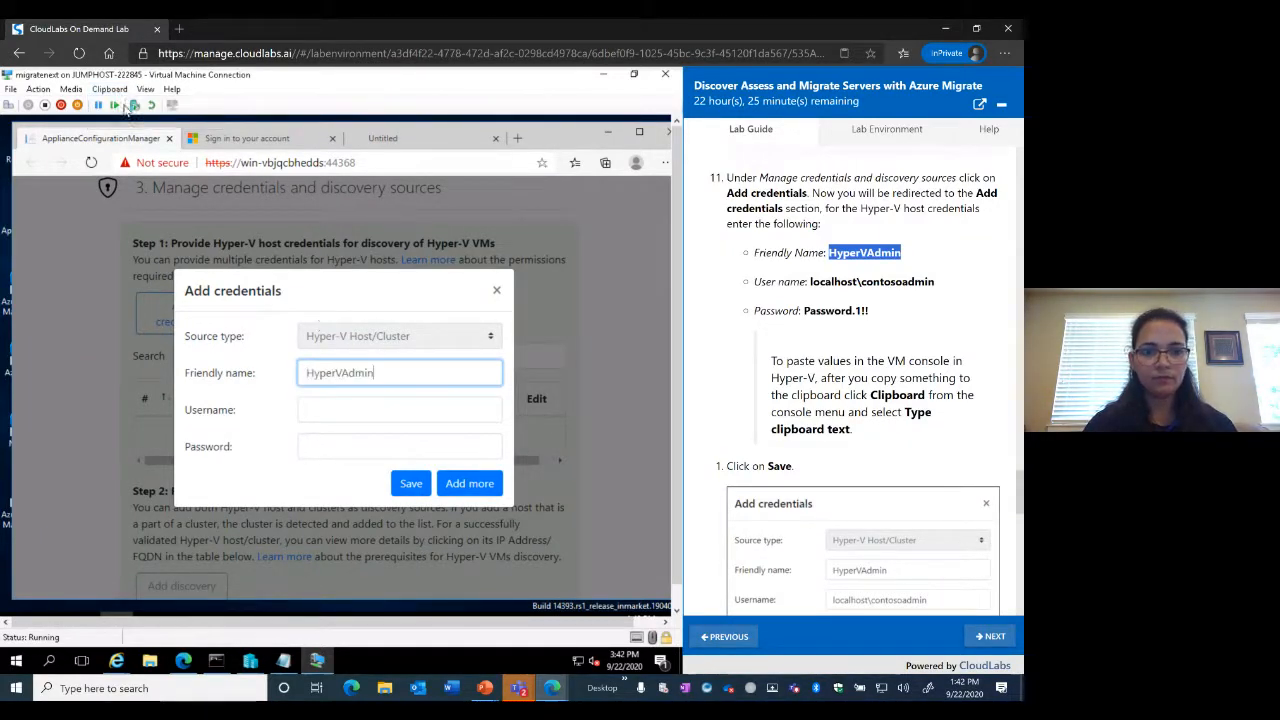
# Fill in the username and password from the lab guide and save the credential
pyautogui.click(353, 412)
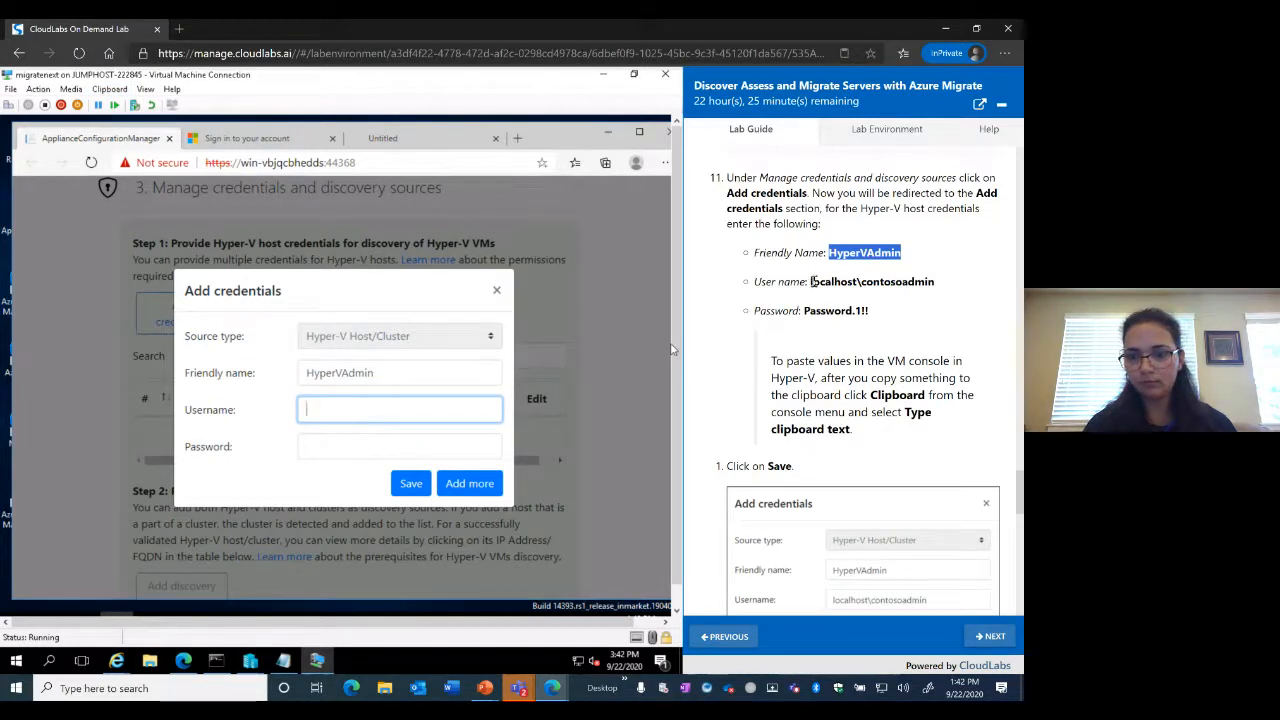
pyautogui.moveTo(813, 282); pyautogui.dragTo(940, 284)
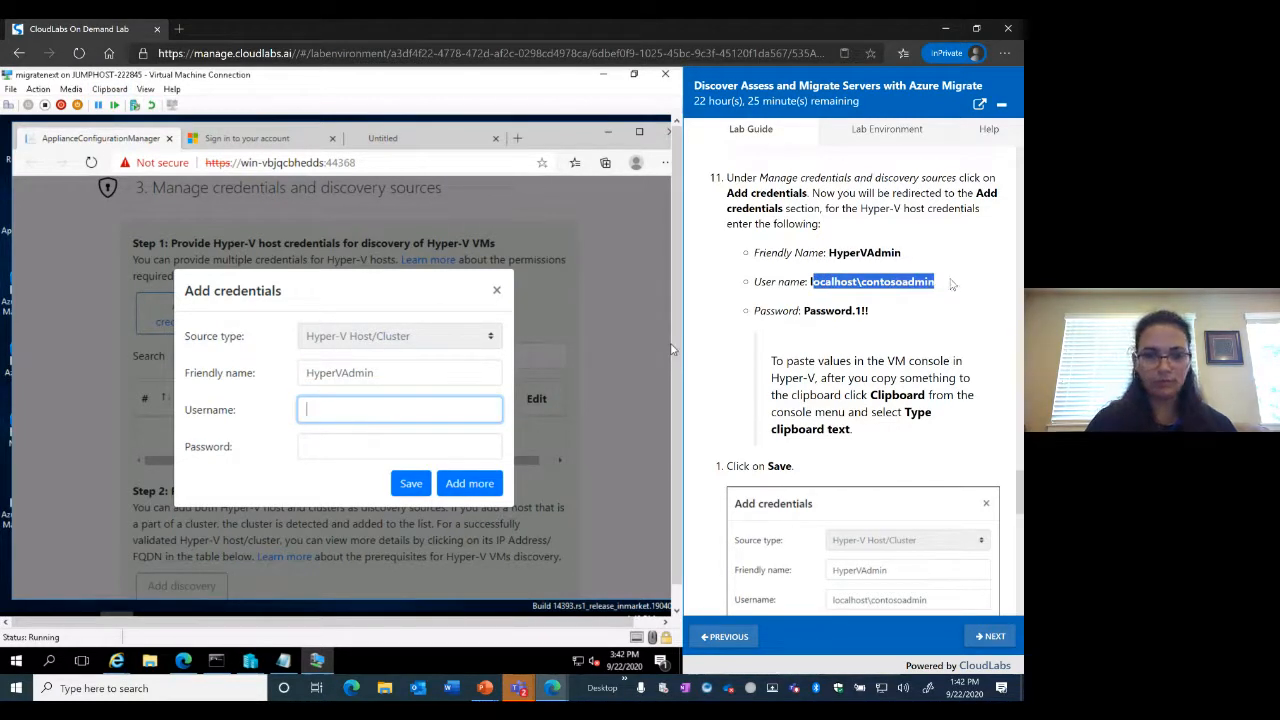
pyautogui.click(110, 89)
pyautogui.click(130, 106)
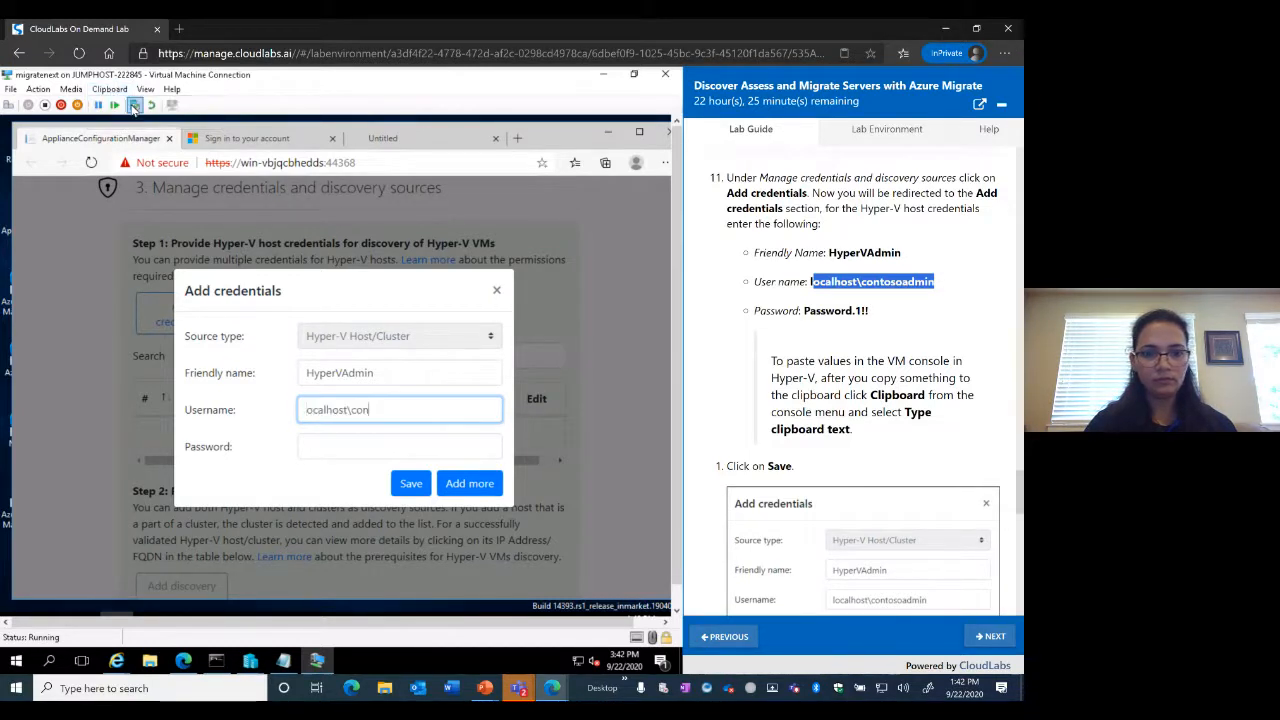
pyautogui.click(350, 447)
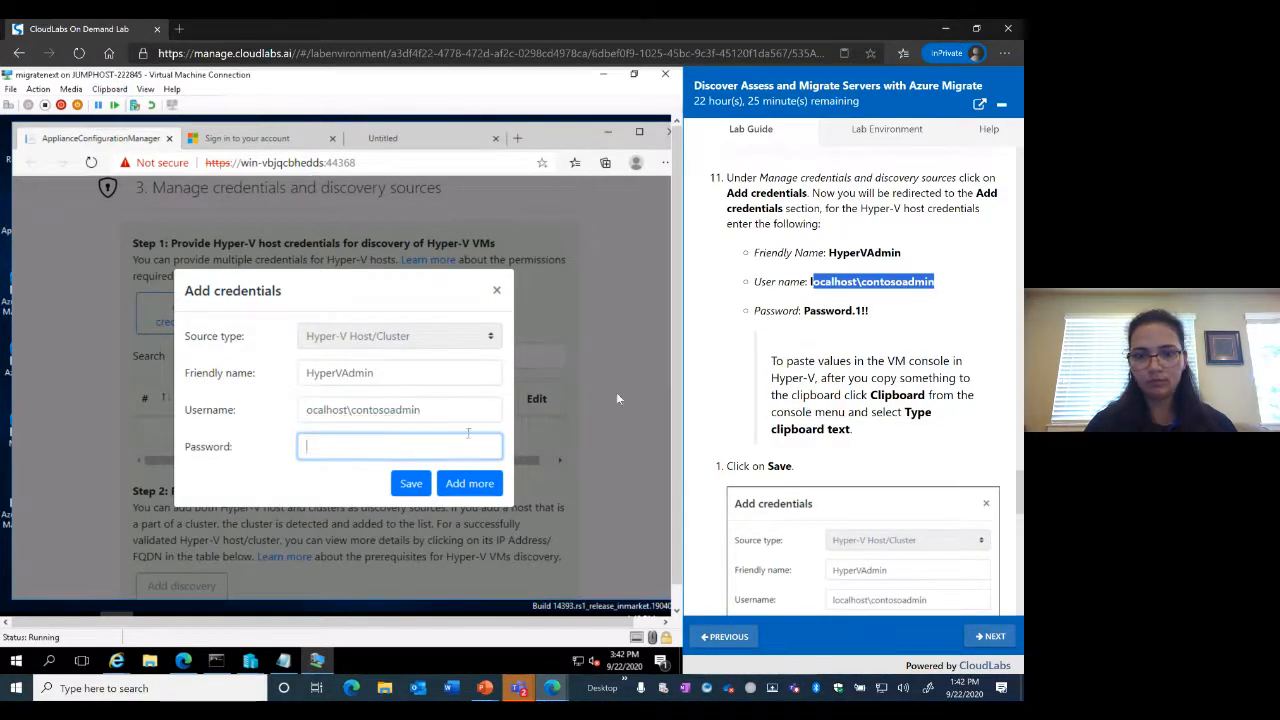
pyautogui.moveTo(804, 311); pyautogui.dragTo(886, 313)
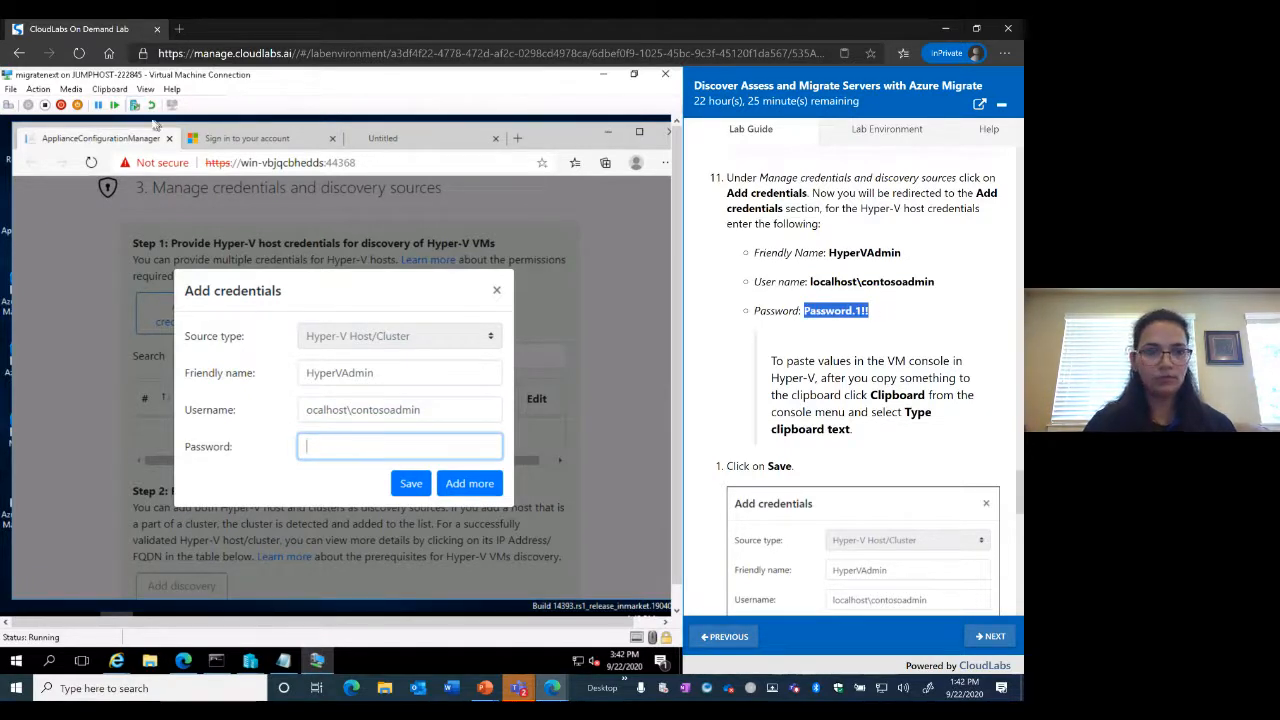
pyautogui.click(110, 89)
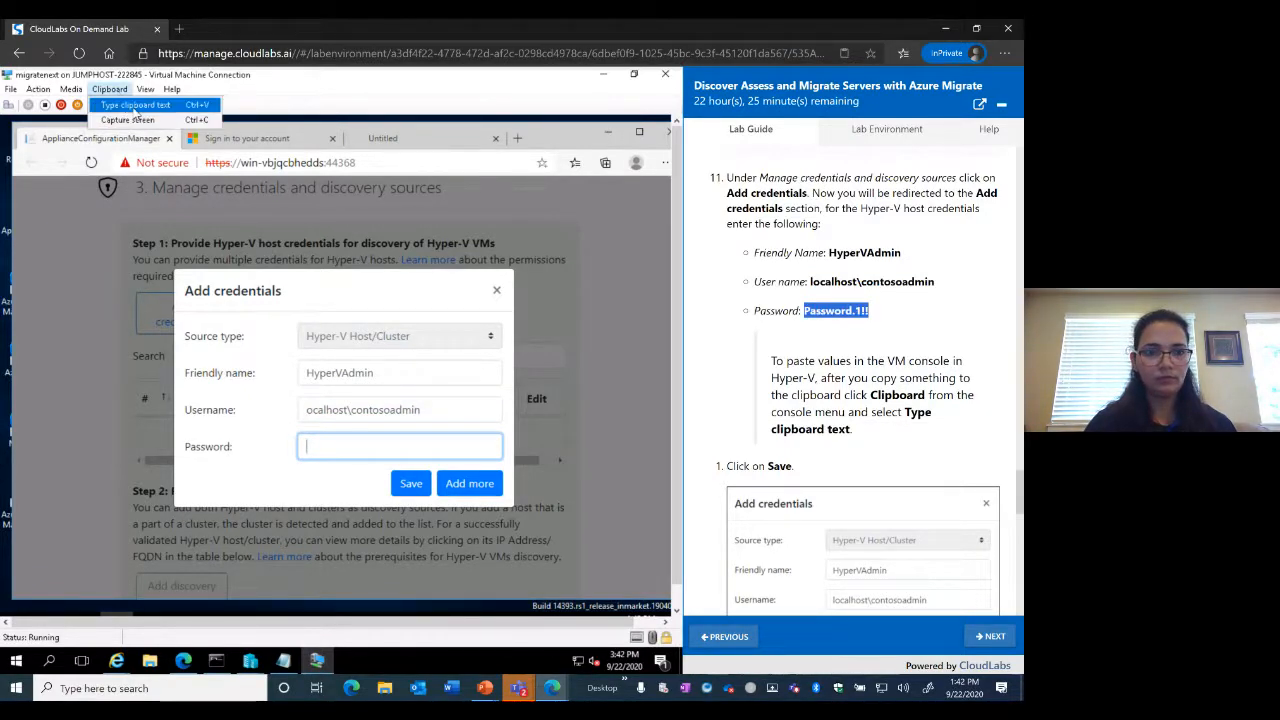
pyautogui.click(135, 105)
pyautogui.click(412, 488)
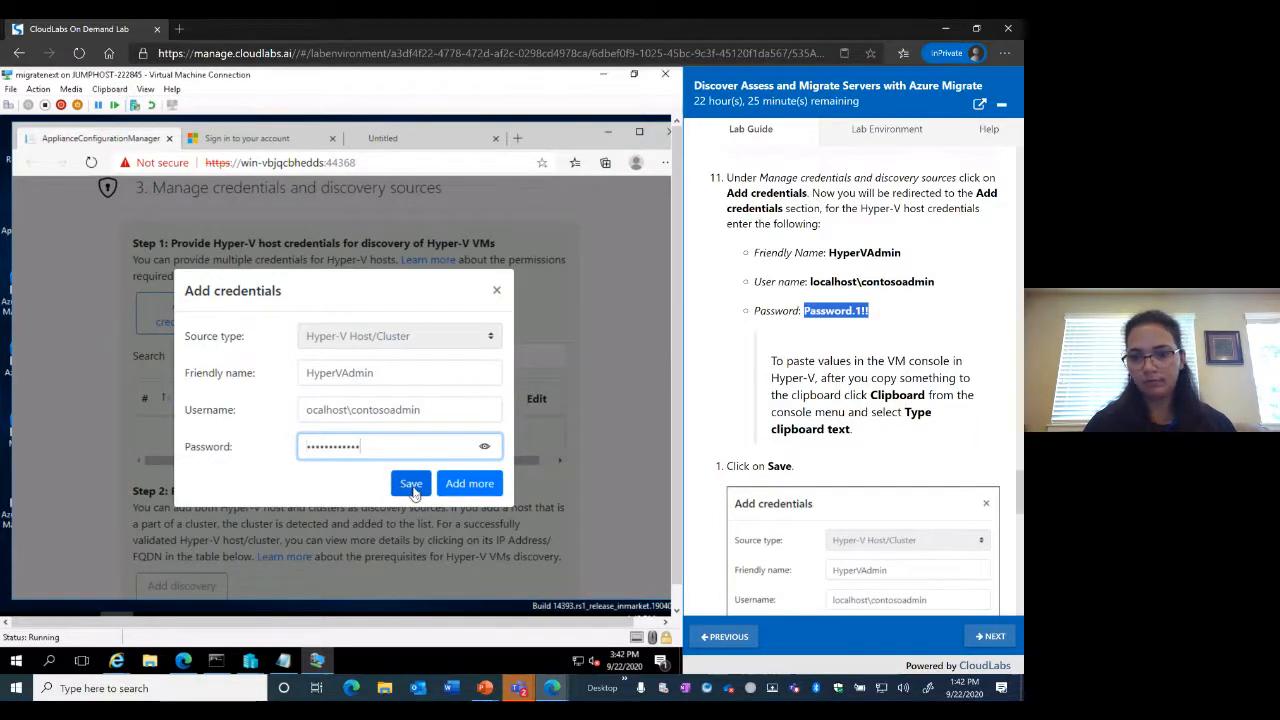
pyautogui.click(412, 490)
pyautogui.scroll(-1, 833, 465)
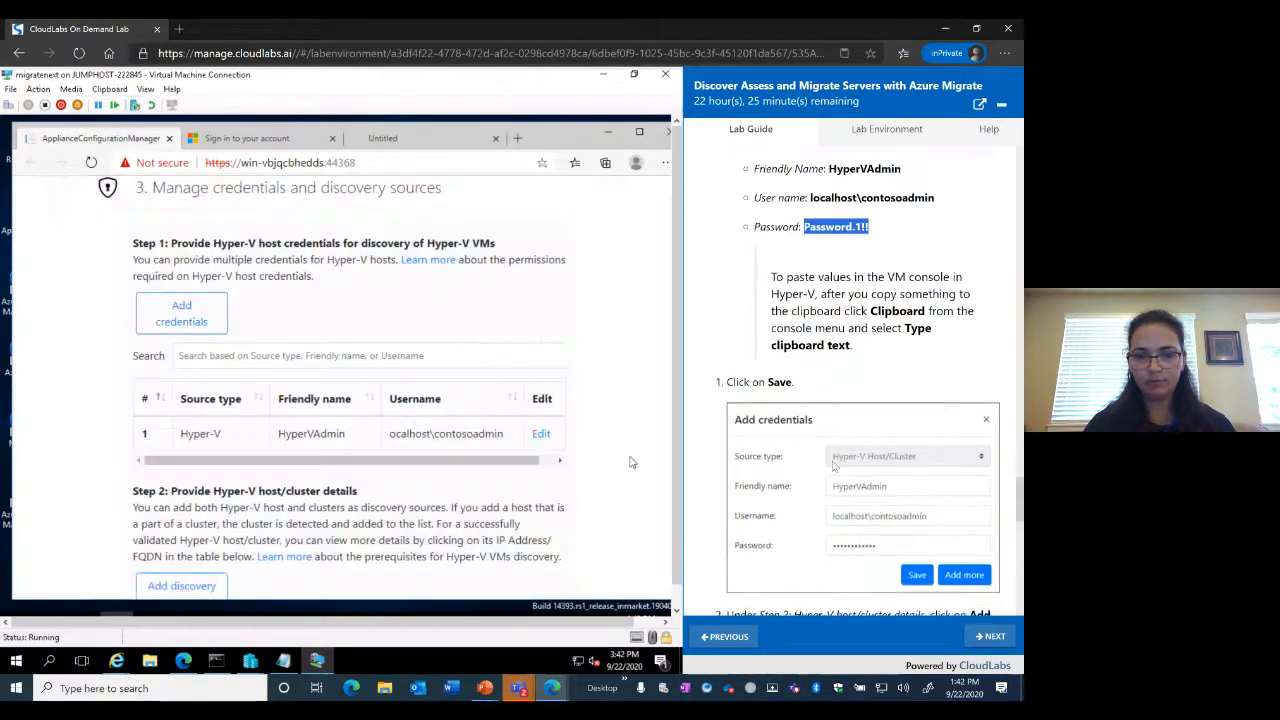
pyautogui.scroll(-1, 833, 465)
pyautogui.scroll(-2, 833, 465)
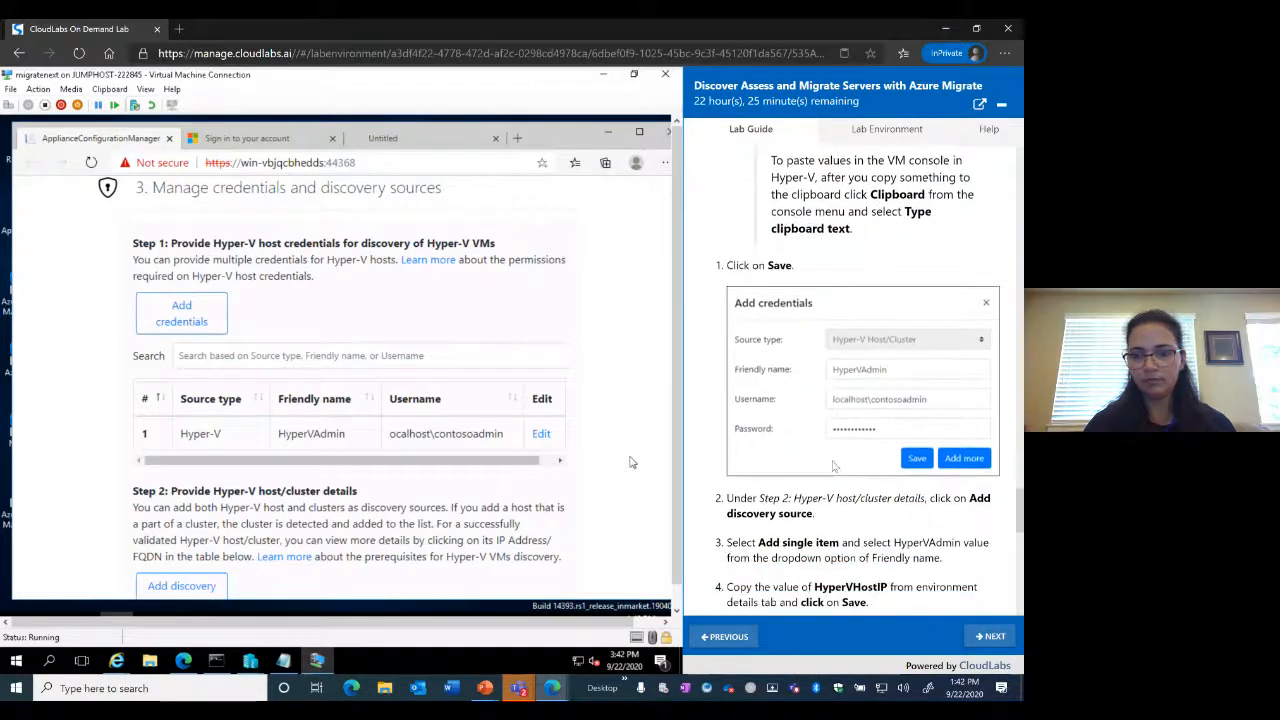
pyautogui.scroll(-3, 518, 517)
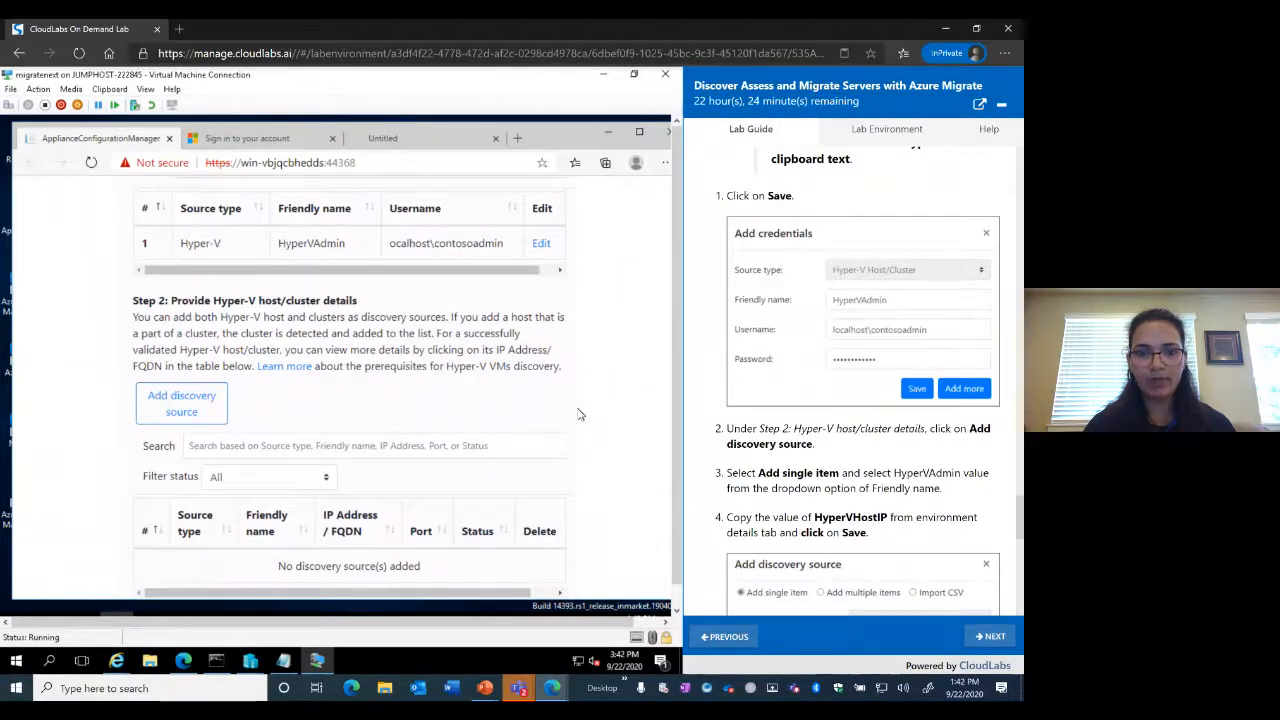
pyautogui.scroll(1, 578, 414)
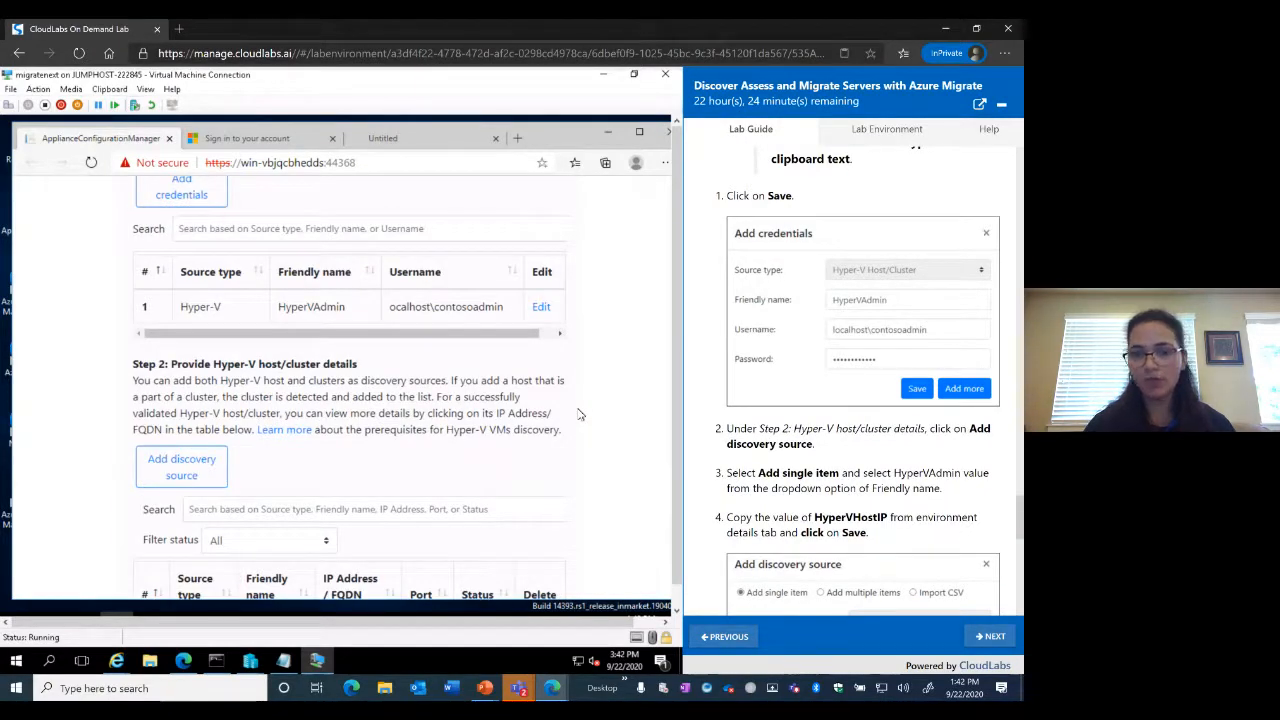
pyautogui.scroll(-3, 578, 414)
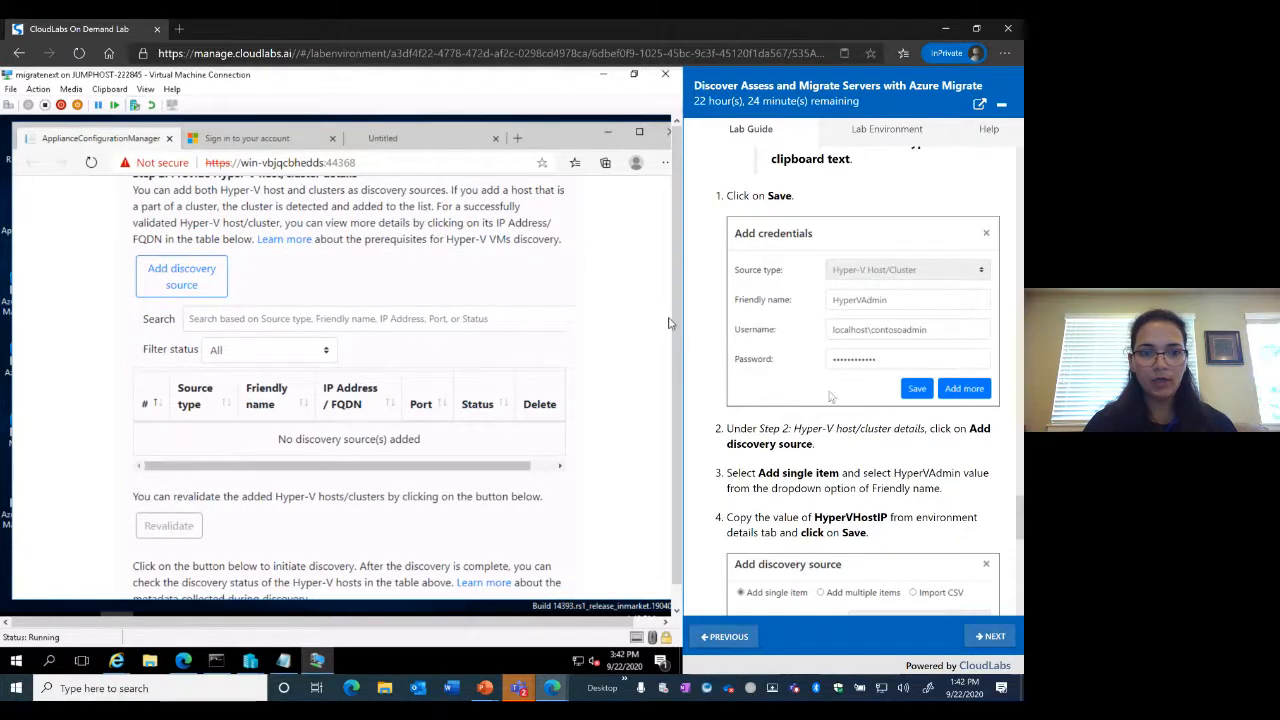
pyautogui.scroll(-3, 829, 397)
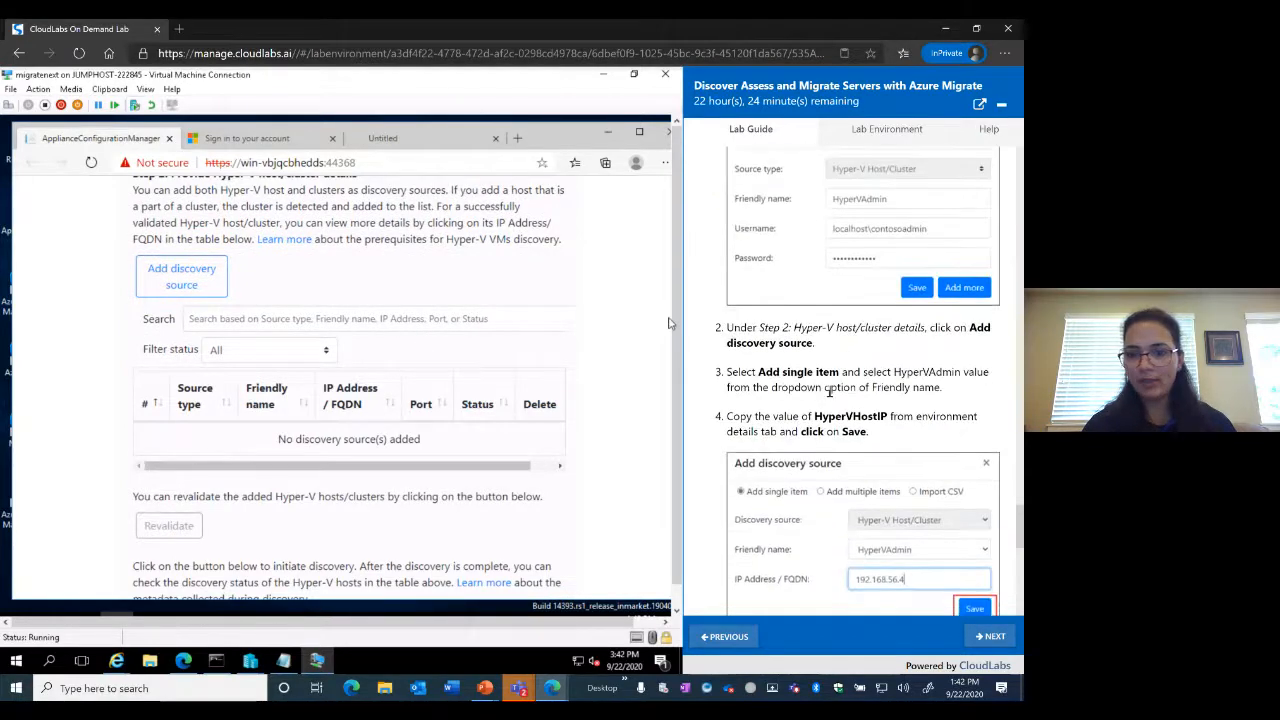
# Start a new single-item discovery source using the HyperVAdmin credential
pyautogui.click(183, 288)
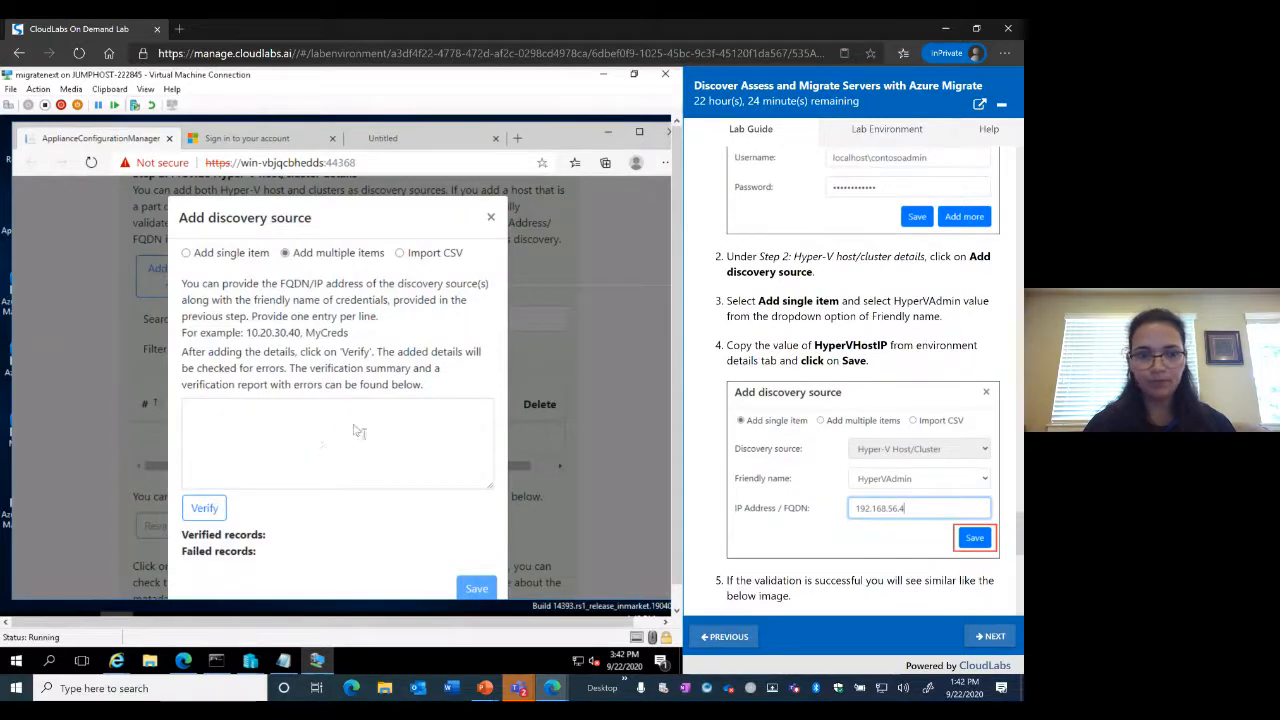
pyautogui.click(187, 255)
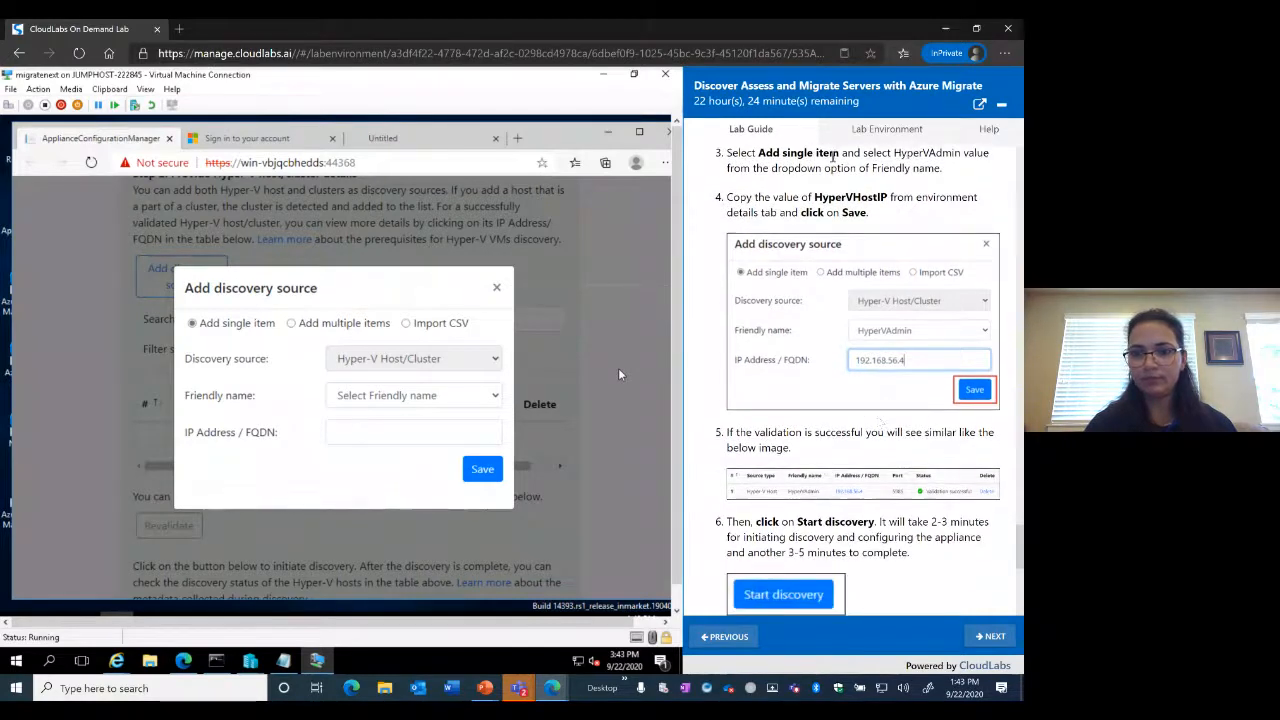
pyautogui.click(495, 398)
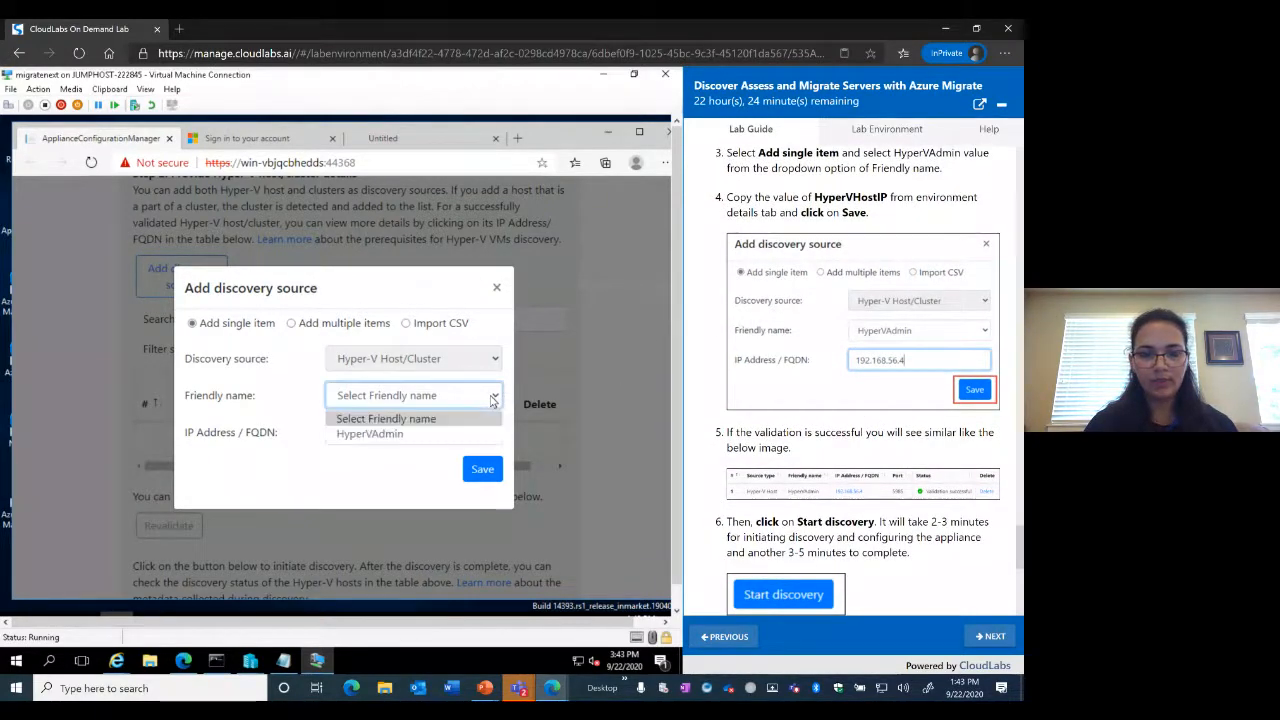
pyautogui.click(376, 435)
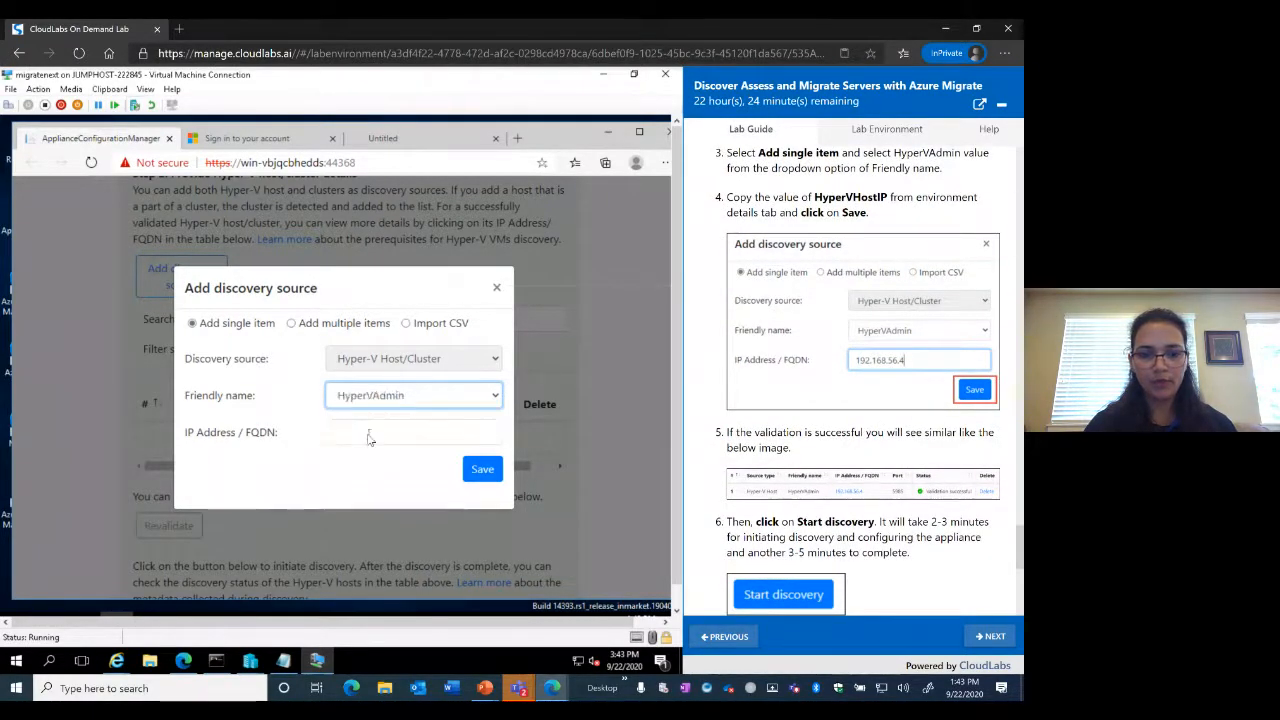
# Enter the HyperVHostIP 192.168.56.4 from the lab details as the host address and save the source
pyautogui.click(380, 440)
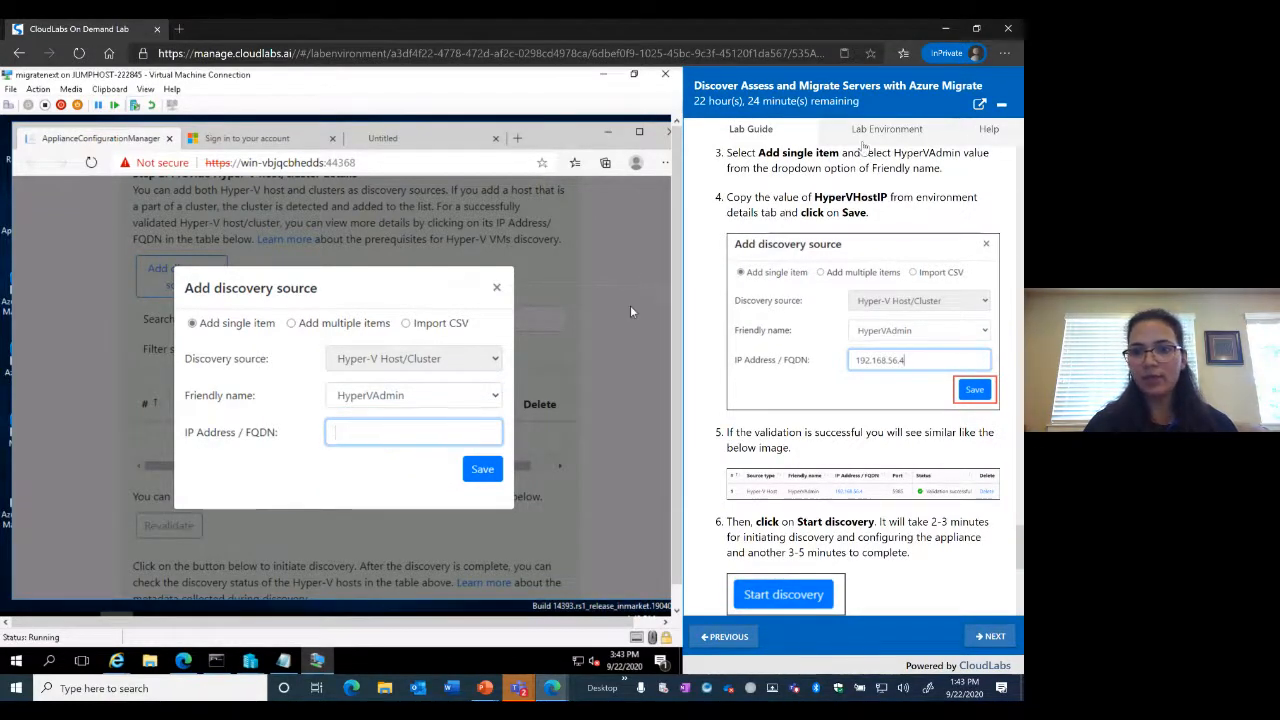
pyautogui.click(876, 138)
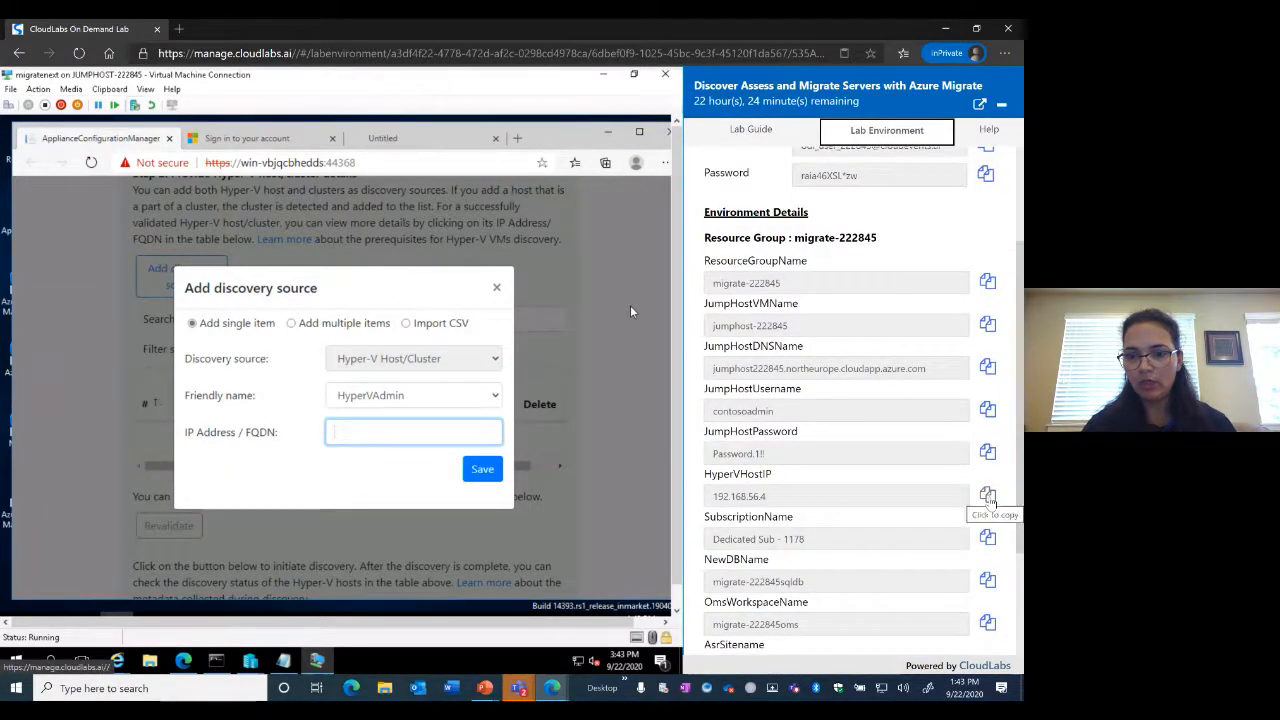
pyautogui.click(988, 497)
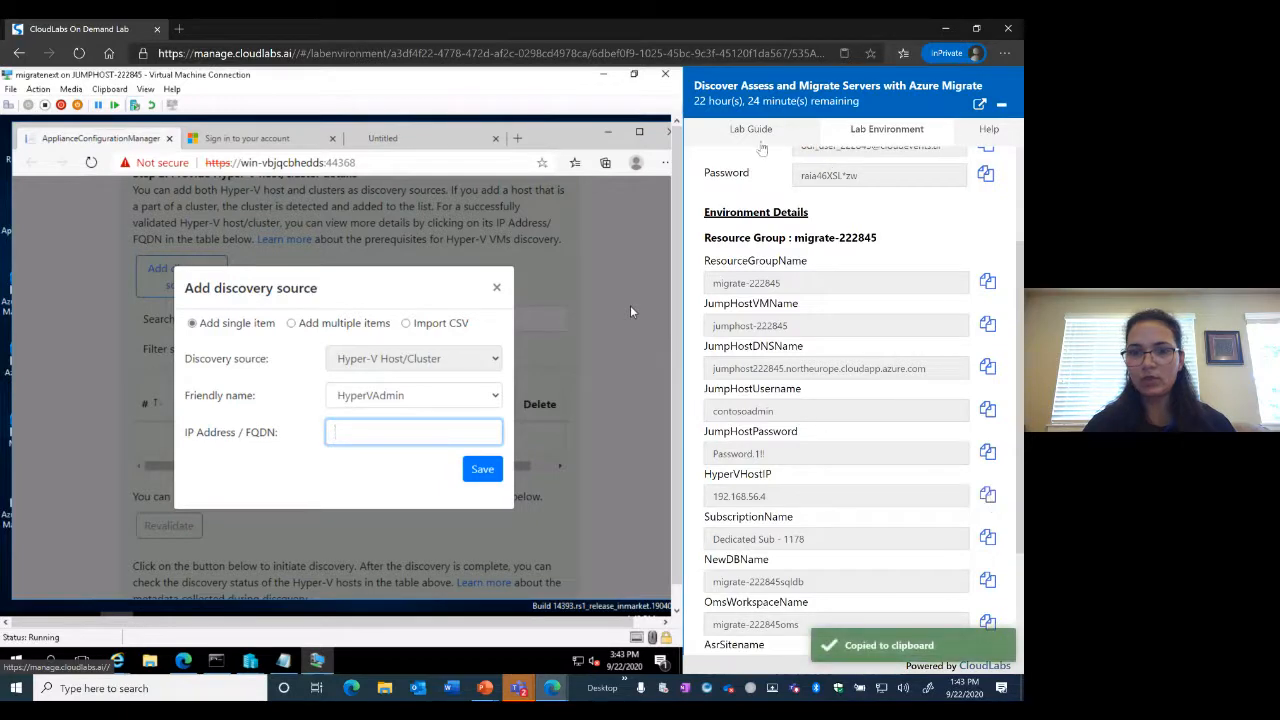
pyautogui.click(757, 138)
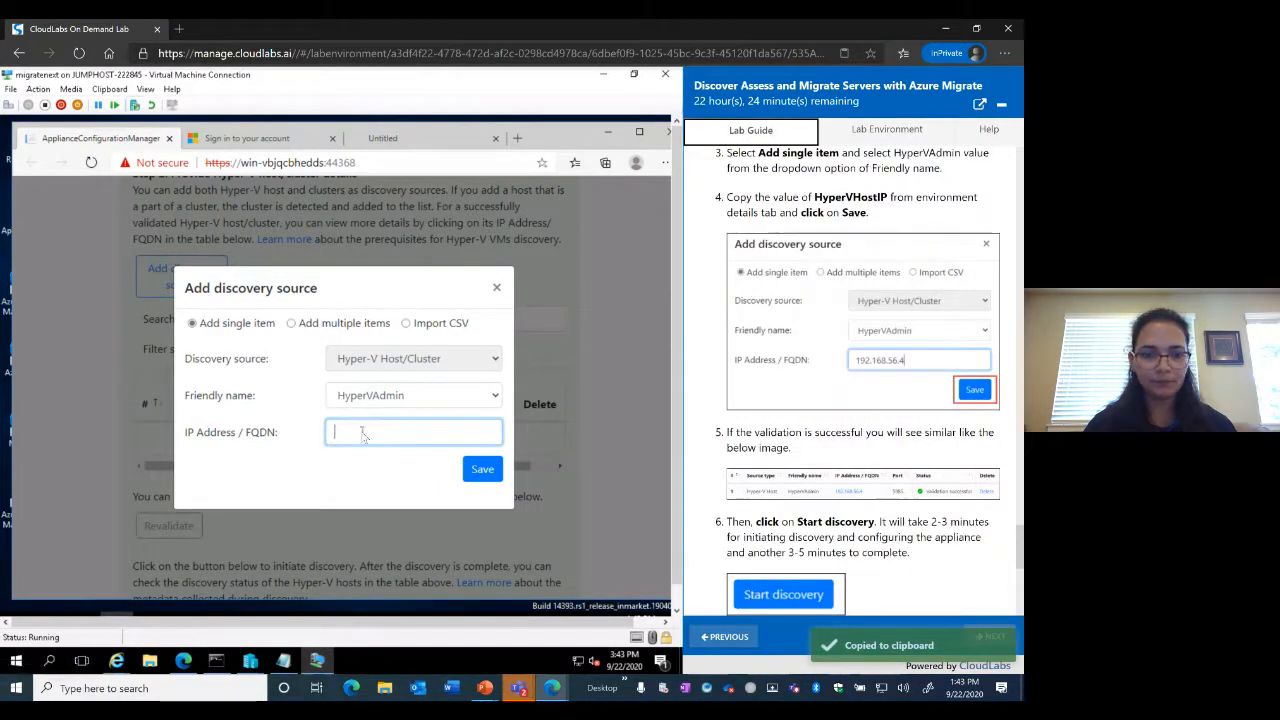
pyautogui.click(110, 89)
pyautogui.click(120, 105)
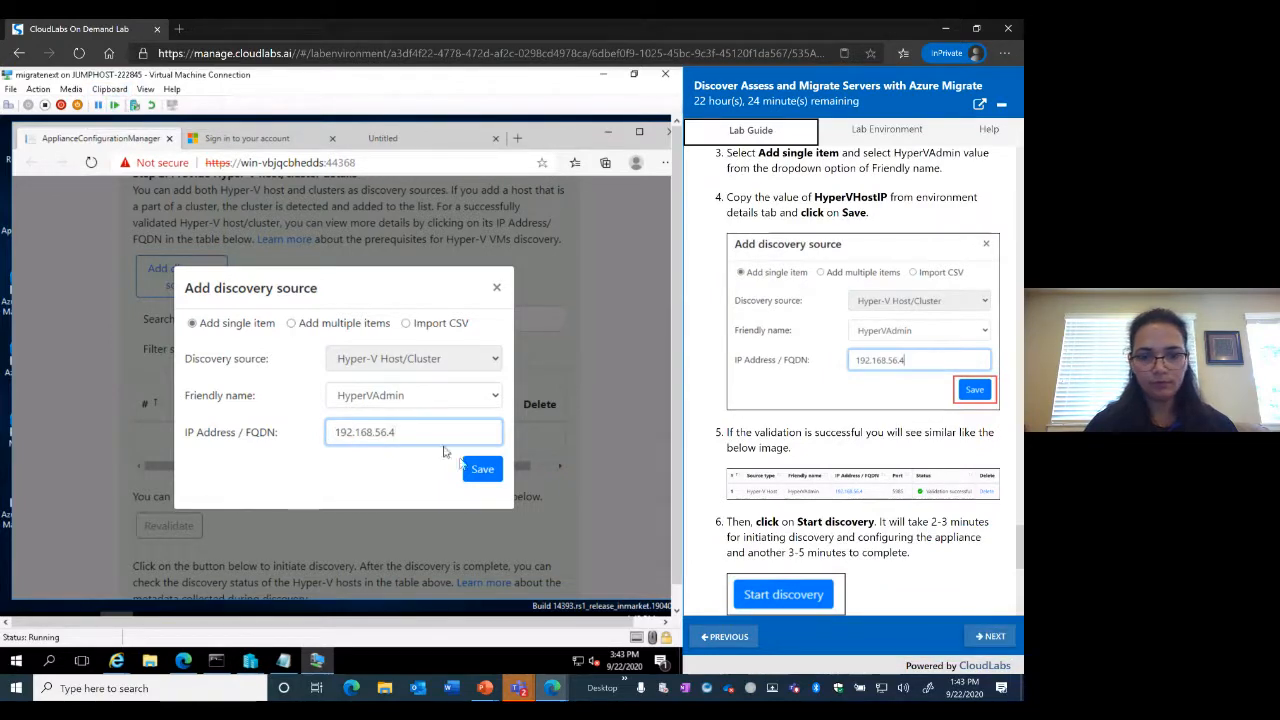
pyautogui.click(482, 472)
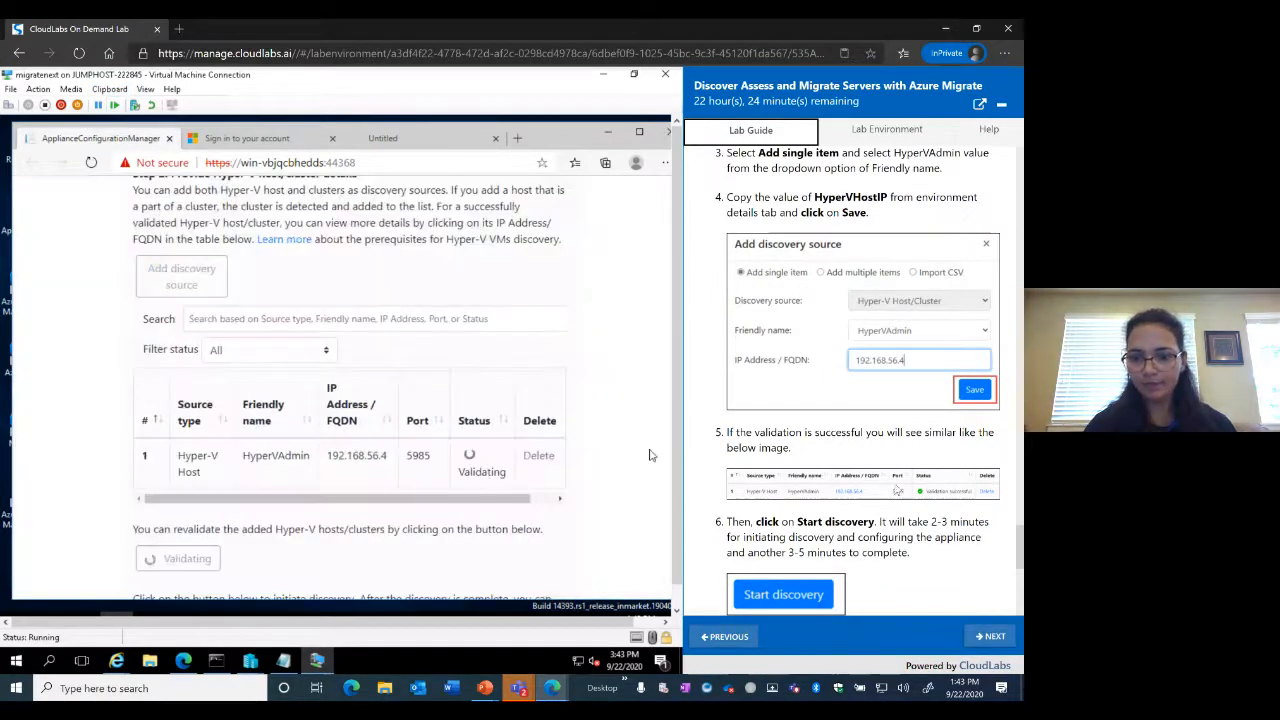
# Start discovery of VMs on Hyper-V host 192.168.56.4 below the hosts table
pyautogui.scroll(-3, 905, 497)
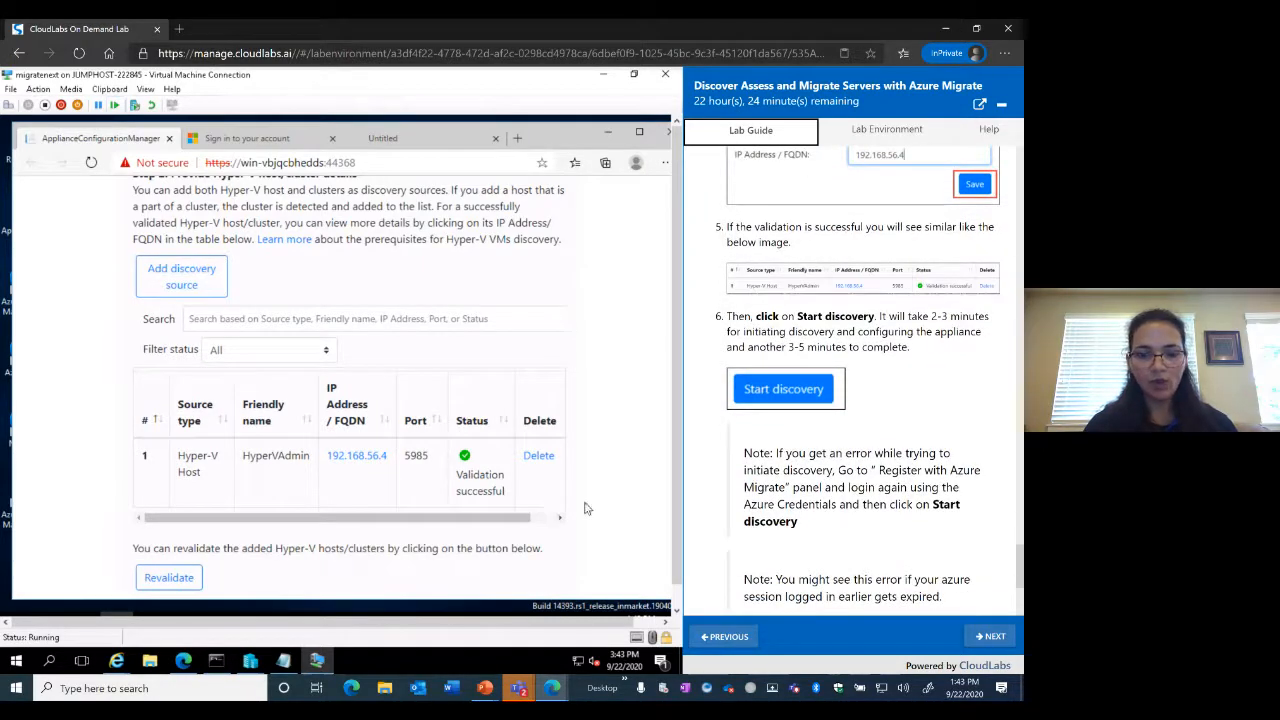
pyautogui.scroll(-2, 580, 500)
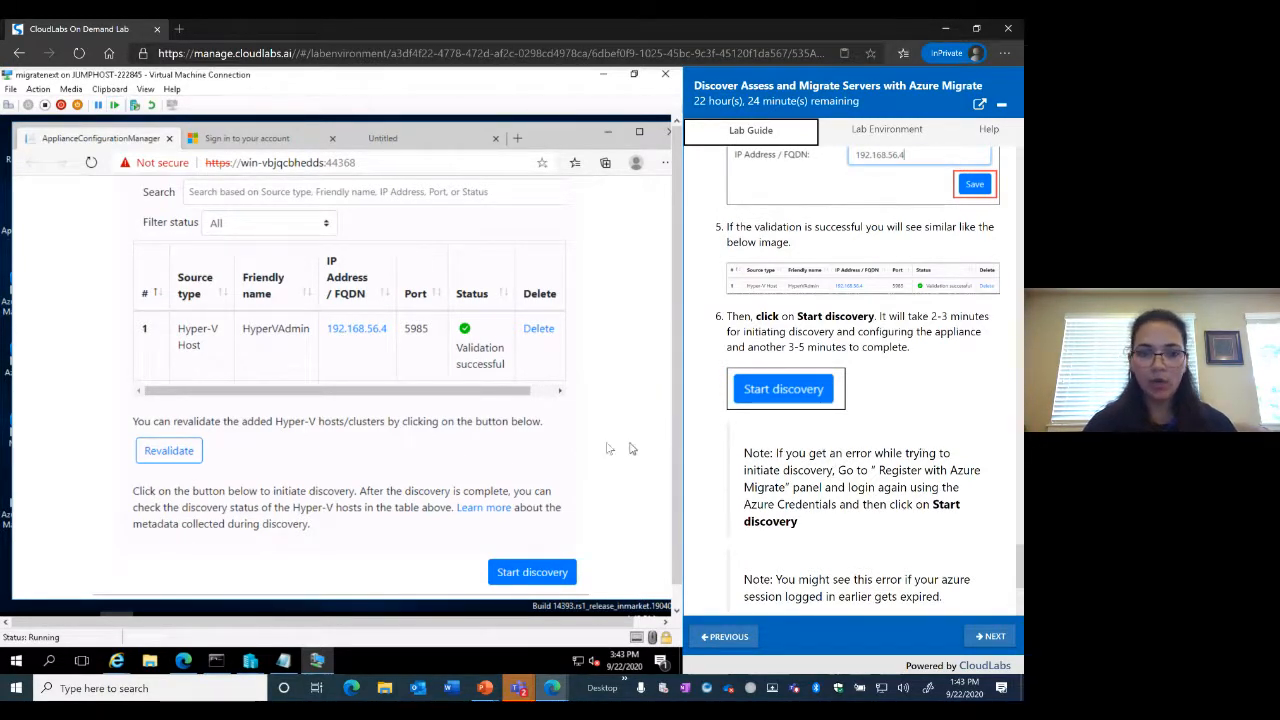
pyautogui.scroll(-1, 670, 440)
pyautogui.scroll(-1, 858, 456)
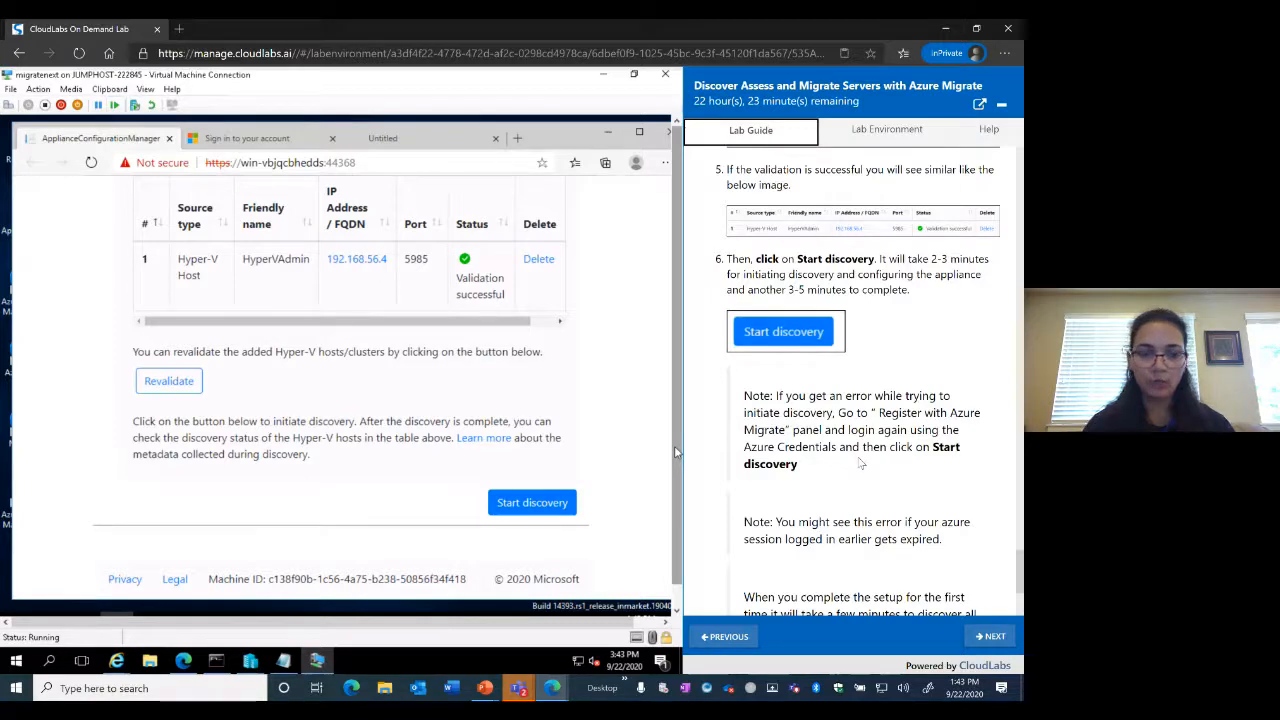
pyautogui.scroll(-2, 860, 463)
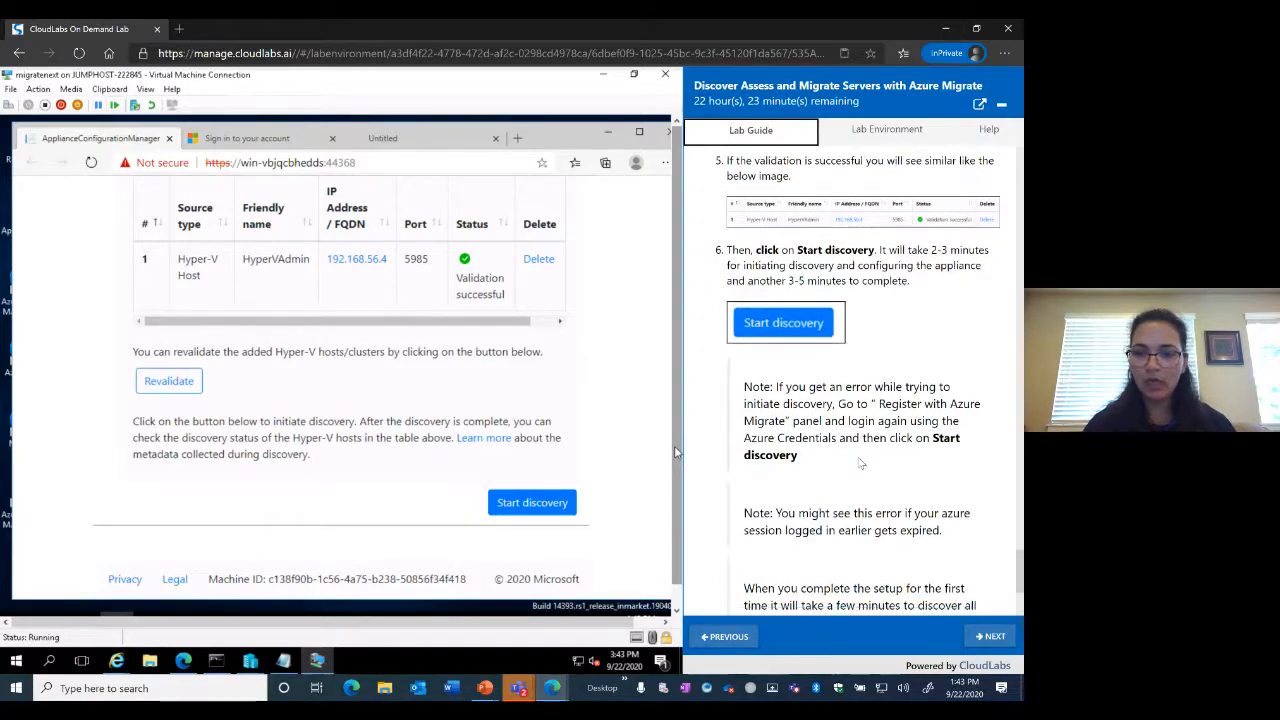
pyautogui.scroll(-3, 857, 458)
pyautogui.scroll(2, 857, 458)
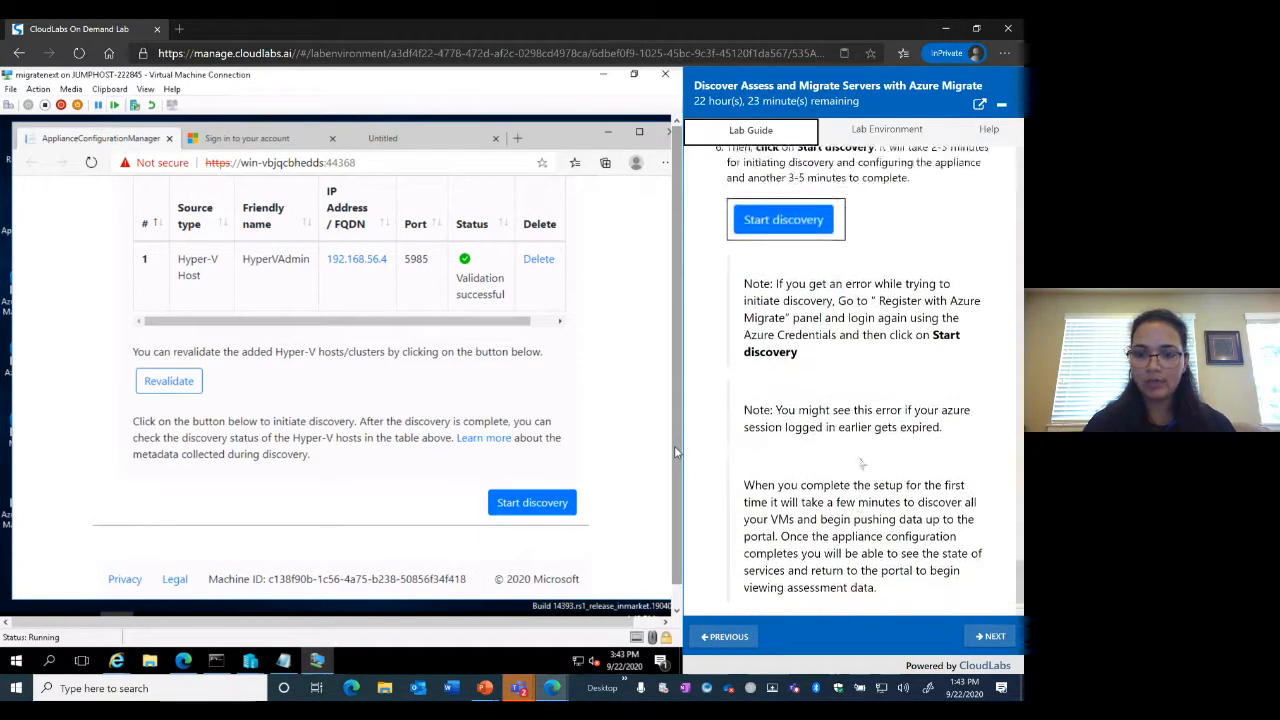
pyautogui.click(527, 505)
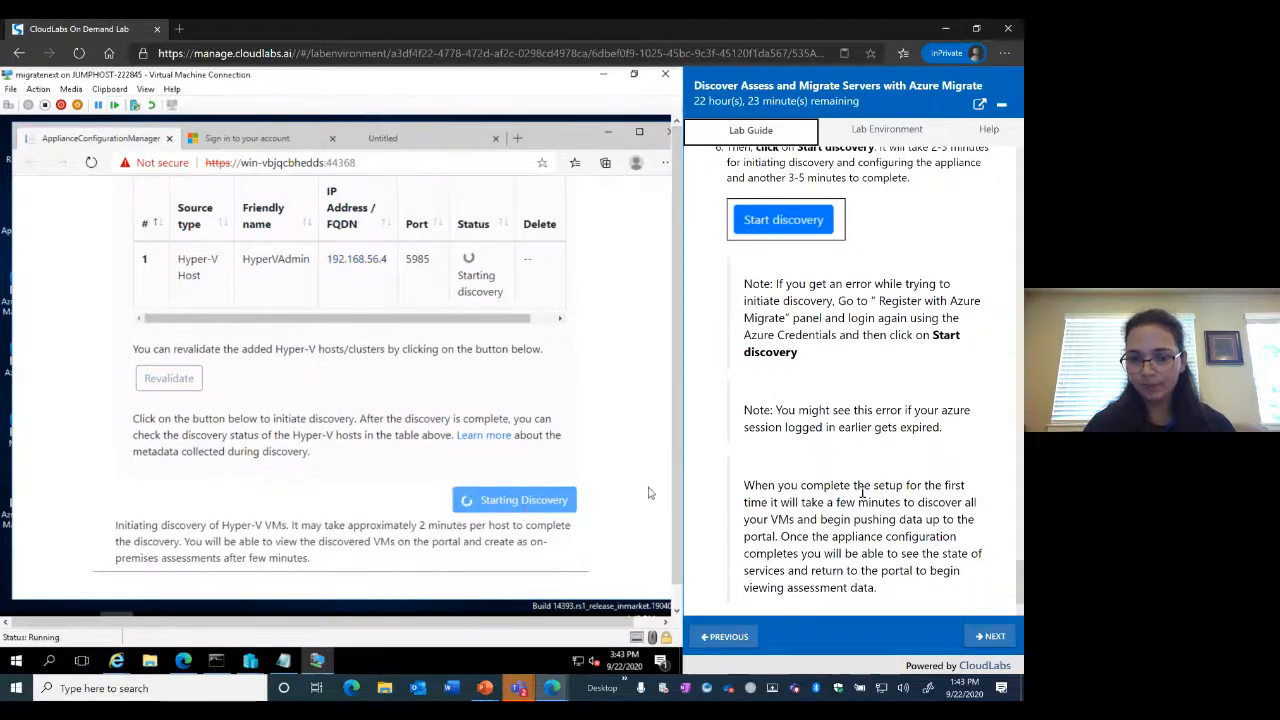
pyautogui.scroll(-3, 993, 507)
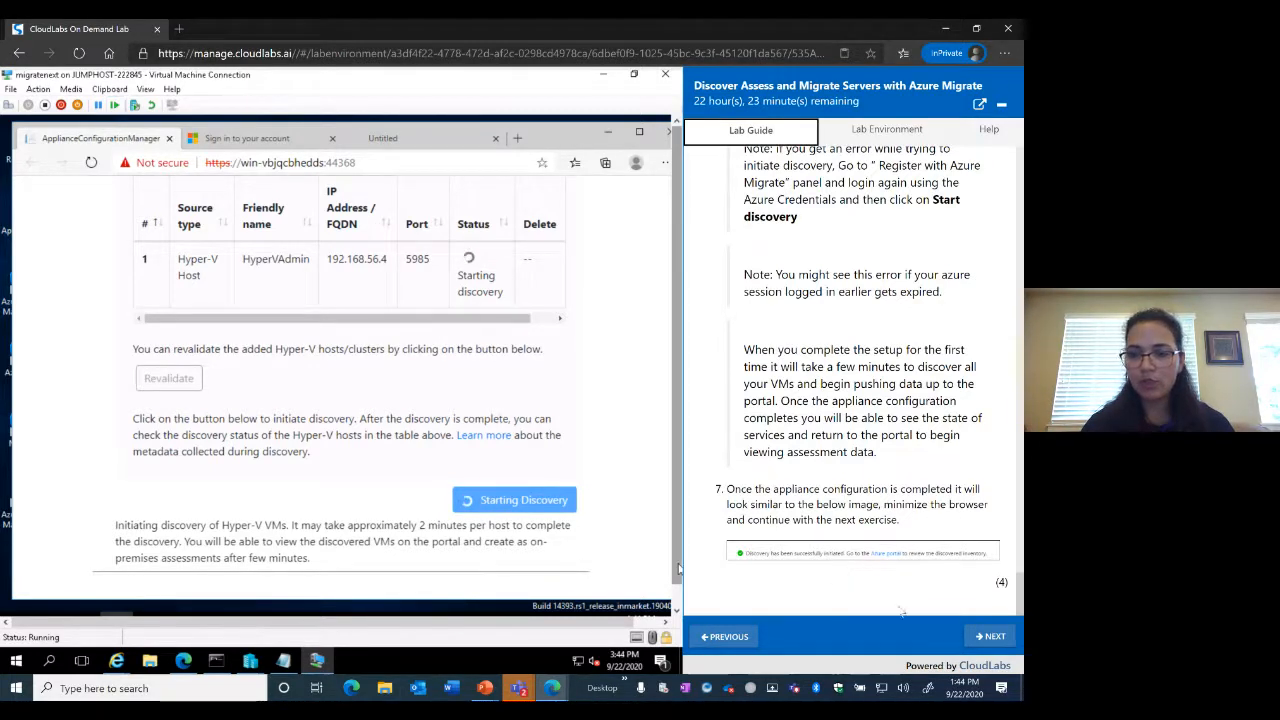
# Advance the lab guide to Exercise 3: Create groups and bring the Azure portal browser back up
pyautogui.click(984, 639)
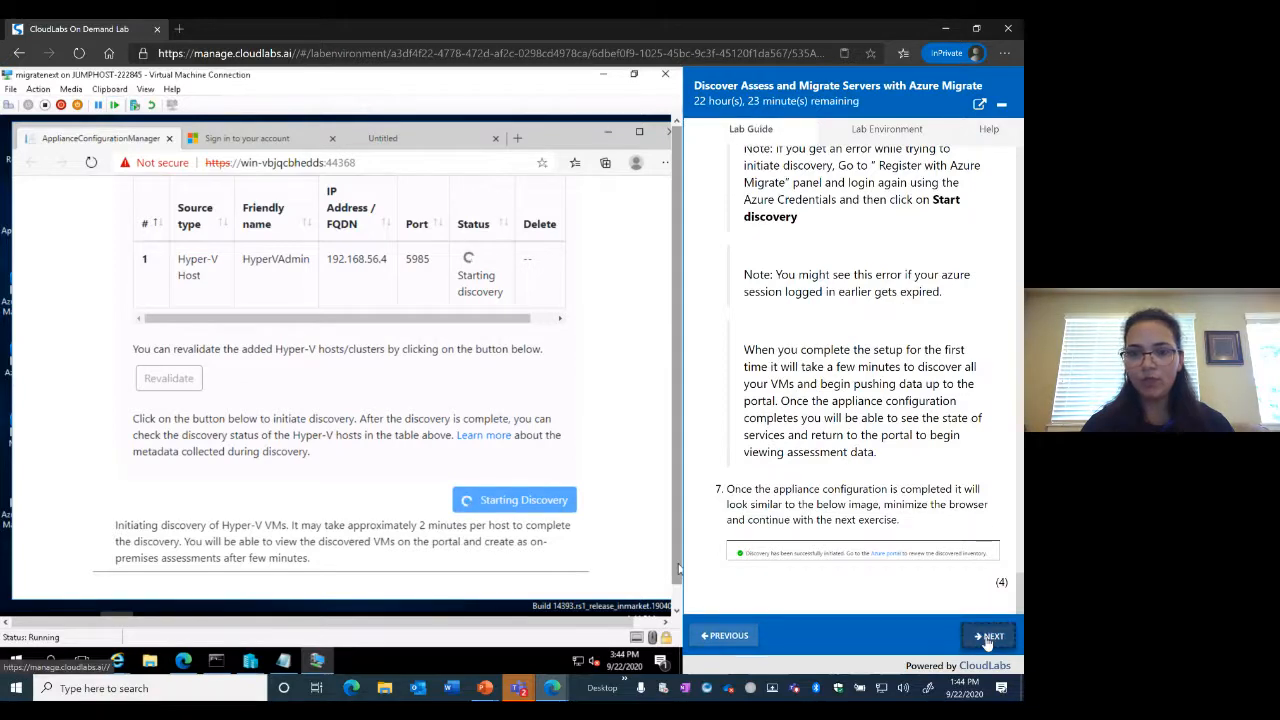
pyautogui.click(609, 136)
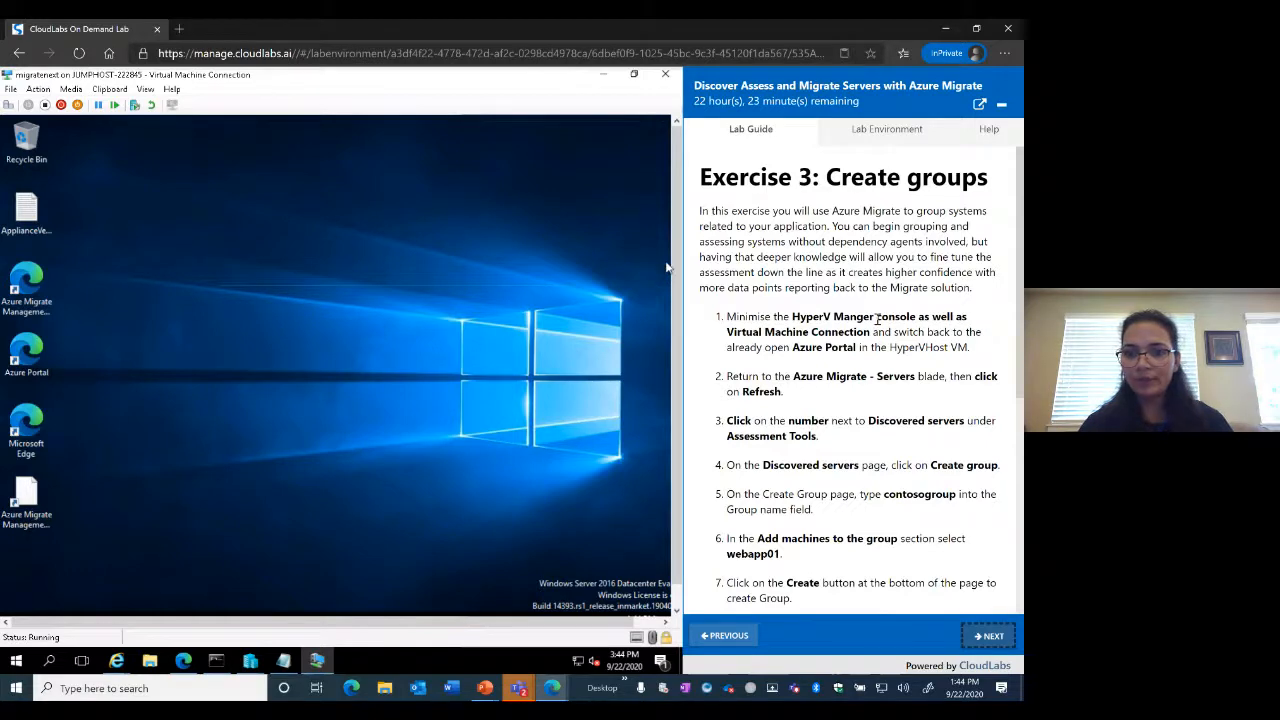
pyautogui.scroll(-2, 877, 318)
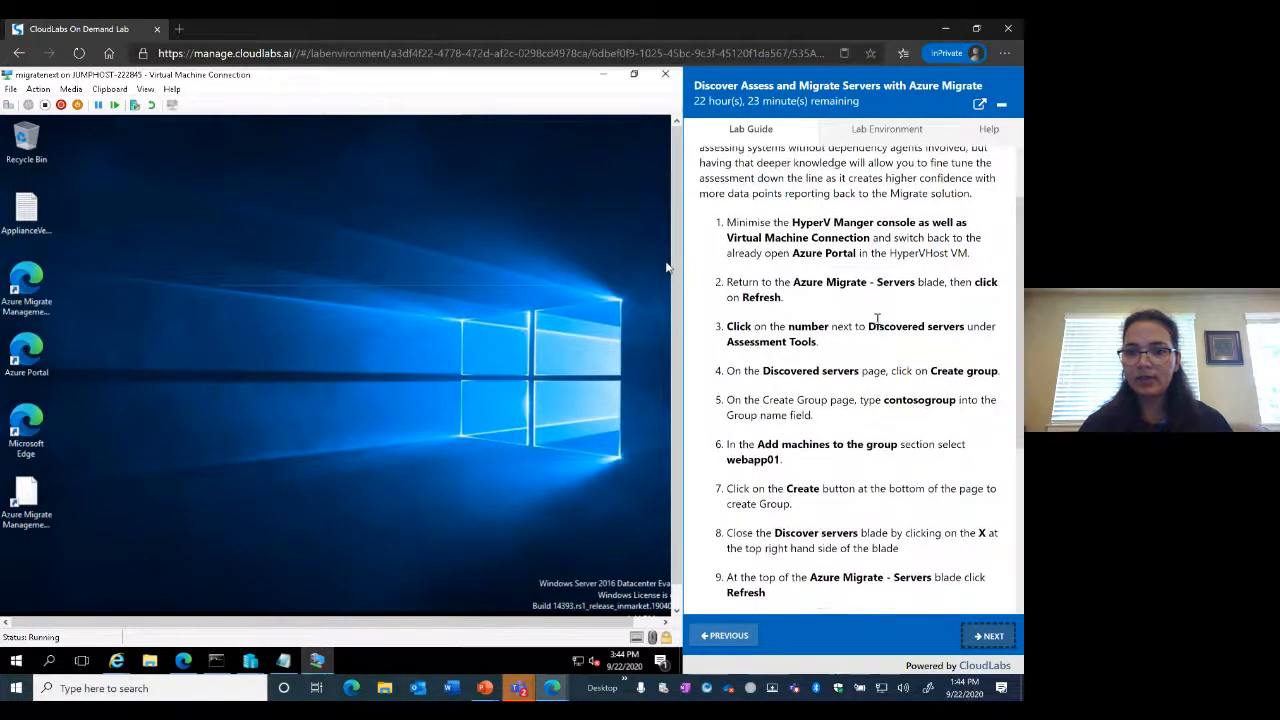
pyautogui.scroll(-2, 877, 318)
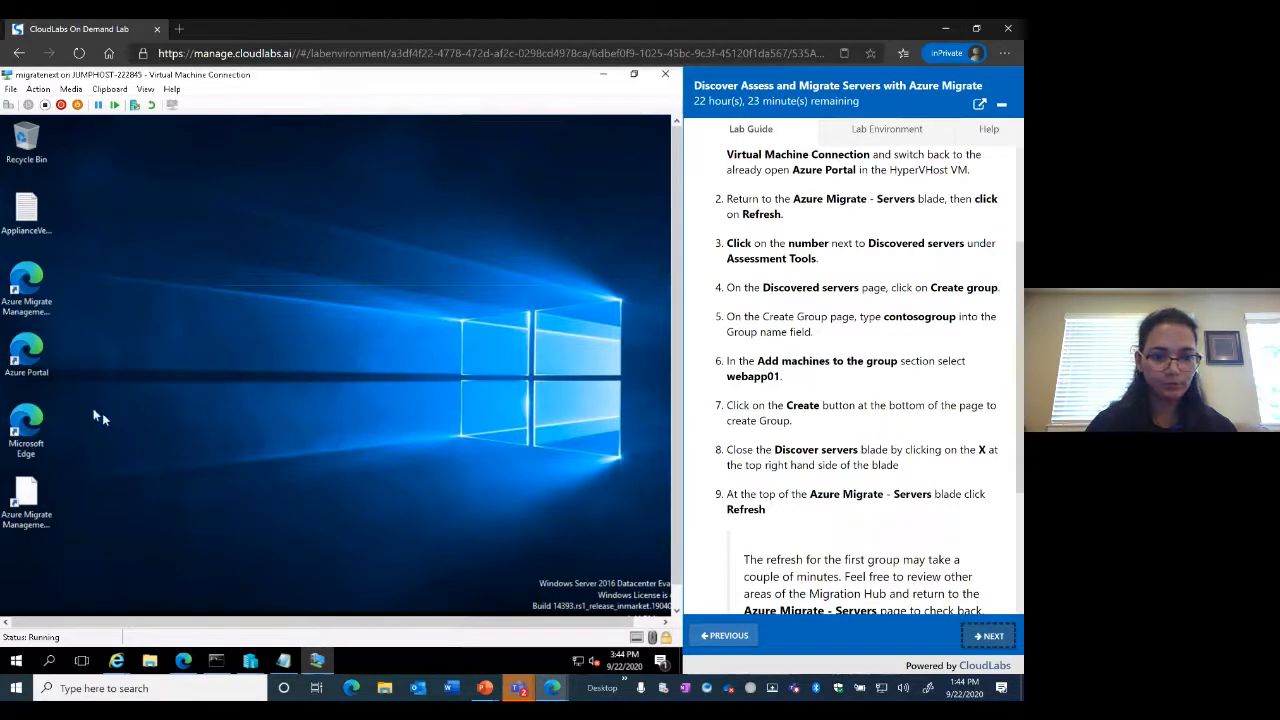
pyautogui.click(184, 670)
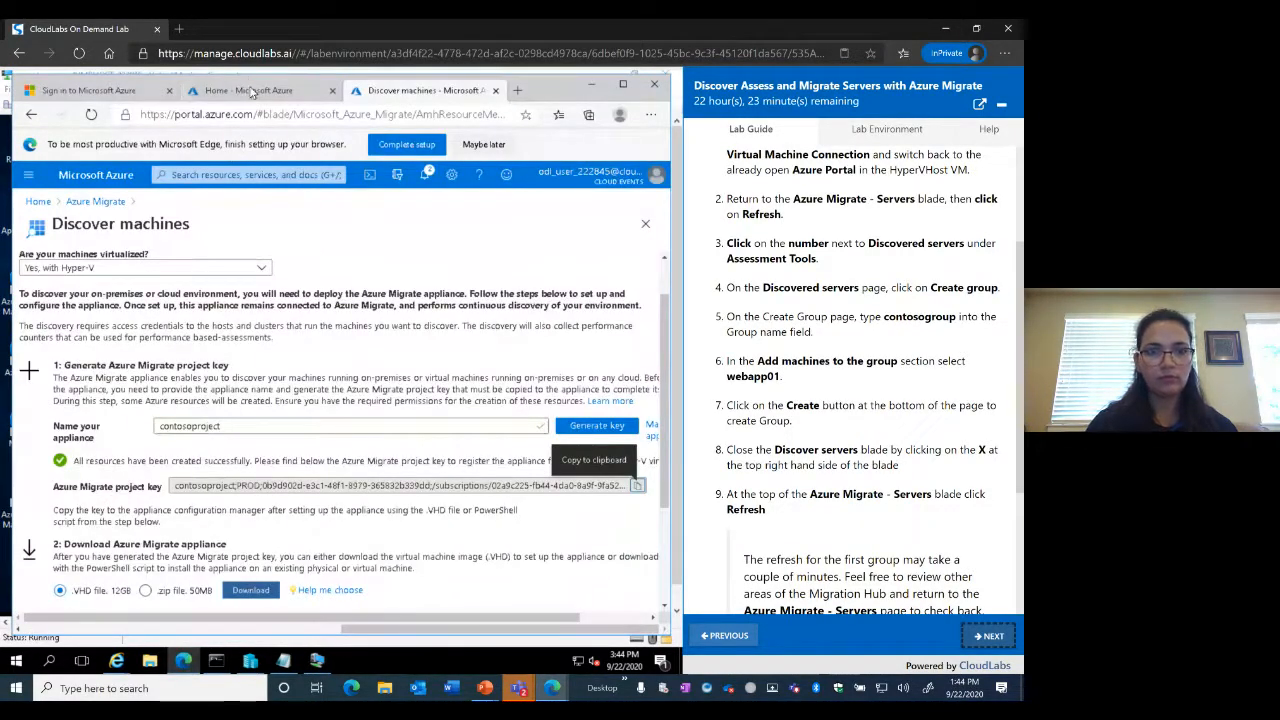
# From the portal home page, search 'migrate' and open the Azure Migrate service
pyautogui.click(252, 92)
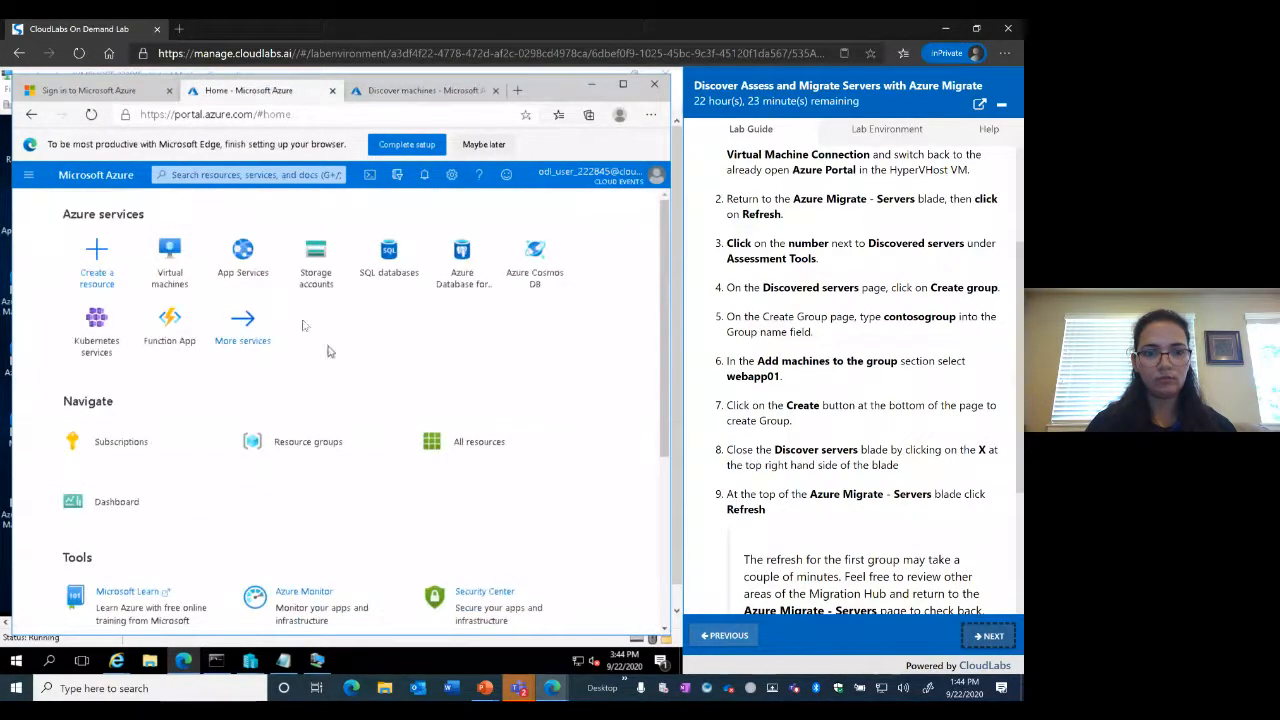
pyautogui.click(219, 177)
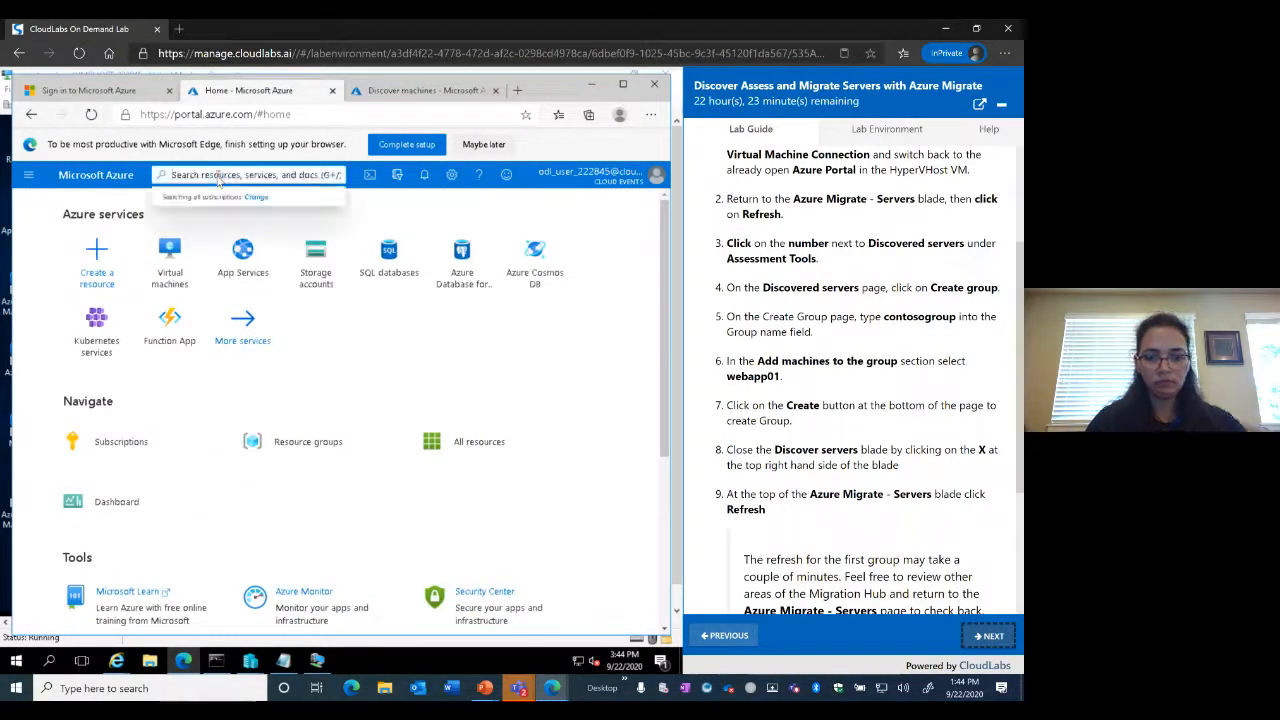
pyautogui.write('migrate')
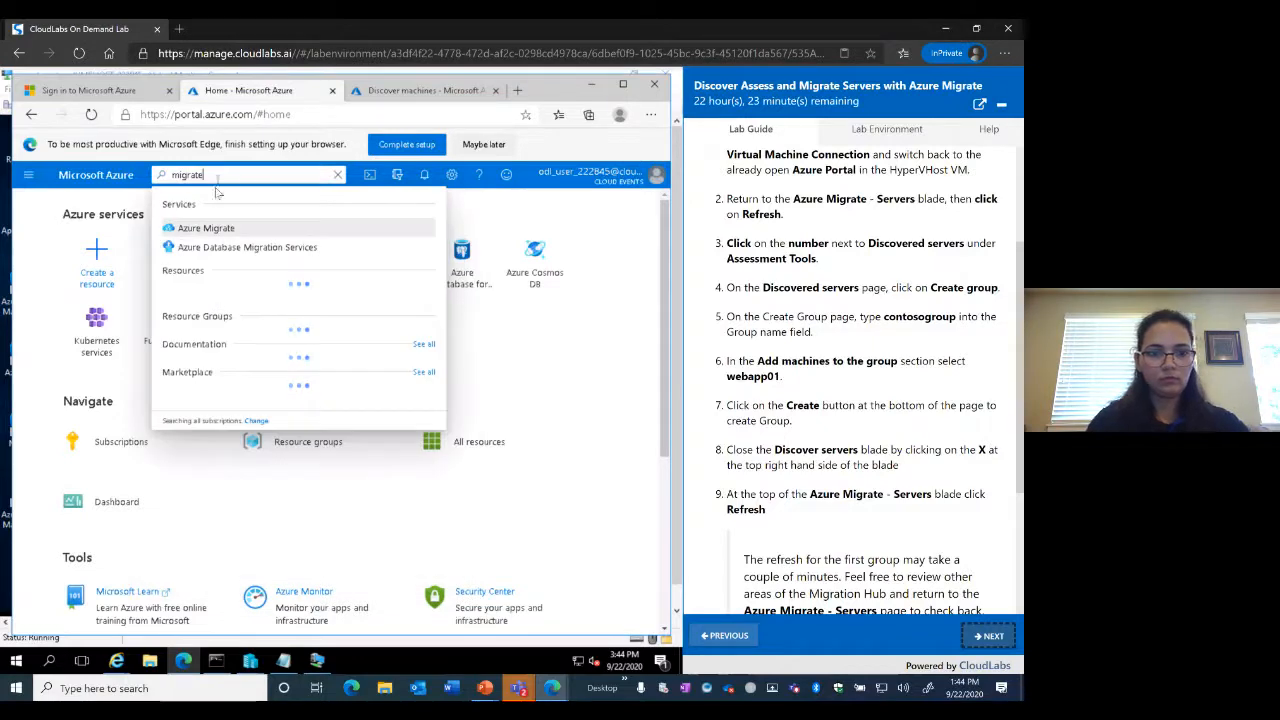
pyautogui.click(209, 230)
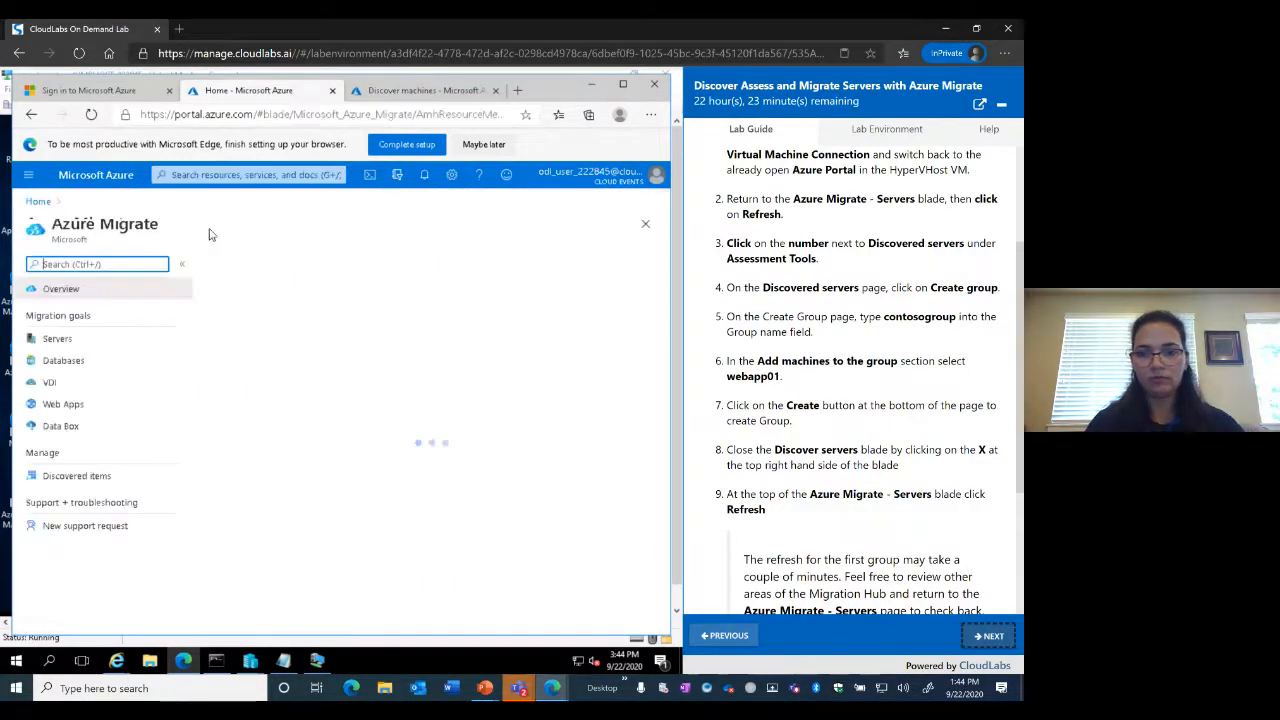
# Open Azure Migrate's Servers page, then return to the Discover machines tab
pyautogui.scroll(-1, 846, 348)
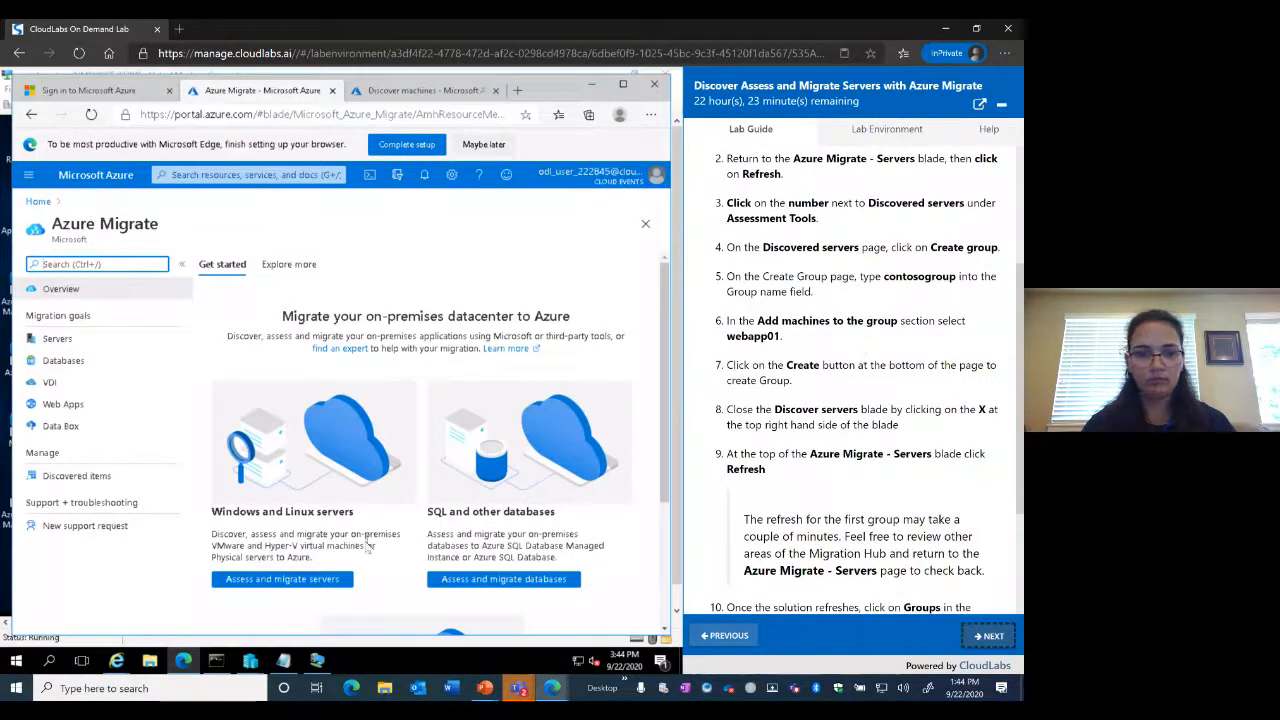
pyautogui.click(58, 340)
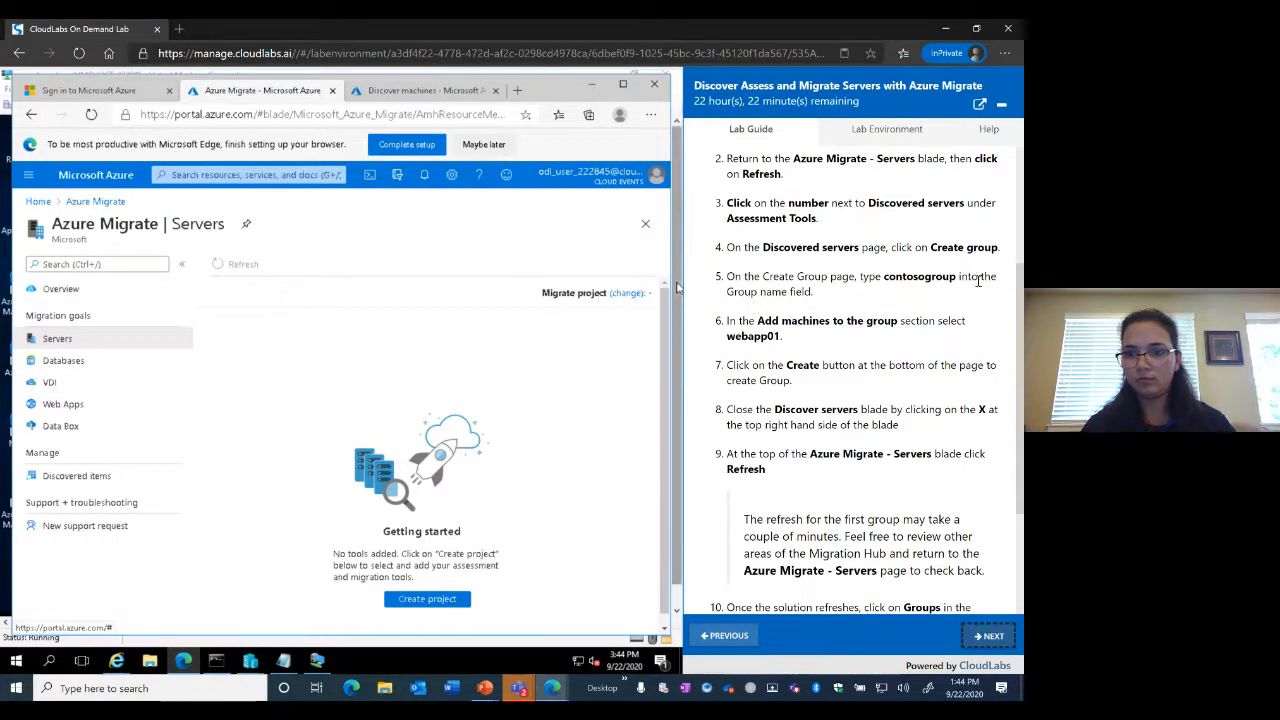
pyautogui.click(55, 345)
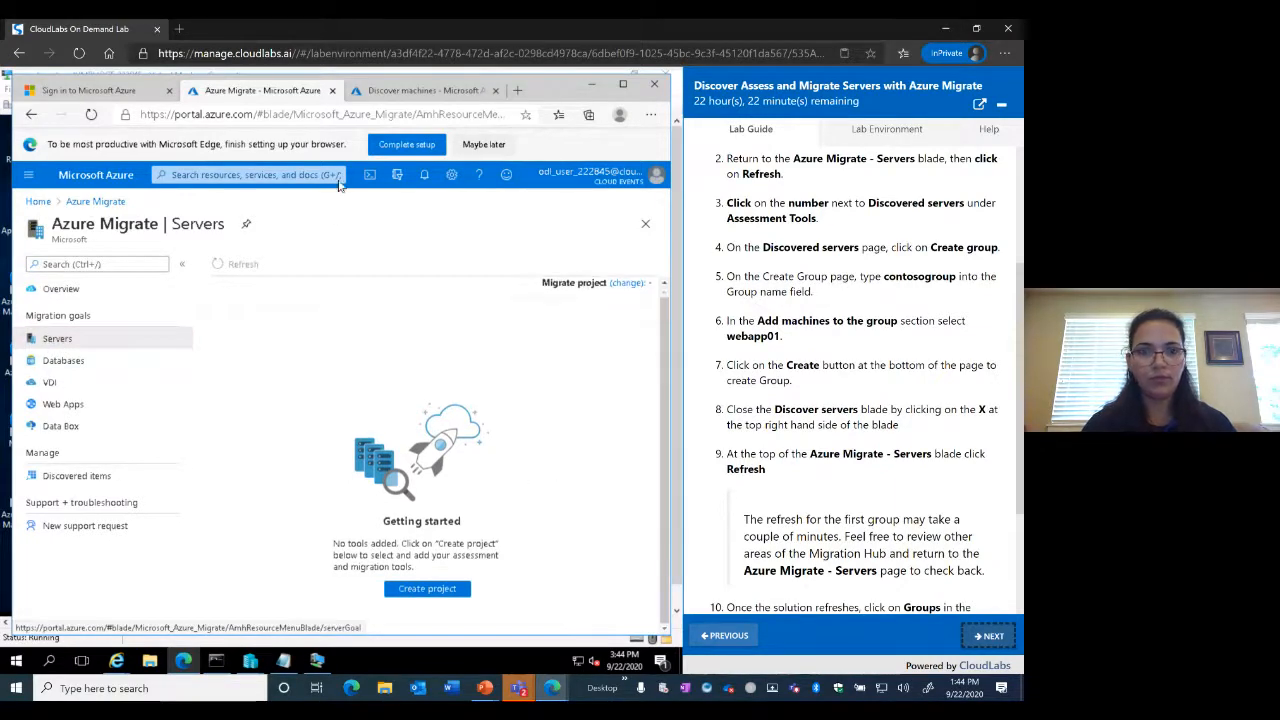
pyautogui.click(395, 91)
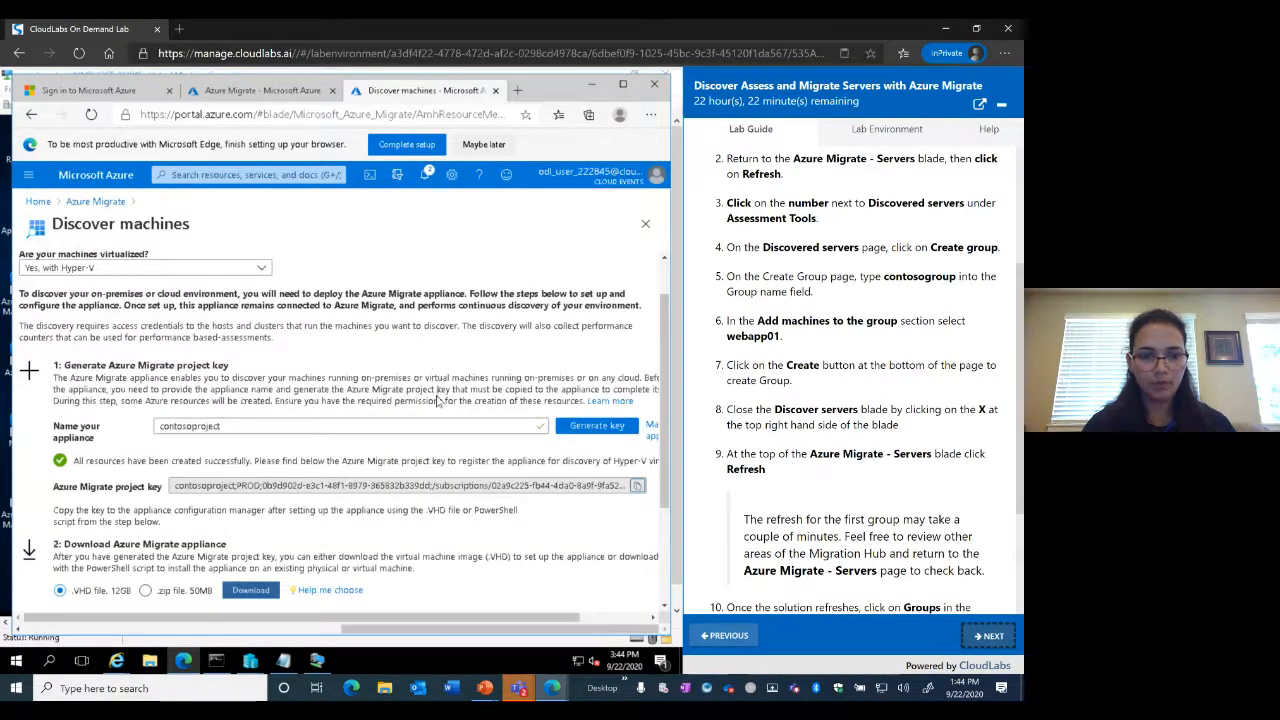
pyautogui.scroll(-3, 437, 400)
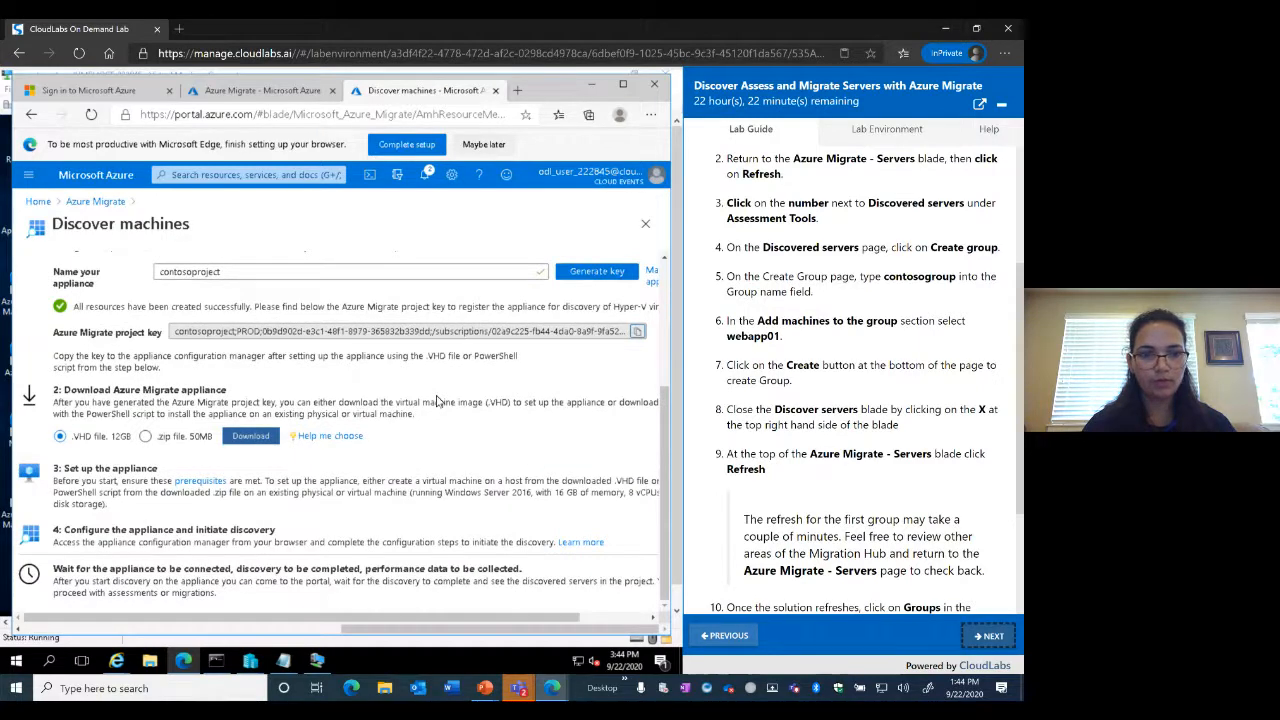
pyautogui.scroll(4, 437, 400)
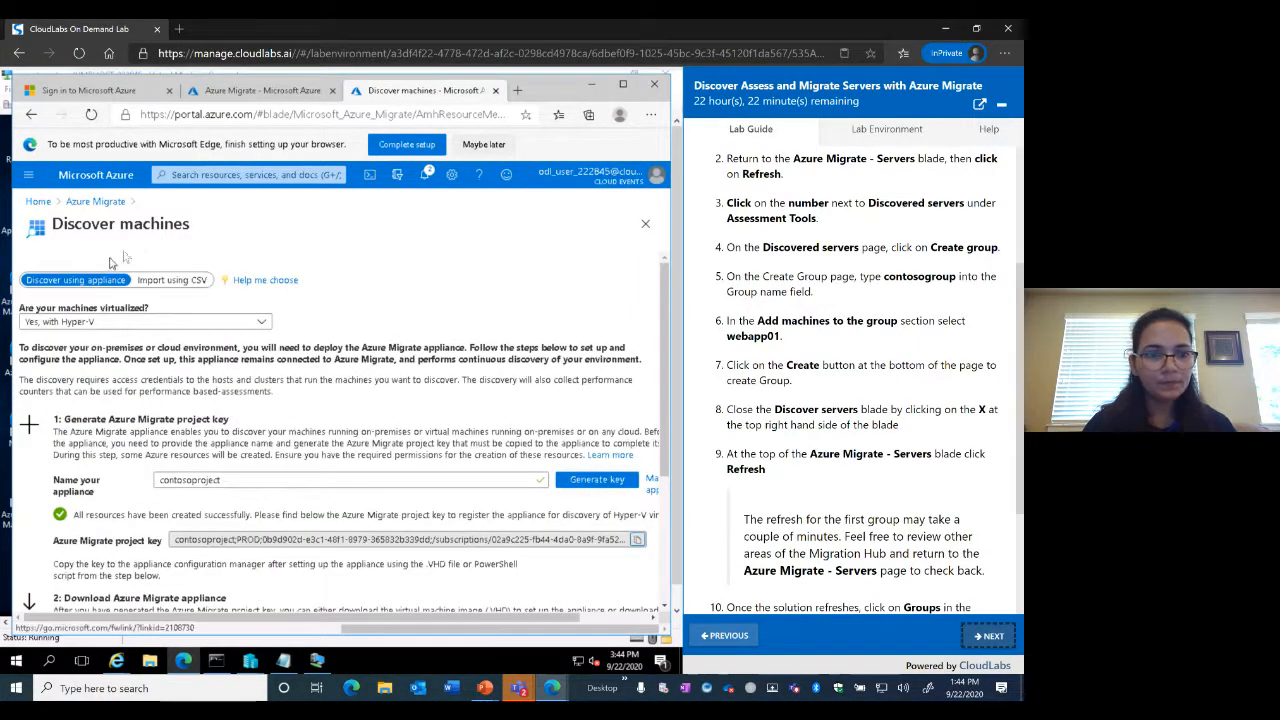
# Refresh the tools in project migrate222845 on the Servers page and confirm success in Notifications
pyautogui.click(90, 203)
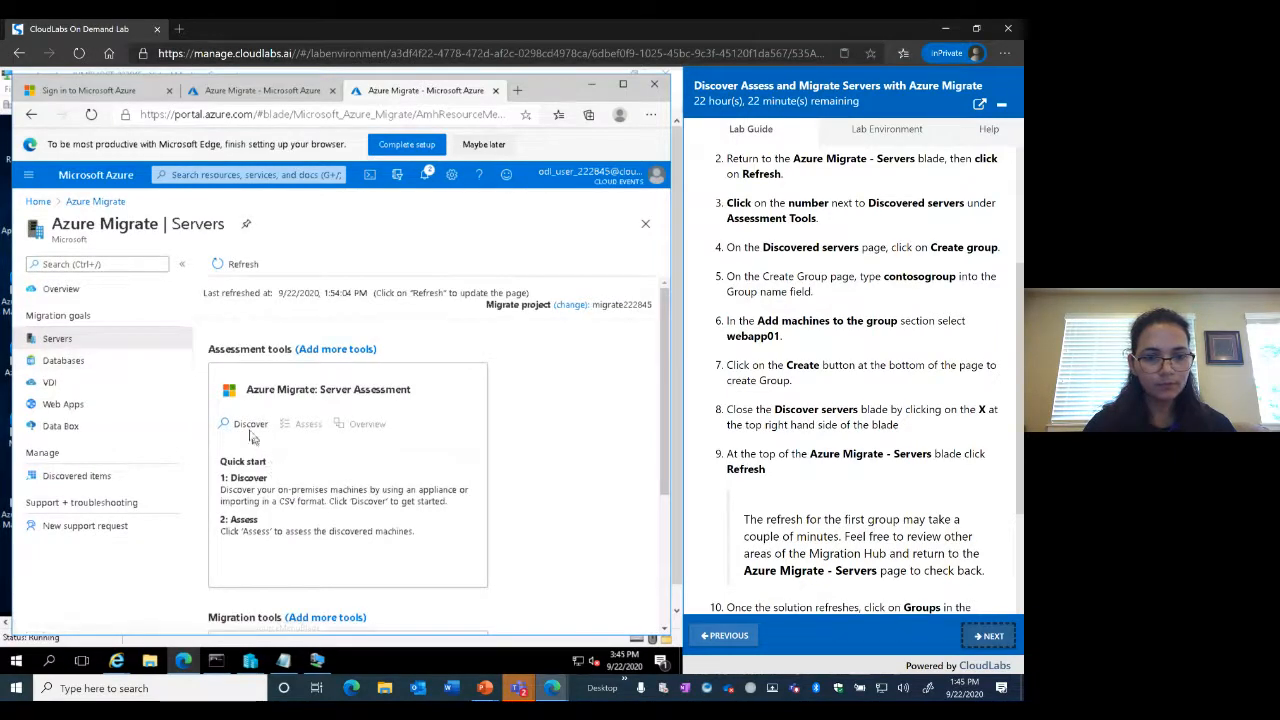
pyautogui.scroll(1, 893, 371)
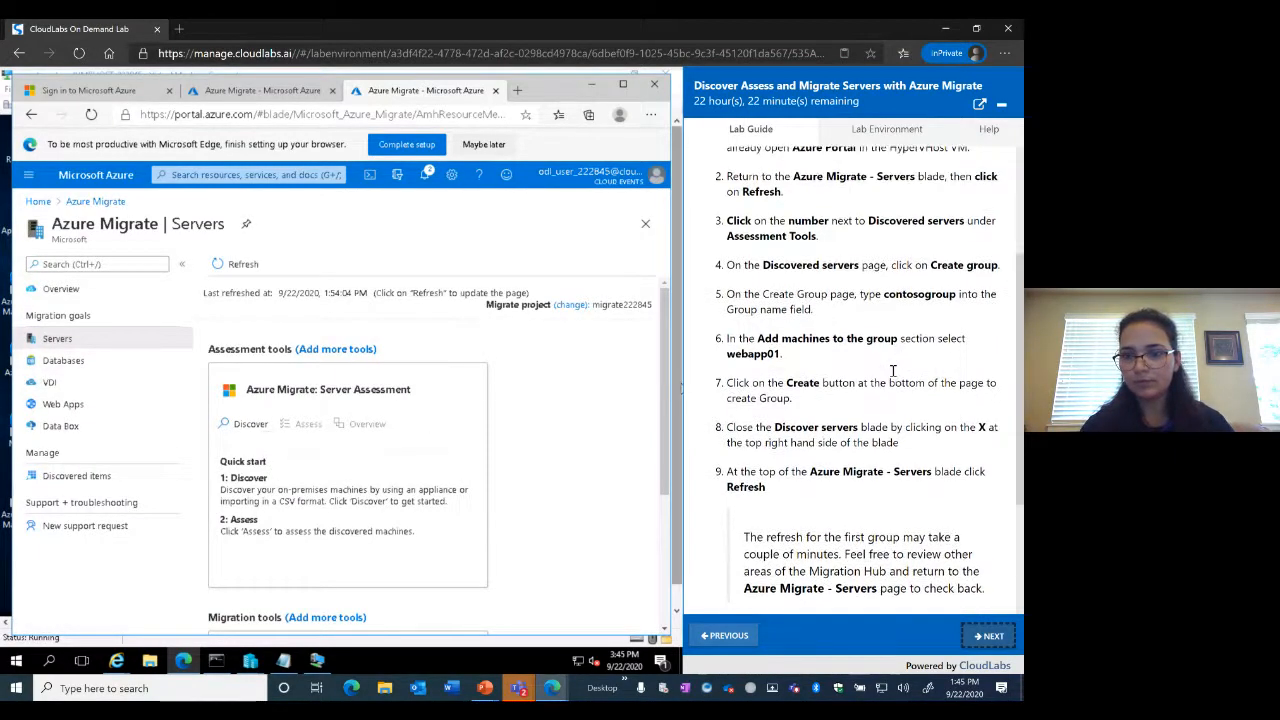
pyautogui.scroll(3, 893, 371)
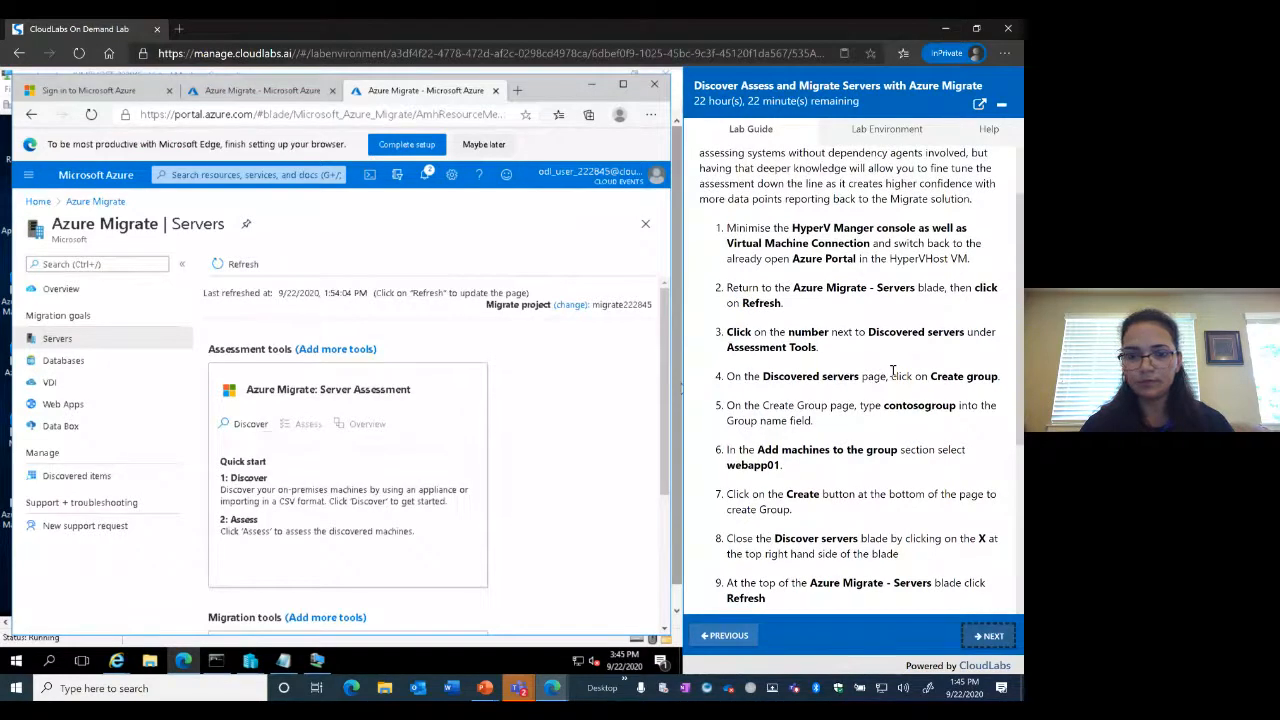
pyautogui.click(232, 266)
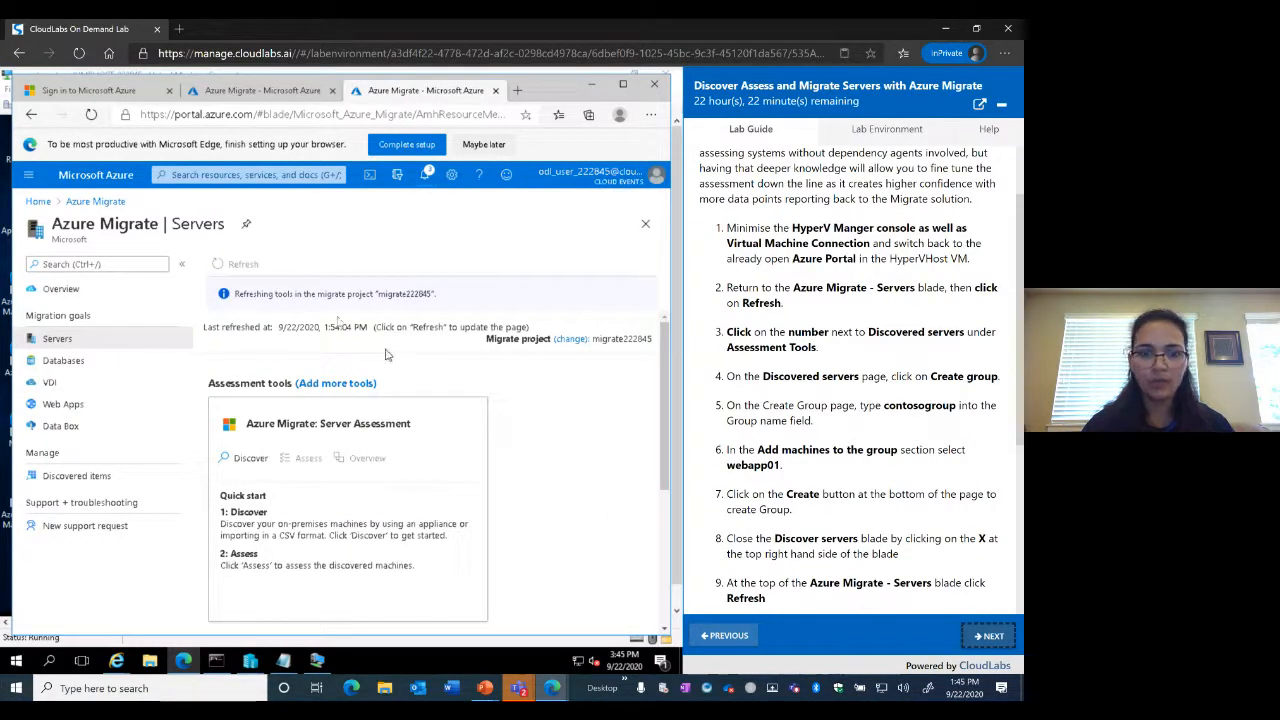
pyautogui.click(427, 177)
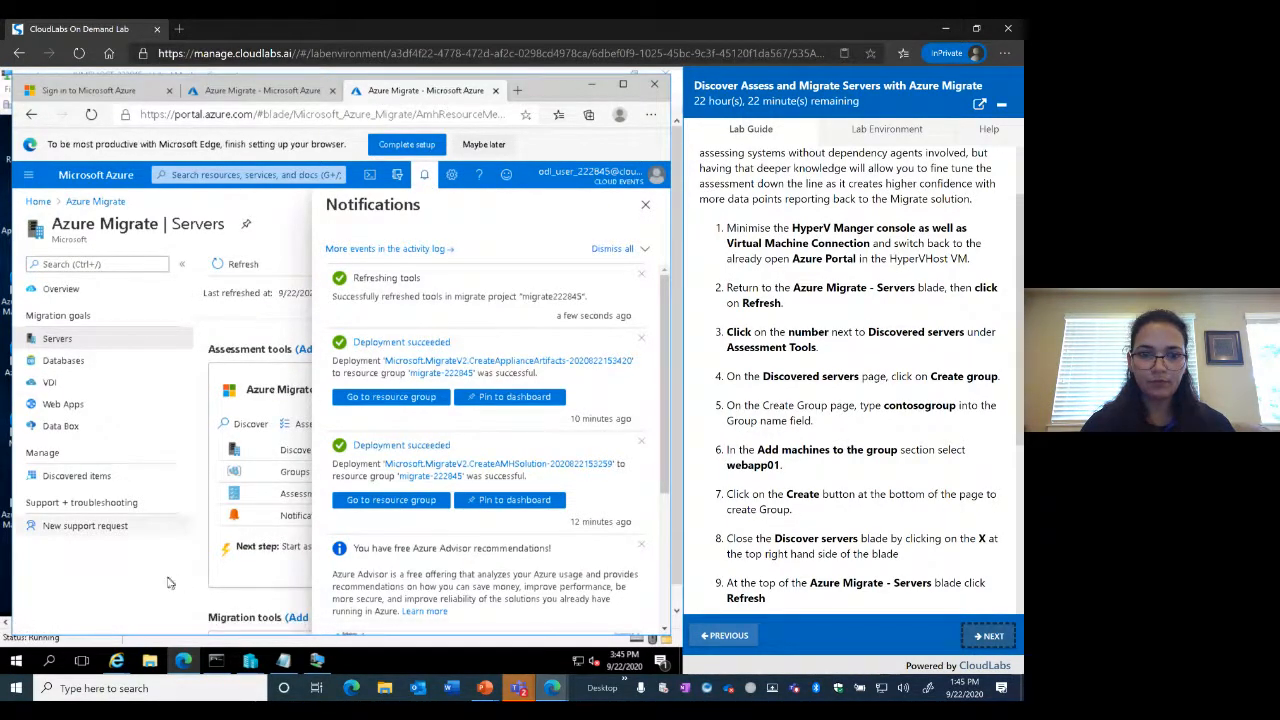
# Open the Discovered servers list showing the 3 servers found by Server Assessment
pyautogui.click(645, 207)
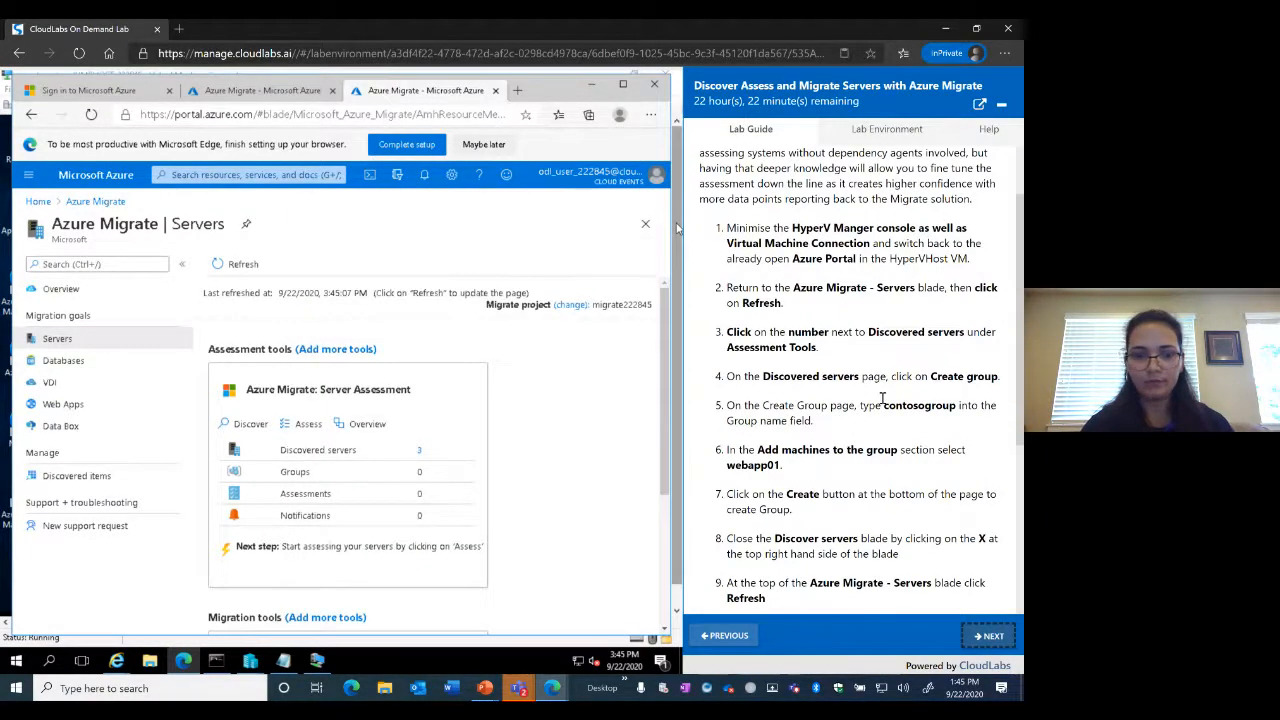
pyautogui.scroll(-2, 882, 398)
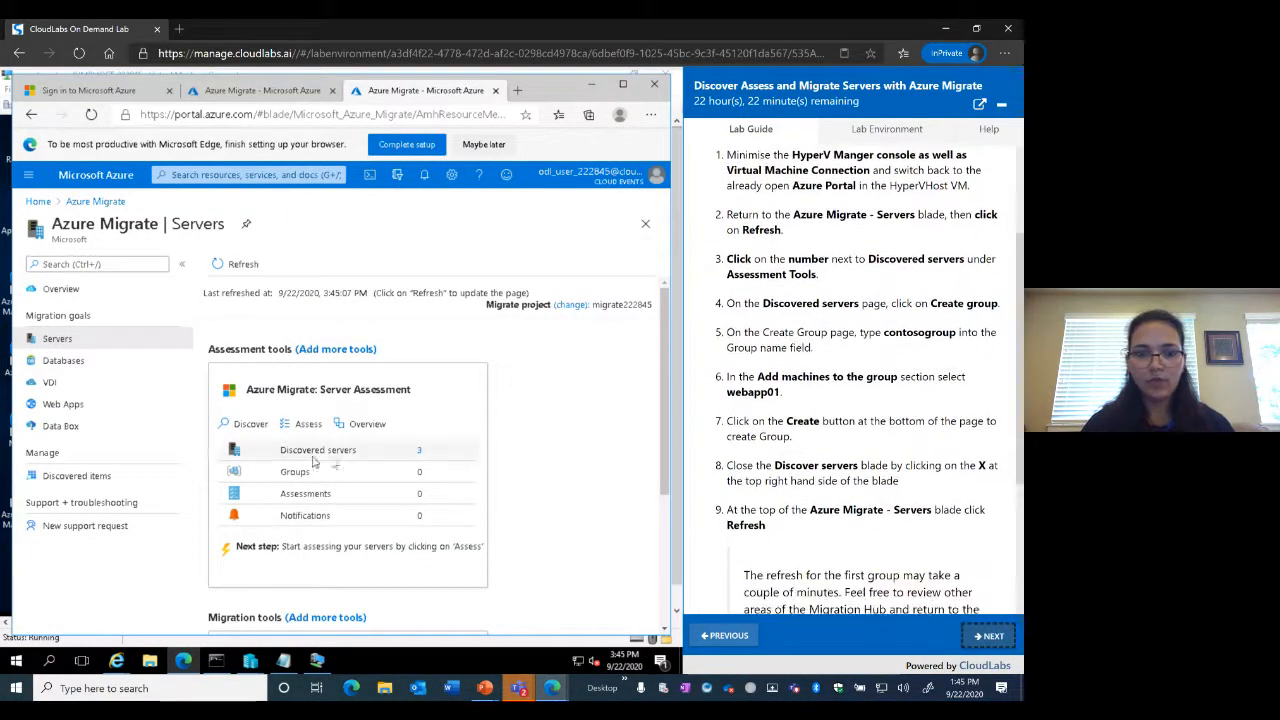
pyautogui.scroll(-1, 497, 434)
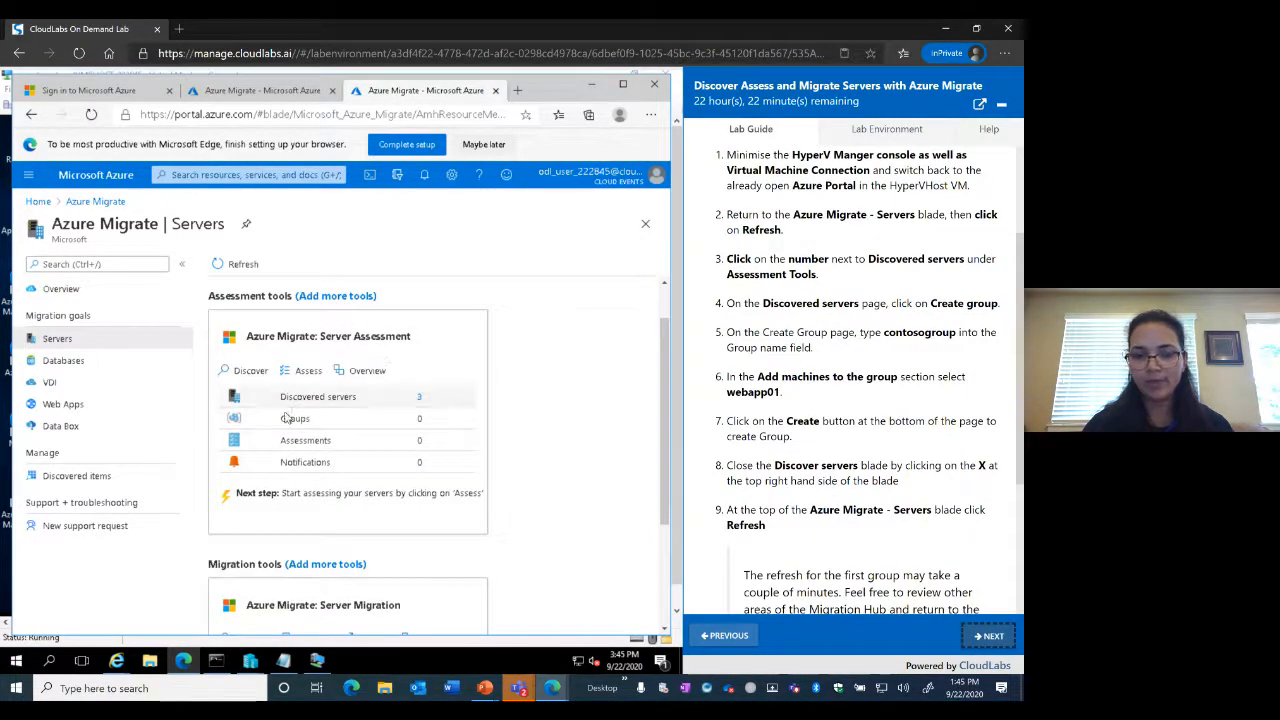
pyautogui.click(420, 399)
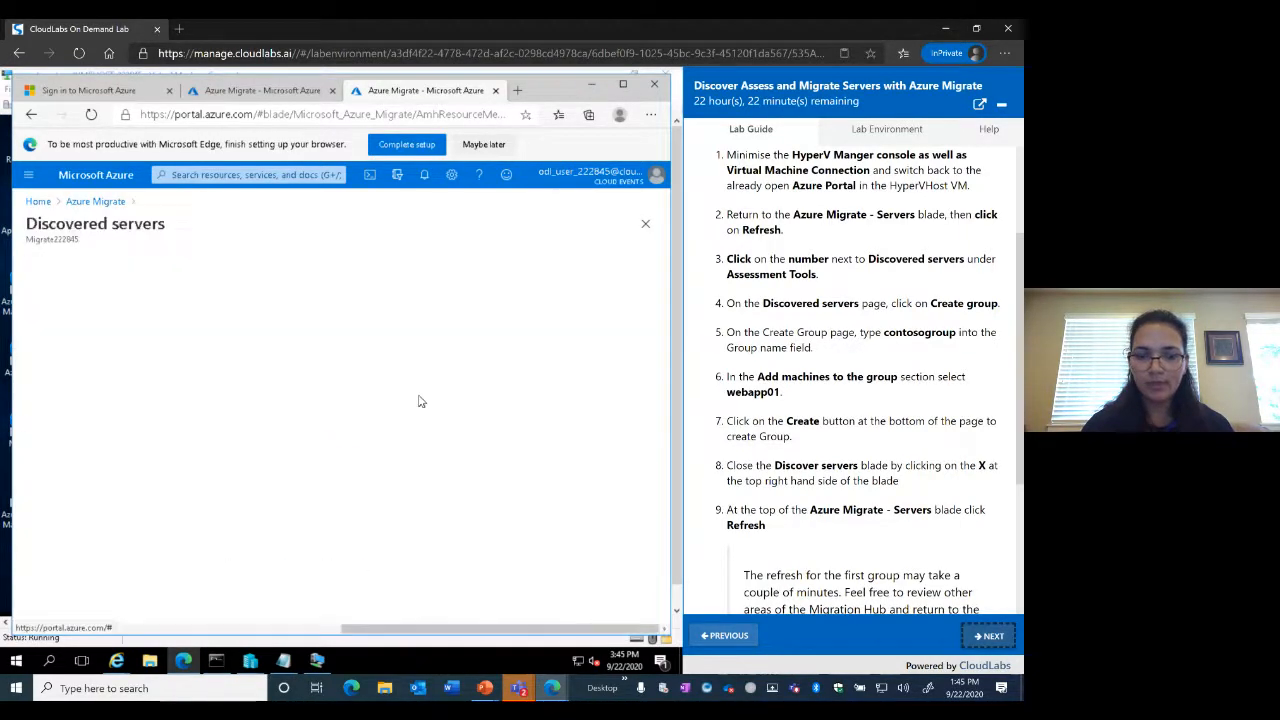
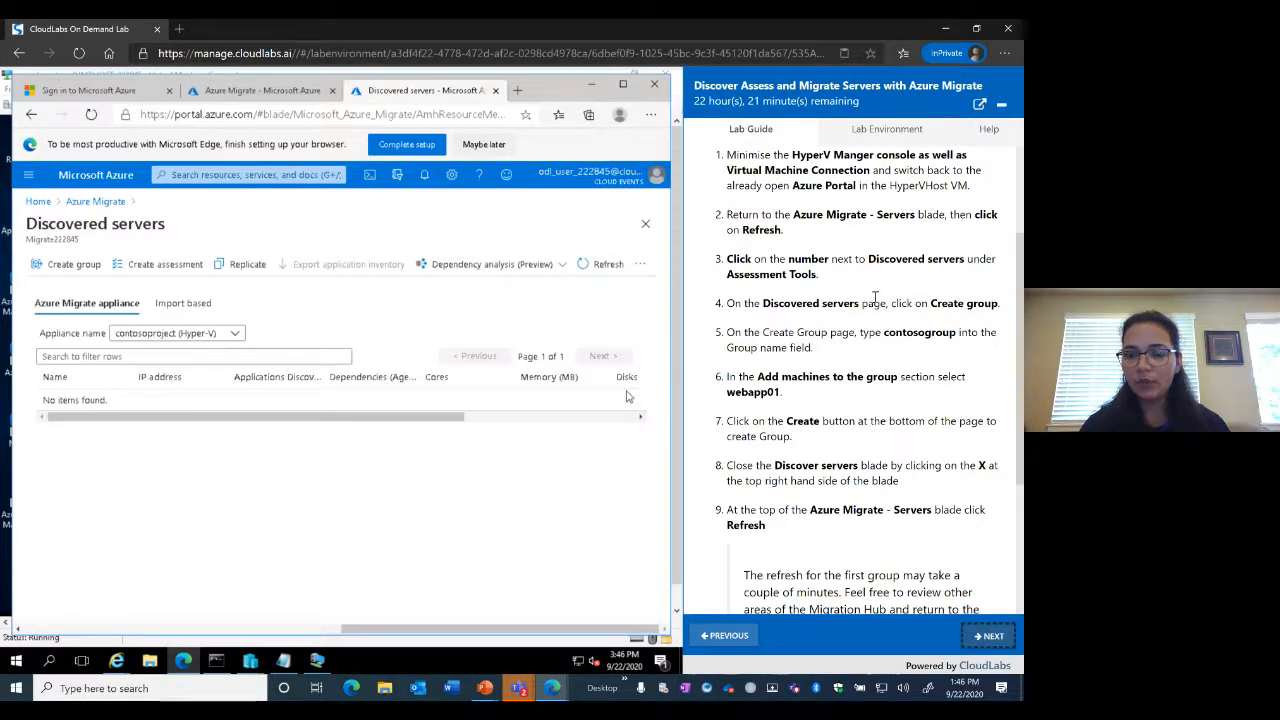
# Begin a new machine group from the Discovered servers list
pyautogui.scroll(1, 875, 298)
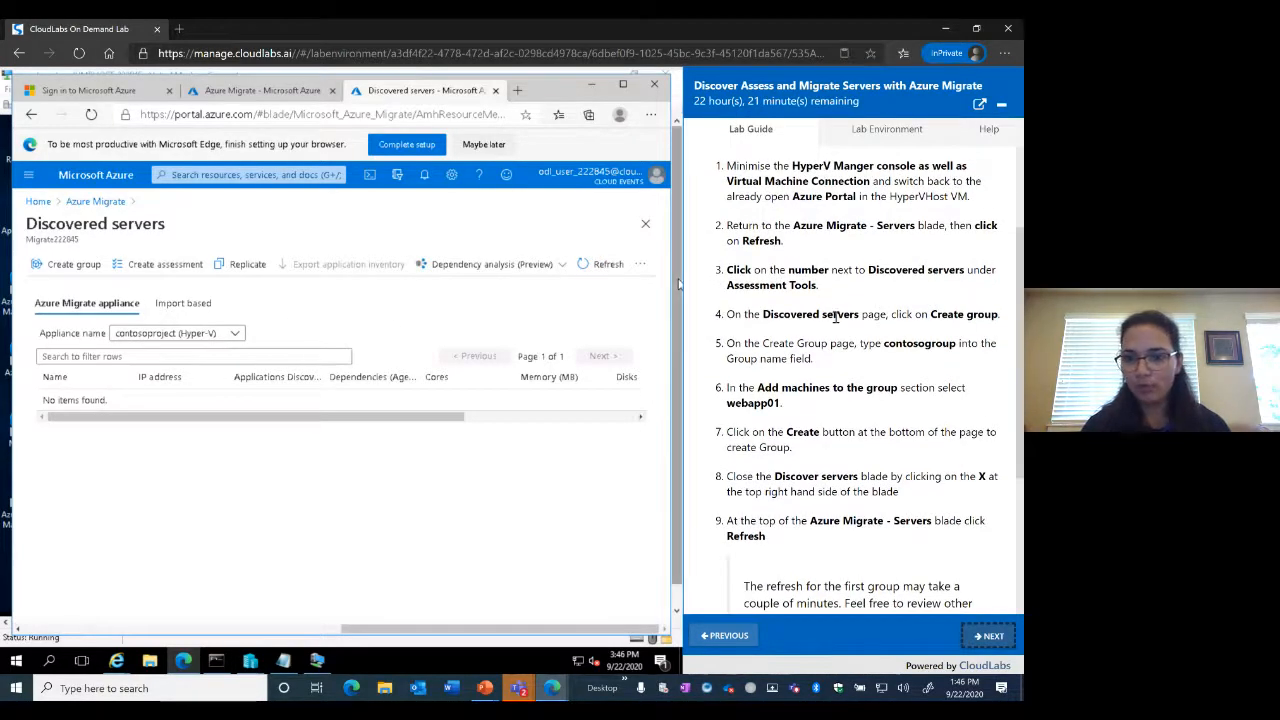
pyautogui.scroll(-2, 835, 316)
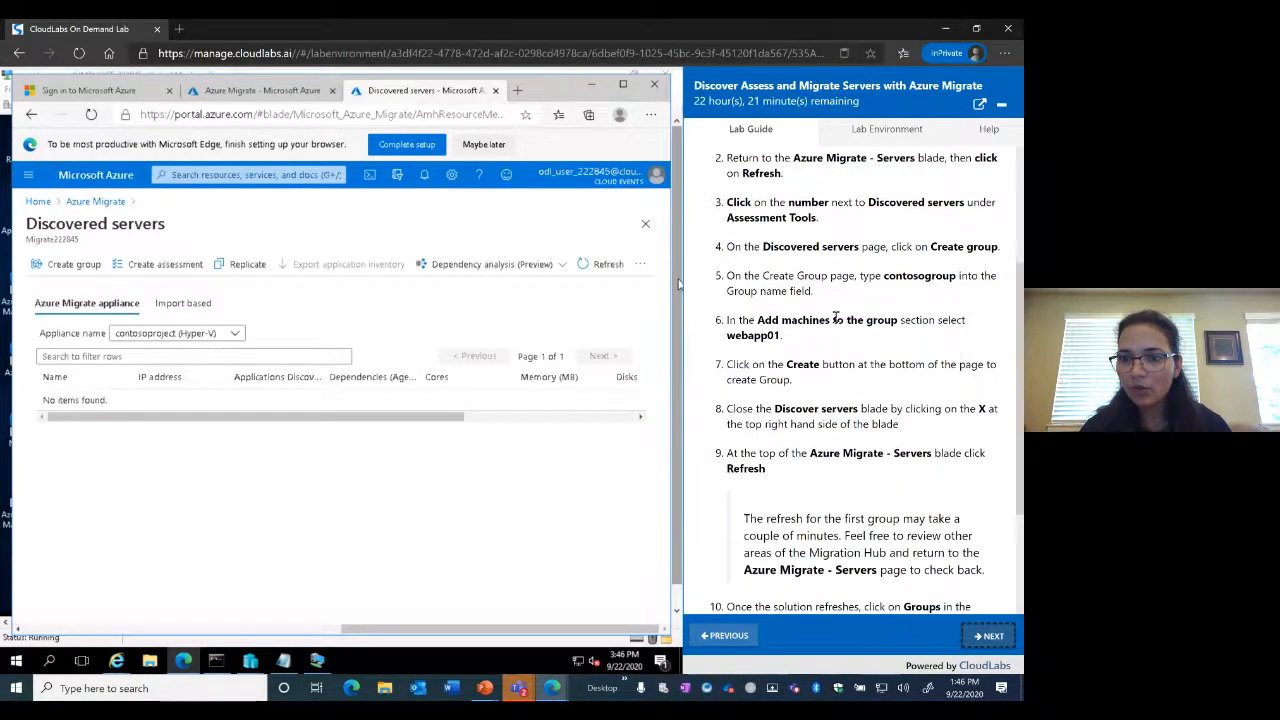
pyautogui.scroll(1, 900, 297)
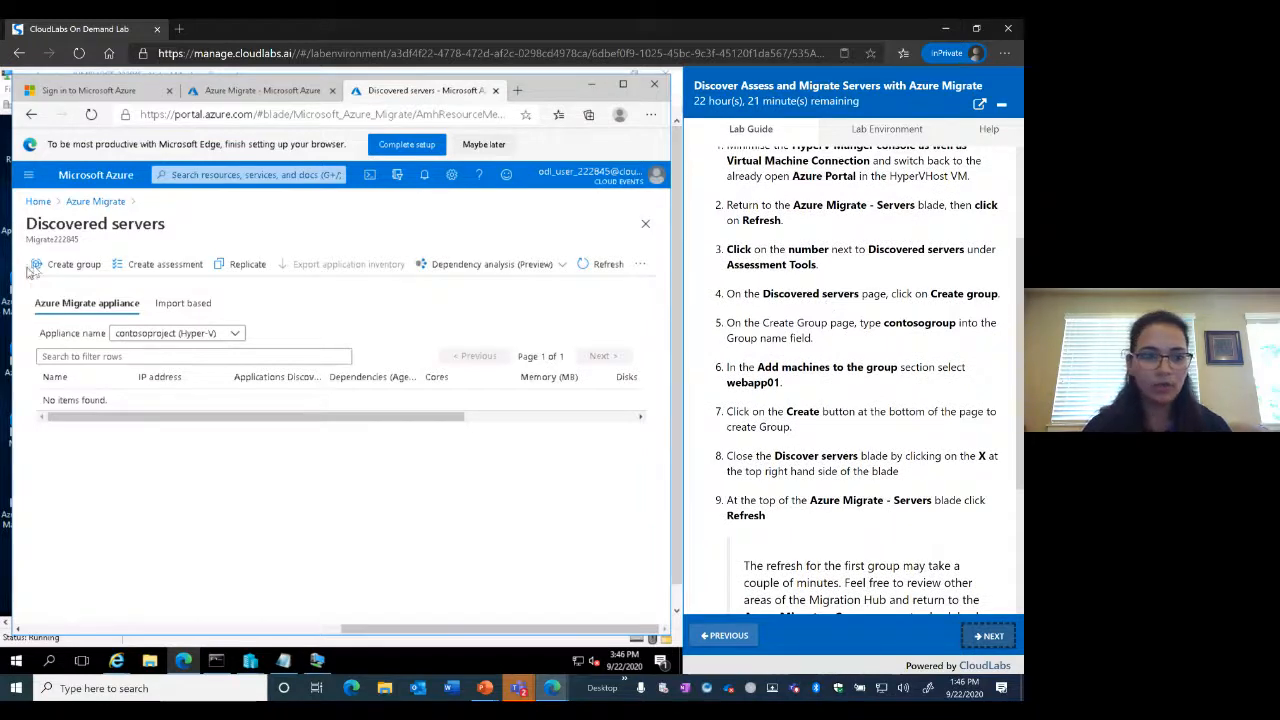
pyautogui.click(64, 264)
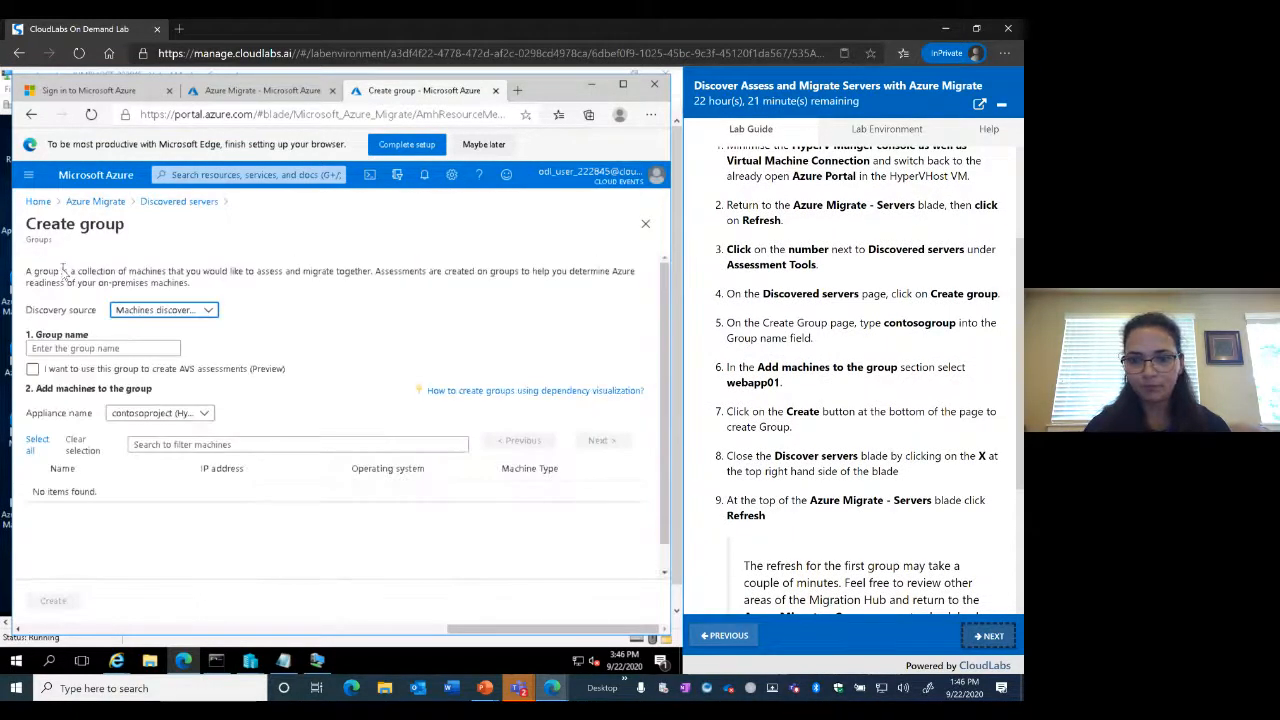
# Name the group contosogroup and mark it for AVS assessments
pyautogui.click(117, 350)
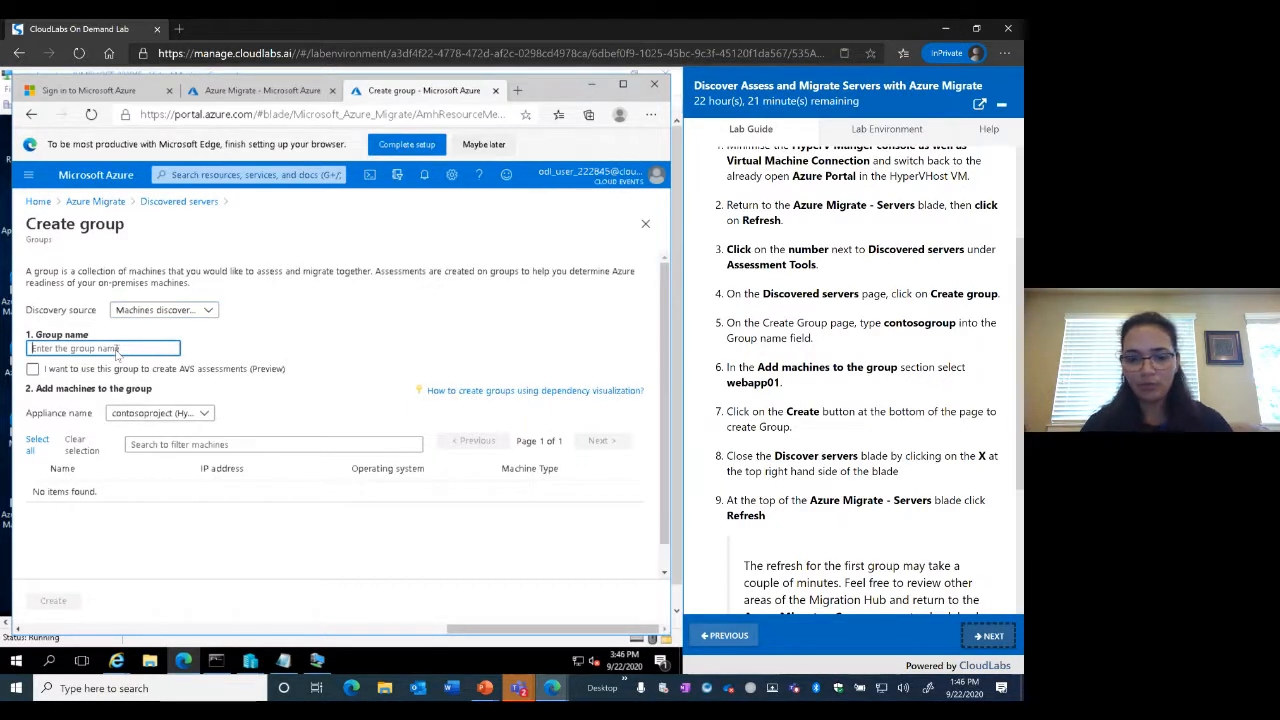
pyautogui.write('conto')
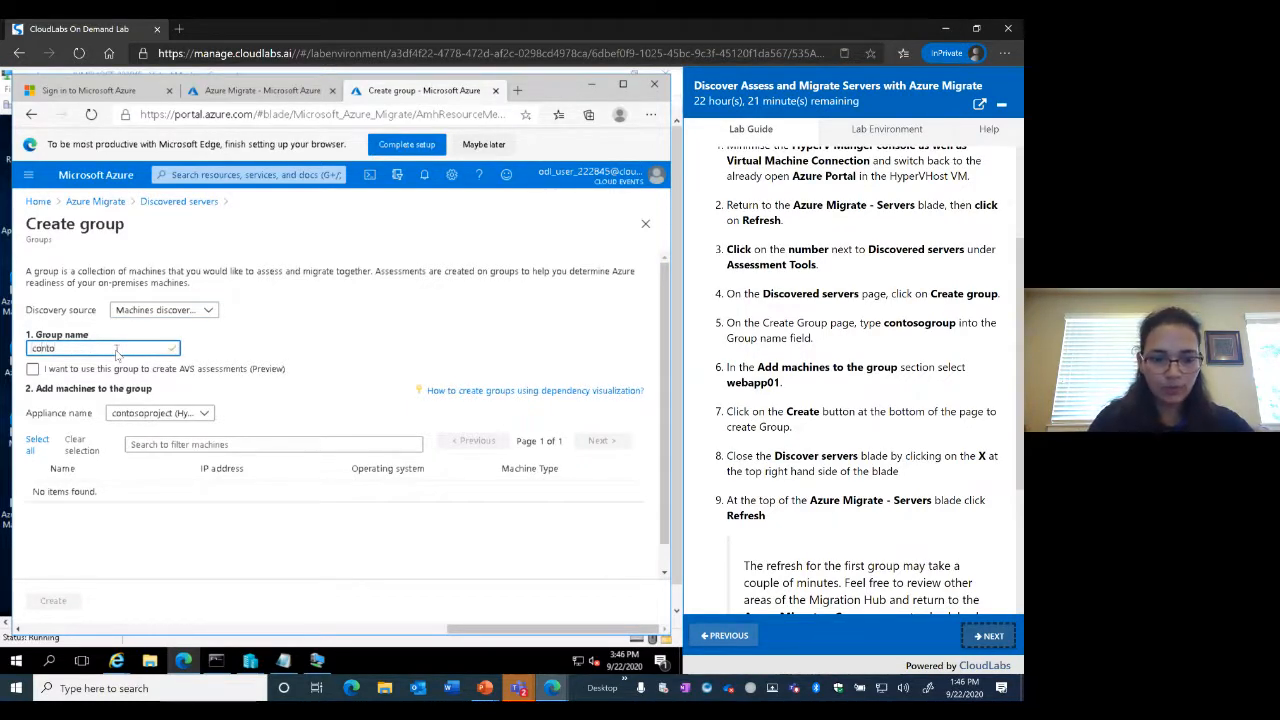
pyautogui.write('sogro')
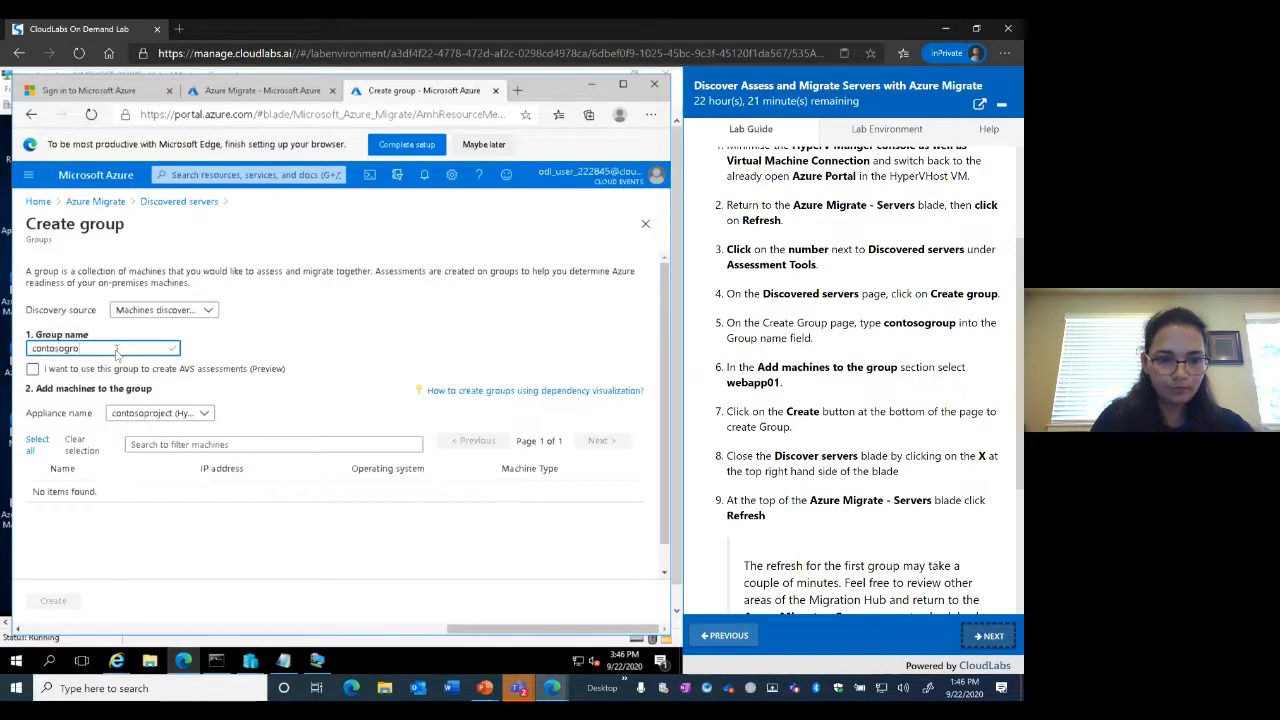
pyautogui.write('up')
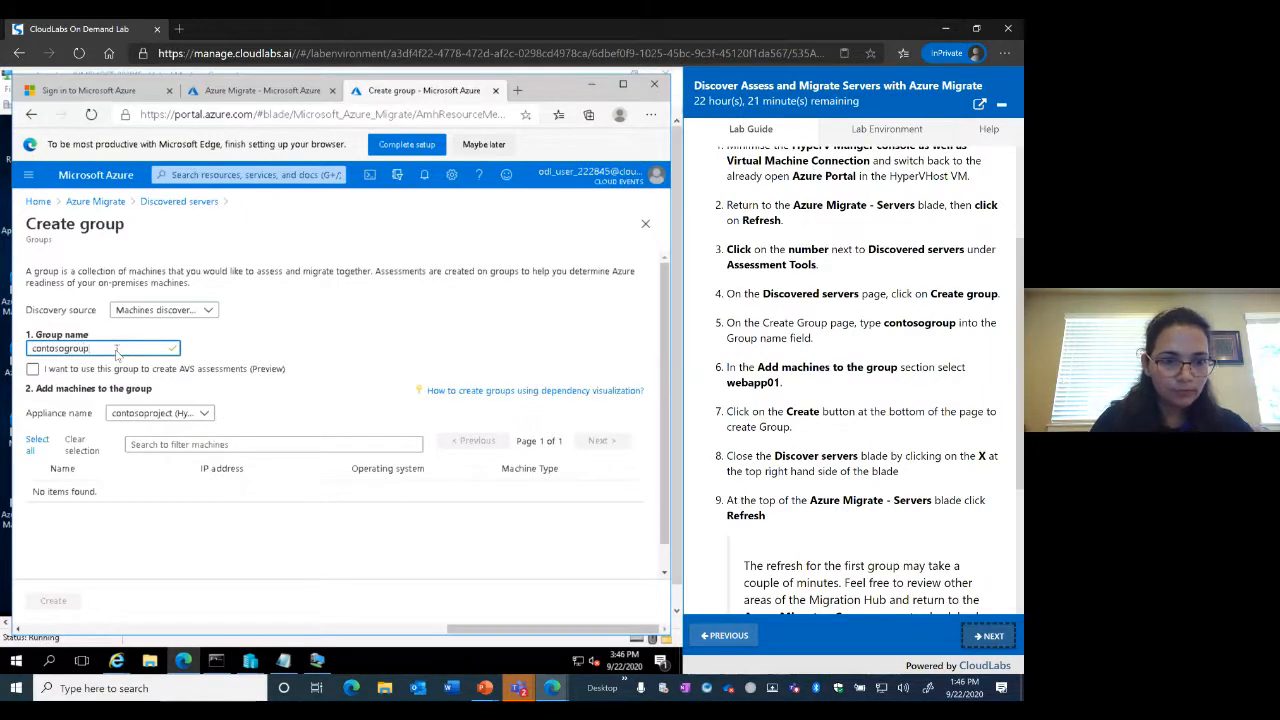
pyautogui.click(33, 369)
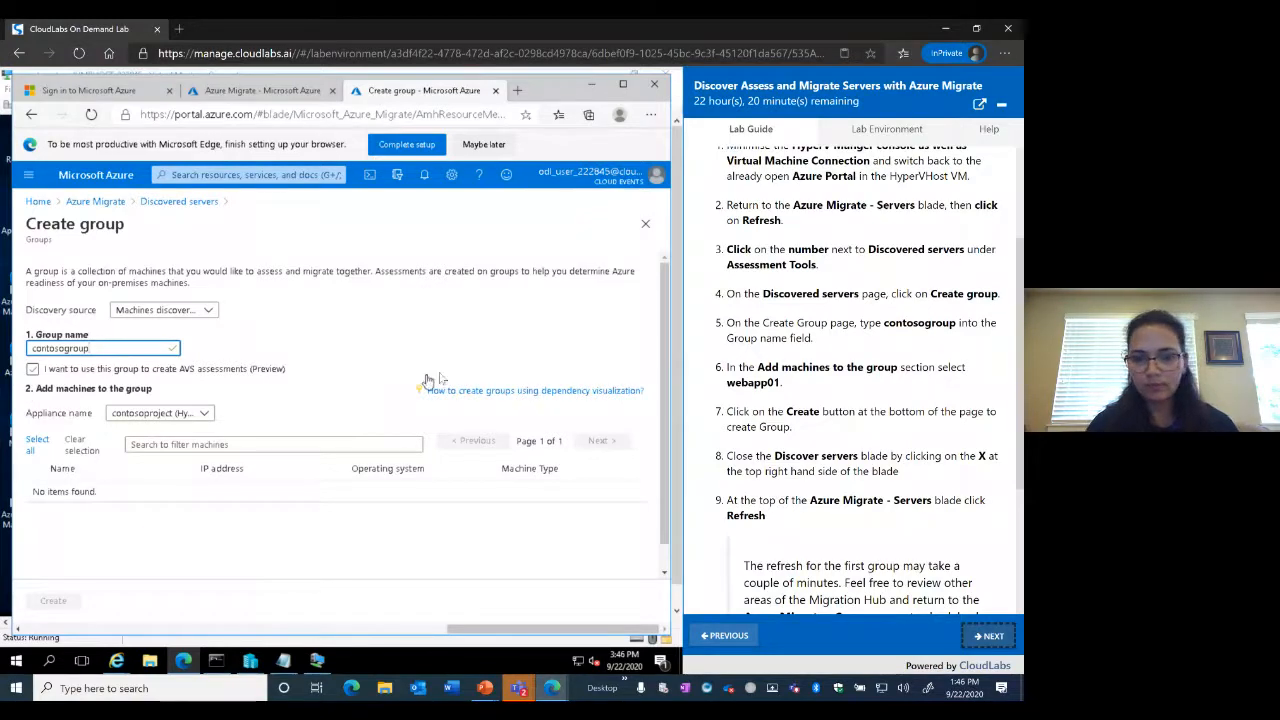
pyautogui.scroll(-2, 880, 455)
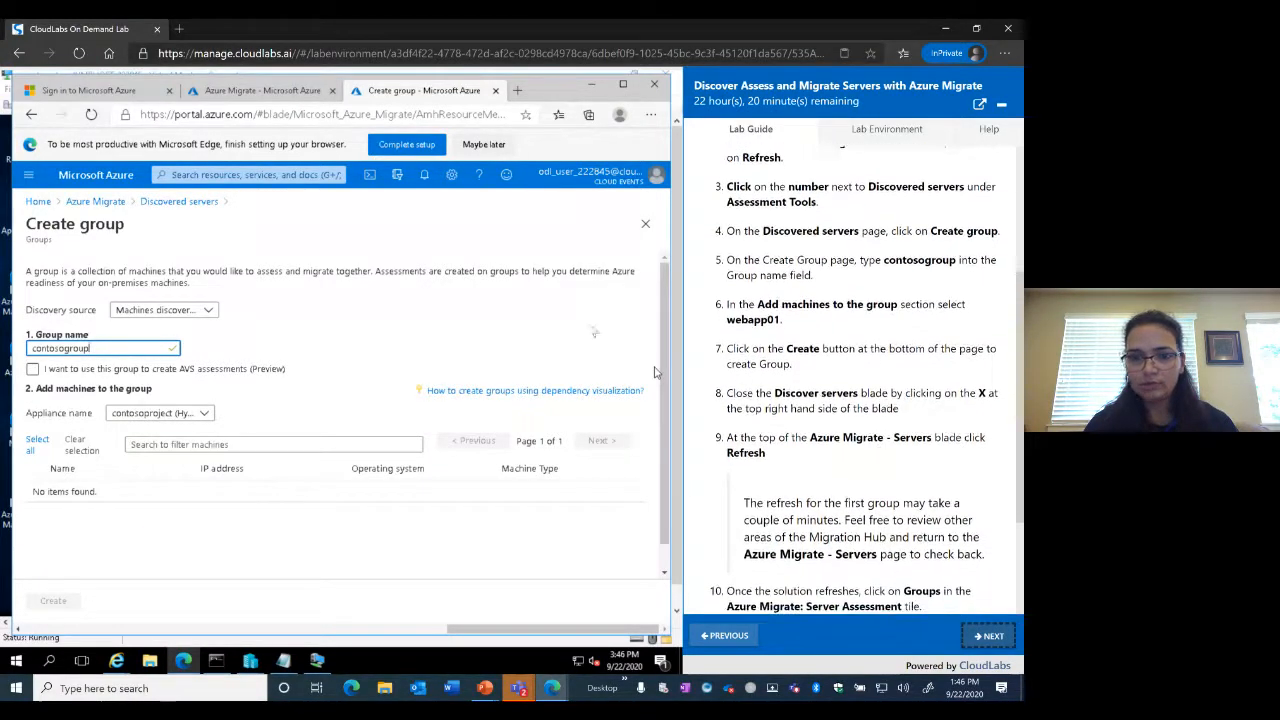
# Set the group's discovery source, switching between appliance-discovered and imported machines
pyautogui.click(200, 312)
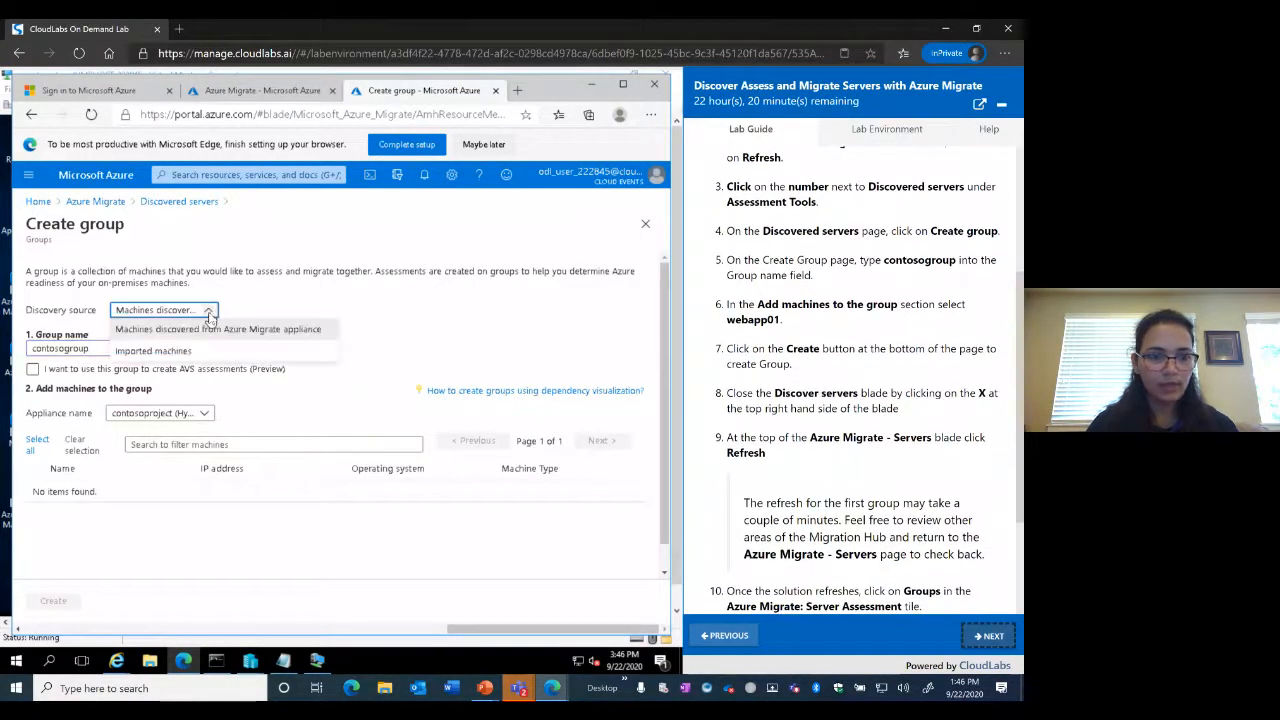
pyautogui.click(165, 330)
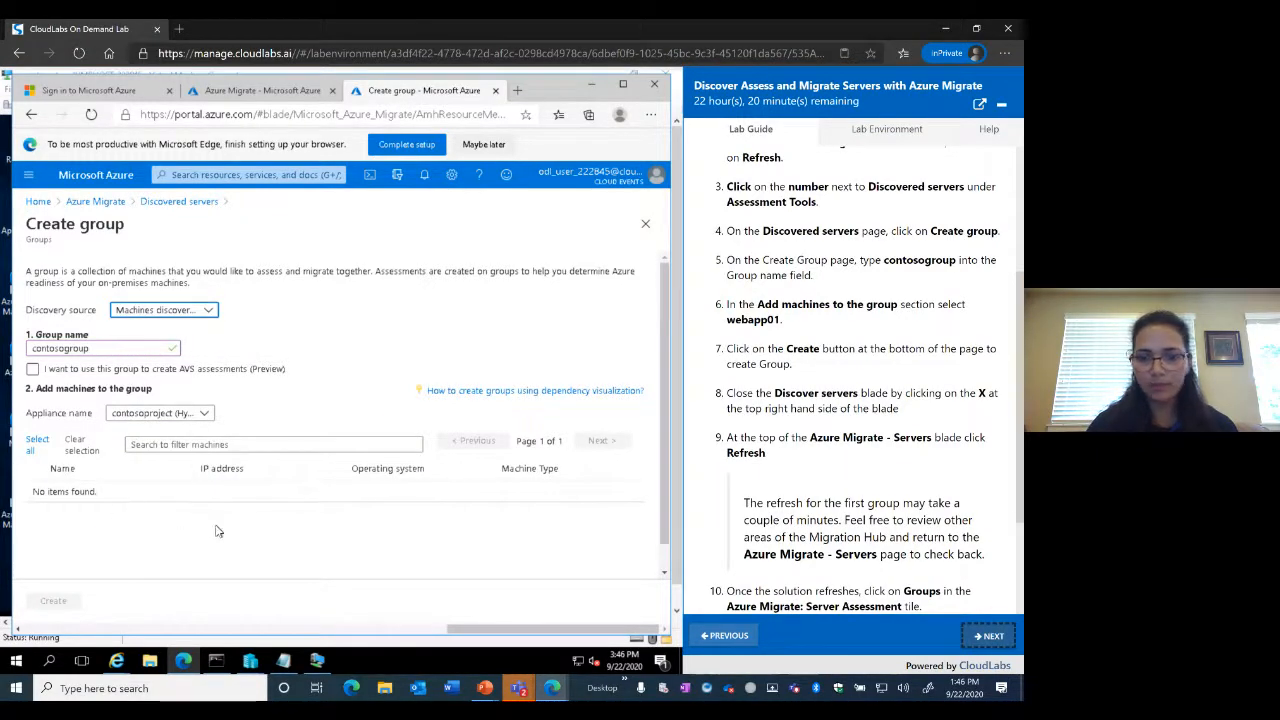
pyautogui.scroll(-1, 862, 400)
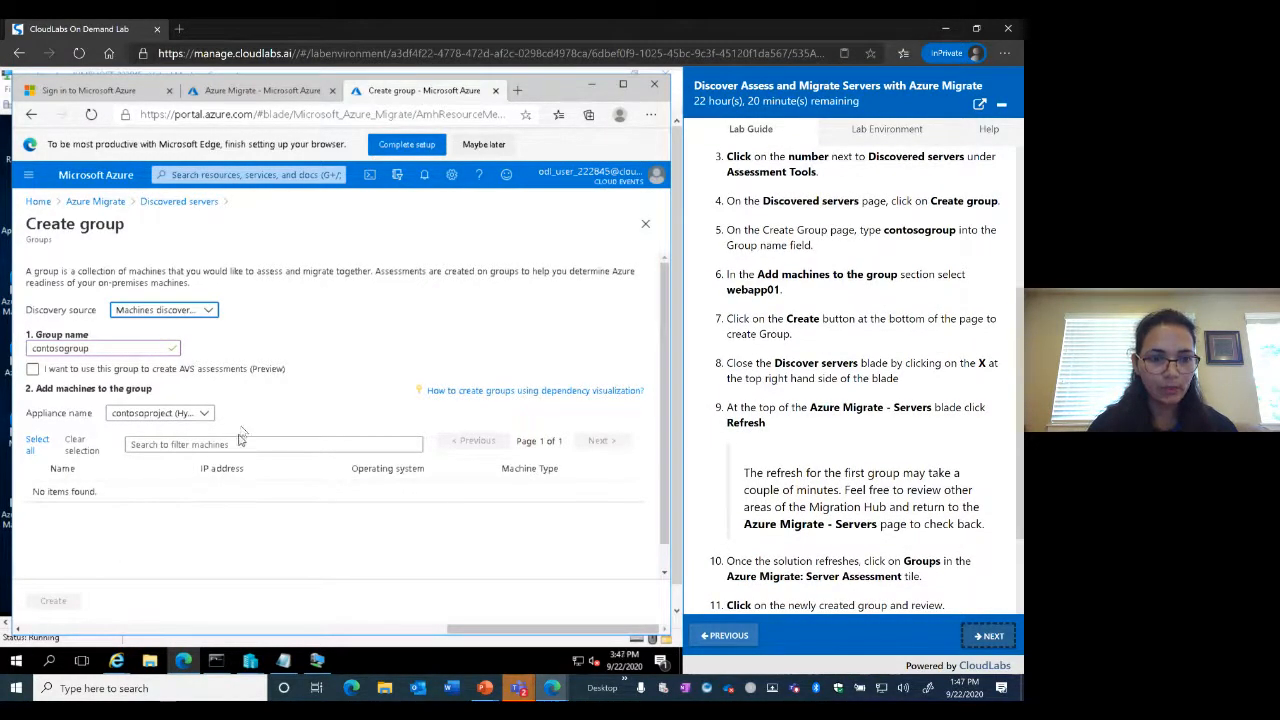
pyautogui.scroll(1, 847, 392)
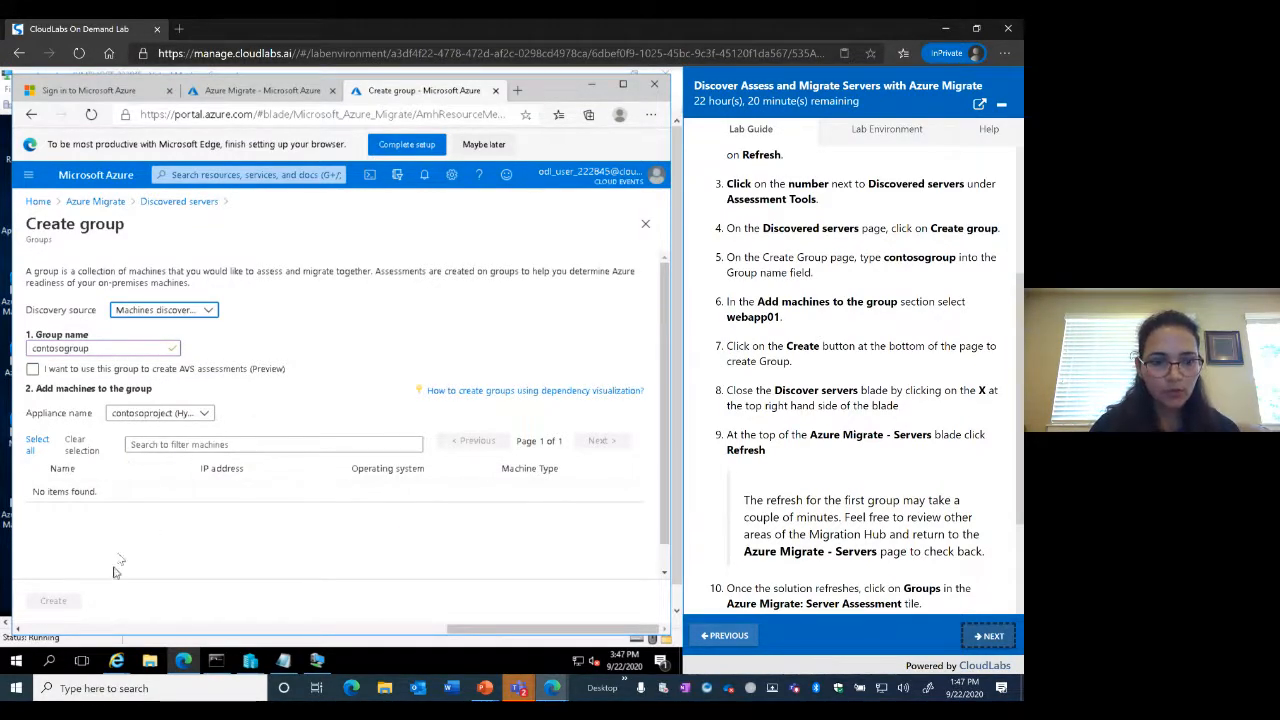
pyautogui.click(212, 314)
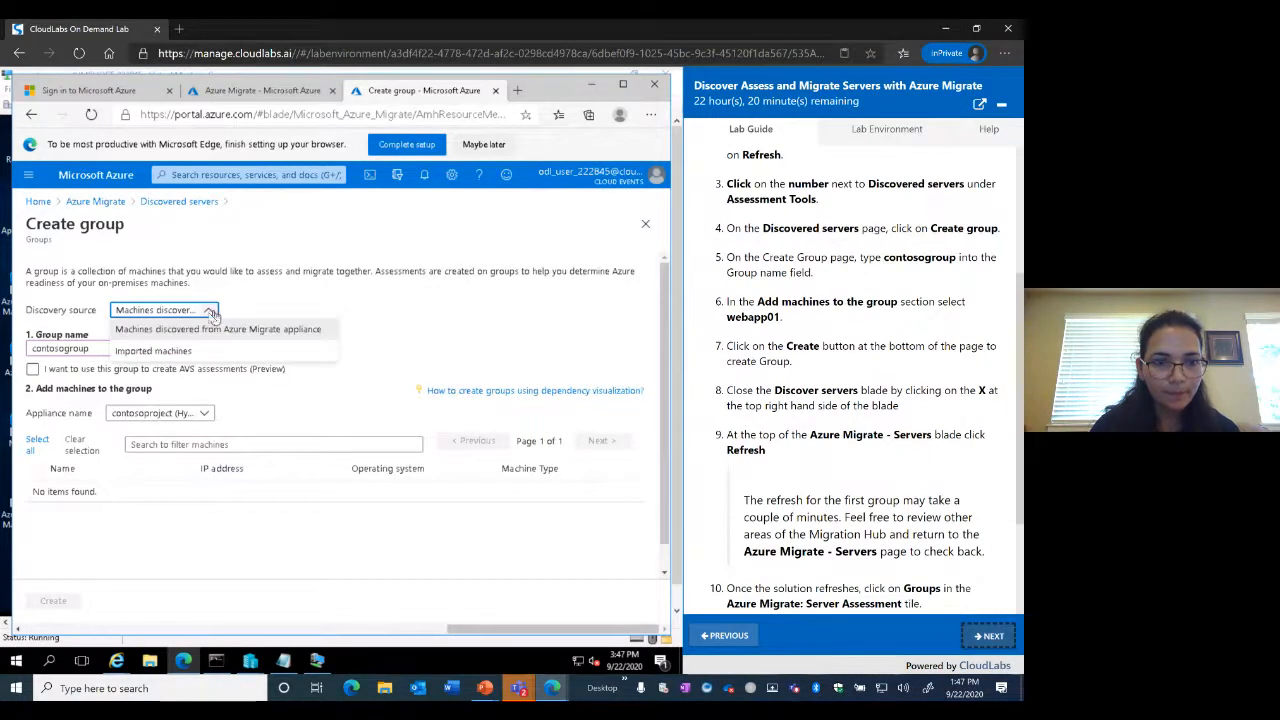
pyautogui.click(166, 352)
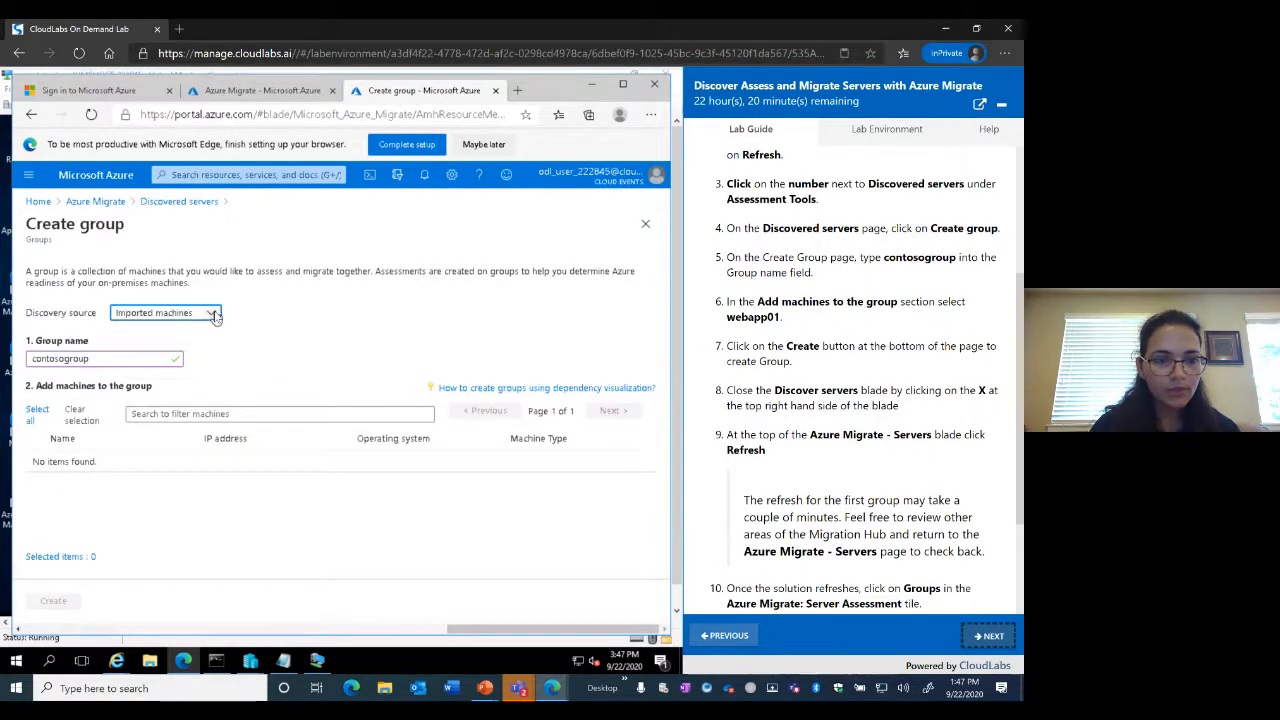
pyautogui.click(213, 314)
# Keep appliance-discovered machines as the source, add webapp01, and create contosogroup
pyautogui.click(165, 340)
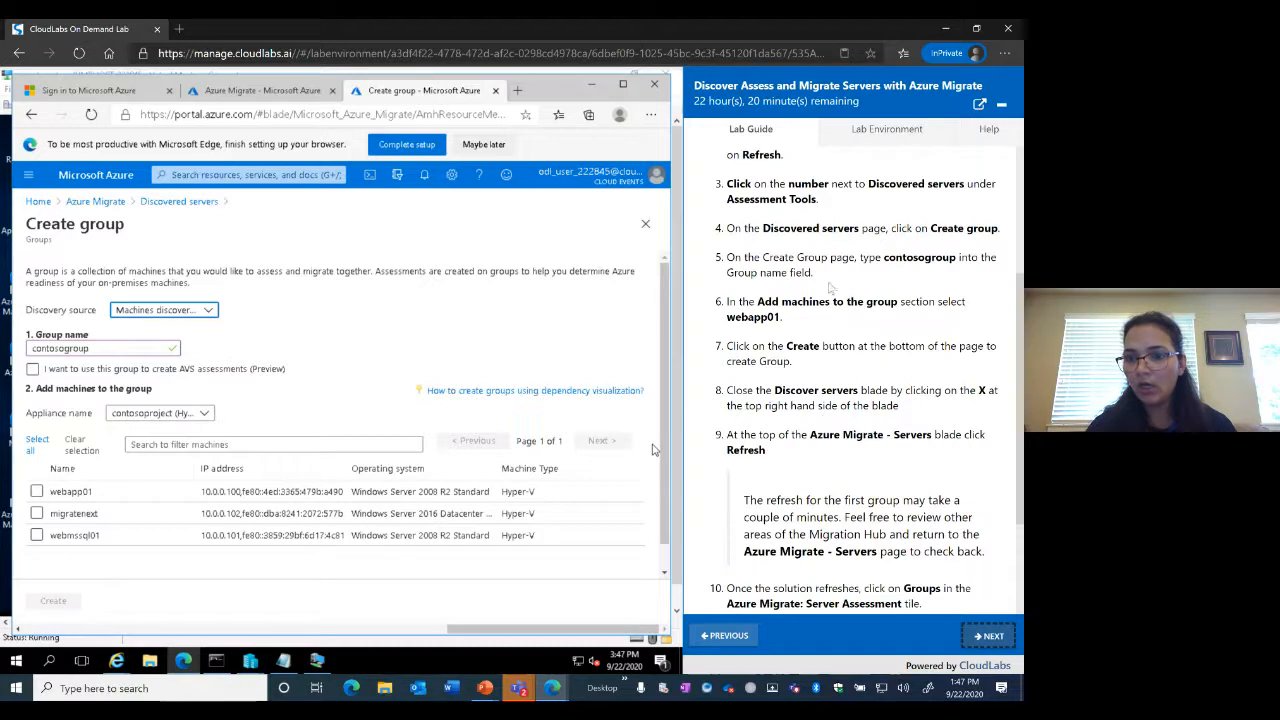
pyautogui.scroll(-1, 787, 316)
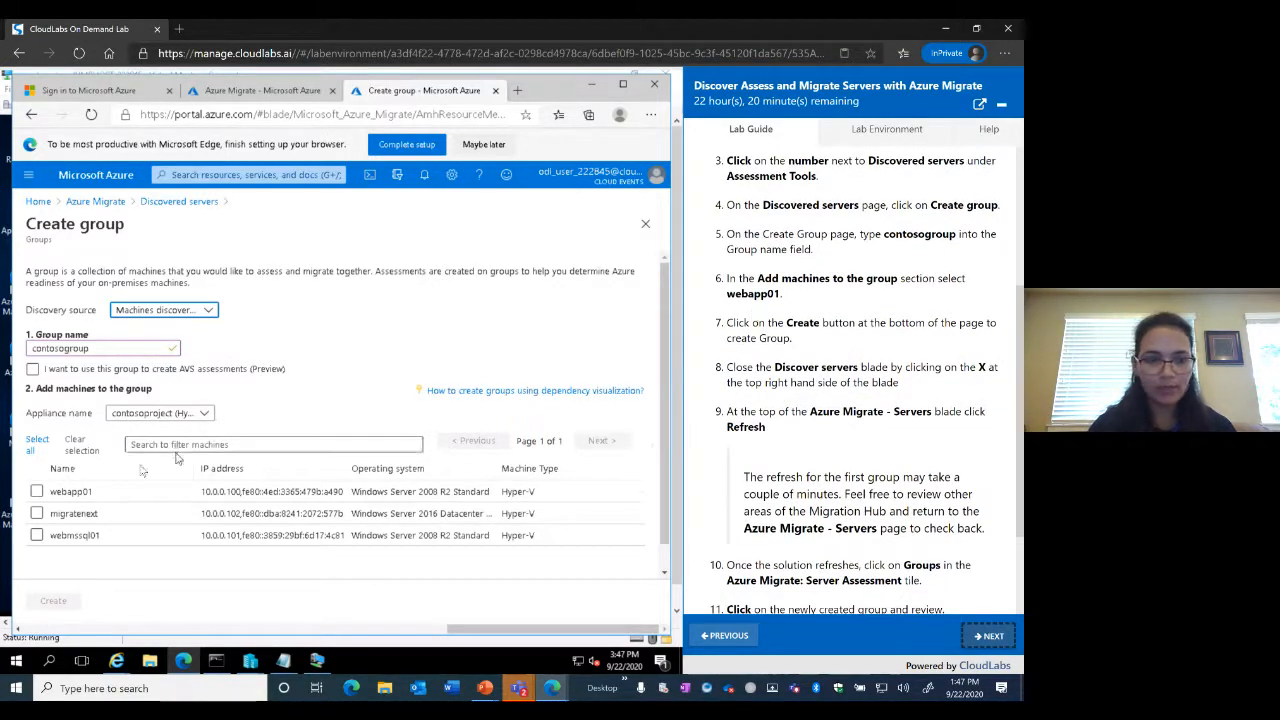
pyautogui.click(36, 492)
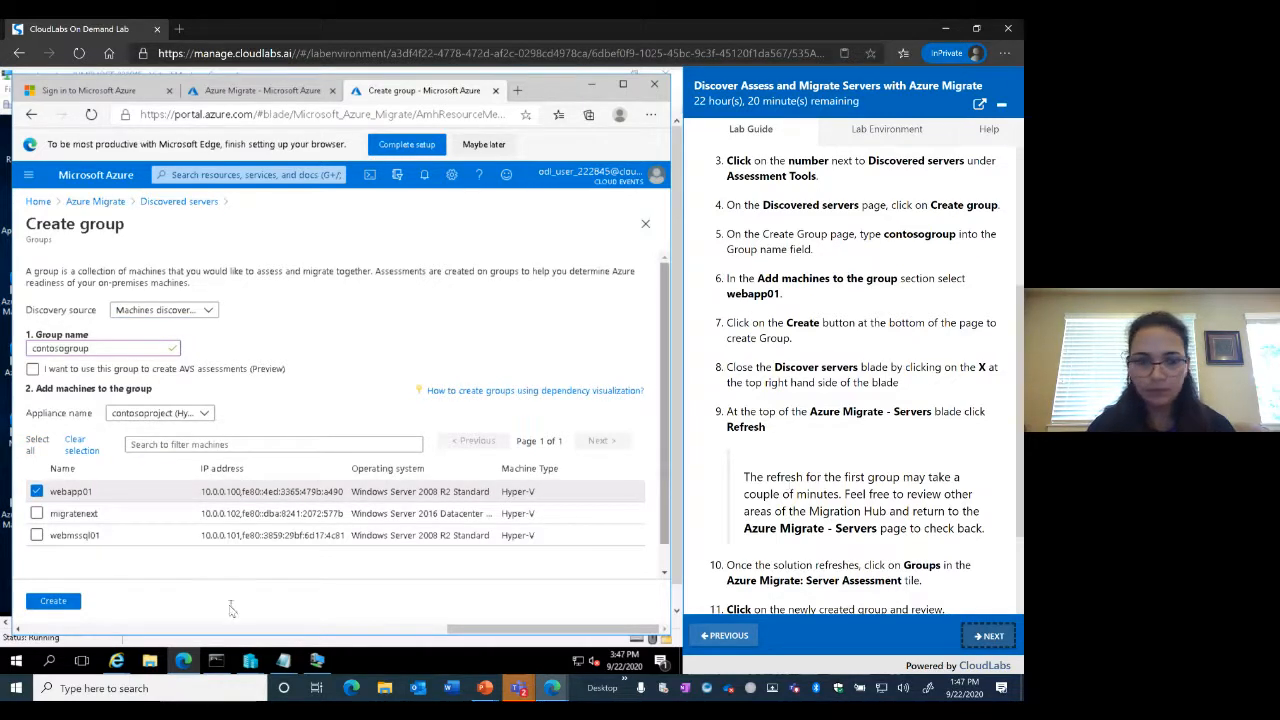
pyautogui.click(56, 603)
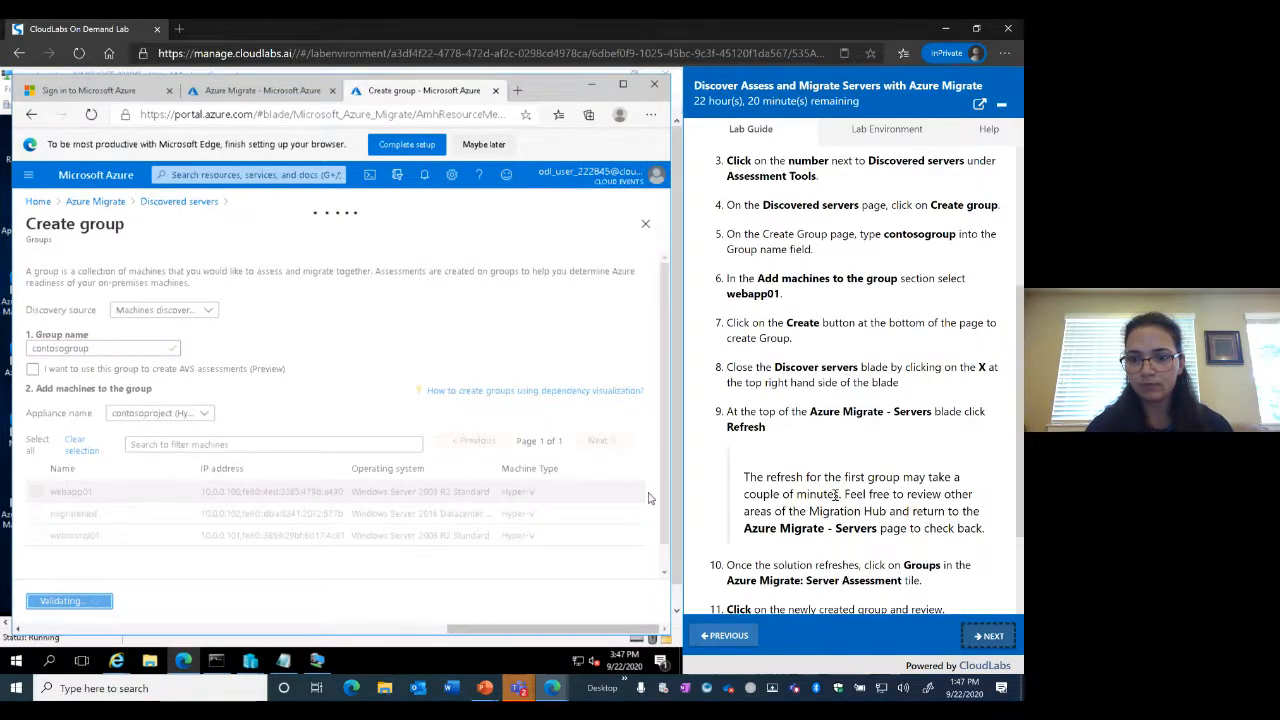
pyautogui.scroll(-3, 835, 494)
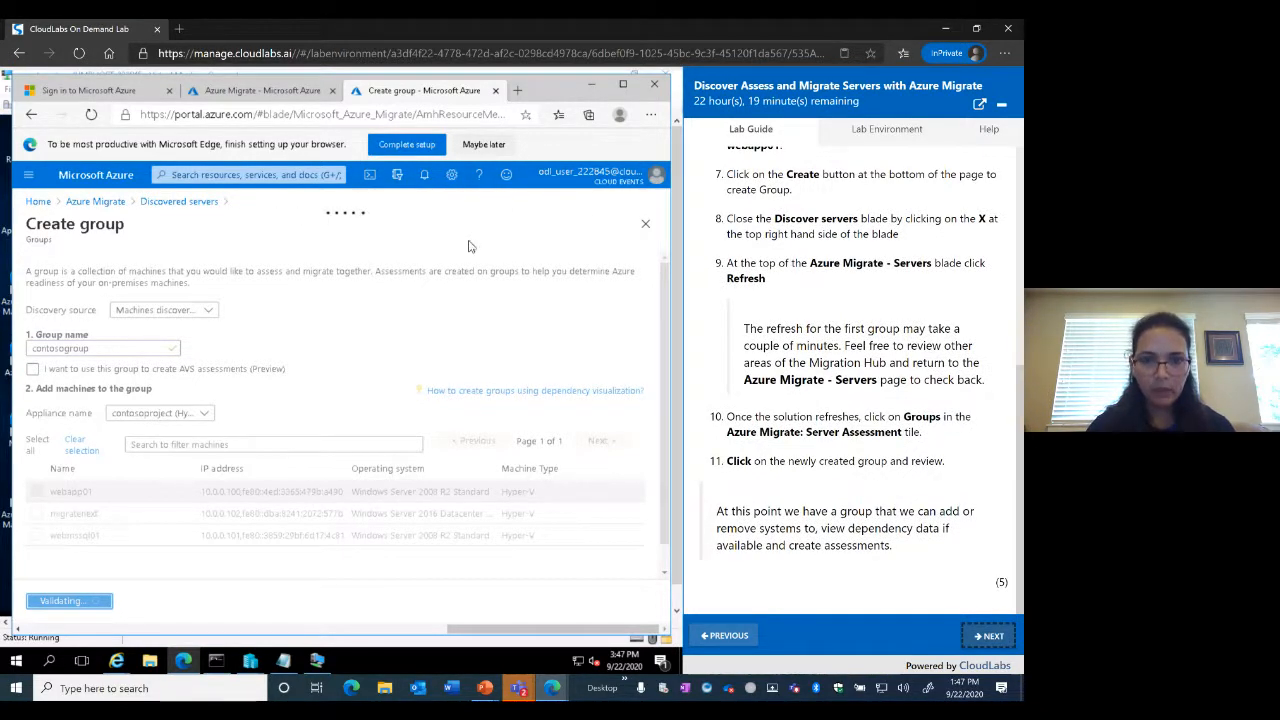
# Return to the Azure Migrate Servers page and refresh the tools so contosogroup is counted
pyautogui.click(258, 90)
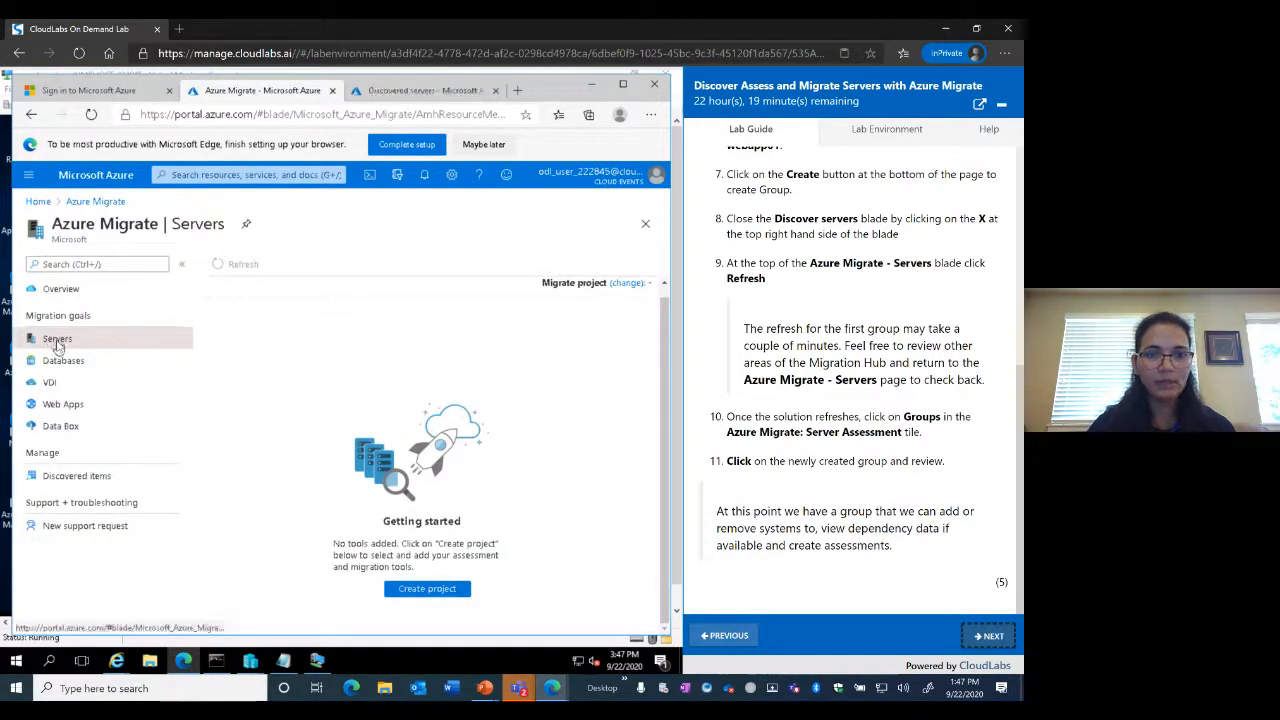
pyautogui.click(412, 92)
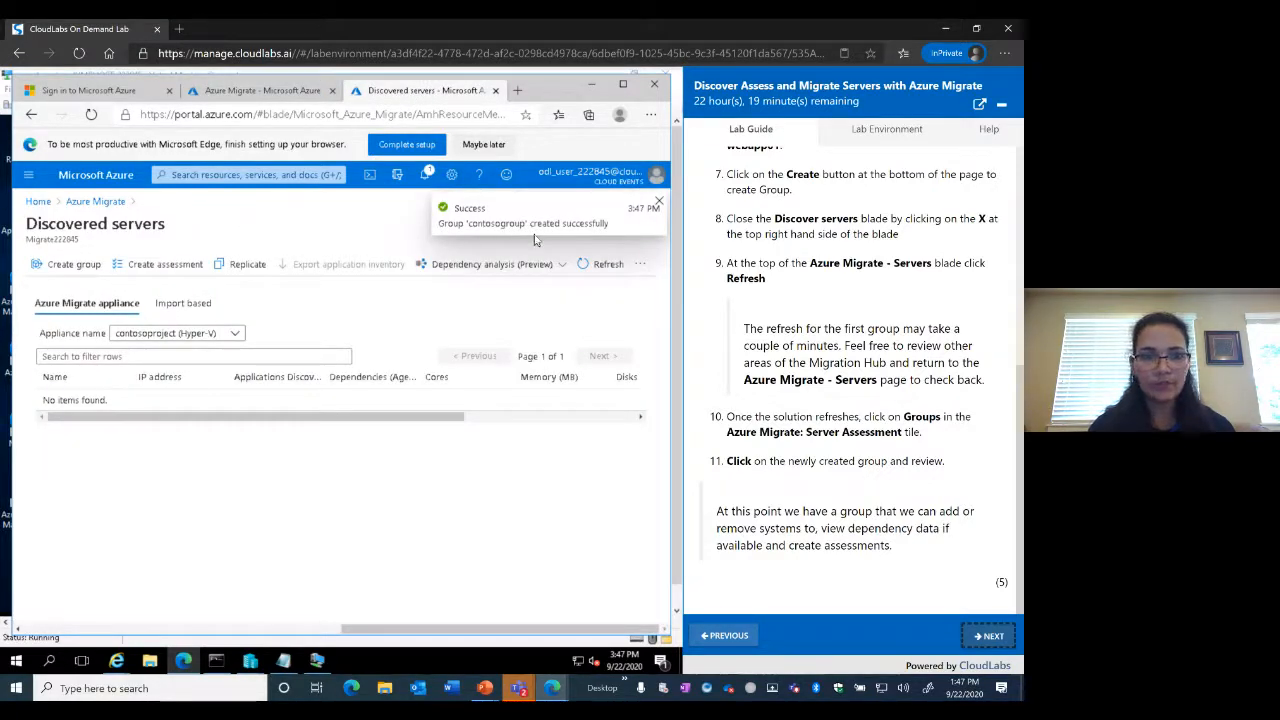
pyautogui.click(255, 92)
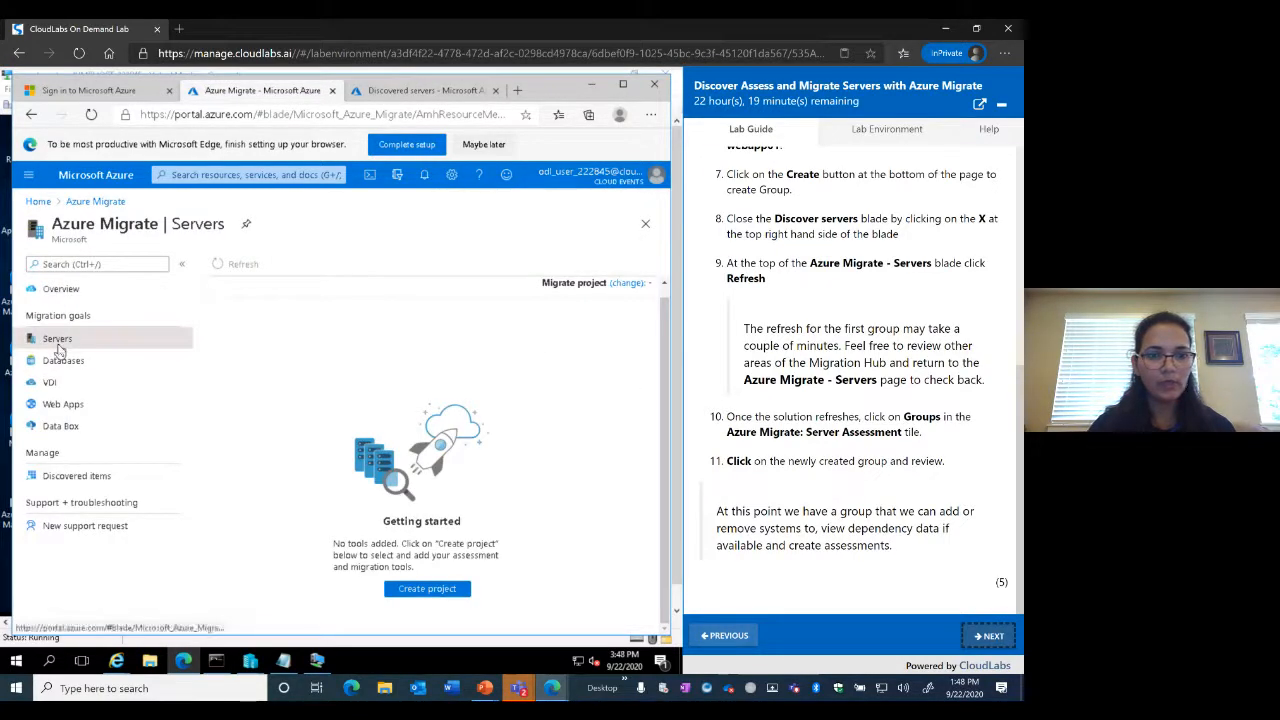
pyautogui.click(403, 96)
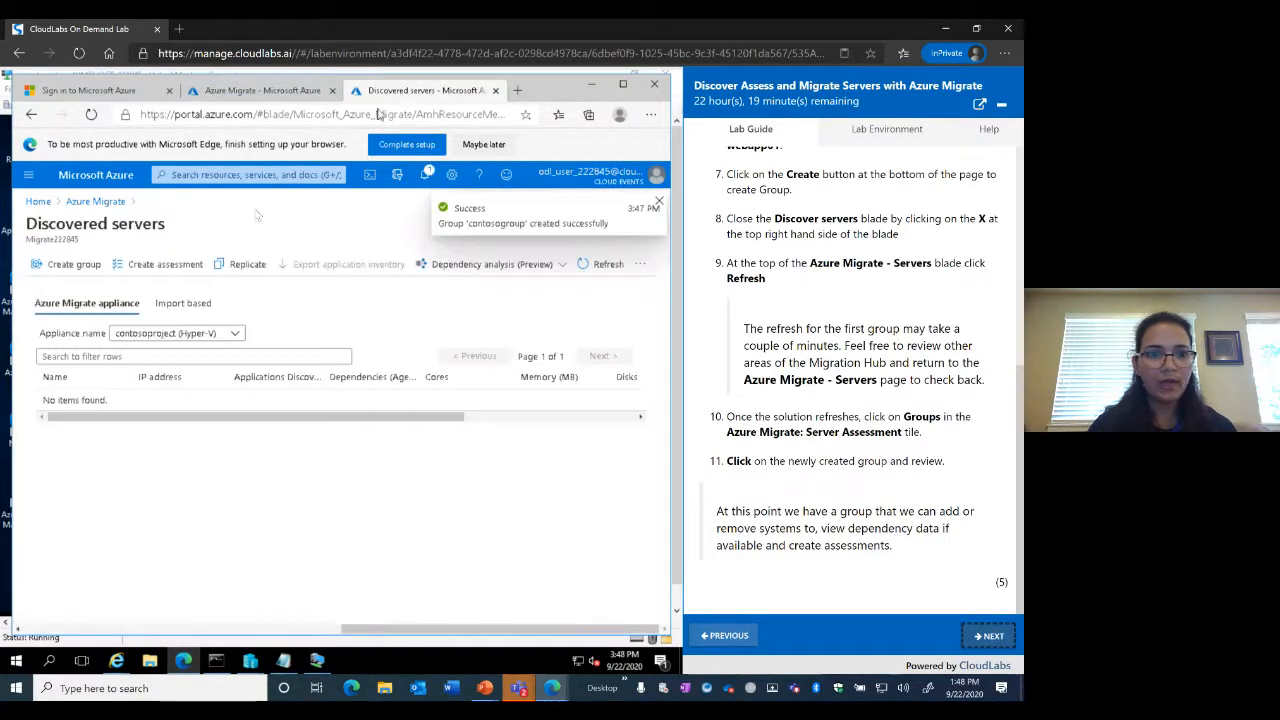
pyautogui.click(252, 94)
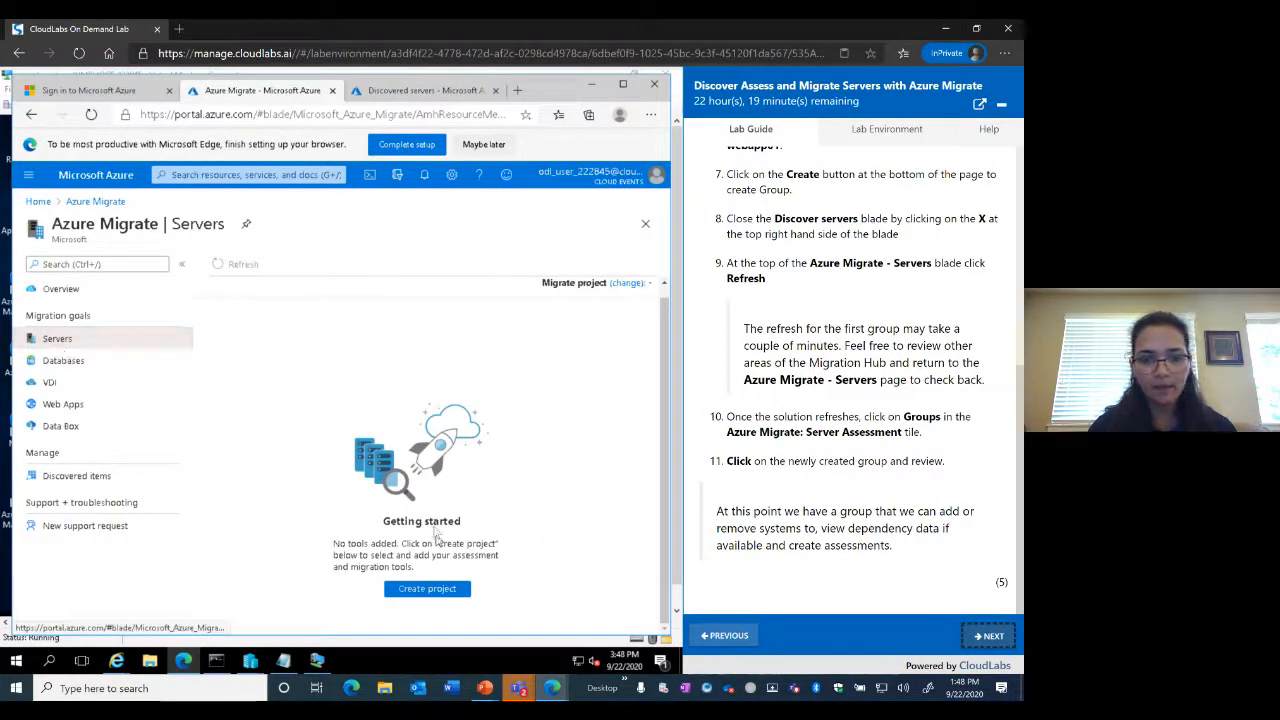
pyautogui.click(440, 90)
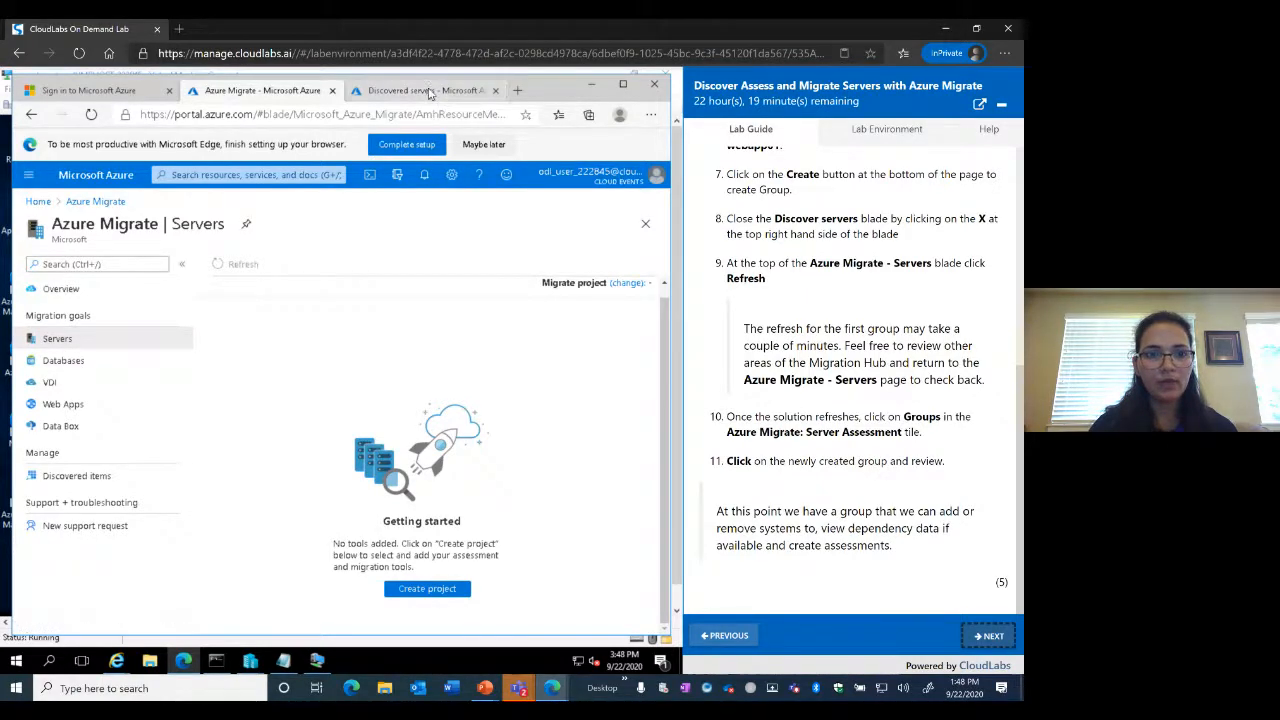
pyautogui.click(96, 202)
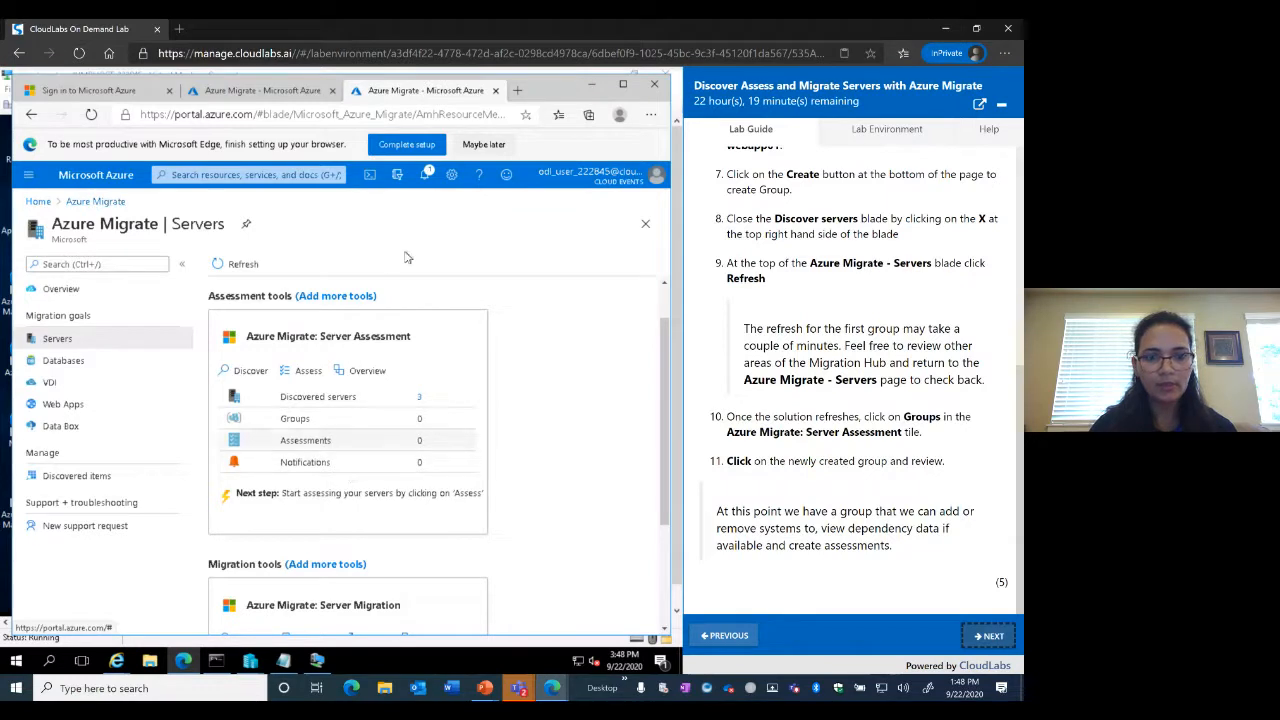
pyautogui.click(233, 270)
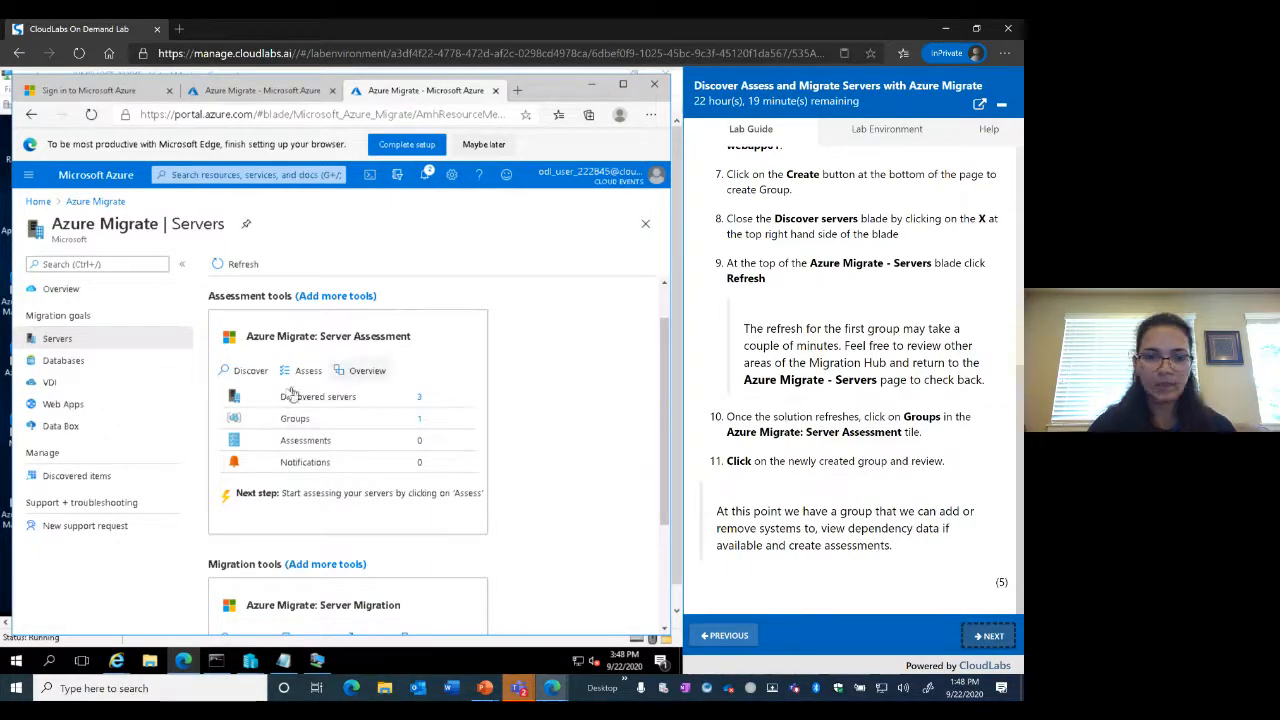
# Open contosogroup from the Groups list to confirm webapp01, then advance the lab guide to Exercise 4
pyautogui.click(295, 419)
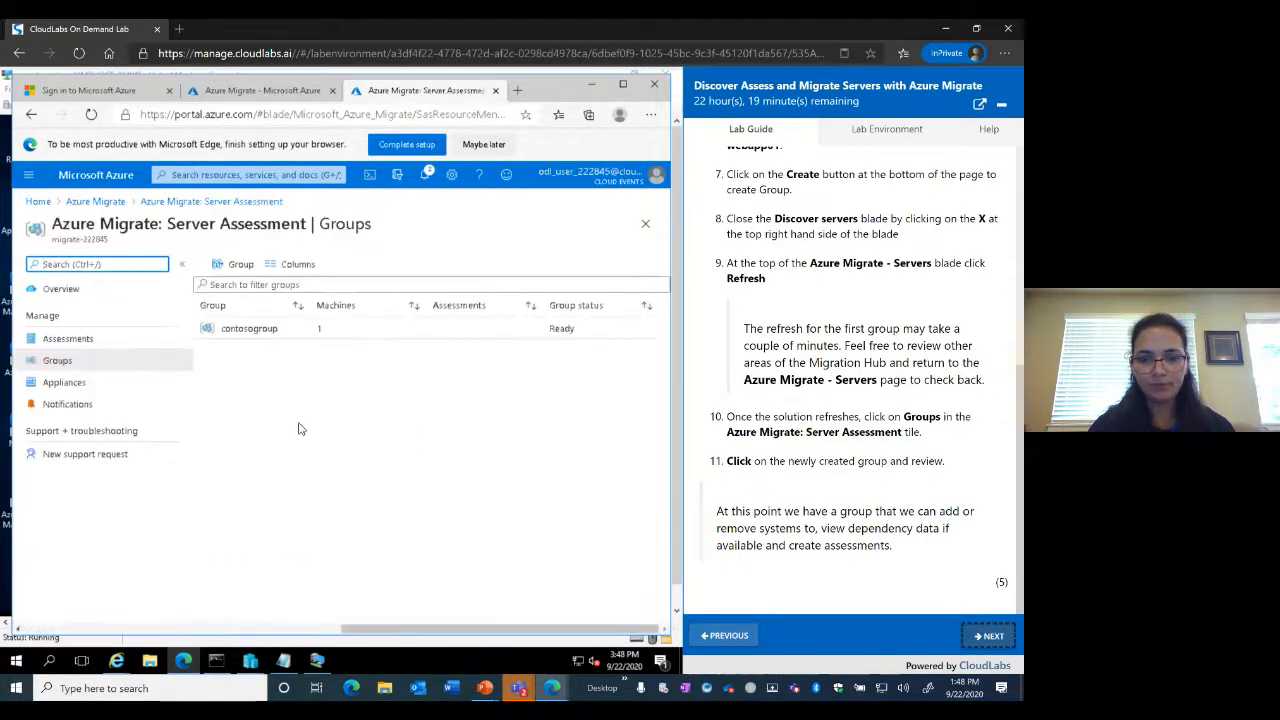
pyautogui.click(250, 336)
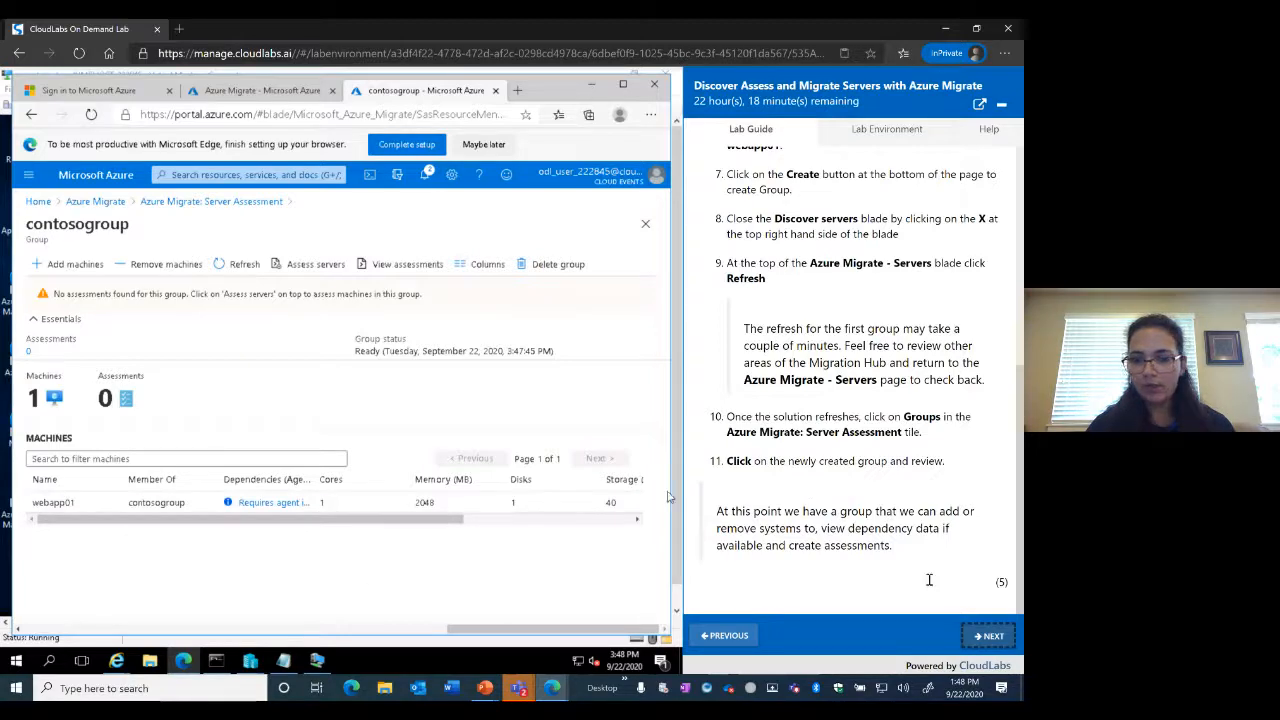
pyautogui.click(986, 640)
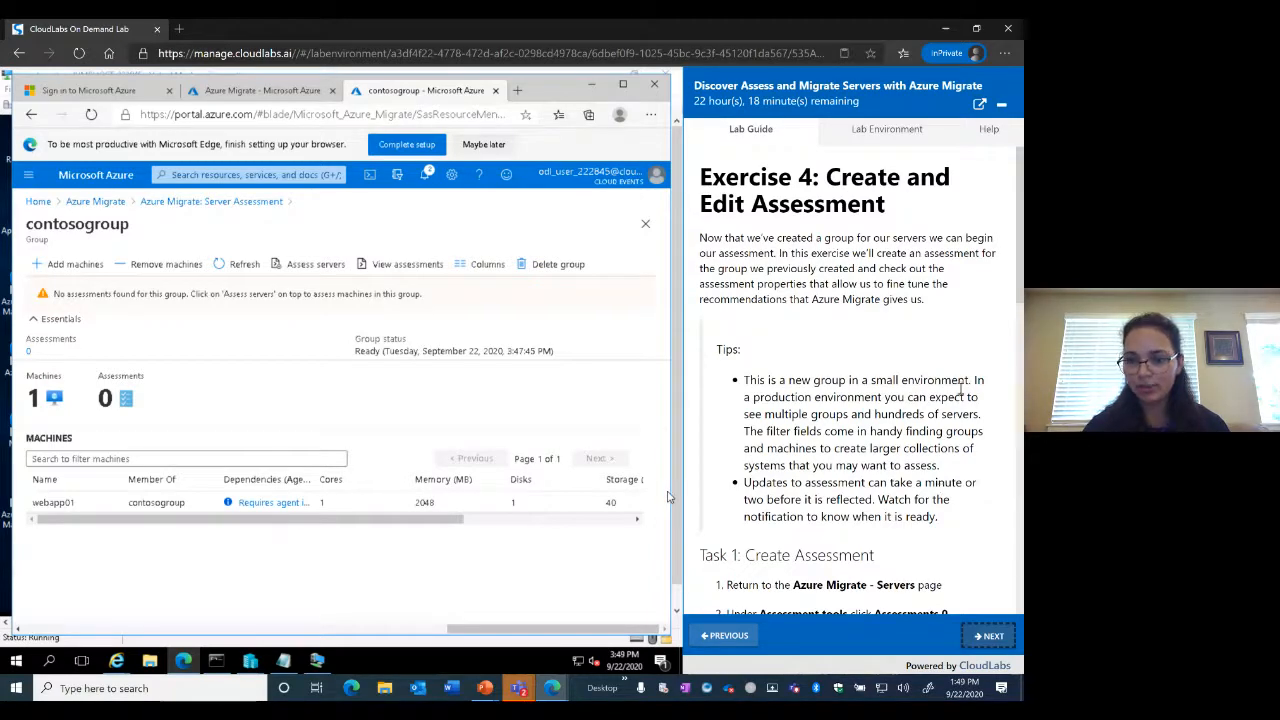
# Scroll the lab guide to Exercise 4 Task 1 and switch to the Azure Migrate Servers tab
pyautogui.scroll(-3, 893, 392)
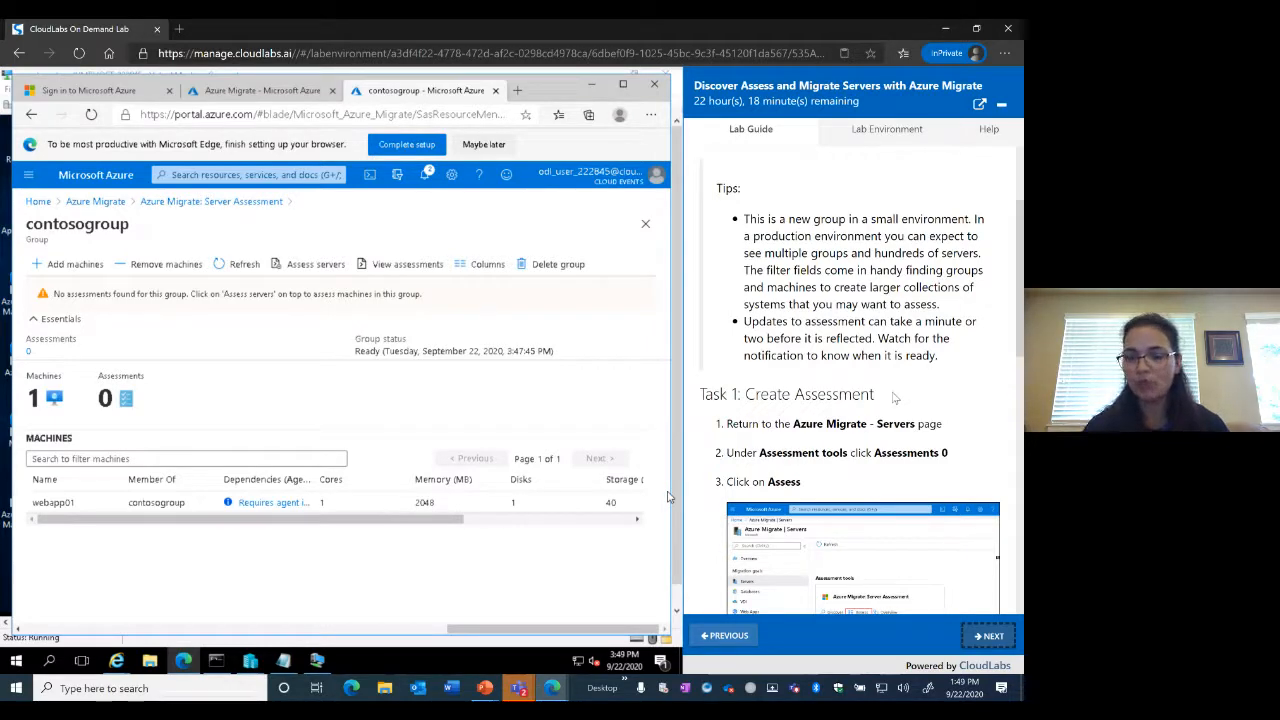
pyautogui.scroll(-2, 930, 375)
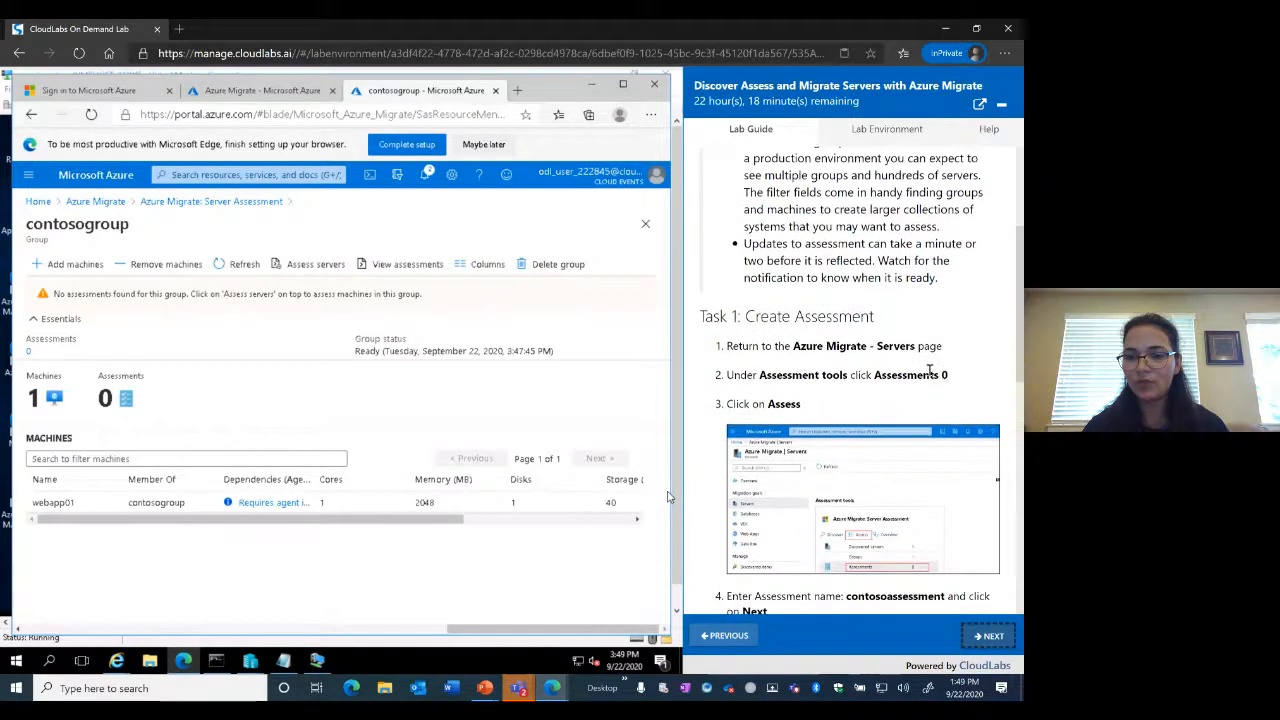
pyautogui.scroll(-1, 930, 375)
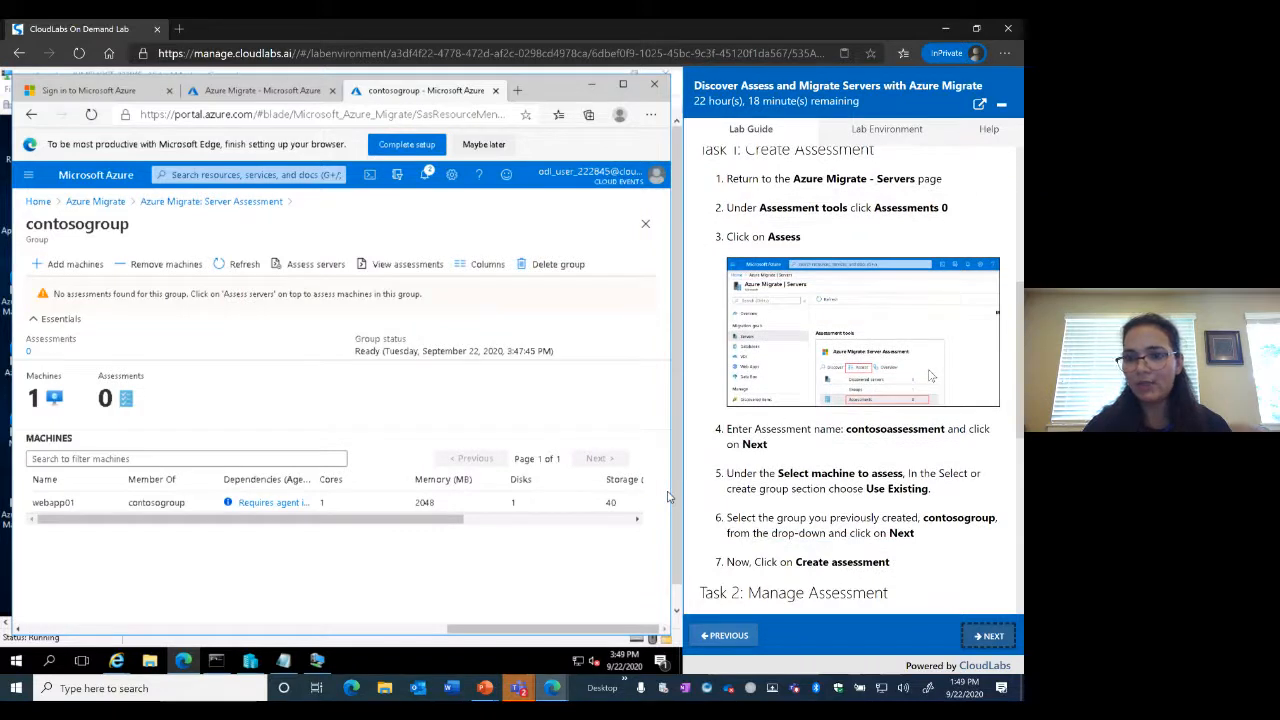
pyautogui.click(272, 91)
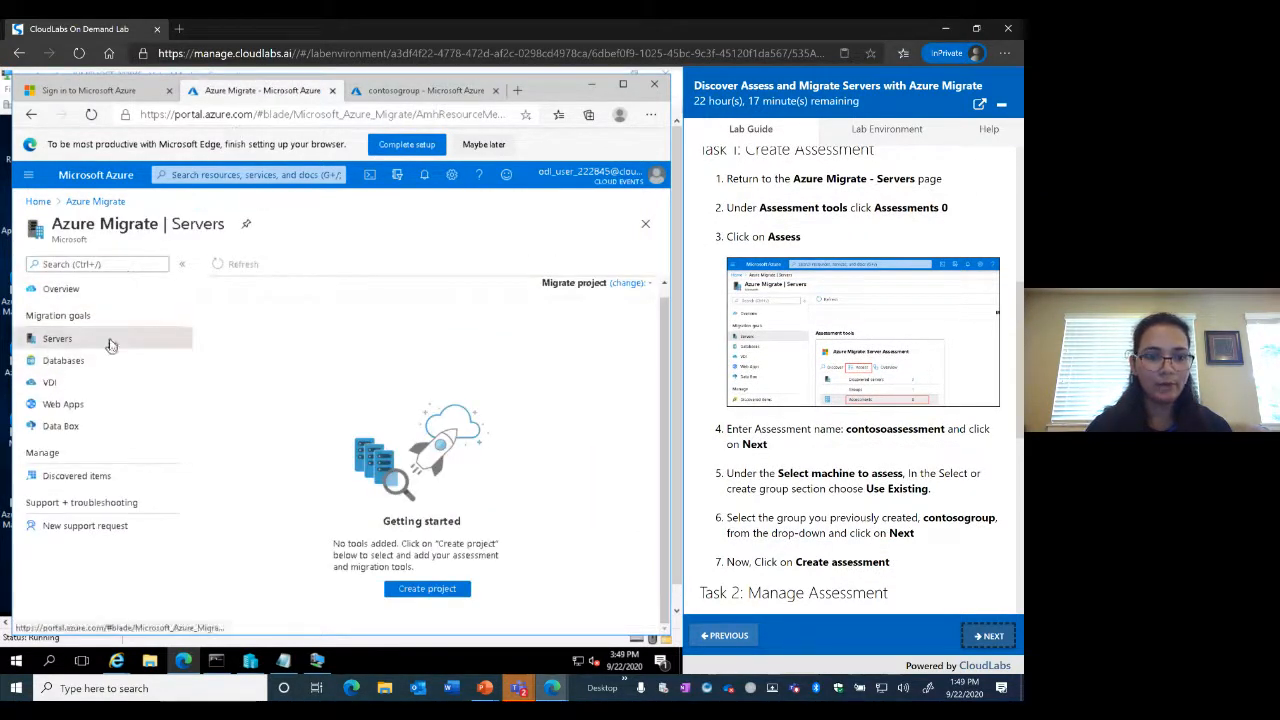
# Return from contosogroup to the Servers blade showing 3 servers, 1 group, 0 assessments
pyautogui.click(403, 92)
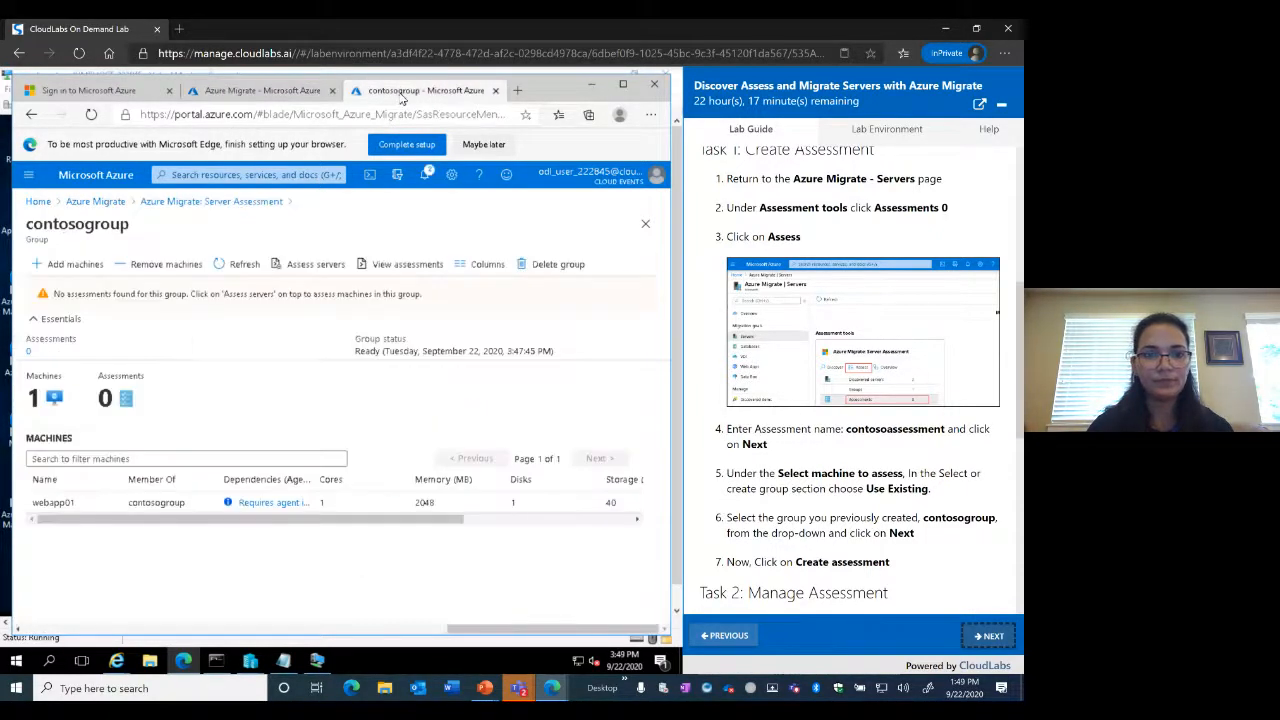
pyautogui.click(95, 202)
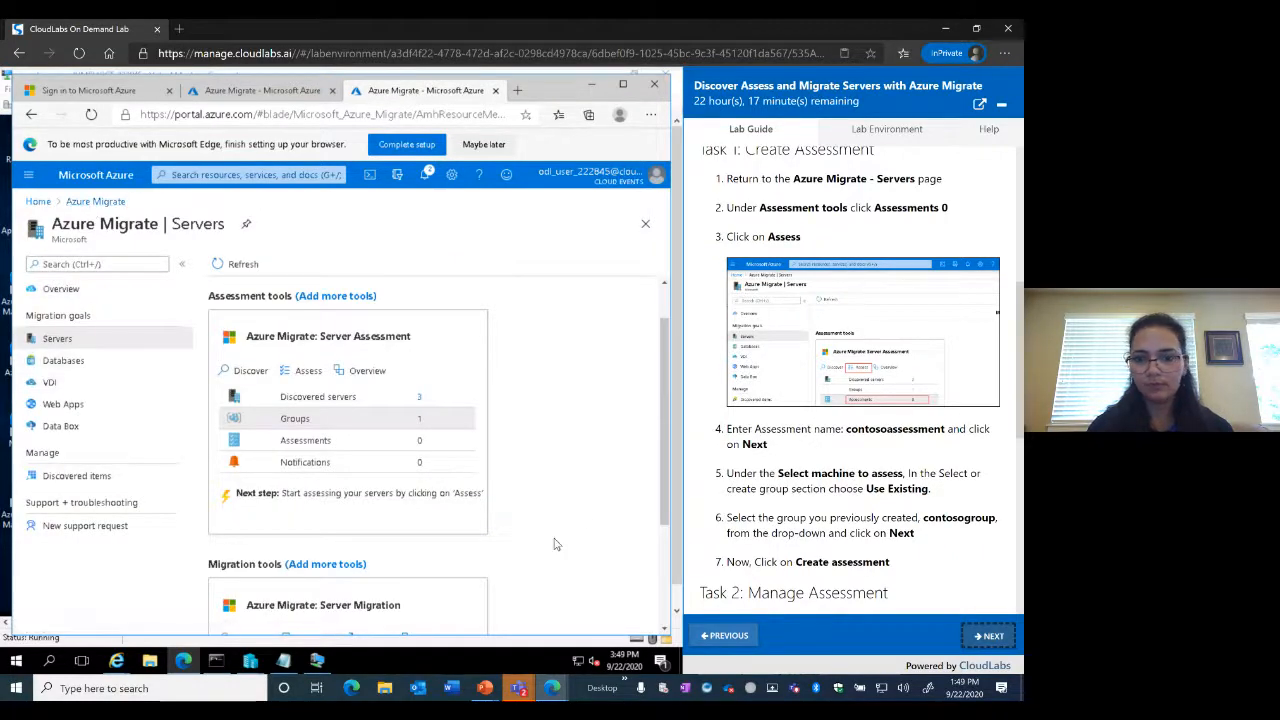
pyautogui.scroll(-1, 600, 500)
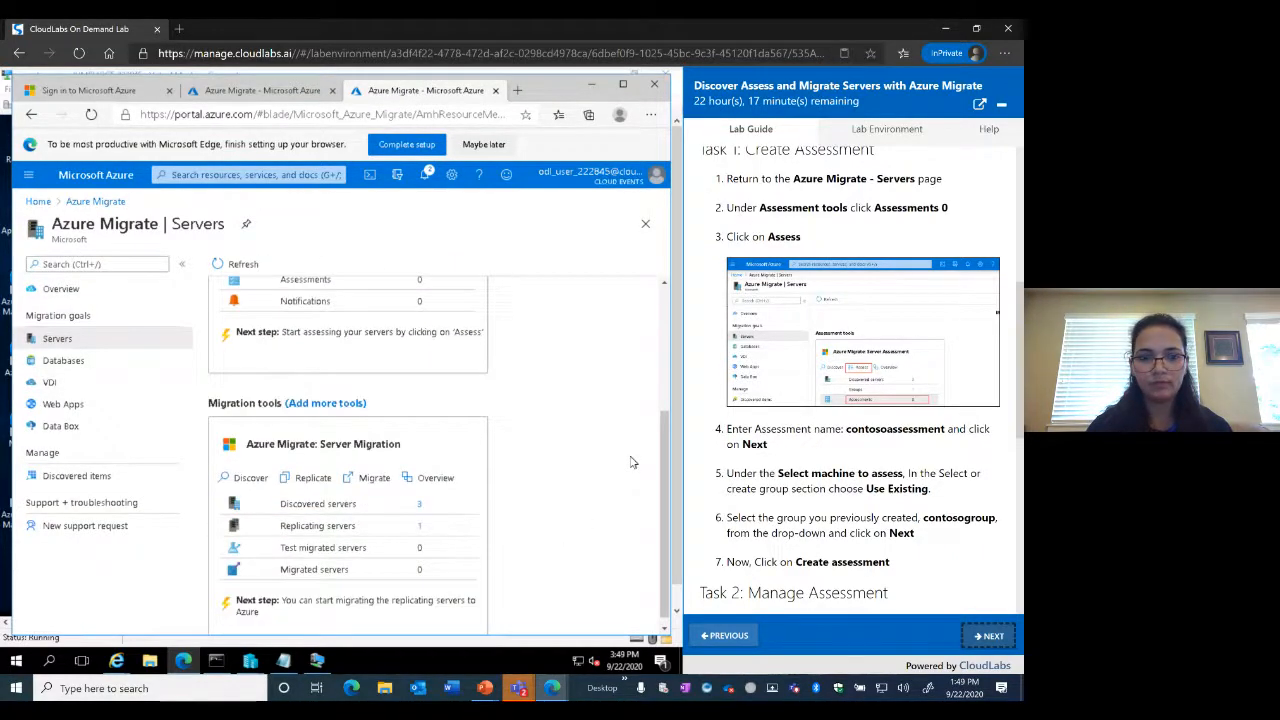
pyautogui.scroll(1, 631, 462)
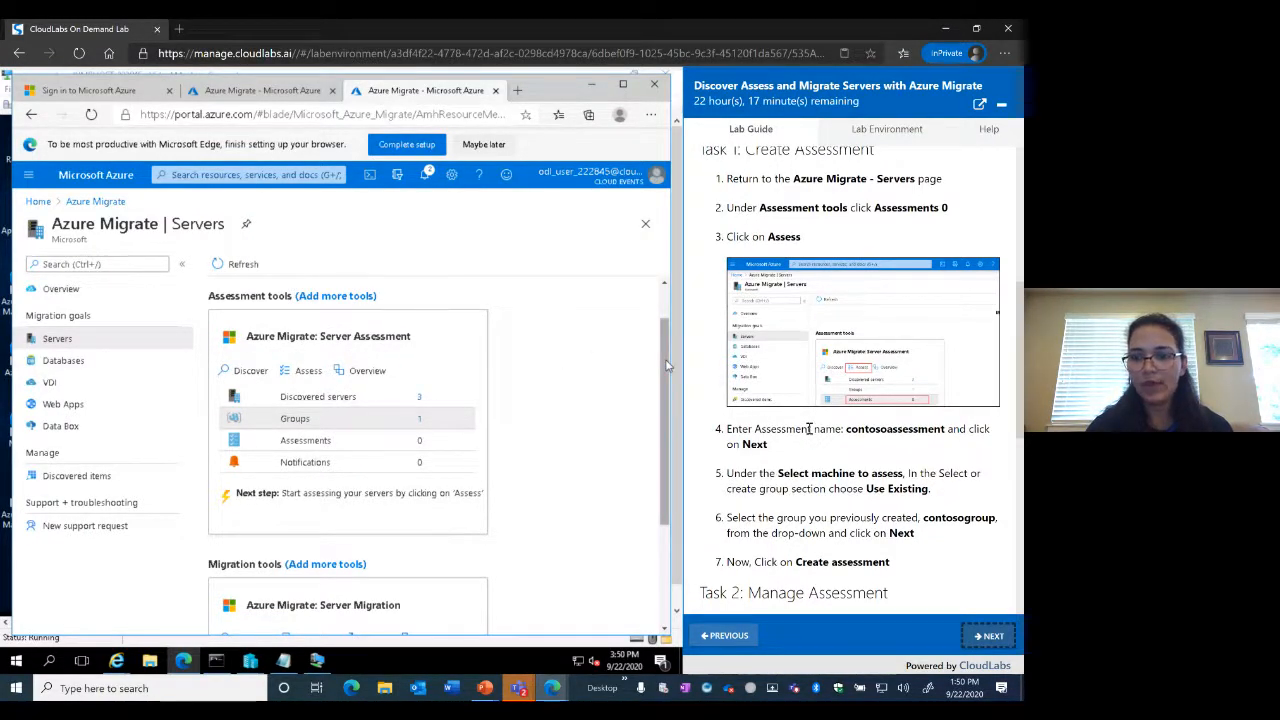
pyautogui.scroll(-1, 810, 430)
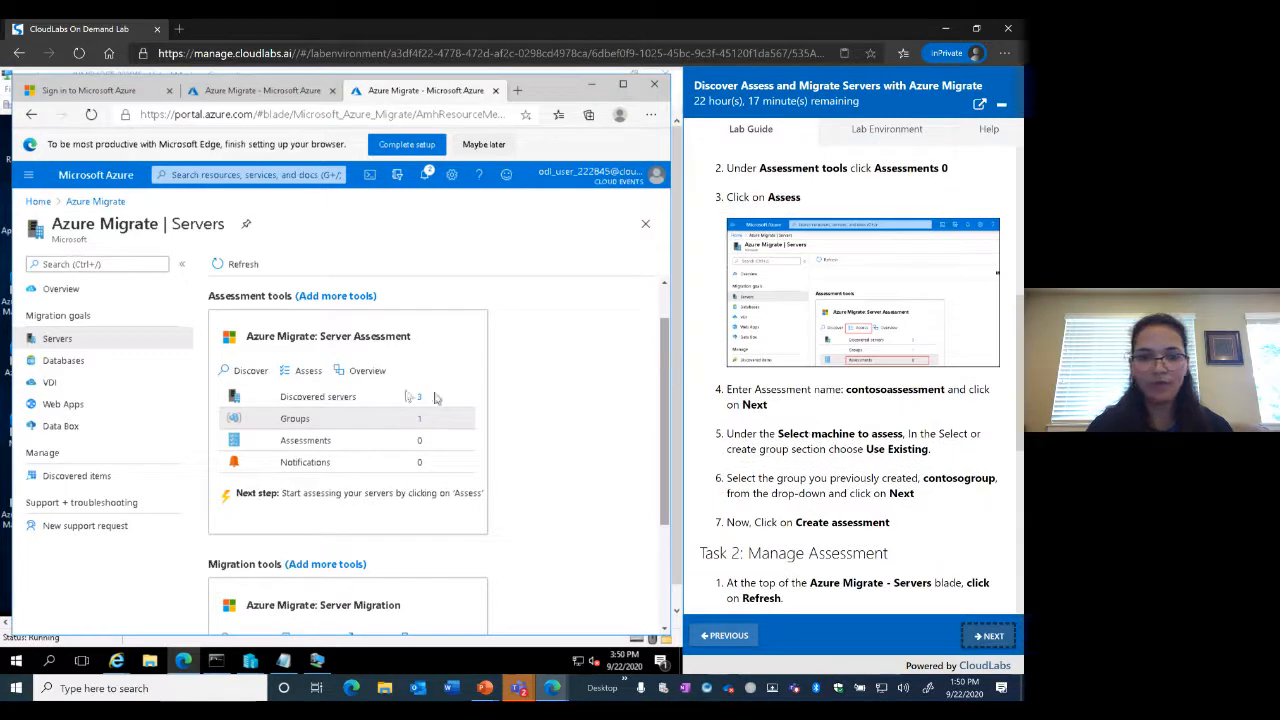
# Start an Azure VM assessment named contosoassessment and continue to machine selection
pyautogui.click(309, 372)
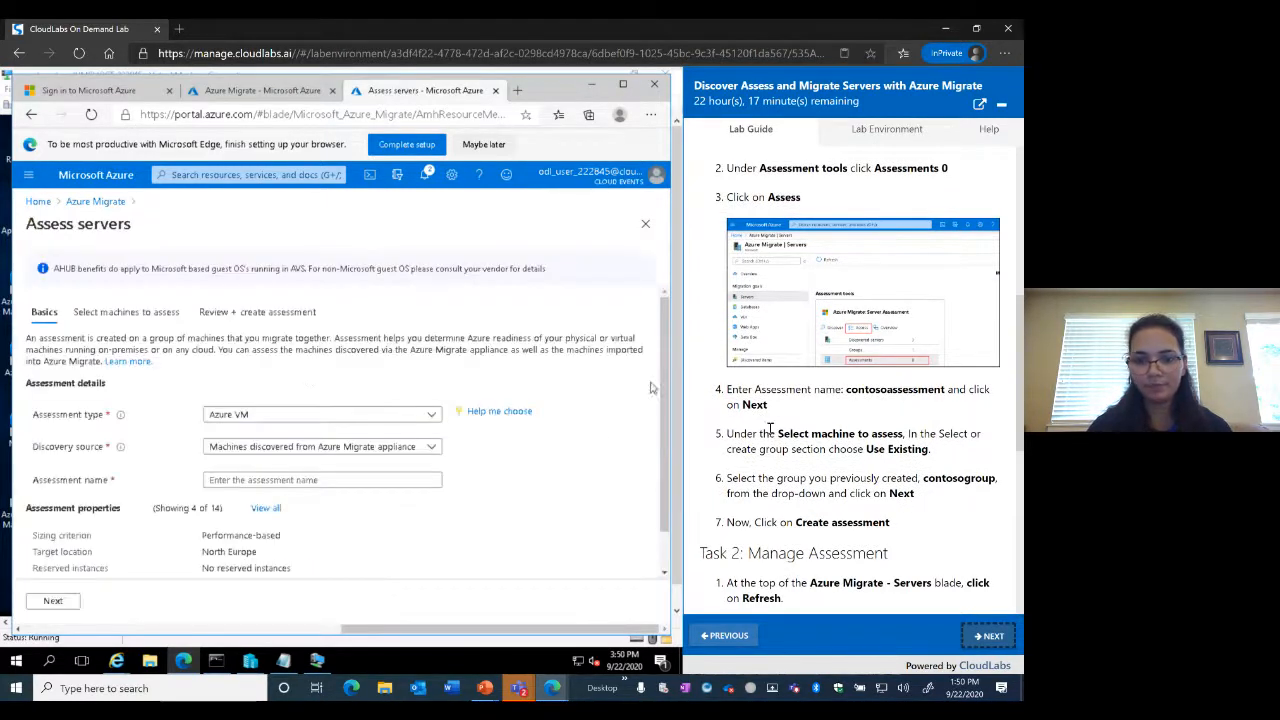
pyautogui.scroll(-1, 518, 500)
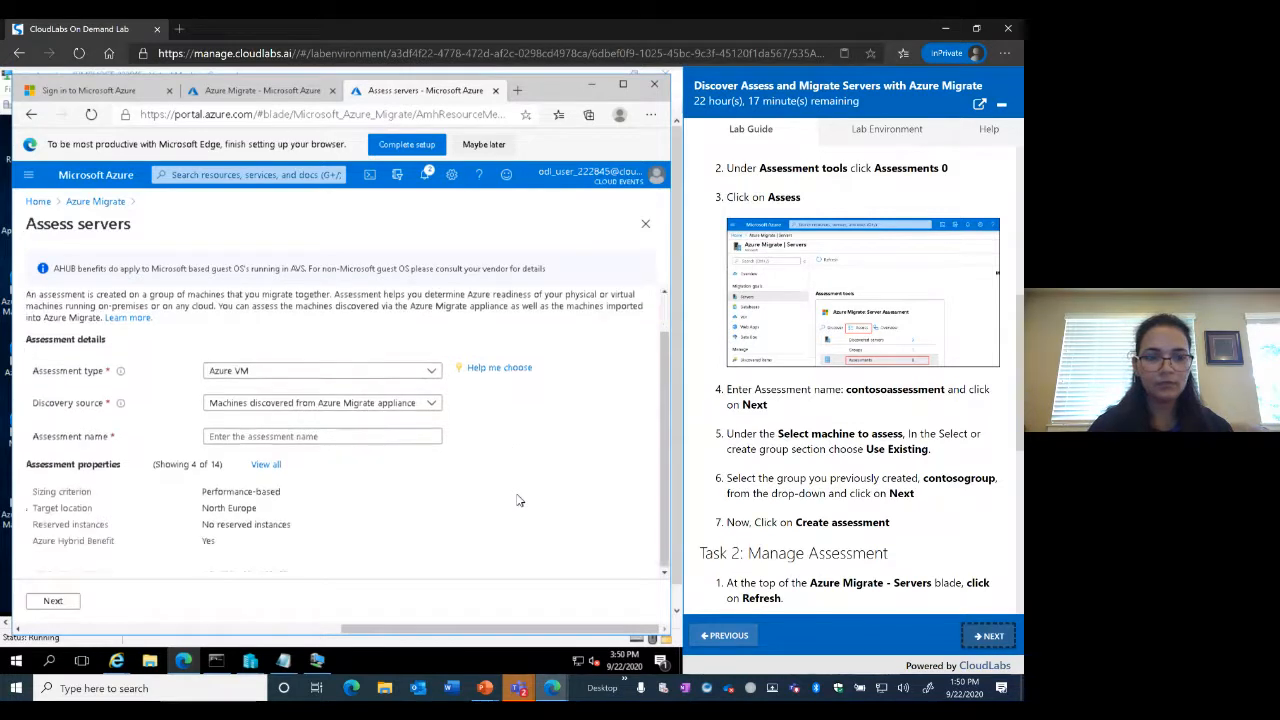
pyautogui.scroll(1, 518, 500)
pyautogui.scroll(-1, 926, 455)
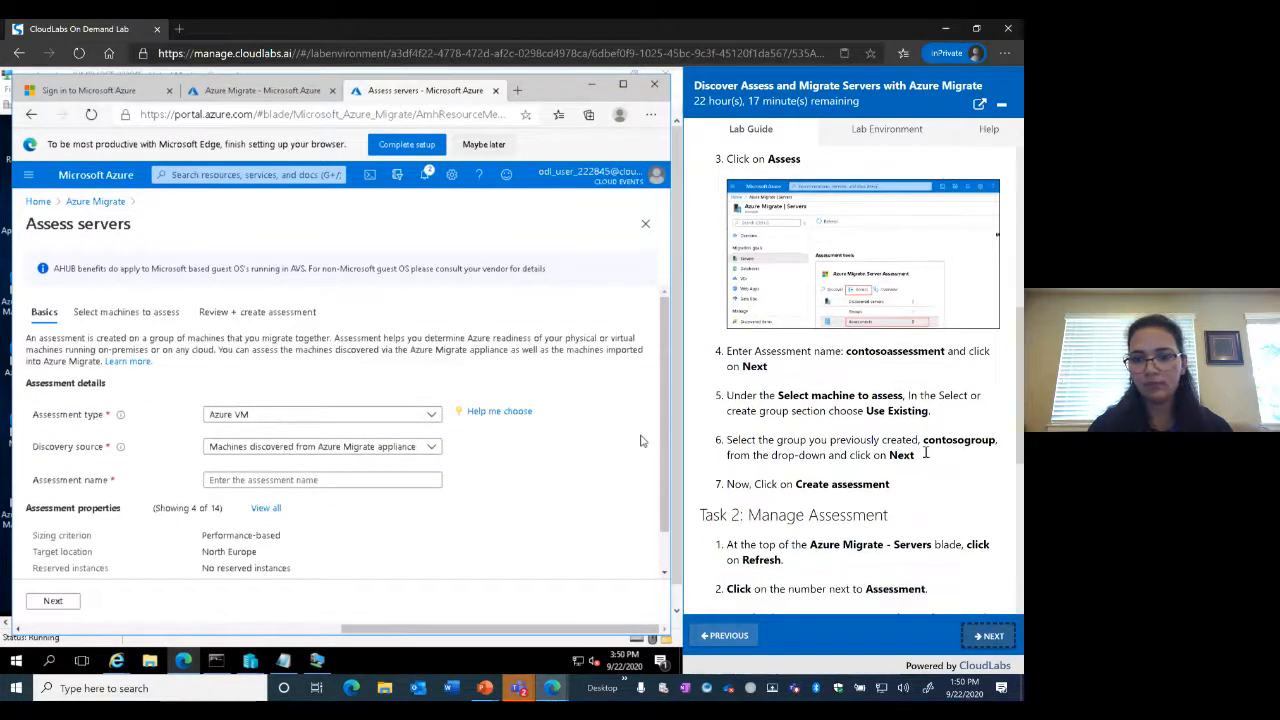
pyautogui.scroll(-1, 926, 457)
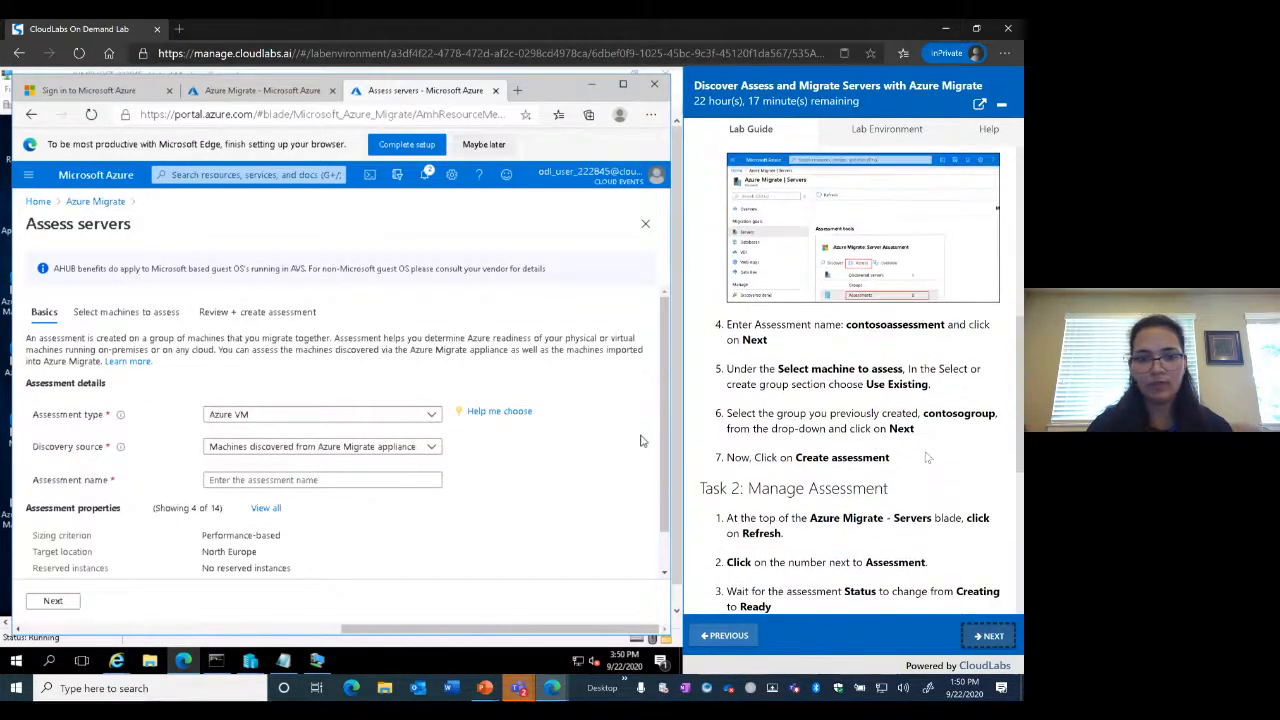
pyautogui.click(287, 482)
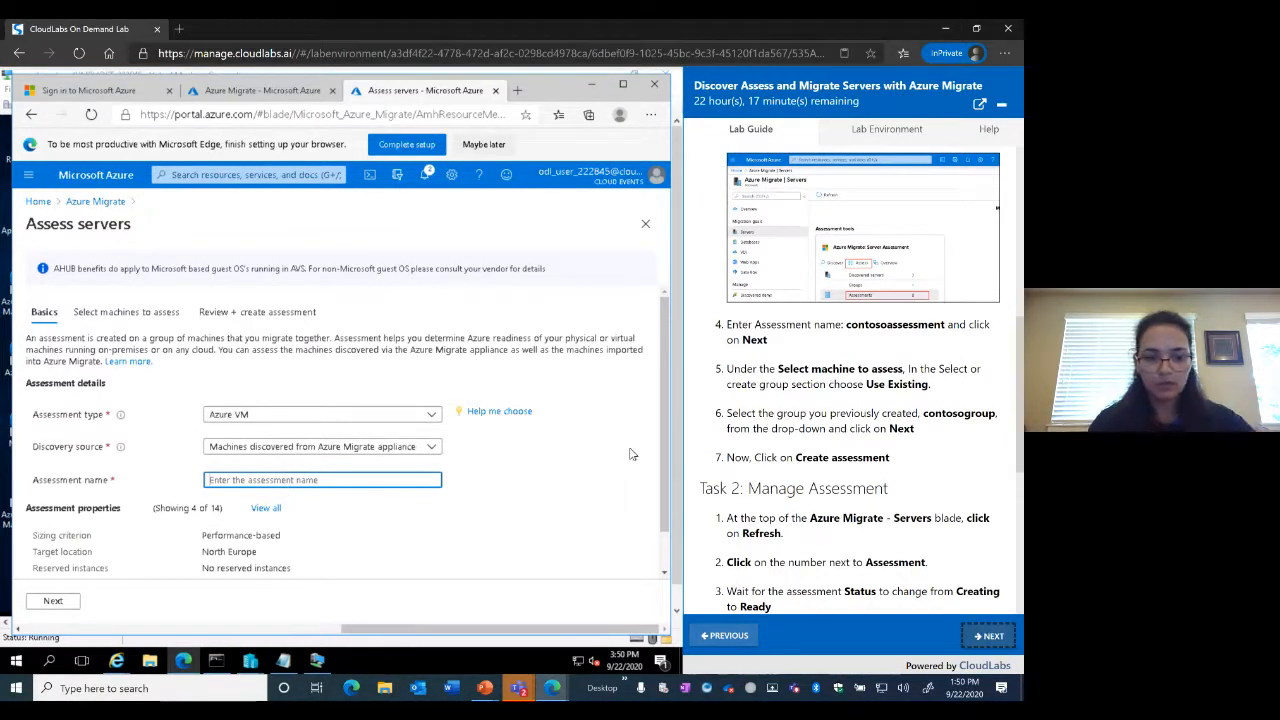
pyautogui.write('contosoa')
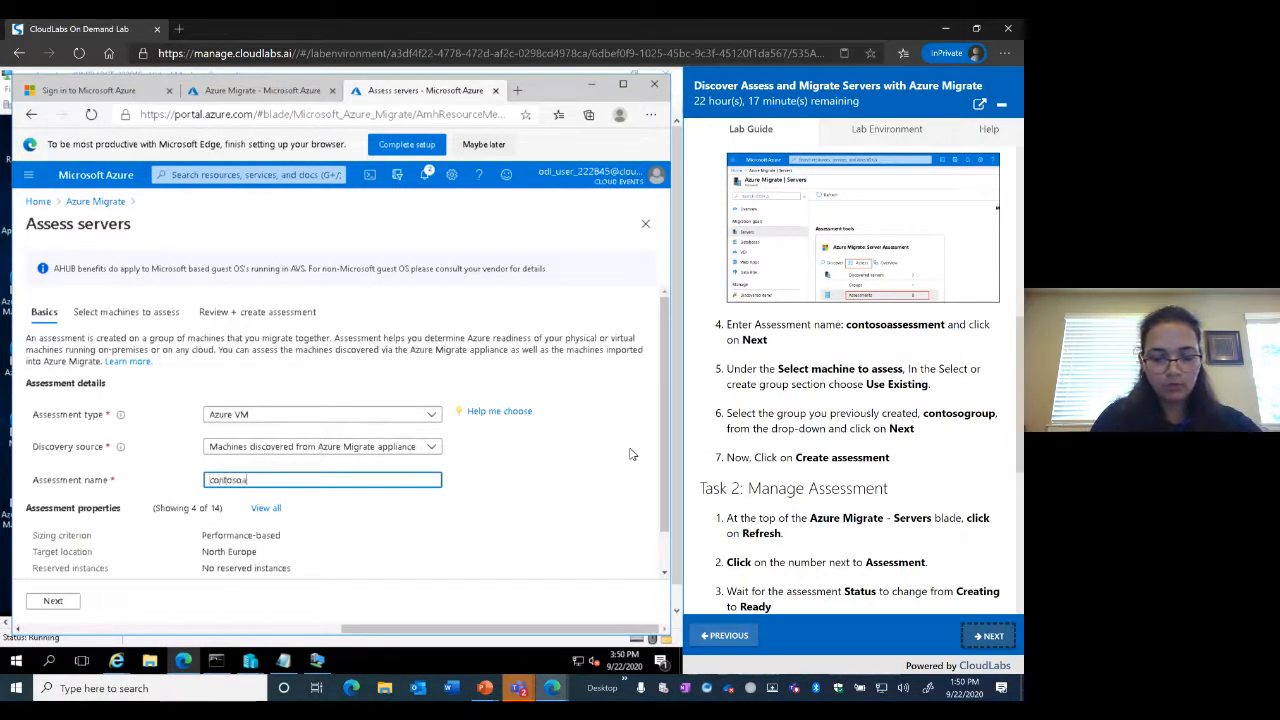
pyautogui.write('ssessment')
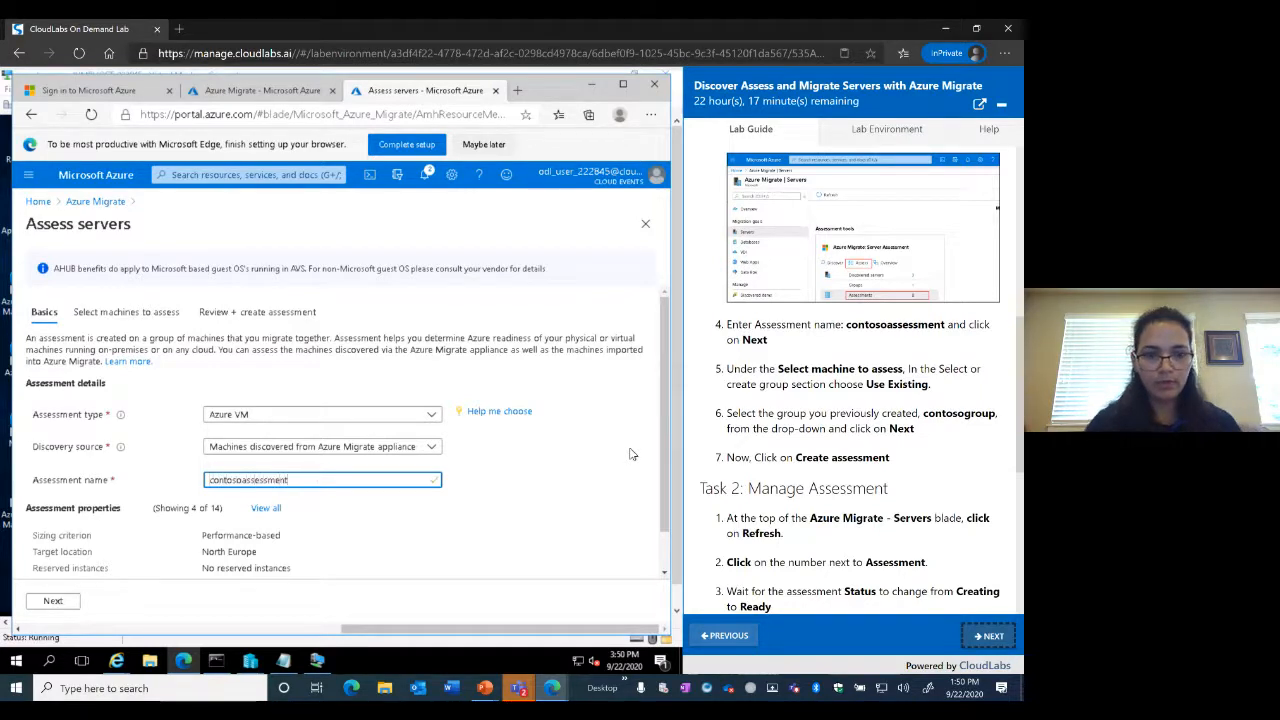
pyautogui.scroll(-1, 680, 481)
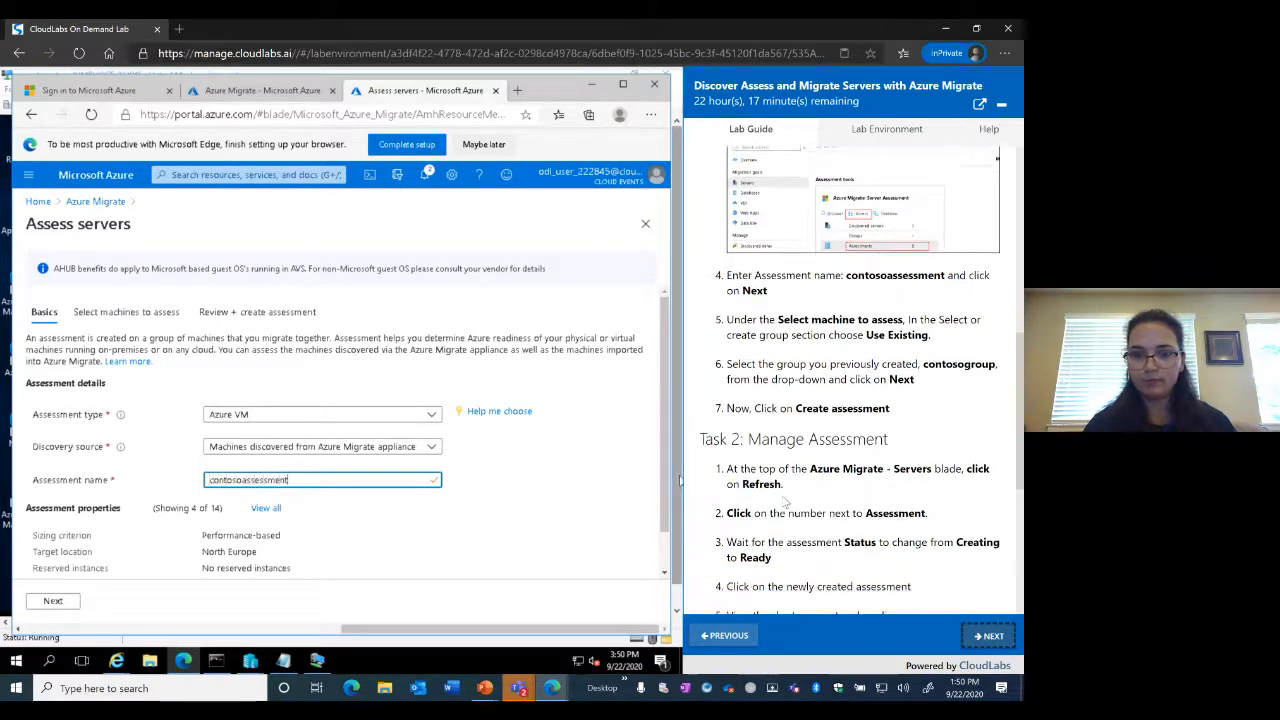
pyautogui.click(53, 603)
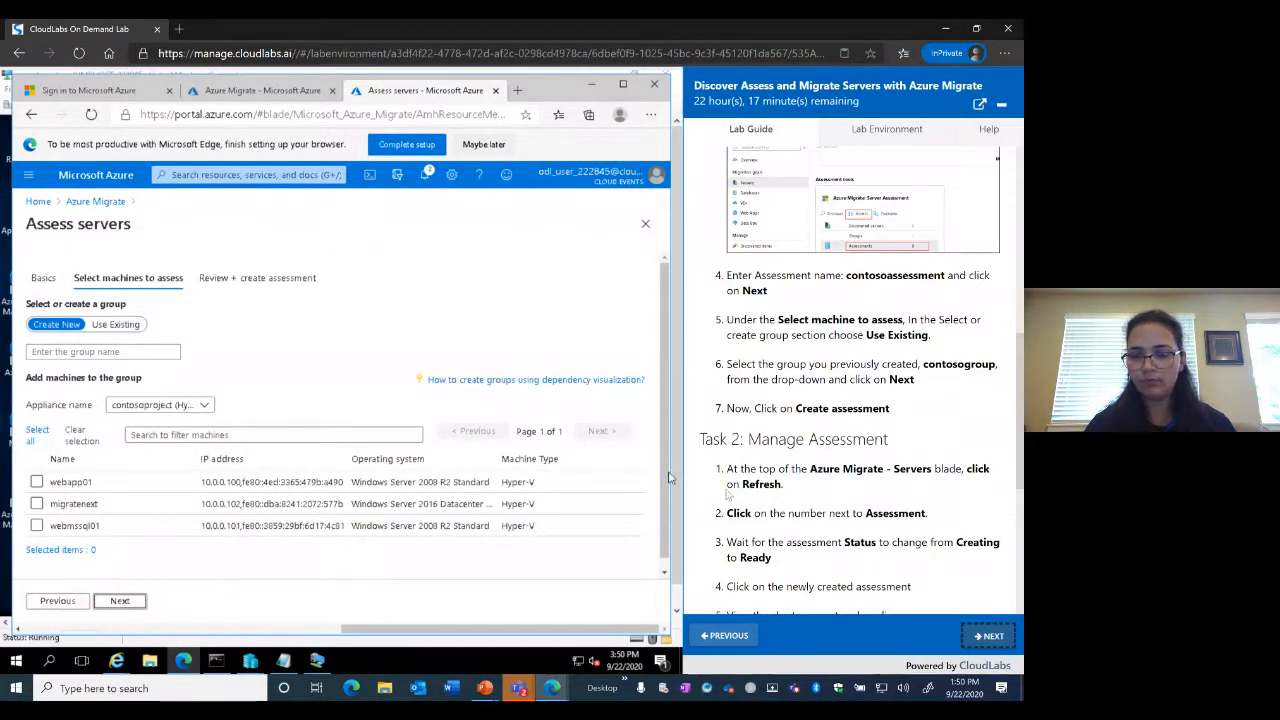
# Assess the existing group contosogroup, review the settings, and create the assessment
pyautogui.click(116, 325)
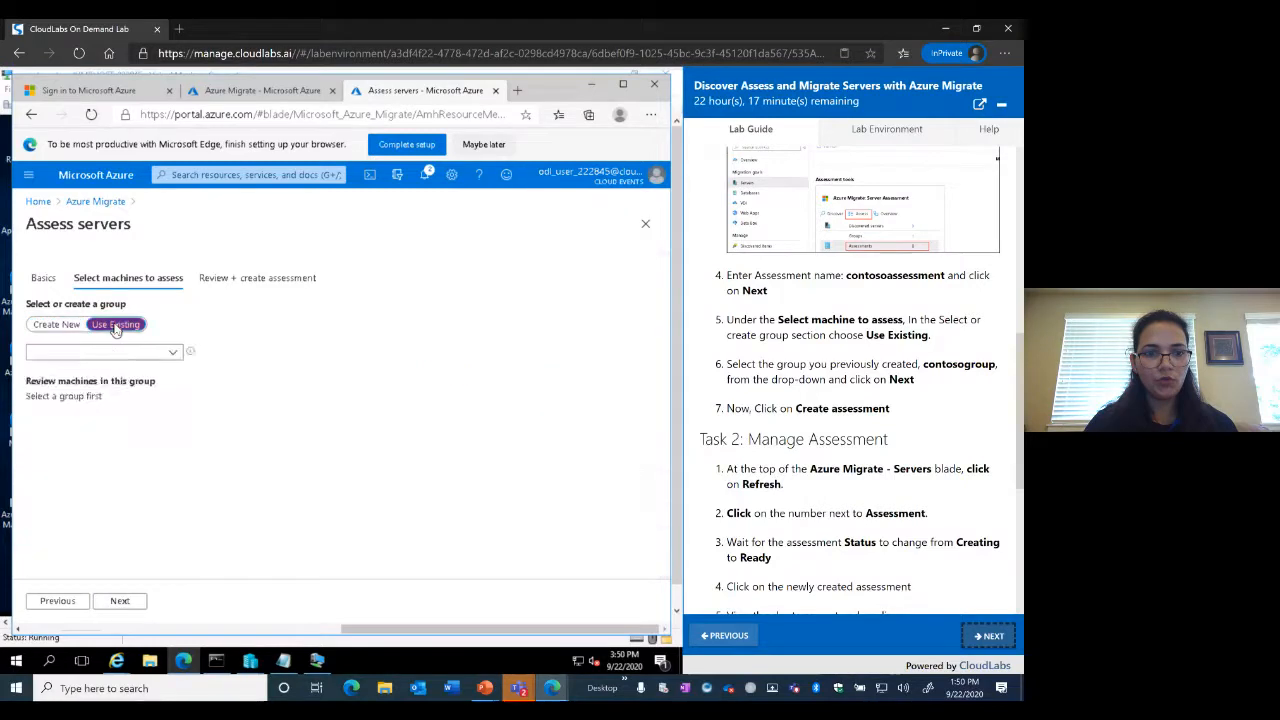
pyautogui.click(175, 356)
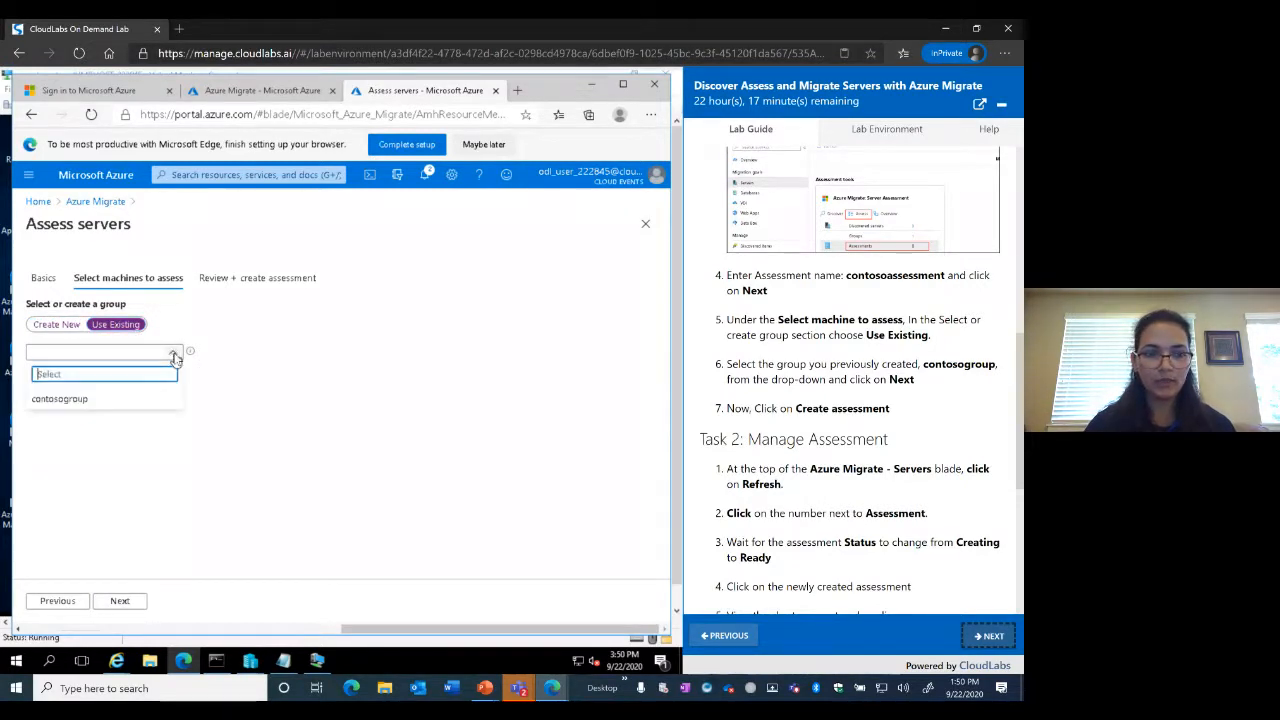
pyautogui.click(62, 400)
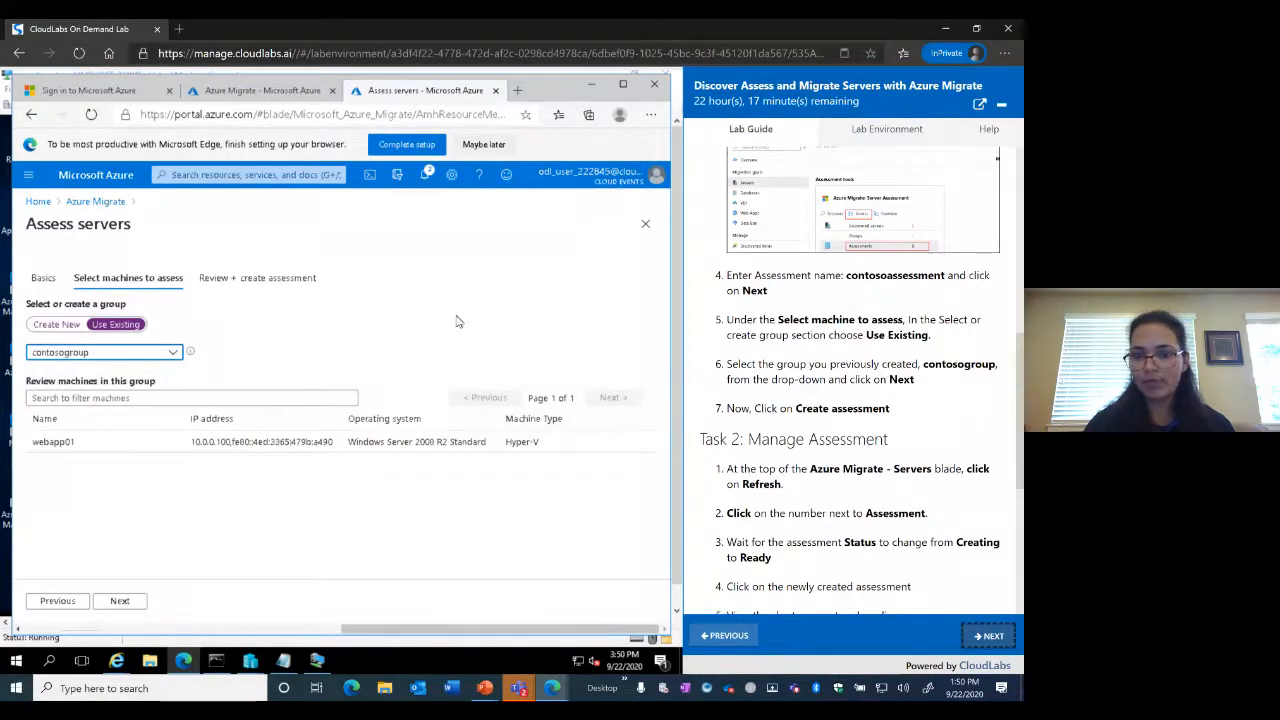
pyautogui.scroll(-2, 922, 476)
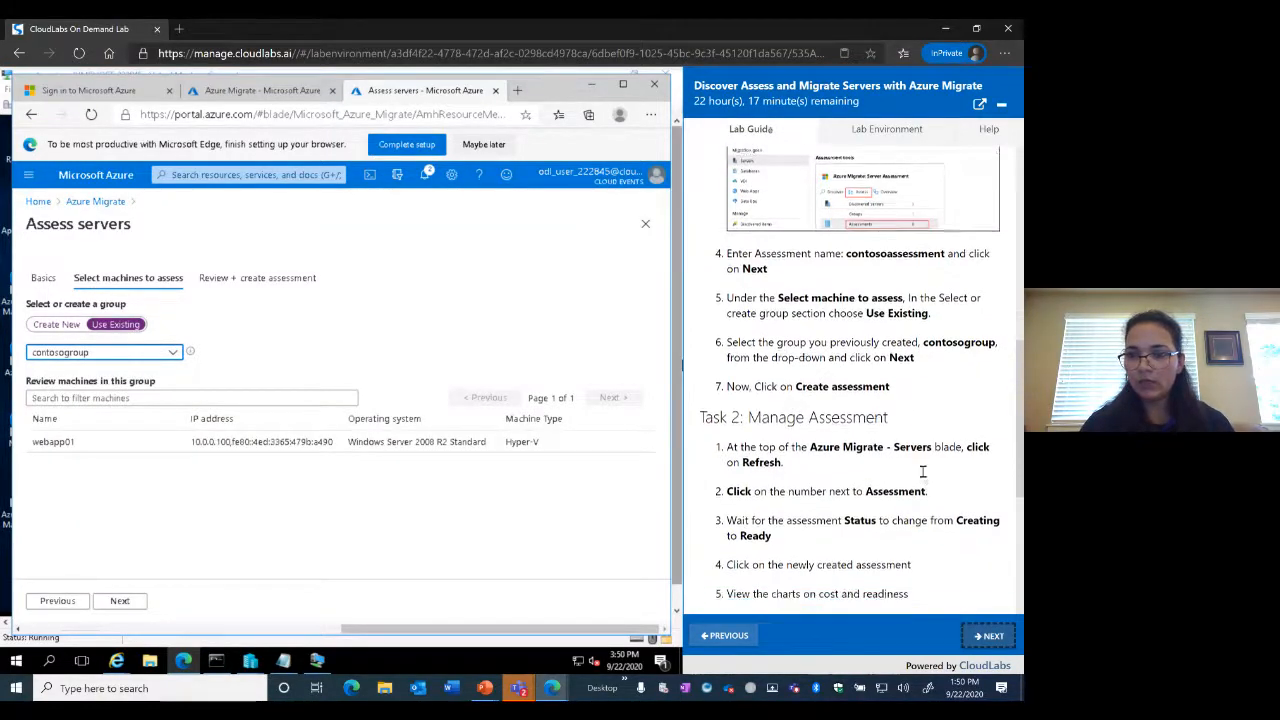
pyautogui.scroll(-2, 922, 476)
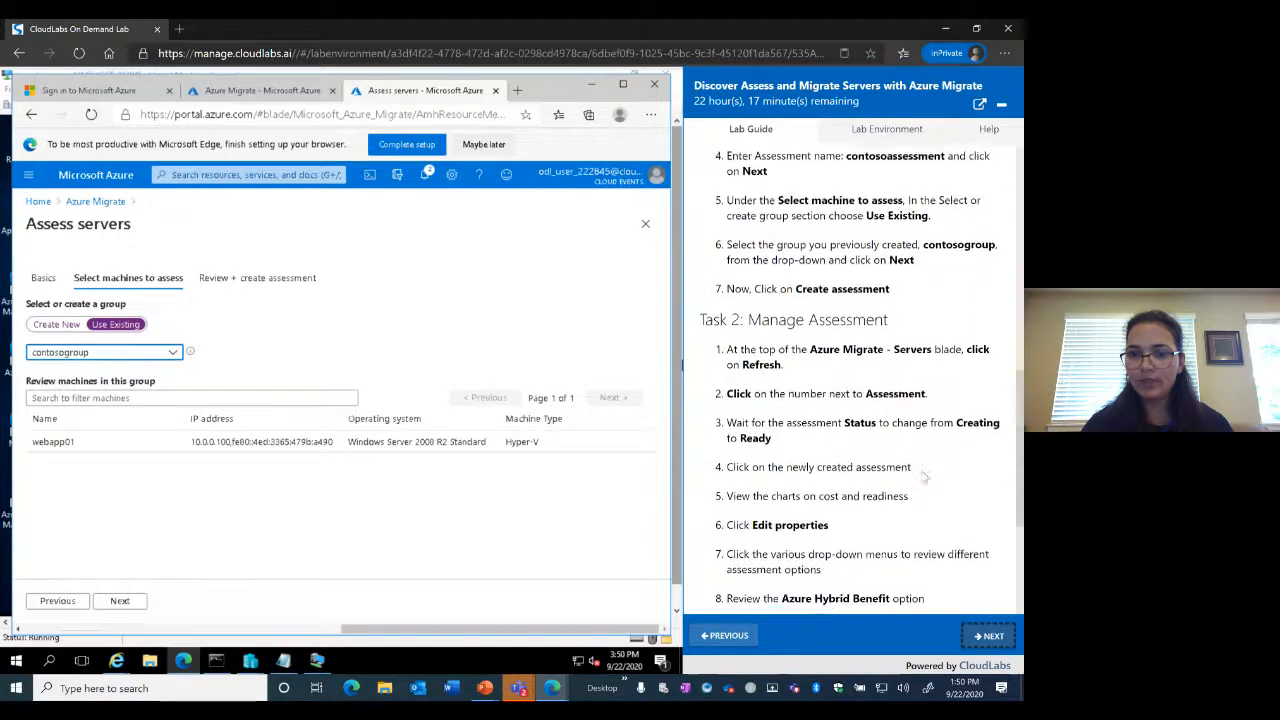
pyautogui.click(128, 603)
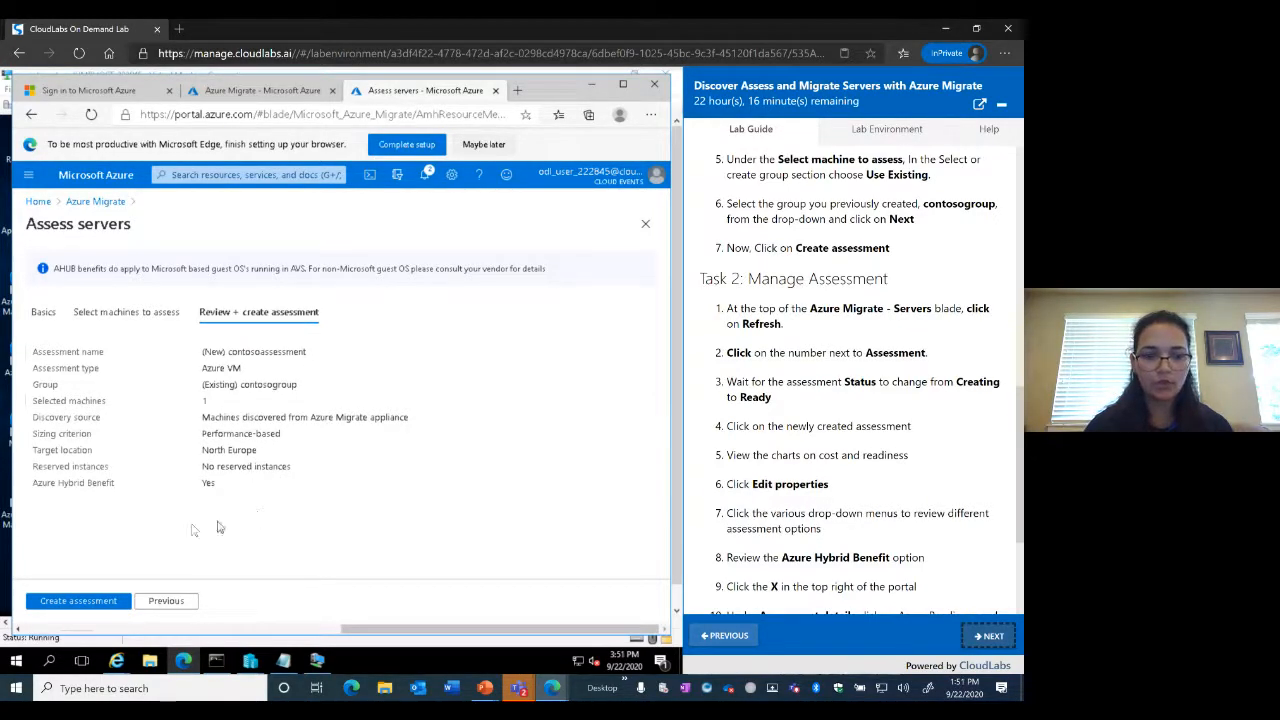
pyautogui.click(80, 603)
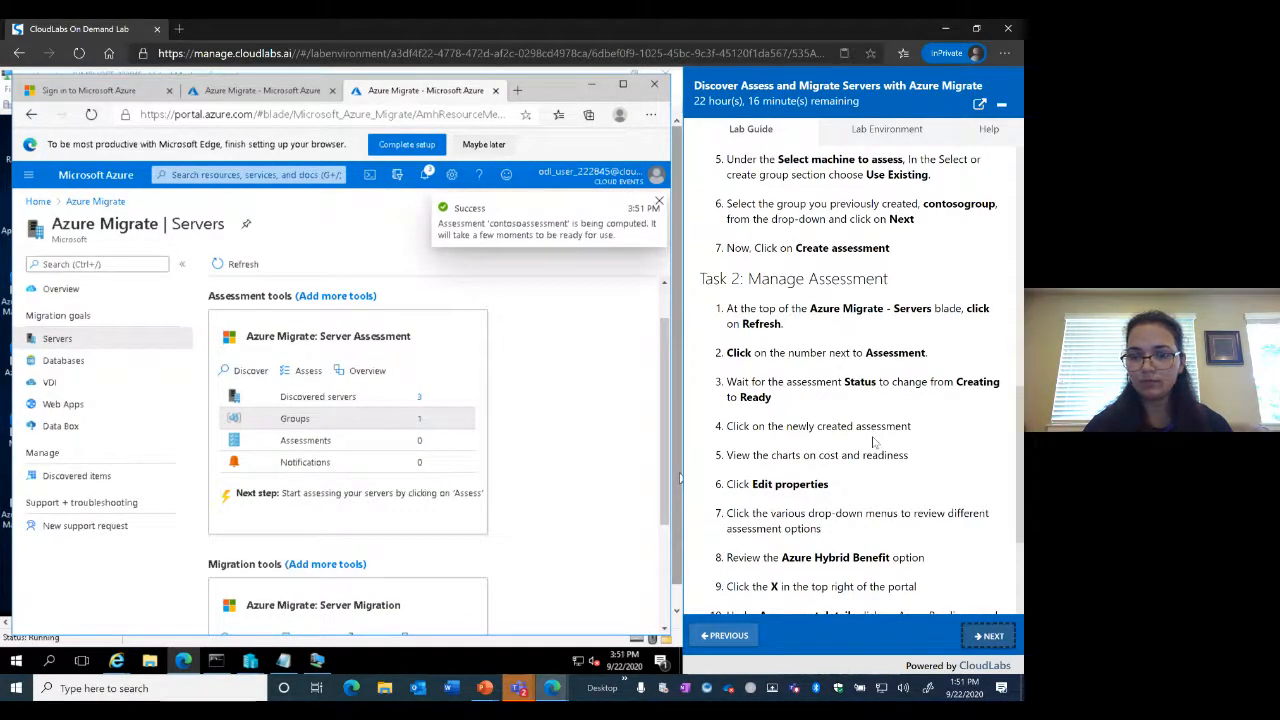
# Refresh the Servers page so 1 assessment is counted, then open the Assessments list
pyautogui.scroll(-2, 872, 441)
pyautogui.click(233, 258)
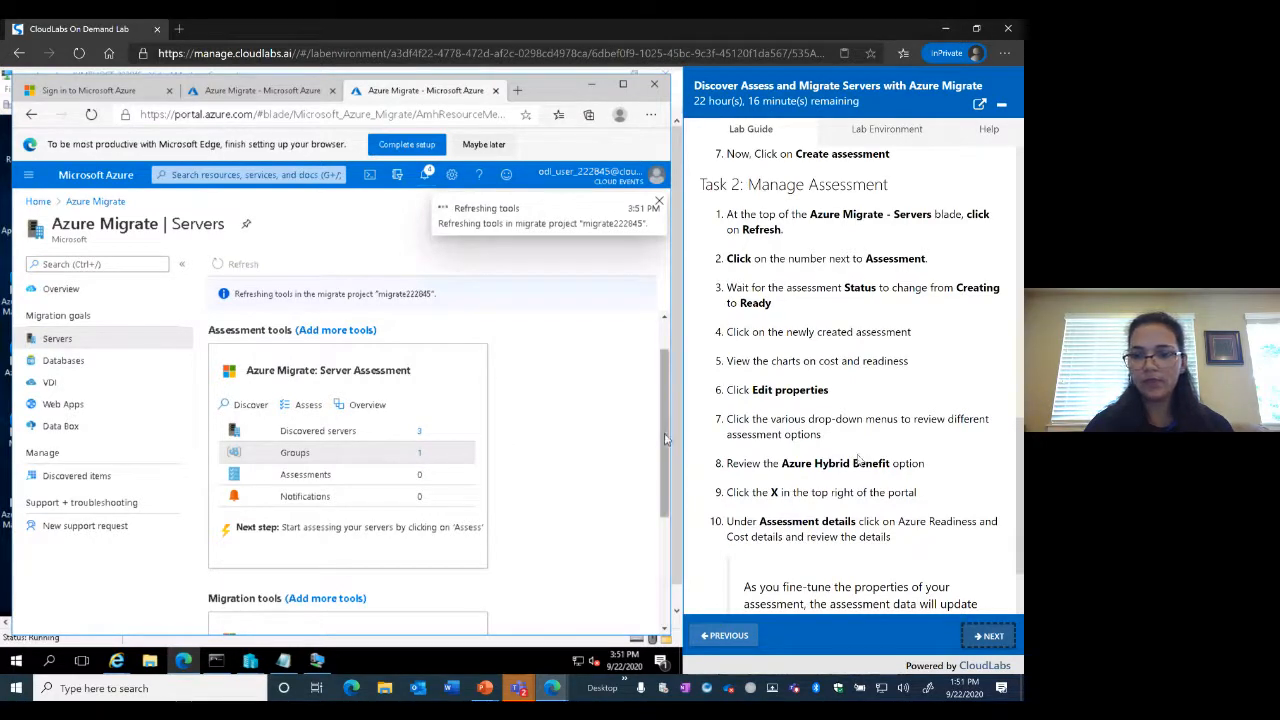
pyautogui.scroll(-1, 857, 460)
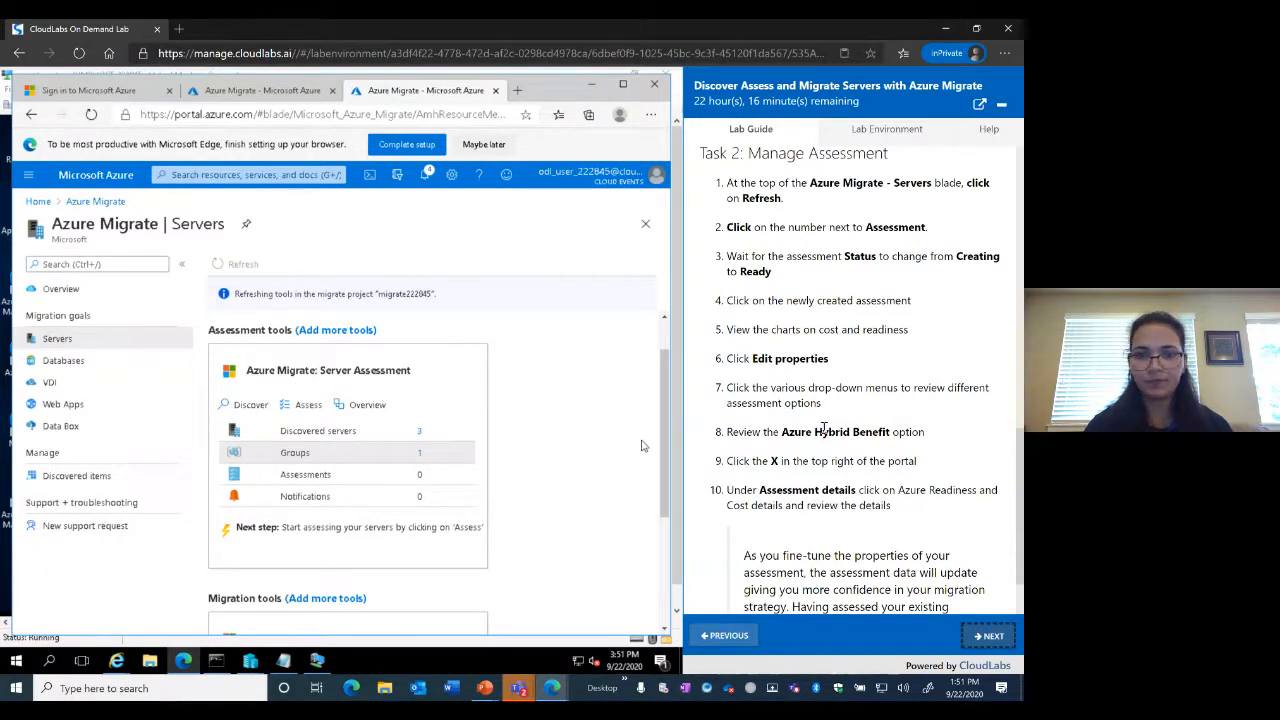
pyautogui.scroll(-2, 823, 430)
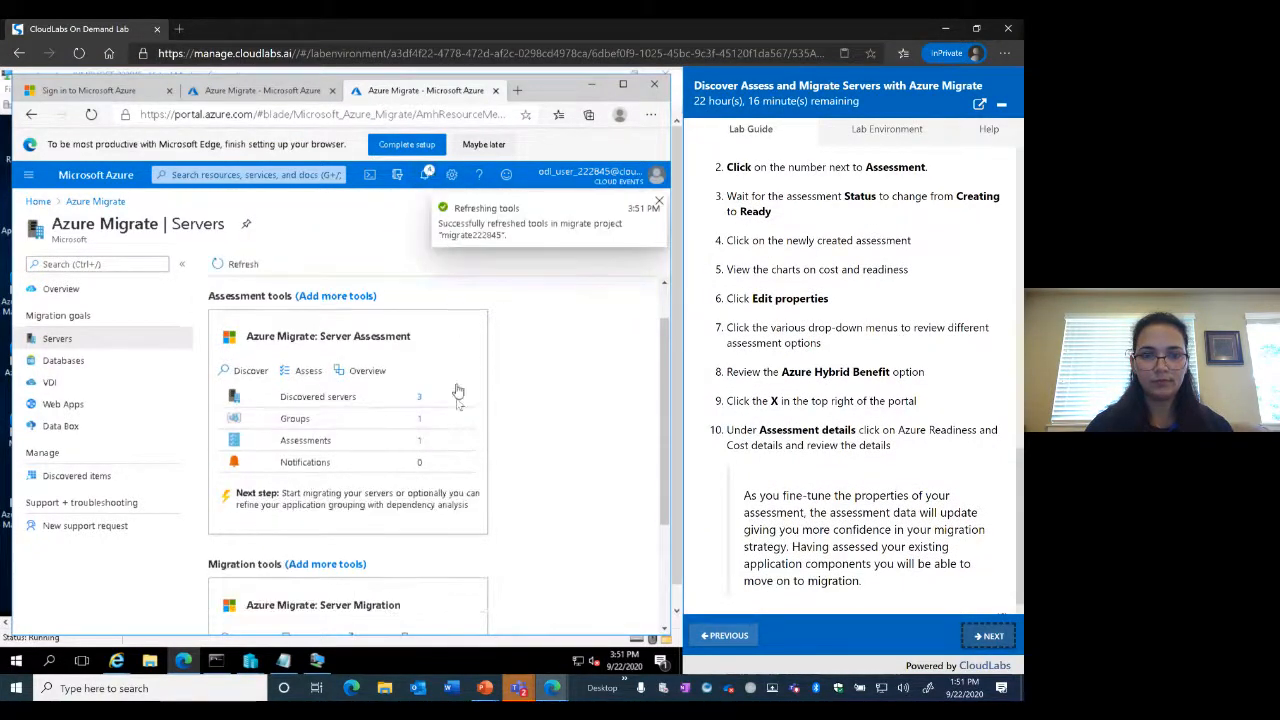
pyautogui.click(313, 446)
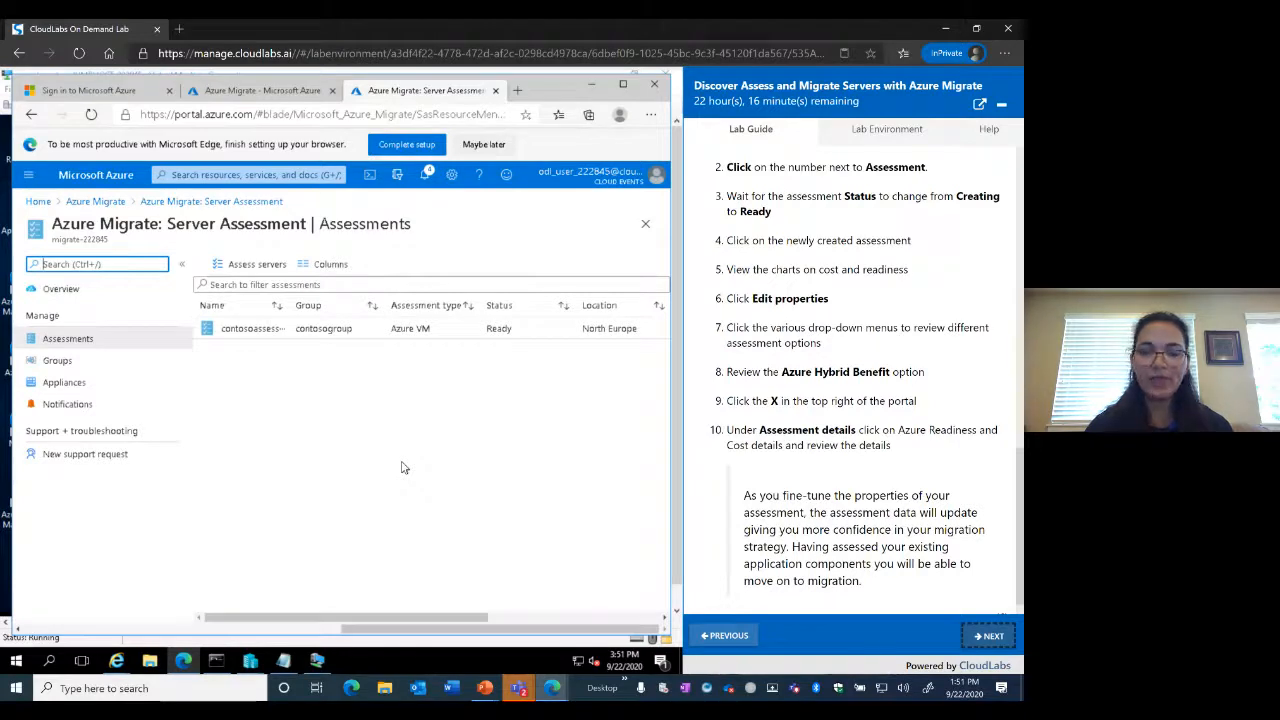
# Open contosoassessment's Azure readiness table, which shows webapp01 ready at Standard_A1_v2
pyautogui.click(252, 328)
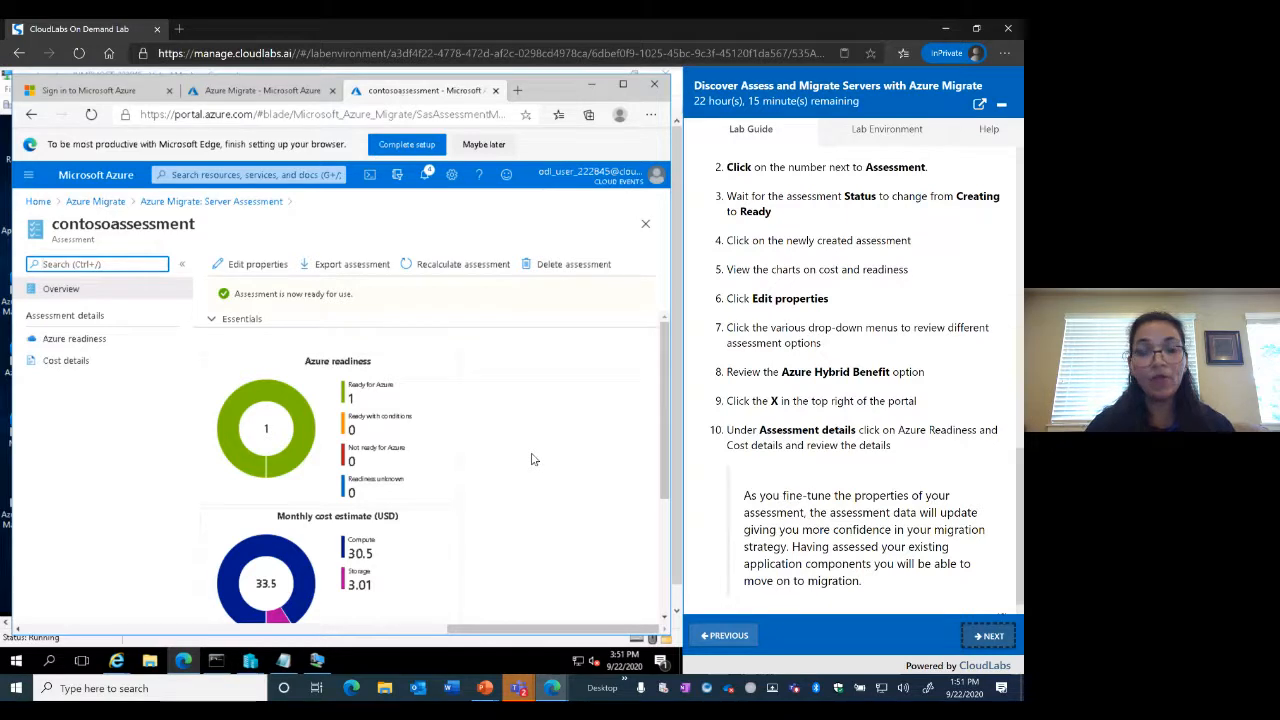
pyautogui.scroll(-3, 532, 459)
pyautogui.scroll(3, 533, 397)
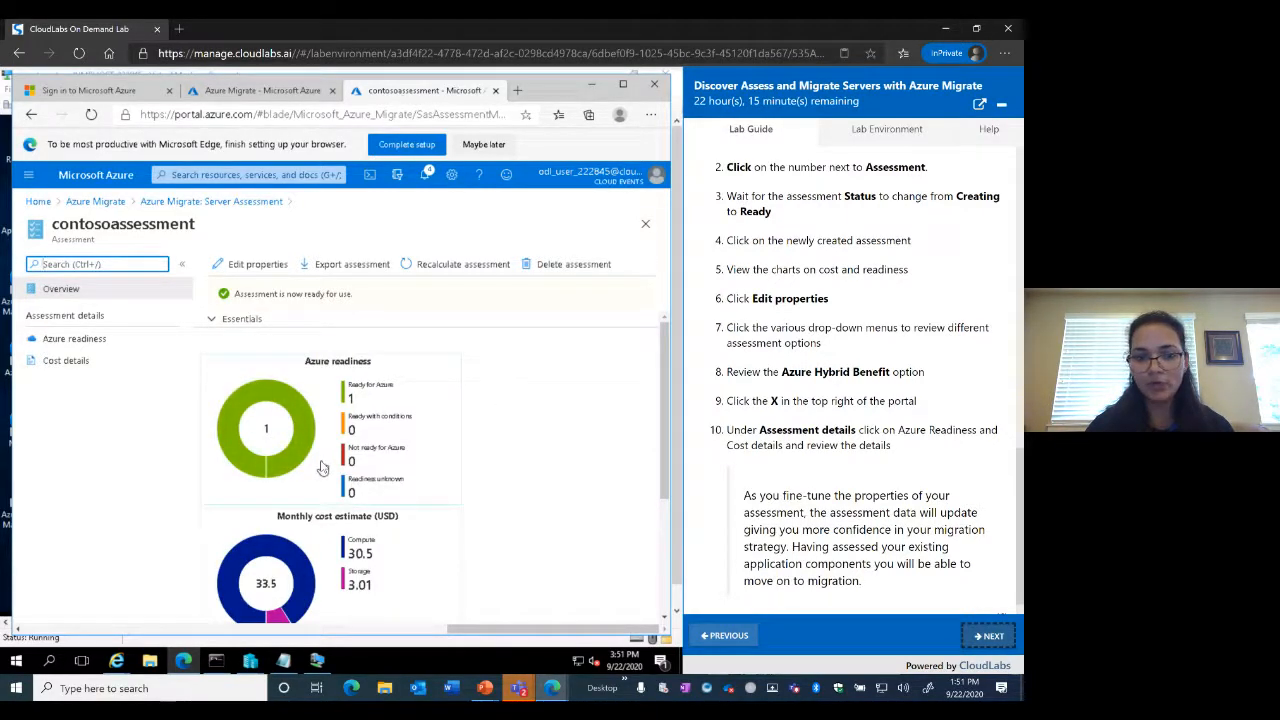
pyautogui.click(285, 435)
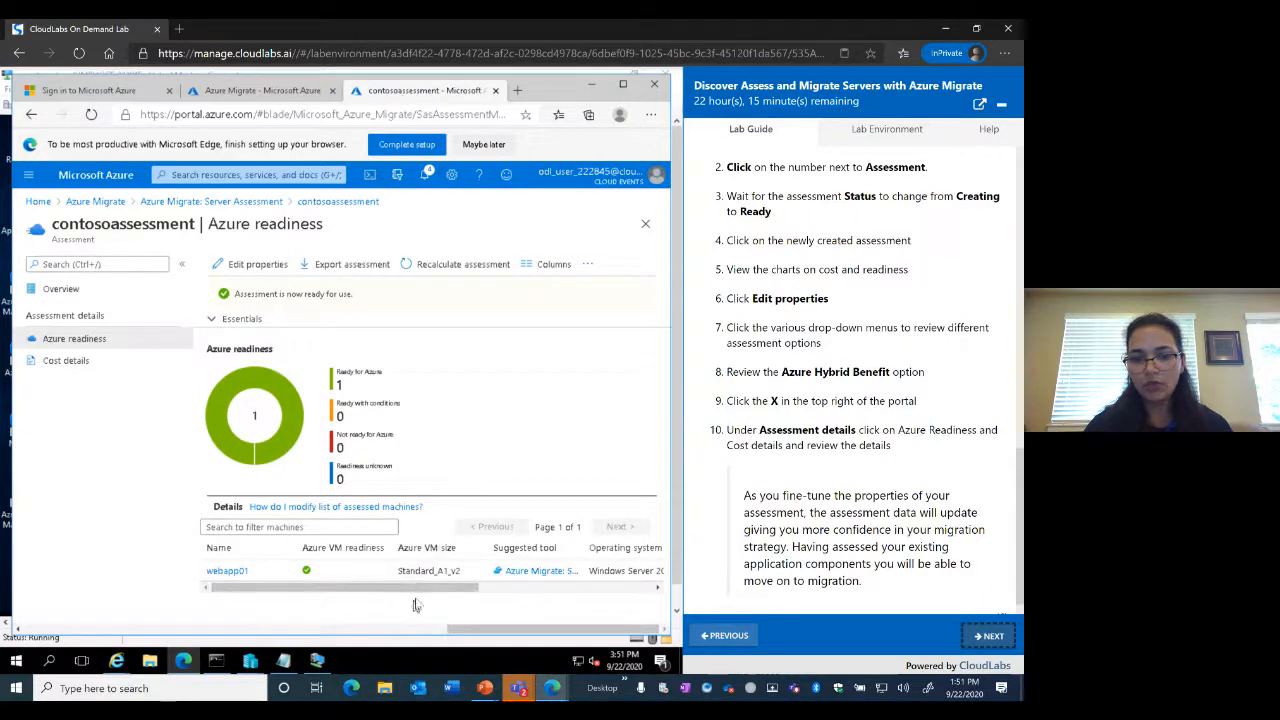
pyautogui.moveTo(419, 593); pyautogui.dragTo(590, 593)
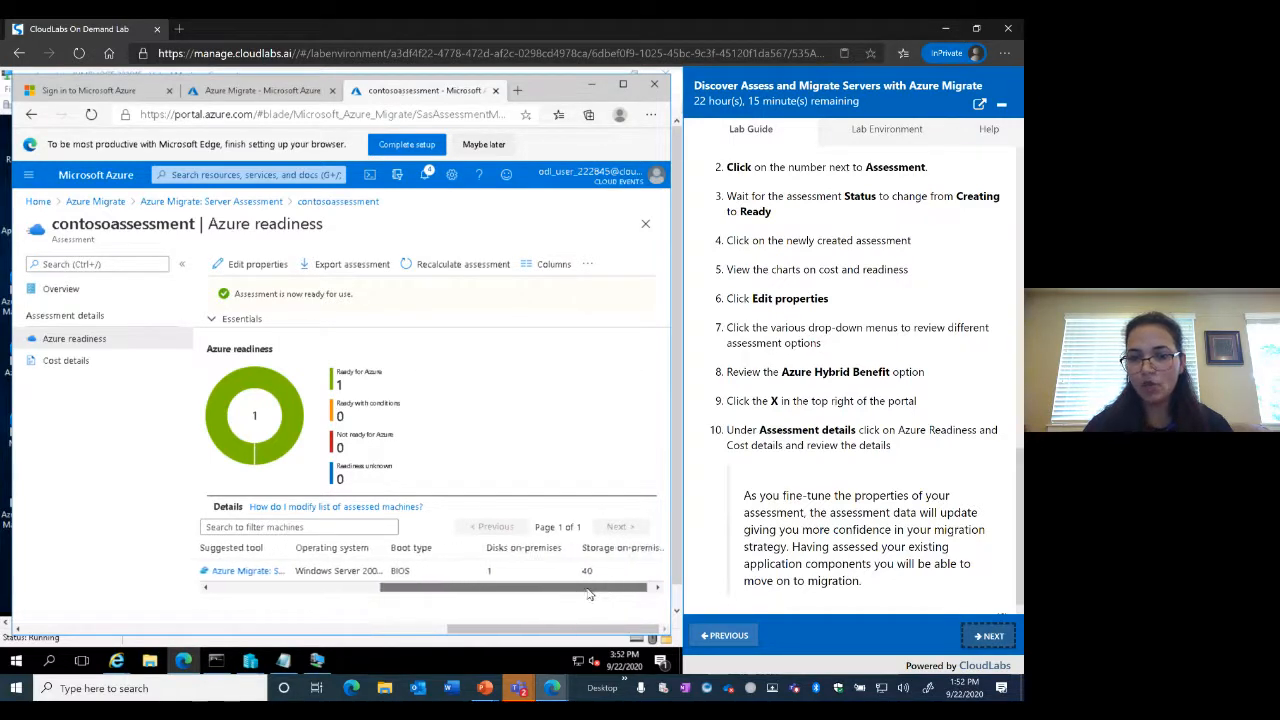
pyautogui.moveTo(498, 606); pyautogui.dragTo(302, 610)
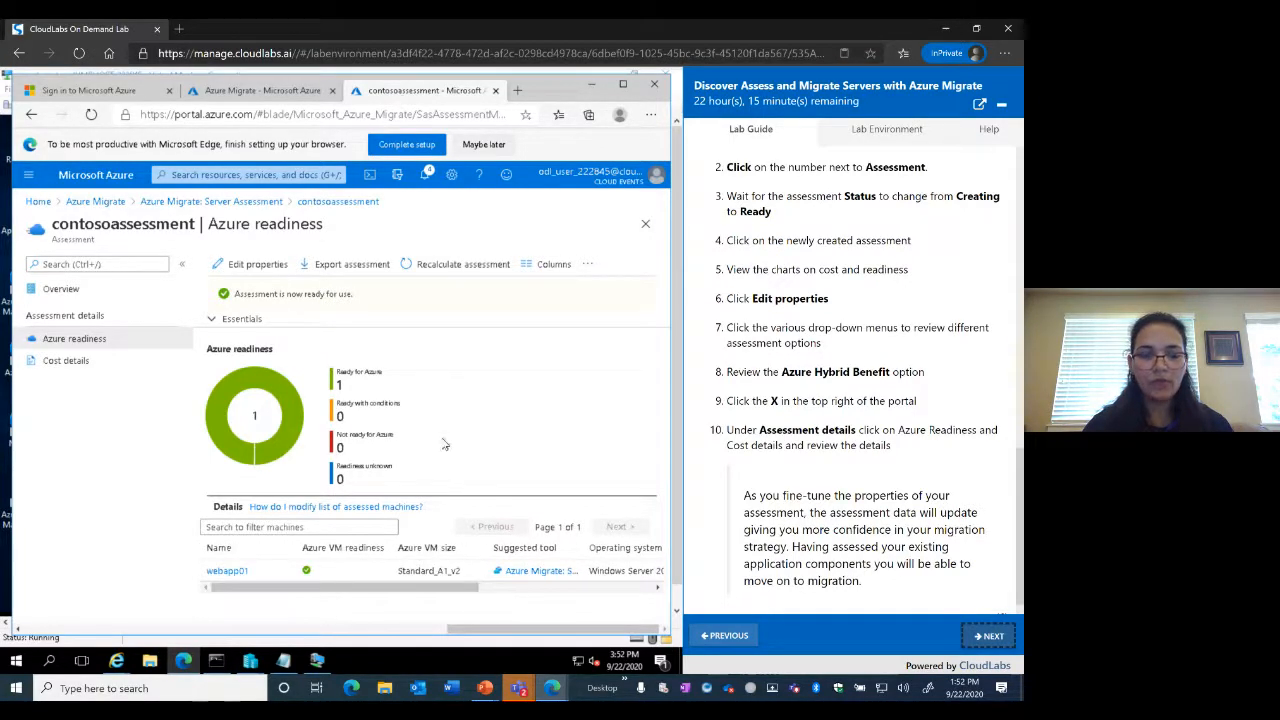
pyautogui.click(31, 118)
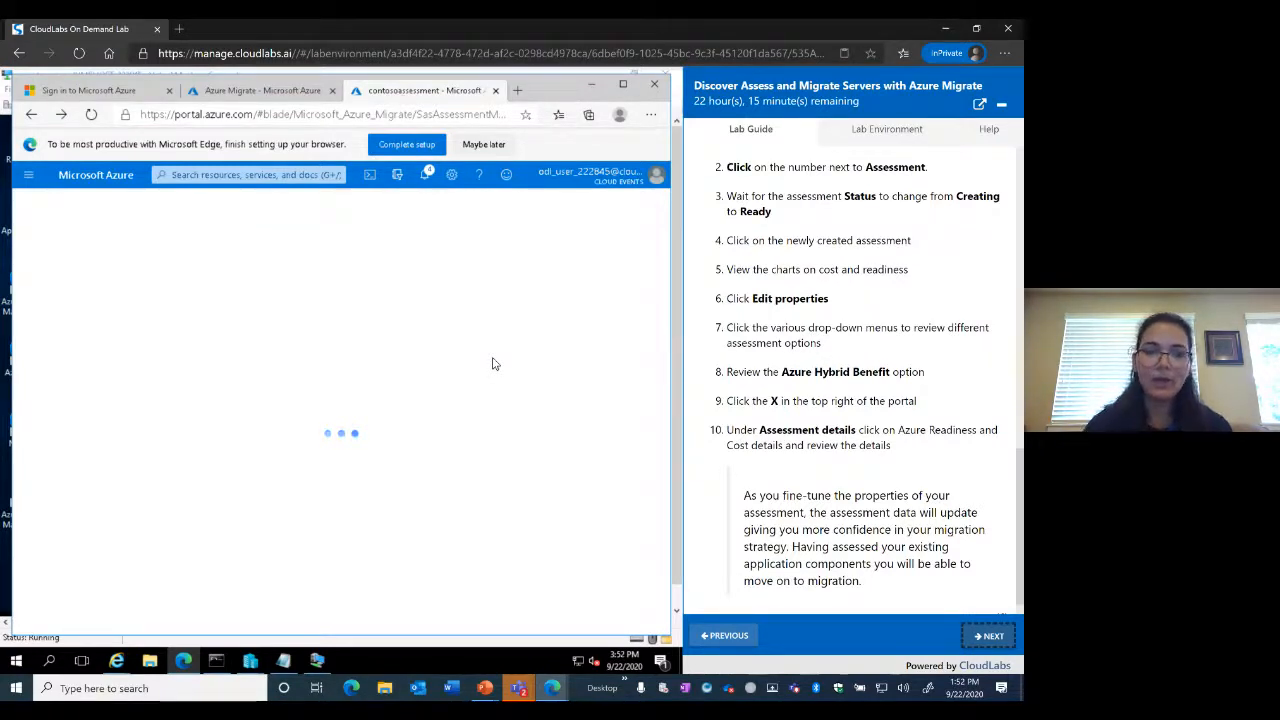
# Go back through Server Assessment's Assessments list and reopen contosoassessment, with its 33.5 USD monthly estimate
pyautogui.click(257, 93)
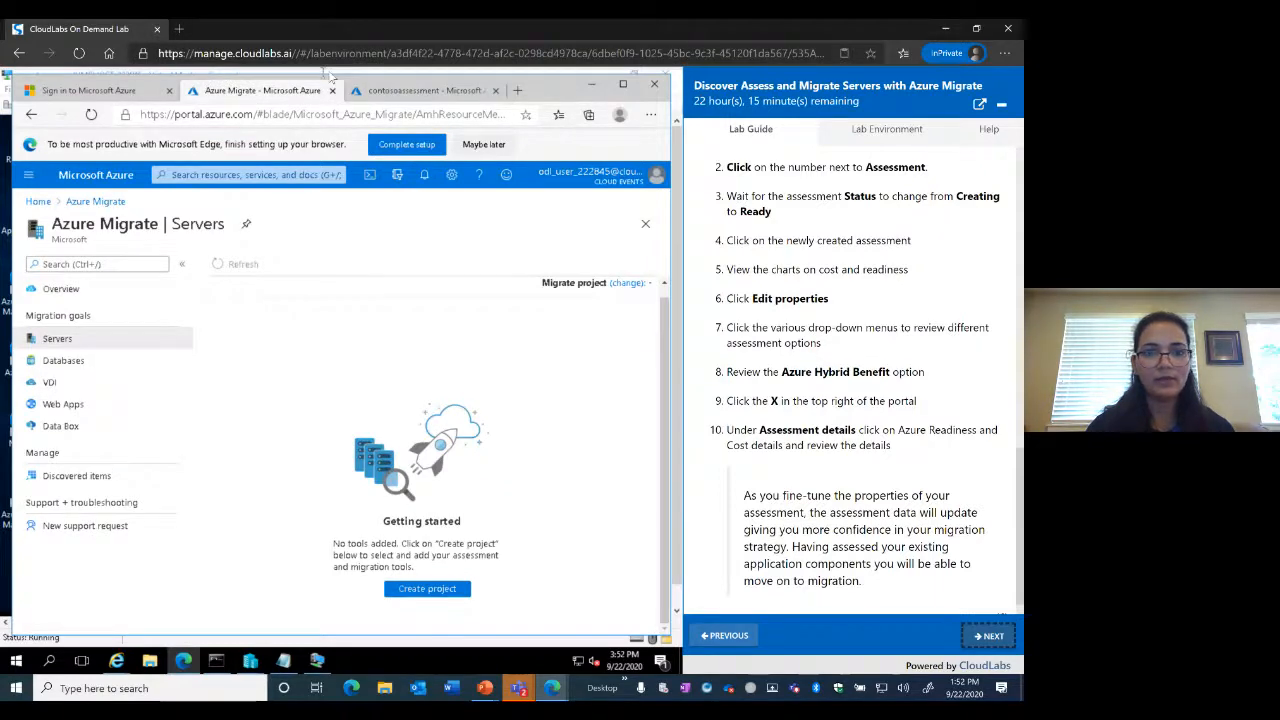
pyautogui.click(428, 91)
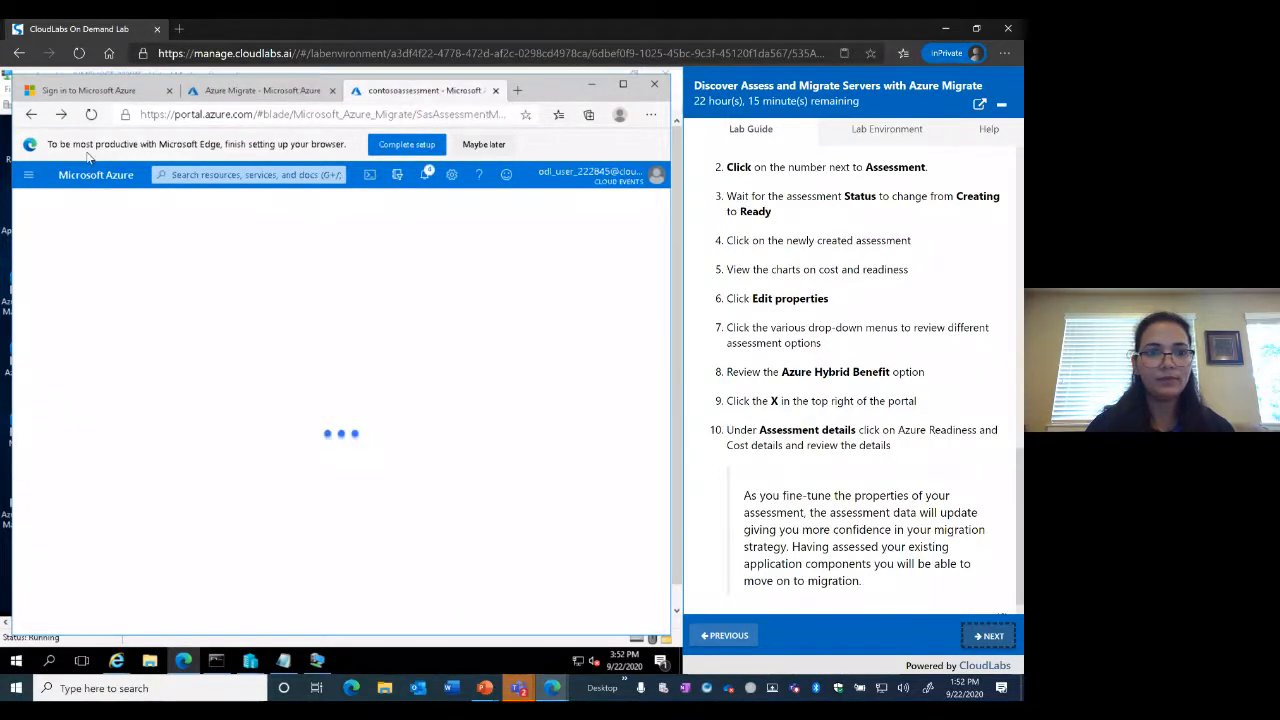
pyautogui.click(33, 117)
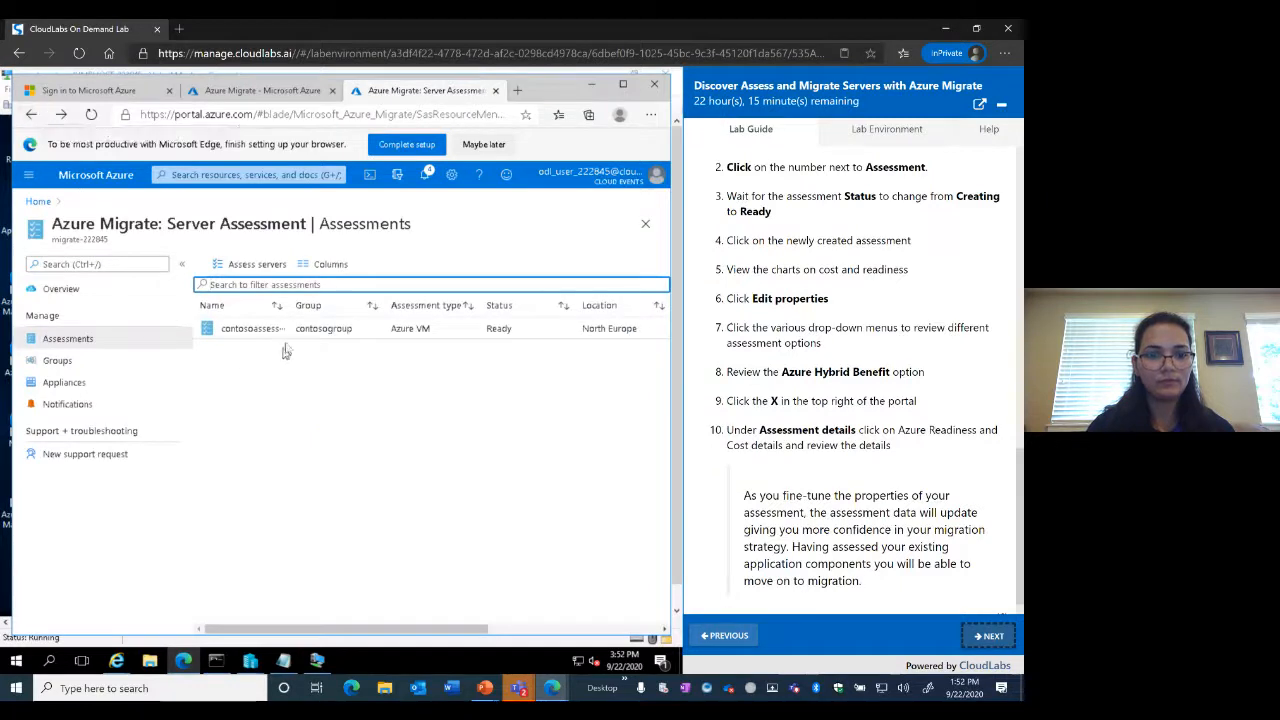
pyautogui.click(33, 117)
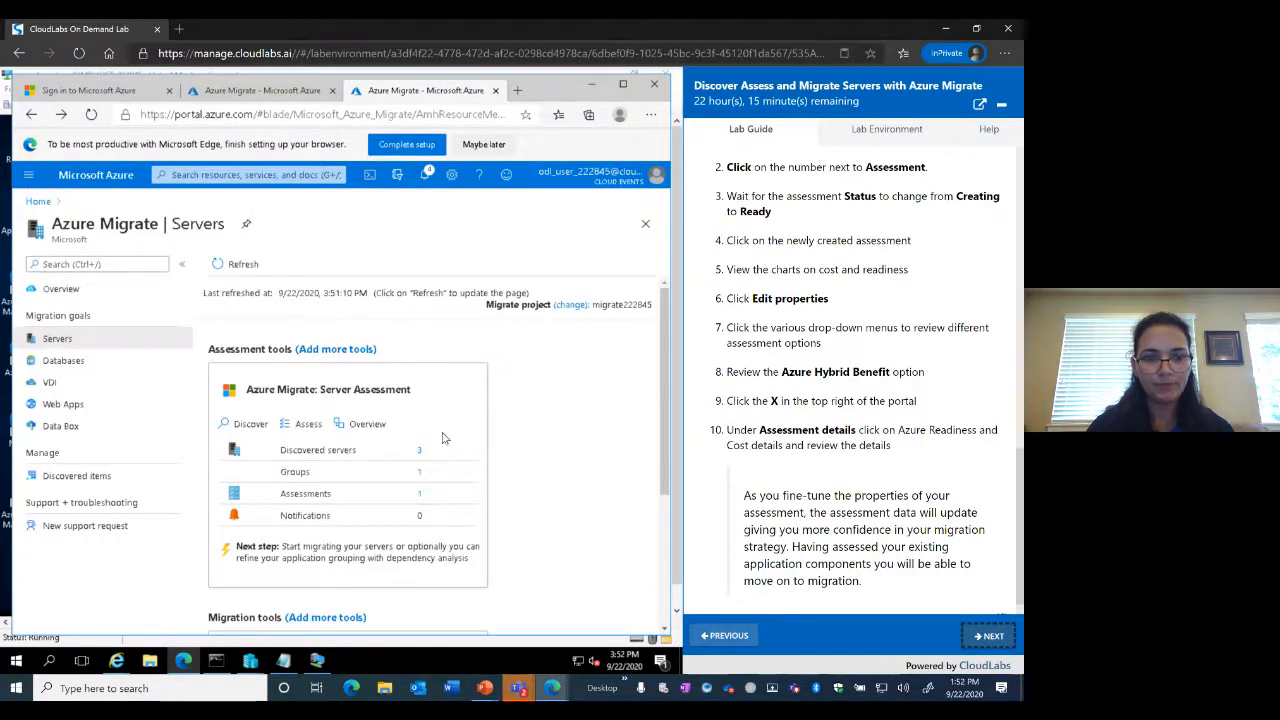
pyautogui.scroll(-1, 444, 438)
pyautogui.click(313, 441)
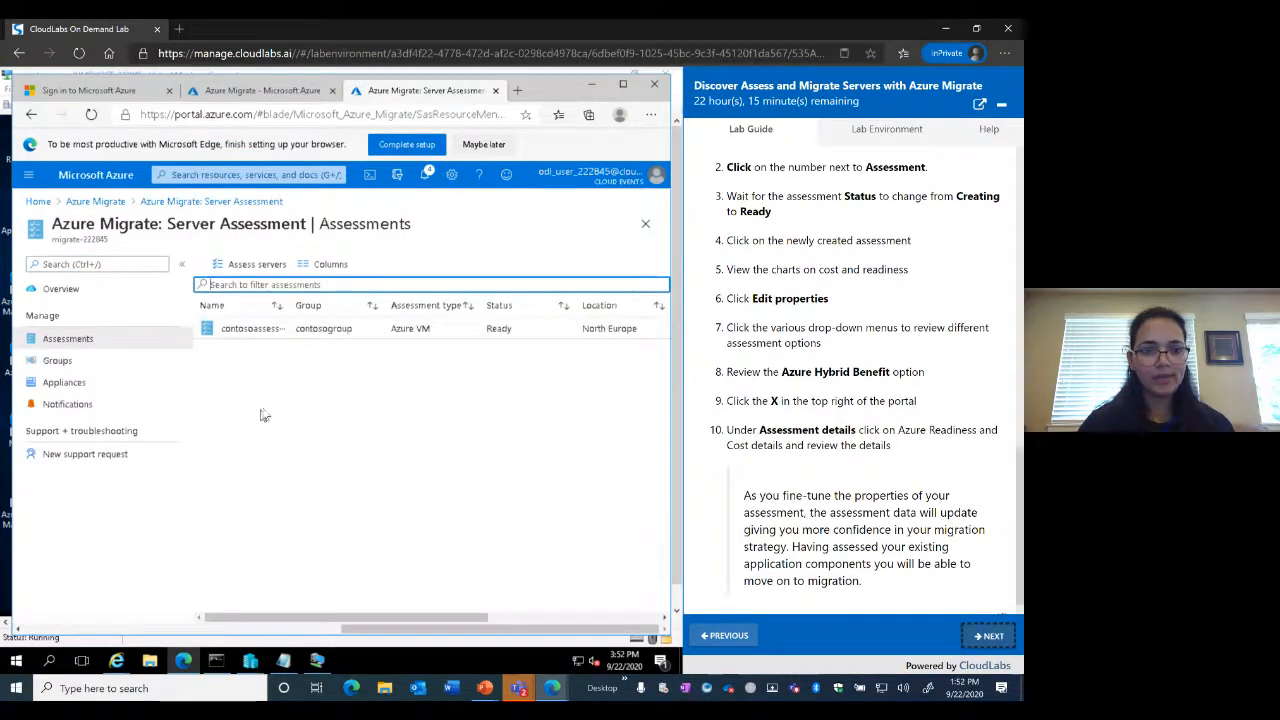
pyautogui.click(182, 203)
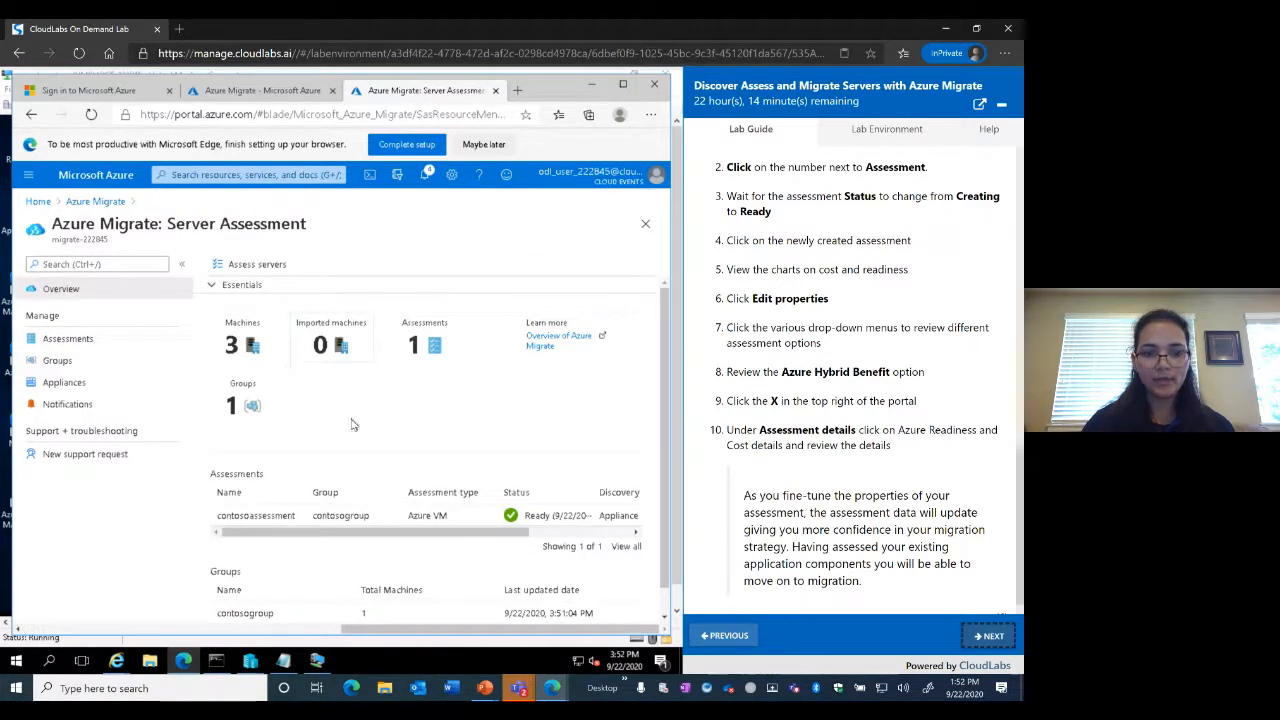
pyautogui.scroll(-1, 351, 425)
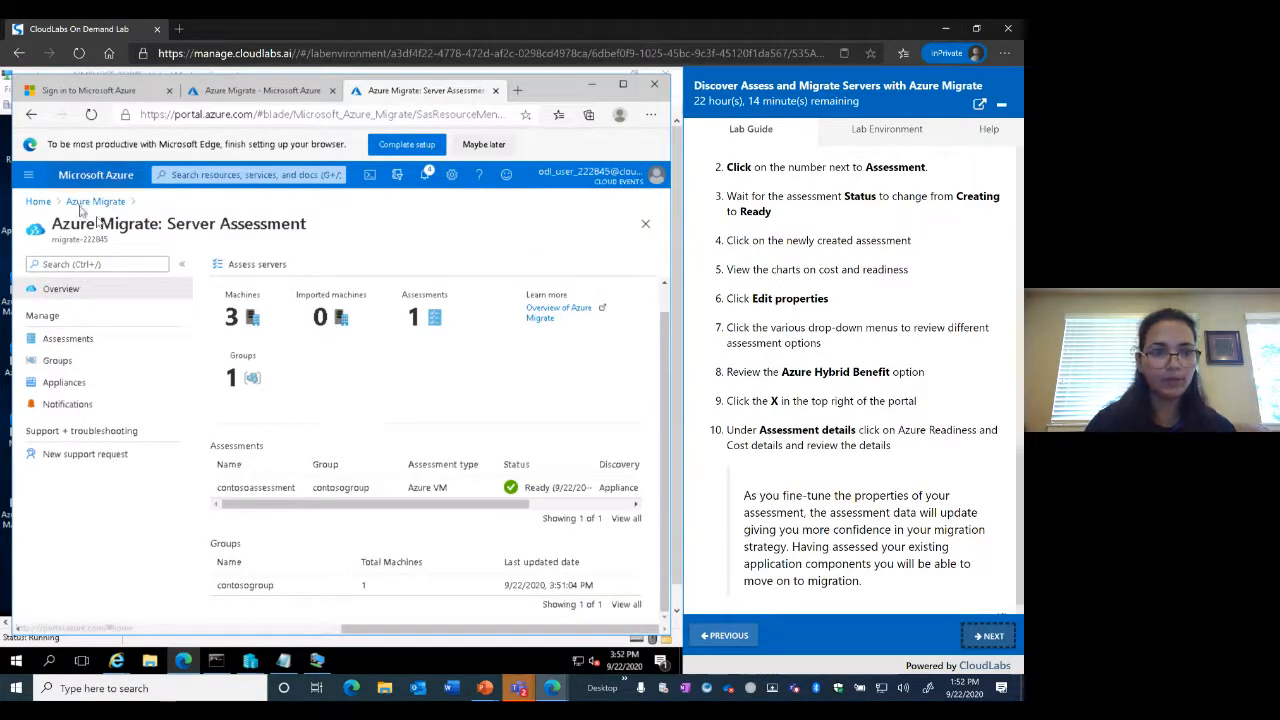
pyautogui.click(70, 339)
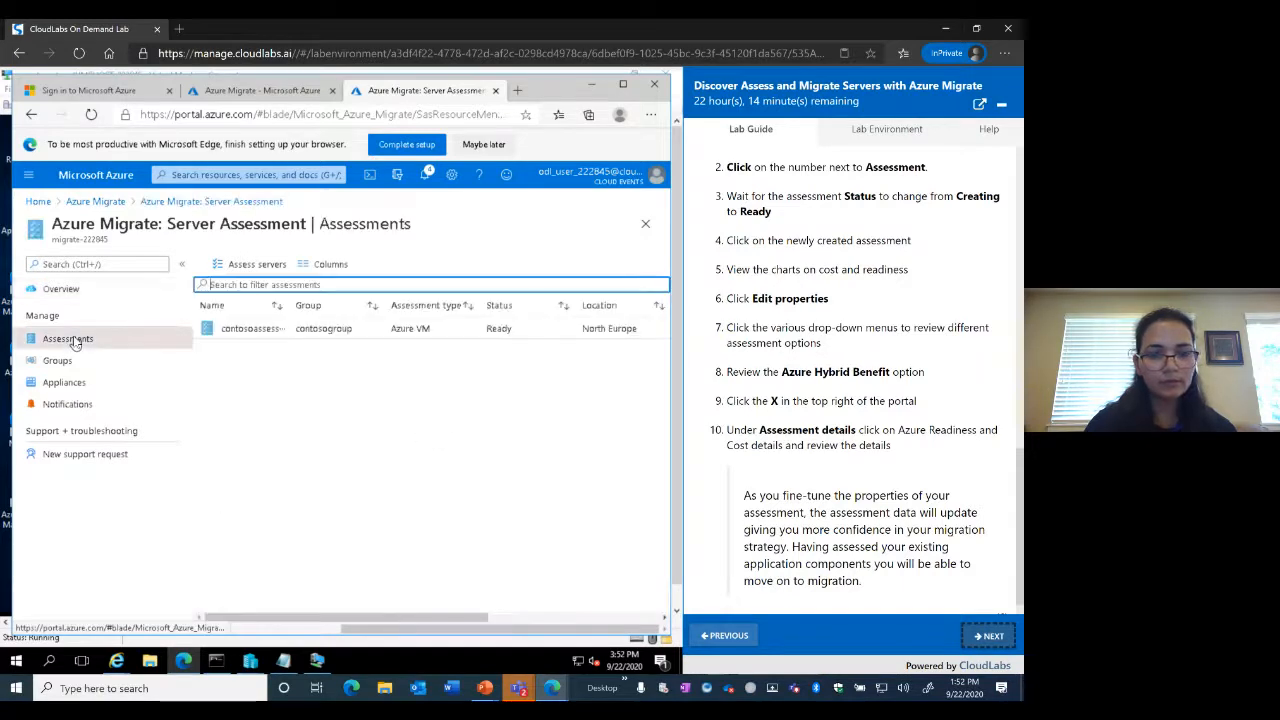
pyautogui.click(252, 331)
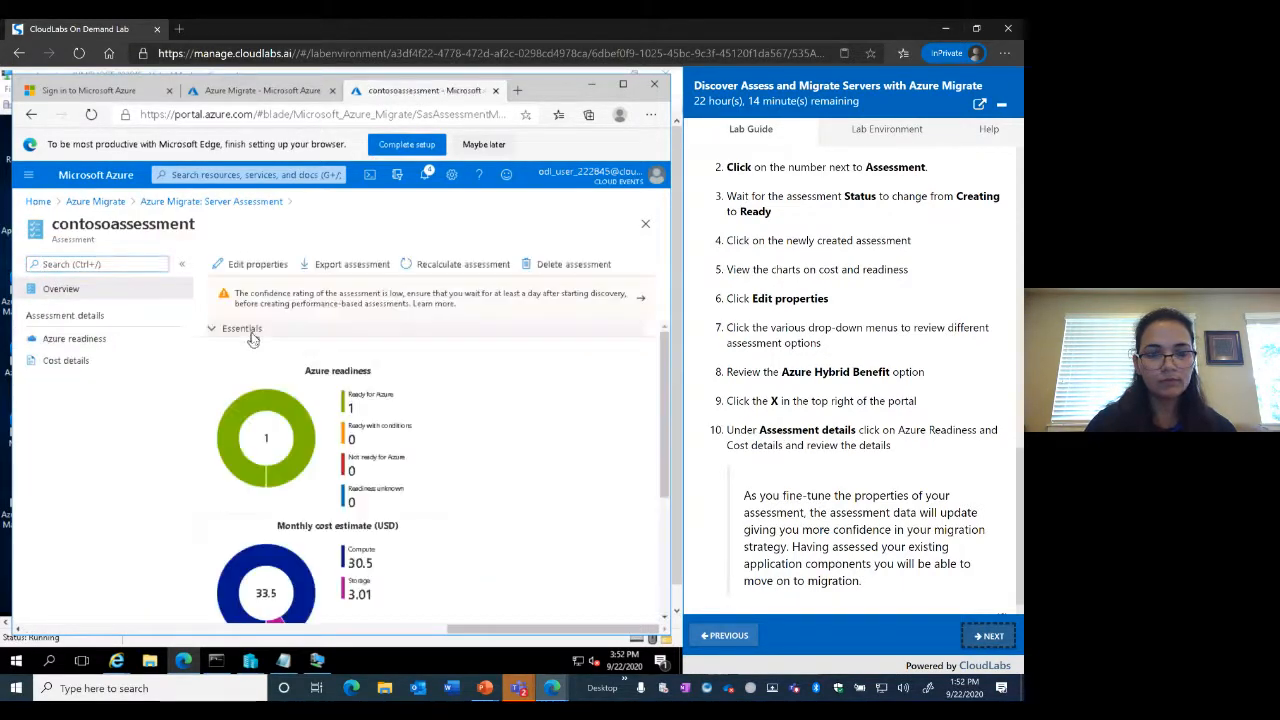
# Review contosoassessment's compute and storage cost charts, then bring up its Edit properties page
pyautogui.scroll(-1, 511, 453)
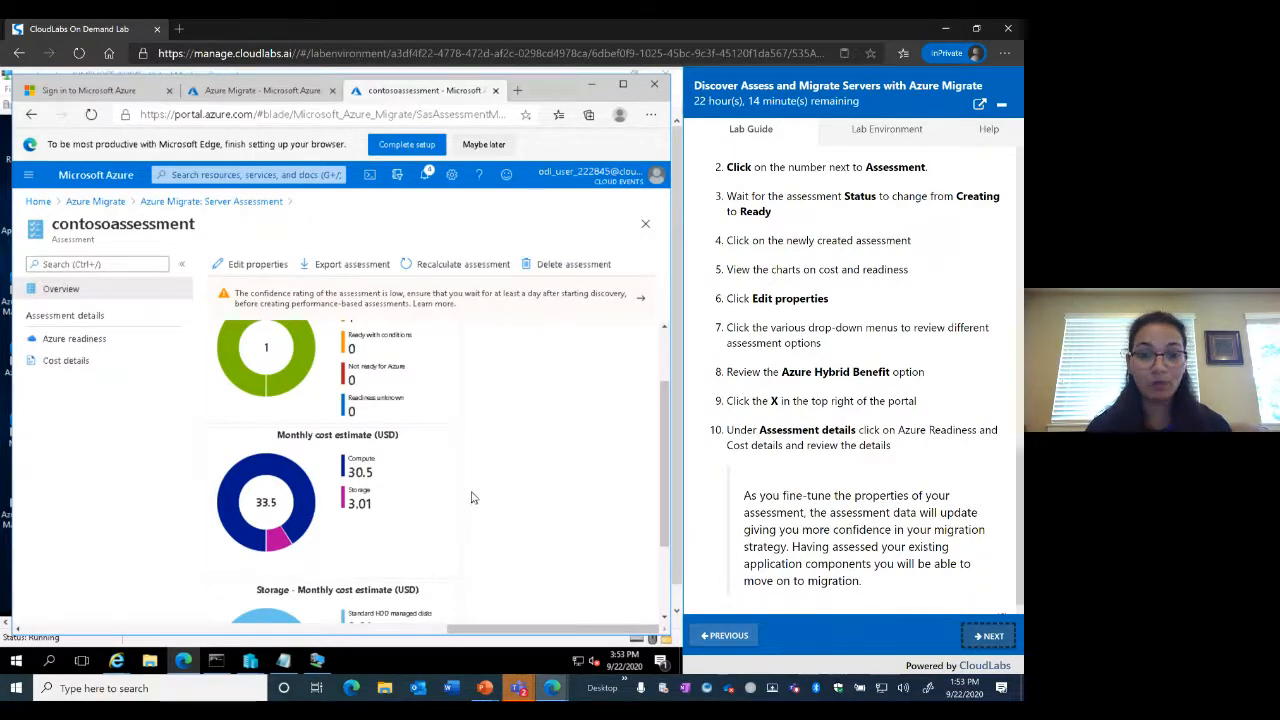
pyautogui.scroll(-1, 473, 498)
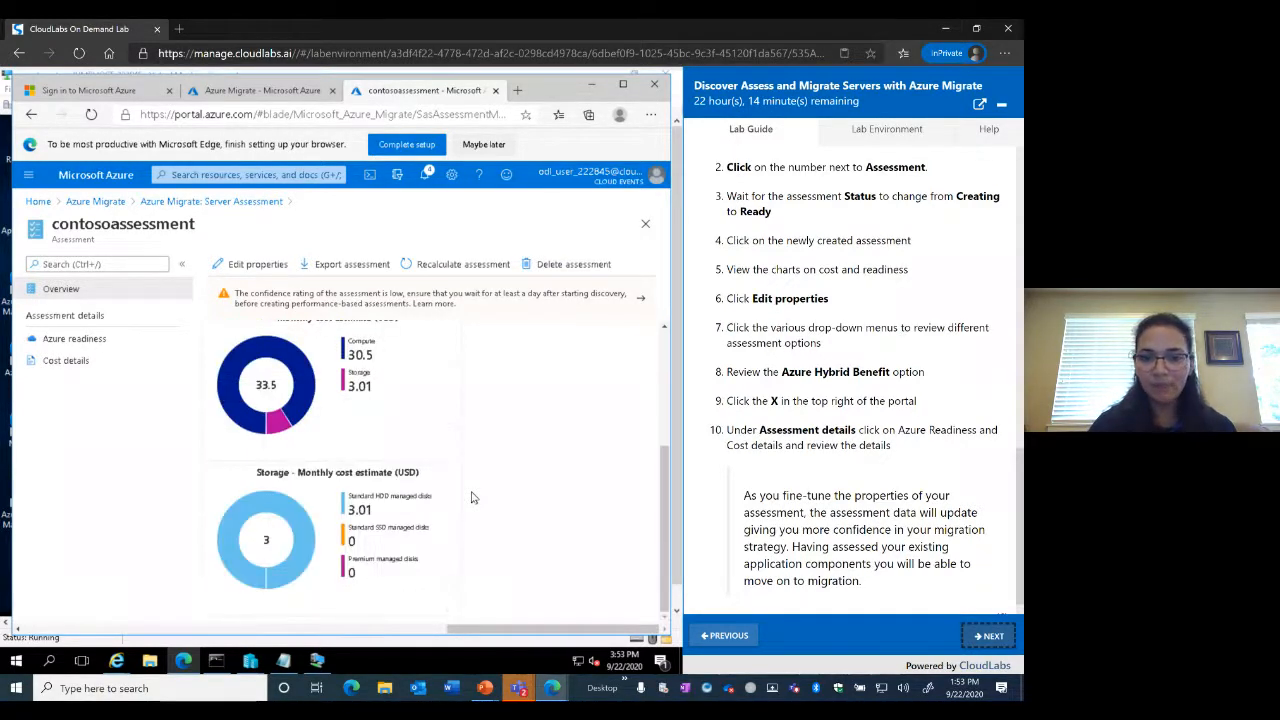
pyautogui.click(255, 266)
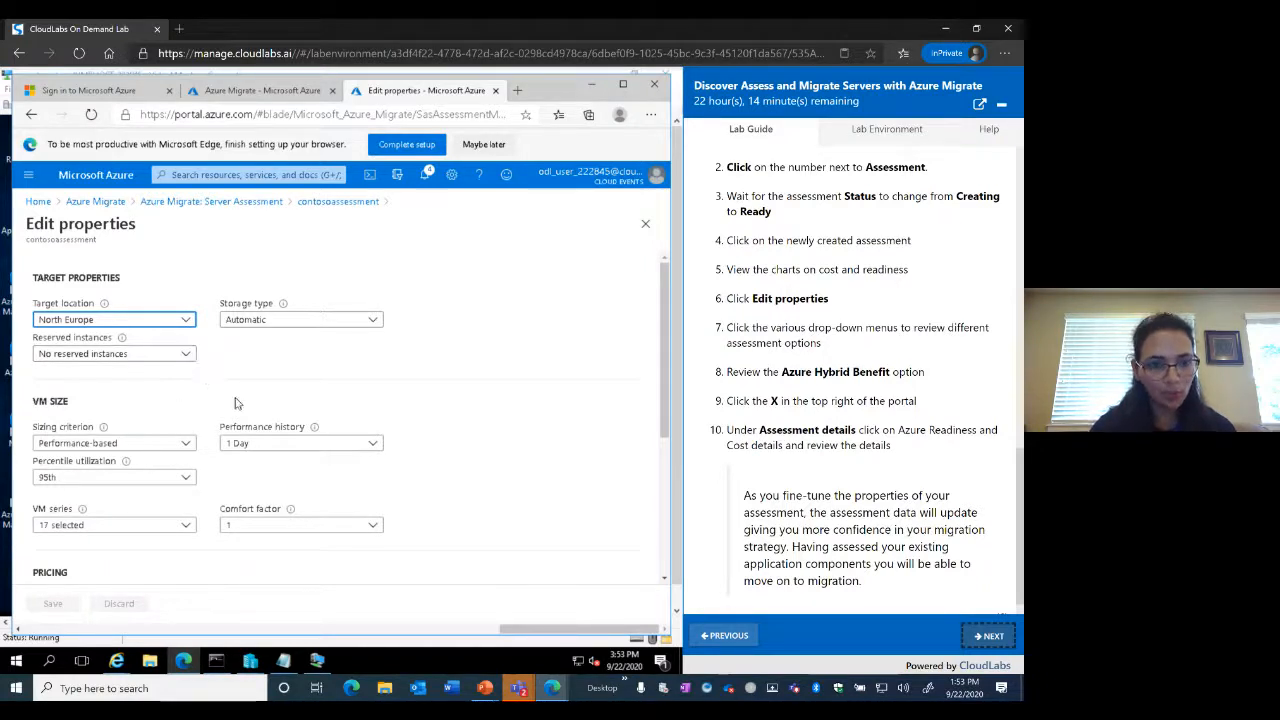
pyautogui.scroll(-1, 237, 403)
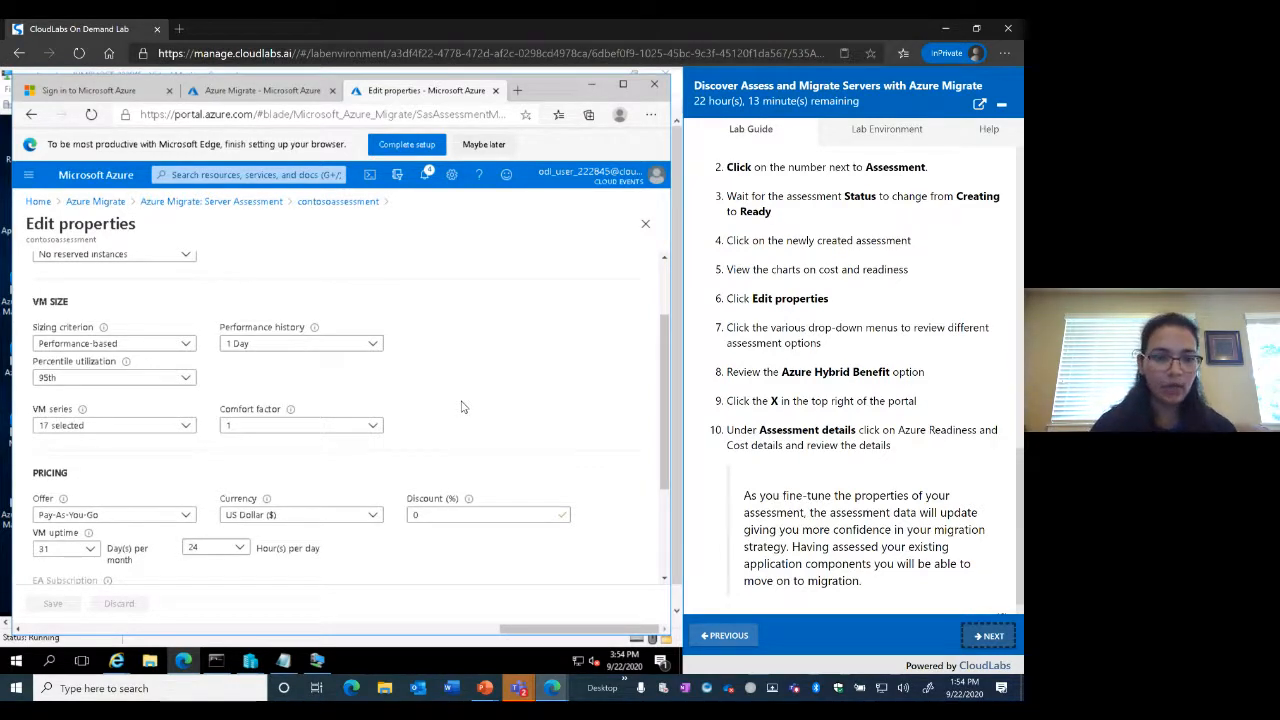
pyautogui.scroll(-3, 461, 407)
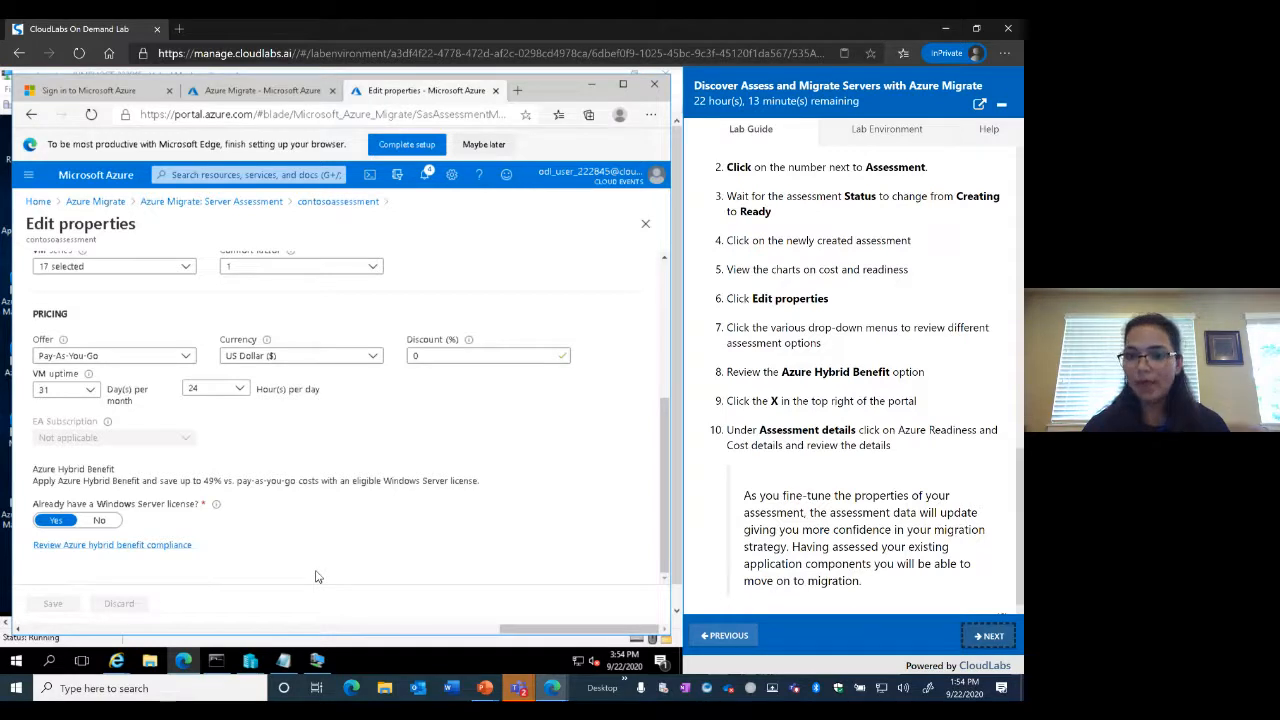
pyautogui.scroll(-1, 884, 474)
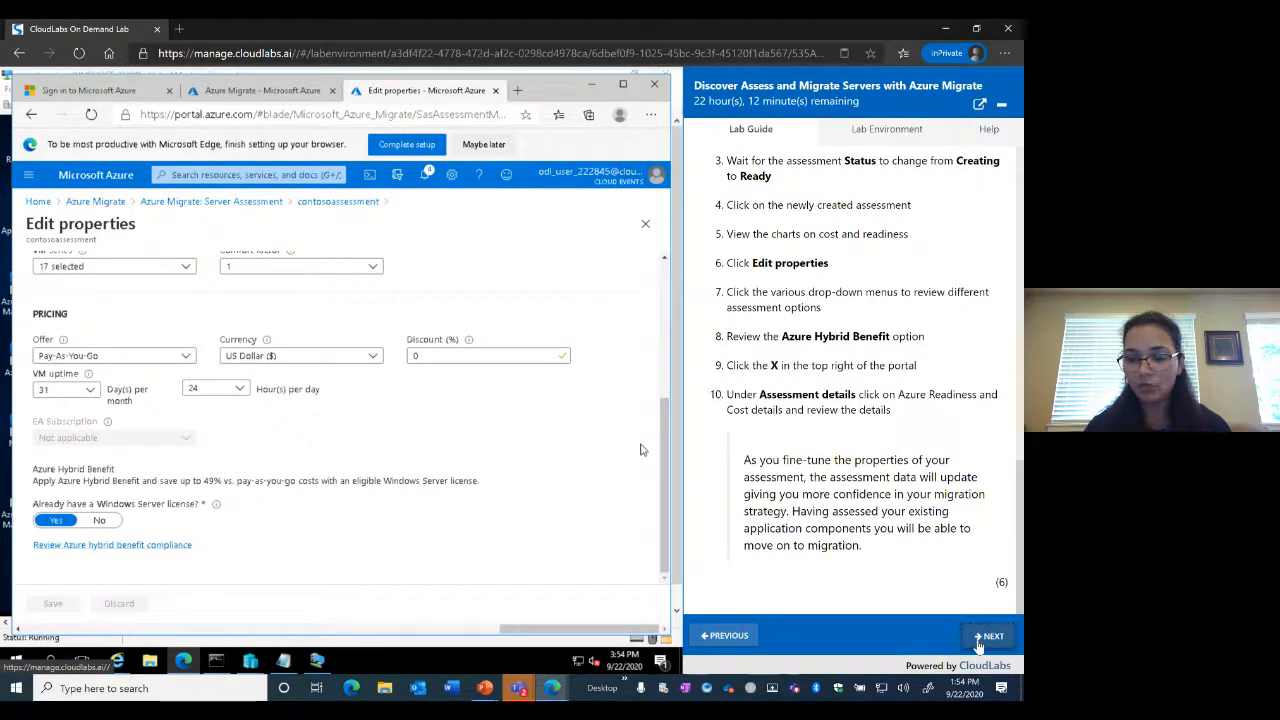
pyautogui.click(979, 640)
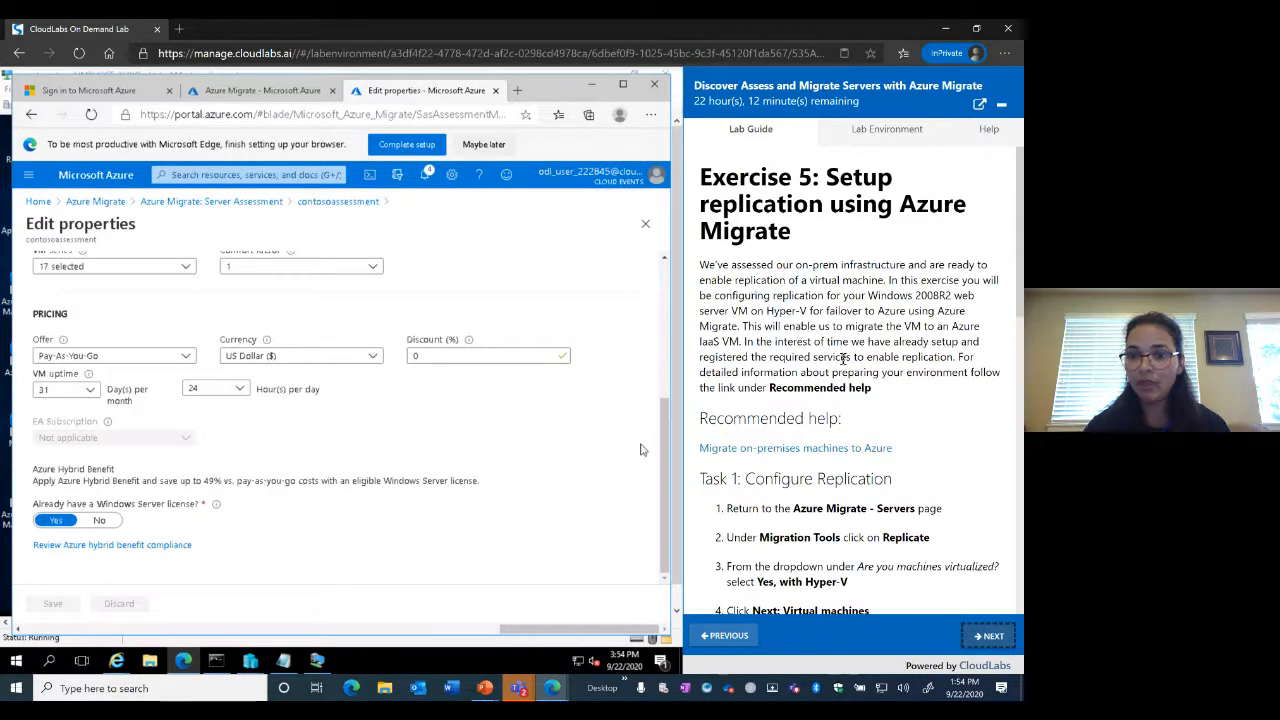
pyautogui.scroll(-2, 876, 428)
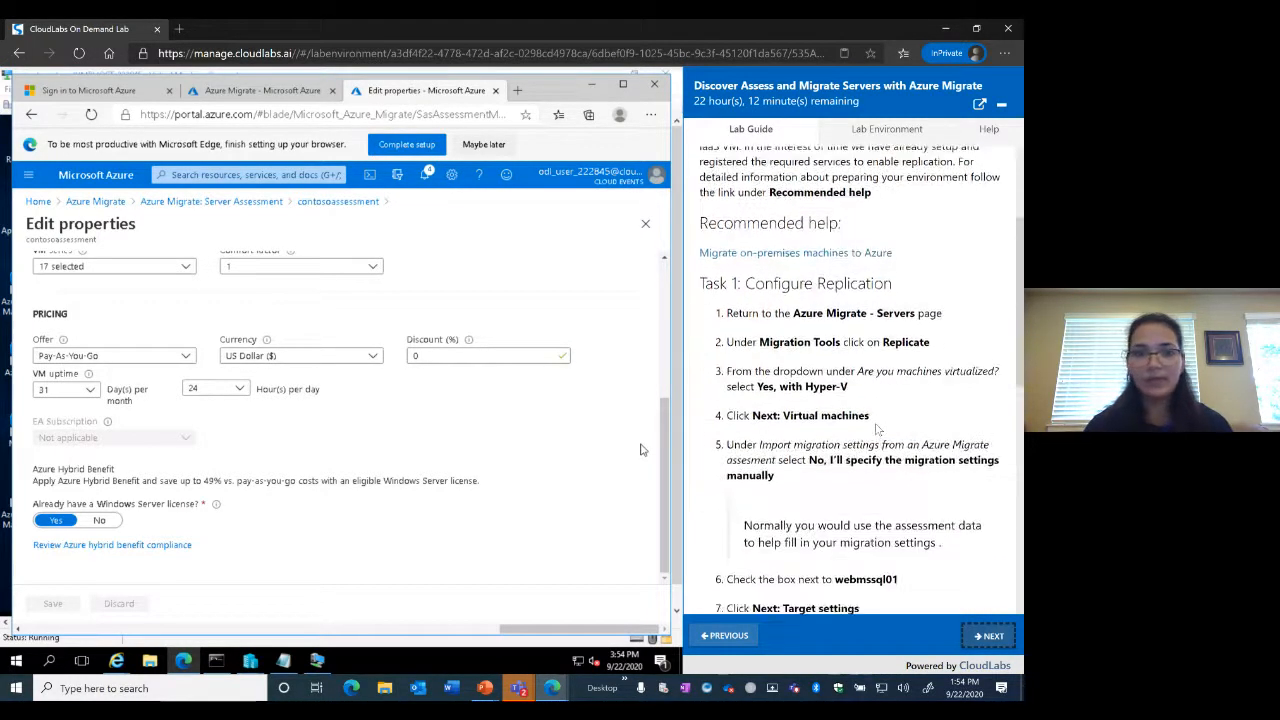
# Return to Azure Migrate | Servers and launch Replicate under Azure Migrate: Server Migration
pyautogui.click(250, 92)
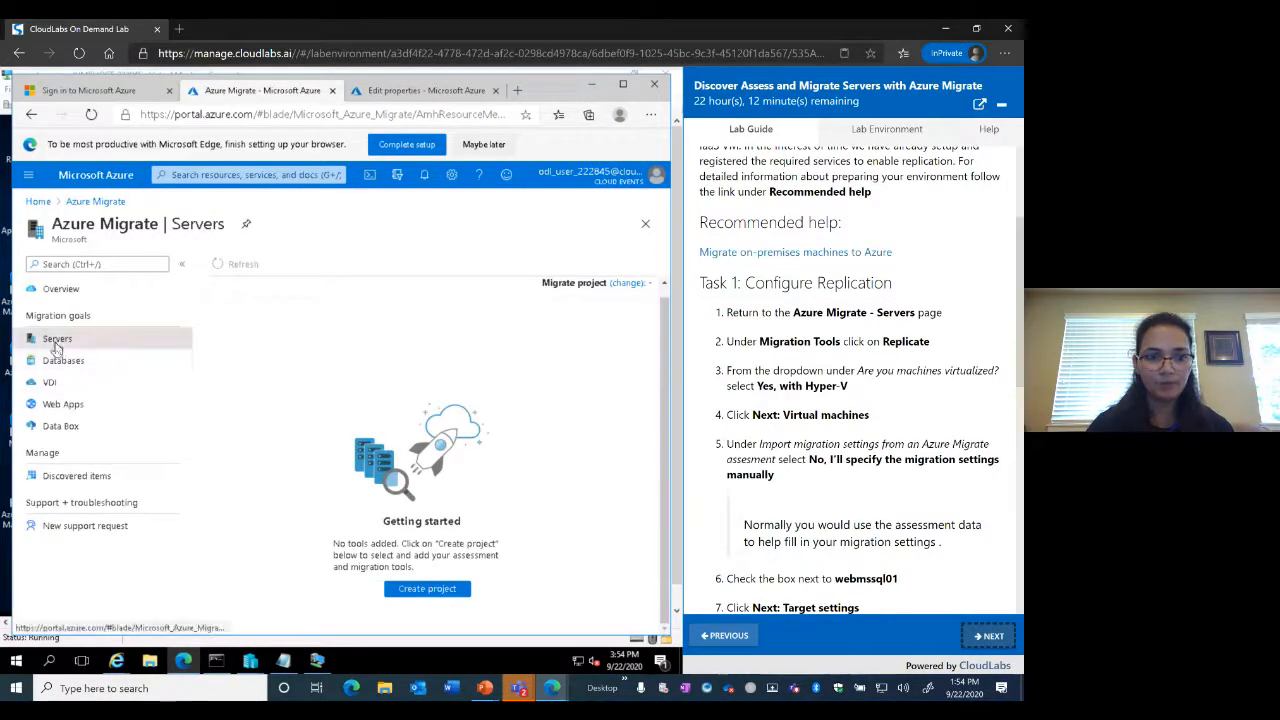
pyautogui.click(97, 203)
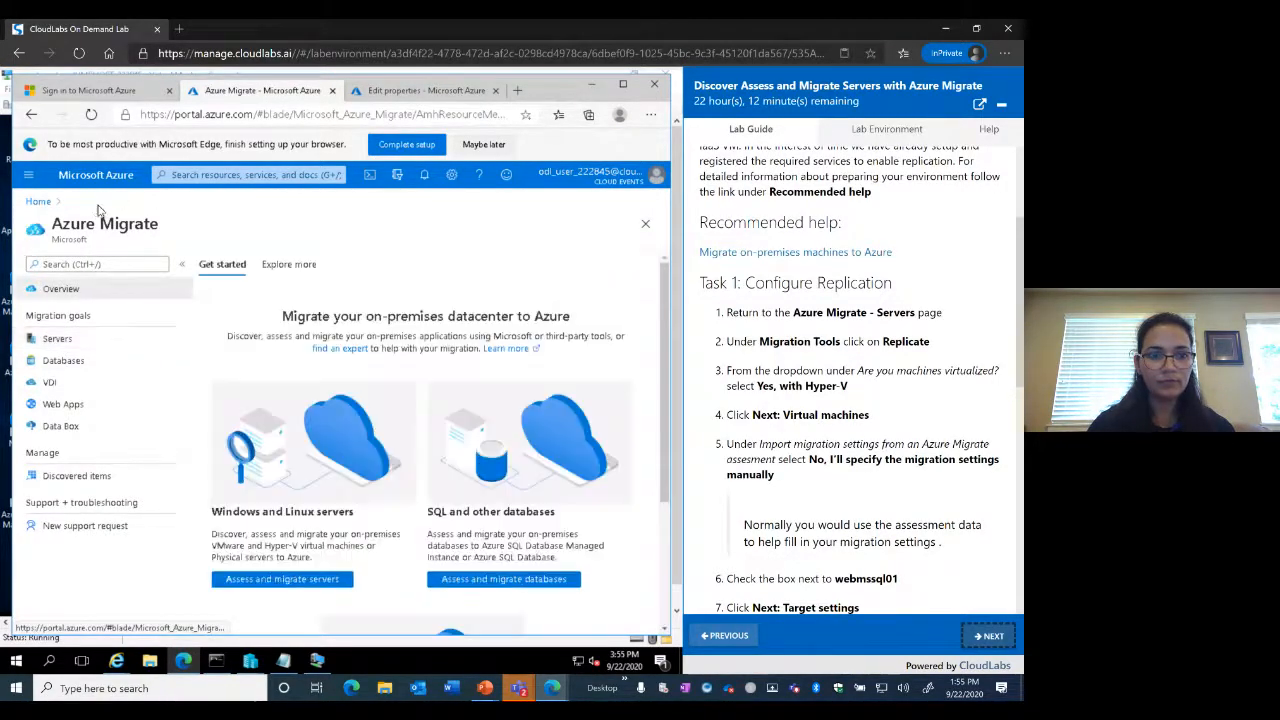
pyautogui.scroll(-3, 390, 525)
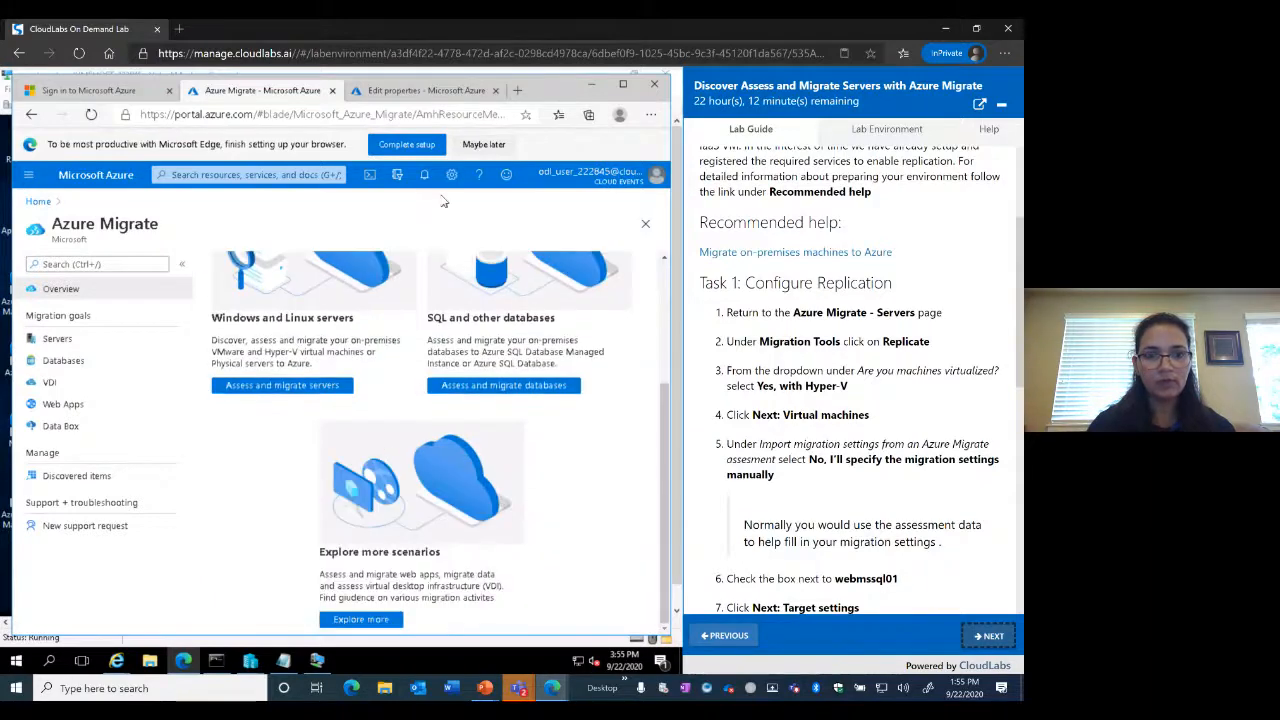
pyautogui.click(426, 91)
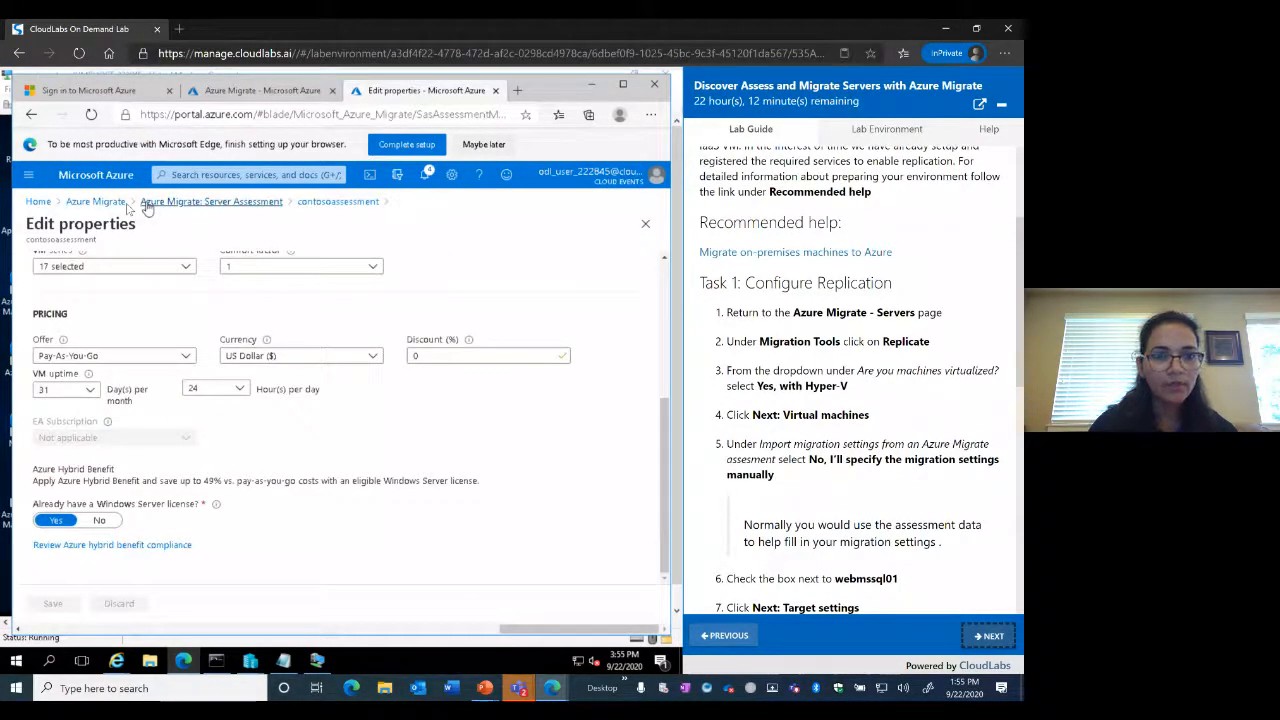
pyautogui.click(147, 203)
pyautogui.scroll(-2, 535, 476)
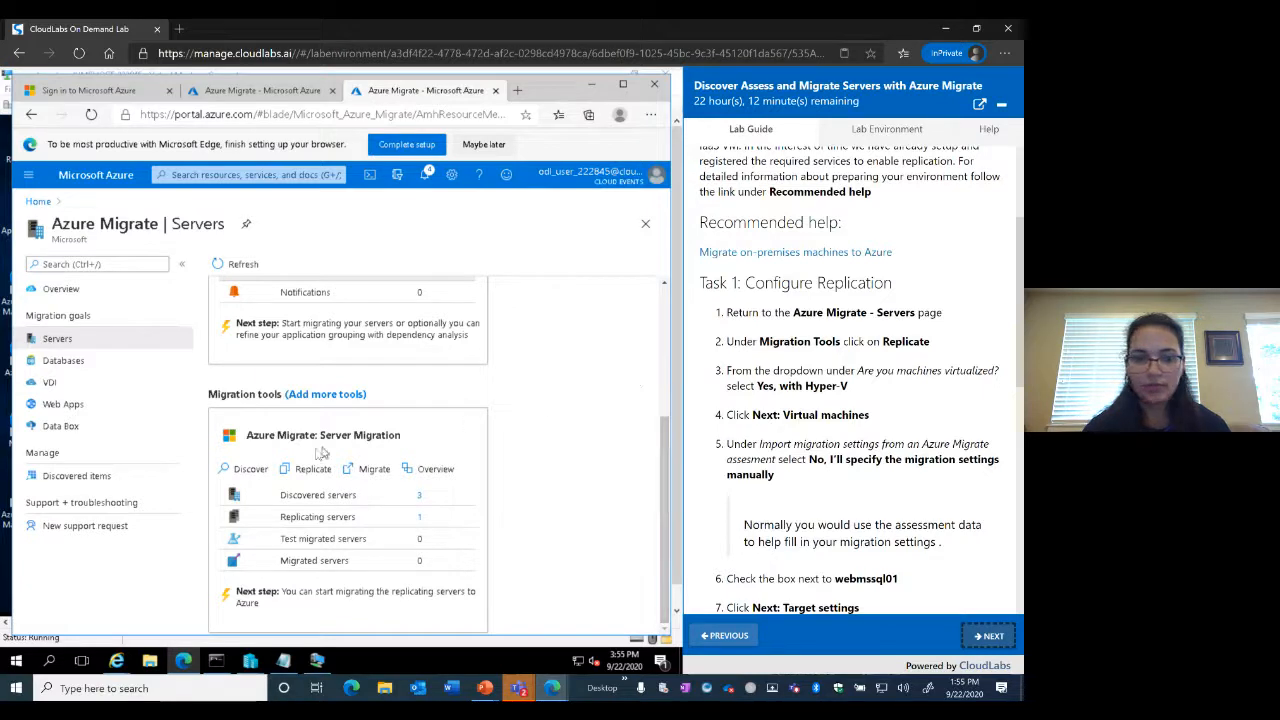
pyautogui.click(312, 477)
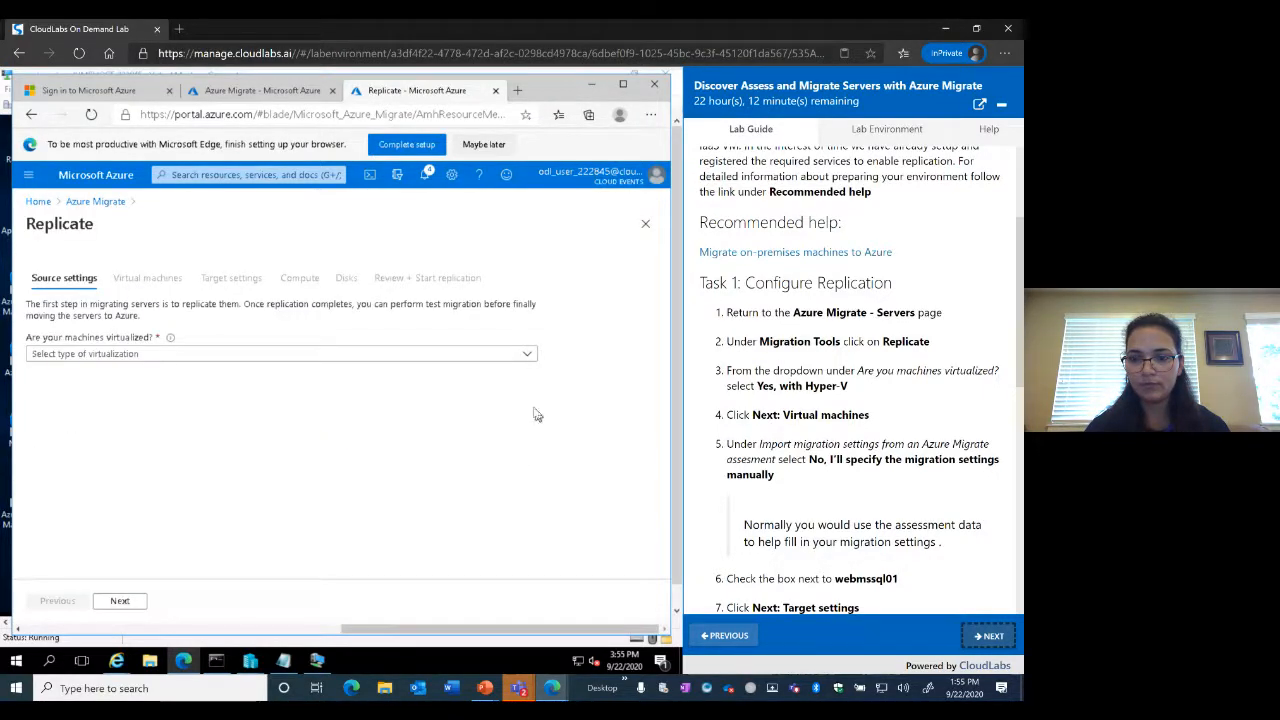
# Set the virtualization type to 'Yes, with Hyper-V' and proceed to Virtual machines
pyautogui.click(530, 358)
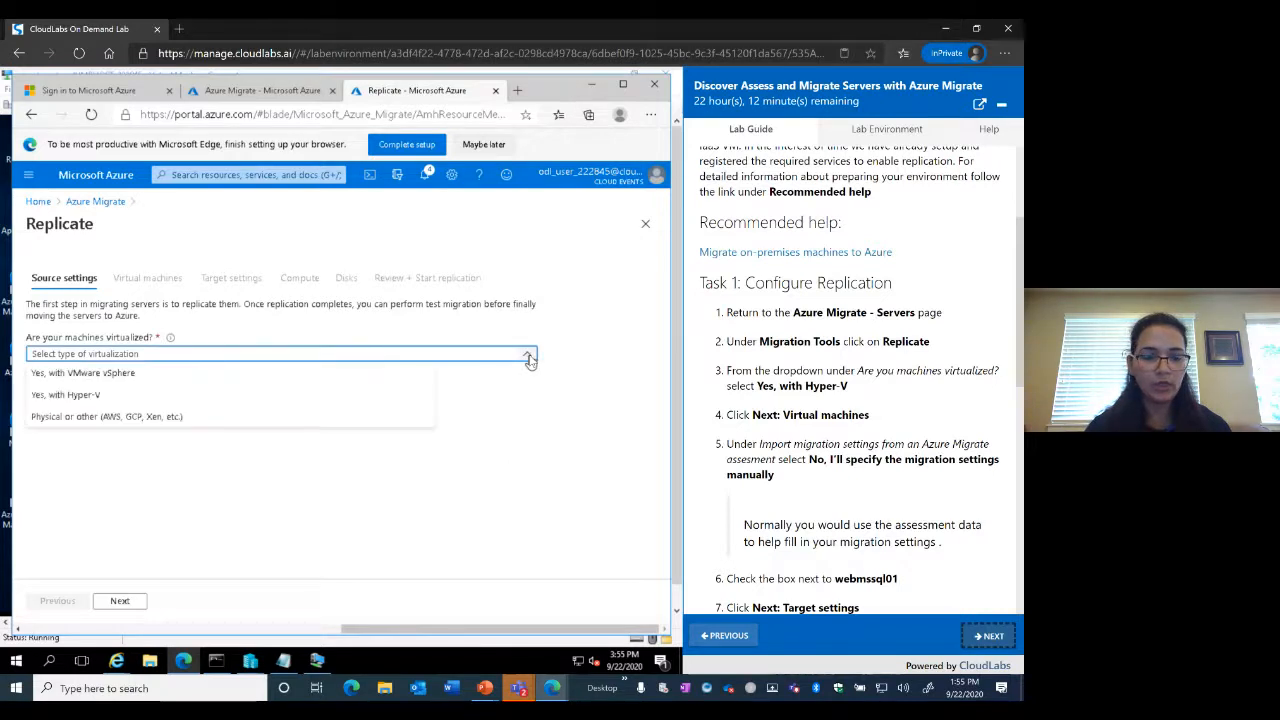
pyautogui.click(77, 397)
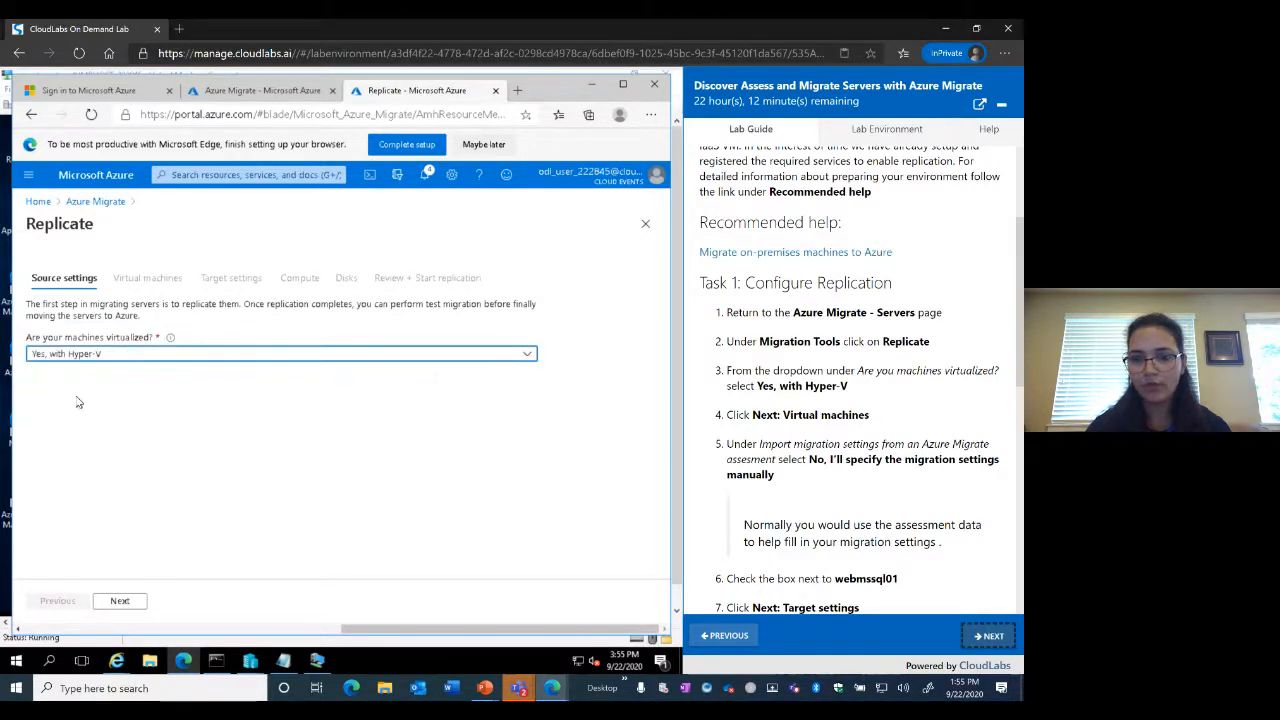
pyautogui.click(128, 600)
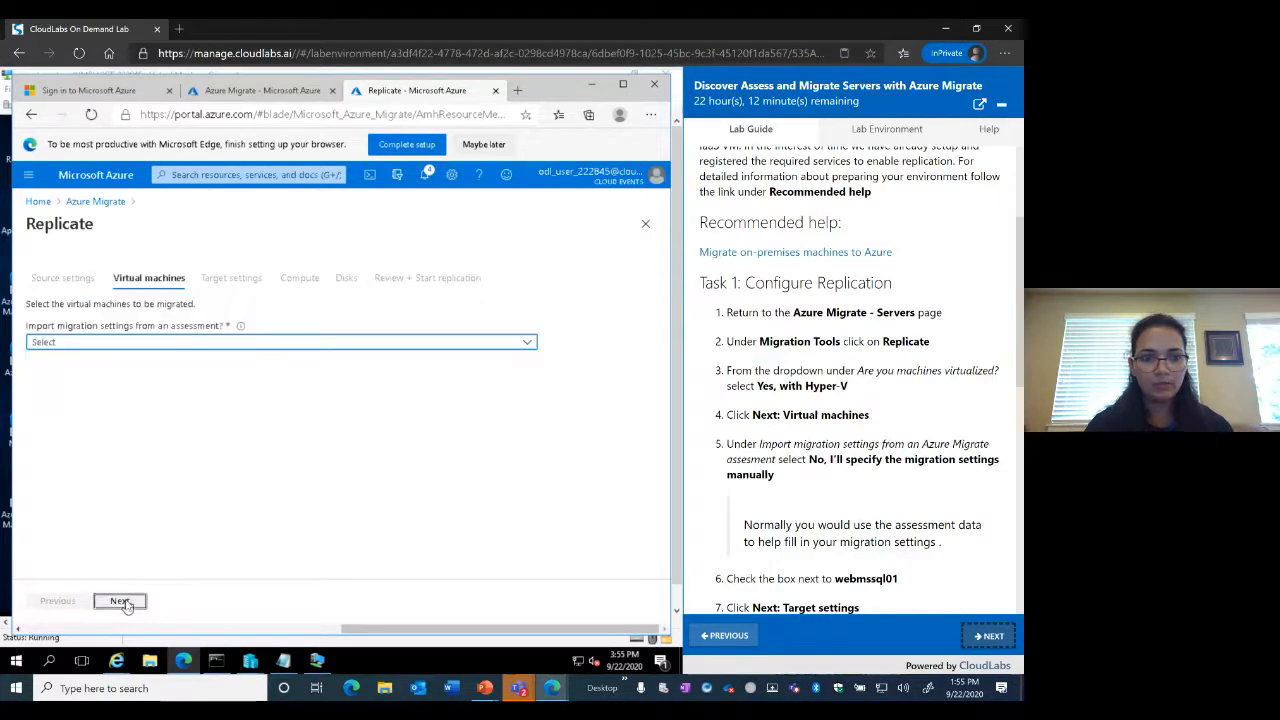
# Choose 'No, I'll specify the migration settings manually' and select webmssql01
pyautogui.click(530, 345)
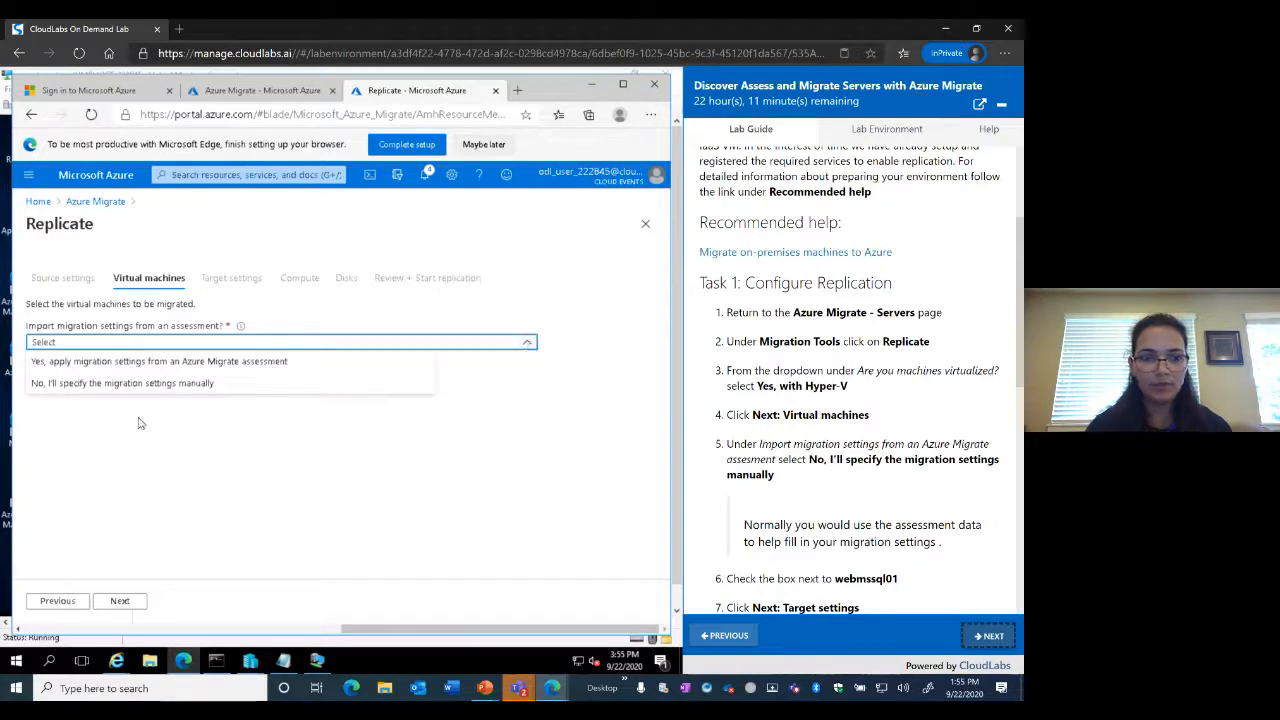
pyautogui.click(105, 384)
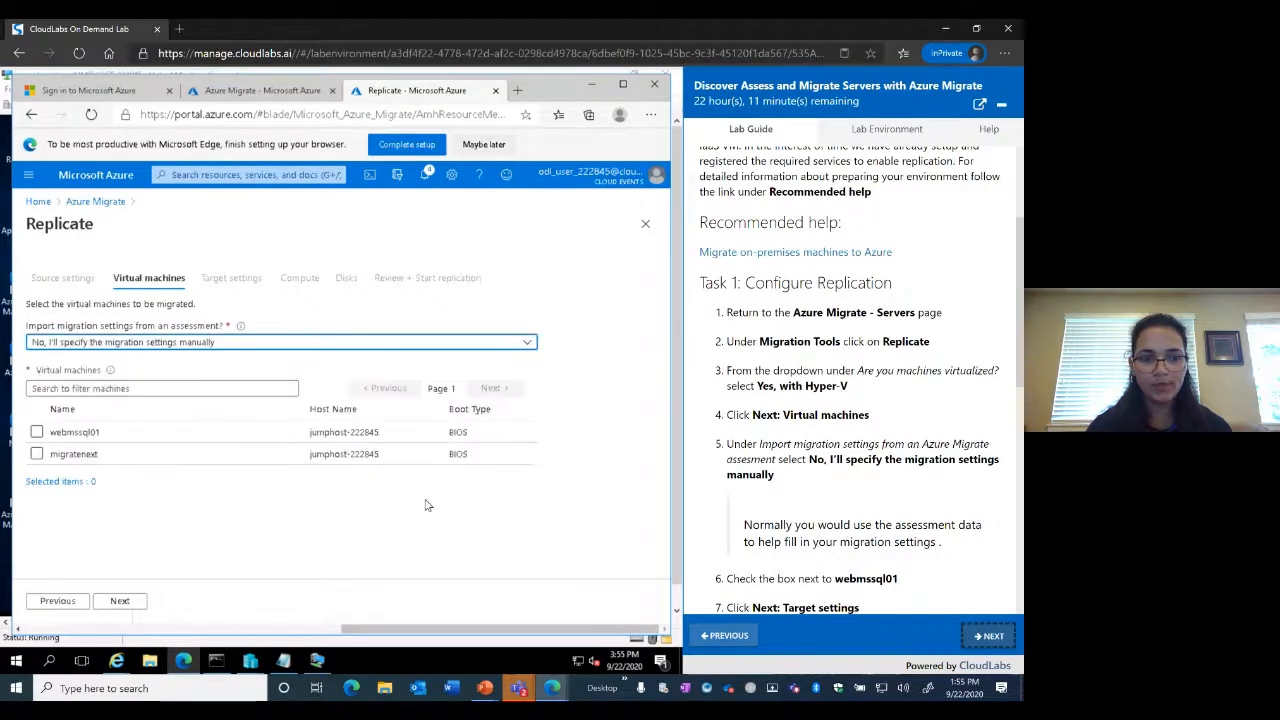
pyautogui.scroll(-3, 895, 509)
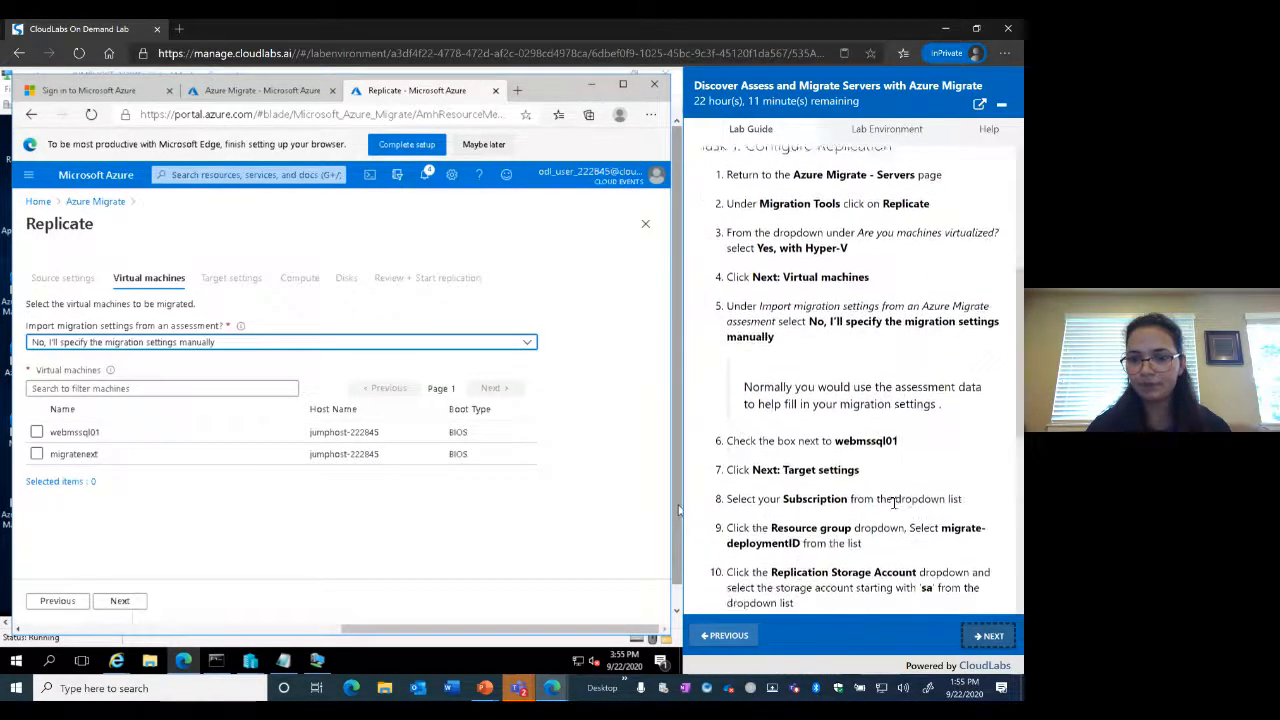
pyautogui.click(37, 432)
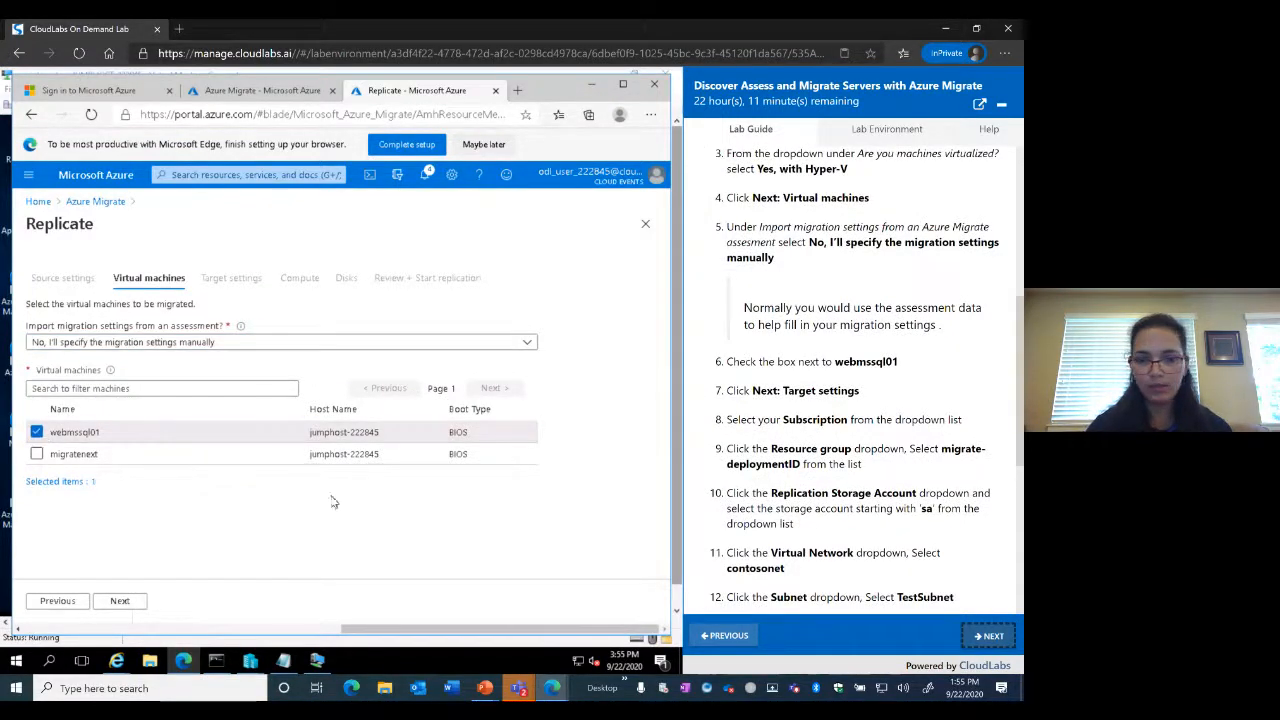
pyautogui.scroll(-1, 895, 472)
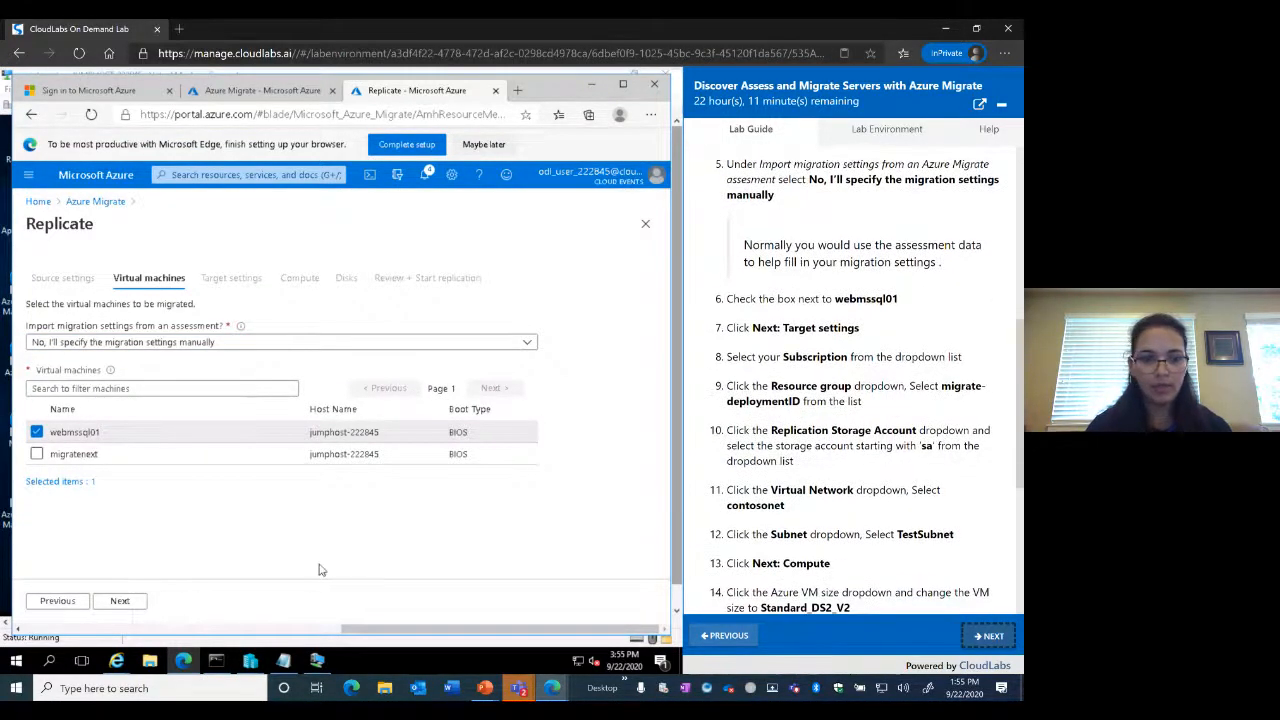
# Set the target resource group to migrate-222845 and the replication storage account to the Standard 'sa' account
pyautogui.click(120, 602)
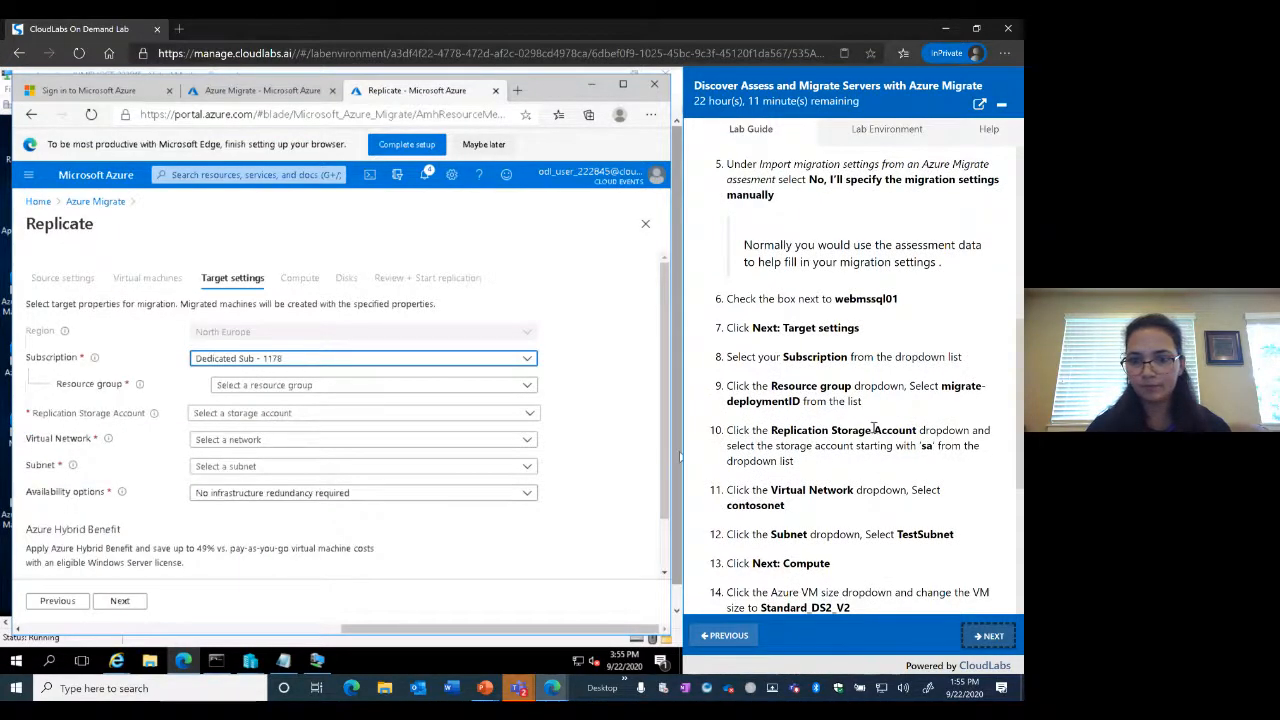
pyautogui.scroll(-2, 875, 428)
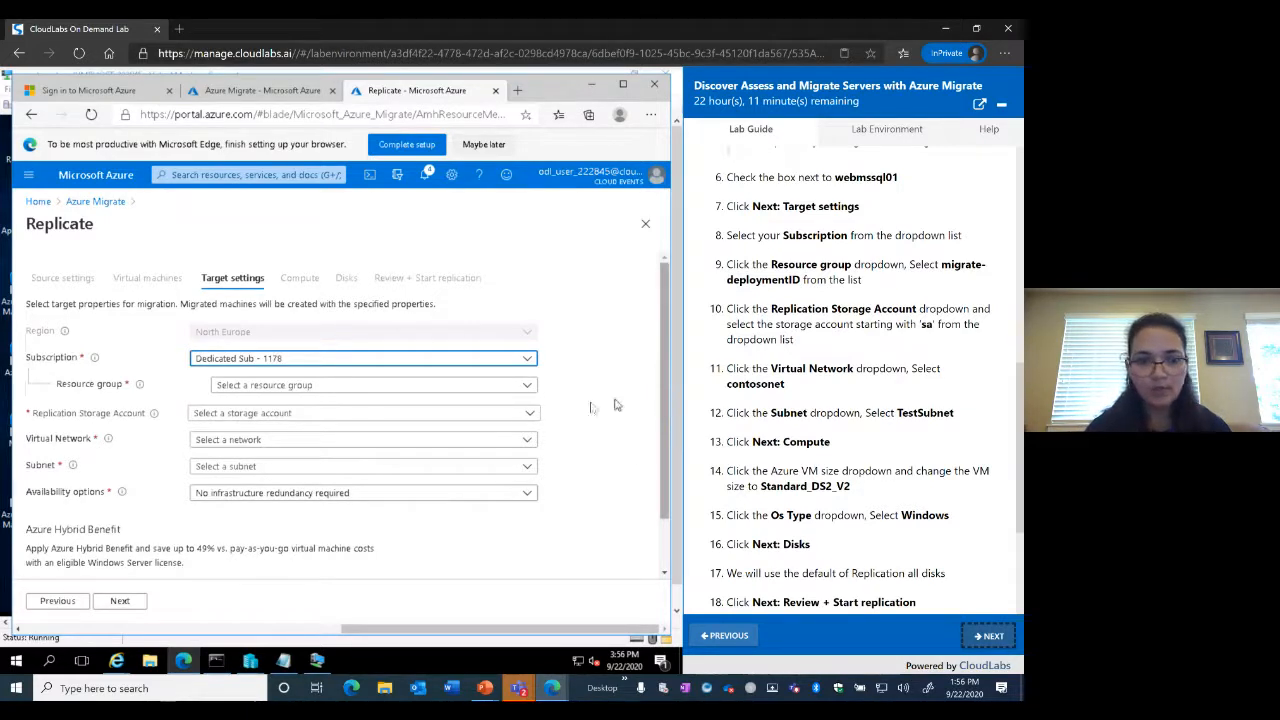
pyautogui.click(528, 387)
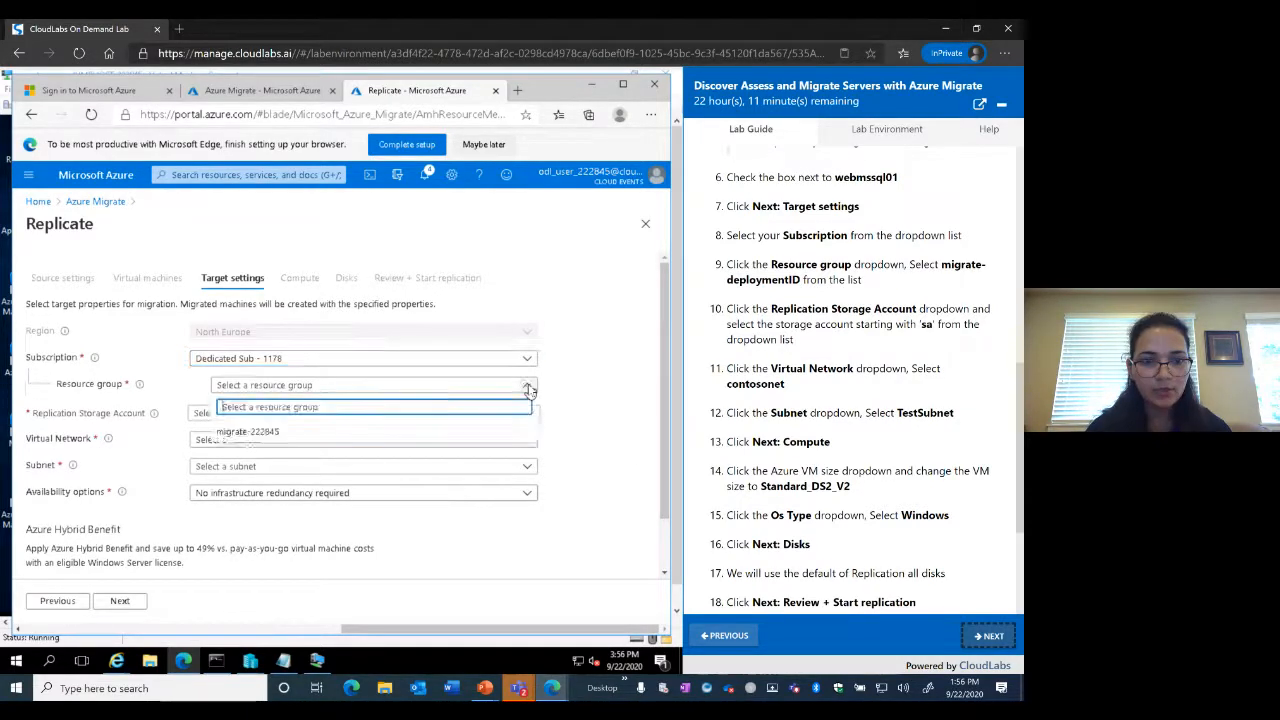
pyautogui.click(264, 434)
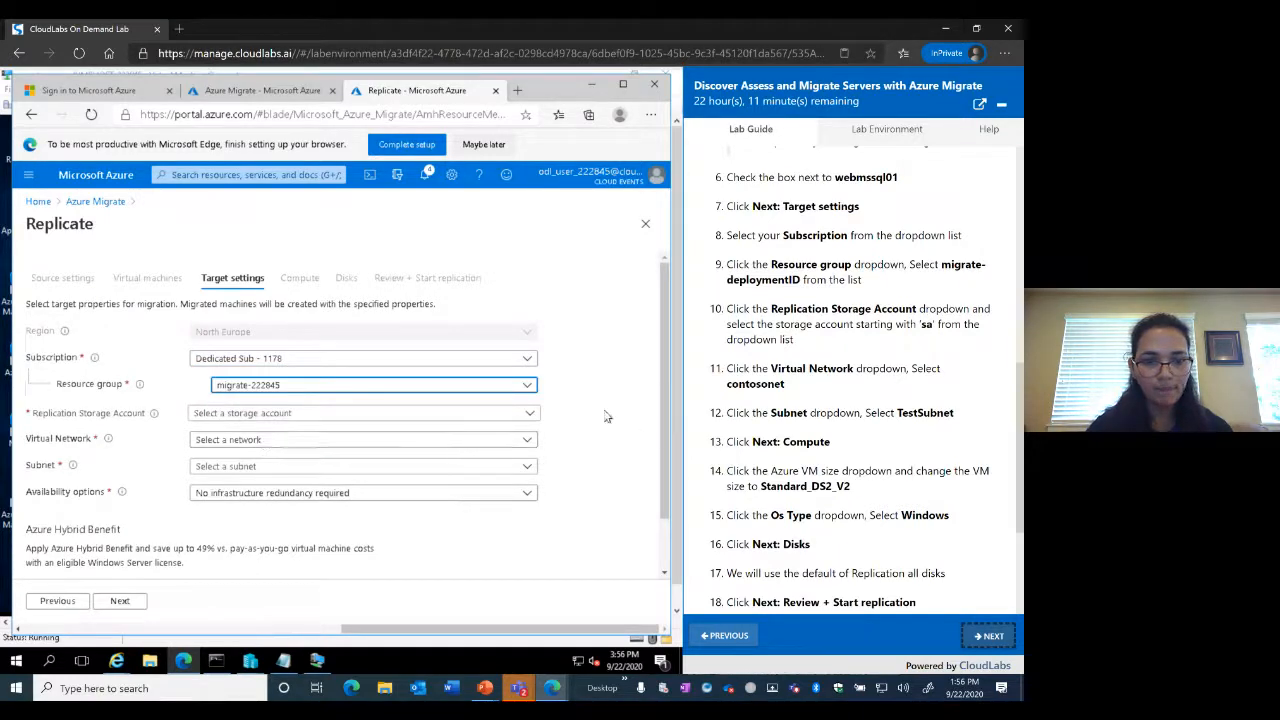
pyautogui.click(531, 417)
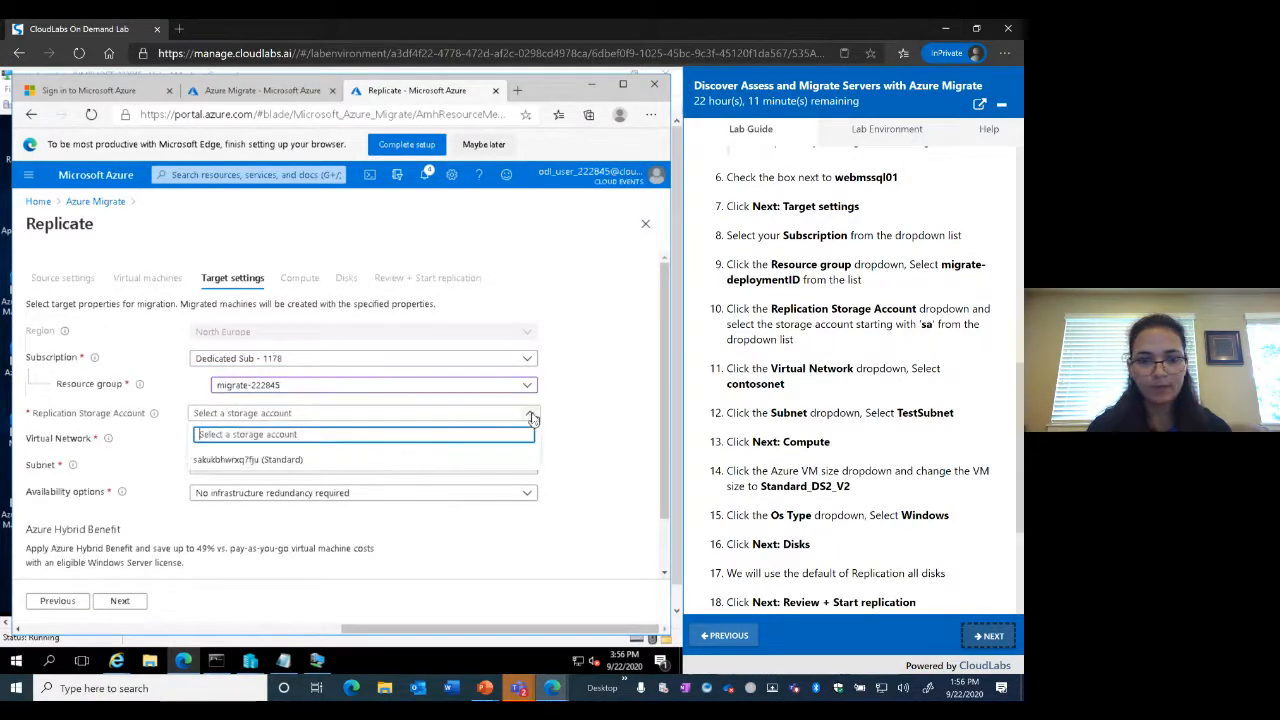
pyautogui.click(251, 462)
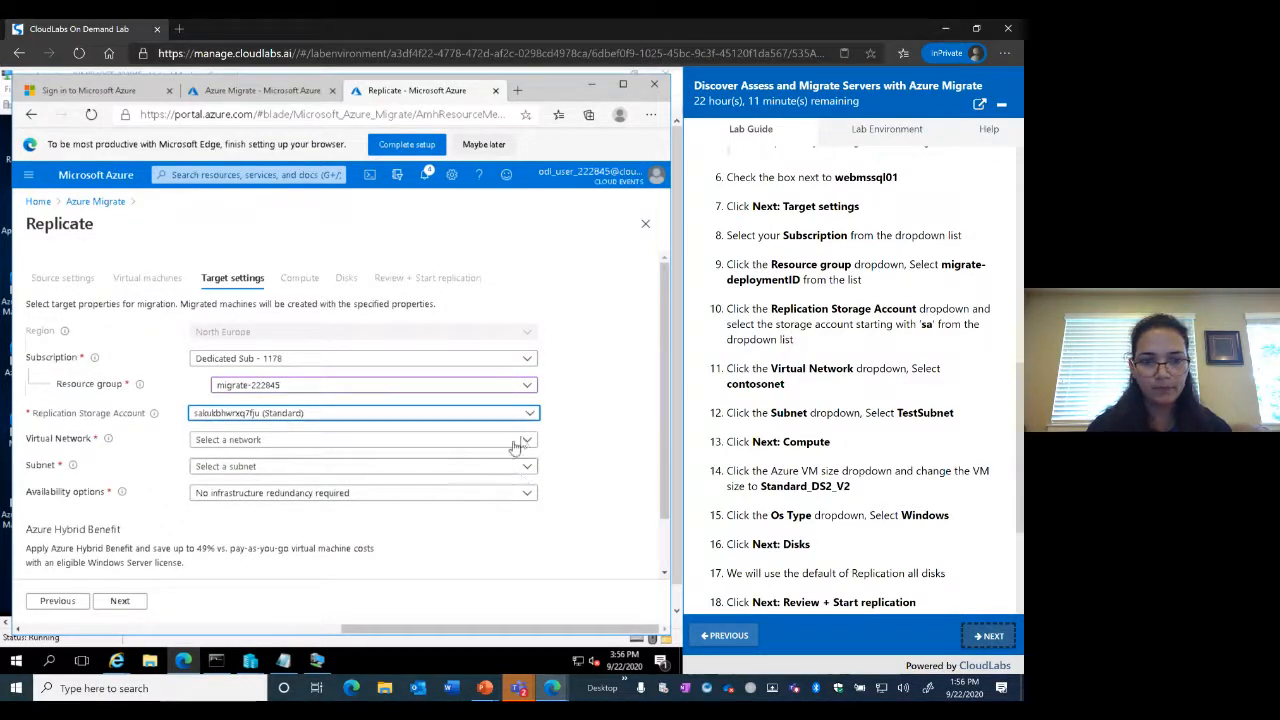
# Set the virtual network to contosonet and the subnet to TestSubnet
pyautogui.scroll(-1, 797, 443)
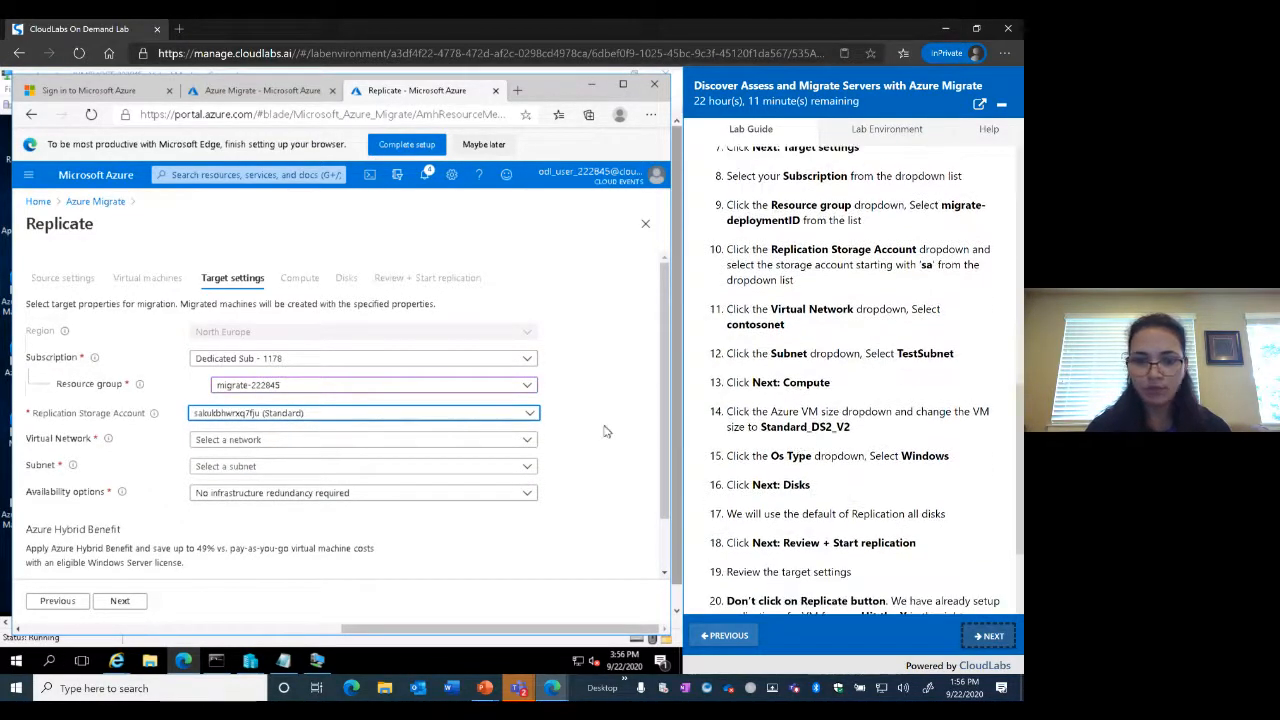
pyautogui.click(530, 444)
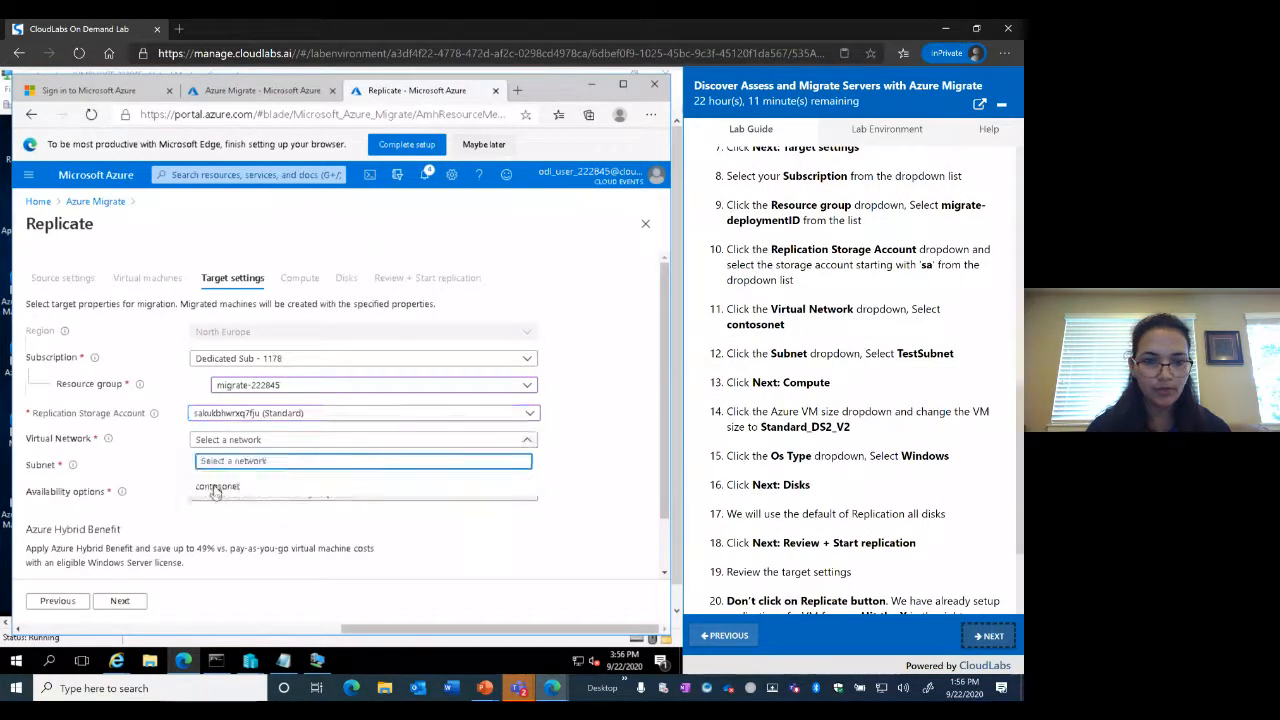
pyautogui.click(214, 488)
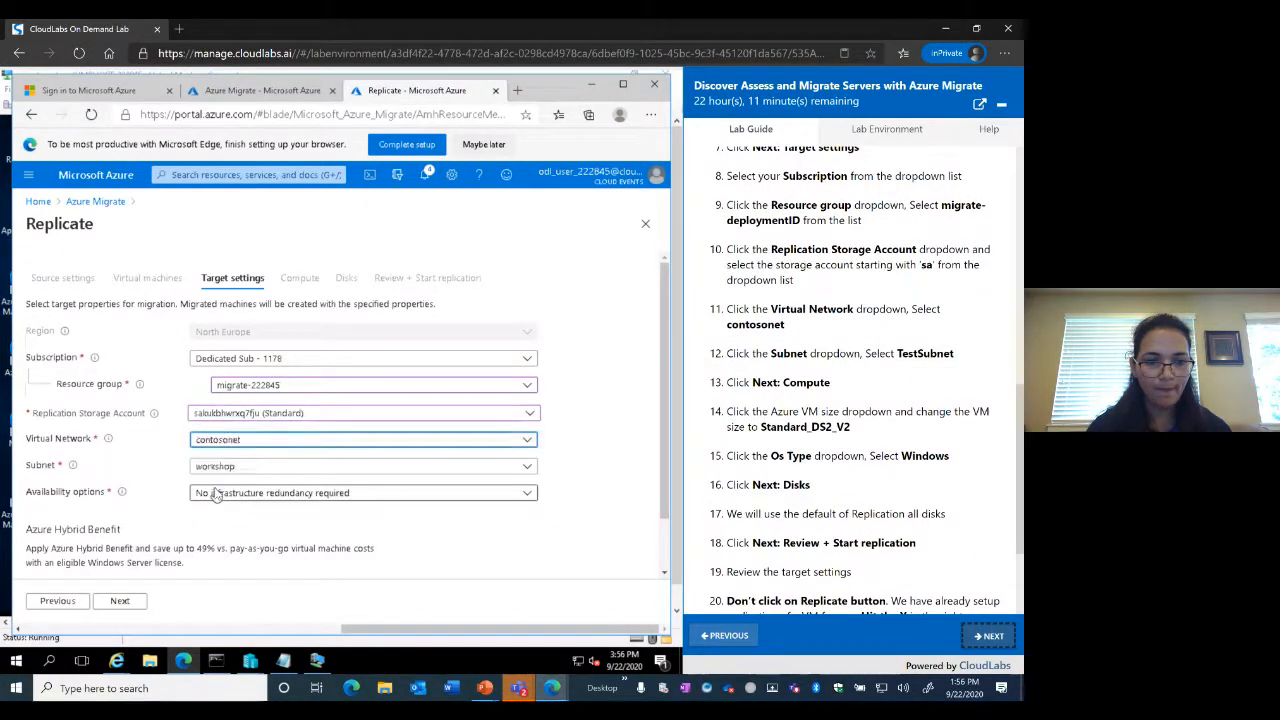
pyautogui.click(524, 470)
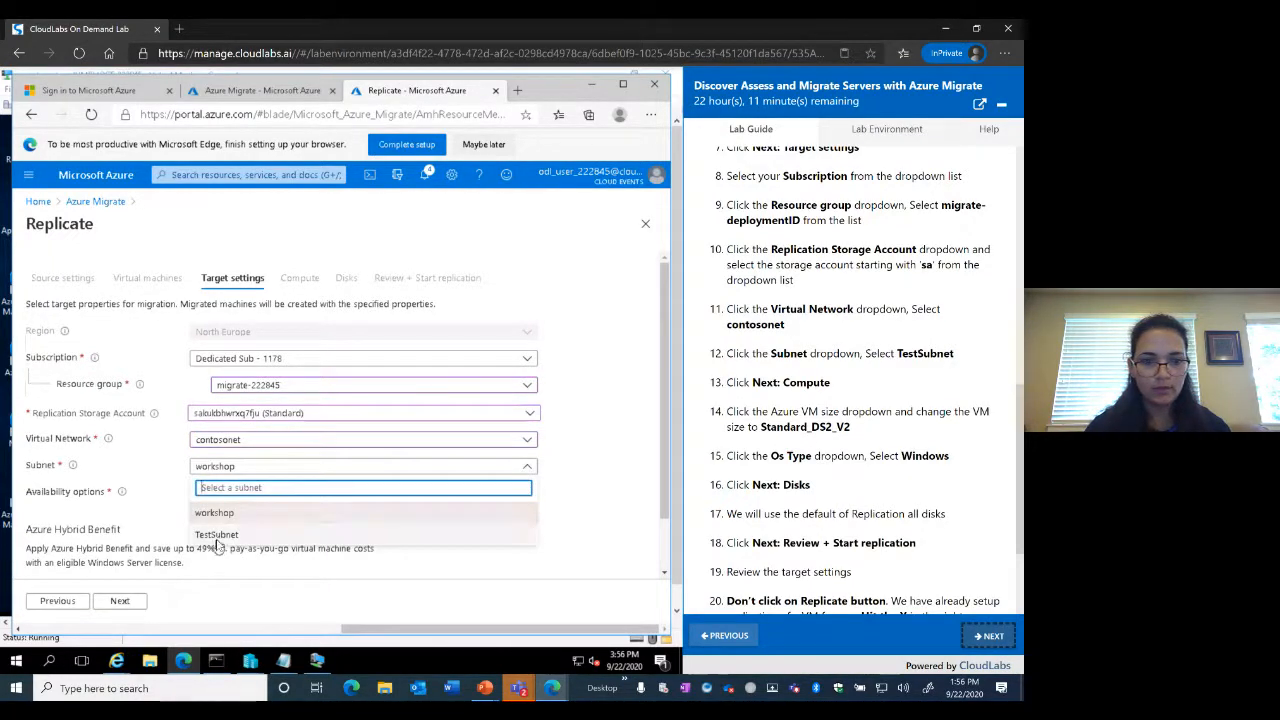
pyautogui.click(216, 535)
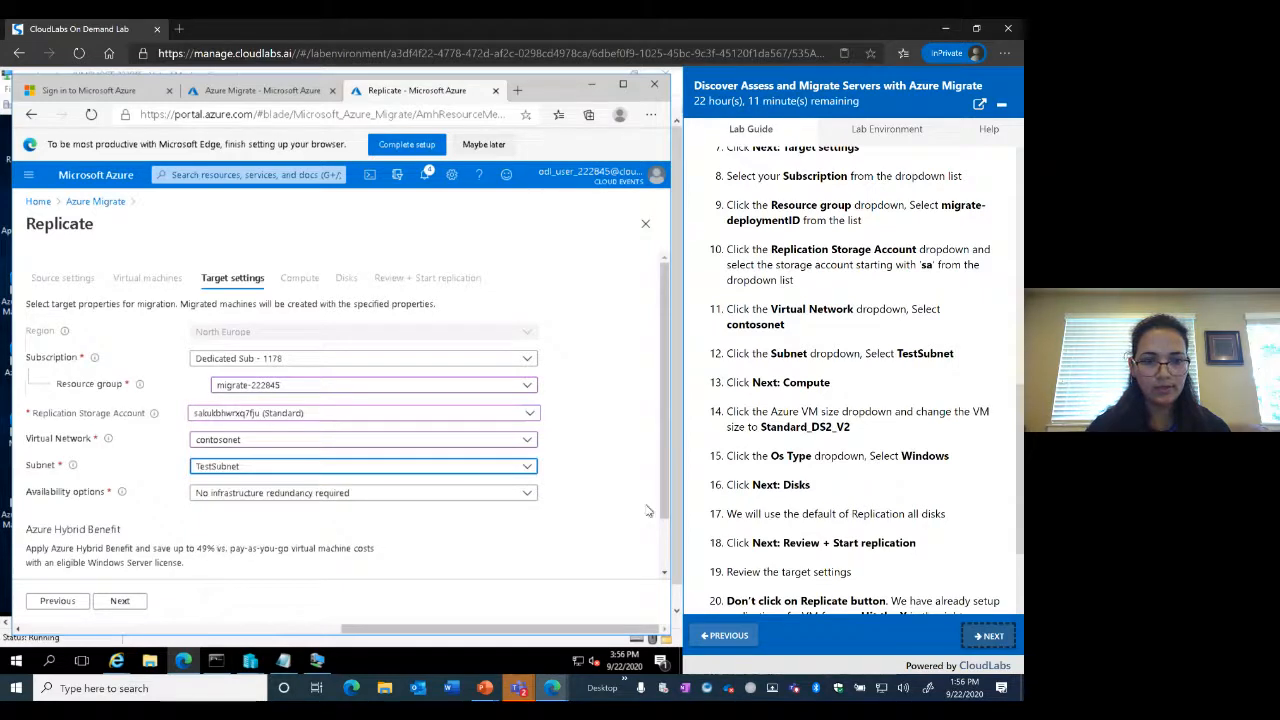
pyautogui.scroll(-1, 648, 511)
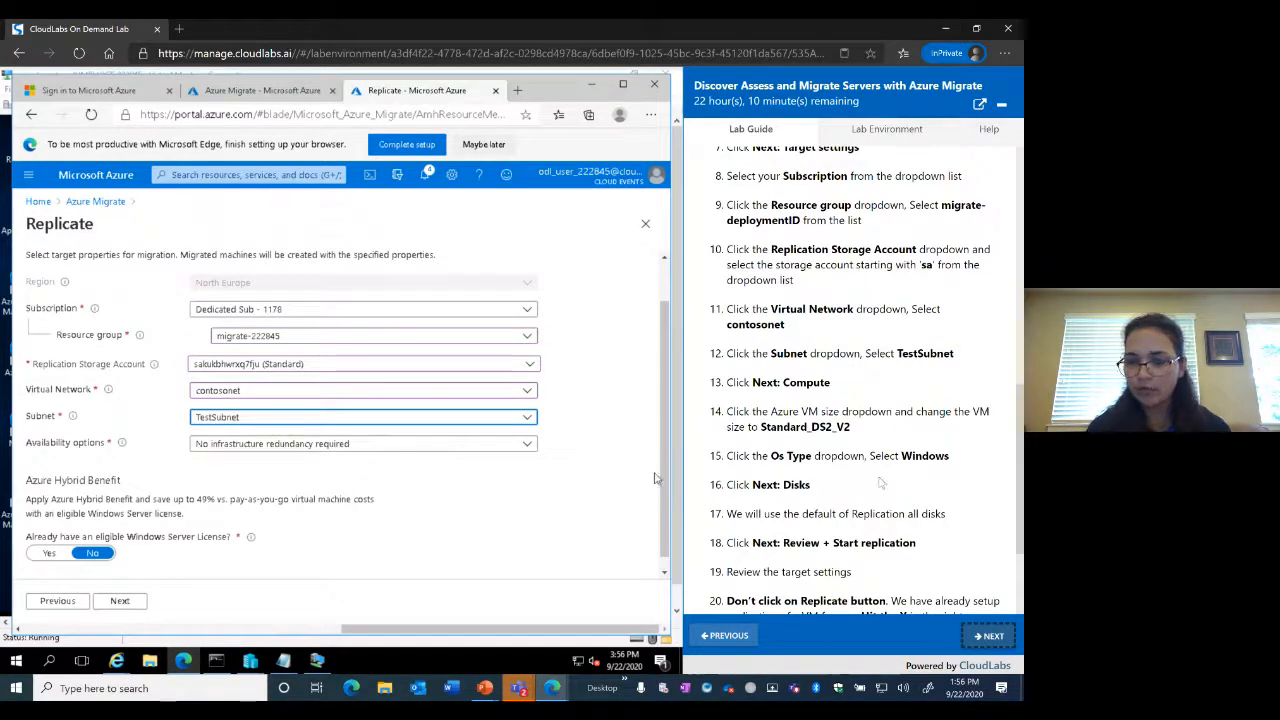
# Set webmssql01's OS type to Windows on the Compute tab
pyautogui.click(128, 603)
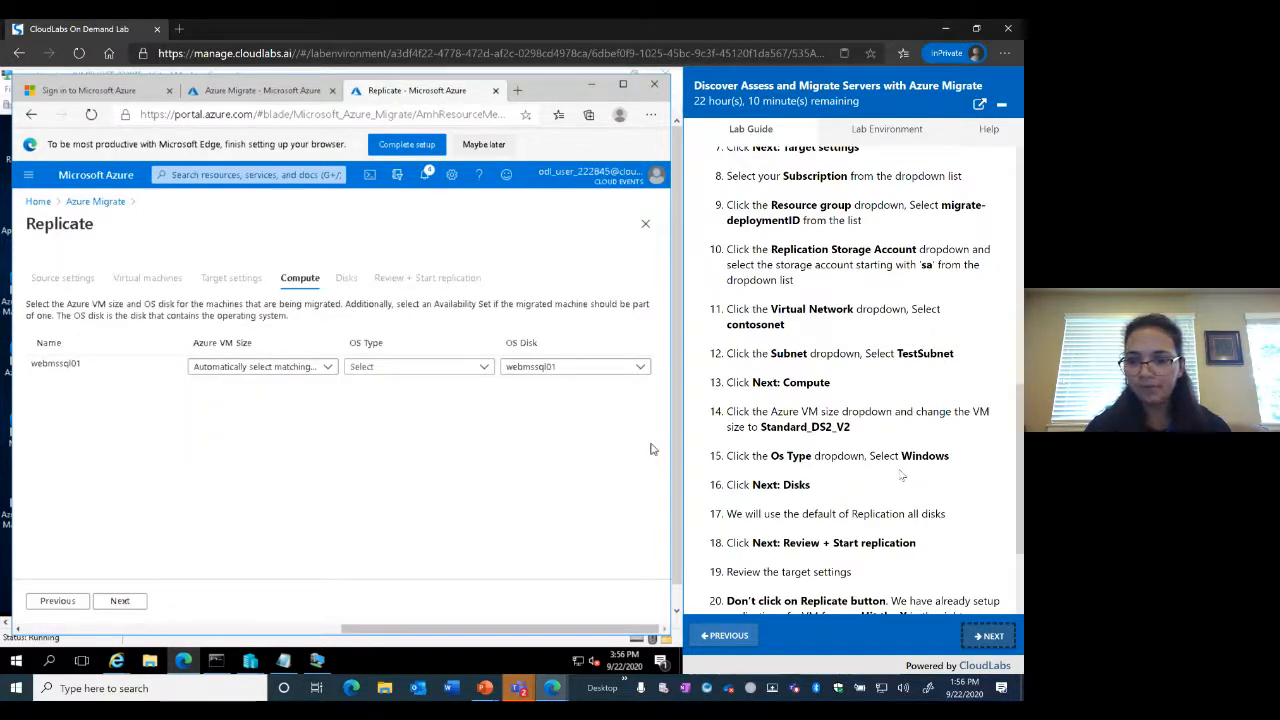
pyautogui.scroll(-2, 901, 475)
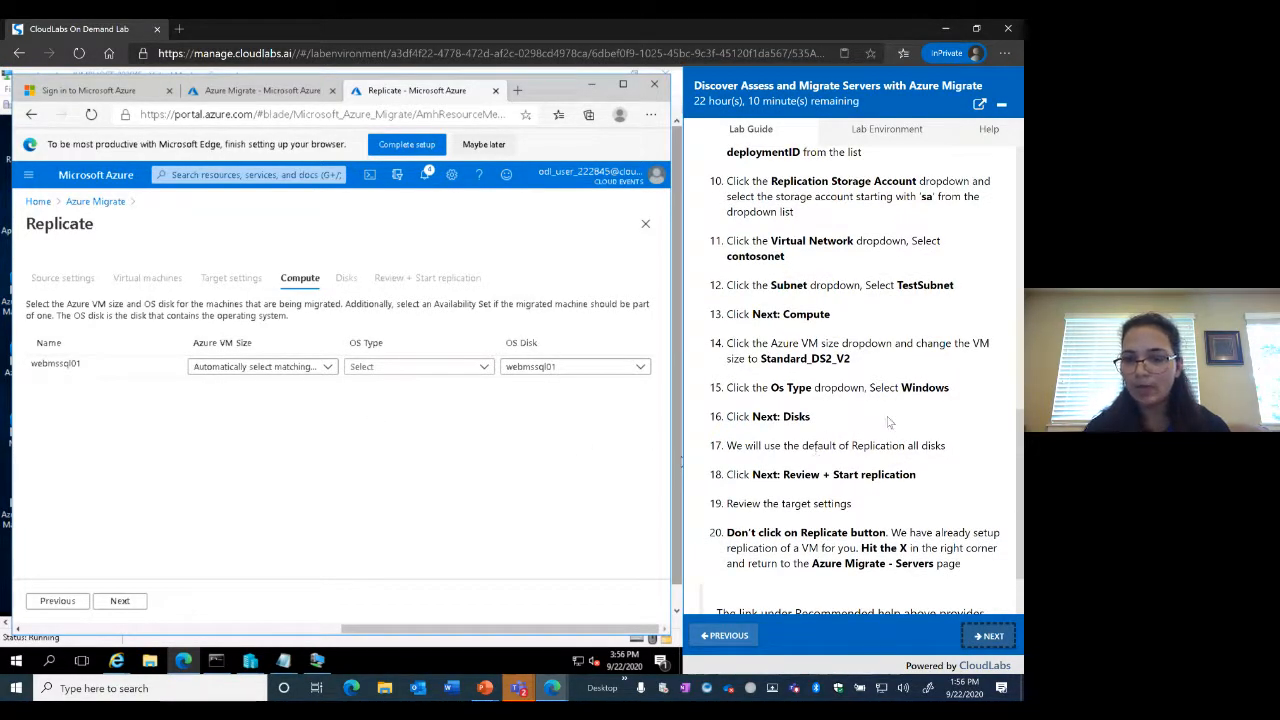
pyautogui.scroll(-1, 888, 422)
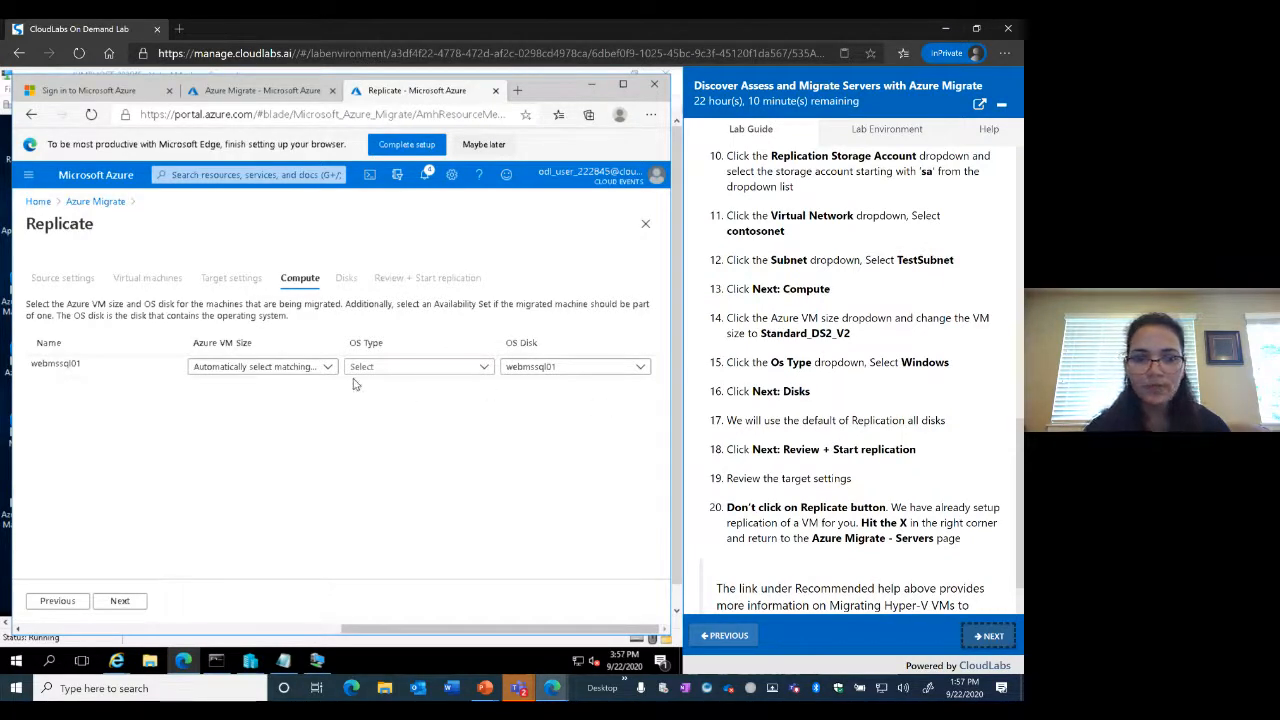
pyautogui.click(486, 367)
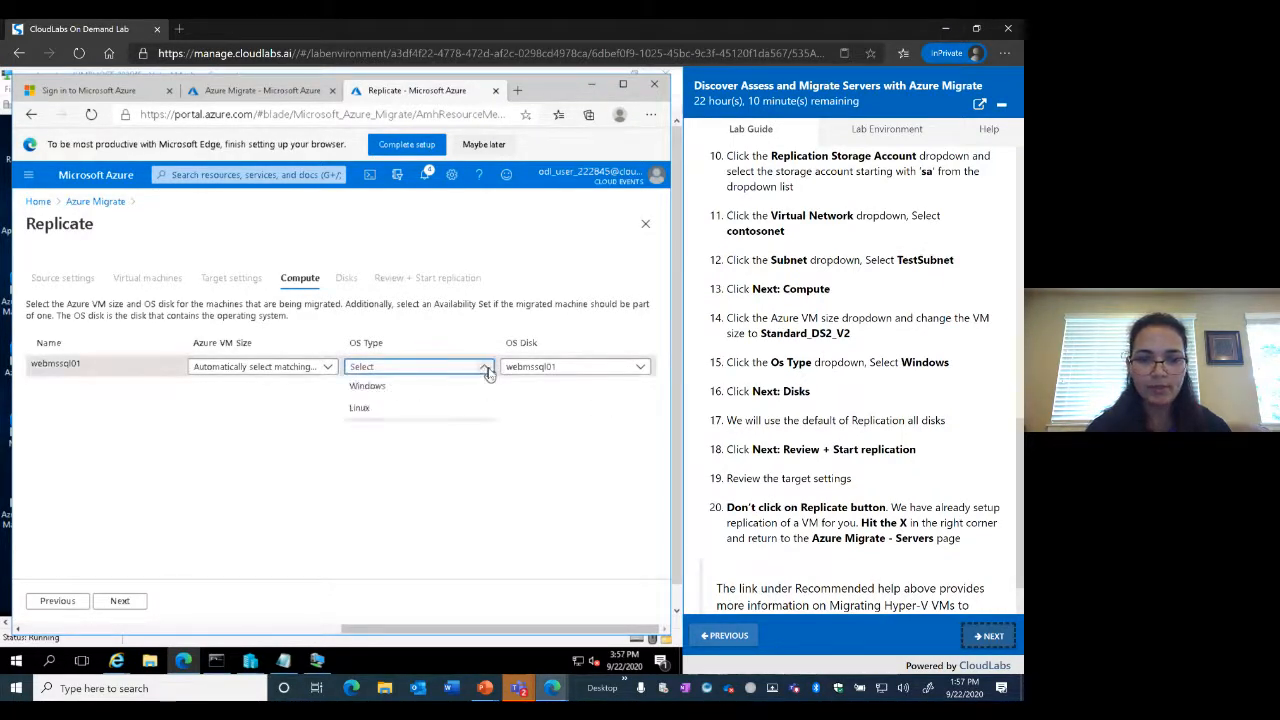
pyautogui.click(369, 390)
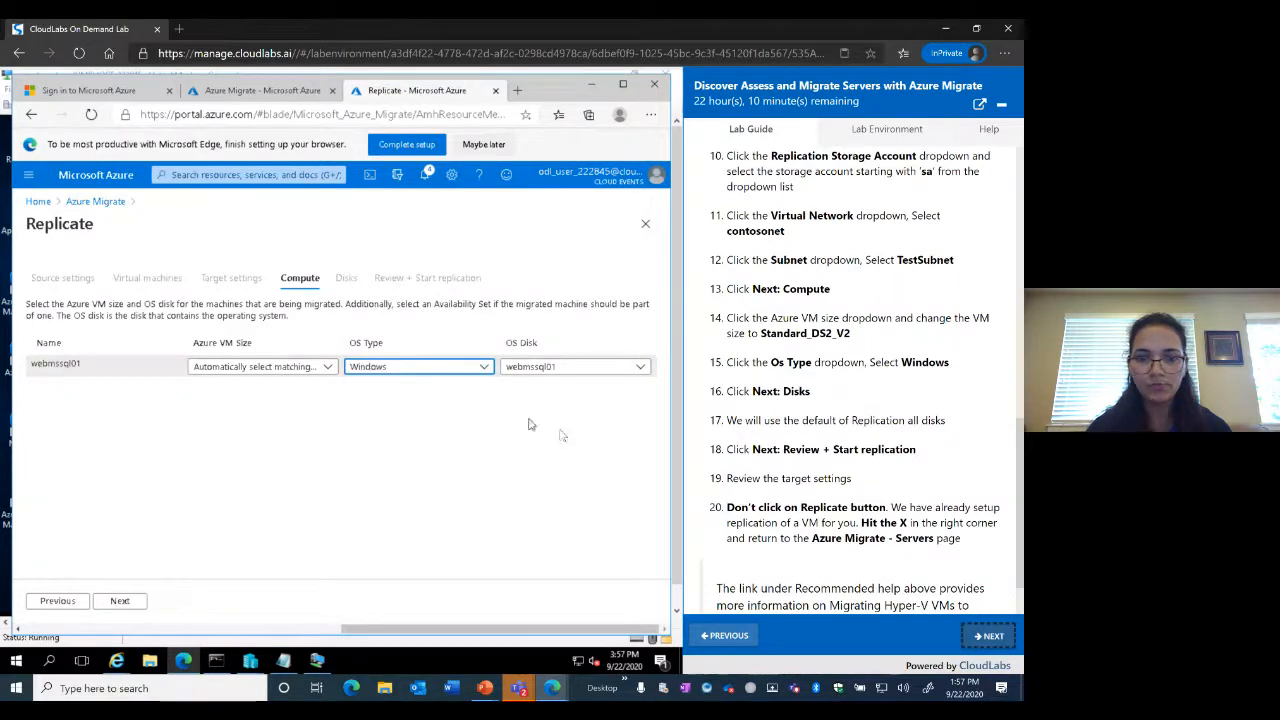
# Choose Standard_DS2_v2 as webmssql01's Azure VM size
pyautogui.click(325, 372)
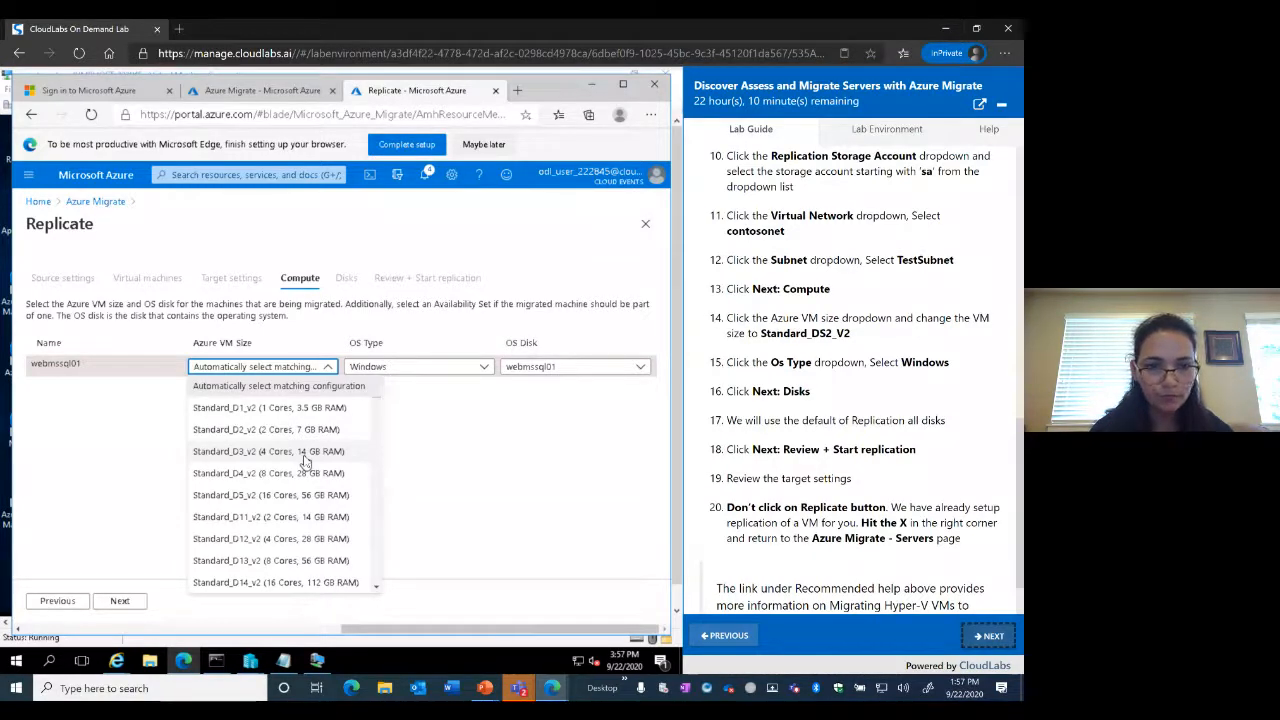
pyautogui.scroll(-3, 305, 460)
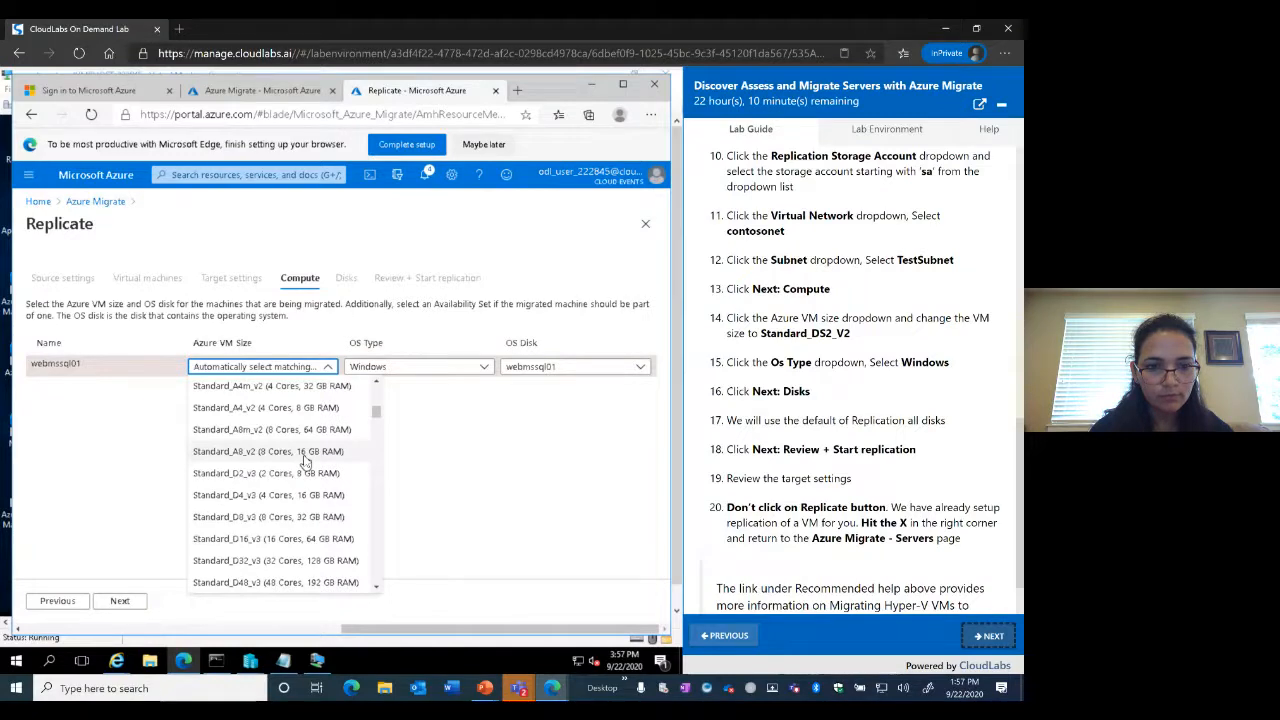
pyautogui.scroll(-5, 305, 460)
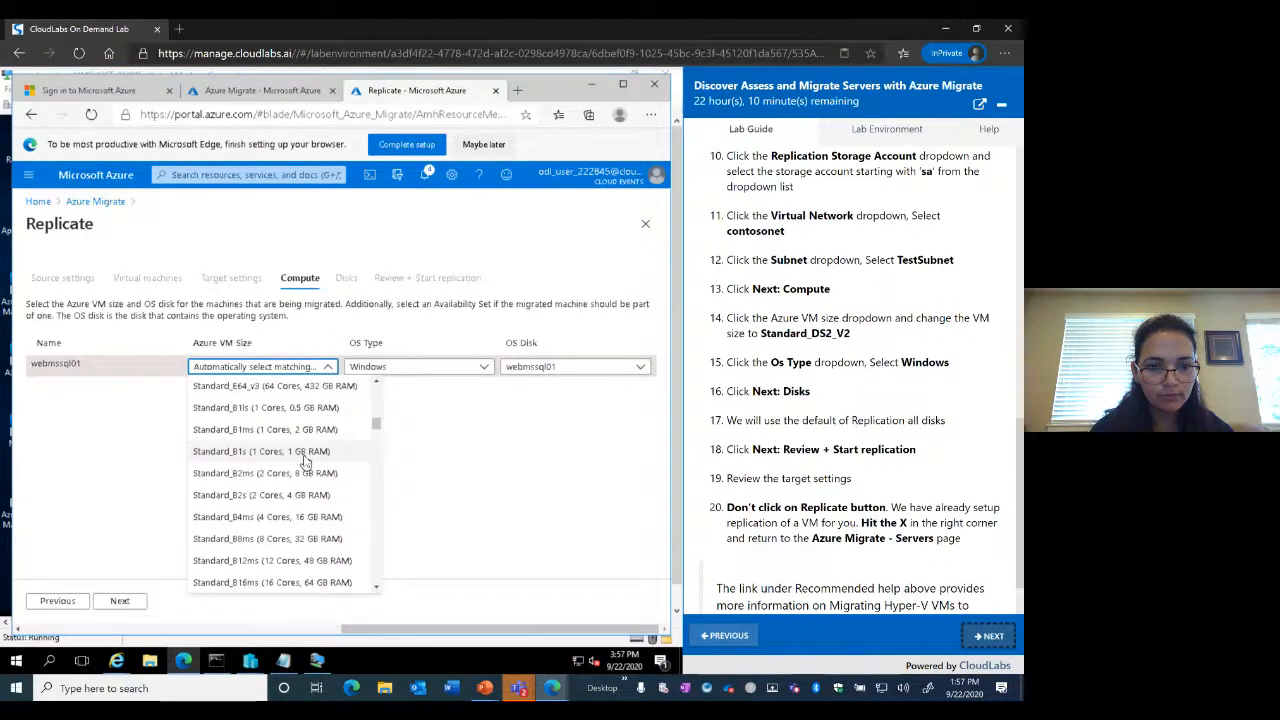
pyautogui.scroll(-3, 305, 460)
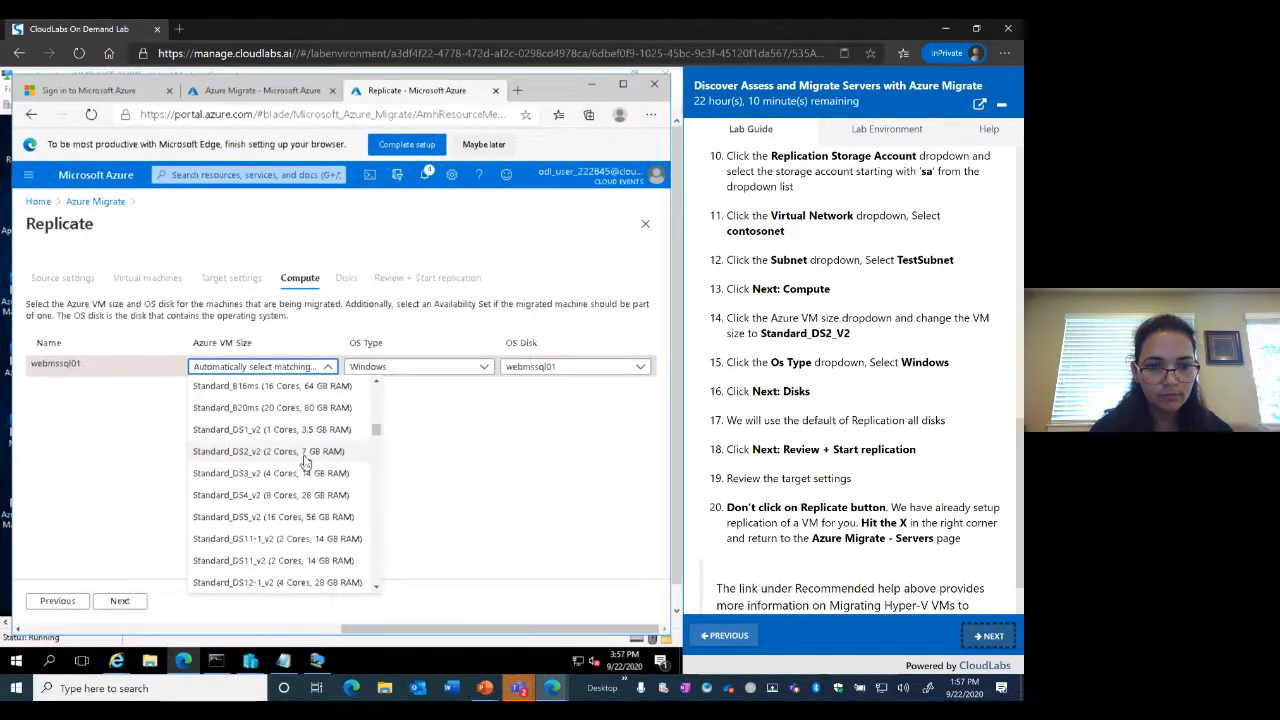
pyautogui.click(248, 462)
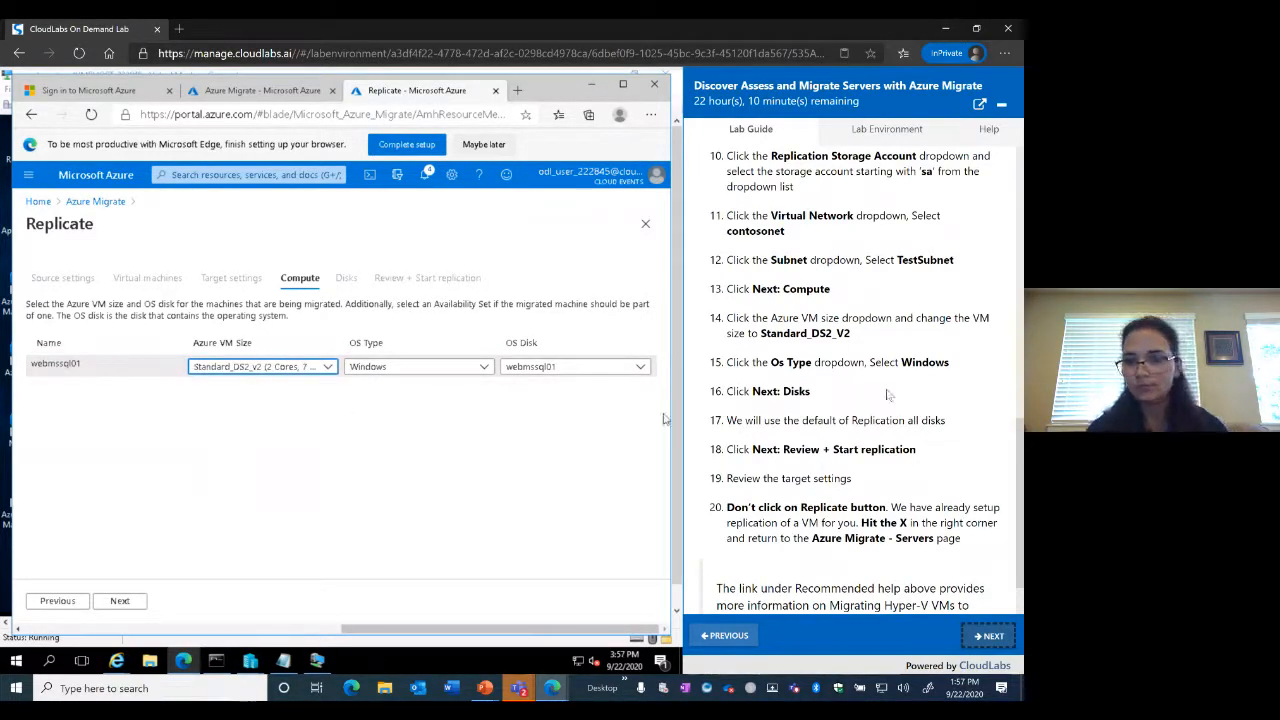
pyautogui.scroll(-2, 862, 413)
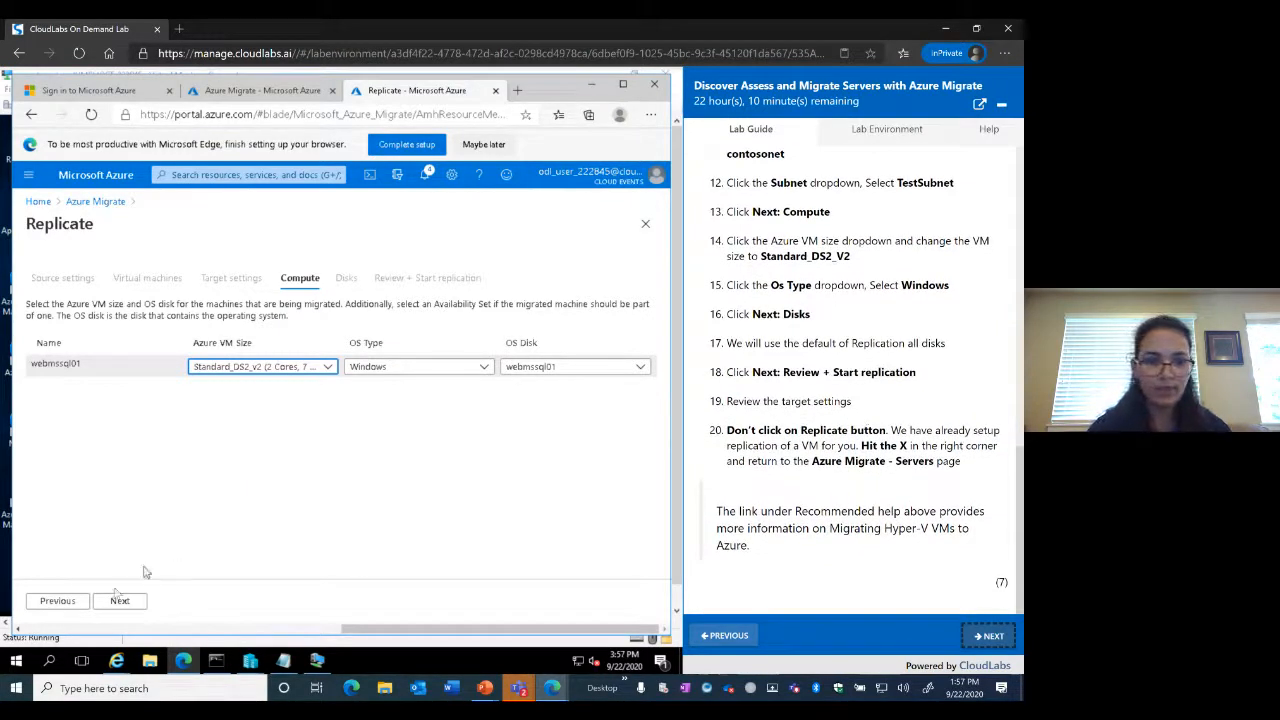
# Keep all disks selected on the Disks tab and continue to Review + Start replication
pyautogui.click(120, 602)
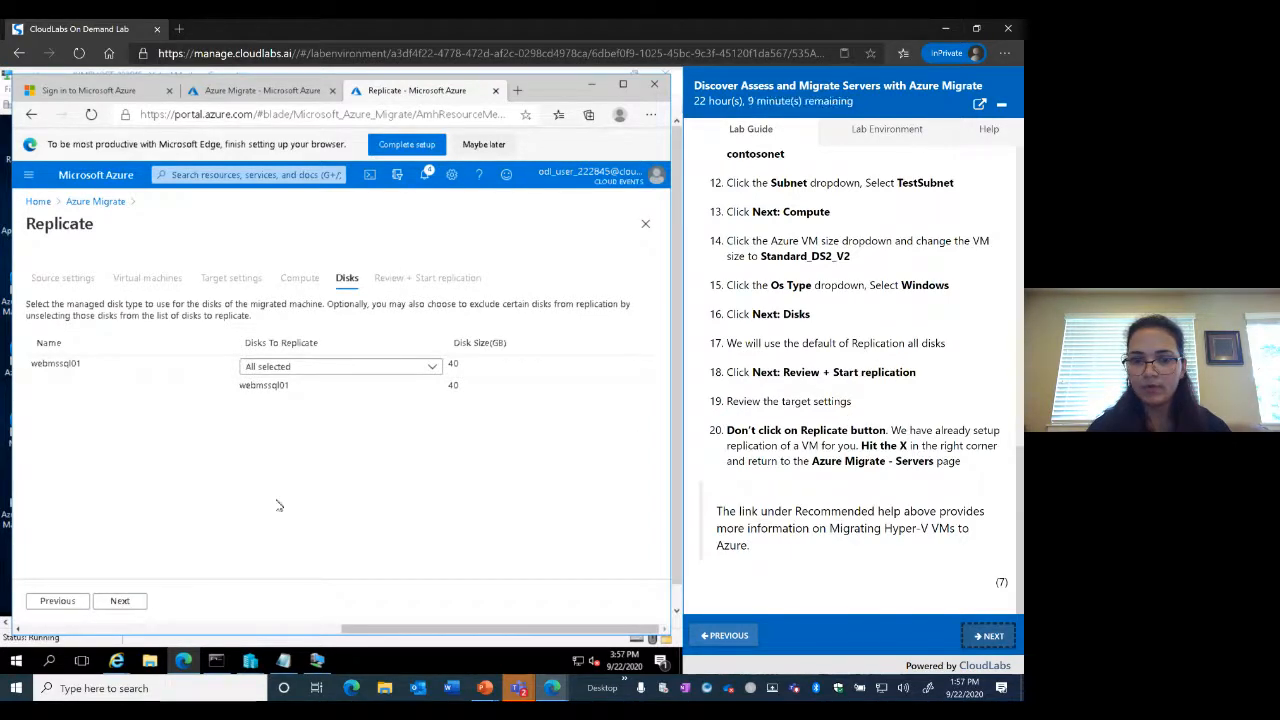
pyautogui.click(139, 606)
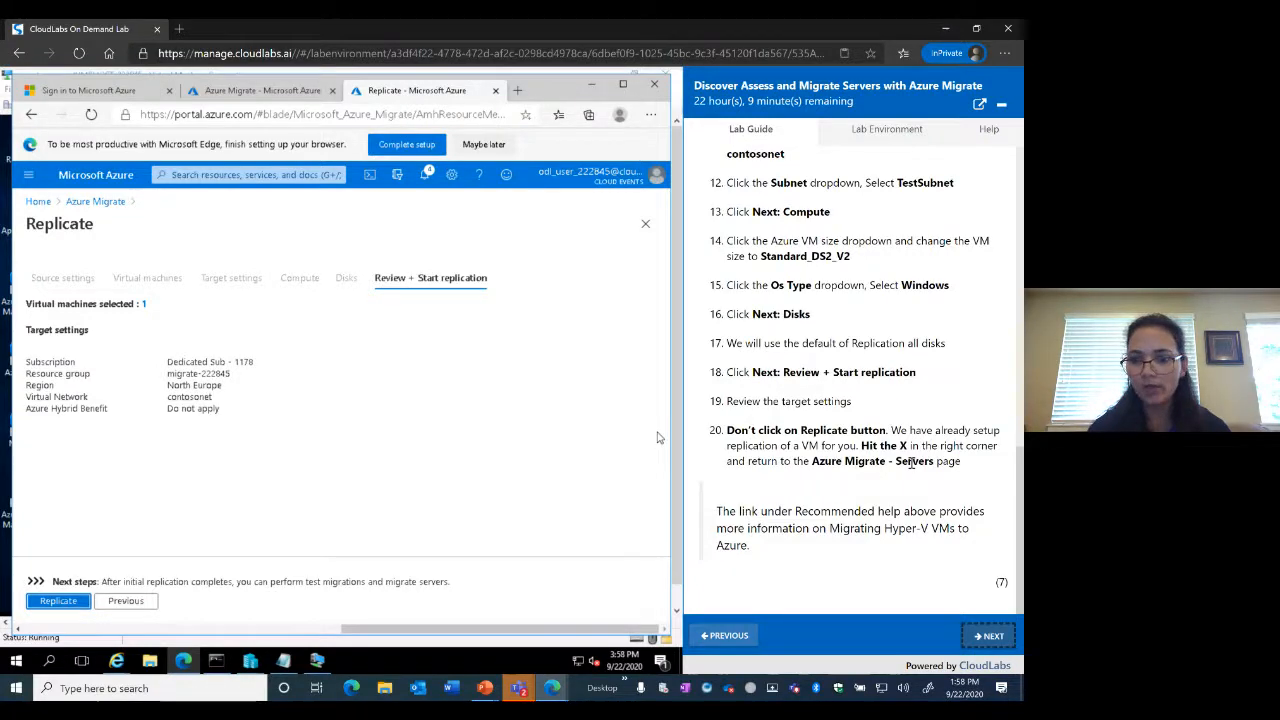
# Page the lab guide forward twice to Exercise 6: Migrate a server
pyautogui.click(990, 638)
pyautogui.click(991, 638)
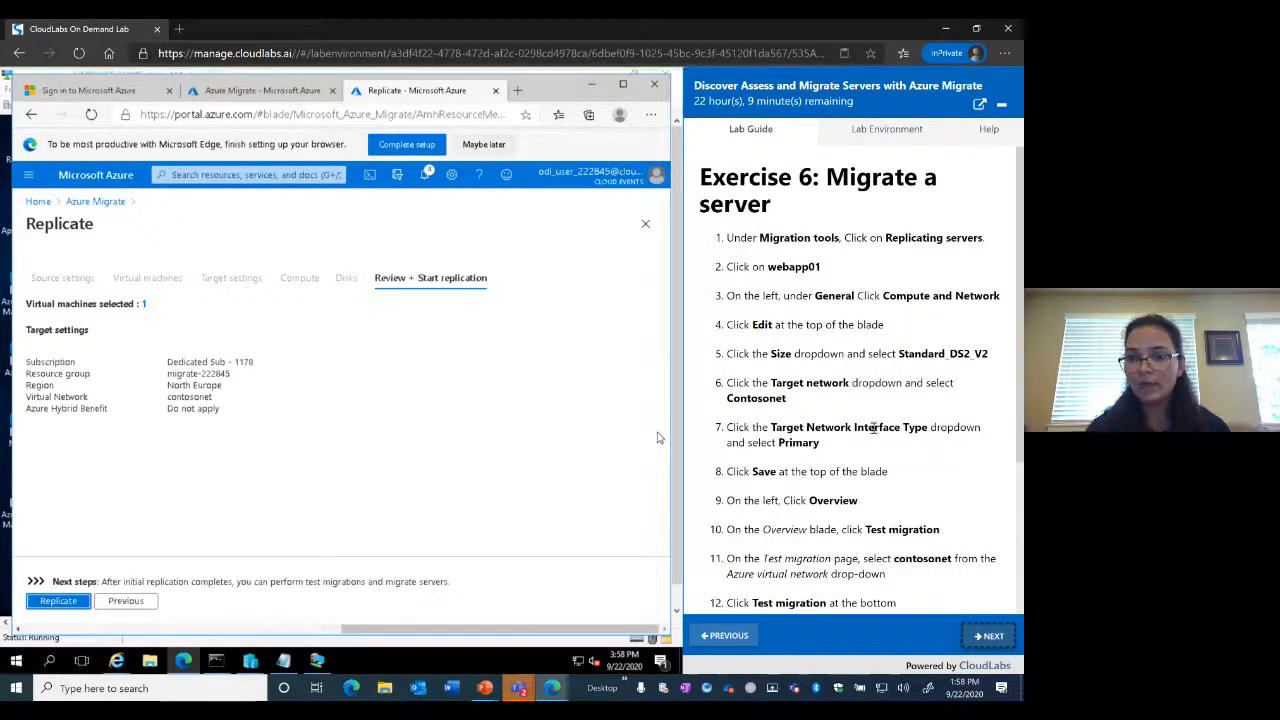
# Leave the Replicate wizard and return to the Azure Migrate Servers page
pyautogui.click(263, 90)
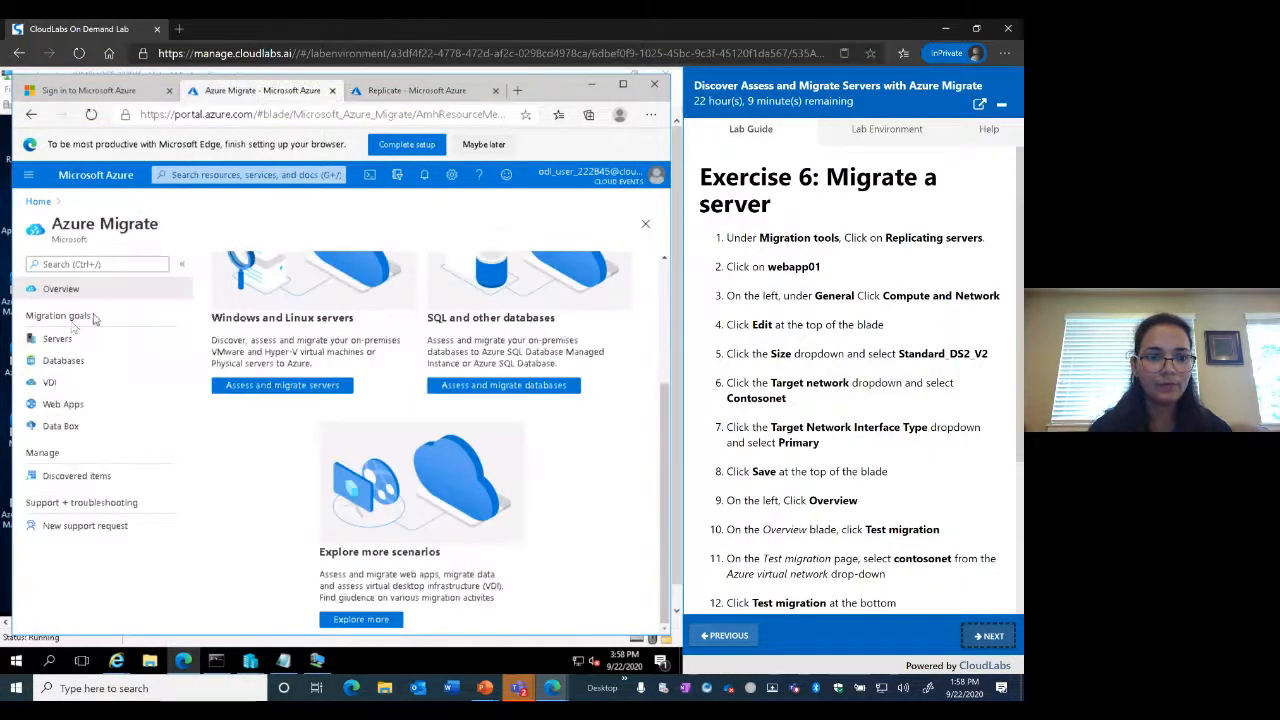
pyautogui.click(57, 340)
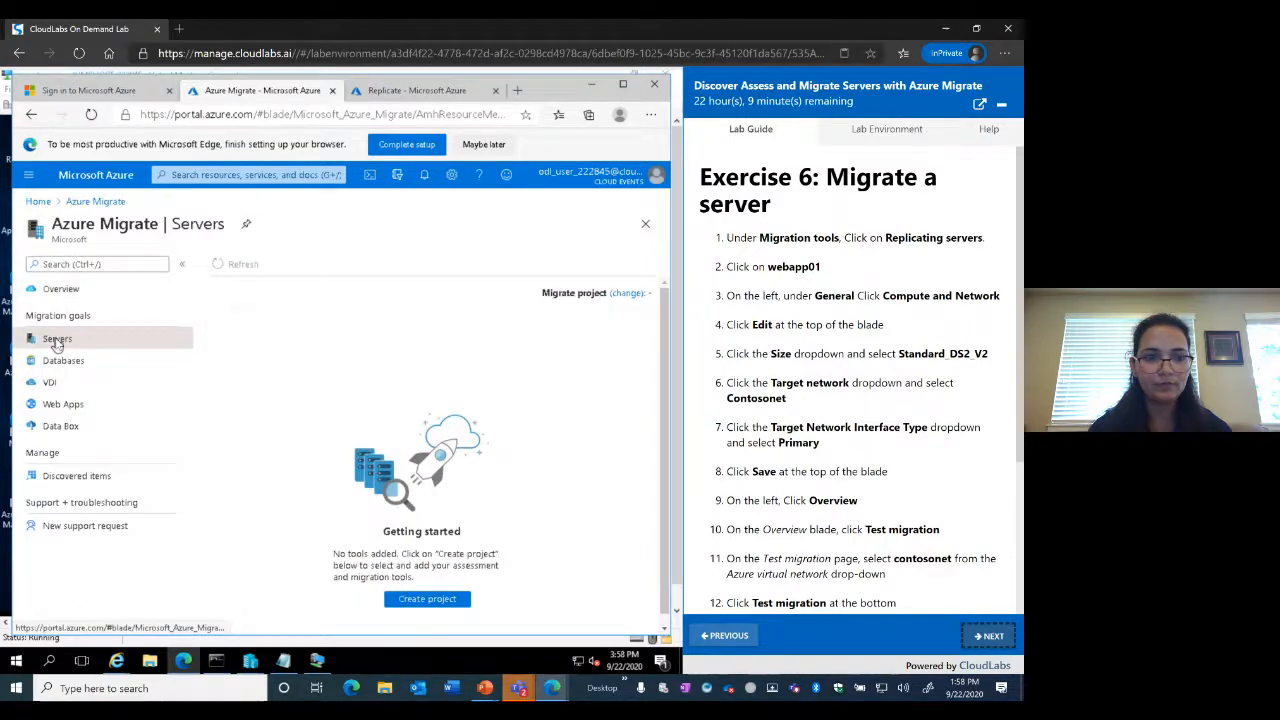
pyautogui.click(412, 90)
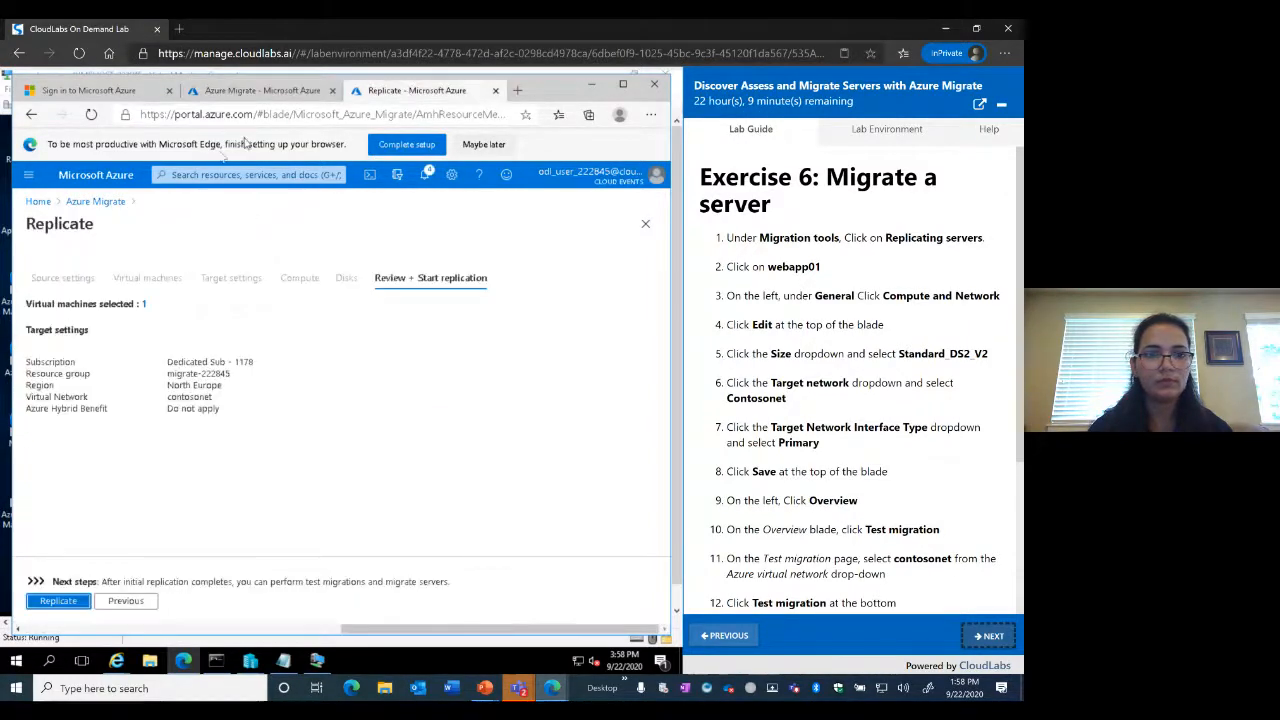
pyautogui.click(94, 204)
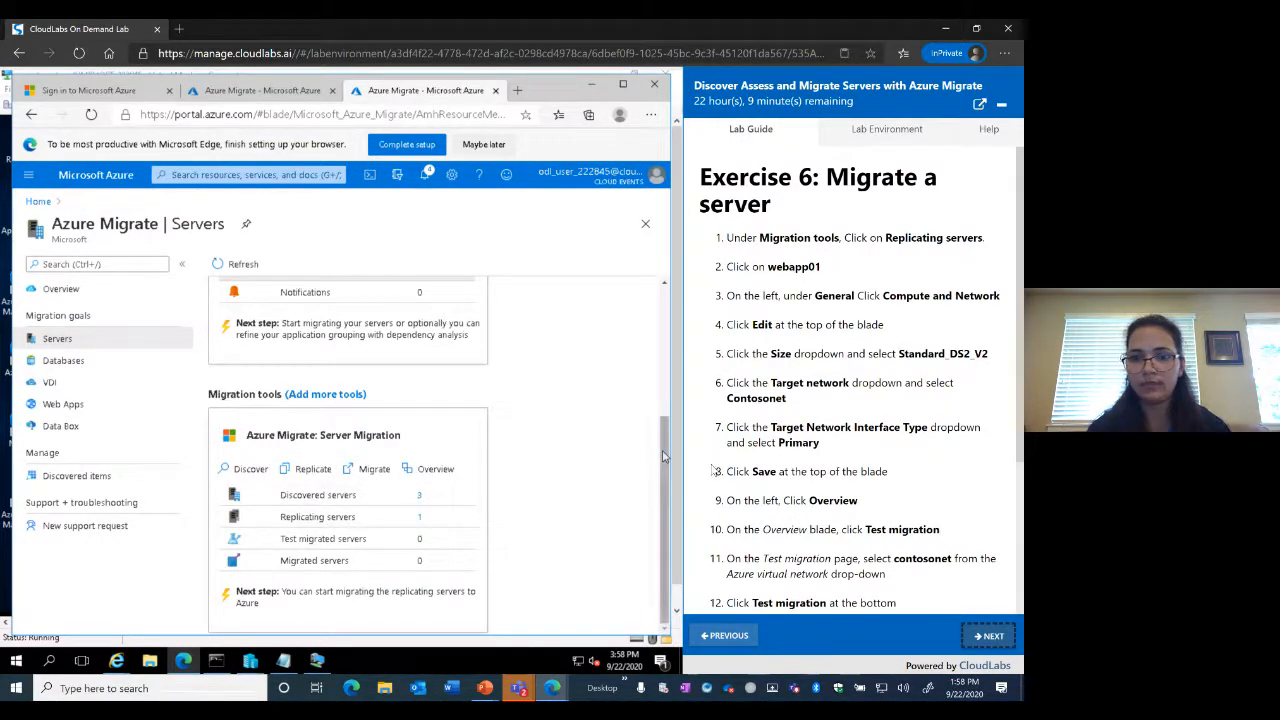
# Open Server Migration's Replicating machines list and refresh it
pyautogui.click(329, 526)
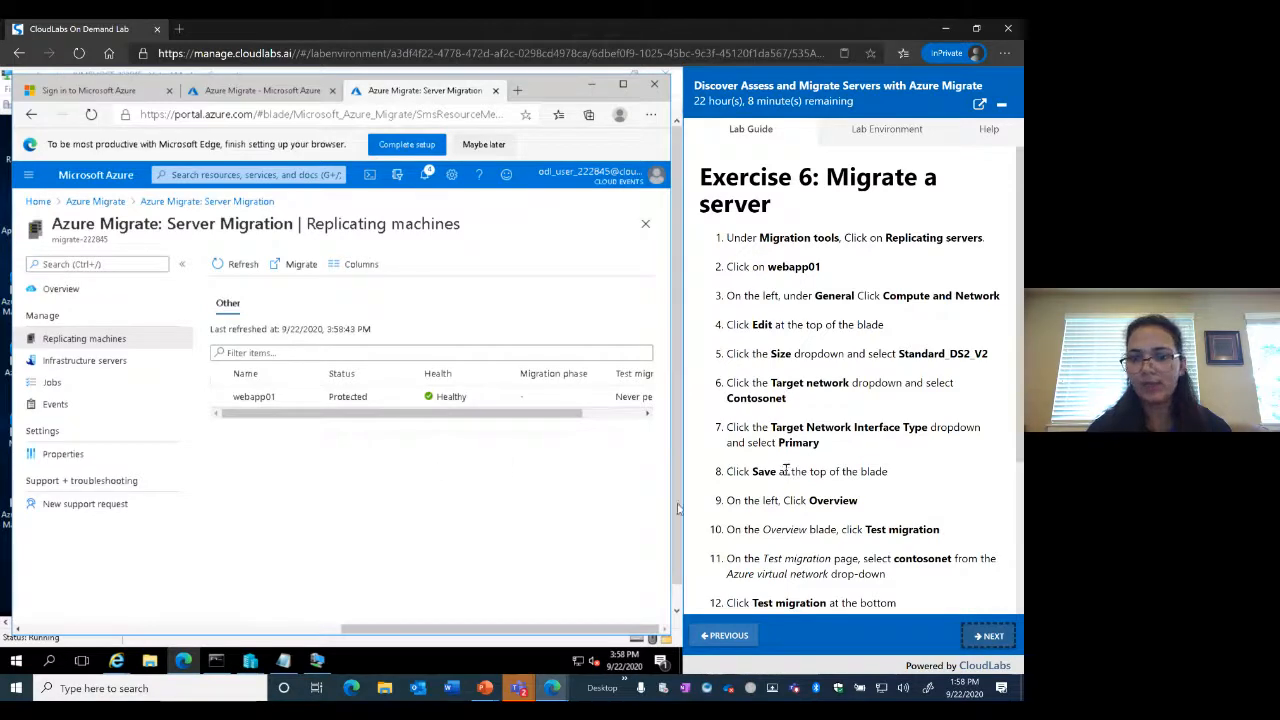
pyautogui.click(68, 292)
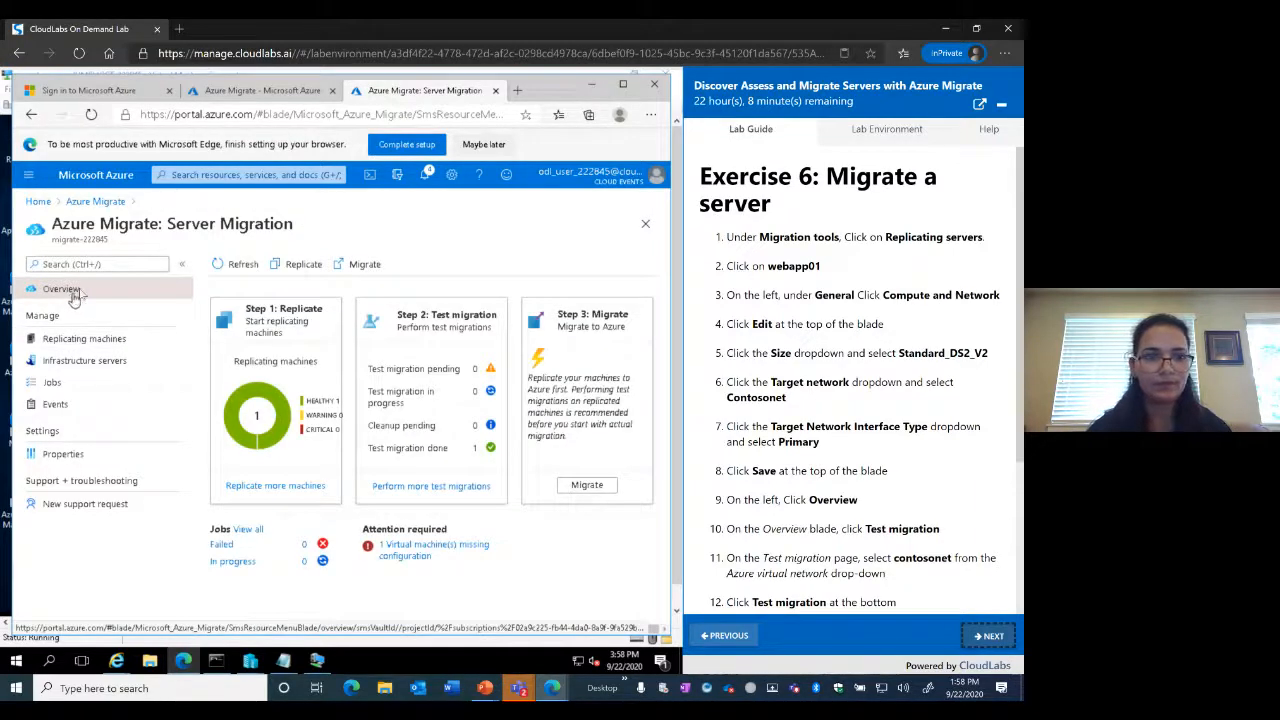
pyautogui.click(95, 204)
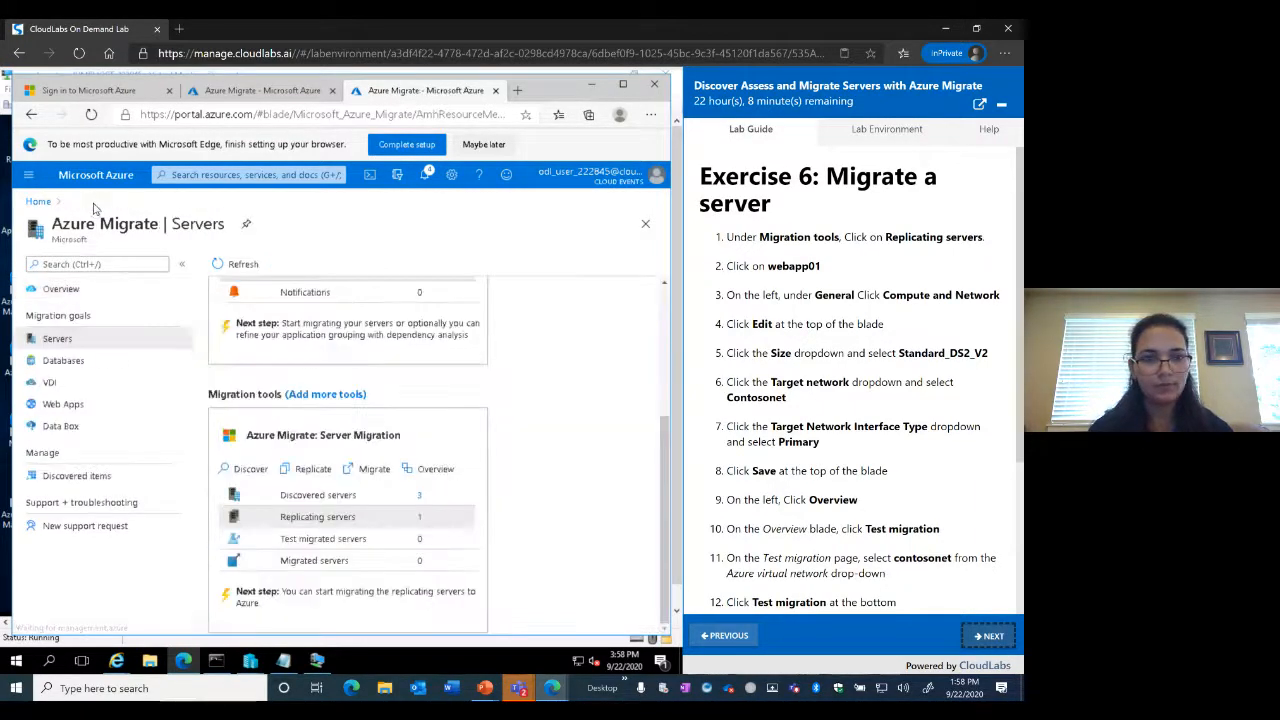
pyautogui.click(299, 519)
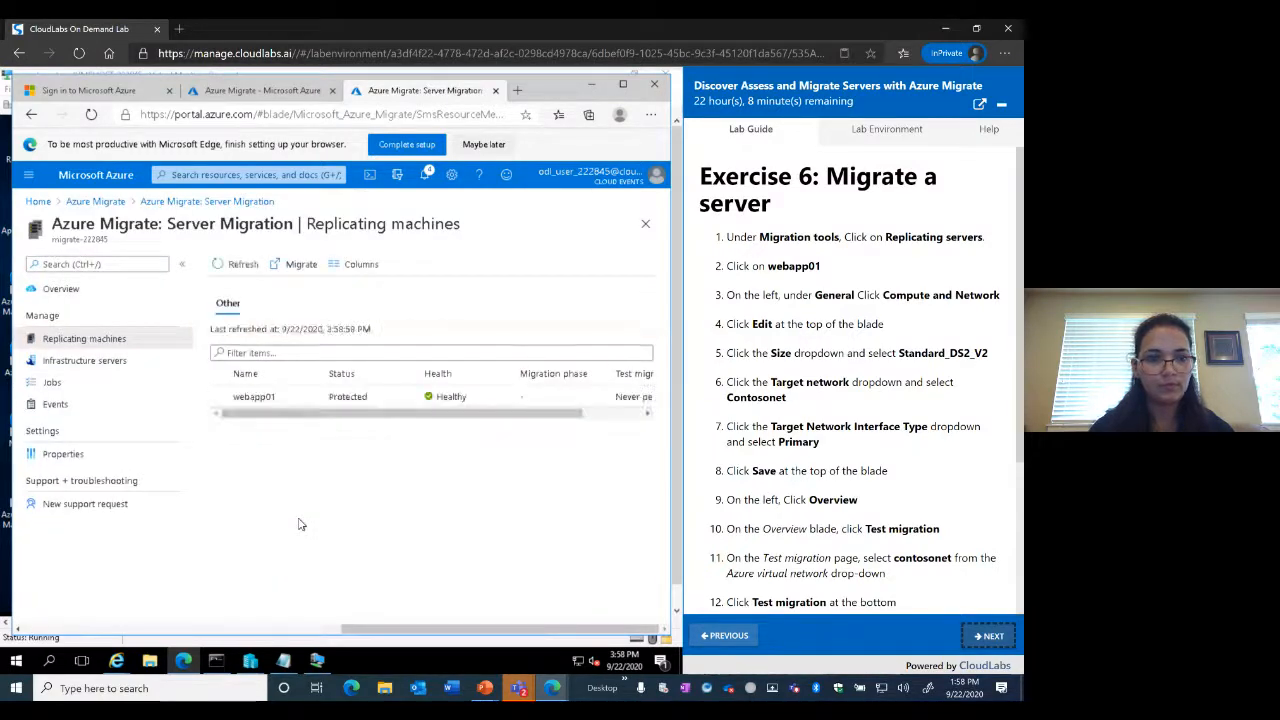
pyautogui.click(221, 265)
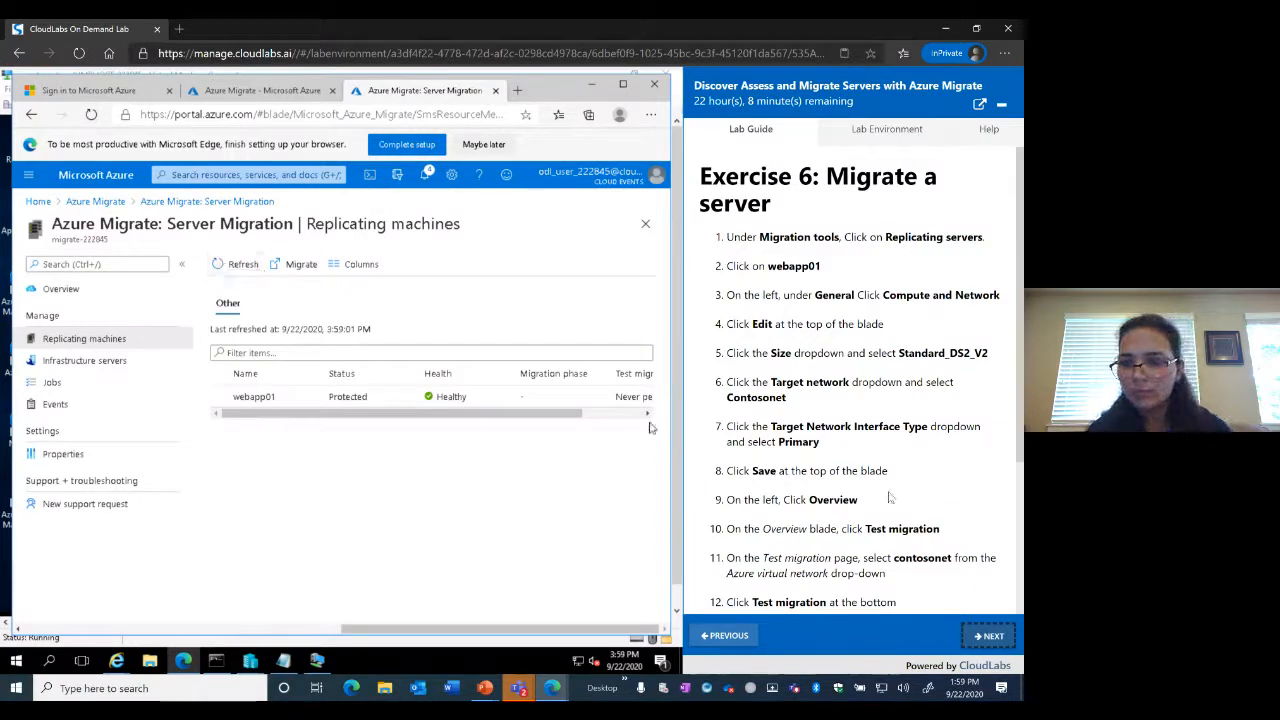
pyautogui.scroll(-1, 889, 497)
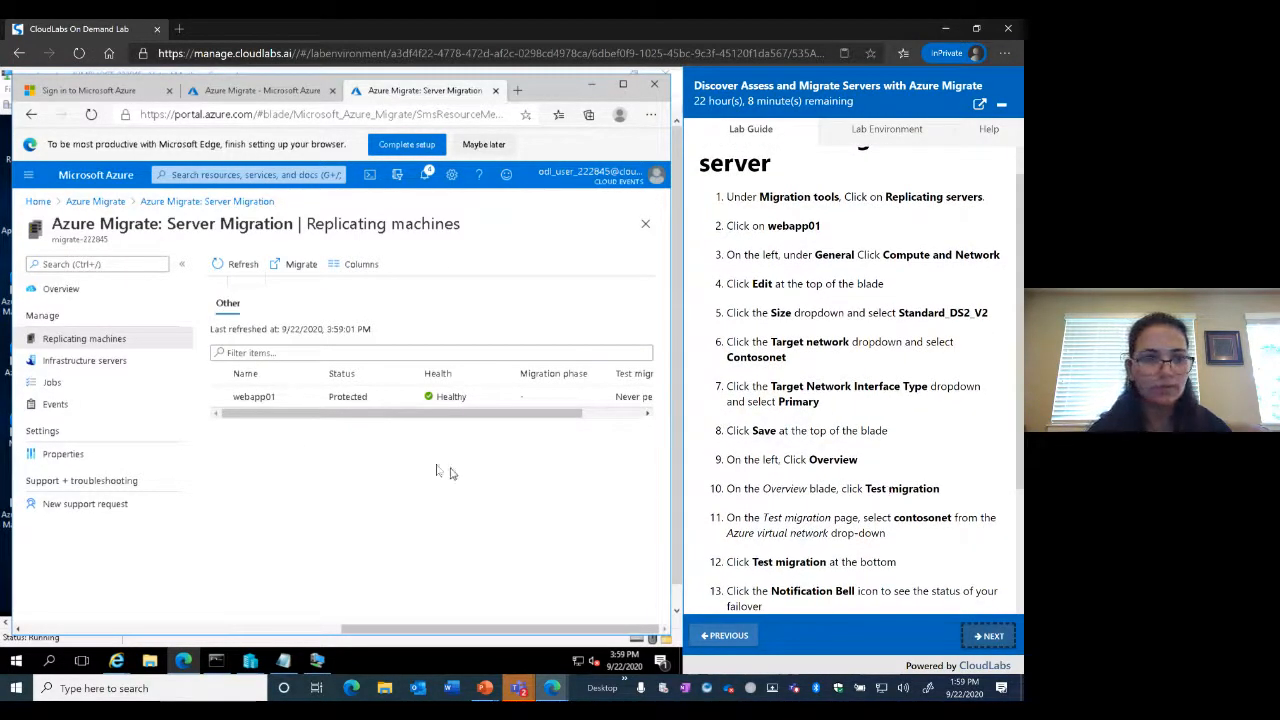
# Reopen Replicating servers from Servers and open webapp01's replicating machine details
pyautogui.click(96, 201)
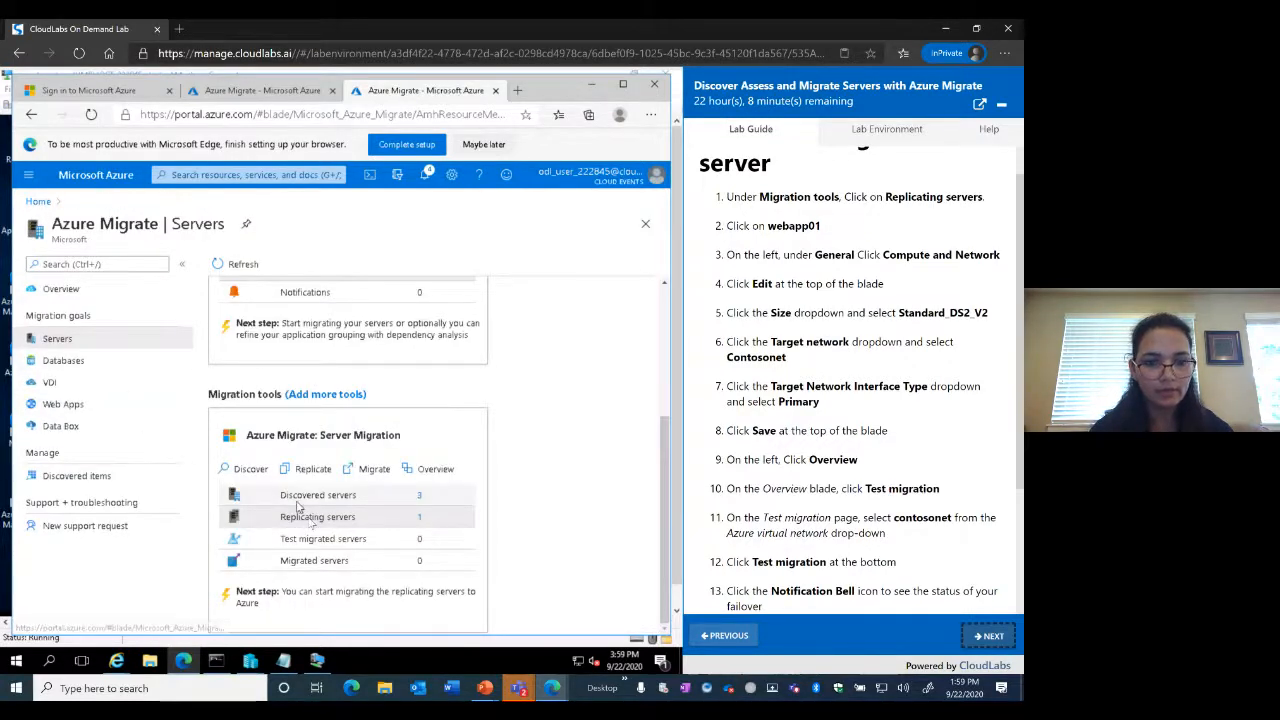
pyautogui.click(363, 517)
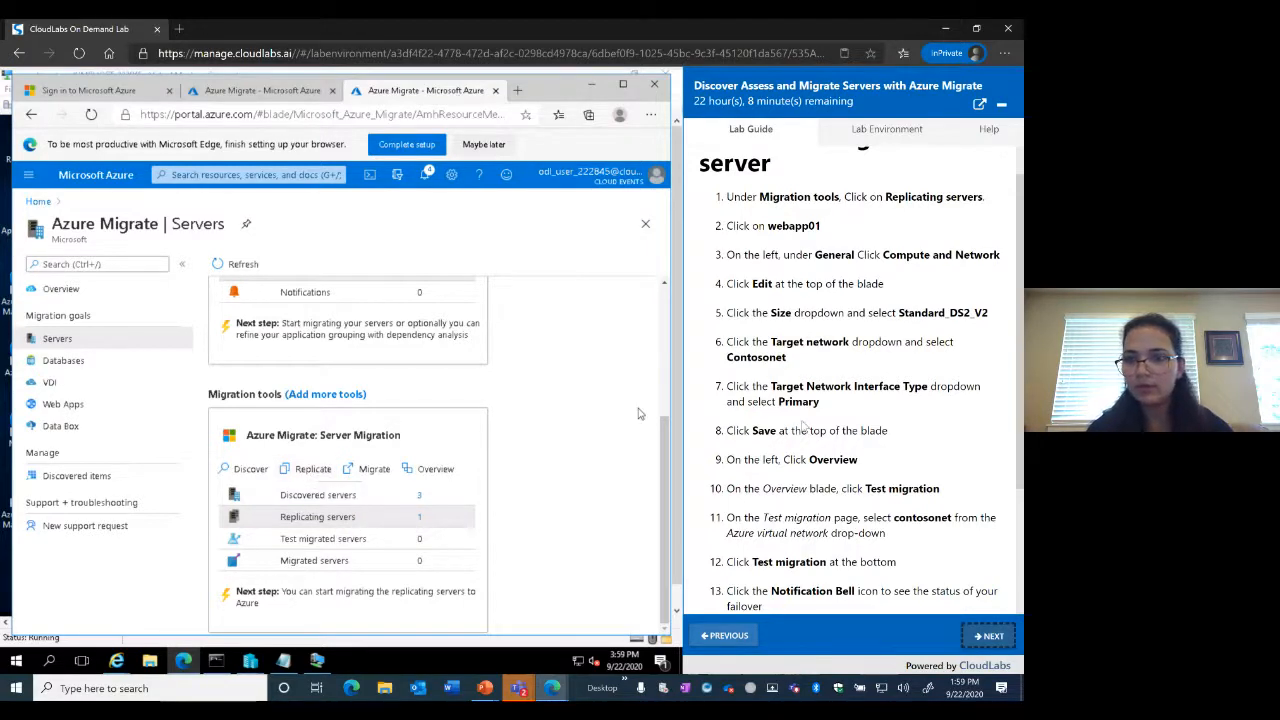
pyautogui.click(318, 517)
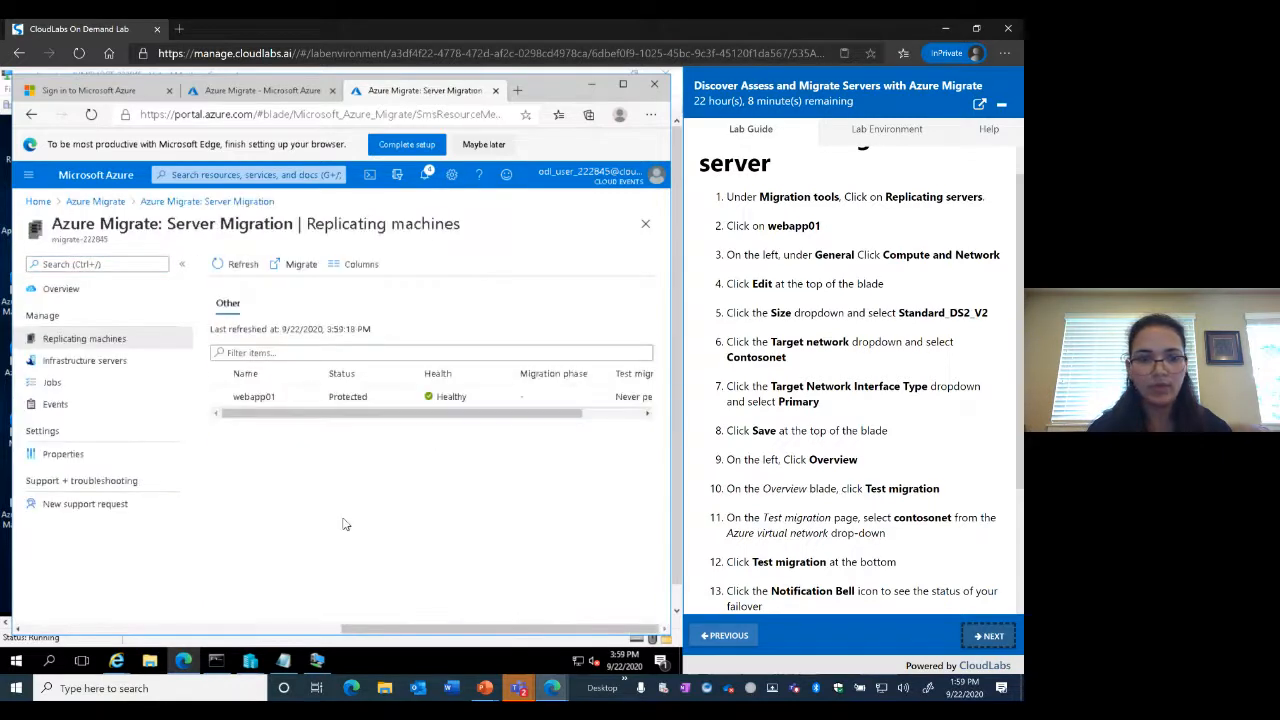
pyautogui.click(257, 402)
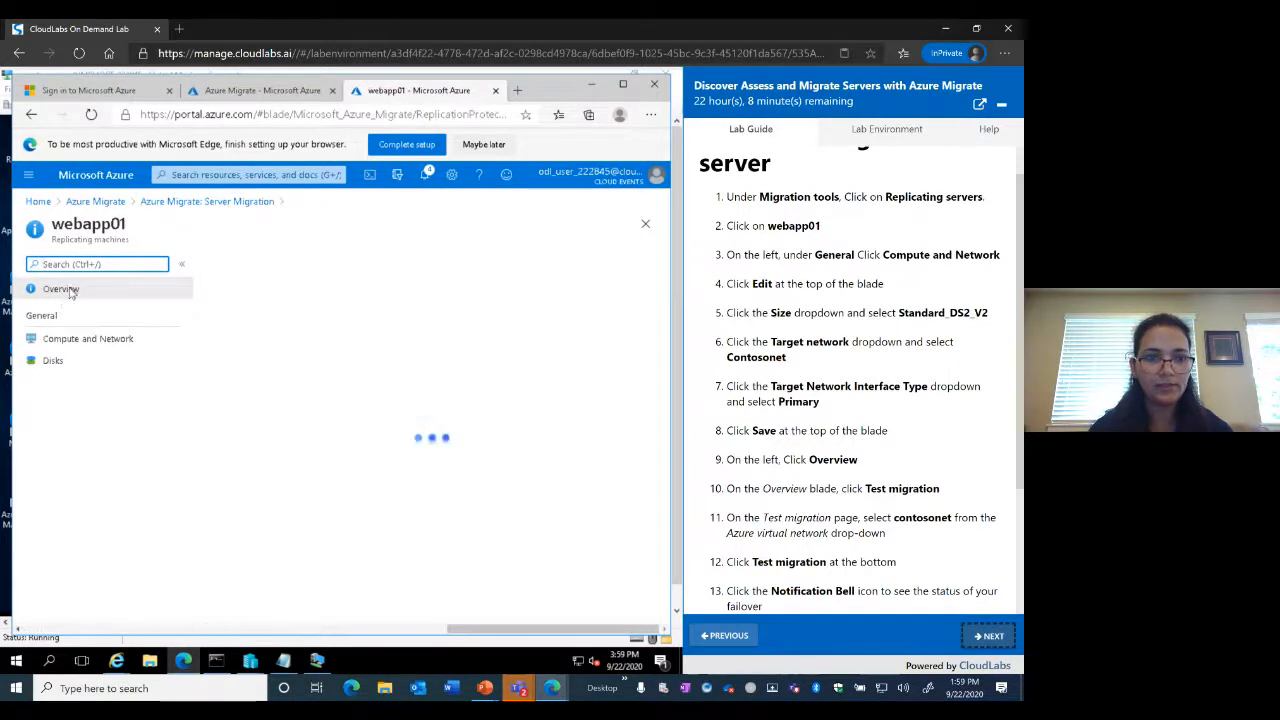
# Edit webapp01's compute and network settings and set the target VM size to DS2_v2
pyautogui.click(86, 342)
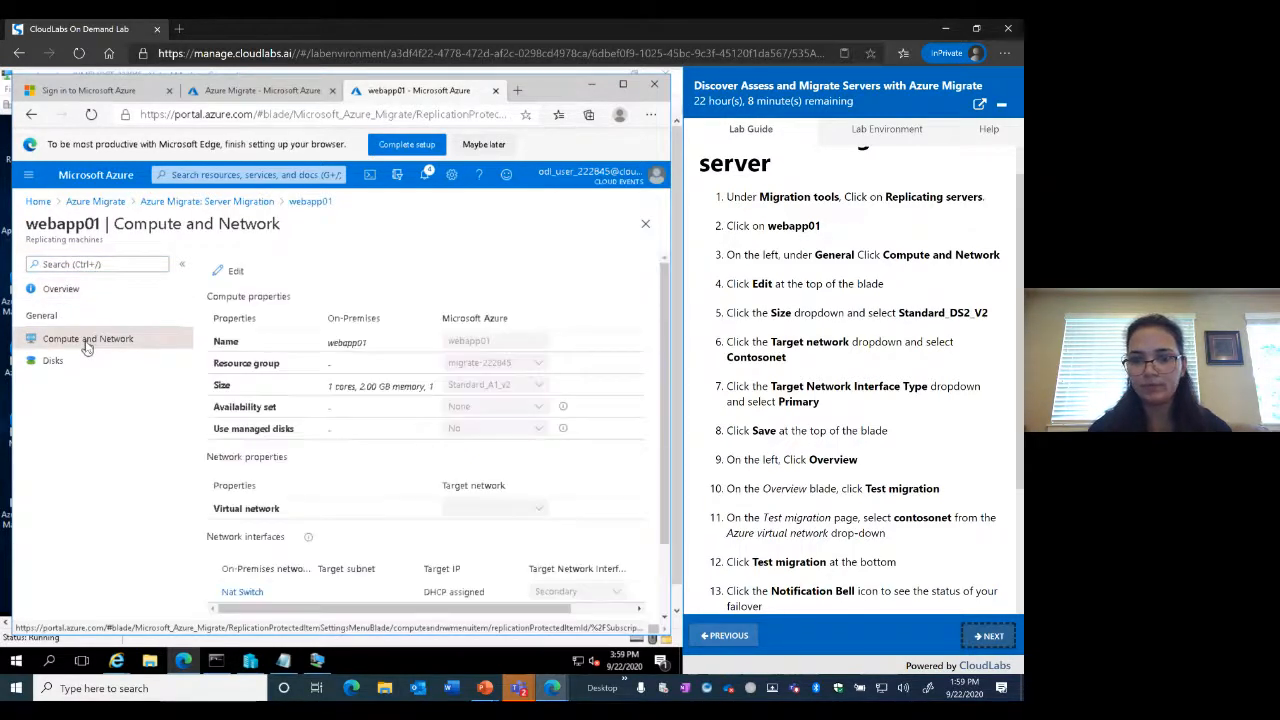
pyautogui.click(236, 272)
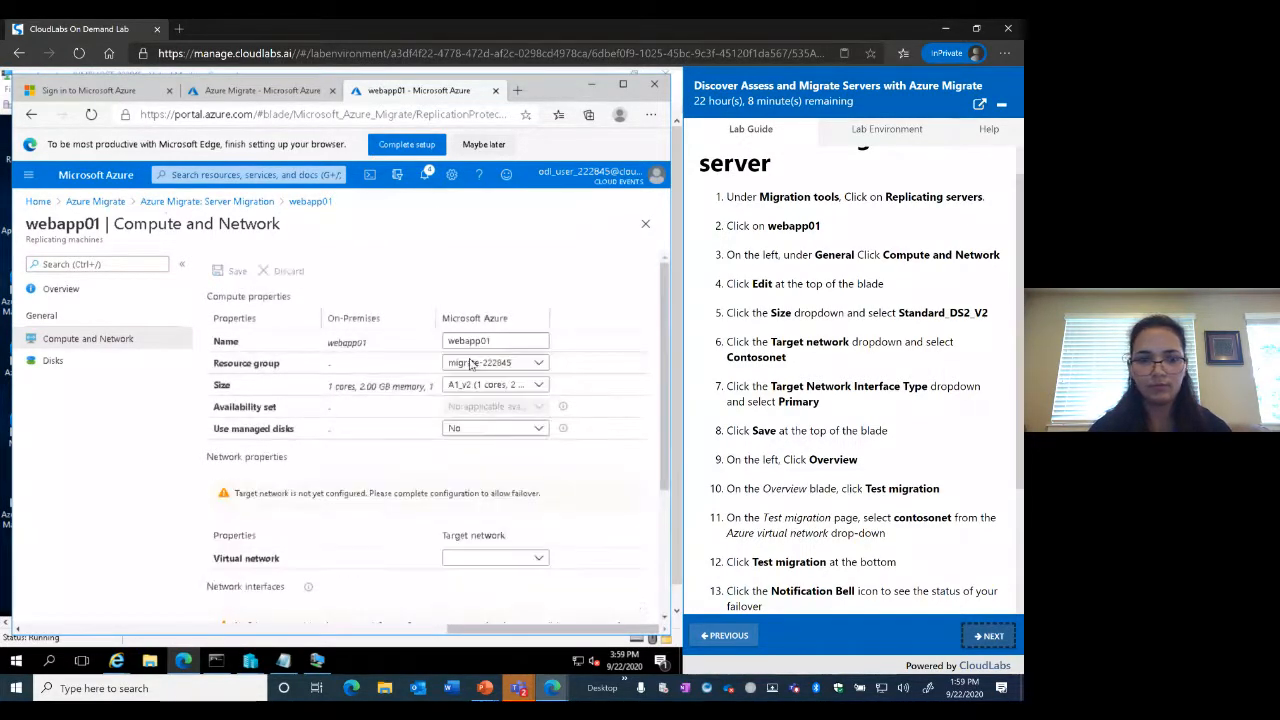
pyautogui.click(539, 386)
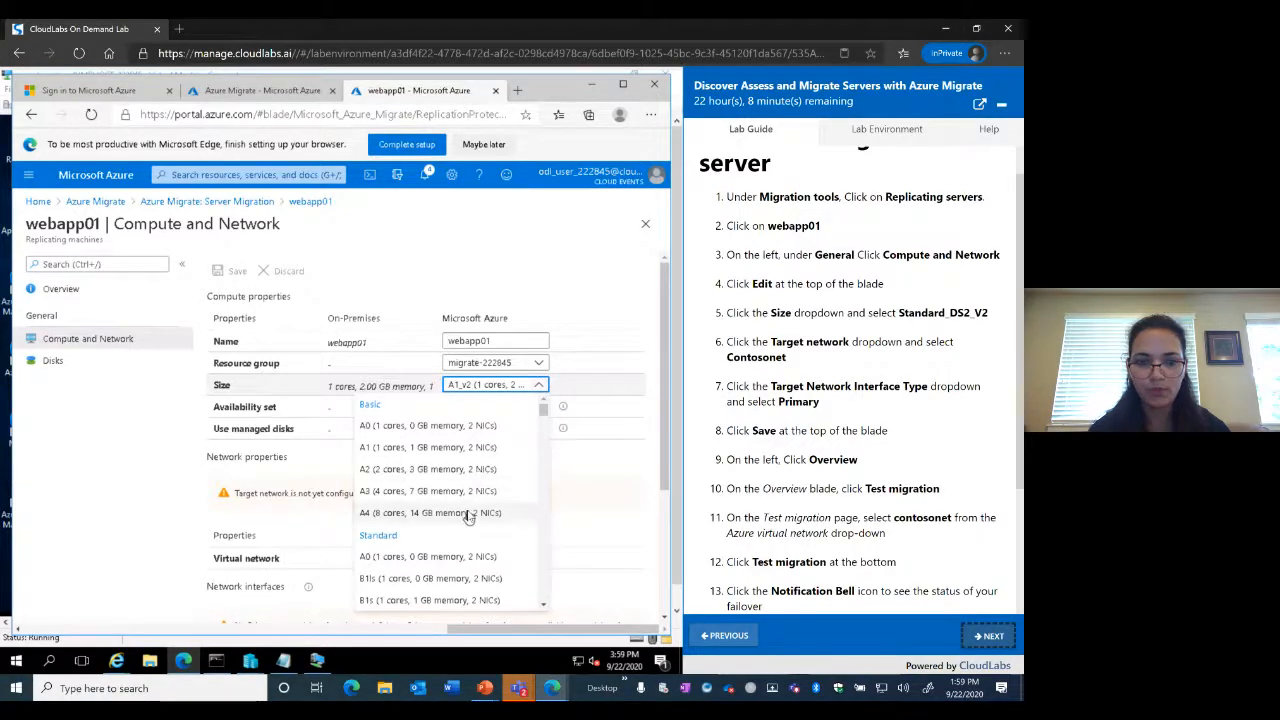
pyautogui.scroll(-3, 470, 512)
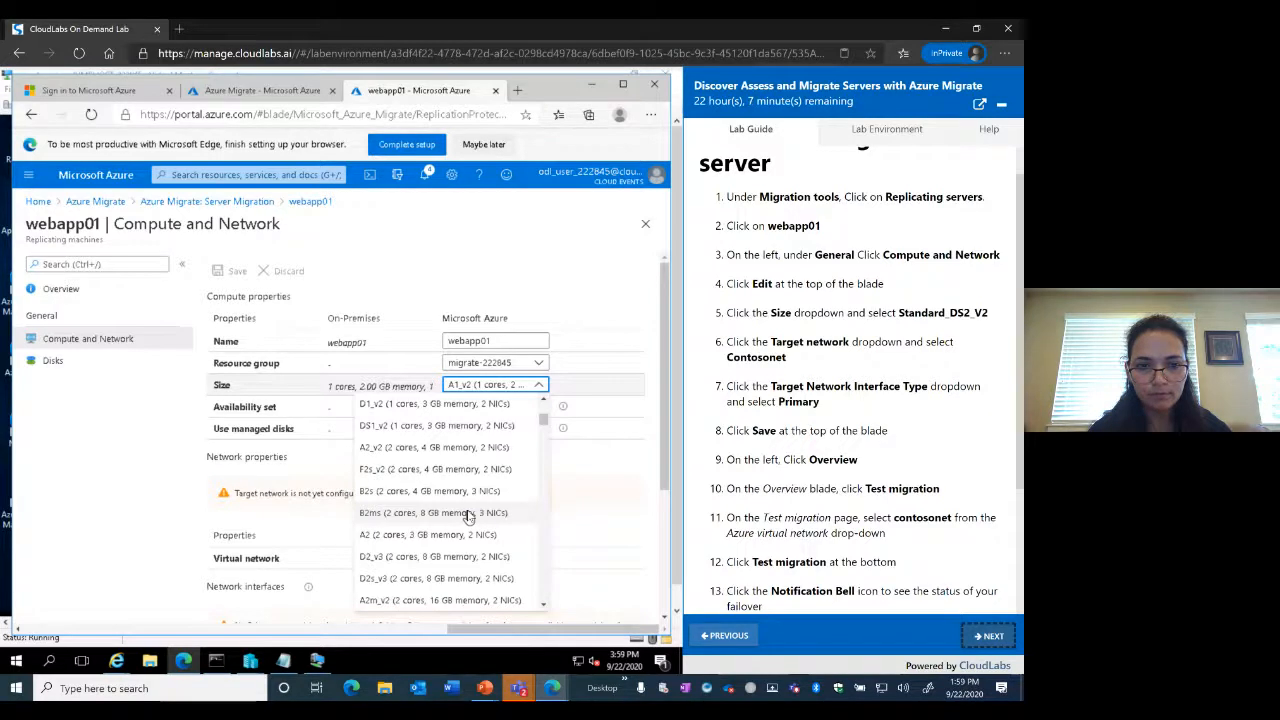
pyautogui.scroll(-3, 468, 516)
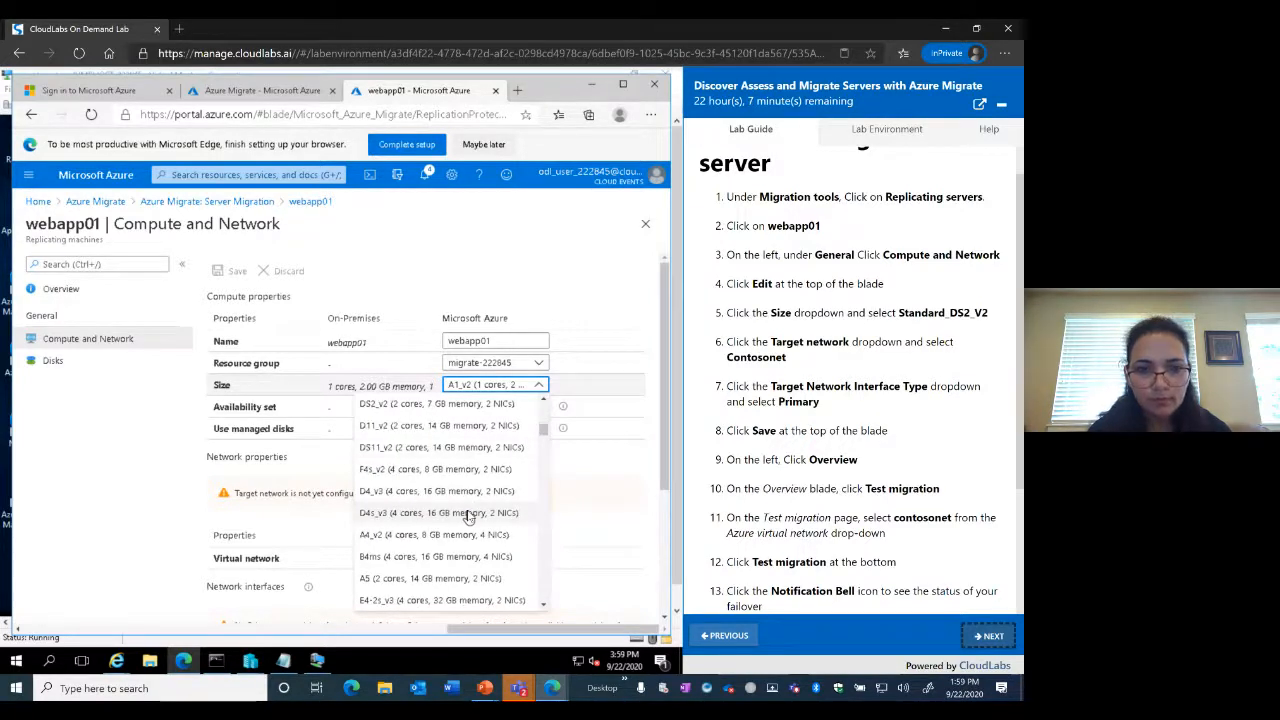
pyautogui.click(419, 404)
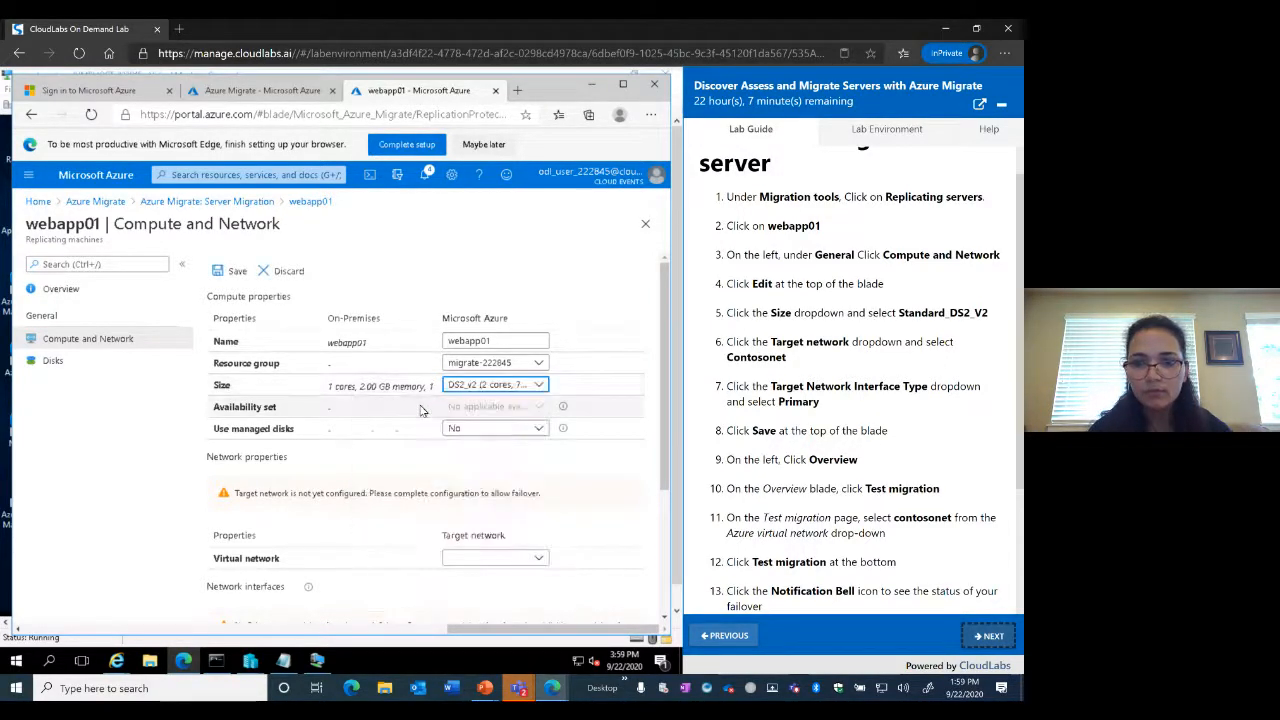
# Set the target virtual network to contosonet and make the Nat Switch interface primary
pyautogui.click(541, 564)
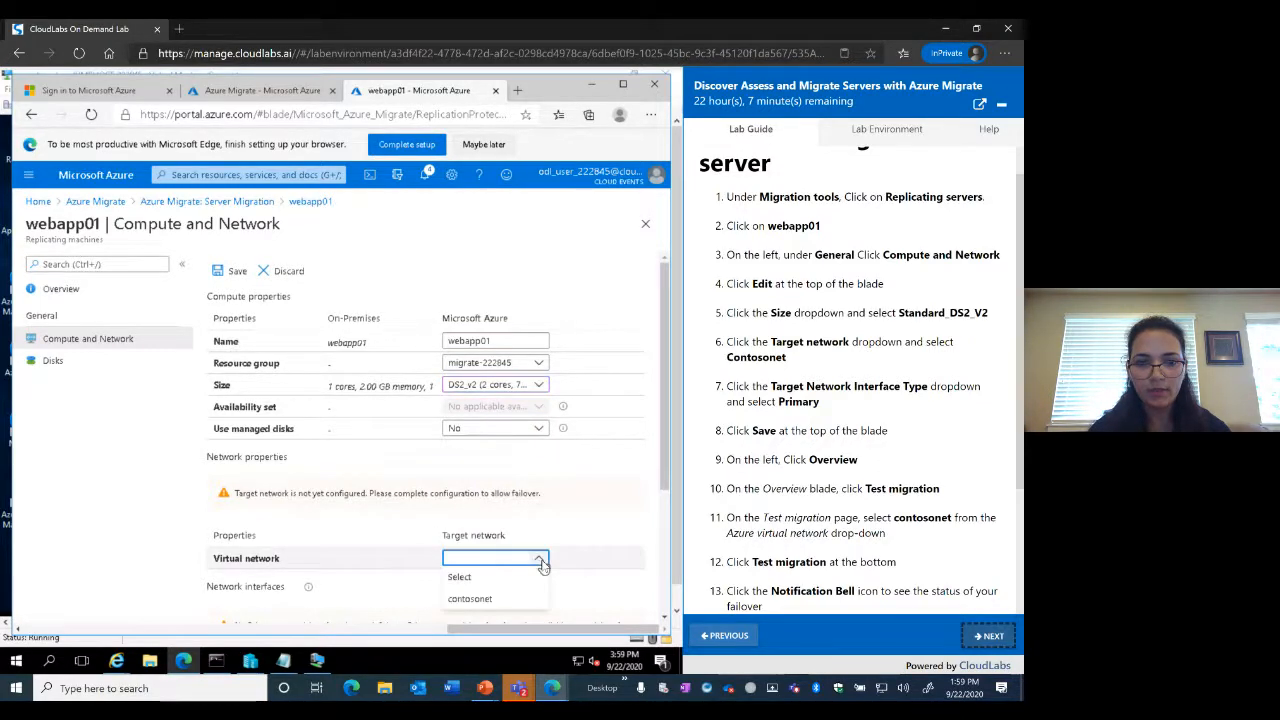
pyautogui.click(470, 600)
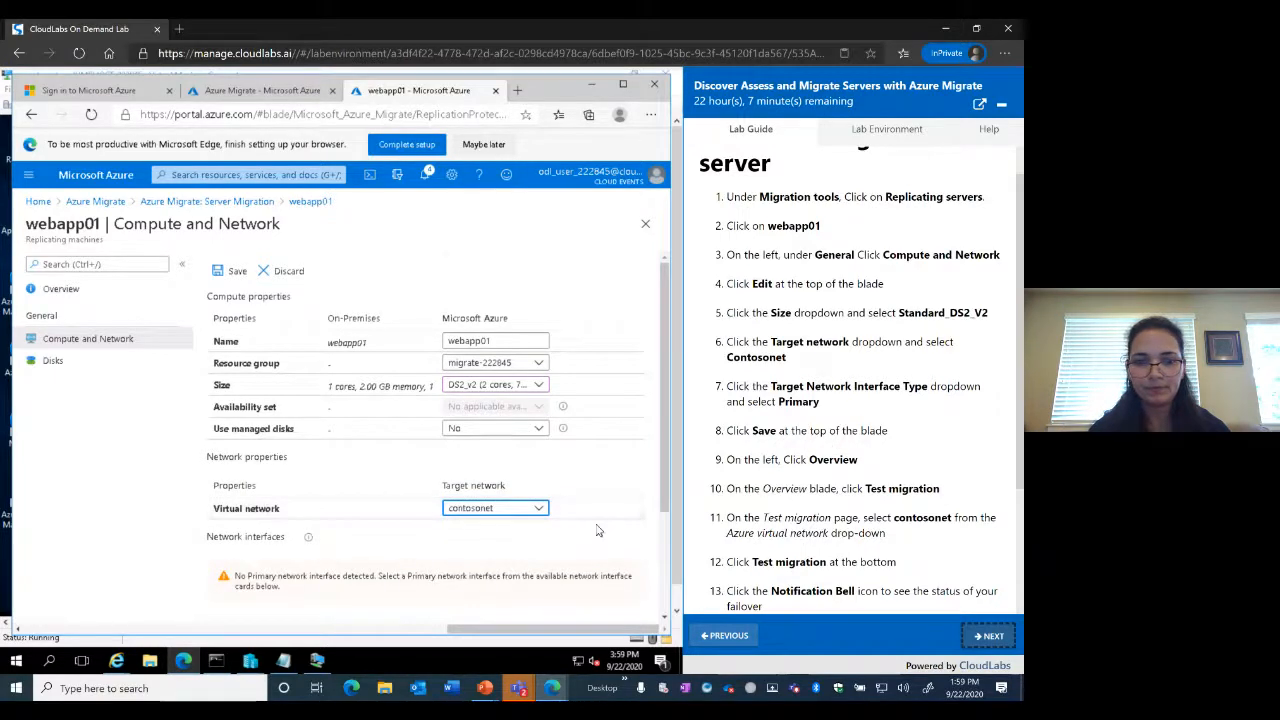
pyautogui.scroll(-3, 597, 530)
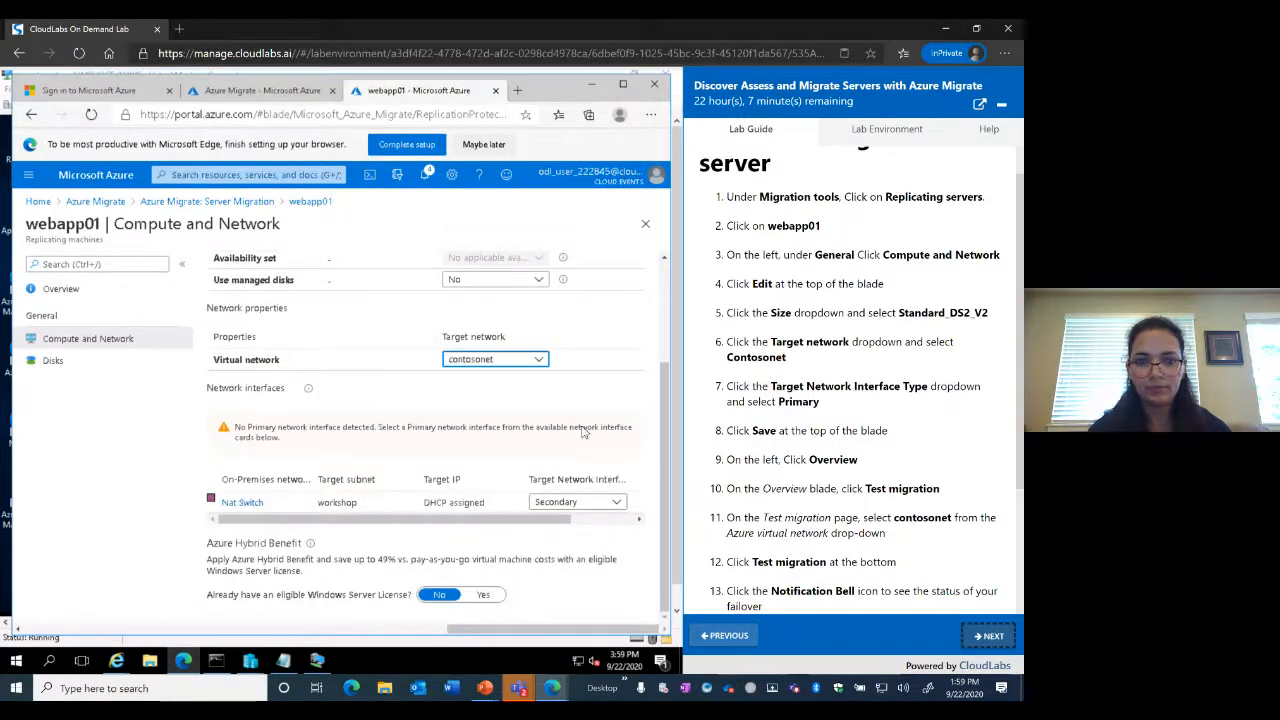
pyautogui.click(617, 505)
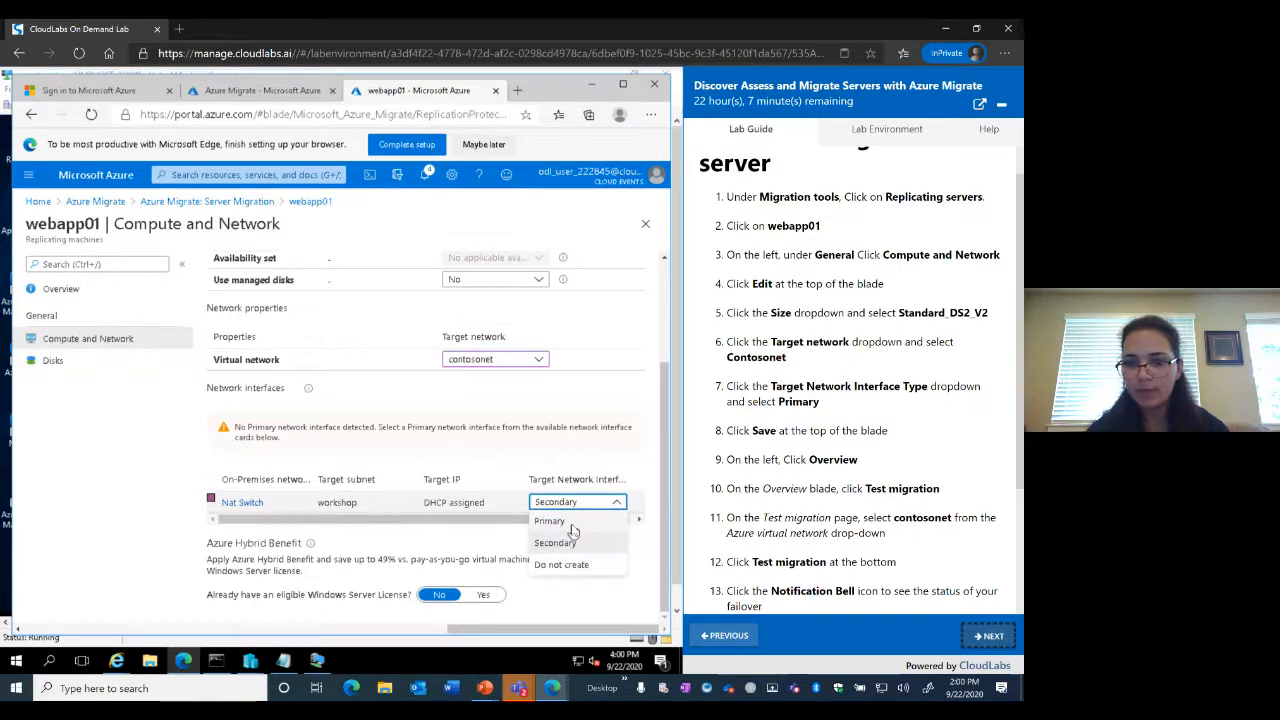
pyautogui.click(572, 525)
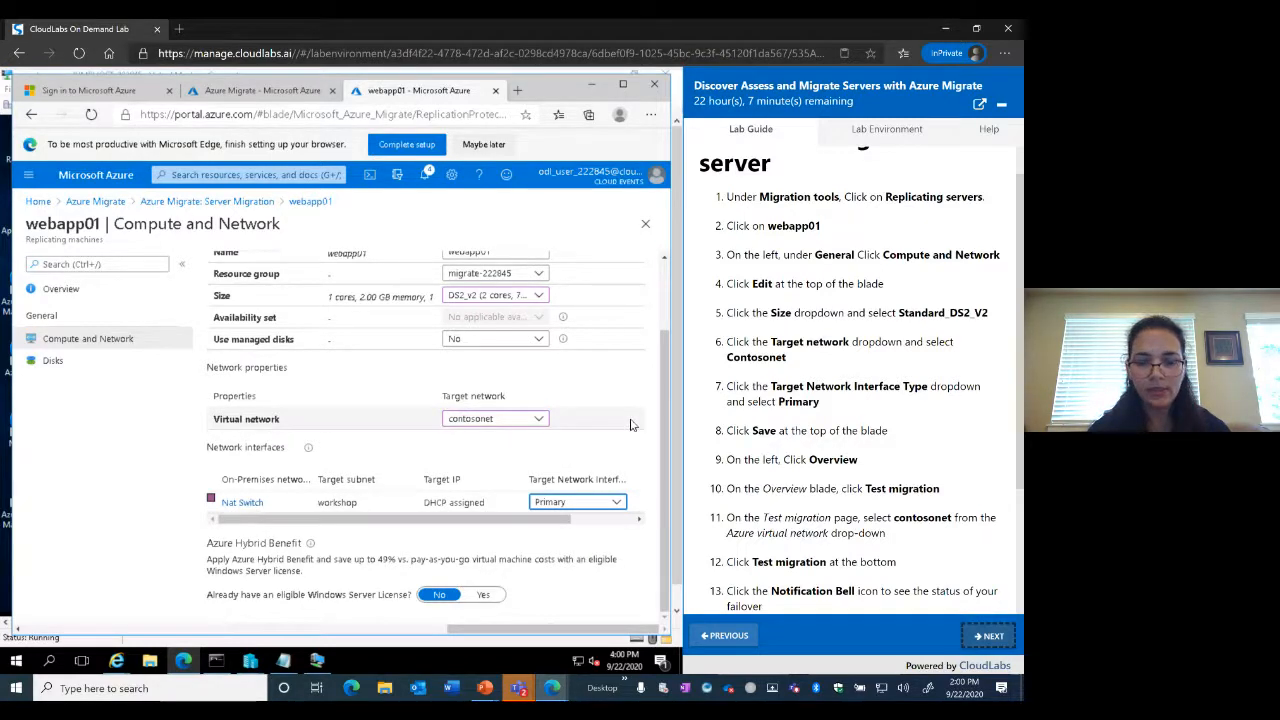
pyautogui.scroll(1, 621, 406)
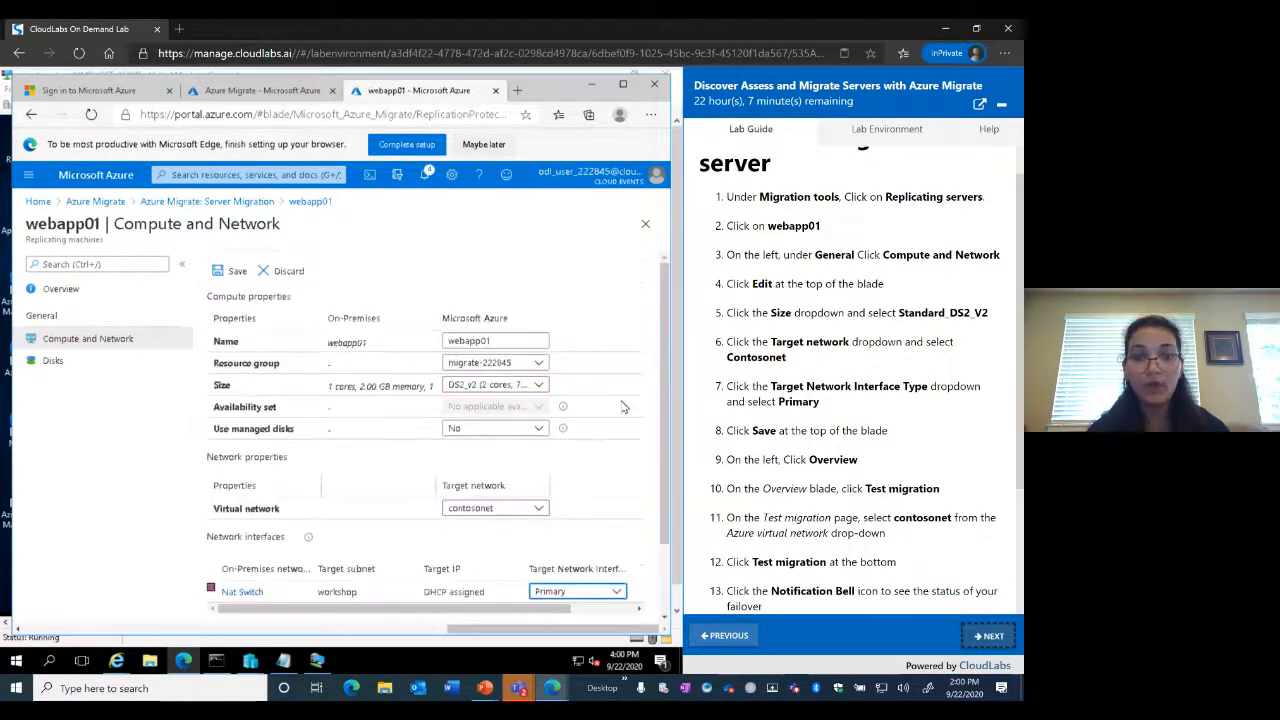
pyautogui.scroll(-1, 621, 406)
pyautogui.scroll(1, 621, 406)
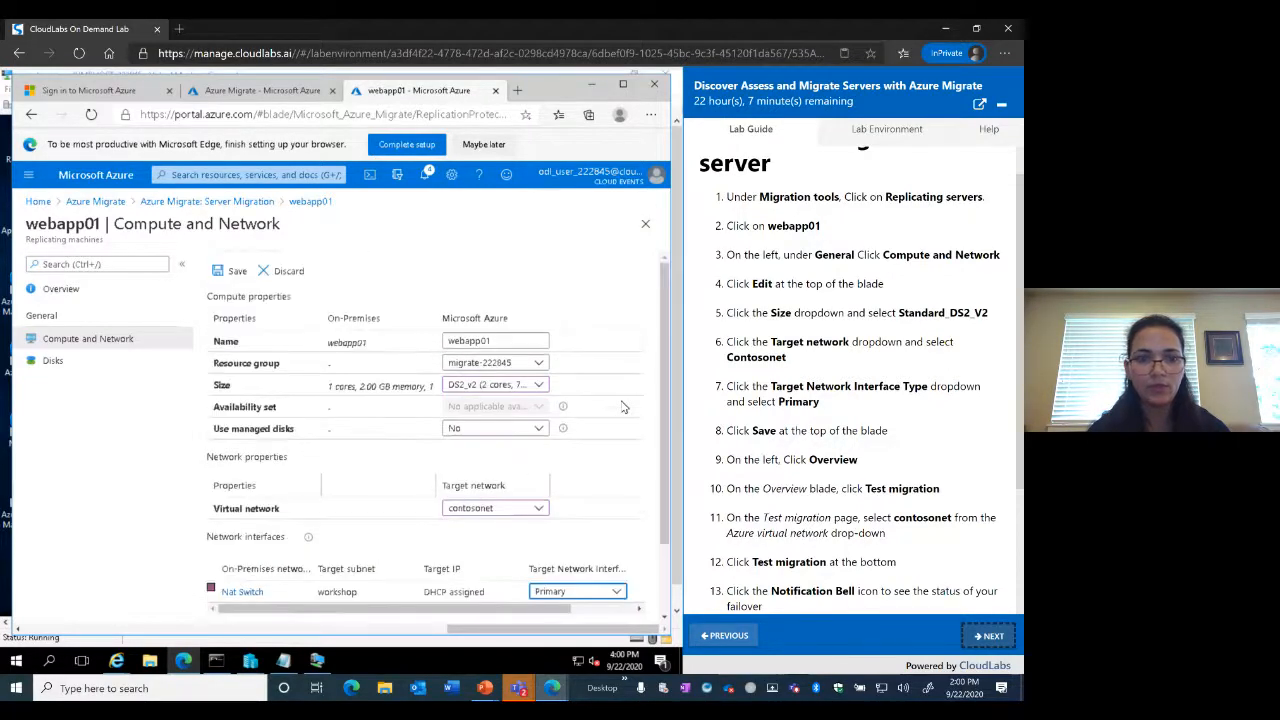
# Save the compute and network settings and return to webapp01's overview
pyautogui.click(230, 272)
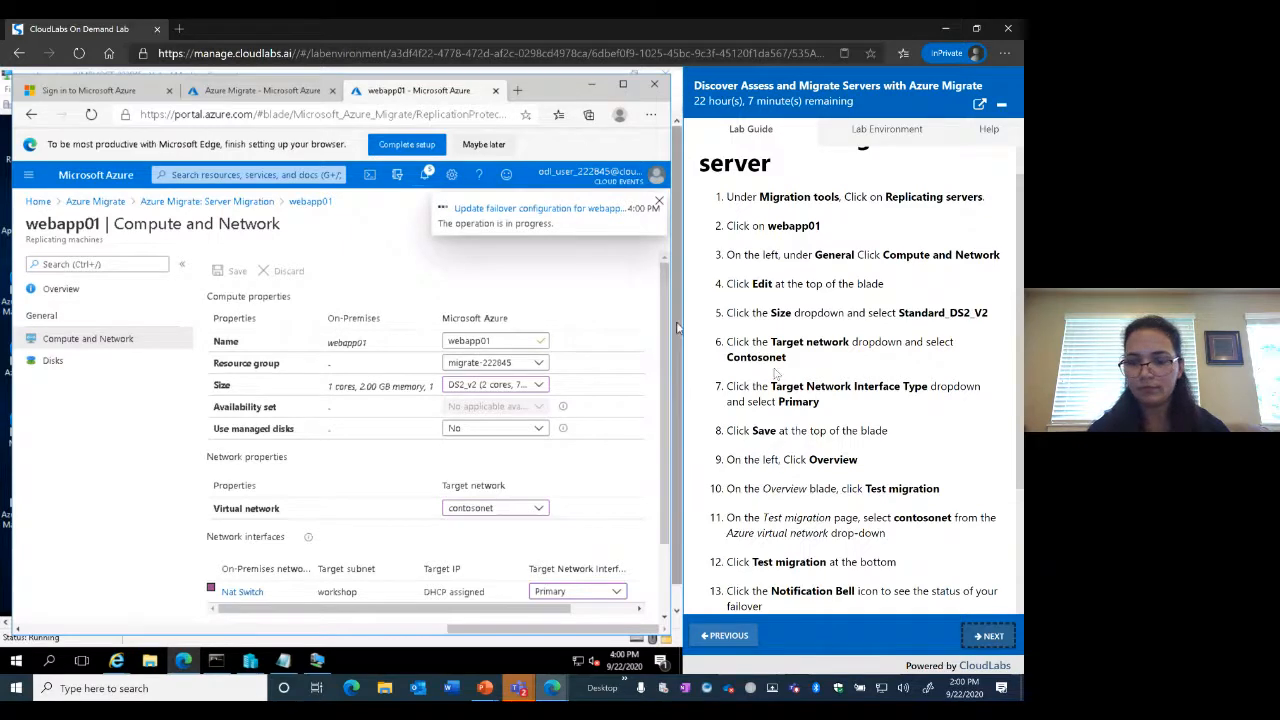
pyautogui.scroll(-1, 848, 476)
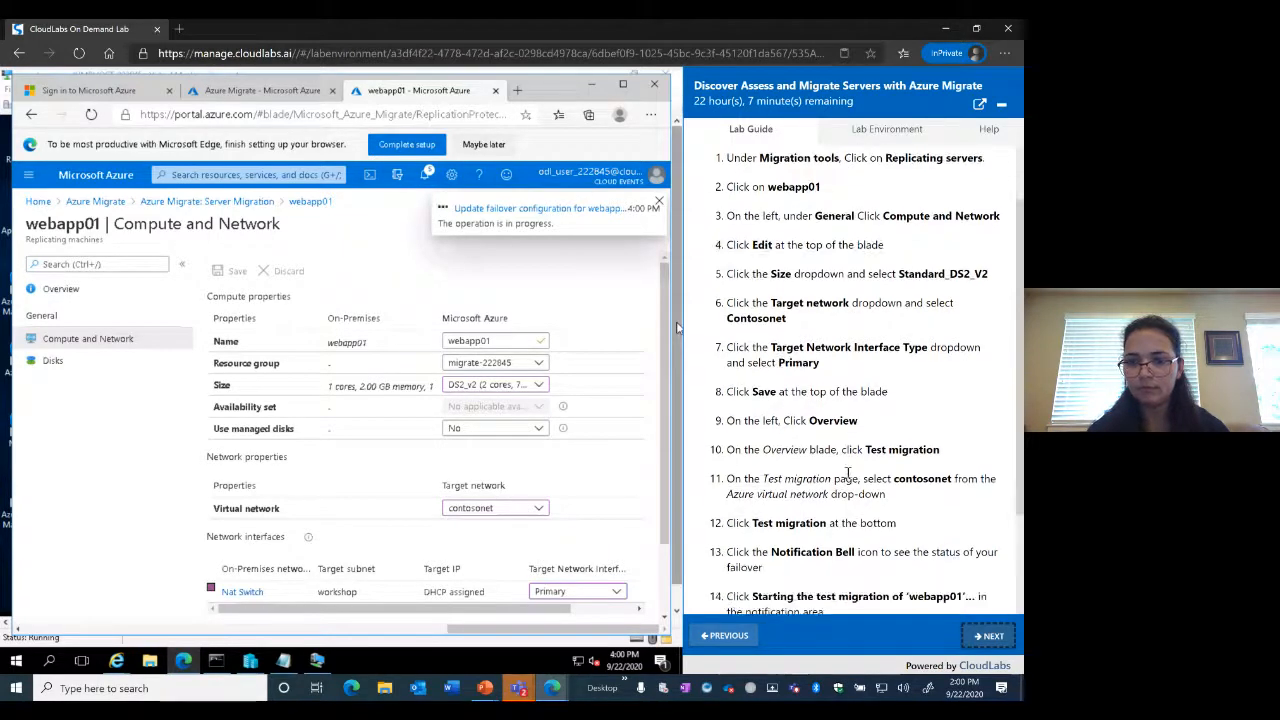
pyautogui.scroll(-1, 848, 476)
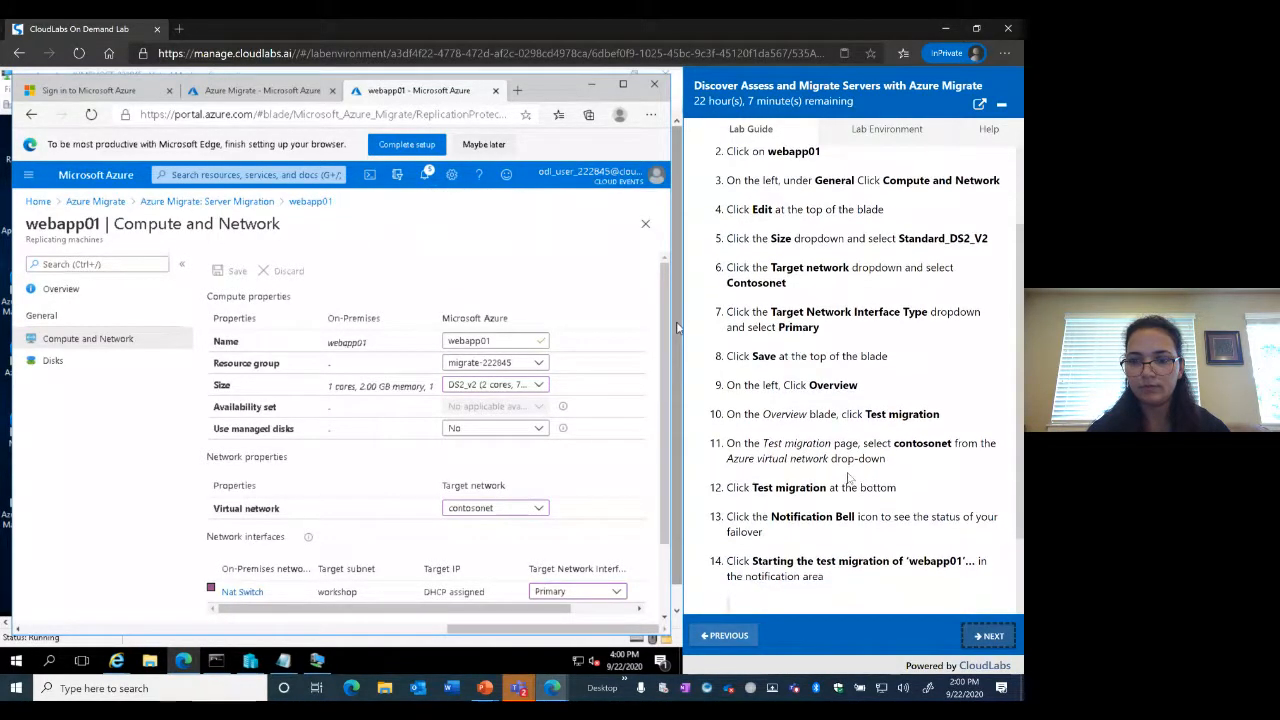
pyautogui.click(70, 291)
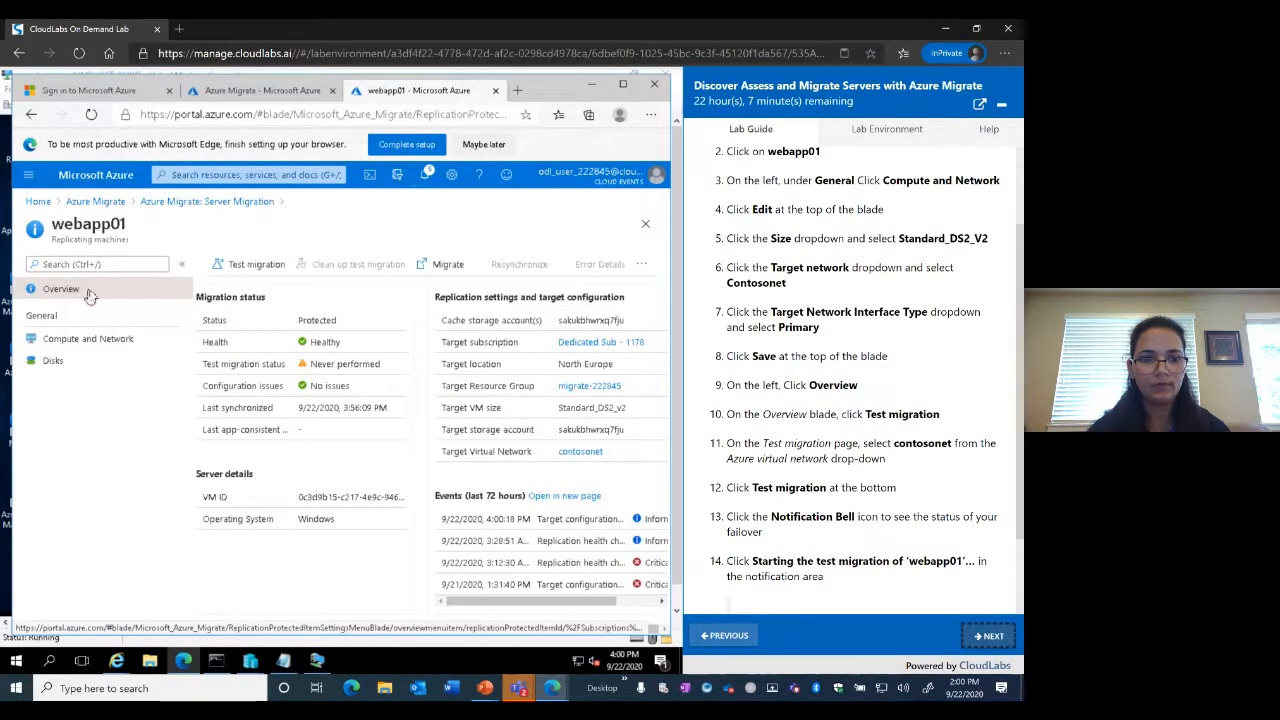
# Launch a test migration of webapp01 into contosonet and check its in-progress notification
pyautogui.click(92, 297)
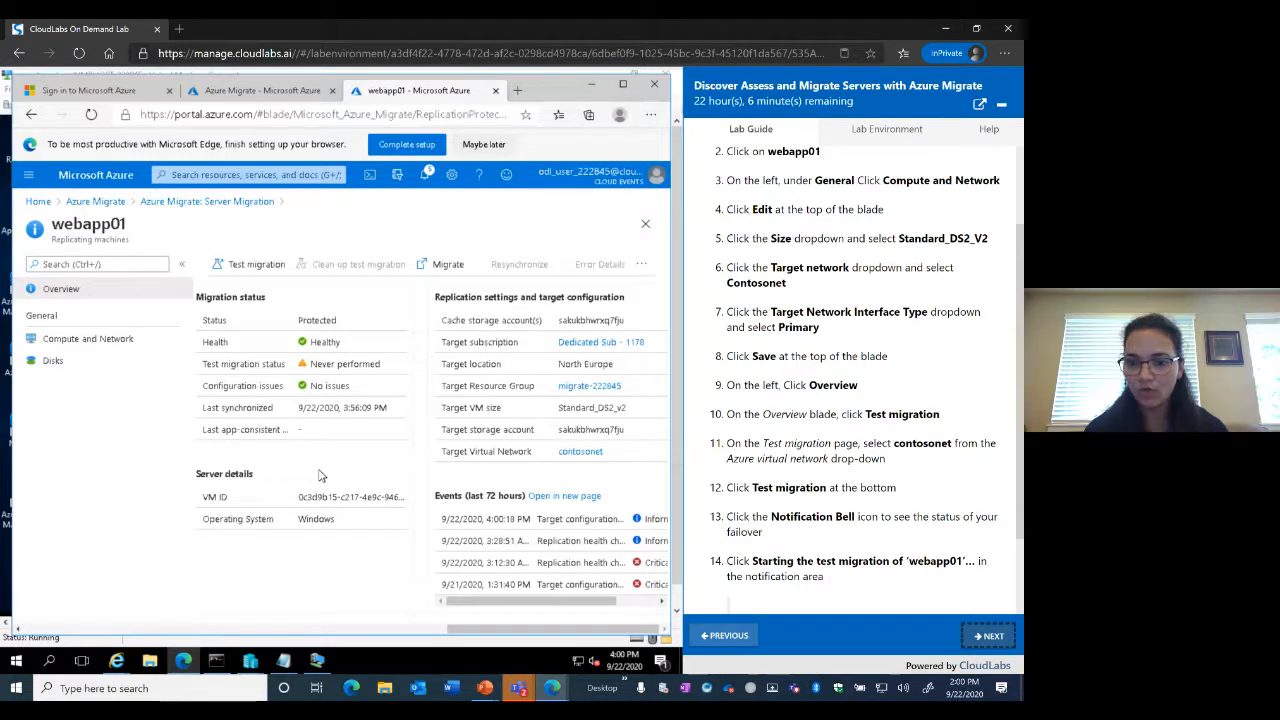
pyautogui.click(252, 265)
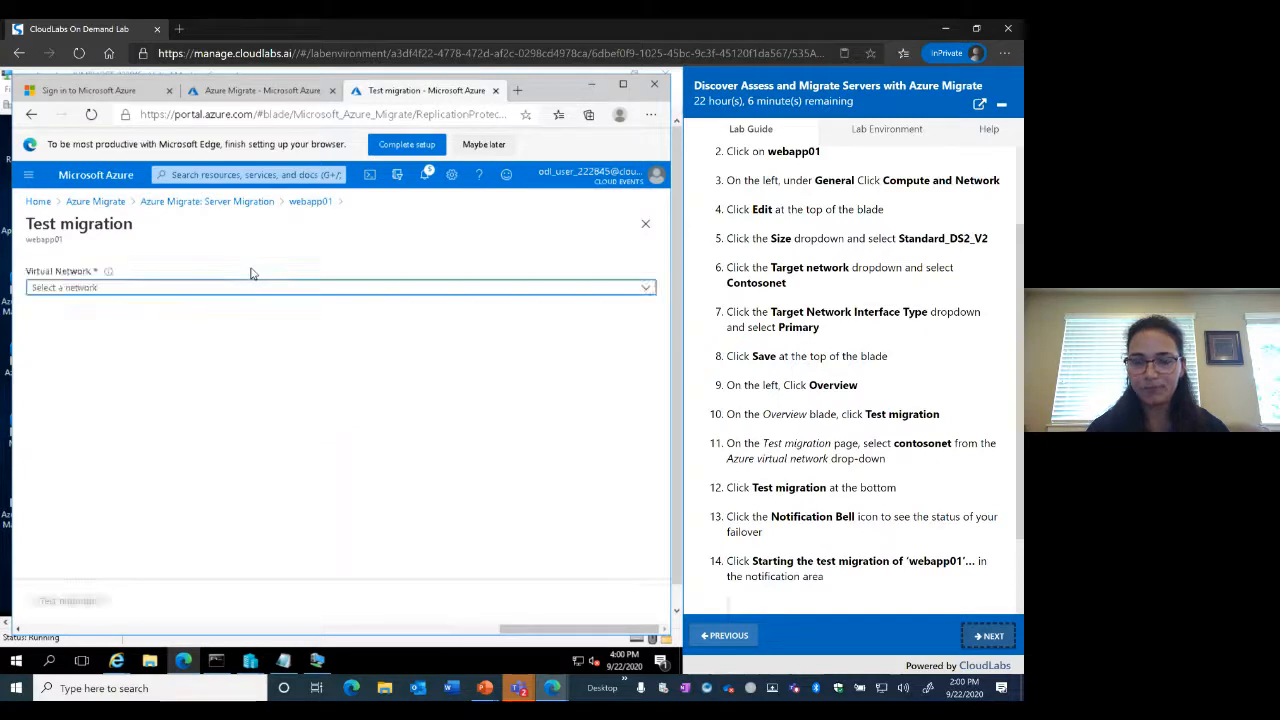
pyautogui.click(647, 289)
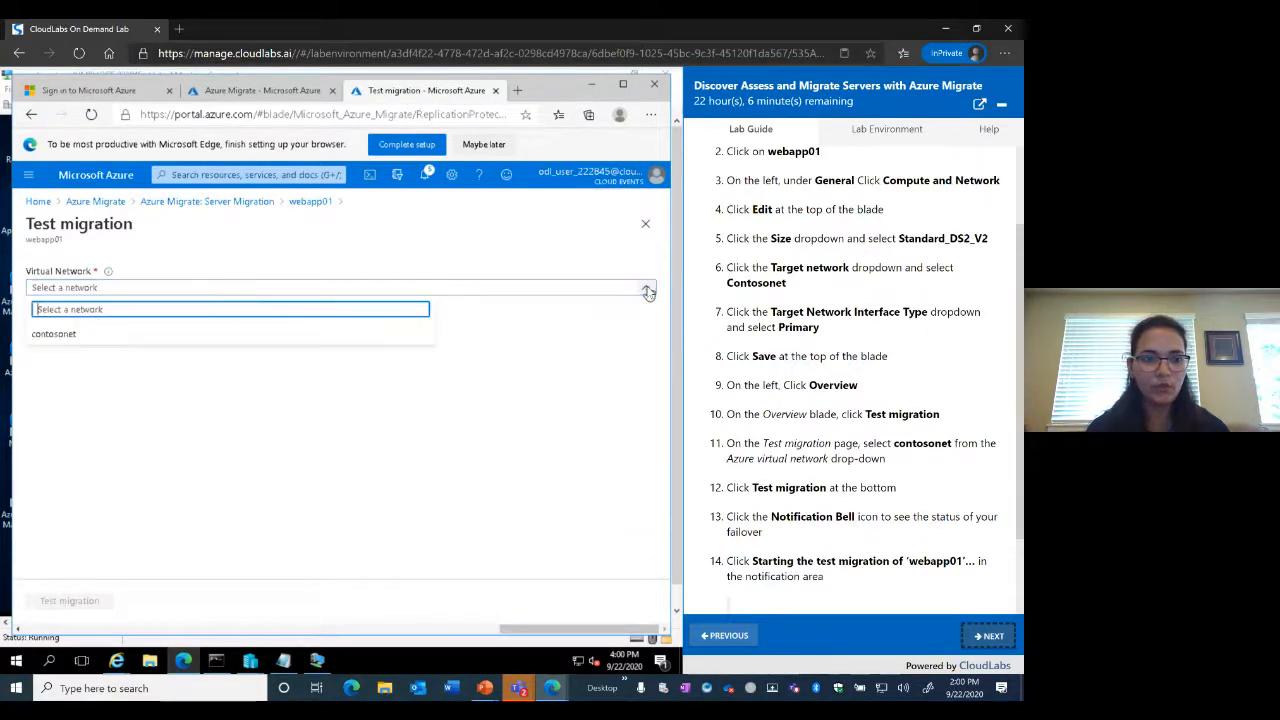
pyautogui.click(50, 336)
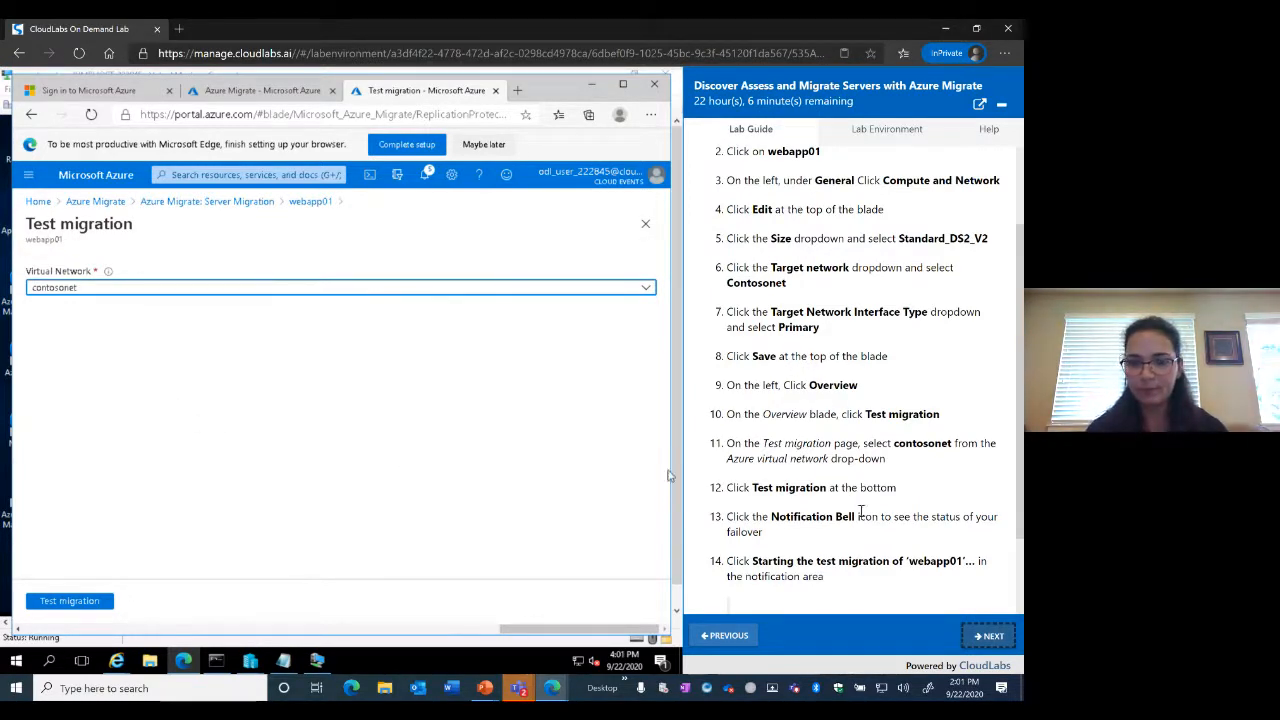
pyautogui.scroll(-1, 860, 511)
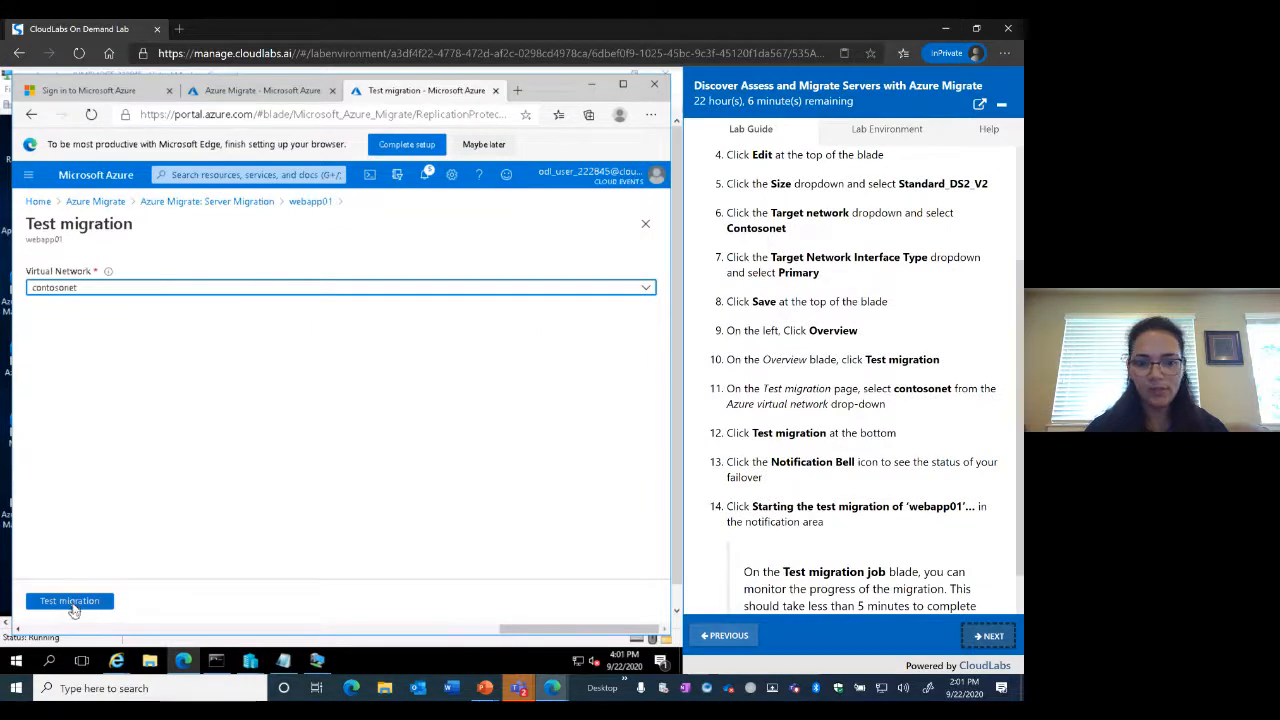
pyautogui.click(73, 610)
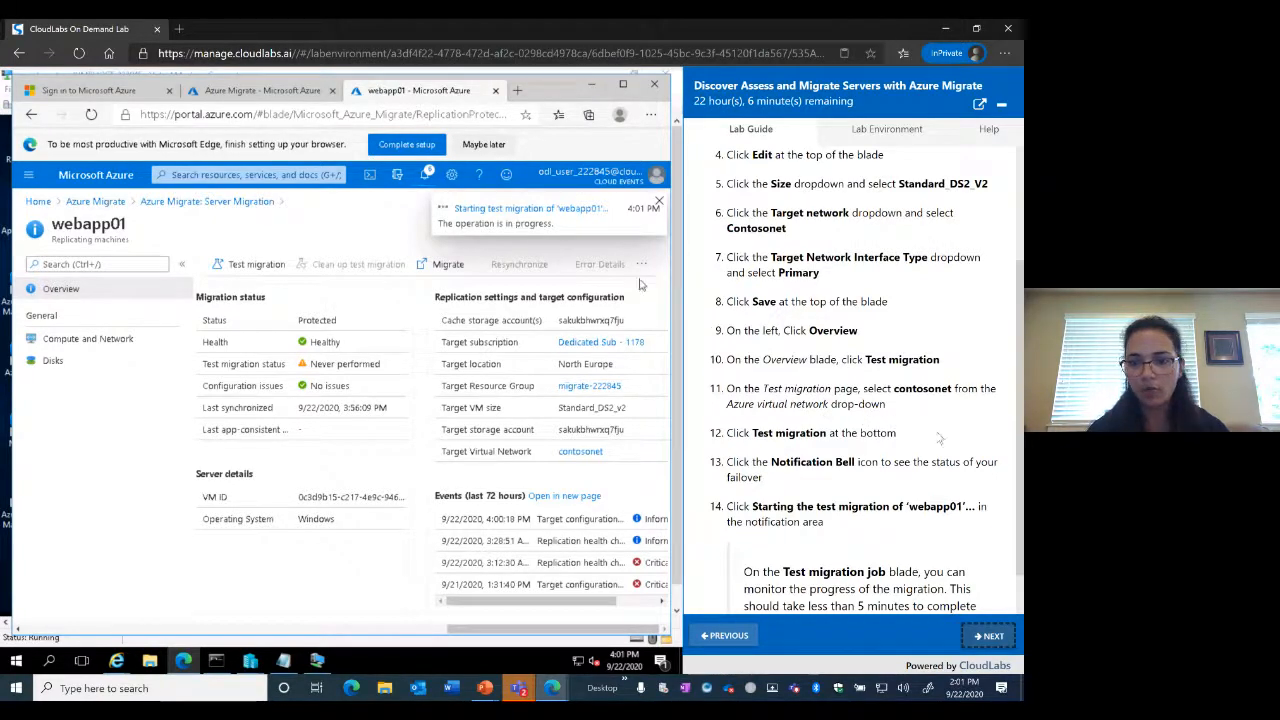
pyautogui.scroll(-1, 925, 447)
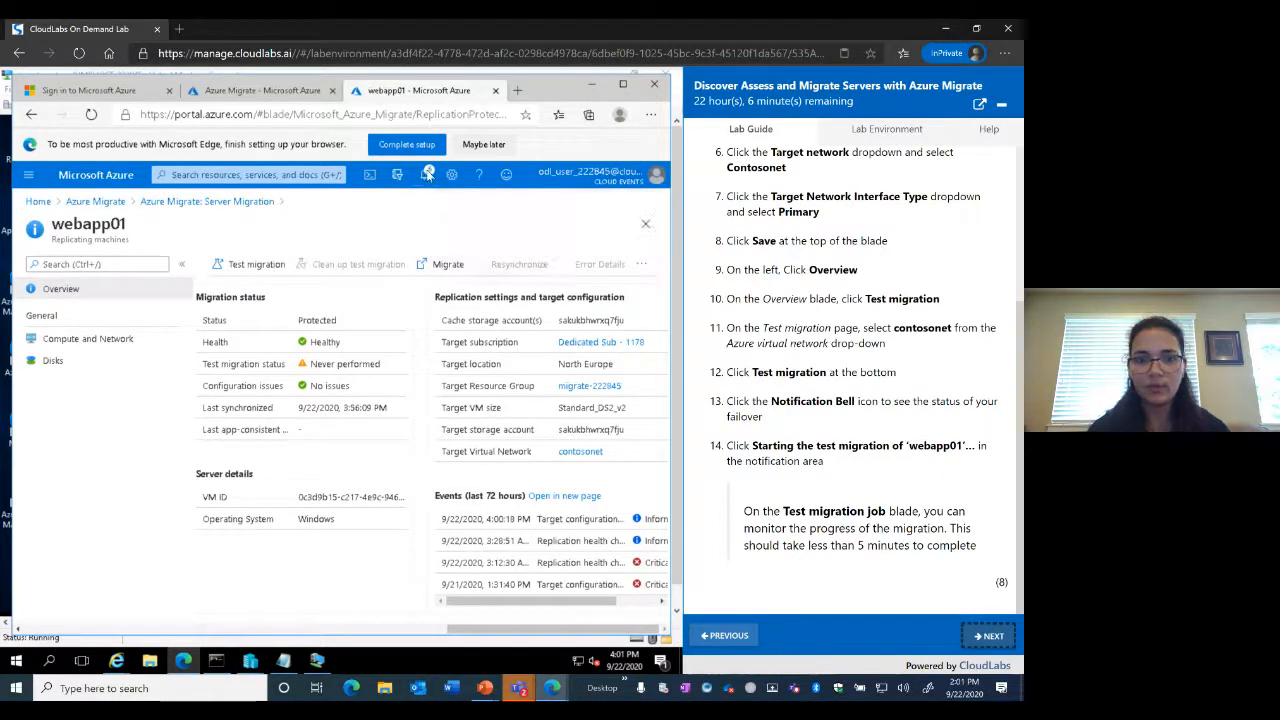
pyautogui.click(426, 174)
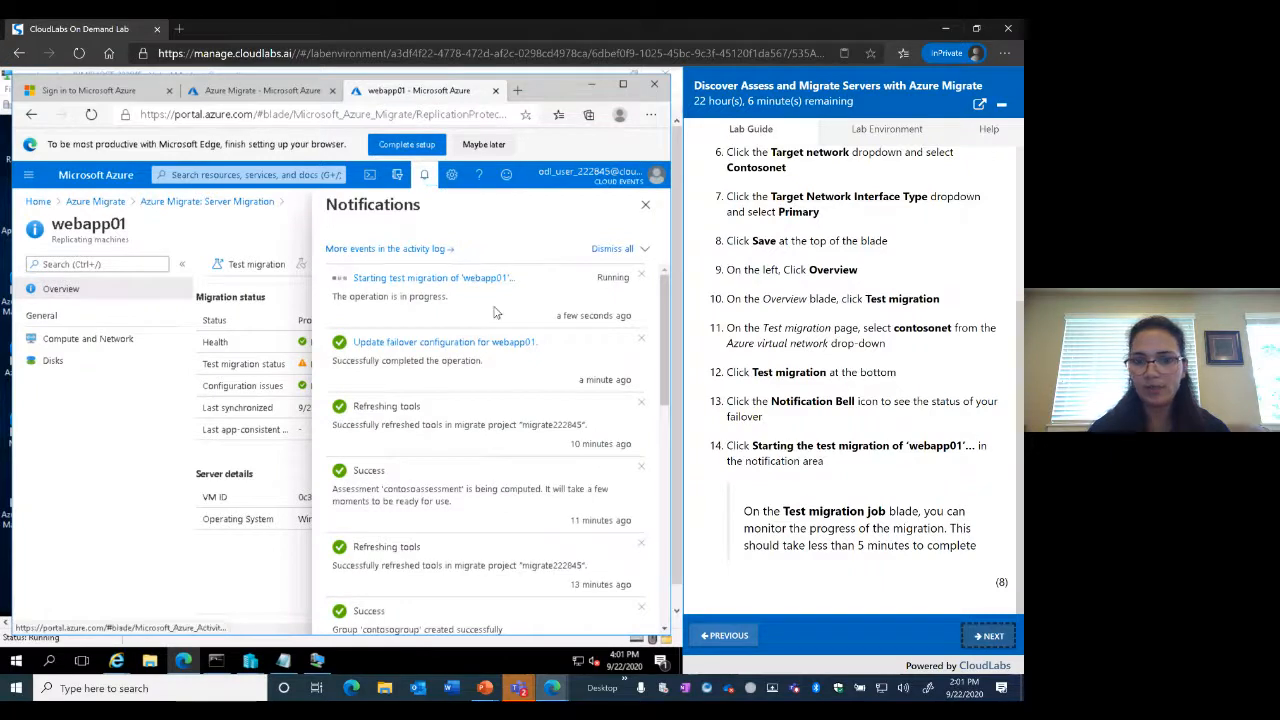